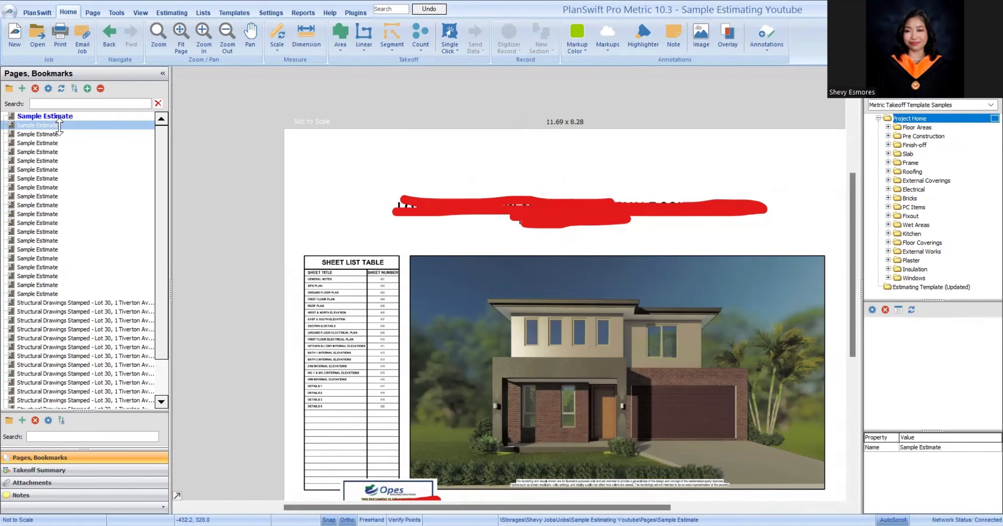
Step: Open the third page, which shows the site plan, and rename it Site Plan
left_click(84, 127)
left_click(39, 134)
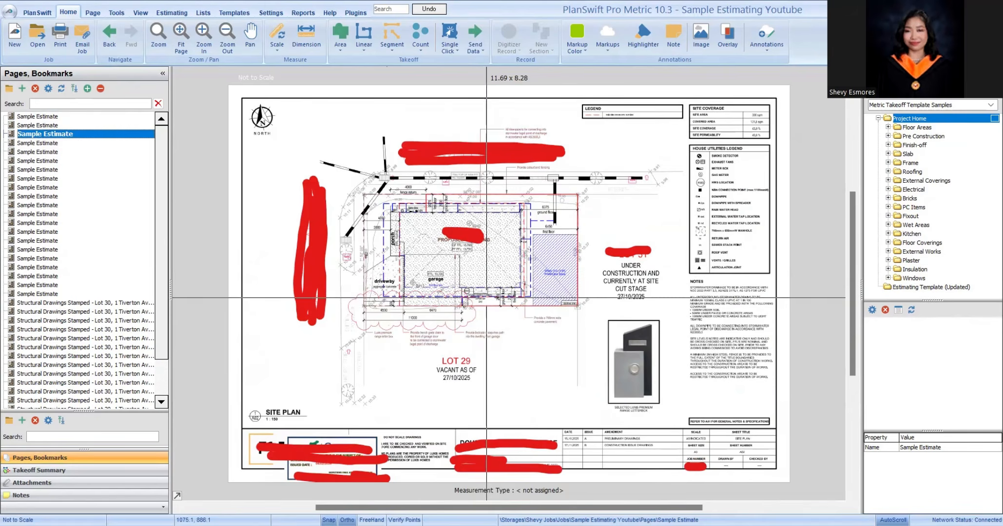
scroll(440, 301, "up", 3)
scroll(344, 261, "down", 1)
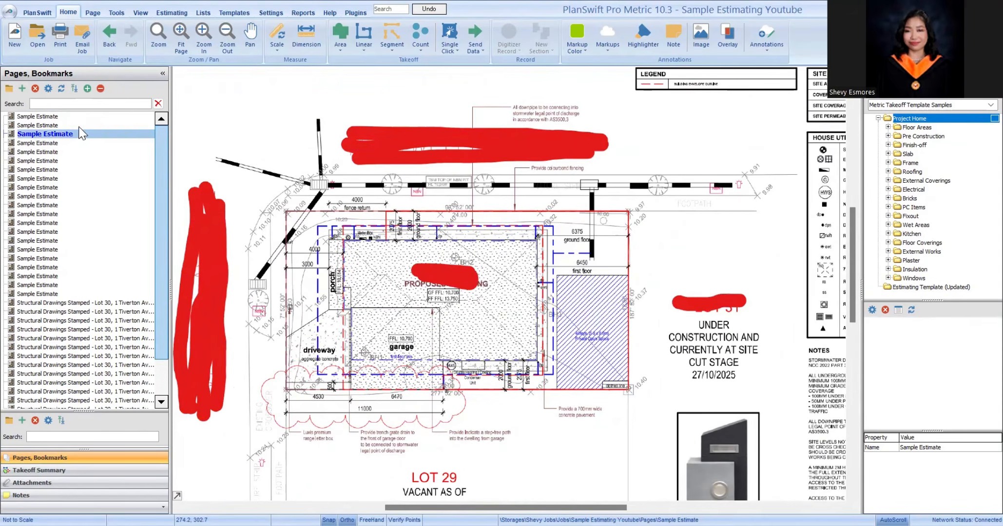
left_click(64, 135)
double_click(64, 137)
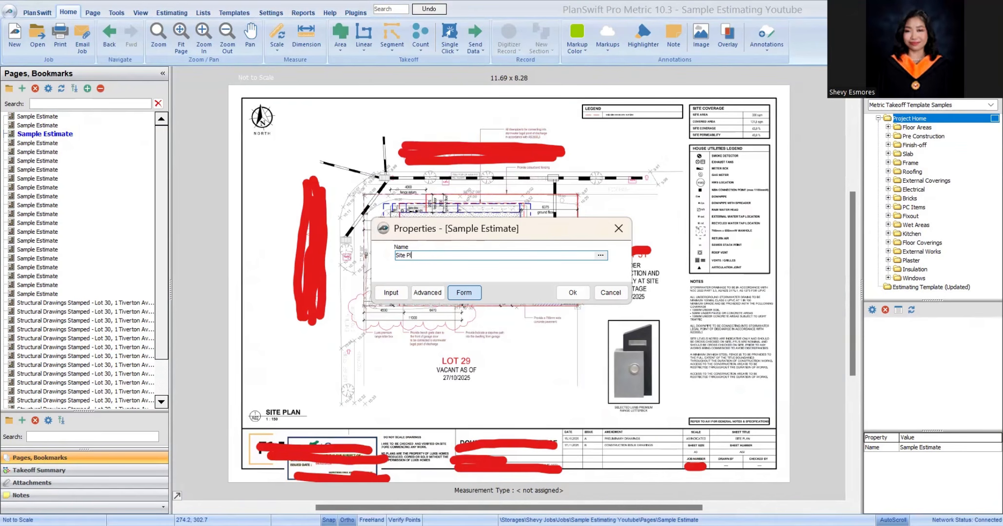
key("Return")
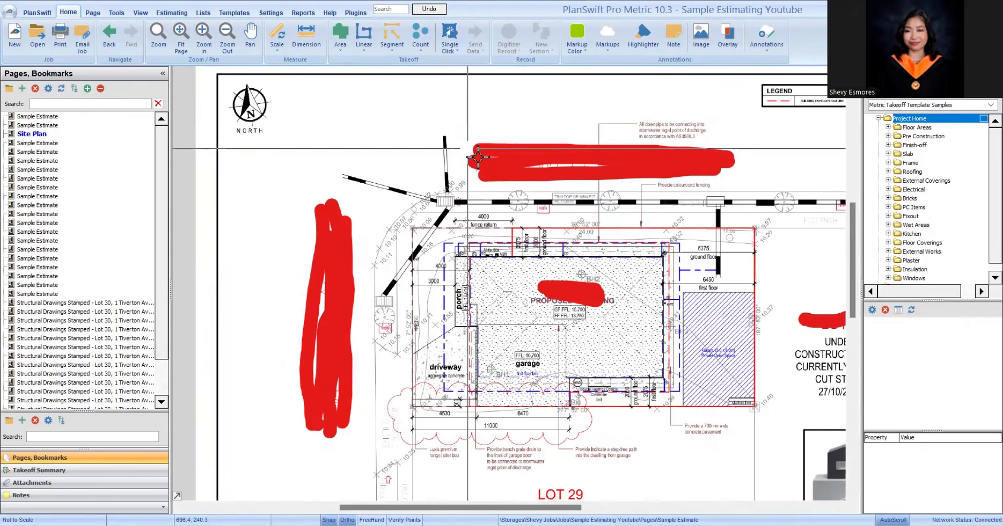
Step: Set the Site Plan page's scale to 1:200
left_click_drag(478, 157, 368, 147)
left_click_drag(633, 462, 488, 226)
scroll(782, 394, "up", 2)
left_click_drag(734, 412, 957, 388)
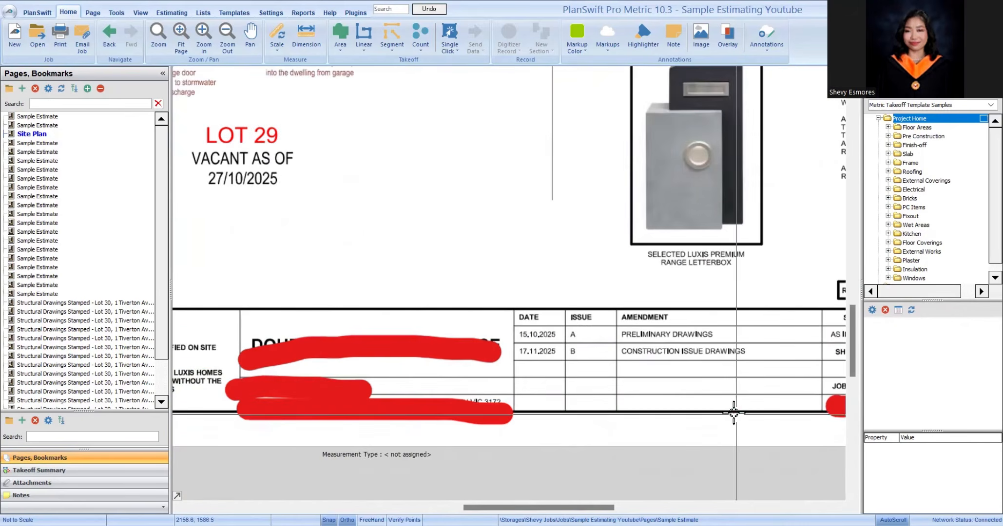
scroll(575, 363, "down", 2)
left_click_drag(390, 105, 417, 308)
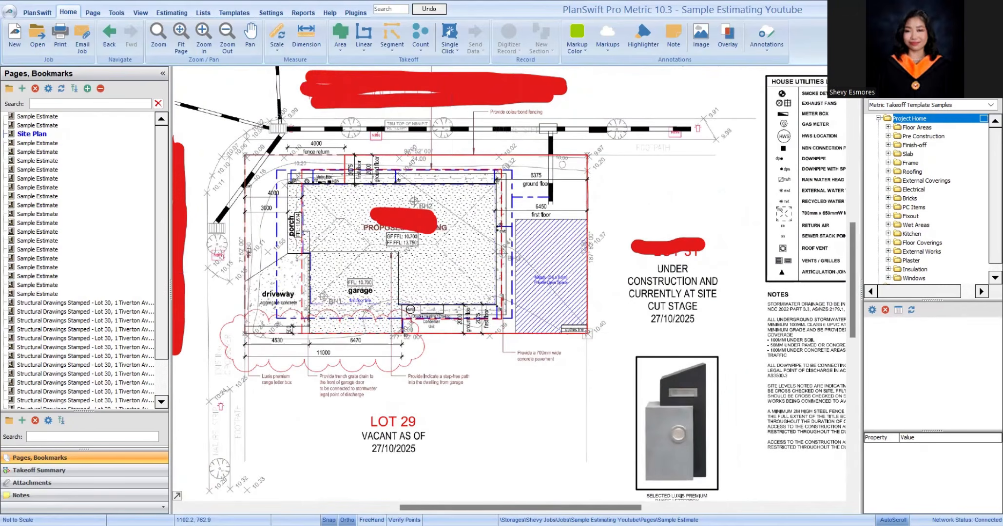
left_click_drag(259, 71, 451, 271)
left_click_drag(290, 118, 280, 105)
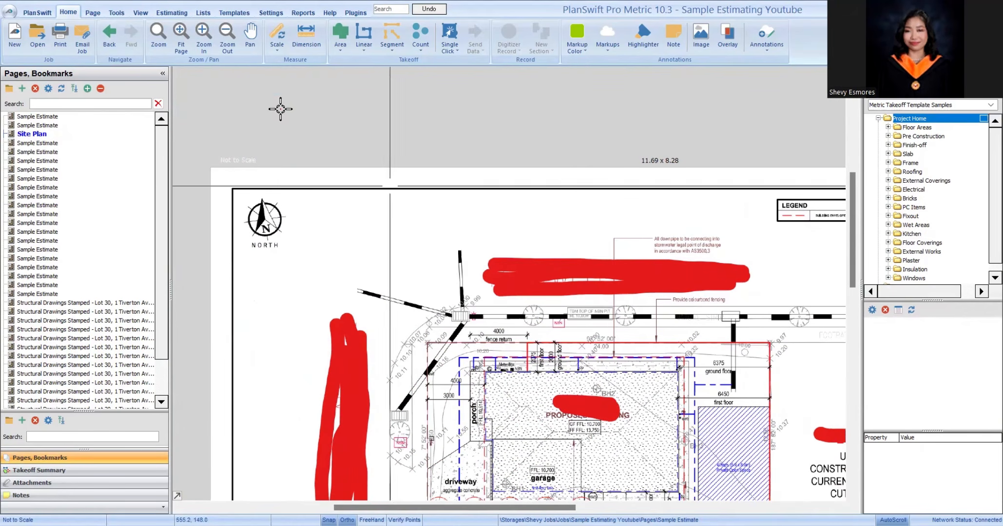
left_click(281, 50)
left_click(303, 454)
Step: Dimension the 6375 ground floor setback between the house and the lot boundary to check the scale
left_click_drag(605, 485, 494, 359)
scroll(622, 300, "up", 2)
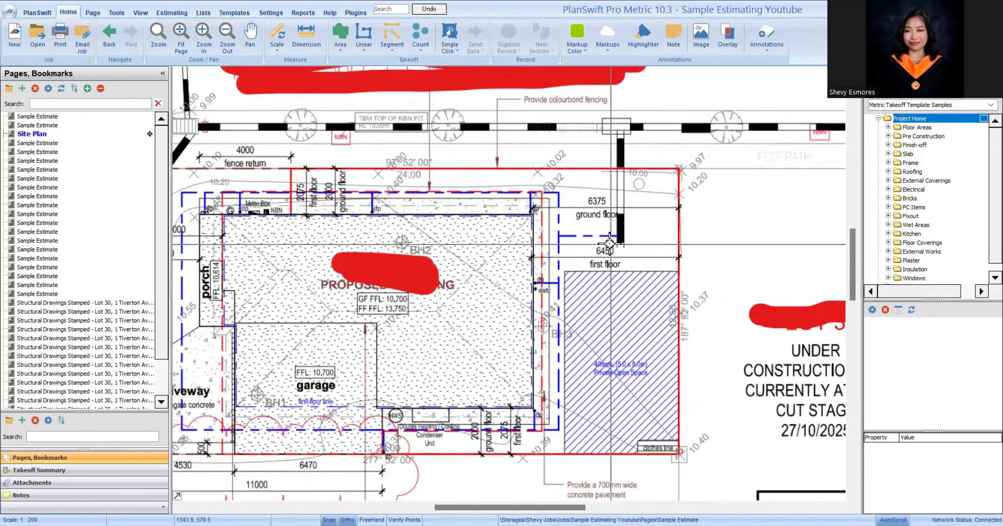
left_click_drag(516, 160, 465, 419)
left_click(306, 38)
scroll(524, 365, "up", 6)
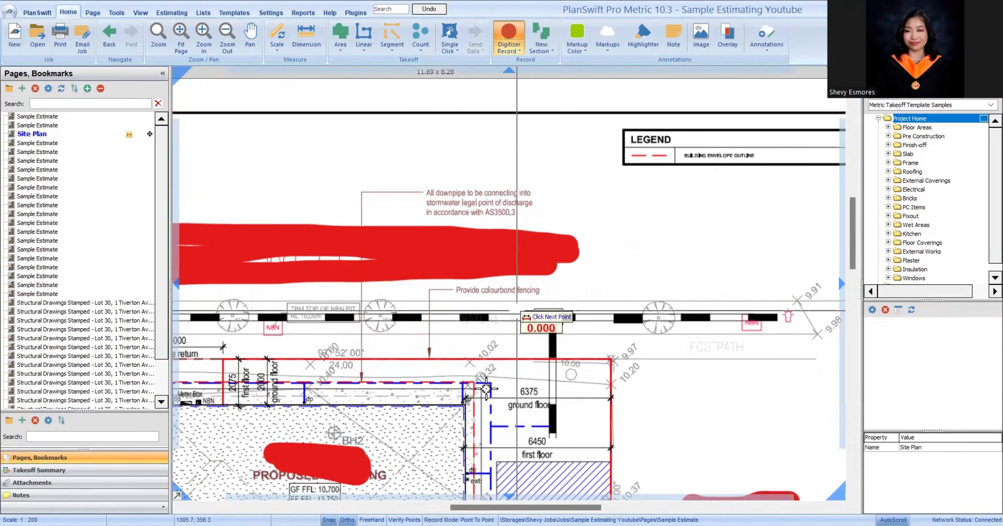
left_click(451, 392)
scroll(451, 391, "down", 3)
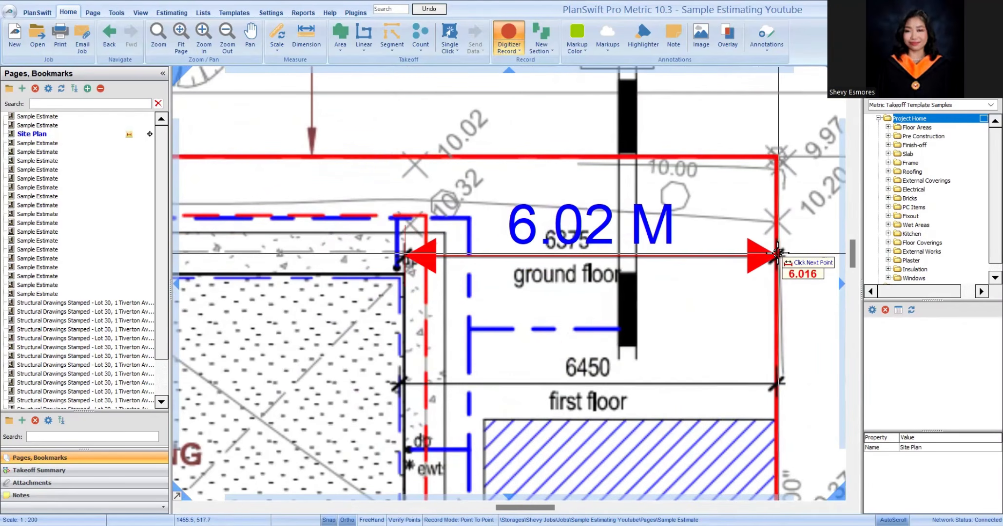
Step: Dimension the 6450 first floor setback between the house and the lot boundary
left_click(306, 37)
left_click_drag(458, 344, 437, 93)
scroll(385, 115, "up", 3)
left_click(361, 156)
scroll(360, 163, "down", 4)
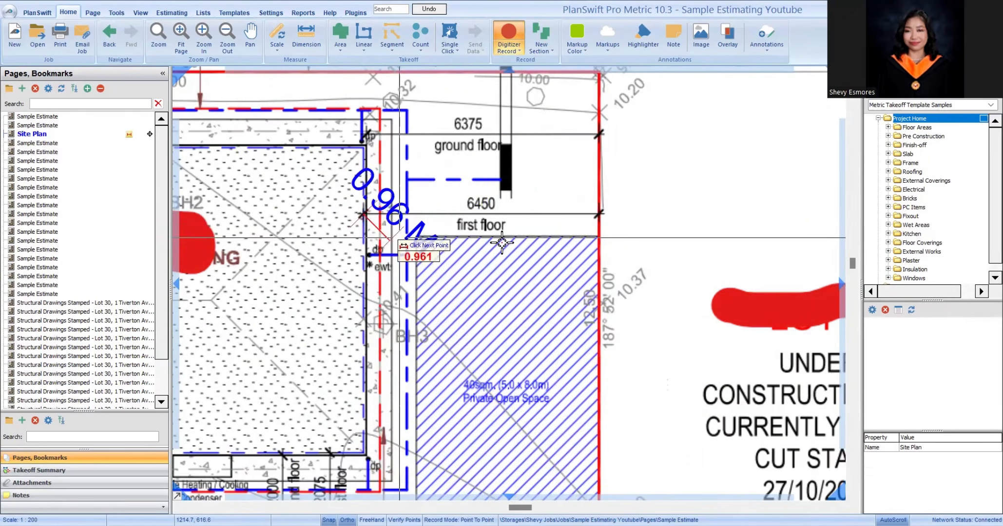
scroll(583, 219, "up", 2)
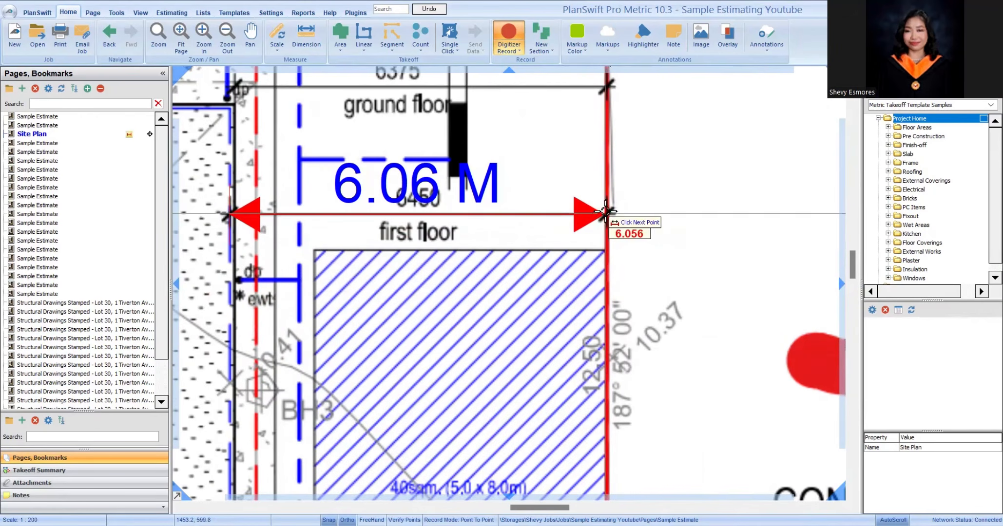
left_click(600, 217)
Step: Look over the site plan's title block and try a page scale of 1:250
scroll(600, 285, "down", 3)
scroll(675, 360, "down", 3)
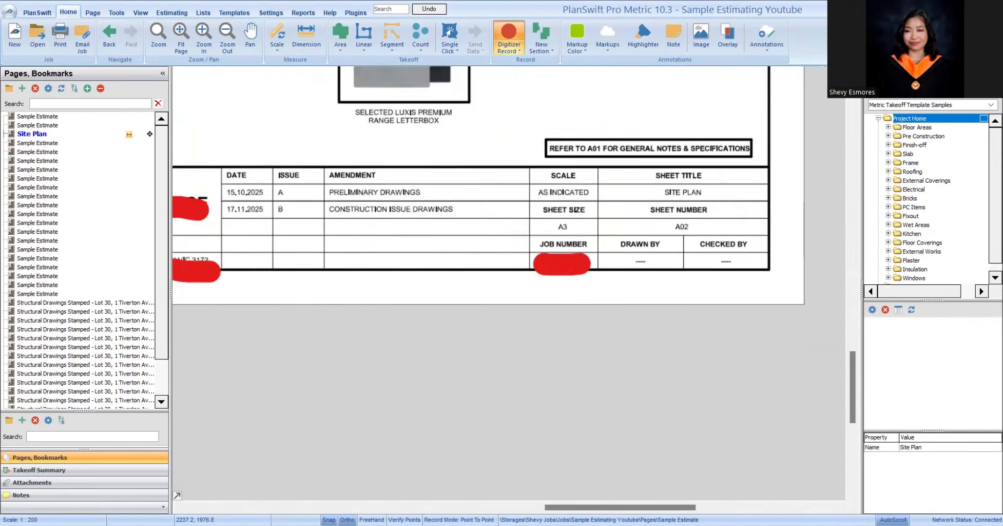
scroll(373, 243, "up", 3)
scroll(402, 324, "down", 3)
scroll(516, 214, "up", 5)
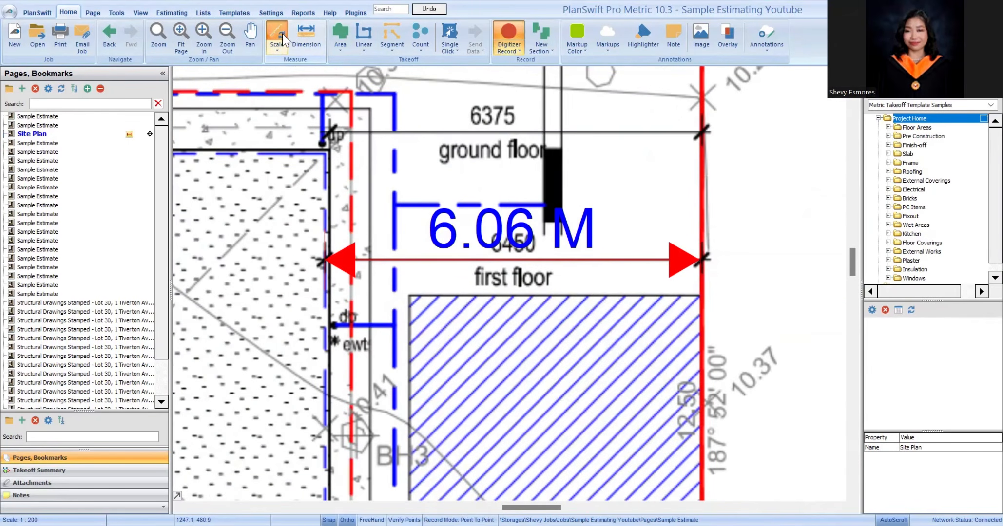
left_click(557, 241)
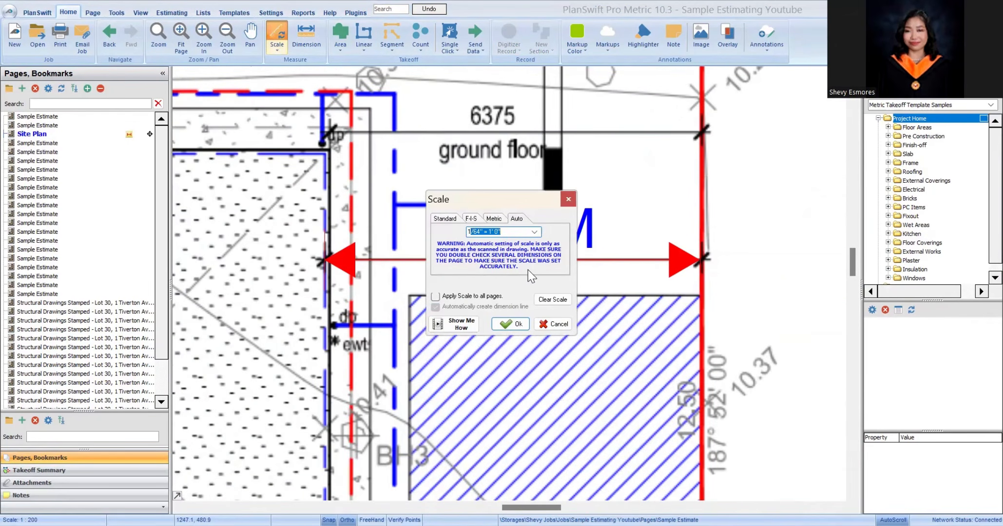
left_click(525, 326)
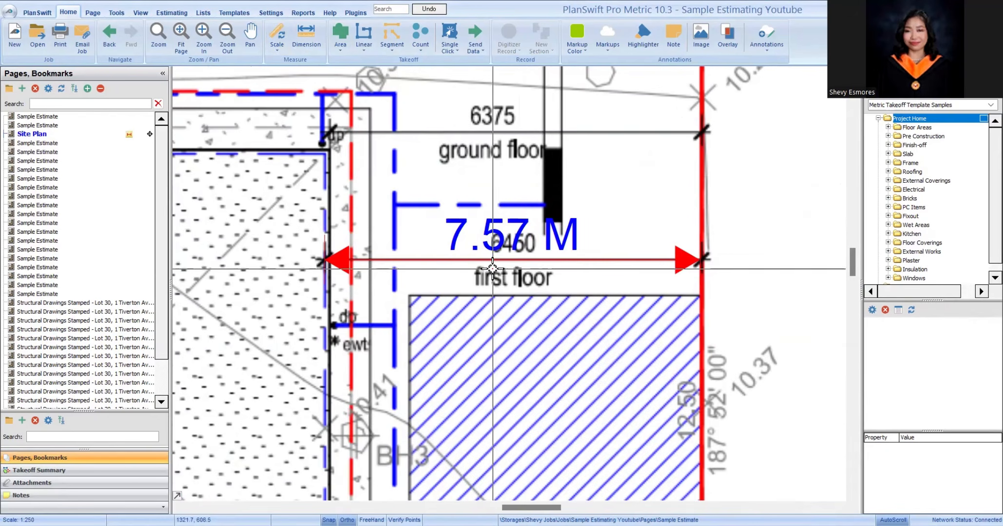
Step: Try page scales of 1:210, 1:215 and 1:212 against the first floor setback dimension
left_click(523, 241)
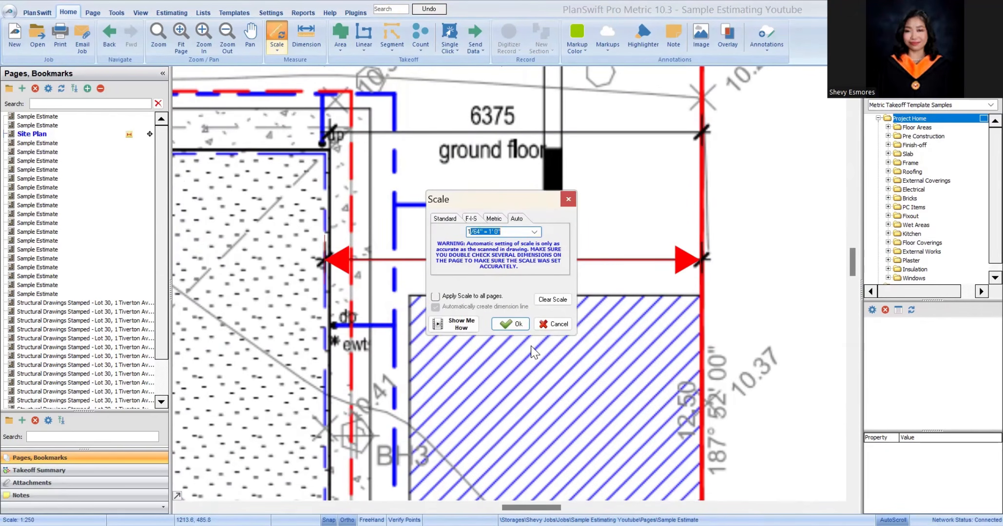
key("Return")
left_click(511, 234)
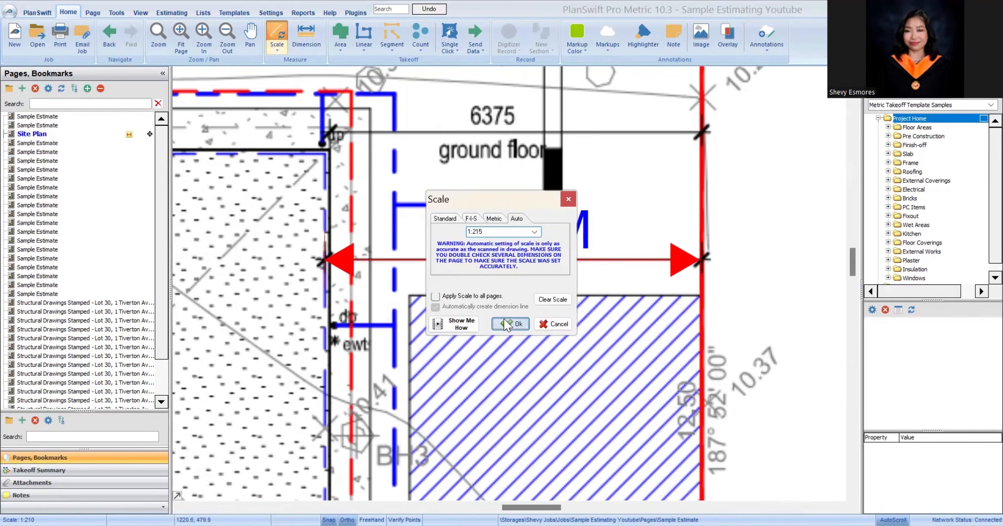
left_click(507, 324)
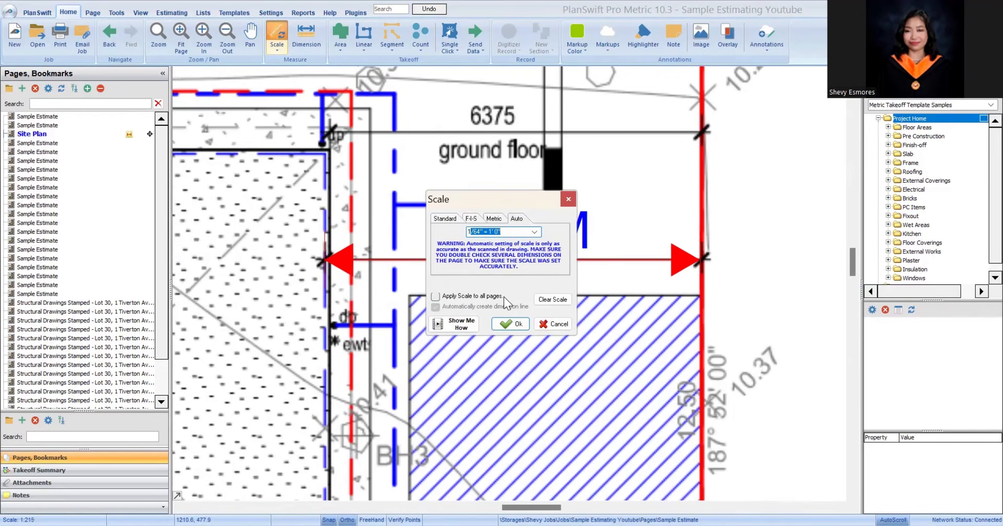
left_click(516, 324)
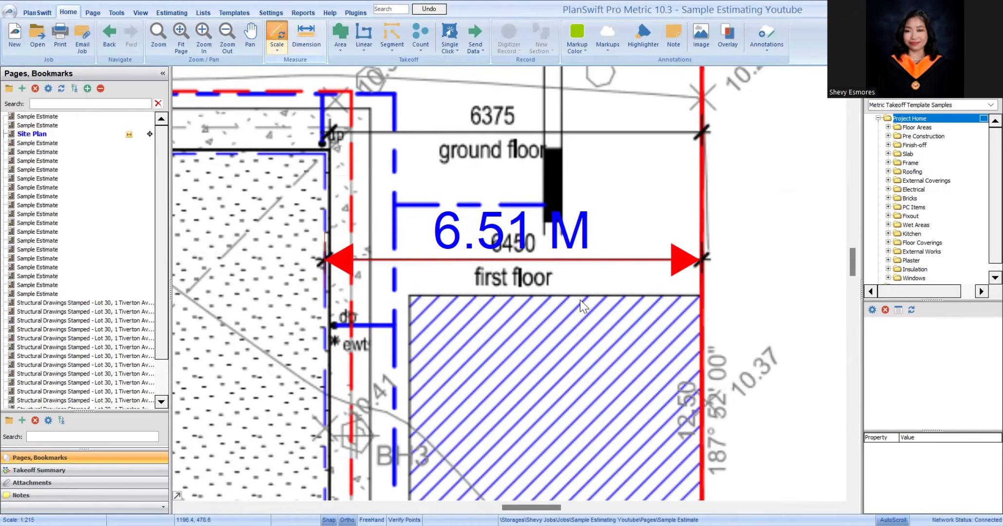
left_click(518, 219)
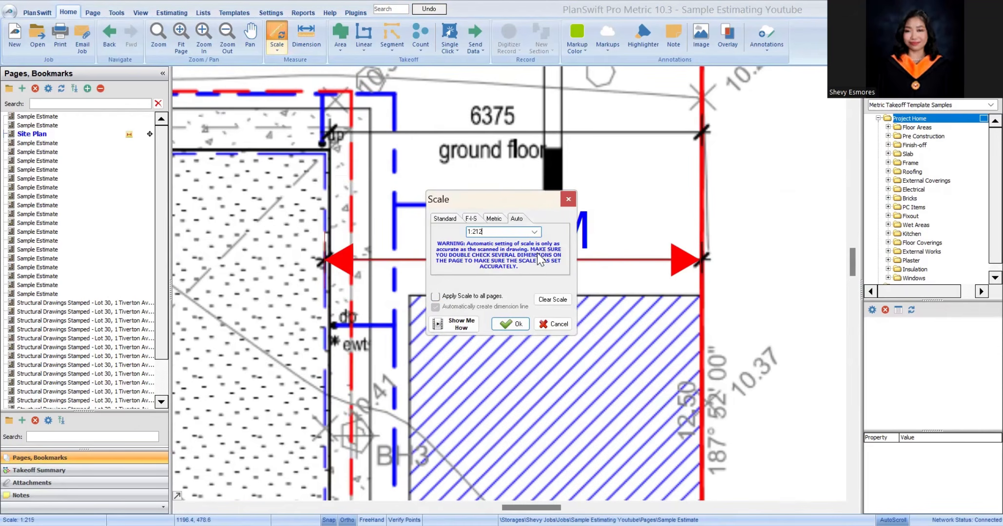
left_click(510, 324)
Step: Set the page scale to 1:213
left_click(517, 220)
type("1")
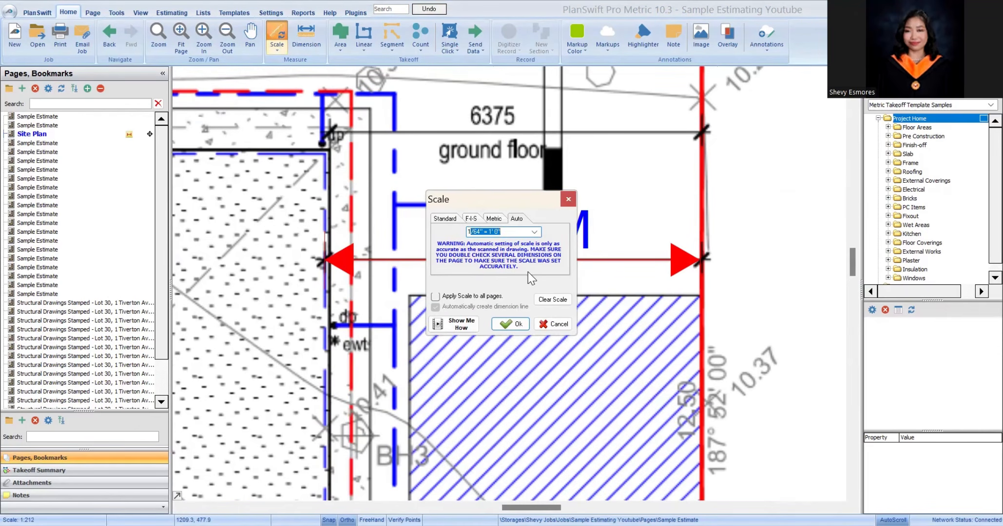
left_click(510, 324)
Step: Verify the scale with a 6.375 m dimension line at angle 0.00 along the ground floor setback
scroll(510, 324, "down", 3)
left_click(306, 36)
left_click(491, 211)
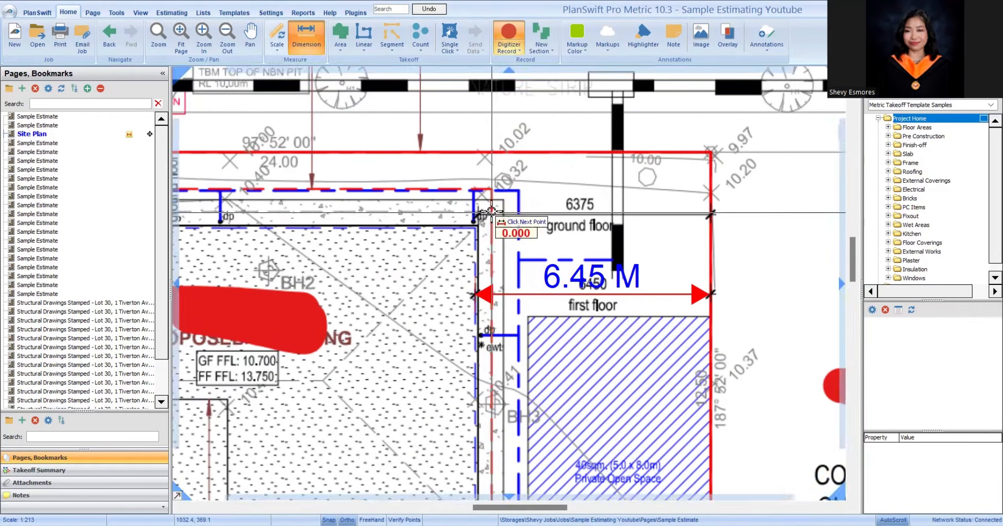
scroll(484, 215, "up", 3)
left_click(464, 193)
scroll(429, 257, "down", 2)
scroll(684, 238, "down", 1)
scroll(746, 235, "up", 1)
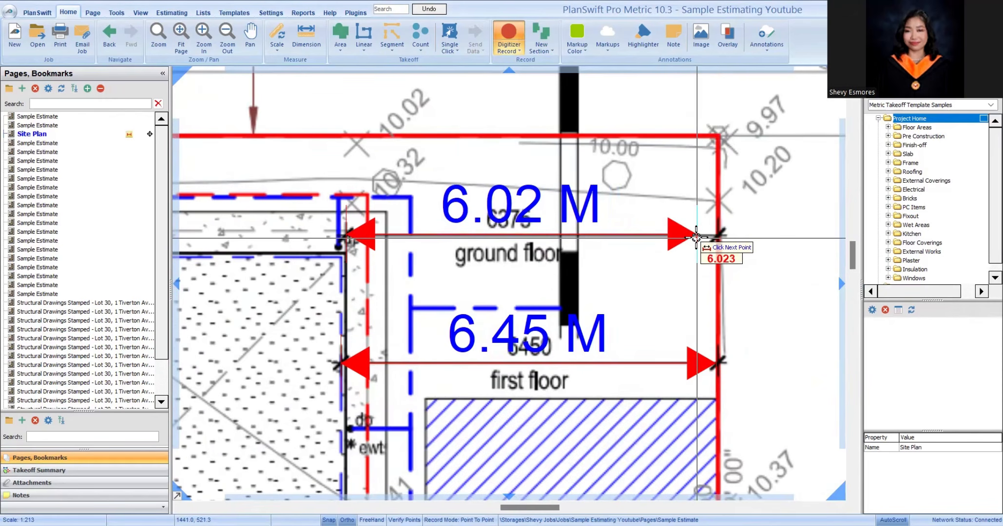
type("6.375")
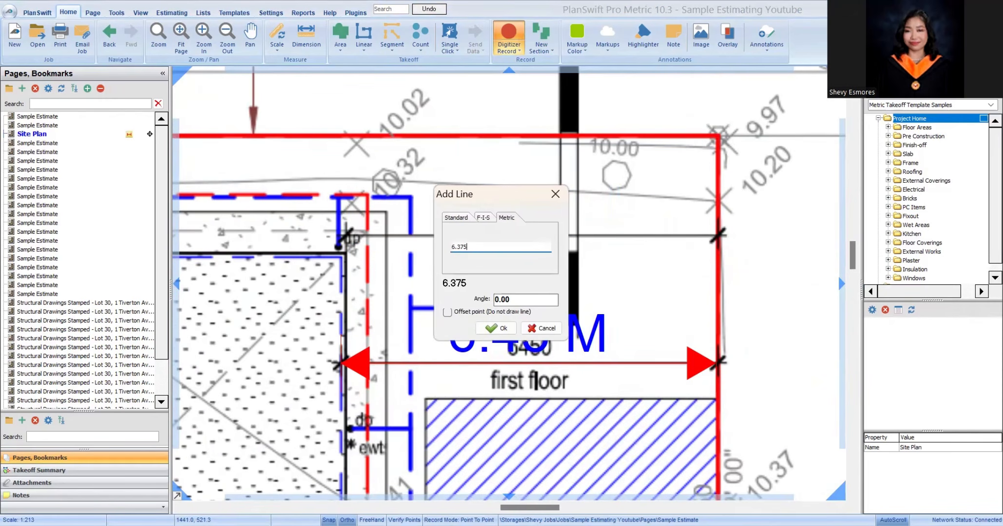
key("Return")
Step: Select the ground floor and first floor setback dimension lines and delete them
scroll(630, 293, "down", 3)
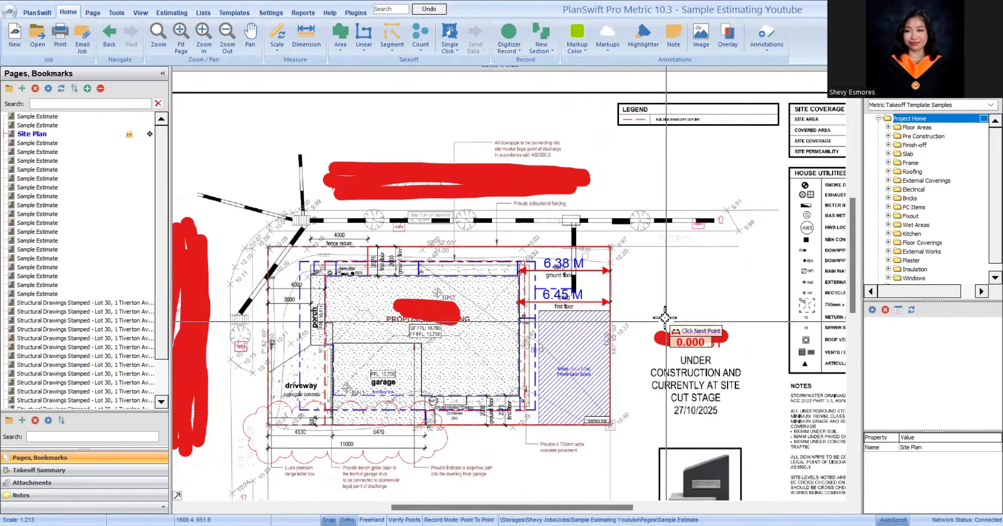
left_click_drag(420, 374, 550, 330)
left_click_drag(770, 284, 651, 141)
key("Delete")
Step: Examine the site plan's lot boundary, porch, driveway, garage and setback areas
left_click_drag(683, 286, 589, 286)
left_click_drag(459, 416, 499, 385)
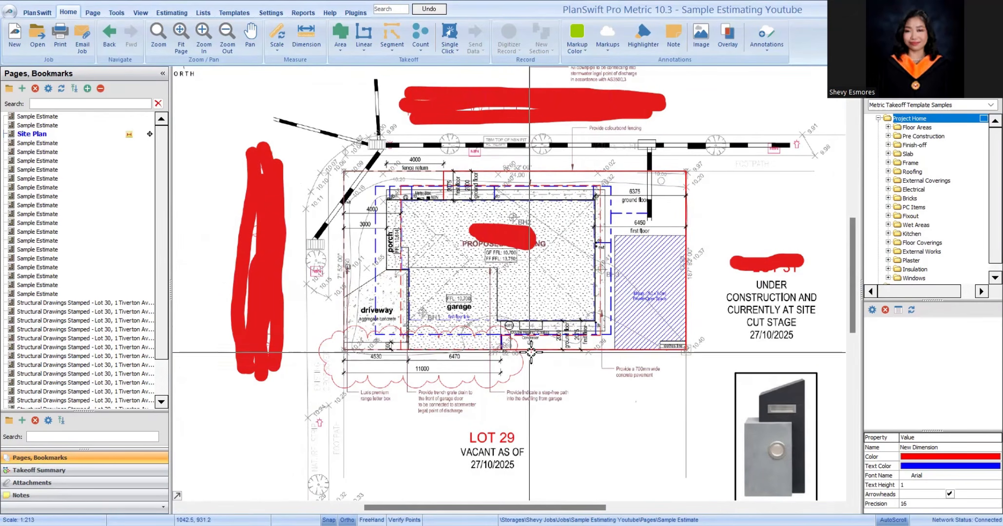
left_click_drag(528, 330, 521, 400)
left_click_drag(529, 349, 530, 346)
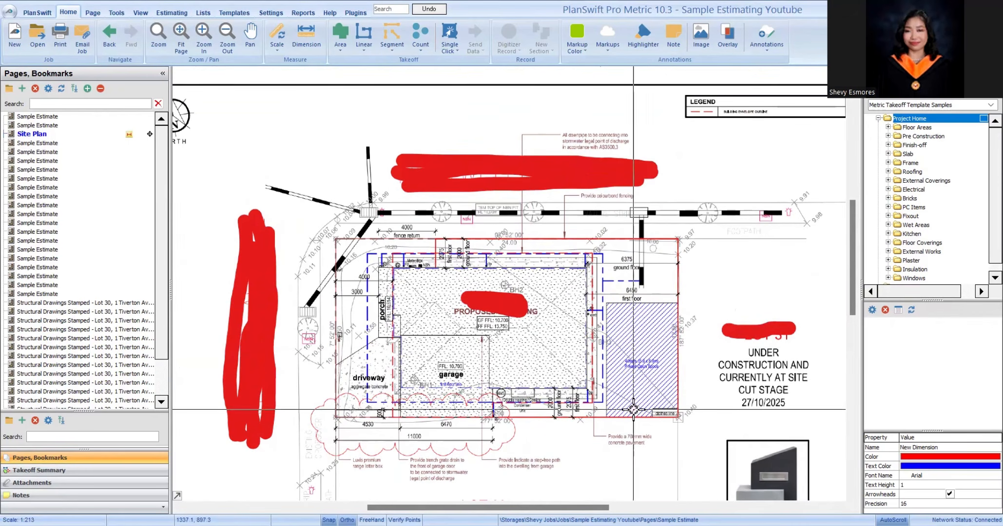
left_click_drag(382, 318, 460, 311)
scroll(395, 303, "up", 2)
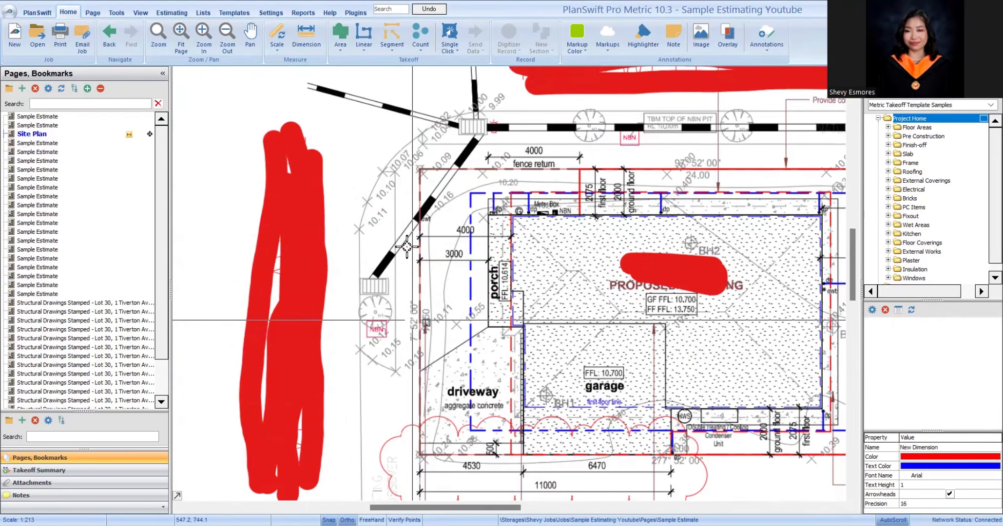
scroll(395, 303, "down", 2)
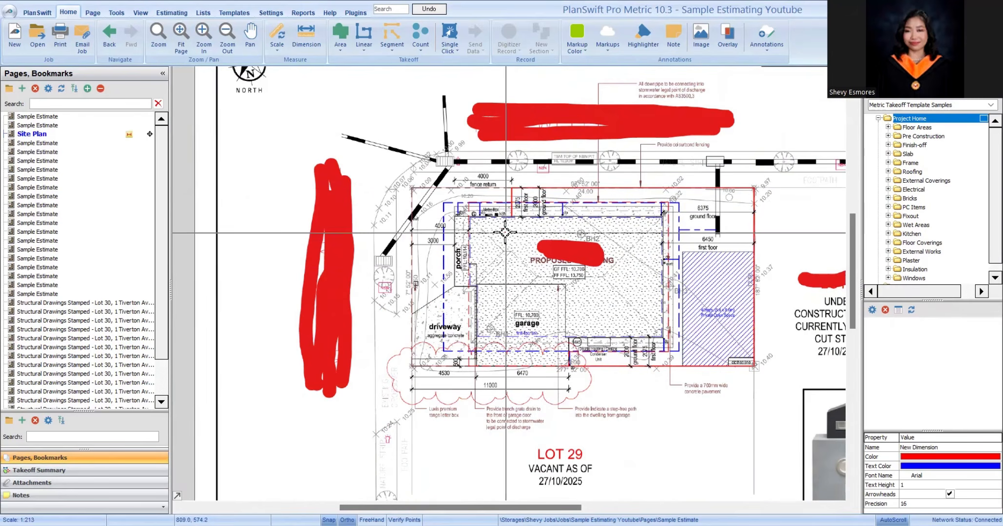
left_click_drag(599, 68, 548, 261)
scroll(547, 261, "down", 5)
scroll(547, 262, "up", 2)
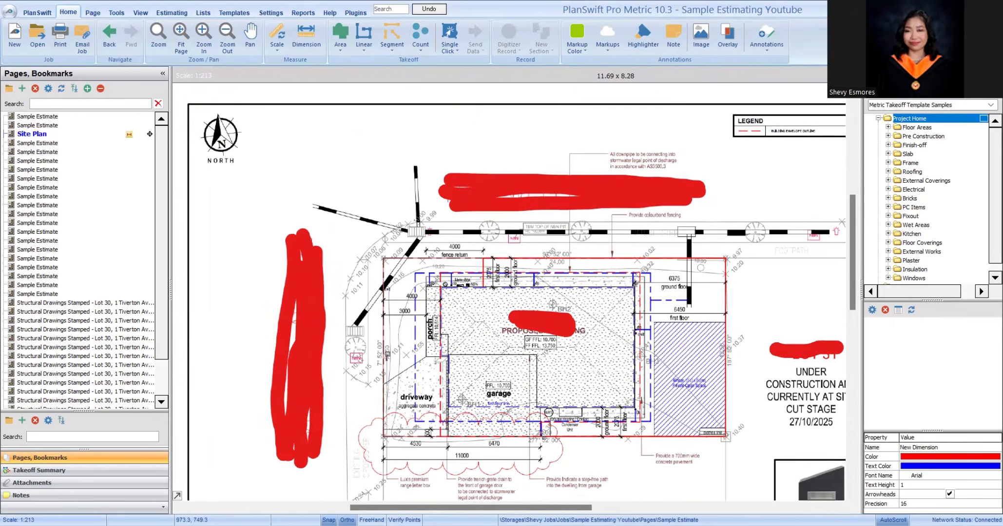
scroll(404, 433, "up", 2)
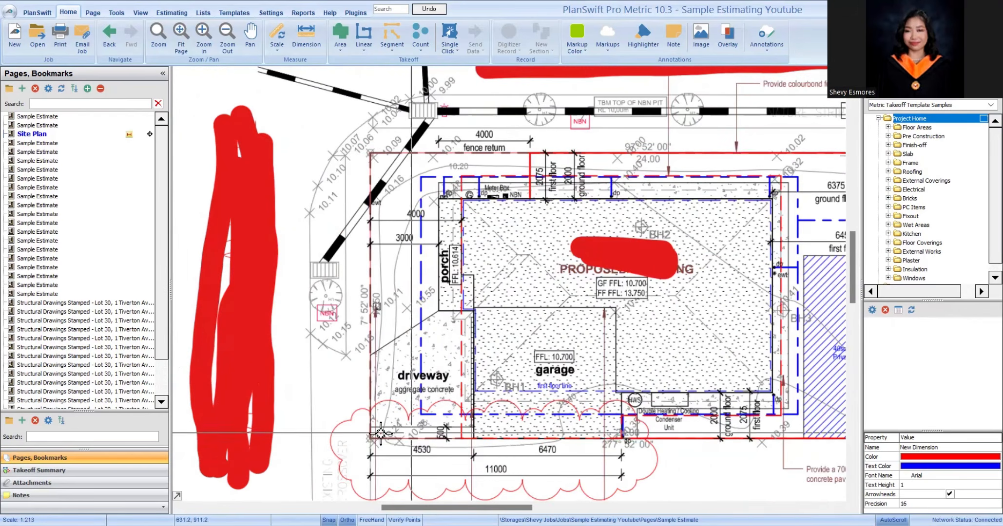
scroll(474, 191, "down", 2)
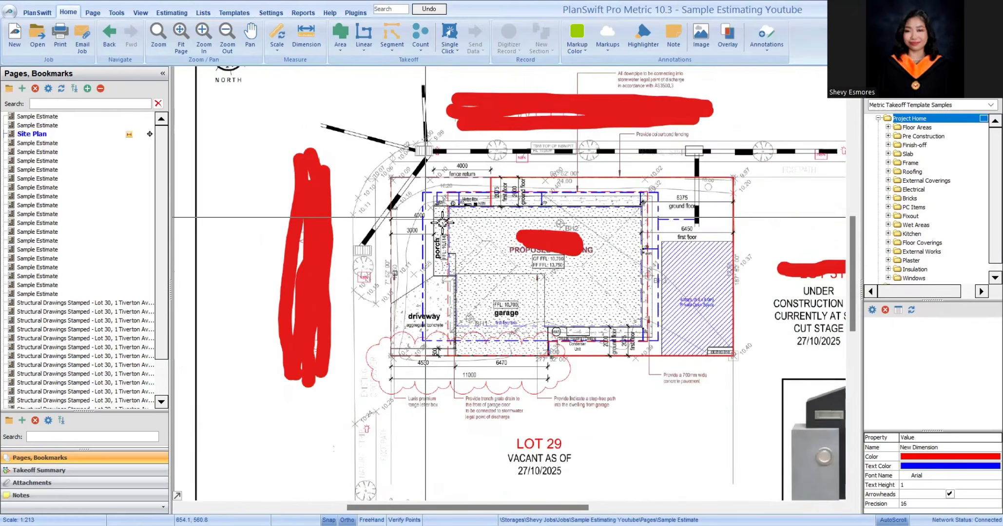
scroll(704, 124, "up", 2)
scroll(606, 190, "up", 2)
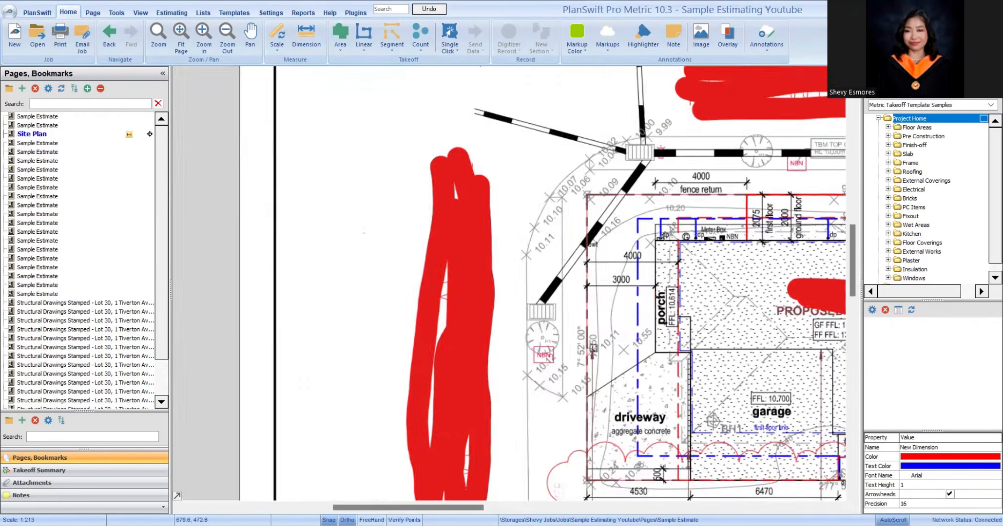
scroll(606, 190, "down", 2)
scroll(606, 190, "down", 2)
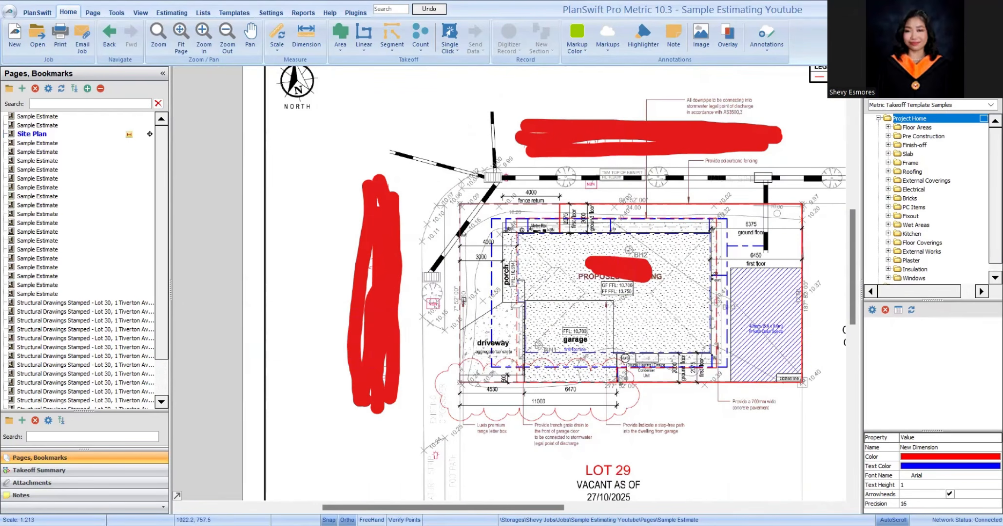
Step: Review the street-side boundary, driveway frontage and fence return on the site plan as the route for temporary fencing
scroll(618, 357, "up", 2)
scroll(618, 357, "down", 2)
scroll(671, 358, "up", 2)
scroll(624, 361, "down", 2)
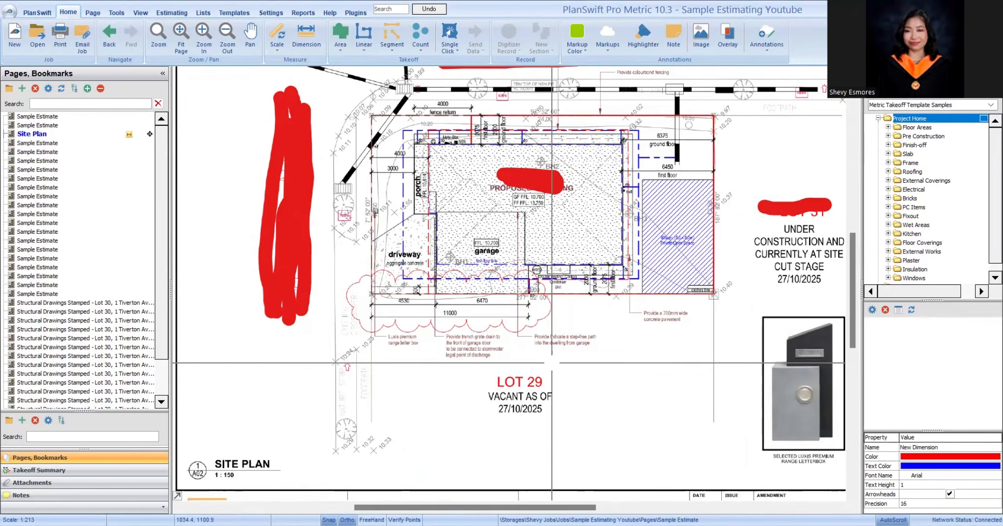
scroll(624, 360, "up", 2)
scroll(541, 336, "down", 2)
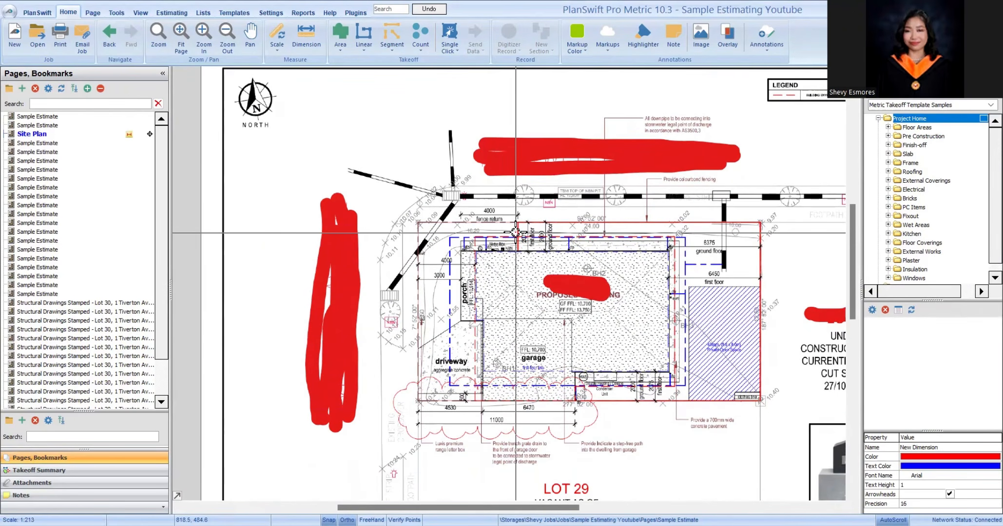
scroll(488, 390, "up", 2)
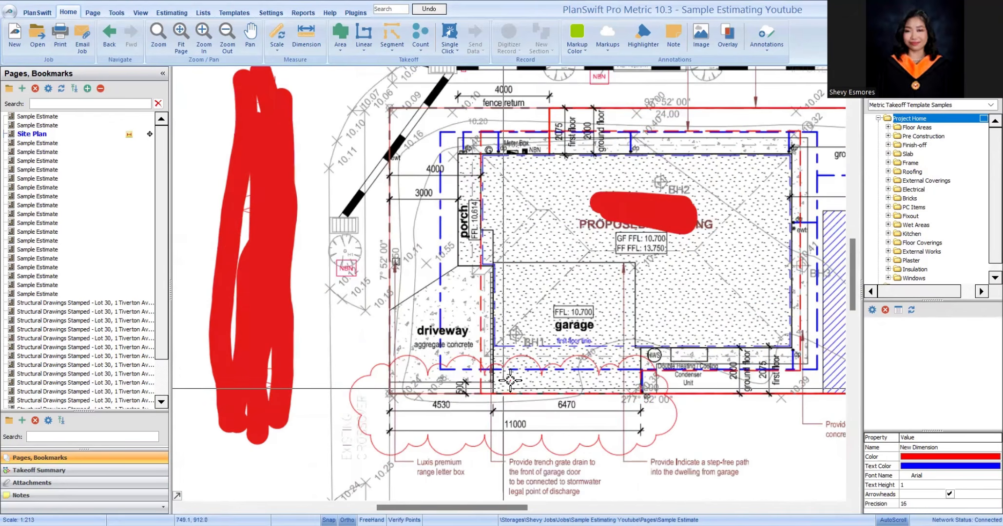
scroll(473, 426, "down", 2)
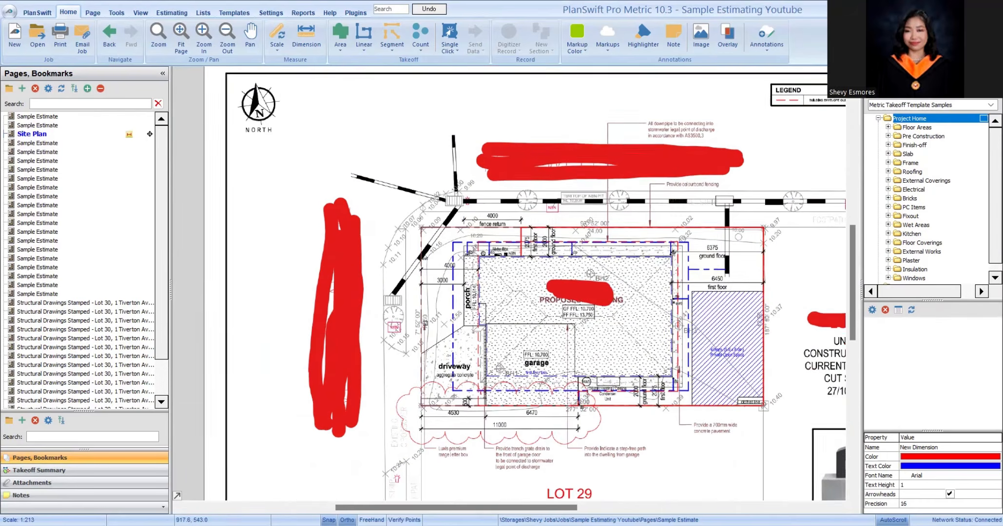
scroll(518, 201, "up", 1)
scroll(518, 201, "down", 1)
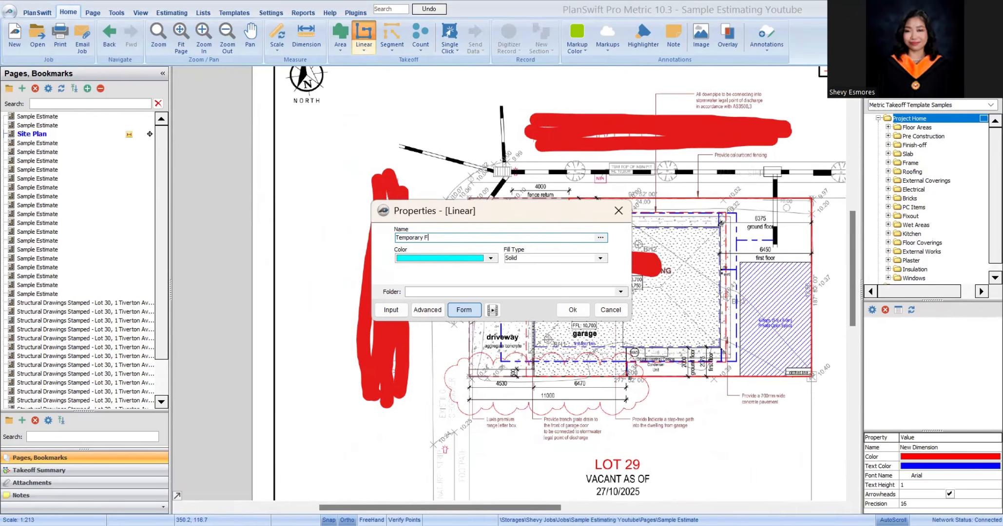
Step: Create a linear takeoff item named Temporary Fence with a dark blue colour and solid fill
left_click(488, 257)
left_click(448, 292)
left_click(572, 309)
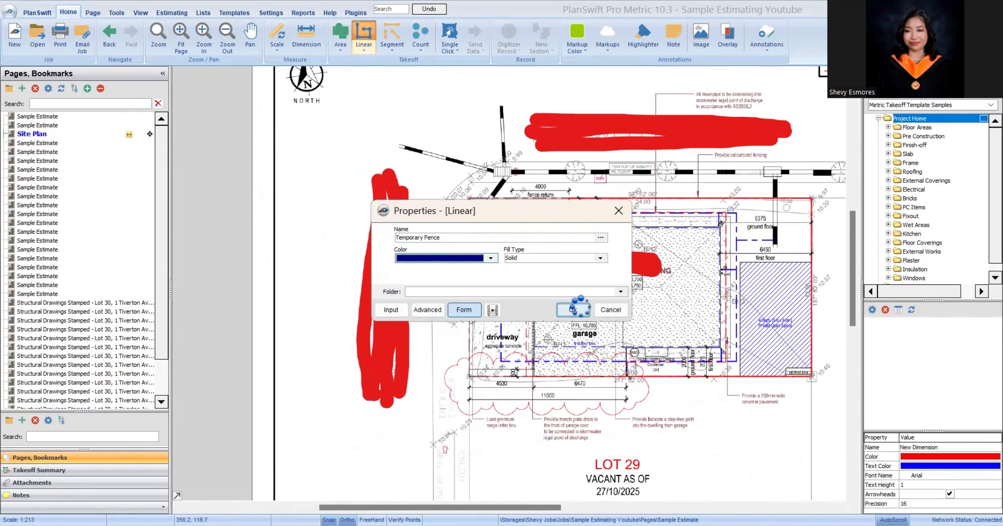
Step: Trace the temporary fence from the garage front across the driveway edge to the lot corner, then along the full 12.50 m street-side boundary
scroll(515, 388, "up", 4)
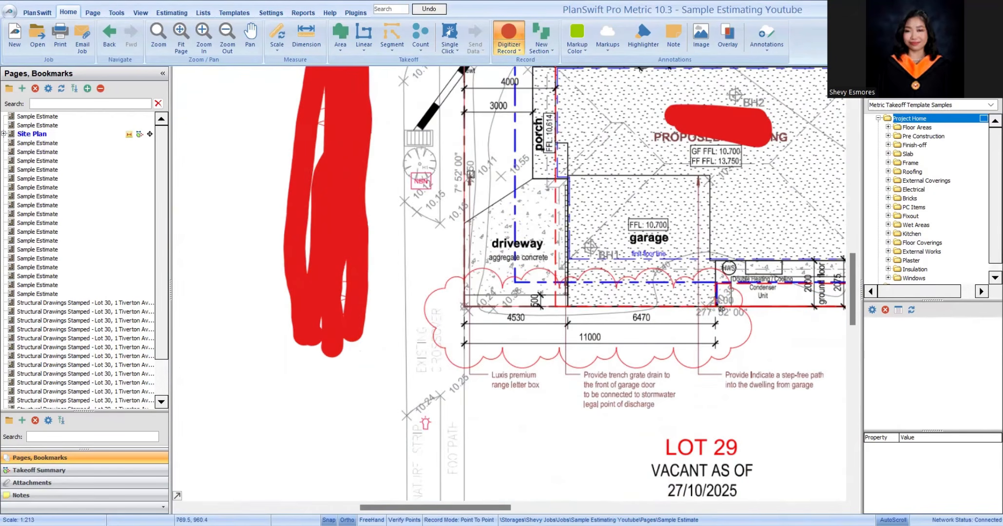
scroll(550, 336, "up", 2)
left_click(551, 333)
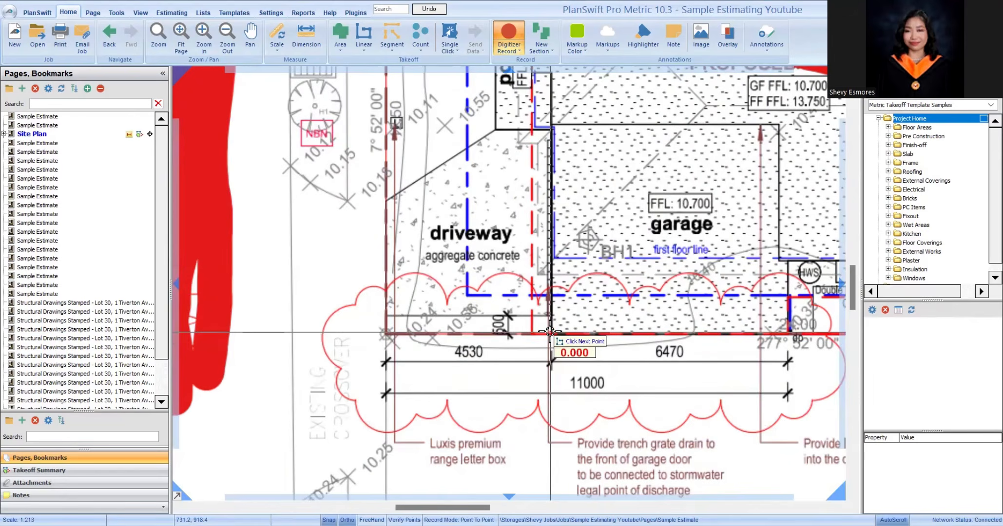
left_click(392, 339)
scroll(465, 215, "down", 3)
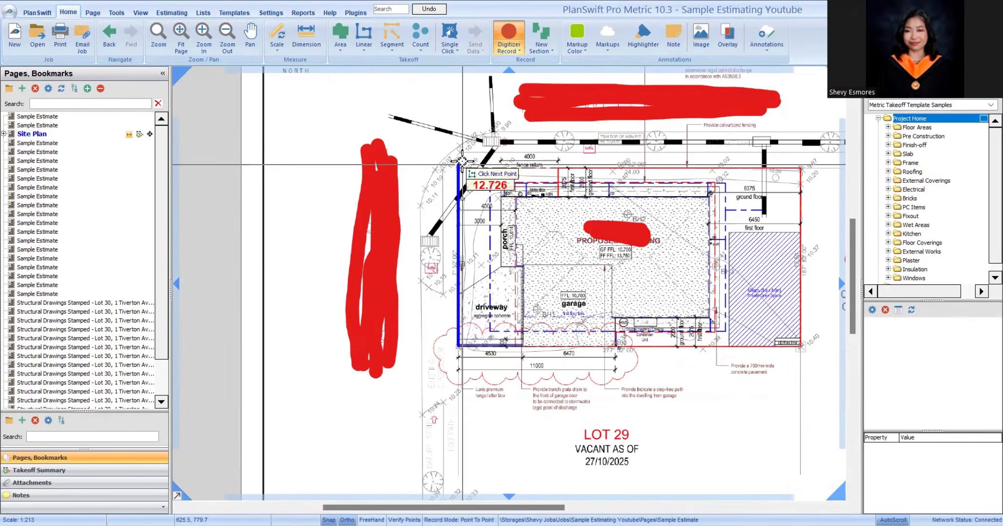
left_click(460, 167)
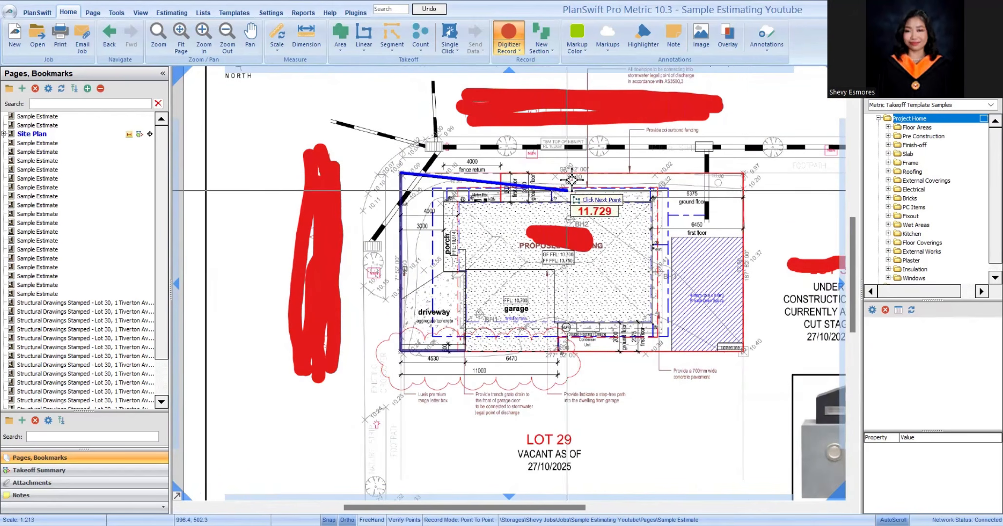
Step: Continue the temporary fence along the 24.00 m boundary beside the NBN pit to the fence return, and end the recording there
scroll(745, 171, "up", 2)
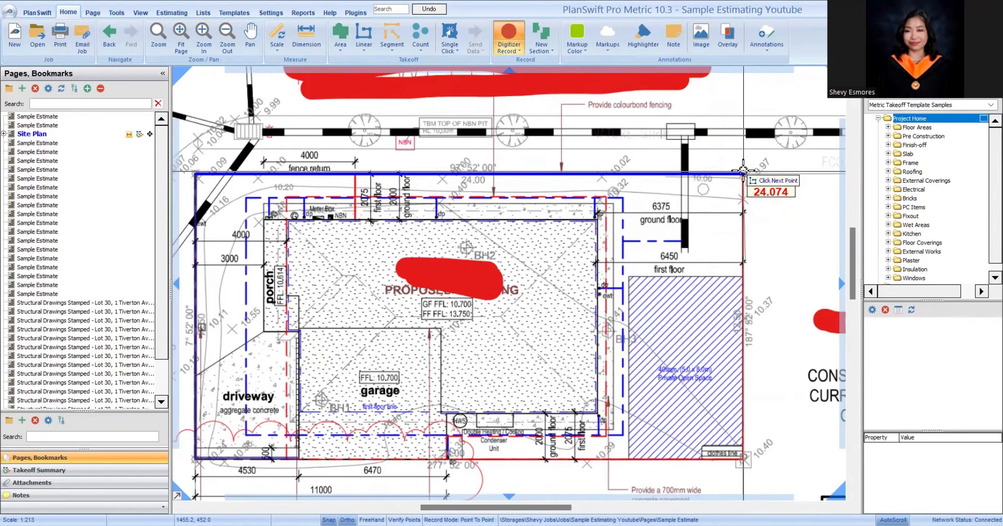
scroll(740, 173, "down", 2)
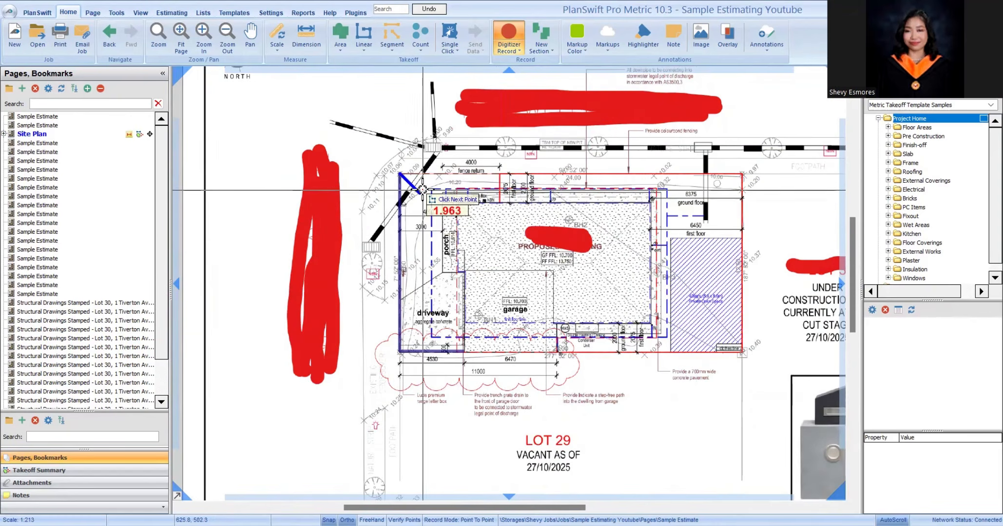
scroll(448, 170, "up", 2)
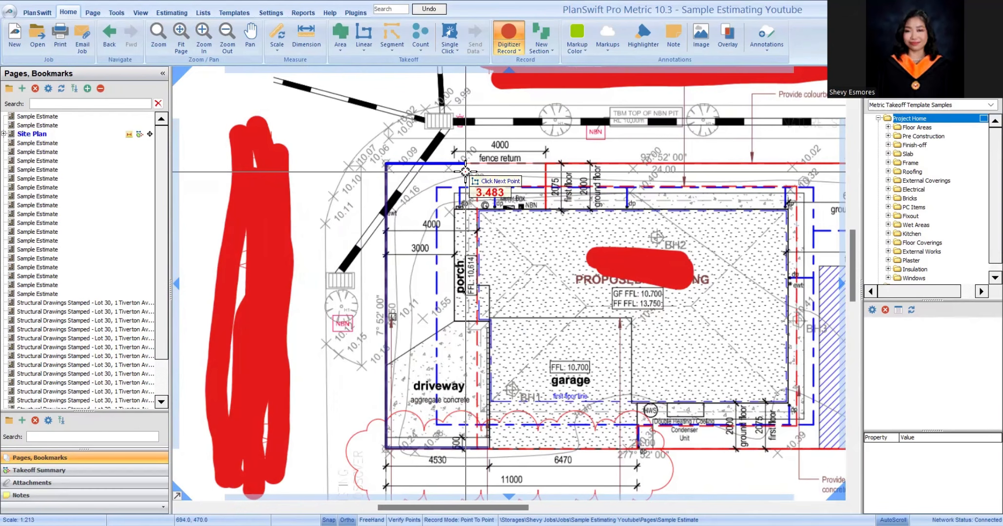
left_click(545, 164)
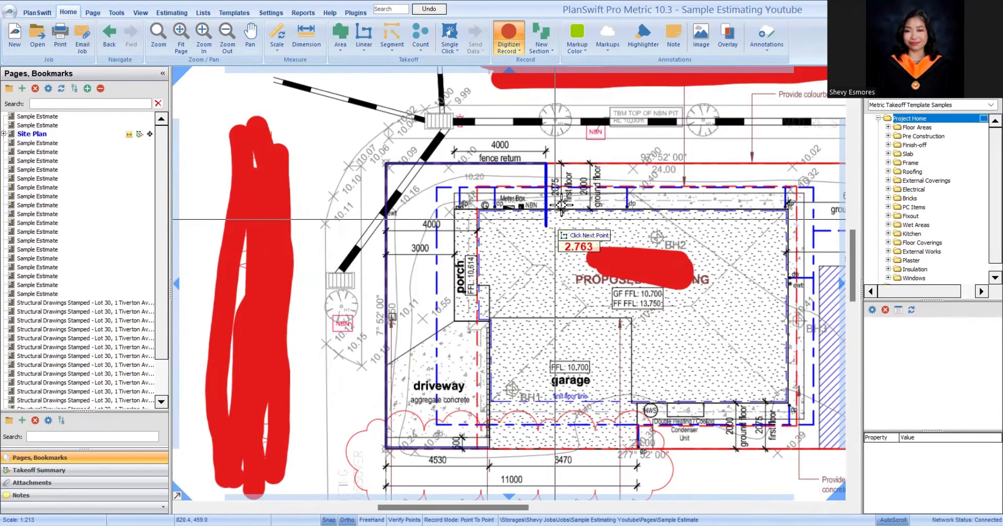
key("Escape")
Step: Check the traced temporary fence against the lot boundary, fence return, porch and driveway
scroll(439, 228, "down", 2)
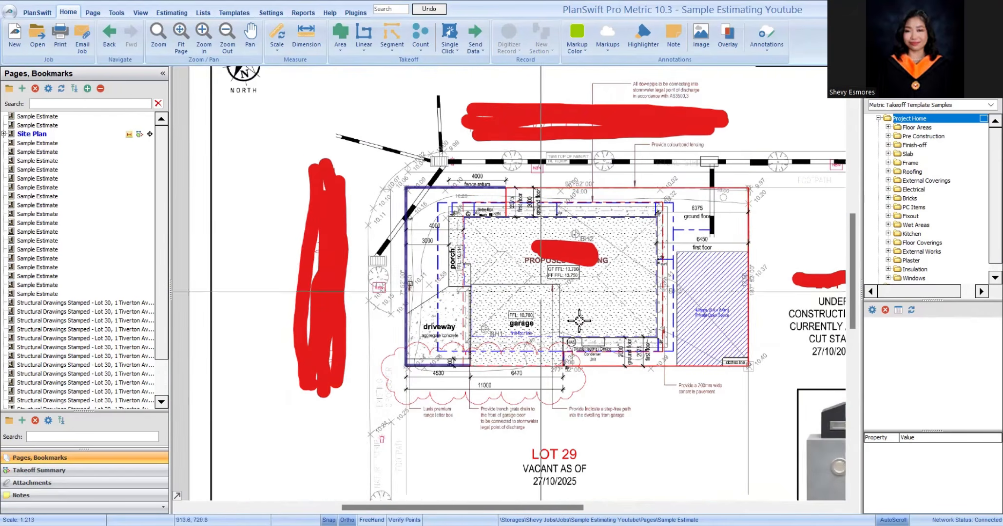
scroll(447, 210, "up", 2)
scroll(437, 229, "down", 1)
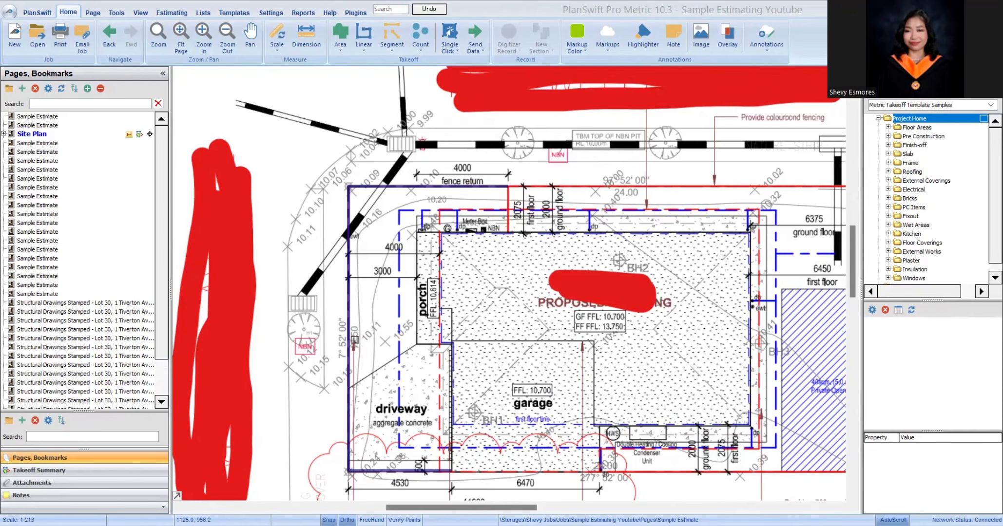
scroll(629, 317, "right", 3)
scroll(629, 317, "down", 1)
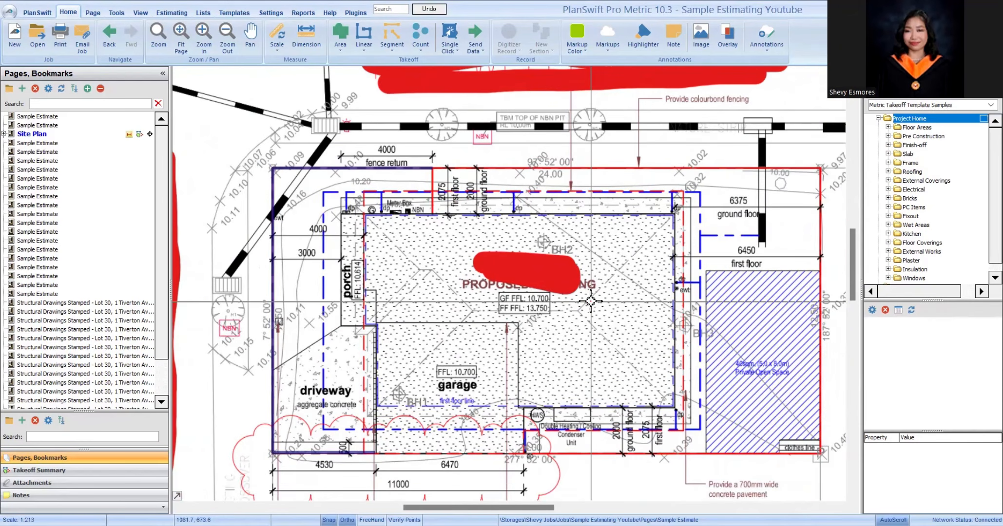
scroll(464, 356, "up", 2)
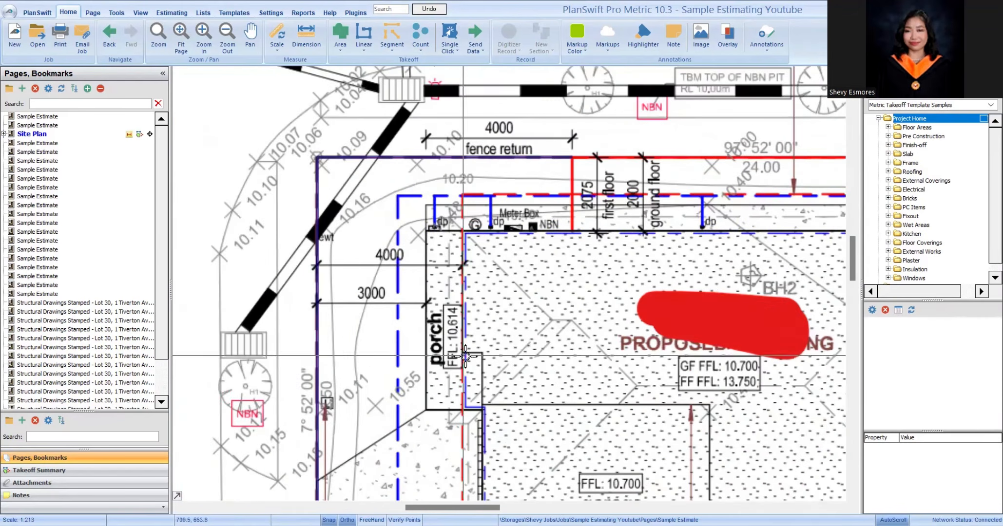
scroll(467, 356, "down", 2)
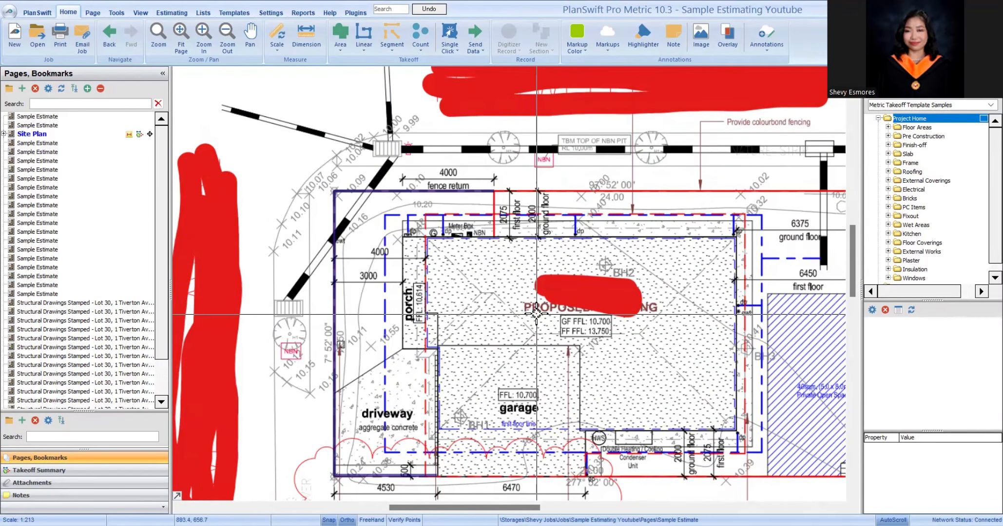
Step: Inspect the lot perimeter from the porch-side corner along the fence return and rear setbacks to the garage and driveway boundary
scroll(323, 268, "up", 3)
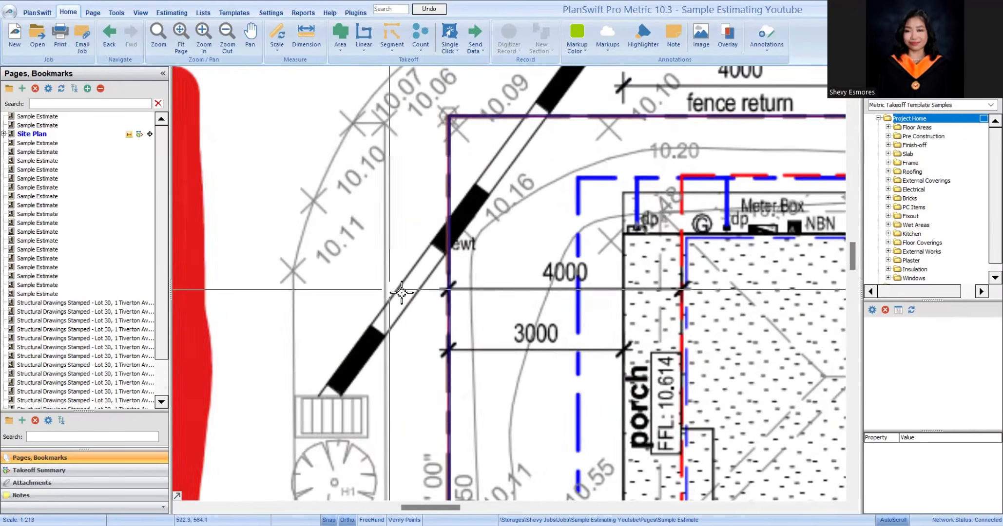
left_click_drag(560, 190, 394, 313)
left_click_drag(324, 357, 368, 297)
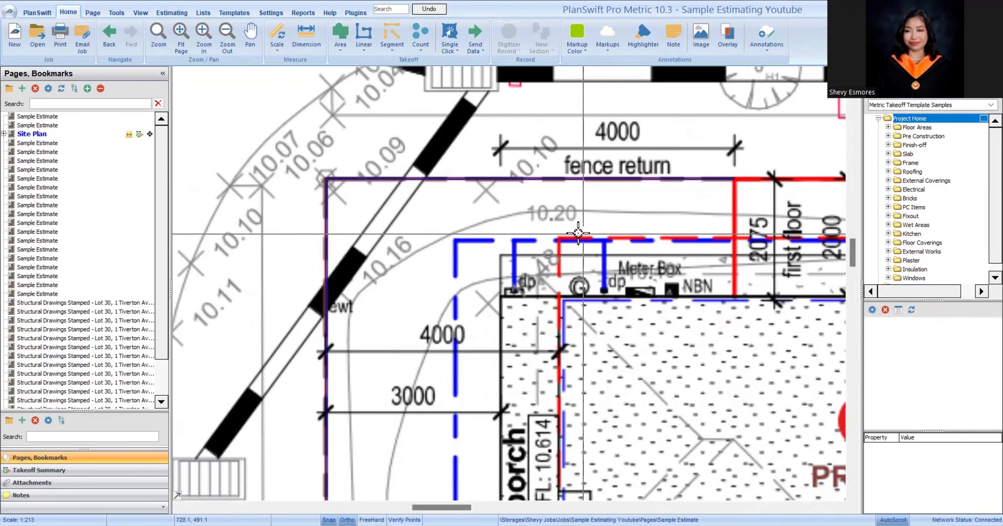
scroll(383, 249, "down", 2)
left_click_drag(784, 379, 278, 346)
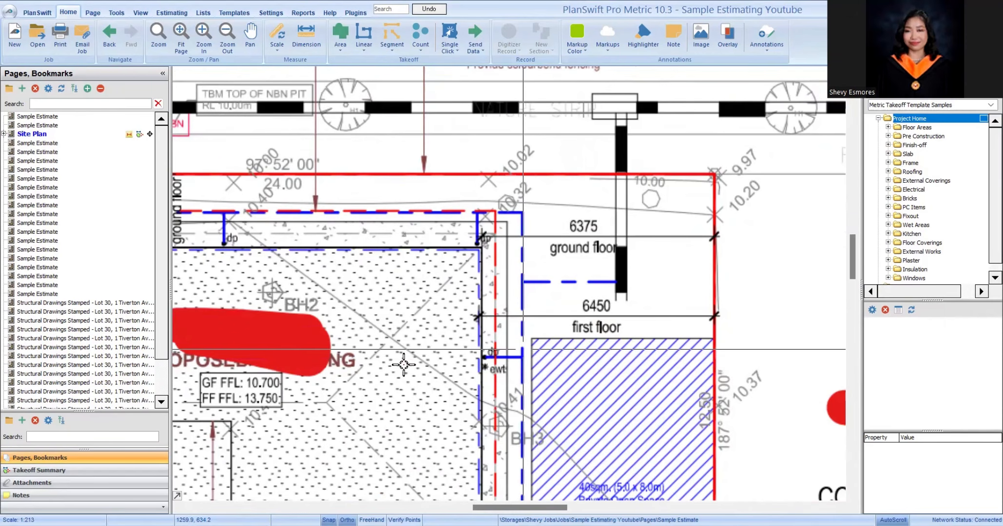
left_click_drag(355, 300, 567, 276)
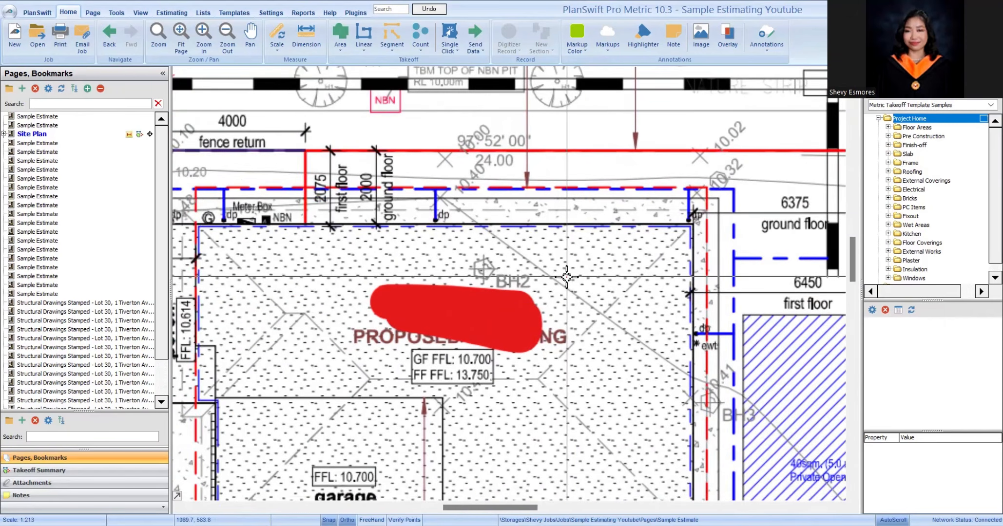
scroll(567, 277, "down", 3)
scroll(536, 319, "up", 4)
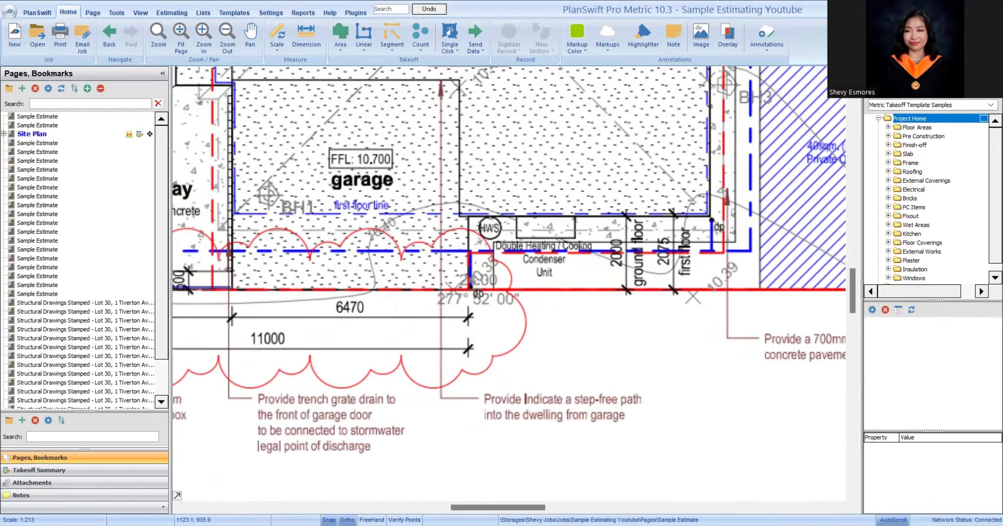
left_click_drag(352, 298, 537, 321)
scroll(331, 319, "down", 1)
scroll(371, 369, "up", 3)
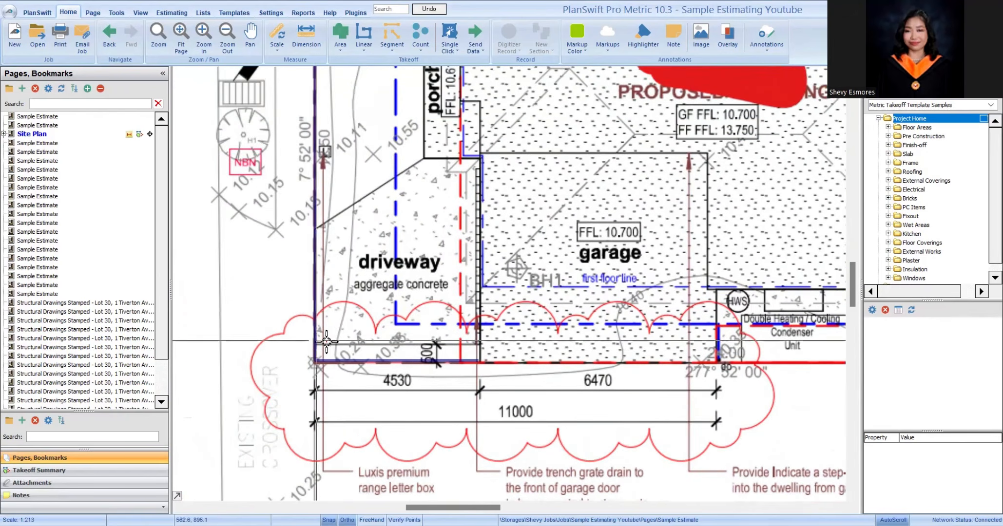
Step: Go around the lot boundary again, examining the setbacks, private open space, condenser unit area, garage and driveway edge
left_click_drag(400, 73, 386, 497)
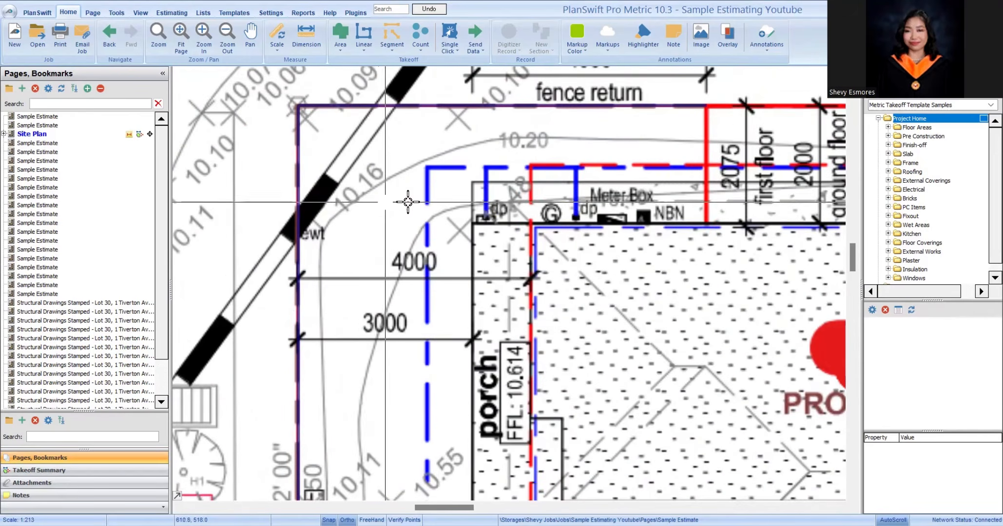
scroll(409, 202, "down", 2)
left_click_drag(560, 232, 481, 292)
left_click_drag(746, 330, 471, 313)
left_click_drag(821, 405, 734, 345)
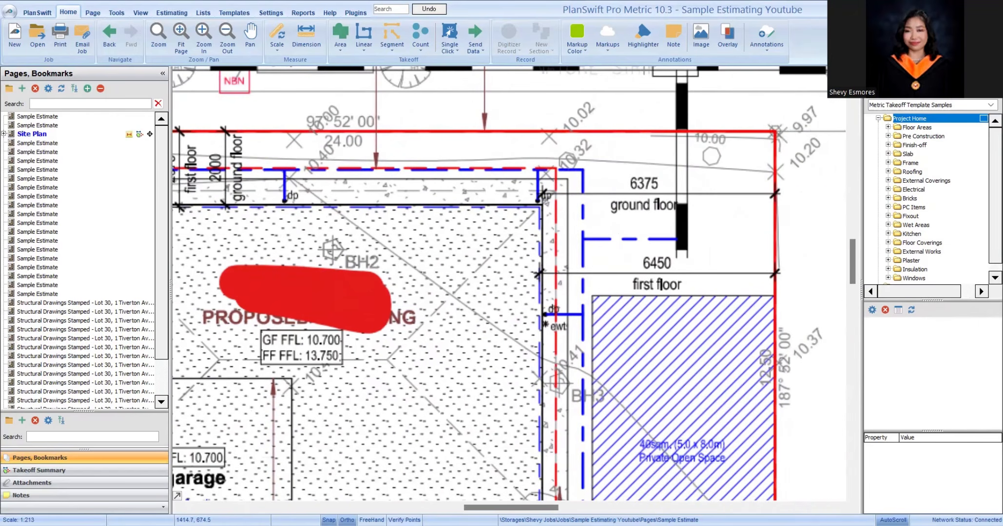
left_click_drag(503, 351, 444, 219)
left_click_drag(533, 286, 553, 343)
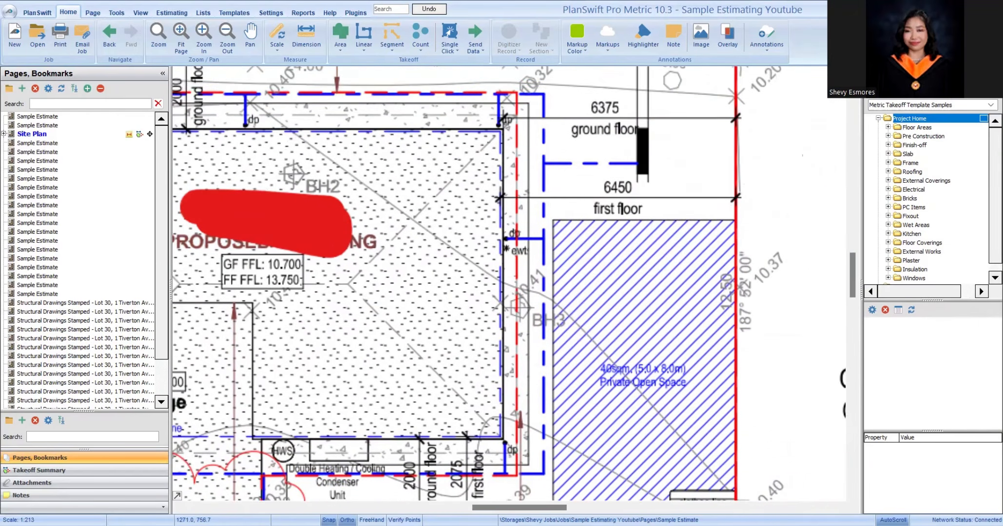
left_click_drag(368, 460, 504, 324)
scroll(503, 325, "down", 2)
left_click_drag(244, 407, 507, 443)
scroll(721, 359, "up", 2)
scroll(522, 396, "up", 2)
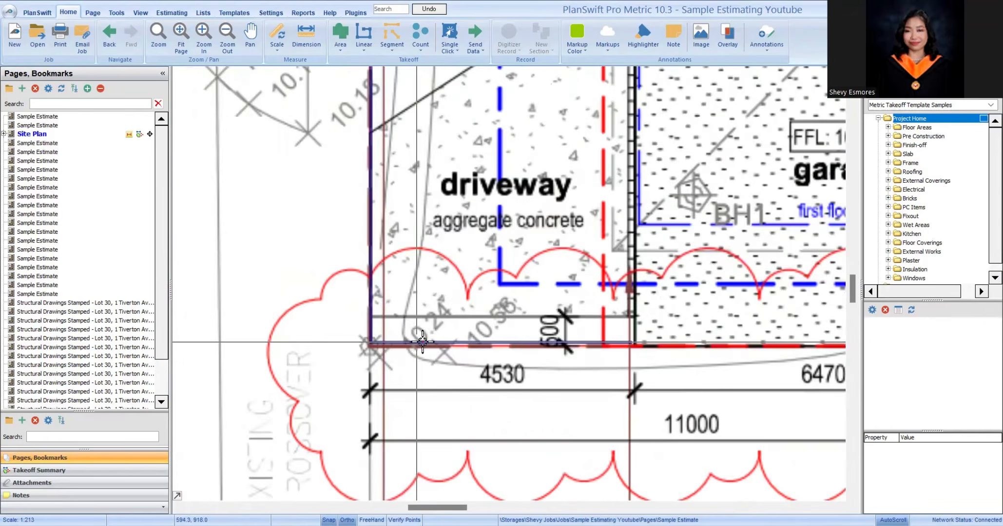
scroll(529, 377, "down", 4)
left_click_drag(663, 397, 402, 433)
scroll(482, 419, "up", 2)
left_click_drag(565, 441, 550, 439)
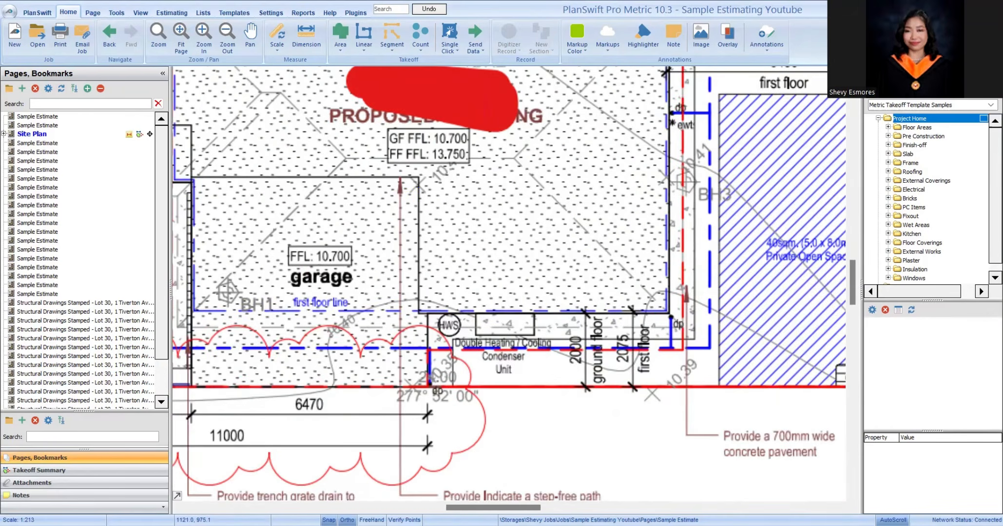
scroll(622, 370, "down", 2)
left_click_drag(629, 386, 673, 443)
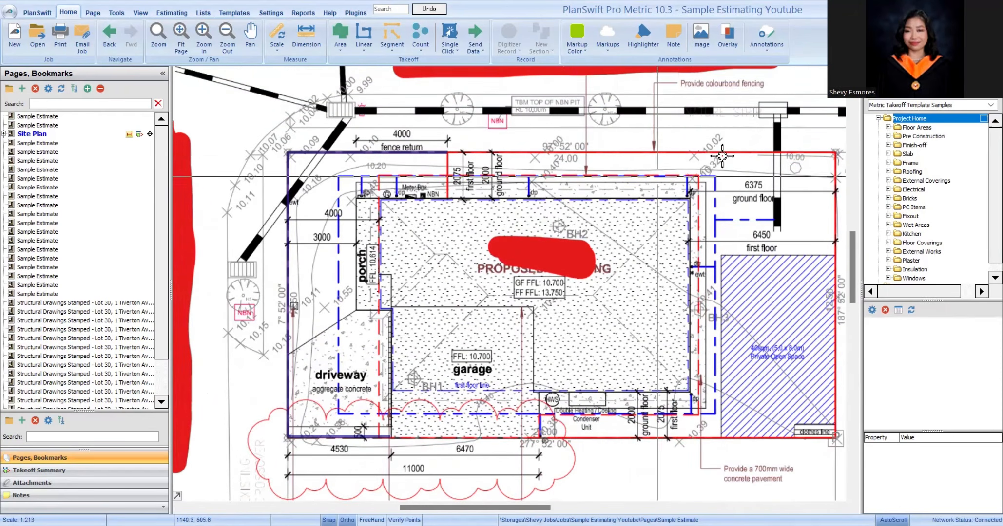
Step: Examine the fence return, meter box and porch-side lot corner up close
scroll(684, 154, "up", 2)
left_click_drag(273, 181, 484, 256)
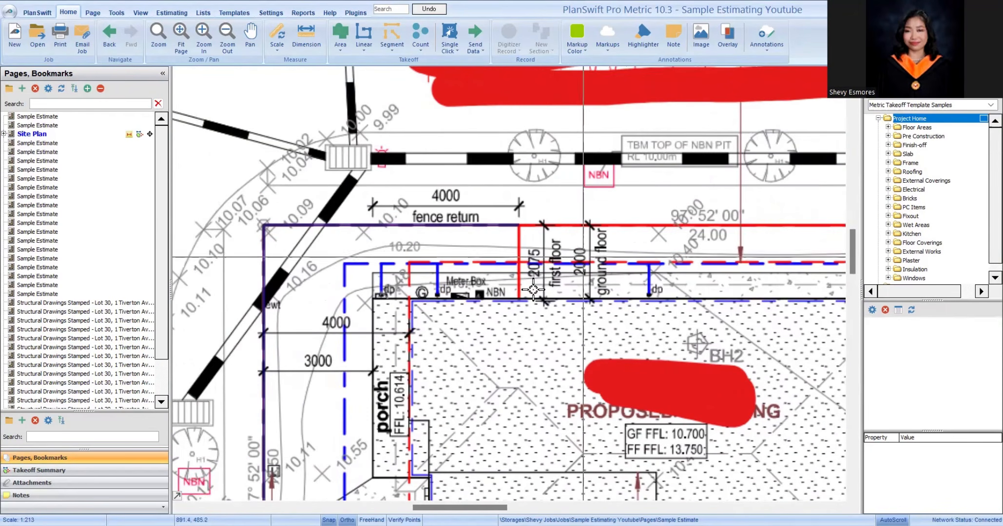
left_click_drag(471, 316, 560, 261)
scroll(383, 161, "up", 2)
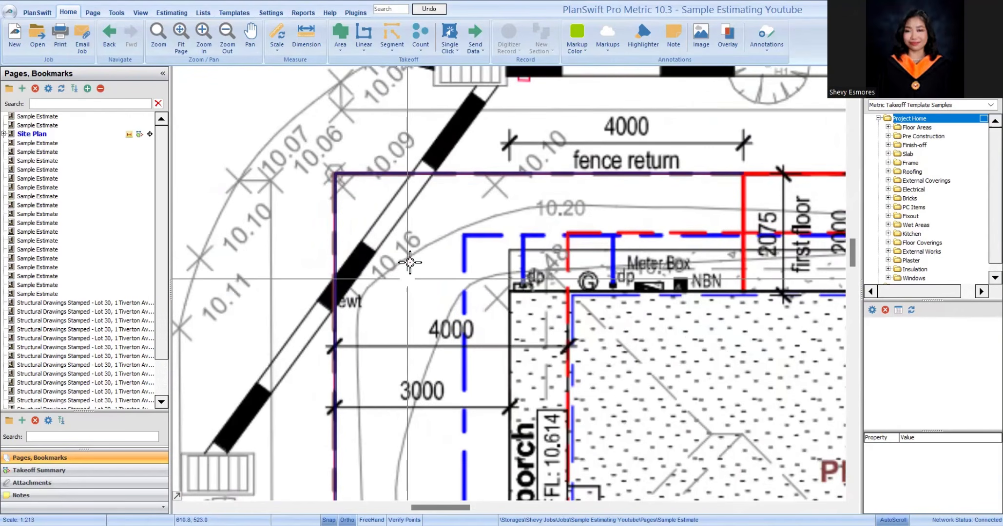
scroll(383, 161, "down", 4)
scroll(431, 188, "up", 2)
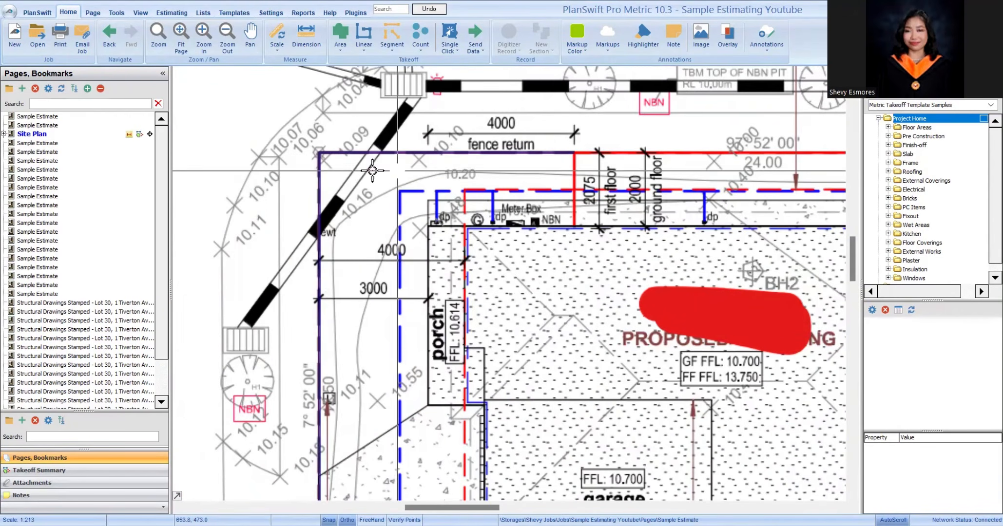
scroll(298, 183, "down", 2)
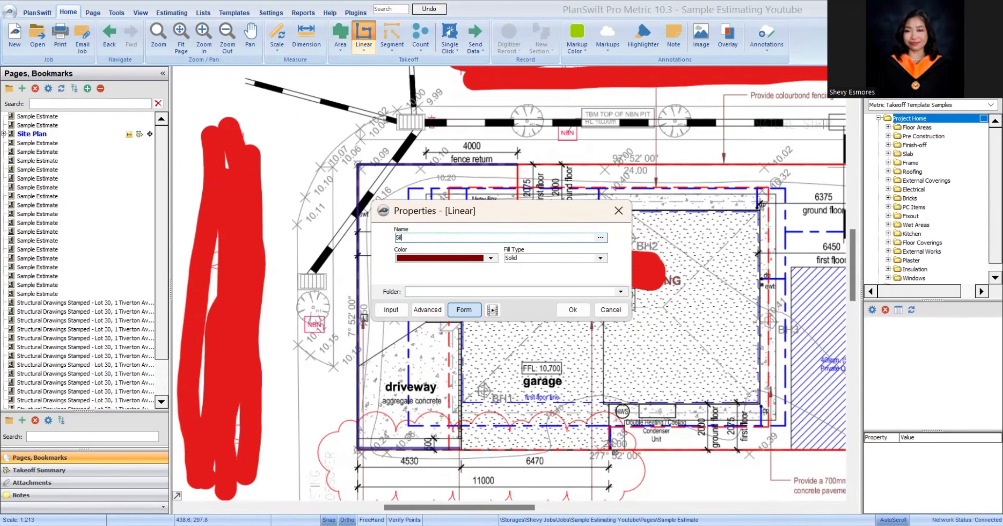
Step: Create a dark red linear takeoff named Silt Fence and trace it from the fence return's end to the porch-side lot corner
left_click(571, 310)
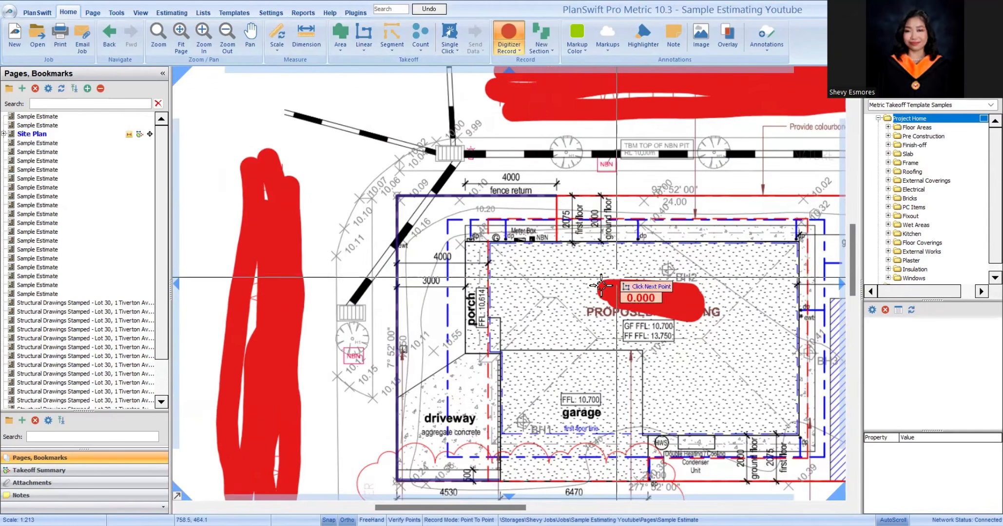
scroll(600, 286, "up", 3)
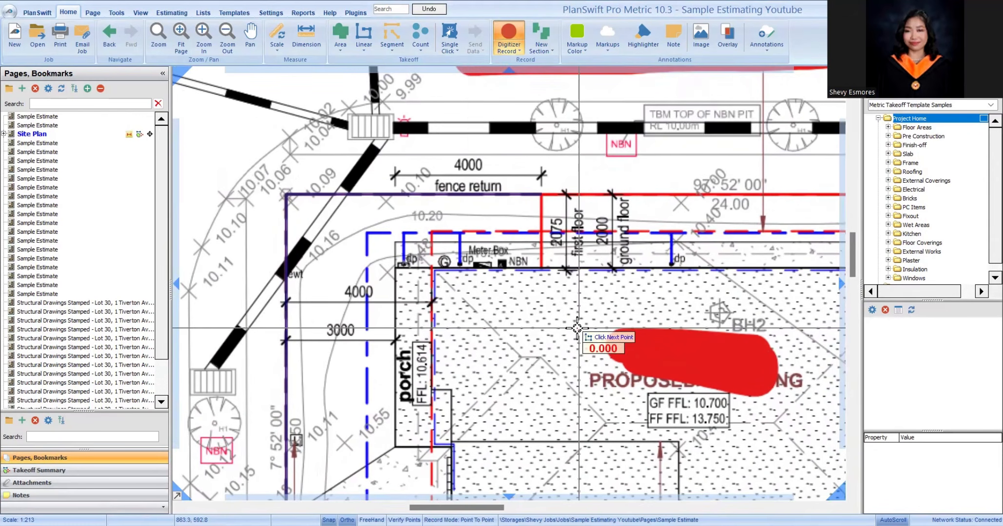
left_click_drag(575, 235, 600, 251)
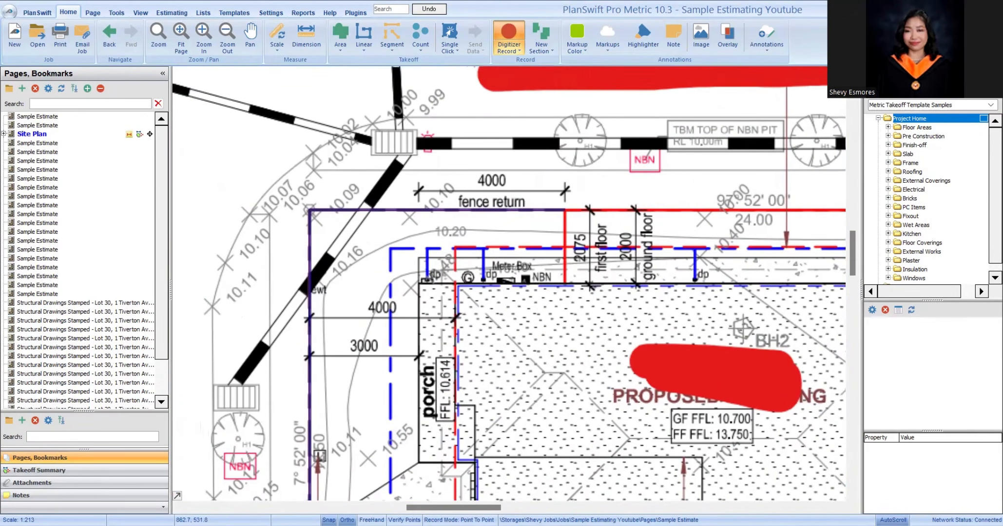
scroll(595, 213, "up", 5)
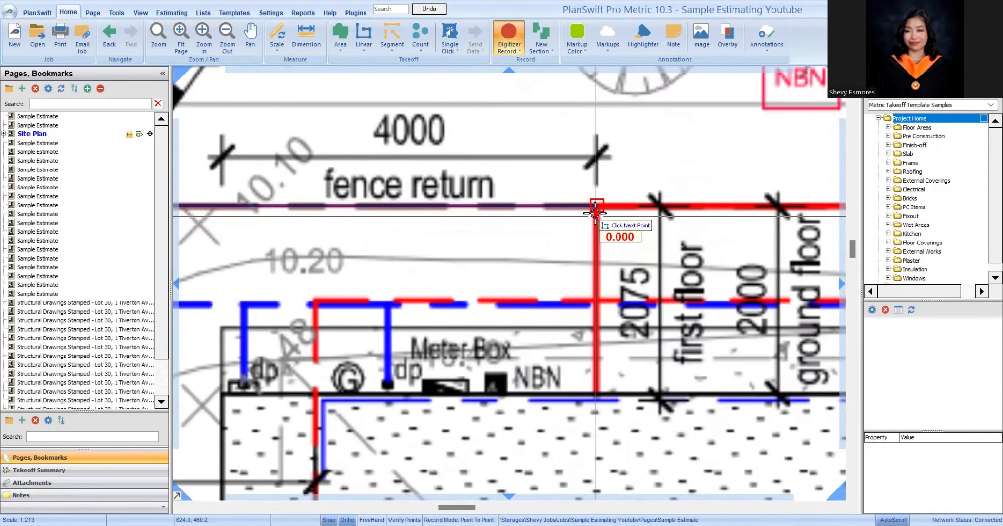
scroll(595, 213, "down", 6)
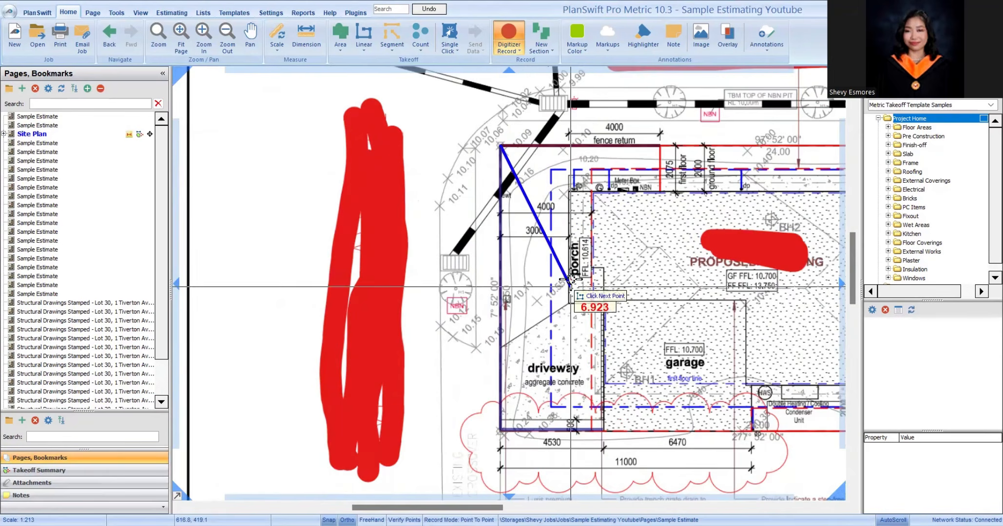
Step: Continue the Silt Fence along the lot's front boundary to the driveway corner and end it at the driveway's garage-side edge
scroll(569, 281, "up", 1)
scroll(494, 312, "down", 1)
scroll(490, 469, "up", 1)
left_click(462, 425)
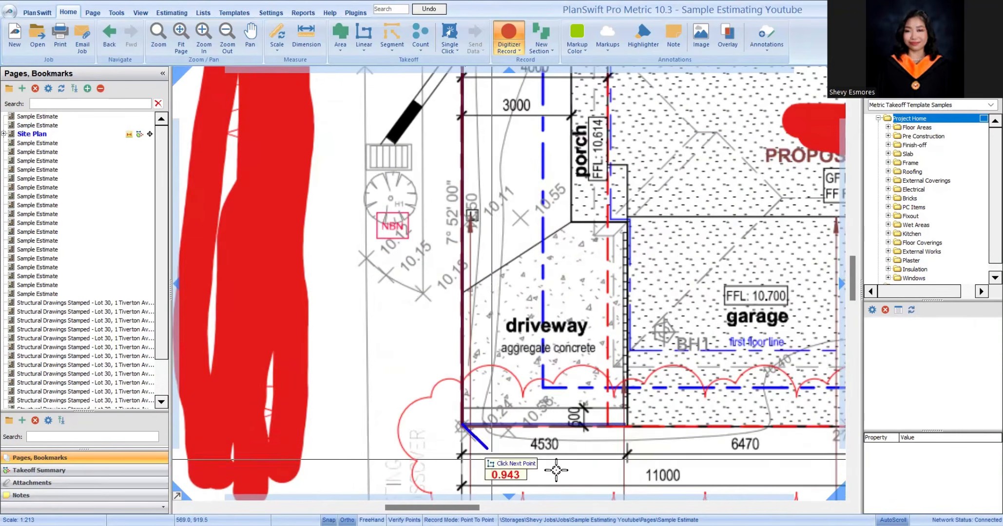
scroll(585, 463, "down", 1)
scroll(654, 441, "up", 1)
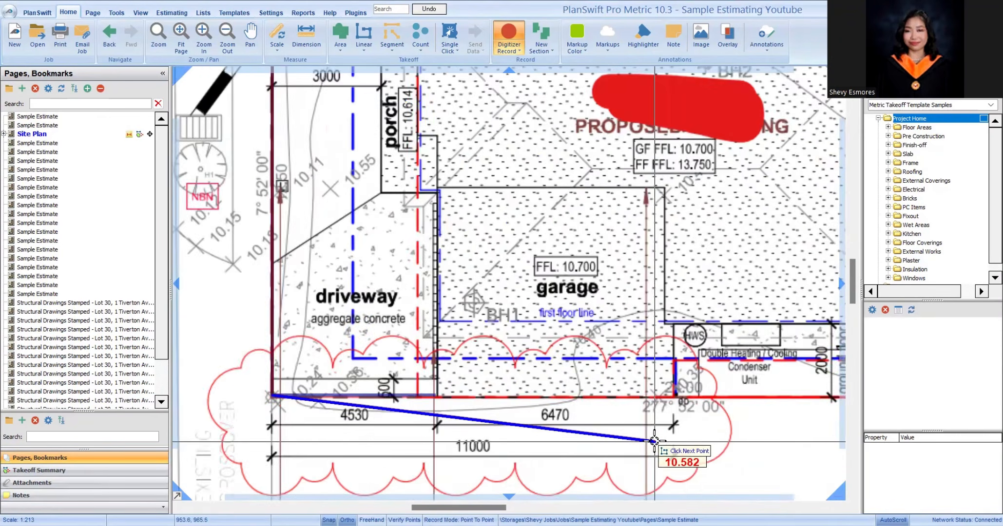
left_click(434, 395)
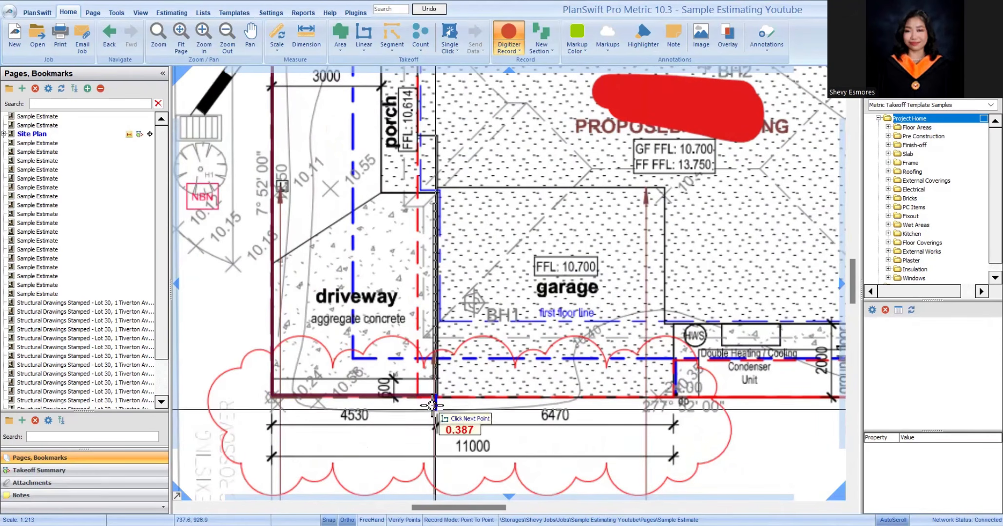
key("Escape")
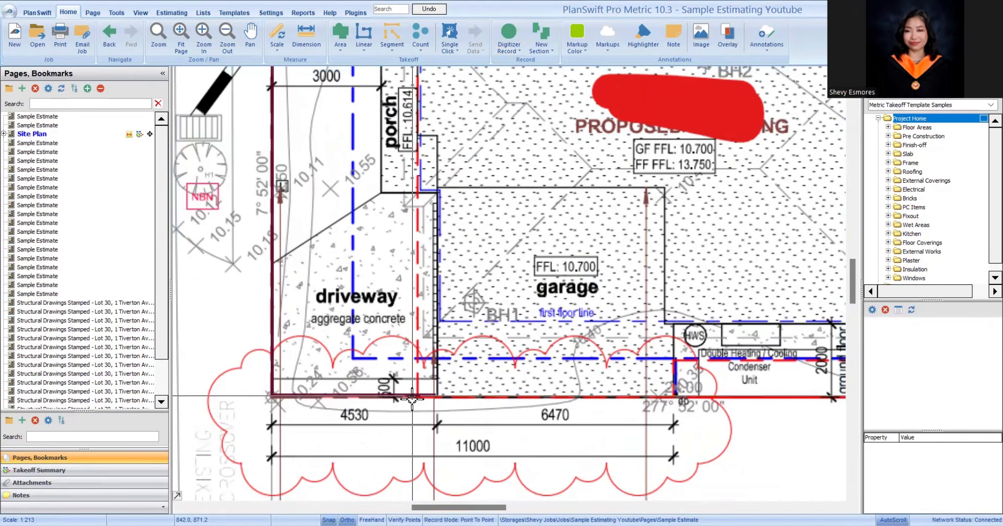
Step: Shift the whole Silt Fence line outside the lot boundary, up and left of the Temporary Fence, and deselect it
scroll(473, 349, "down", 4)
scroll(390, 376, "up", 5)
scroll(390, 376, "down", 4)
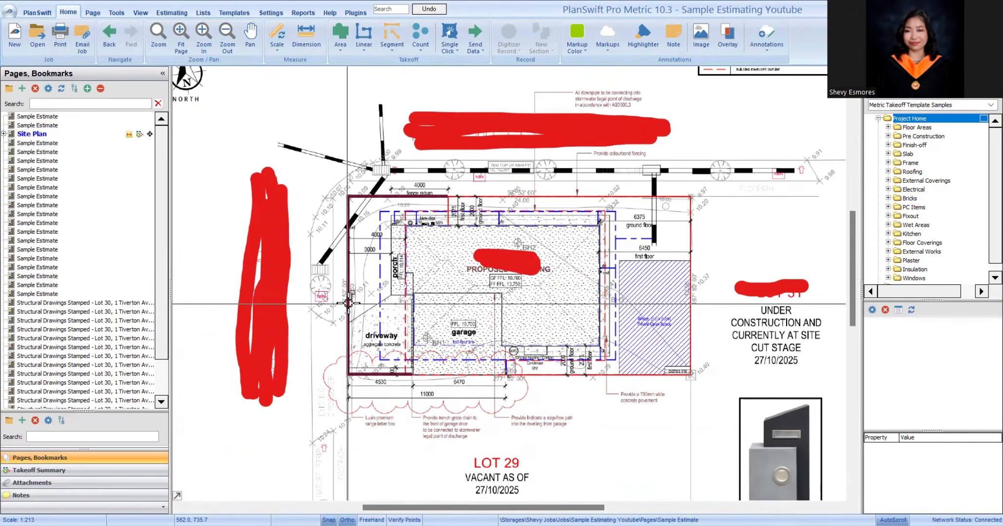
left_click(347, 302)
left_click_drag(349, 223, 318, 174)
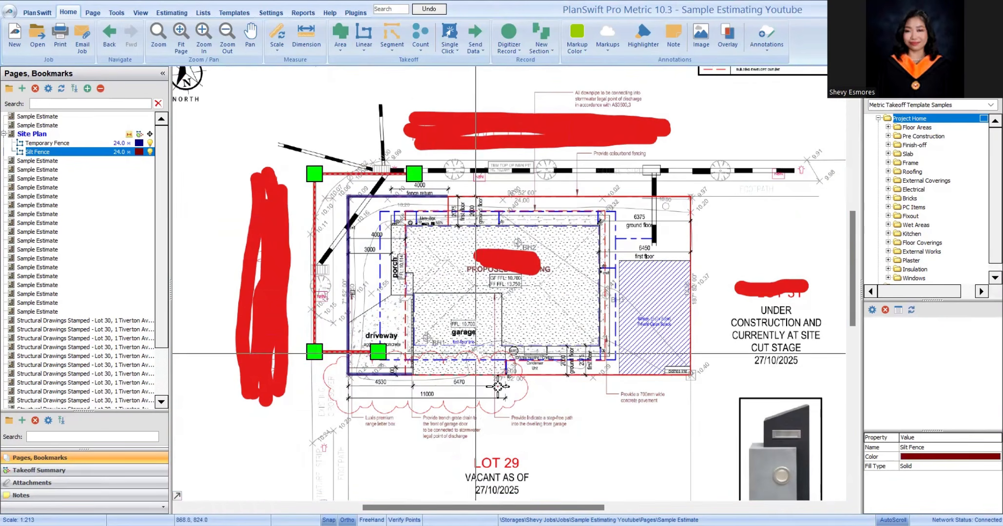
left_click(502, 389)
Step: Inspect the offset Silt Fence against the Temporary Fence, fence return, rear setbacks, garage and driveway
scroll(553, 291, "down", 2)
scroll(465, 207, "up", 2)
scroll(419, 311, "down", 2)
scroll(565, 304, "up", 2)
scroll(545, 291, "up", 5)
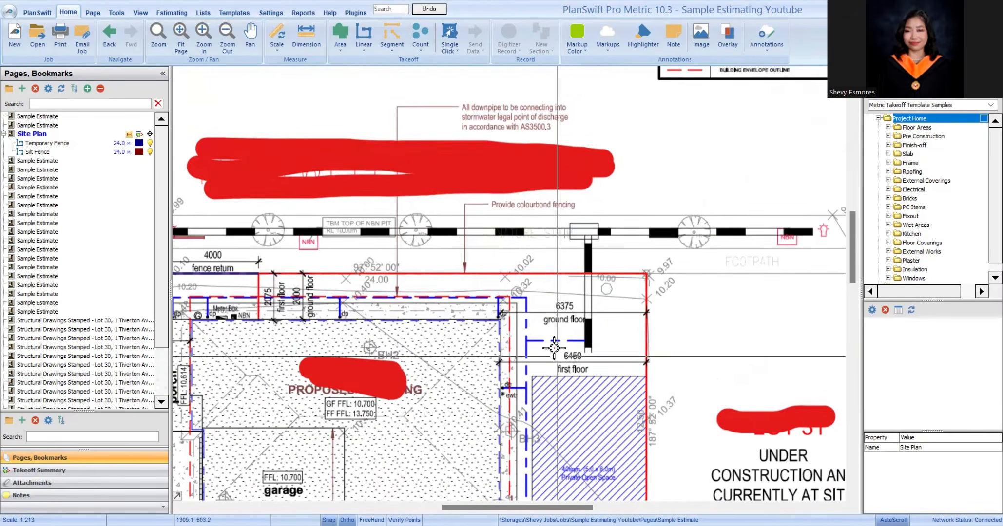
scroll(365, 266, "down", 2)
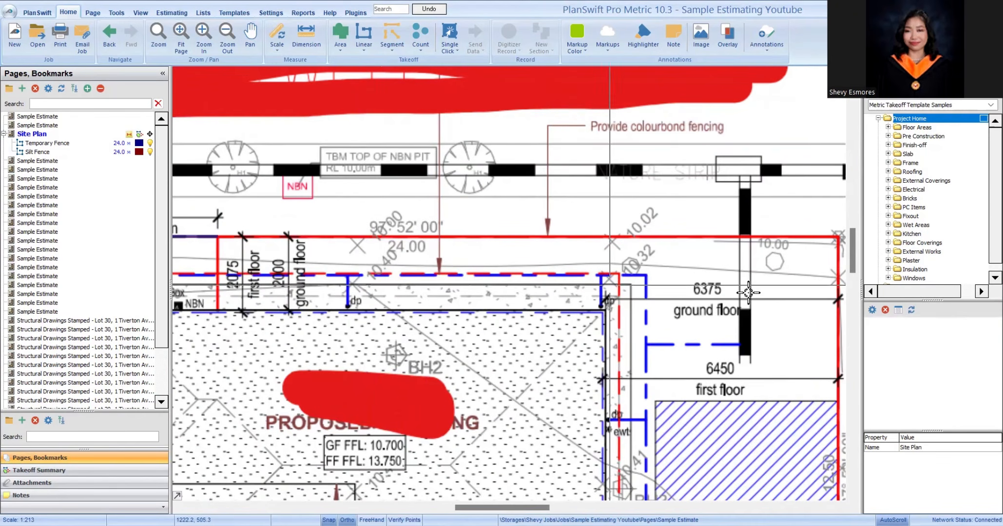
scroll(373, 266, "up", 2)
scroll(414, 222, "down", 4)
scroll(419, 217, "up", 1)
scroll(420, 217, "up", 2)
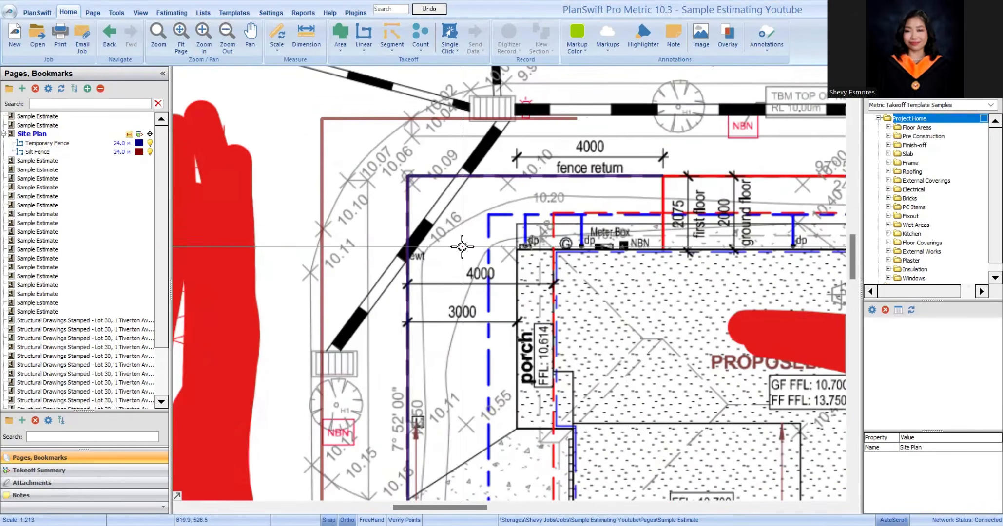
scroll(718, 263, "down", 1)
left_click_drag(718, 263, 648, 213)
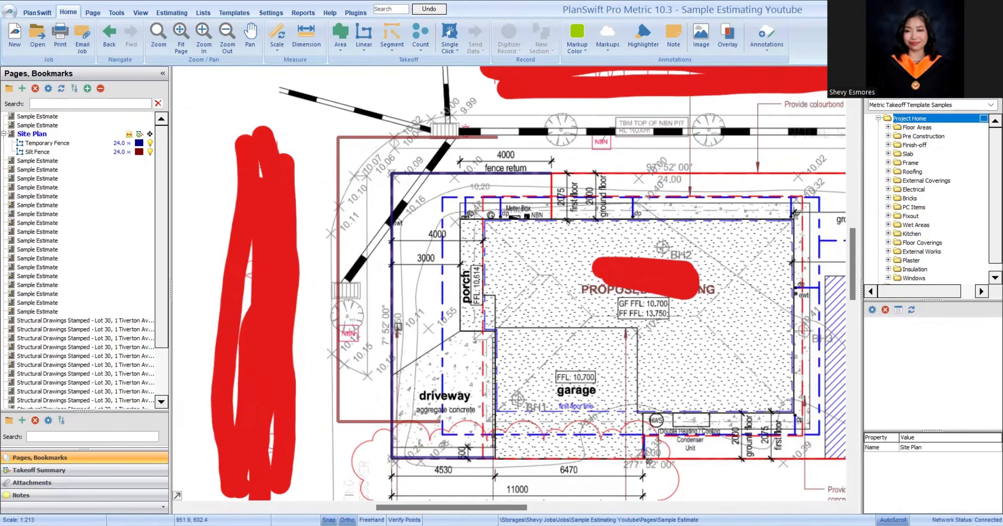
scroll(416, 298, "up", 2)
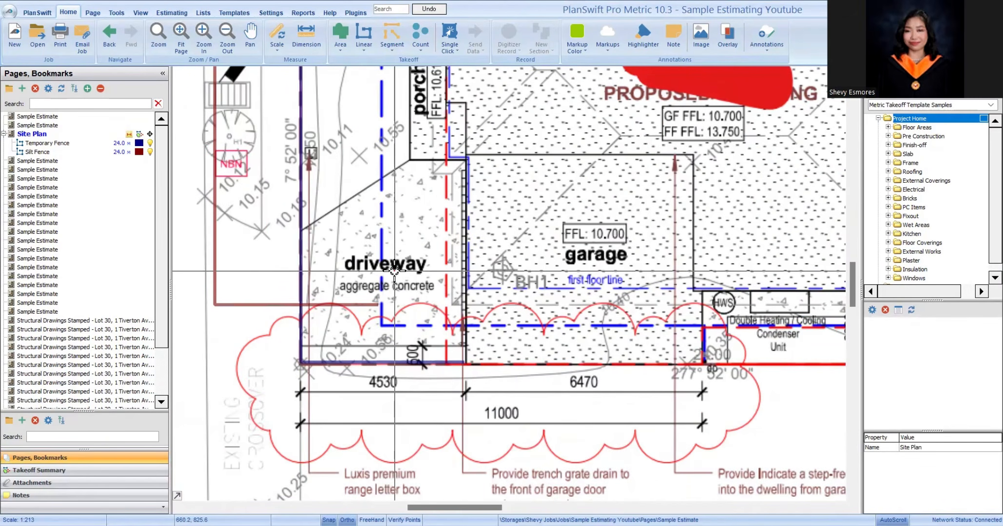
scroll(389, 341, "down", 3)
left_click_drag(414, 322, 405, 322)
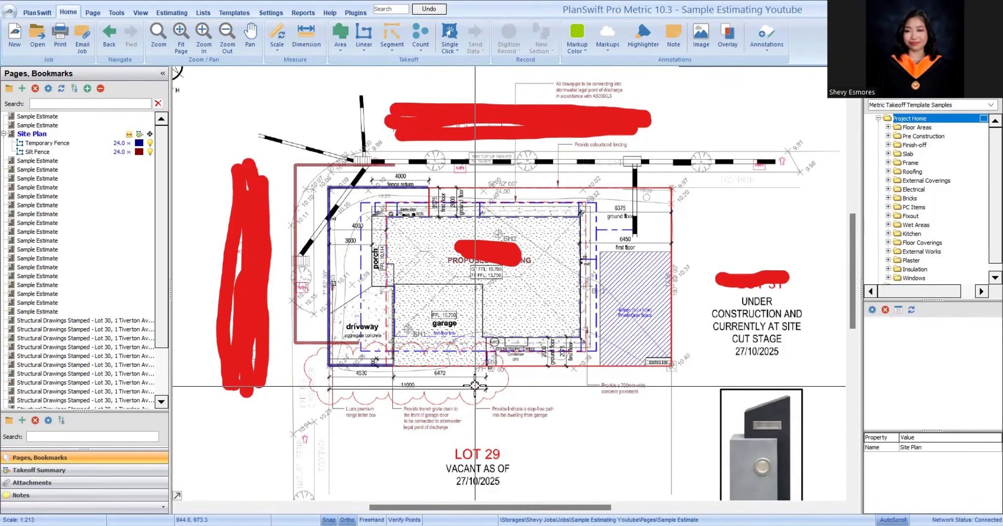
Step: In the takeoff summary, move the Temporary Fence and Silt Fence items into the Site Setup folder
left_click(119, 470)
left_click(44, 146)
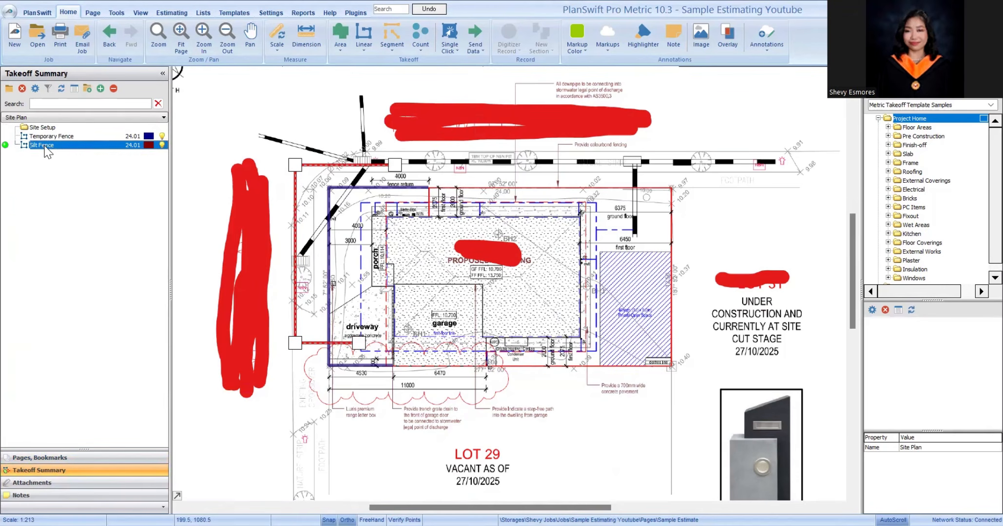
left_click(57, 136, "shift")
left_click_drag(57, 132, 54, 125)
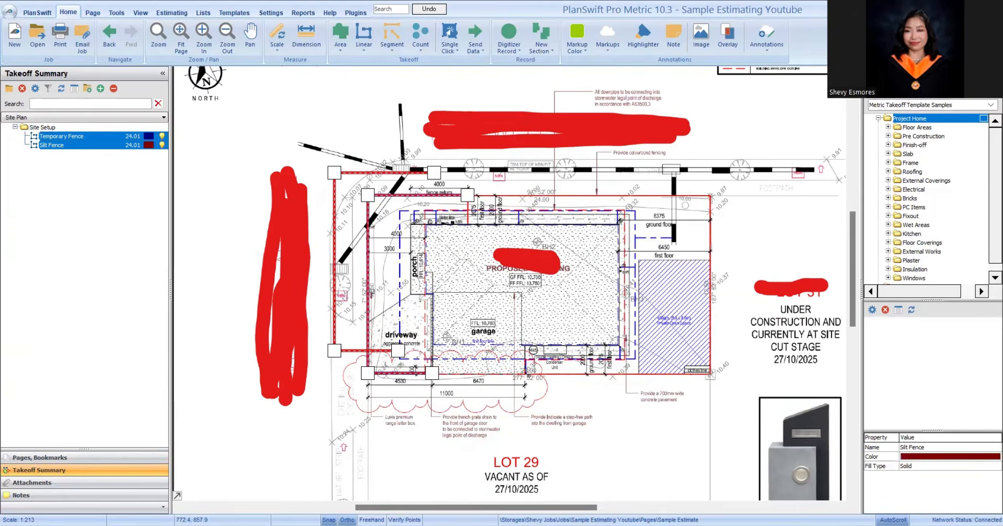
left_click(384, 331)
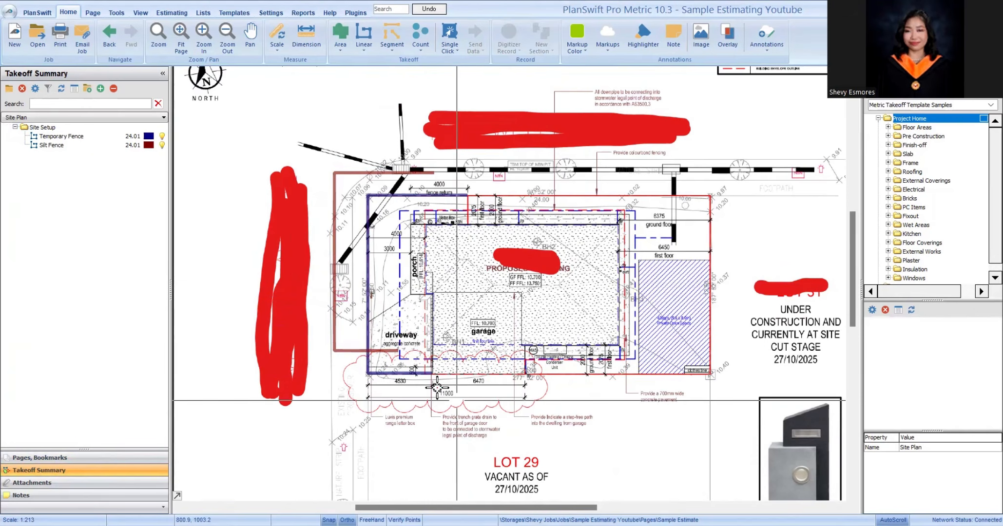
Step: Place one scaled circular count named Driveway, 0.5 long and 0.5 wide, on the driveway and file it under Site Setup
scroll(388, 282, "up", 2)
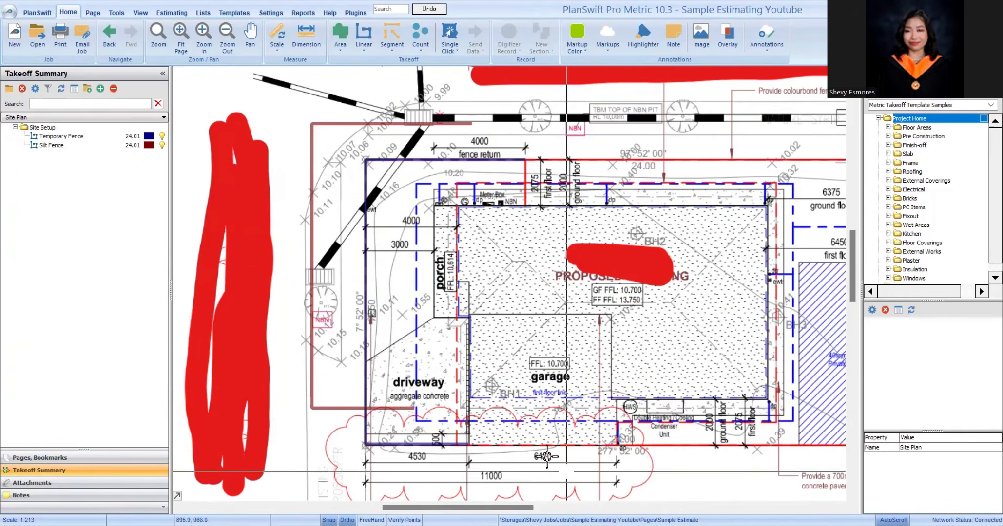
left_click_drag(381, 292, 298, 297)
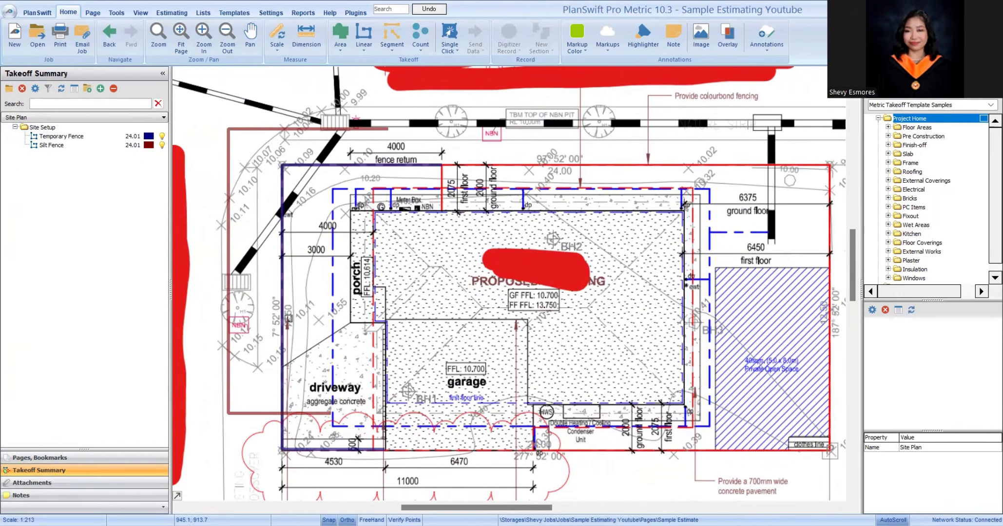
left_click_drag(516, 419, 566, 446)
left_click_drag(209, 409, 268, 398)
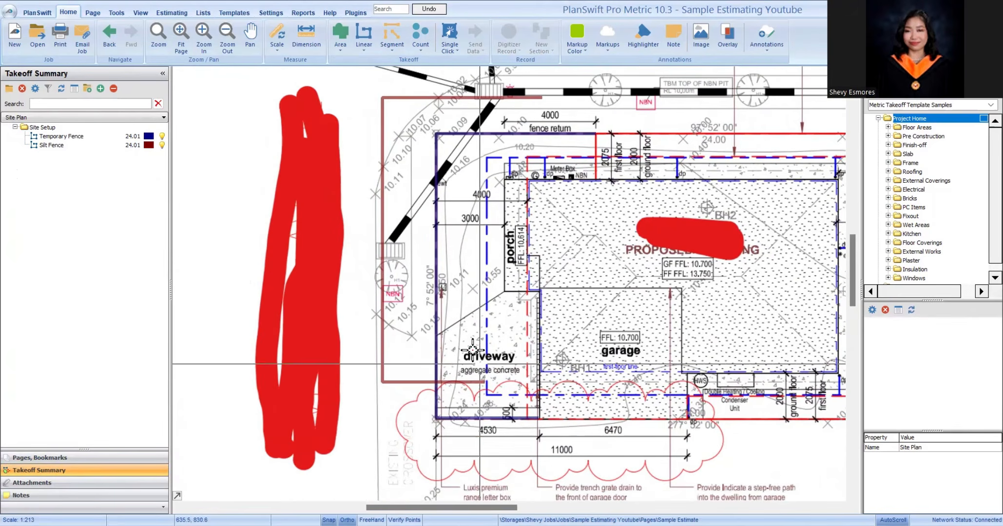
scroll(487, 366, "up", 3)
scroll(487, 366, "down", 5)
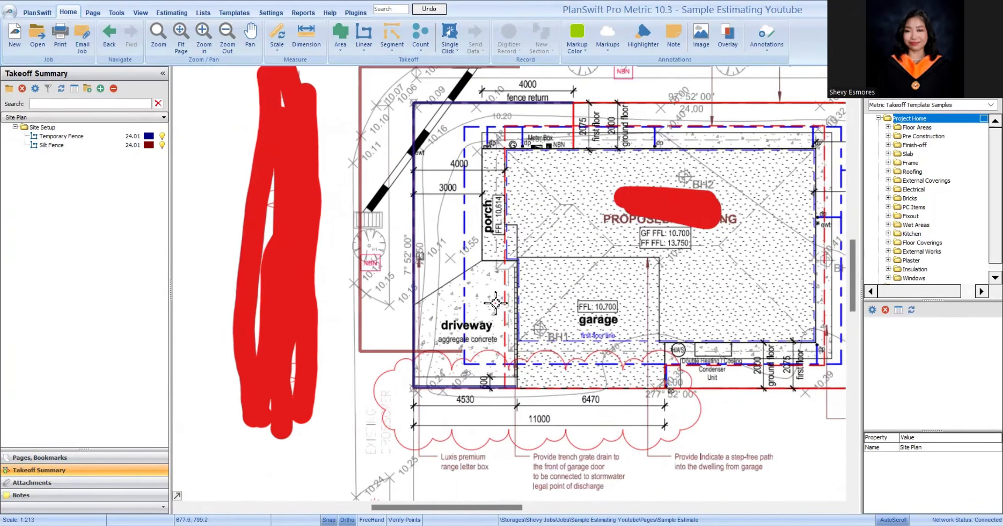
left_click_drag(495, 303, 490, 303)
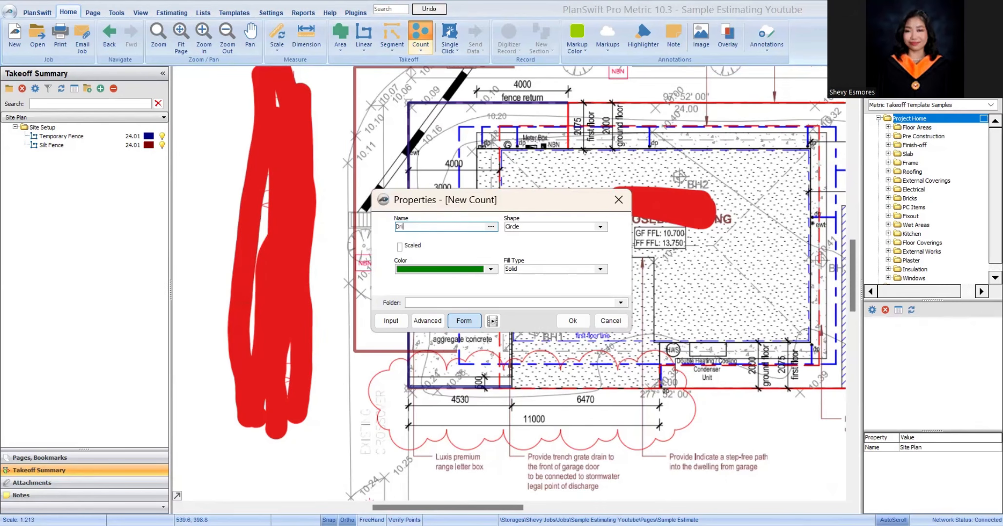
left_click(399, 247)
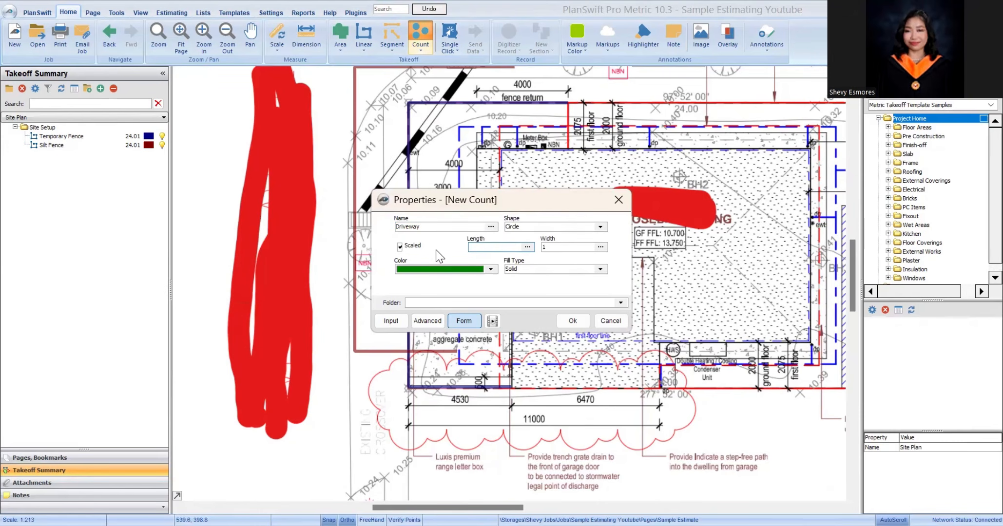
type(".5")
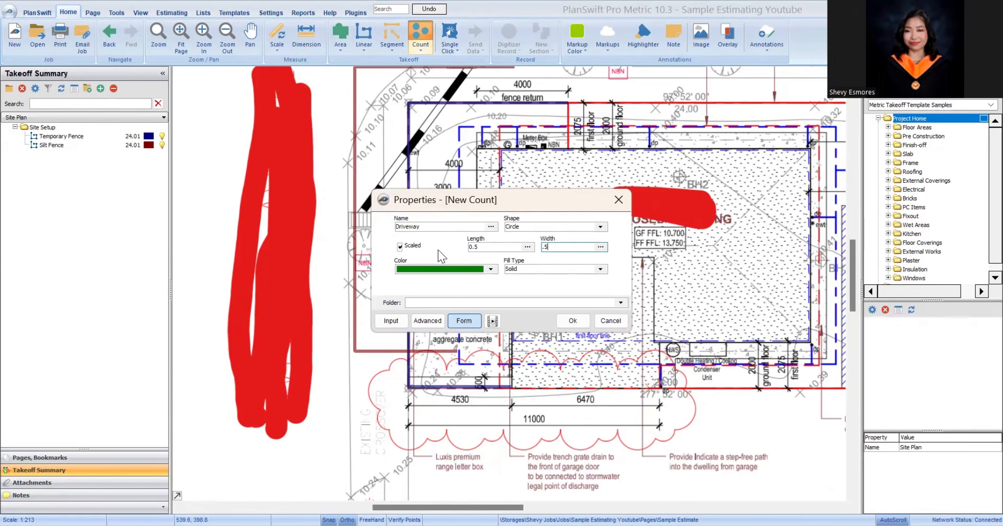
left_click(573, 320)
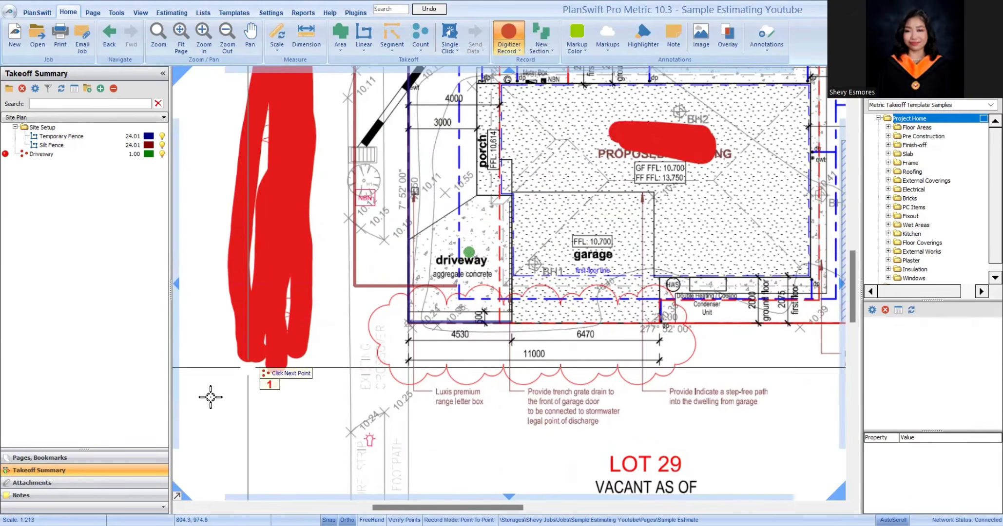
key("Escape")
left_click(71, 153)
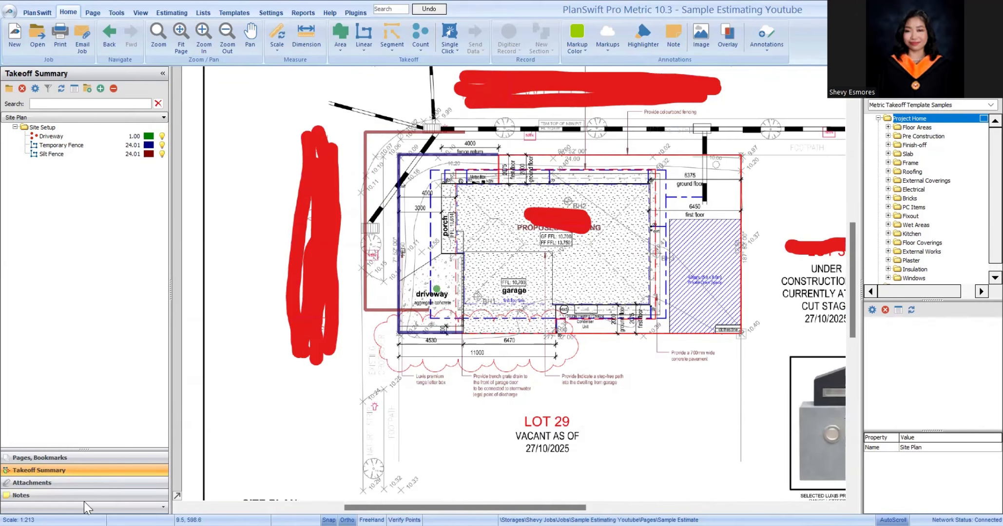
Step: Create a takeoff folder named Footings and Piers and move it out to the same level as Site Setup
left_click(84, 457)
left_click(78, 470)
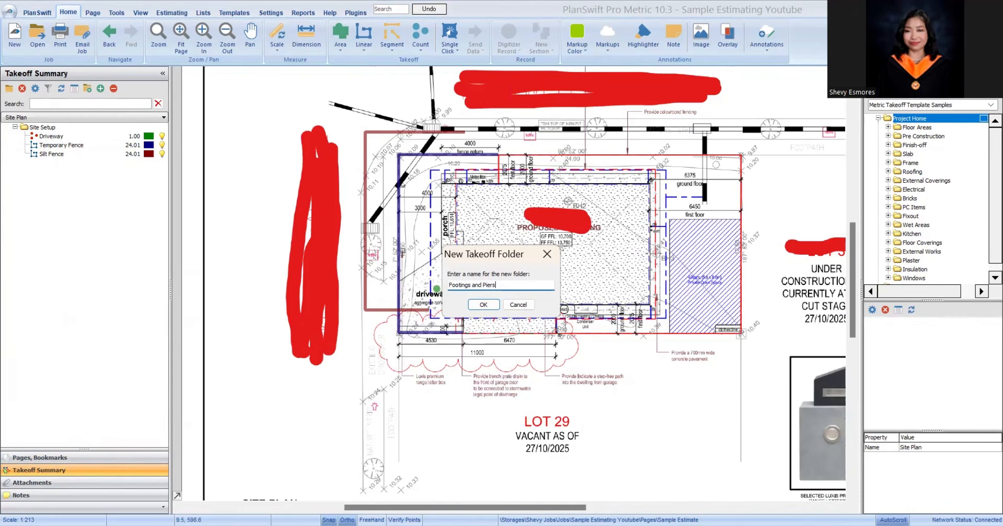
left_click(491, 304)
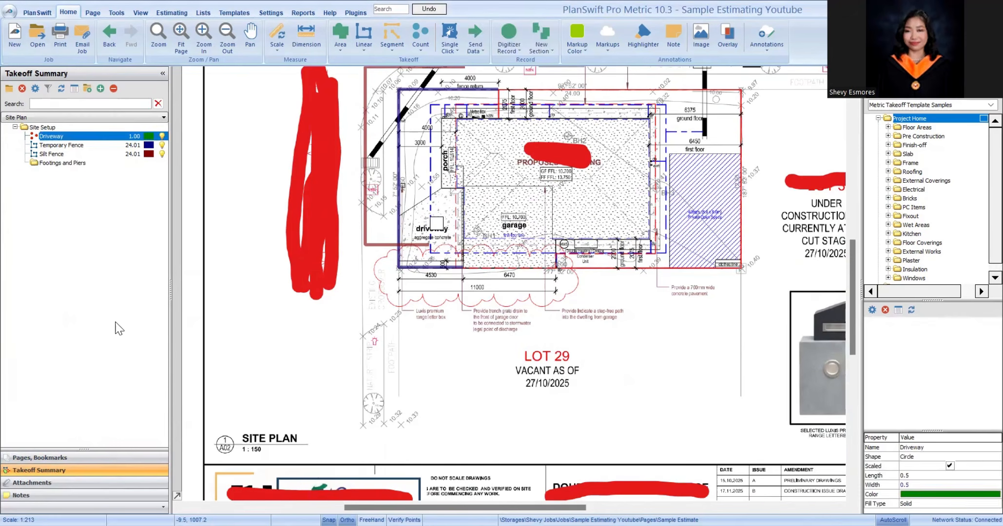
left_click_drag(68, 158, 41, 126)
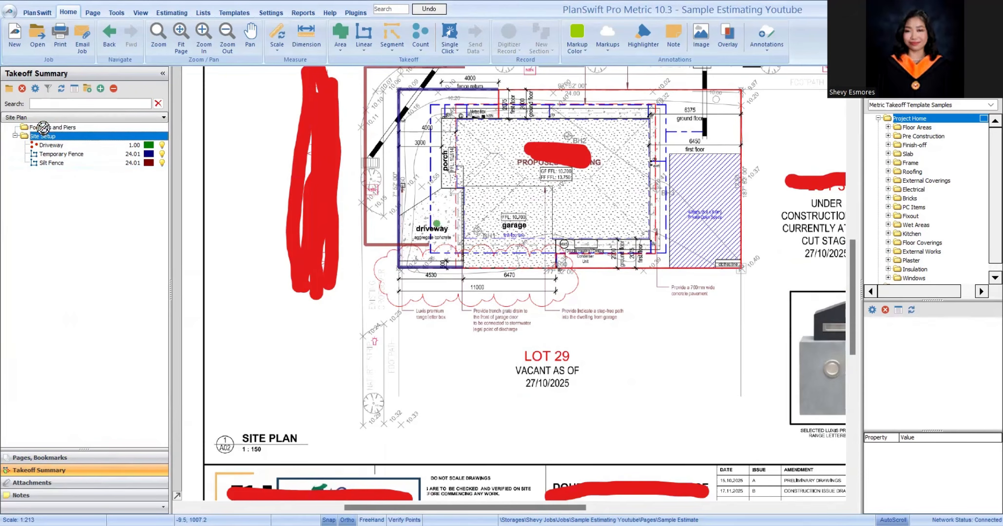
Step: Open the structural drawings at the footing plan, sheet S 3 of 17, and select its entry in the page list
left_click(106, 457)
scroll(101, 254, "down", 1)
left_click(111, 303)
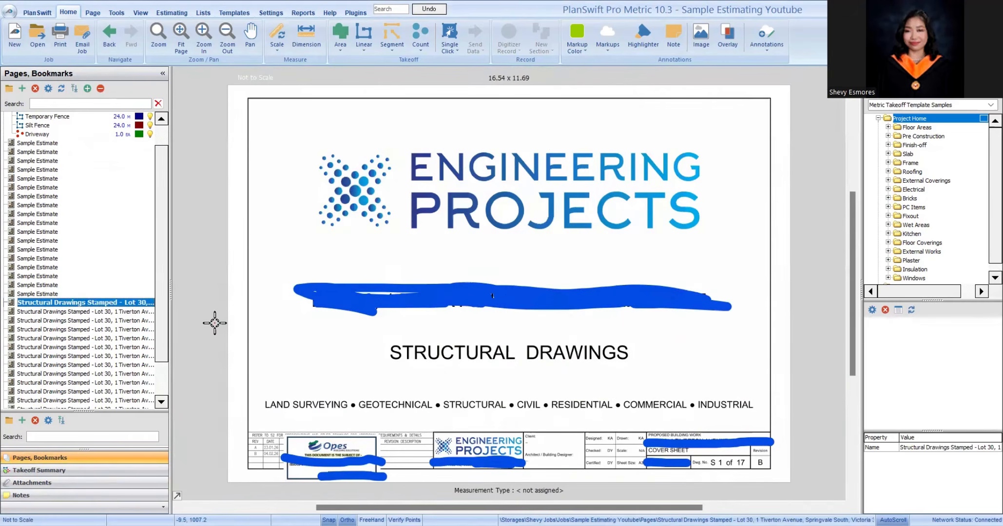
key("Page_Down")
key("Page_Down")
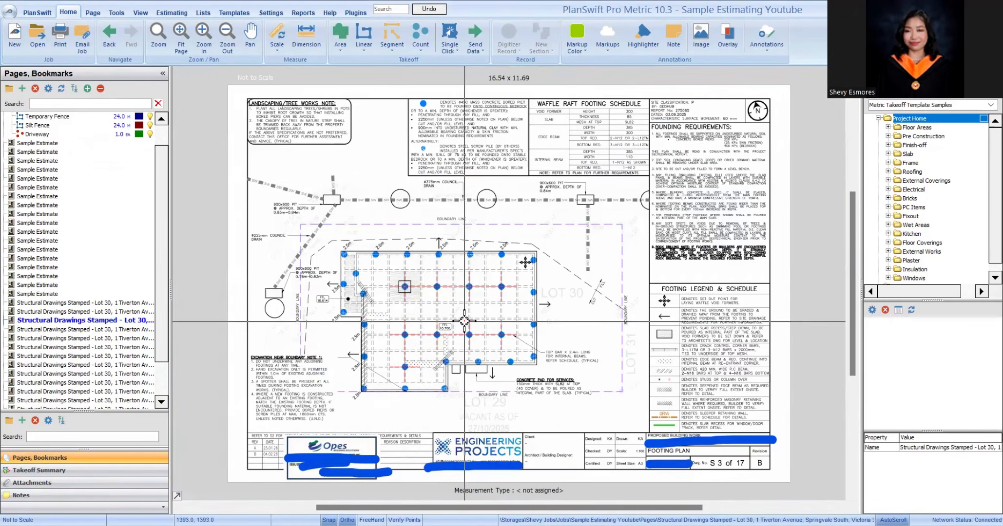
left_click(111, 321)
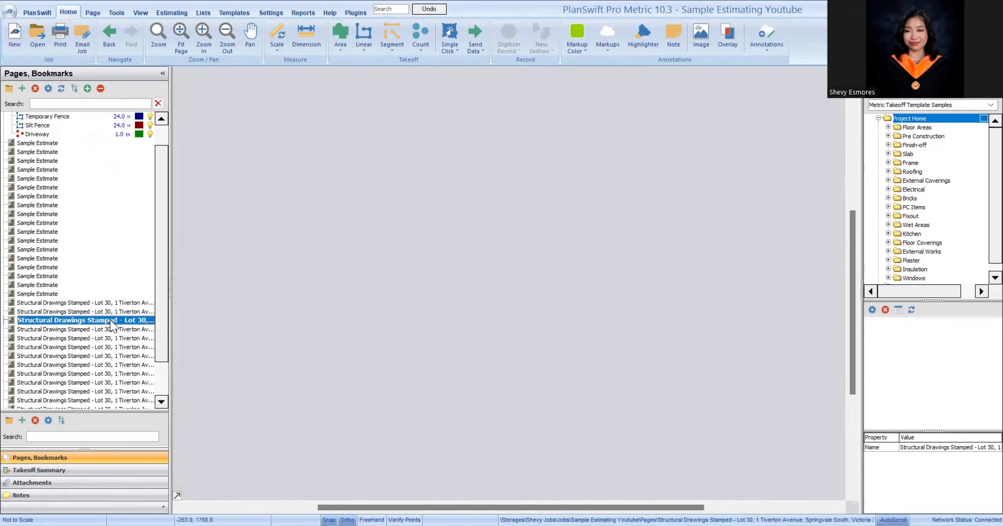
Step: Name the opened footing plan page Footing Plans and set its drawing scale to 1:100
double_click(111, 322)
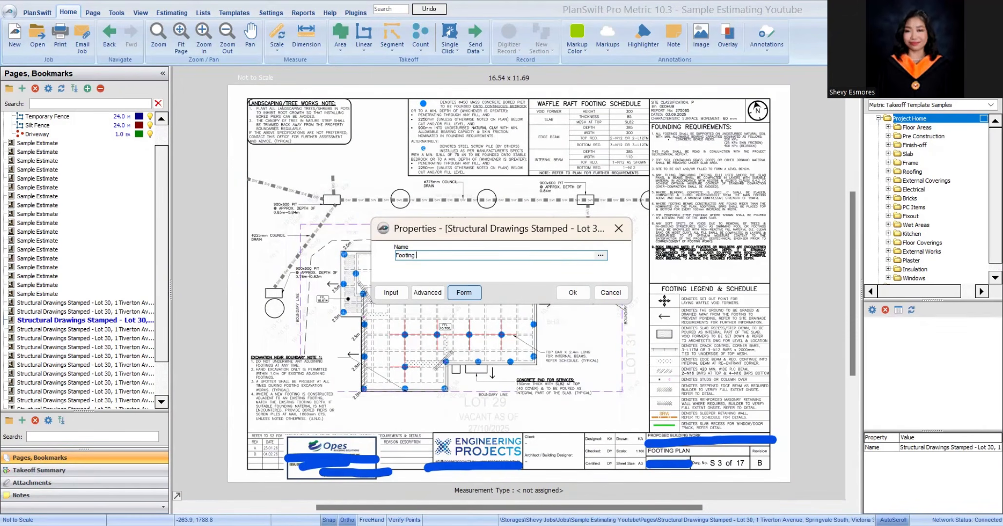
key("Return")
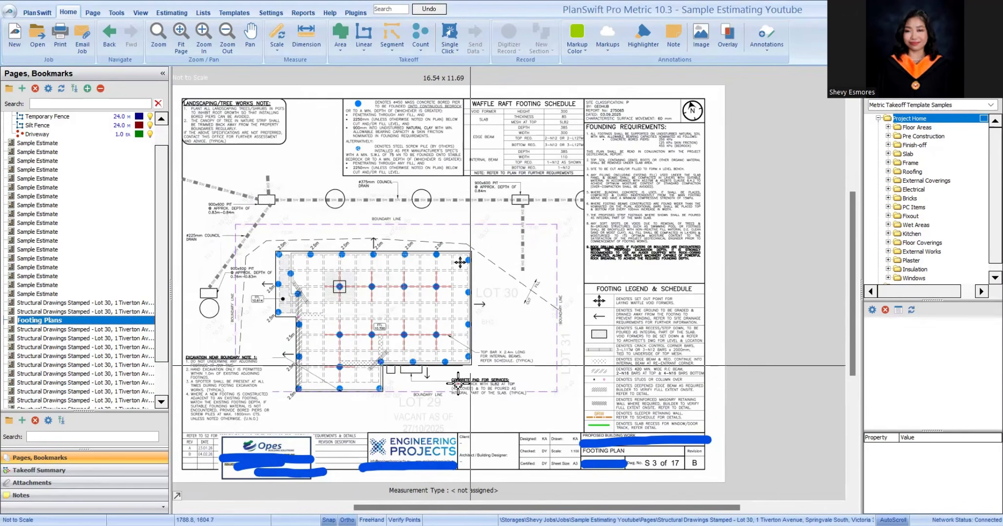
scroll(514, 358, "up", 2)
left_click_drag(349, 111, 514, 264)
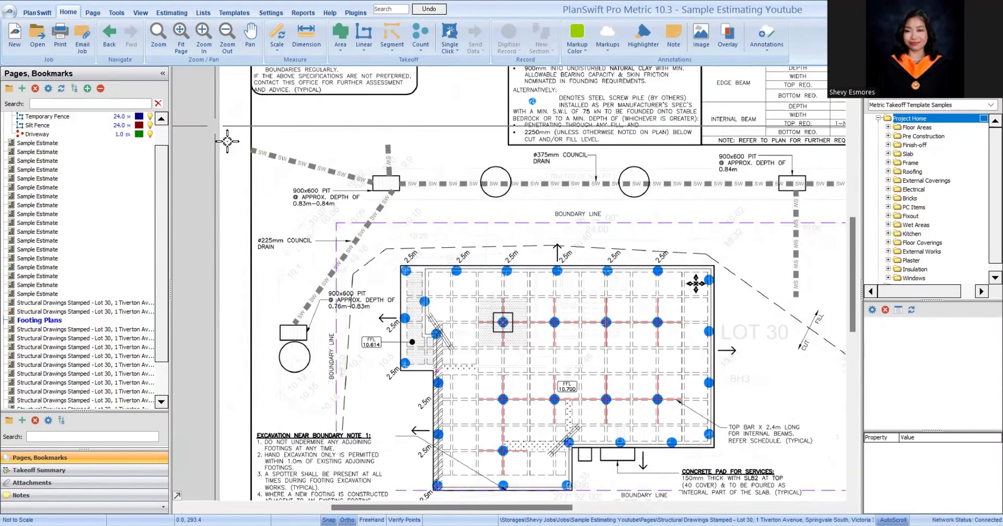
left_click(276, 43)
scroll(455, 207, "down", 2)
scroll(799, 428, "up", 2)
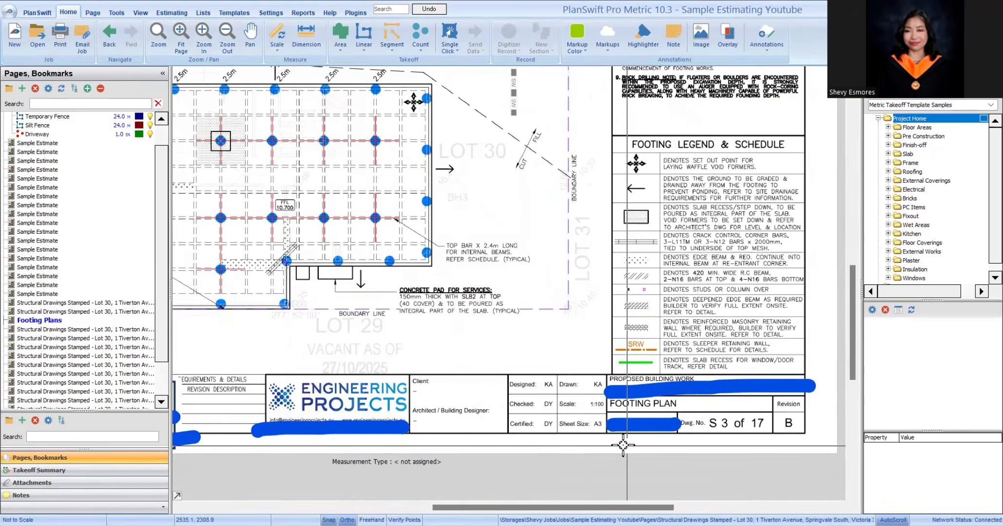
left_click(284, 51)
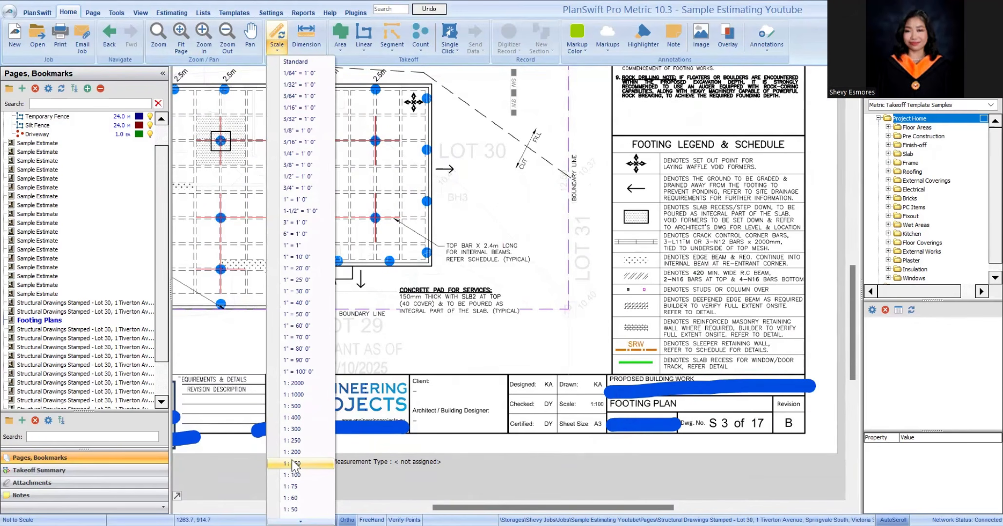
left_click(292, 475)
scroll(488, 292, "down", 3)
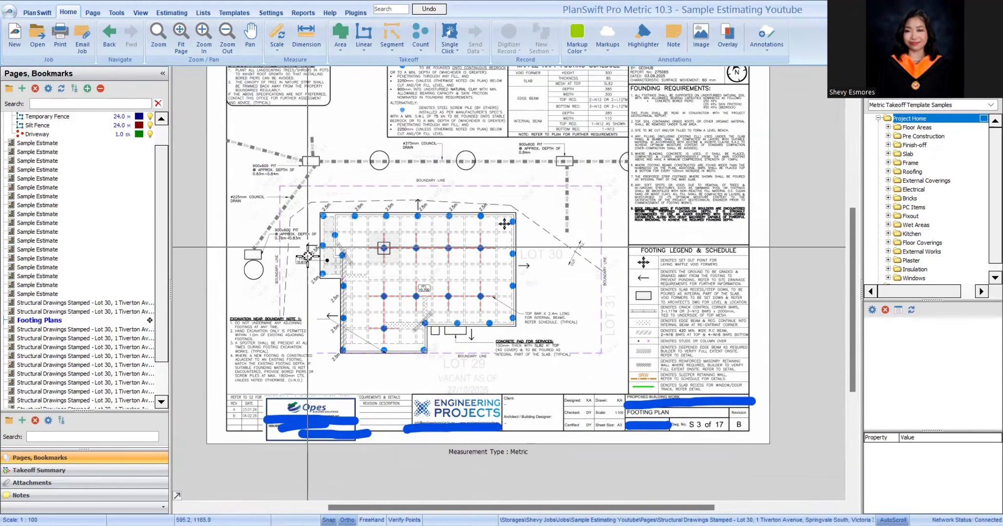
scroll(381, 307, "up", 3)
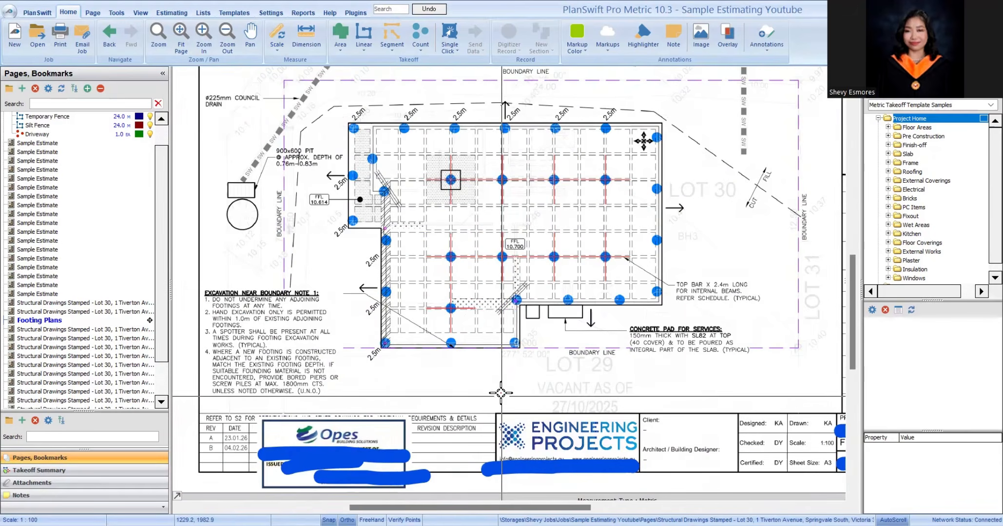
scroll(304, 197, "up", 1)
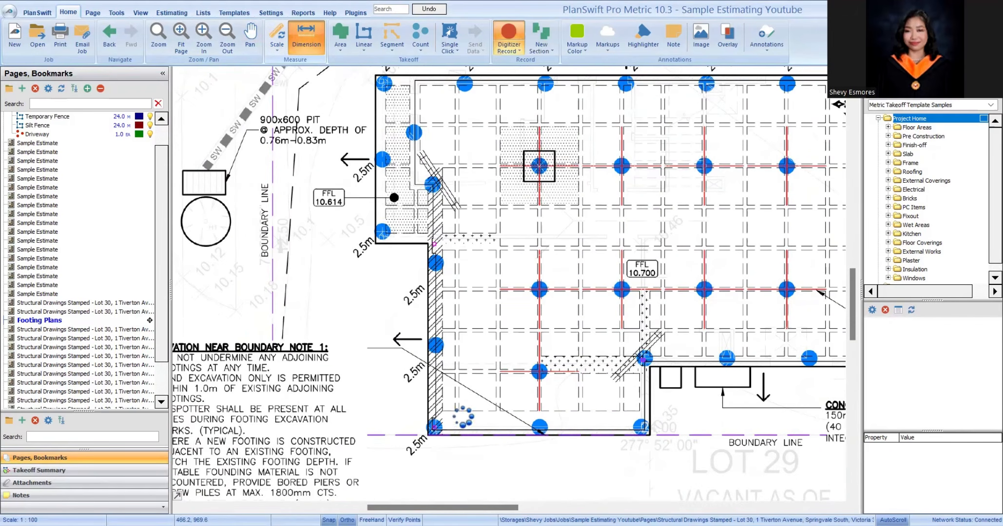
scroll(444, 447, "up", 2)
left_click(400, 417)
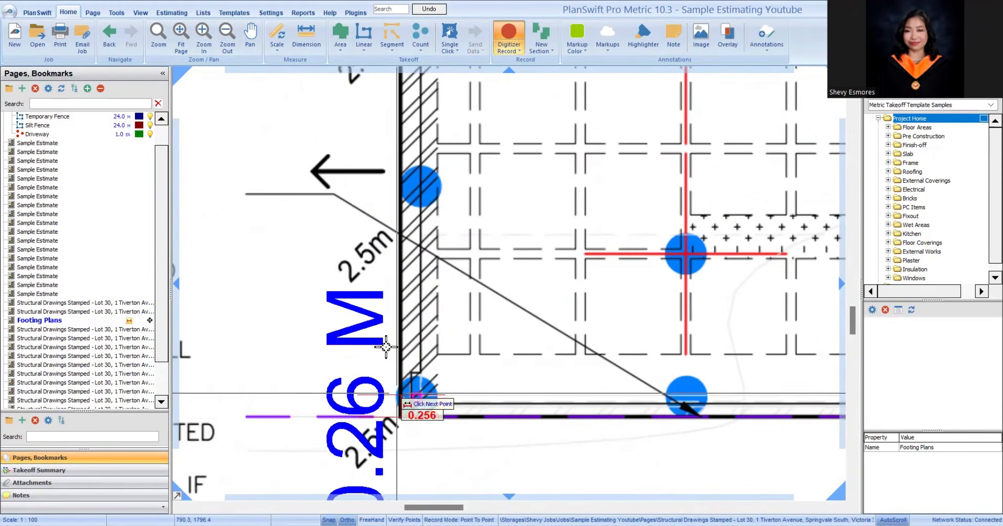
scroll(386, 347, "down", 1)
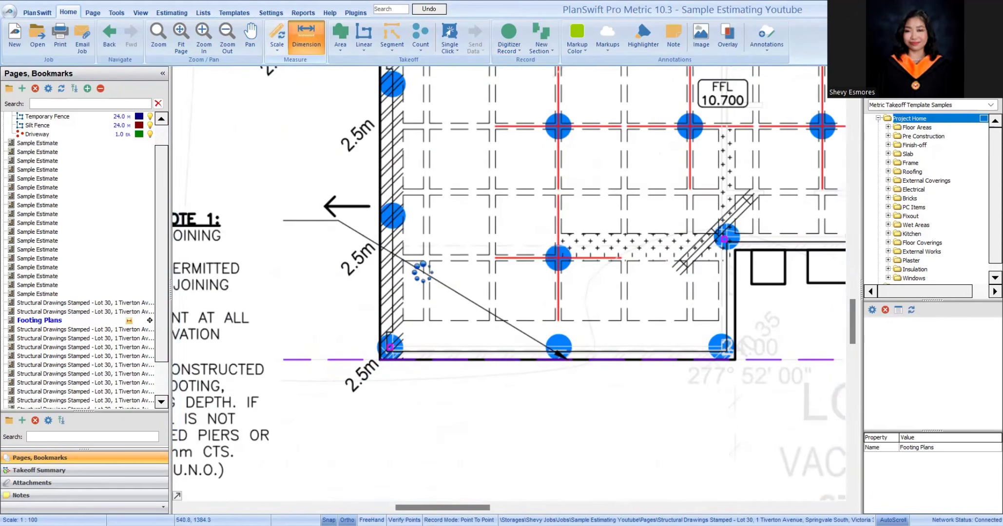
Step: Check the scale by dimensioning the spacing from the lower-left corner pier to the pier above it, and delete the dimension
left_click(393, 351)
scroll(404, 353, "up", 3)
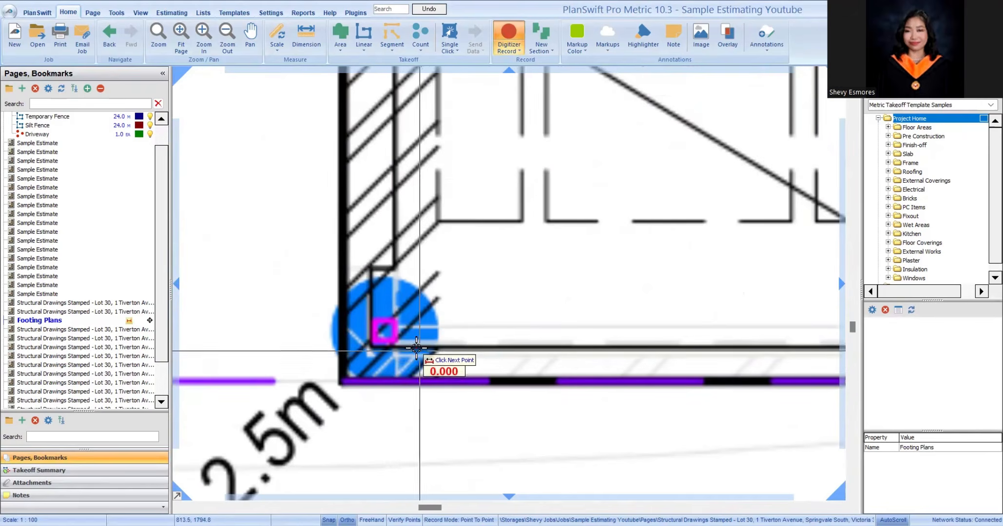
scroll(436, 360, "down", 3)
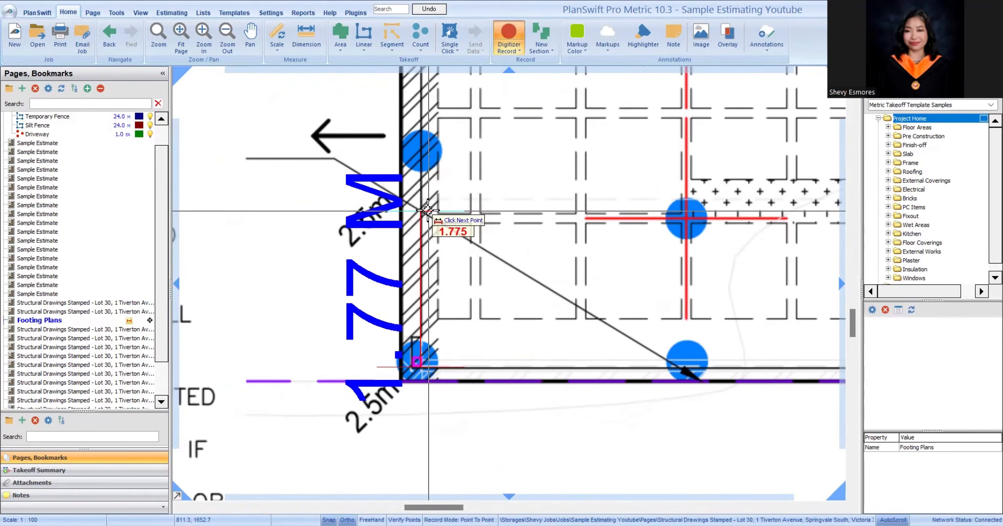
left_click(420, 150)
scroll(455, 242, "down", 2)
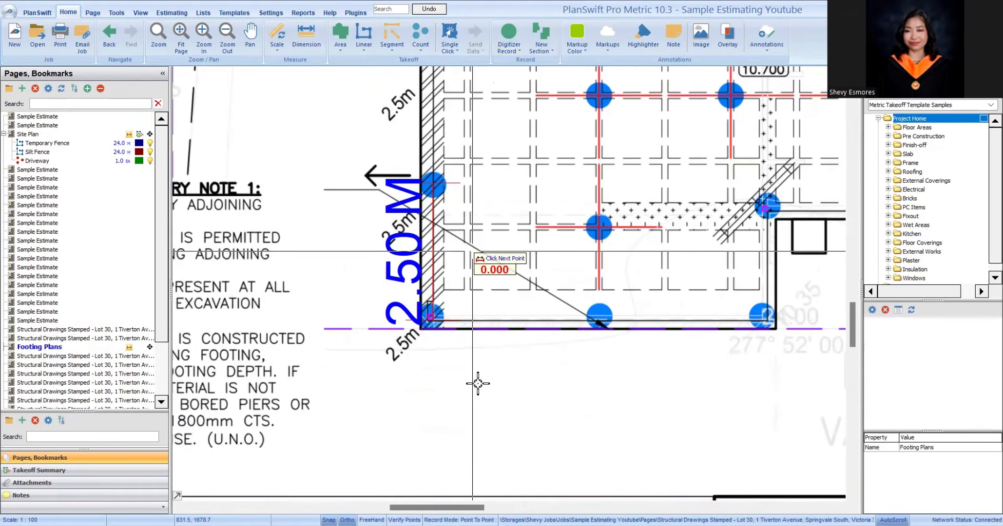
key("Delete")
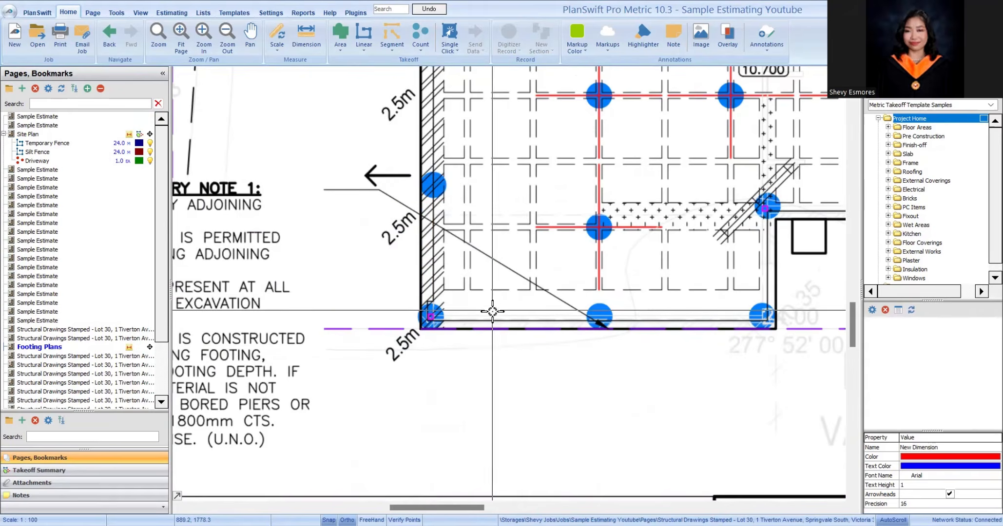
Step: Examine the bored pier layout on the footing plan and the pier symbol notes above the drawing
scroll(542, 291, "down", 2)
left_click_drag(400, 118, 384, 203)
scroll(384, 203, "down", 3)
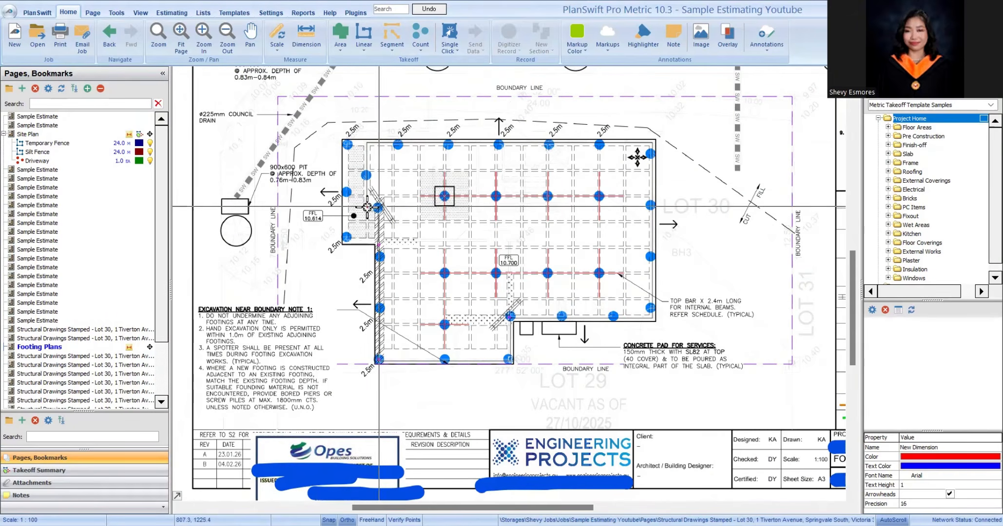
scroll(385, 213, "up", 3)
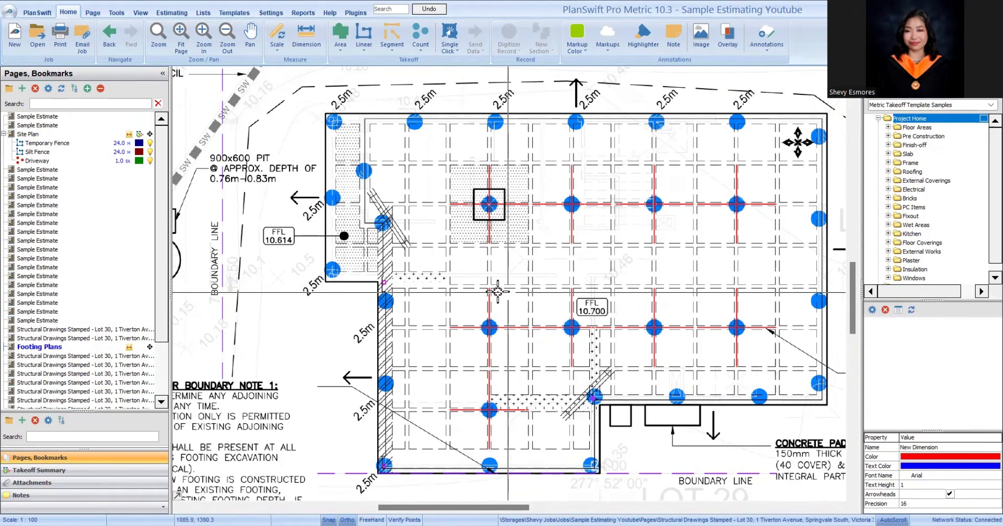
scroll(545, 292, "down", 4)
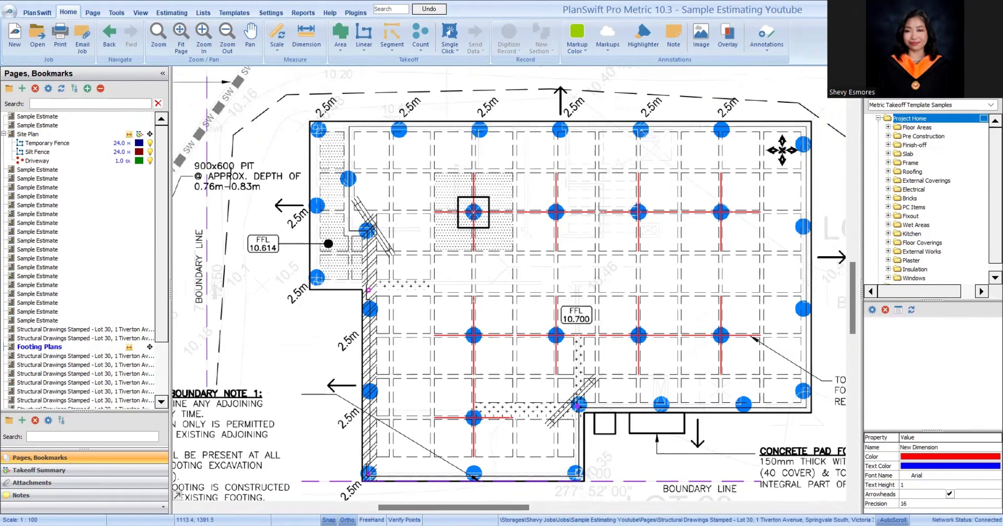
scroll(360, 130, "up", 3)
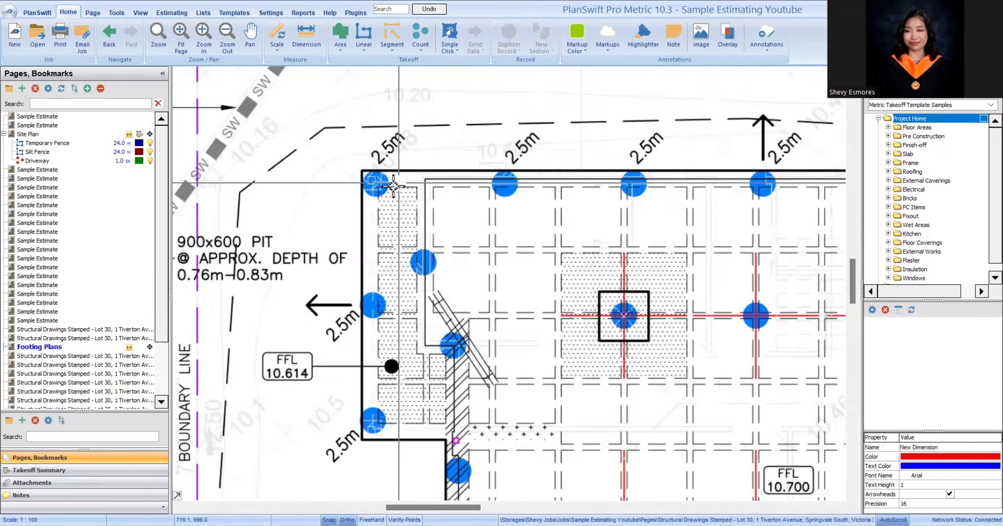
scroll(583, 322, "down", 5)
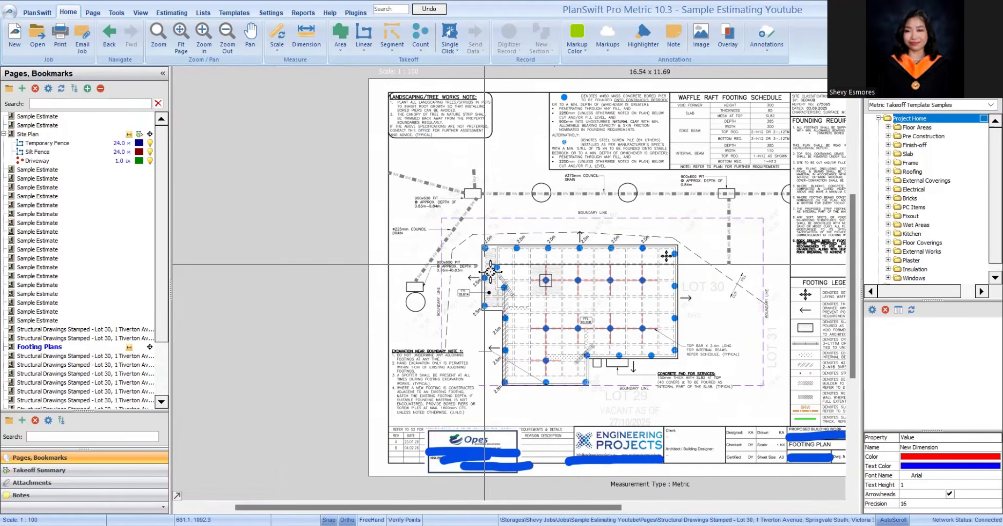
scroll(462, 258, "up", 4)
scroll(451, 252, "up", 3)
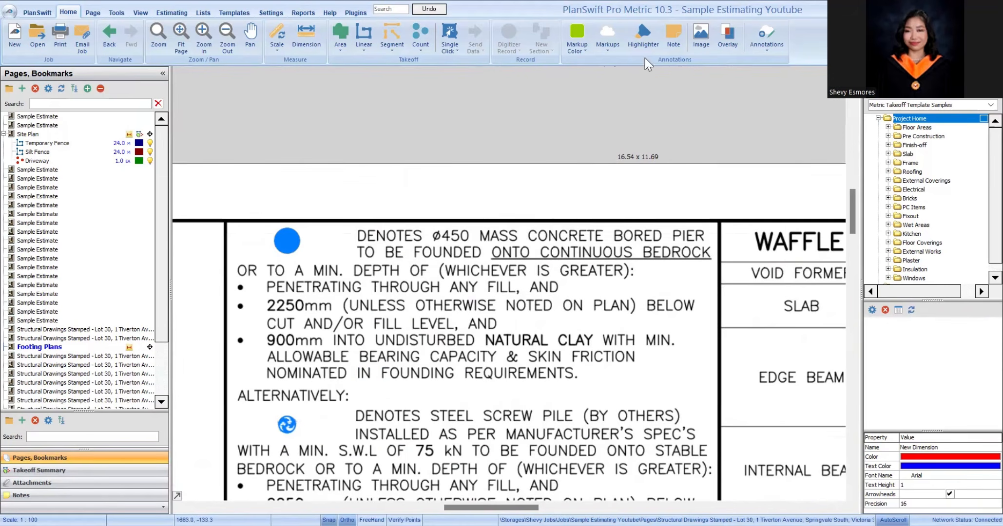
Step: Try to highlight the Ø450 mass concrete bored pier wording in the pier note, and delete that highlight
left_click(509, 37)
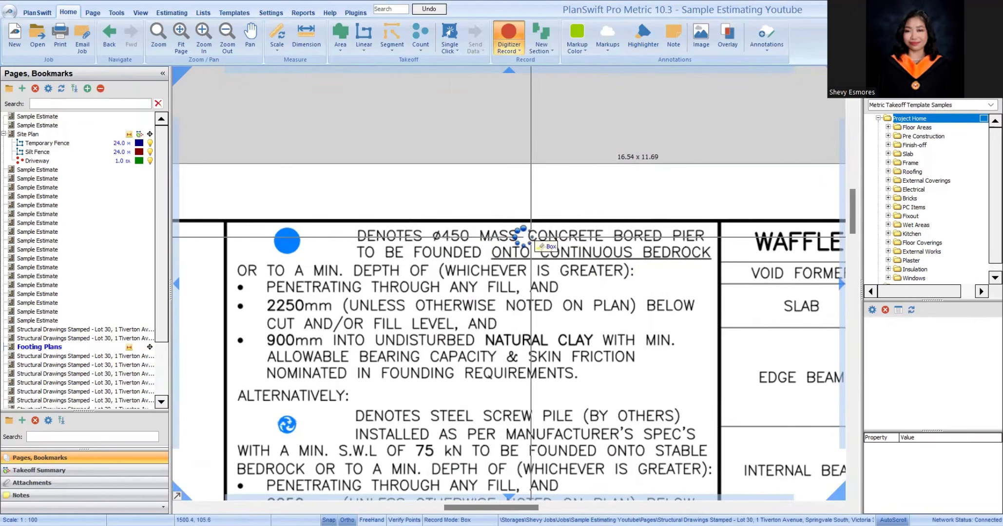
left_click_drag(428, 233, 714, 246)
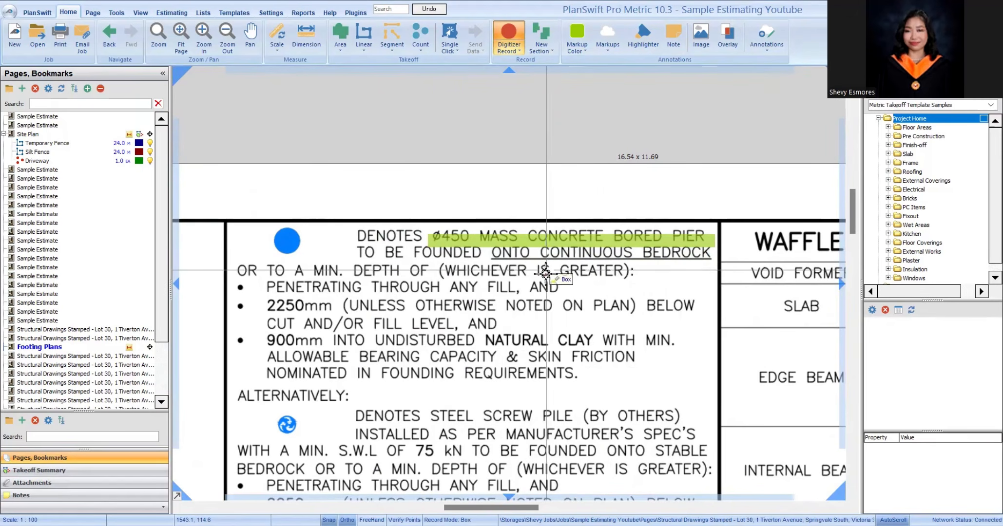
key("Escape")
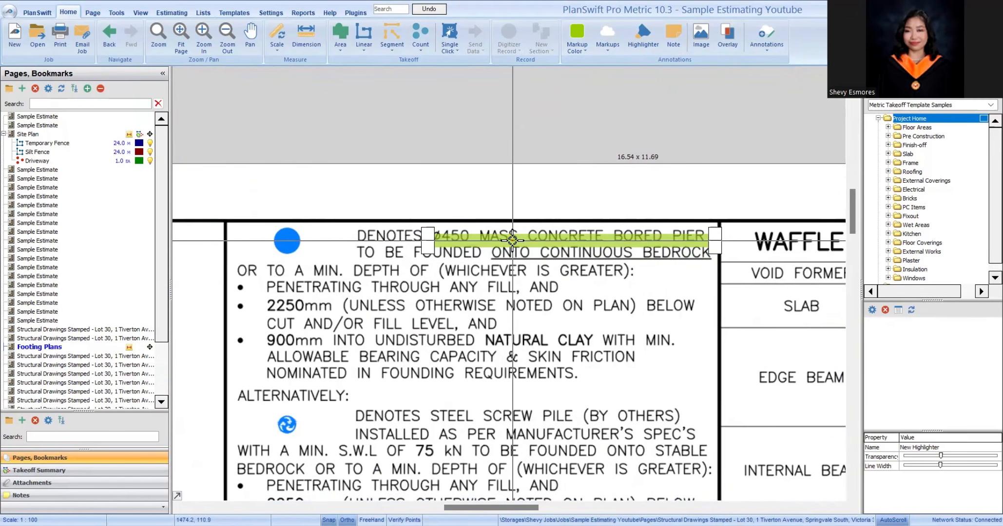
key("Delete")
Step: Highlight the words Ø450 MASS CONCRETE BORED PIER in the pier note with a box covering the full text height
left_click(643, 39)
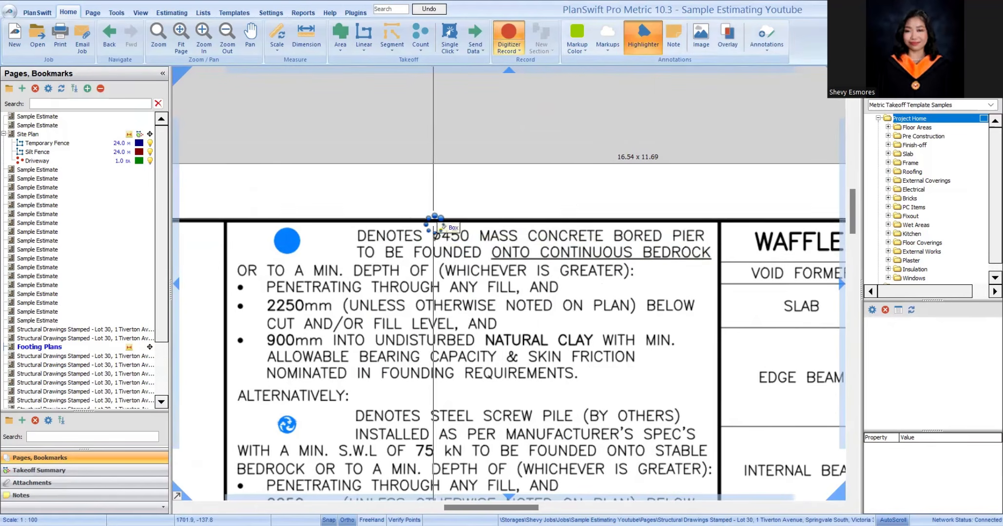
left_click_drag(427, 220, 707, 245)
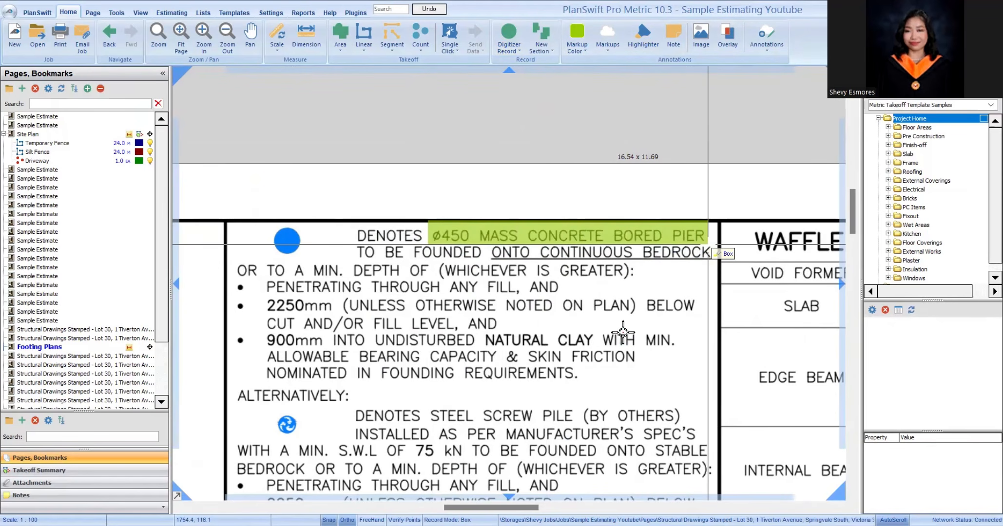
left_click(582, 297)
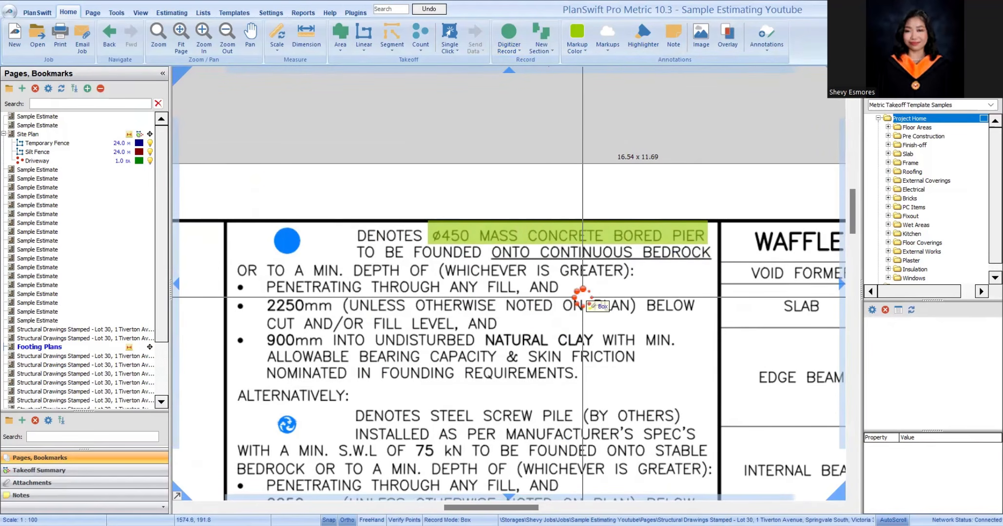
Step: Examine the bored pier founding depth requirements and the Waffle Raft Footing Schedule
scroll(583, 297, "down", 4)
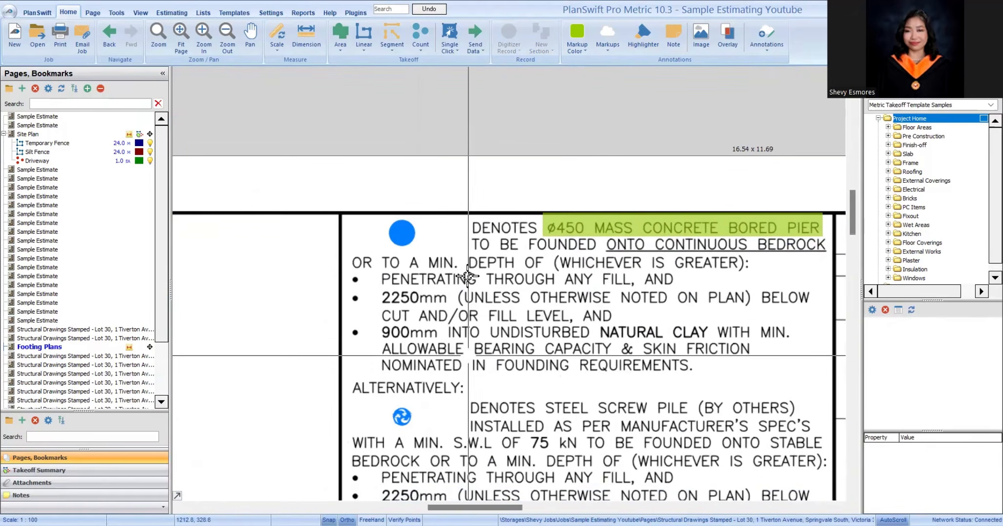
left_click_drag(529, 364, 501, 353)
left_click_drag(762, 356, 482, 351)
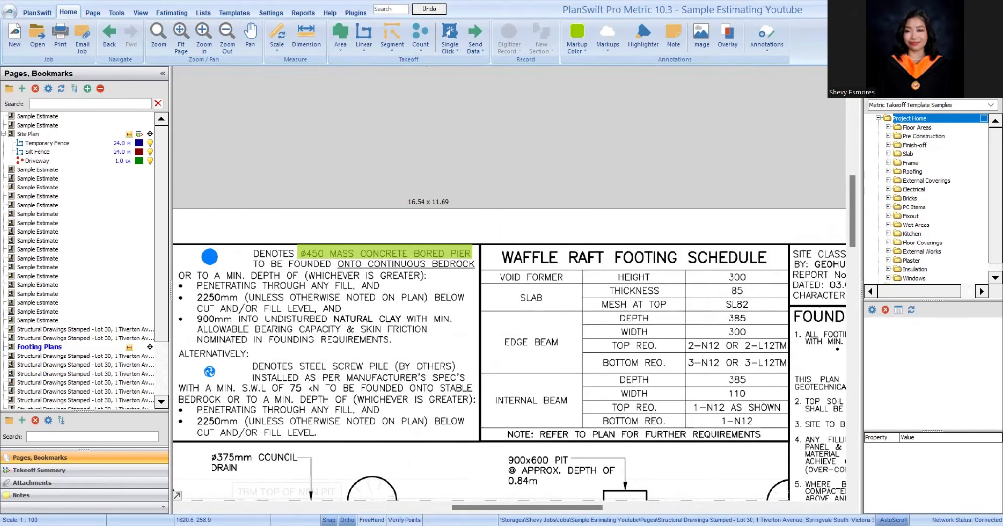
left_click_drag(230, 350, 497, 298)
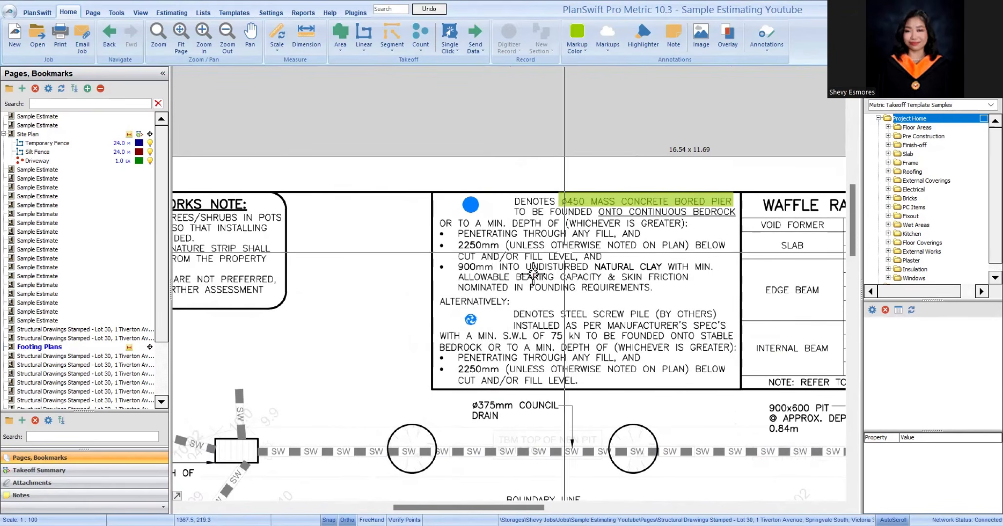
Step: Examine the piers on the footing plan, the Excavation Near Boundary note, and the Footing Legend & Schedule
scroll(509, 278, "down", 4)
scroll(284, 282, "up", 4)
scroll(283, 281, "up", 3)
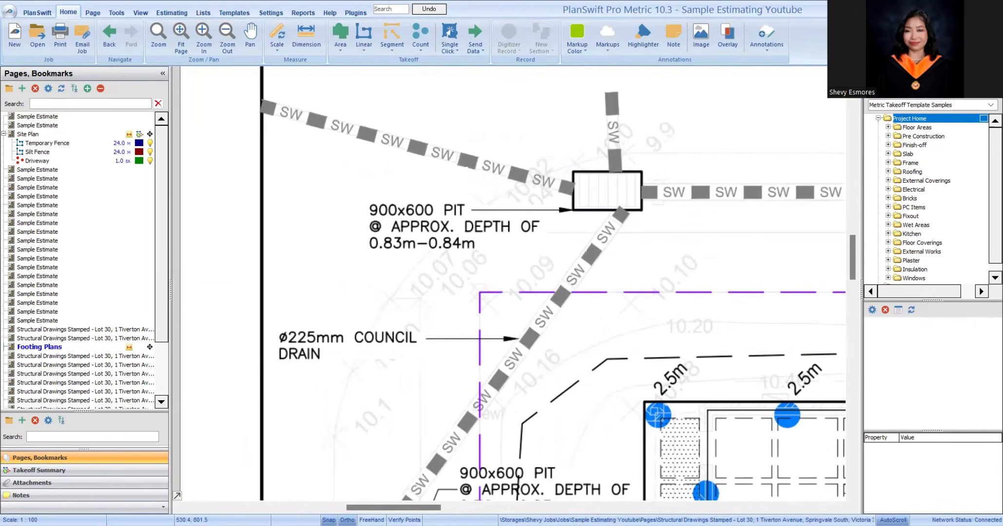
scroll(354, 190, "down", 3)
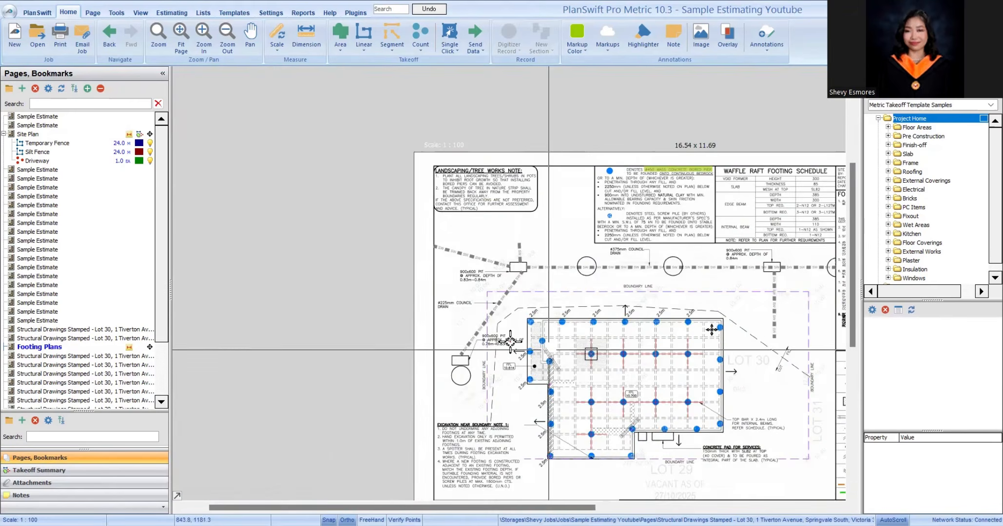
scroll(532, 411, "up", 3)
scroll(520, 384, "up", 2)
scroll(520, 384, "down", 3)
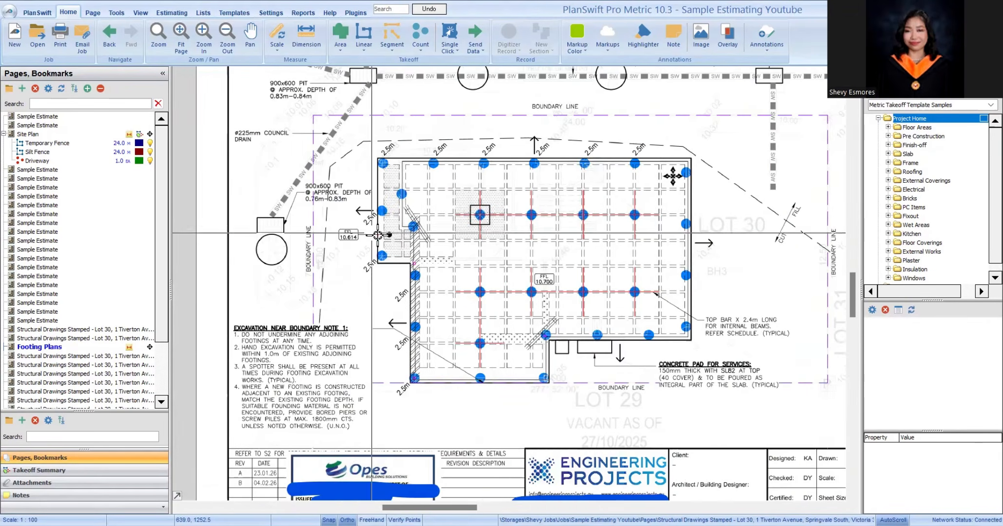
scroll(517, 205, "up", 3)
left_click_drag(363, 408, 375, 402)
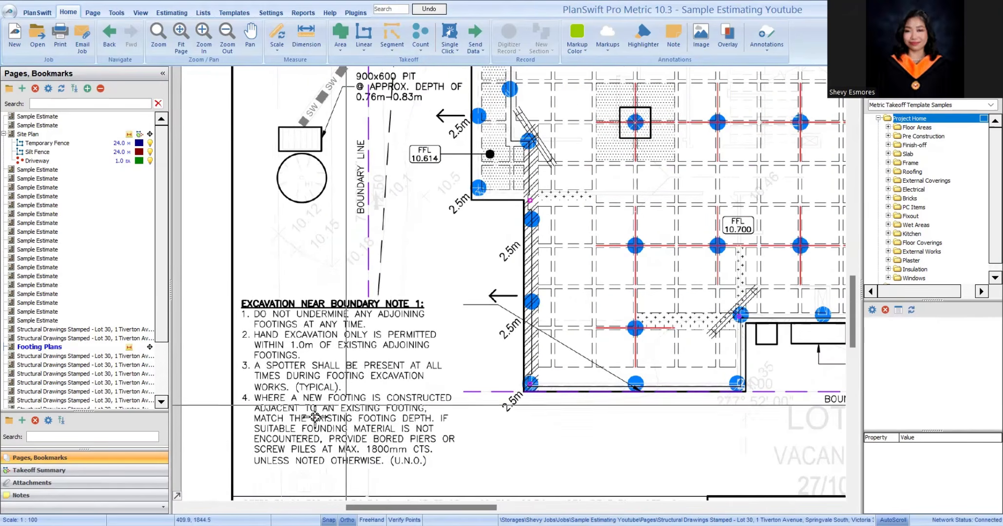
scroll(394, 215, "down", 3)
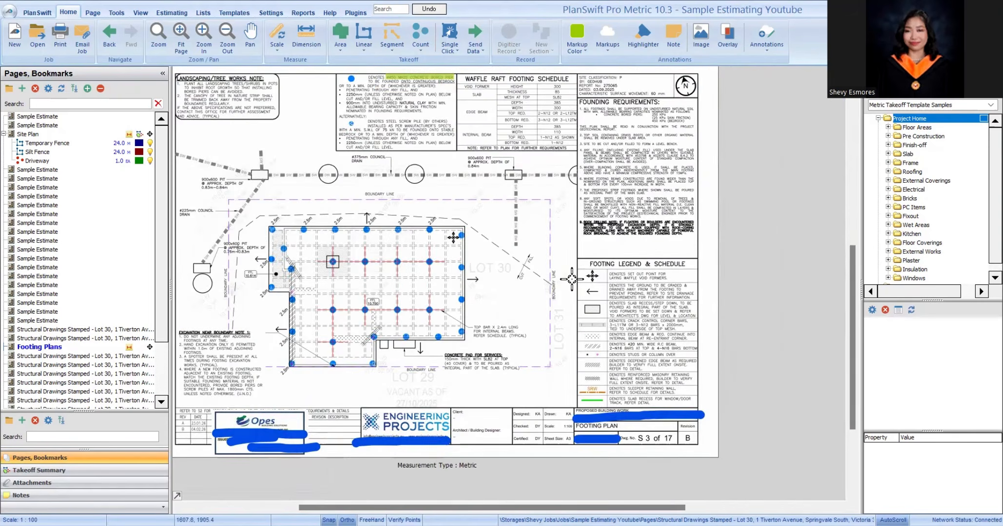
scroll(701, 284, "up", 4)
left_click_drag(701, 284, 630, 226)
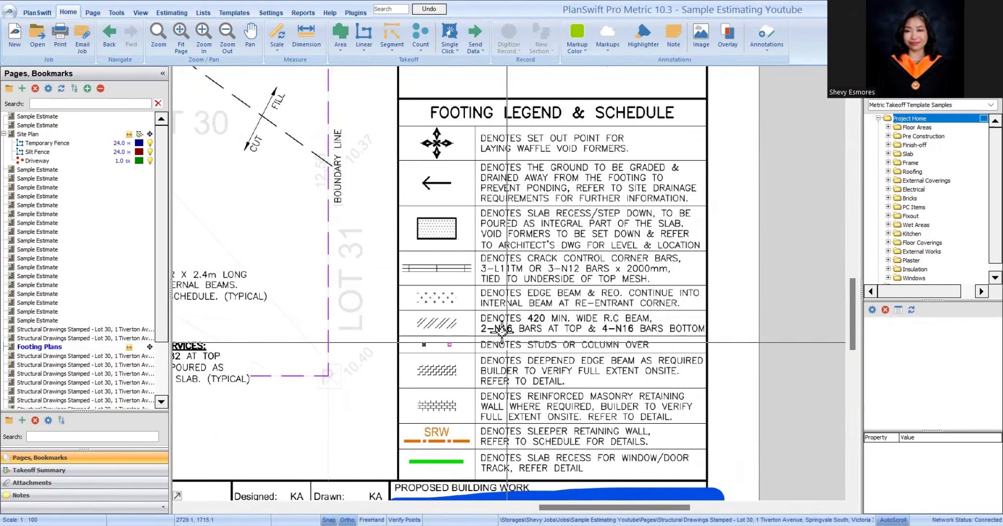
Step: Highlight the 2250mm minimum depth in the bored pier note with a box around the value
scroll(530, 298, "down", 3)
scroll(288, 325, "up", 3)
scroll(289, 325, "up", 1)
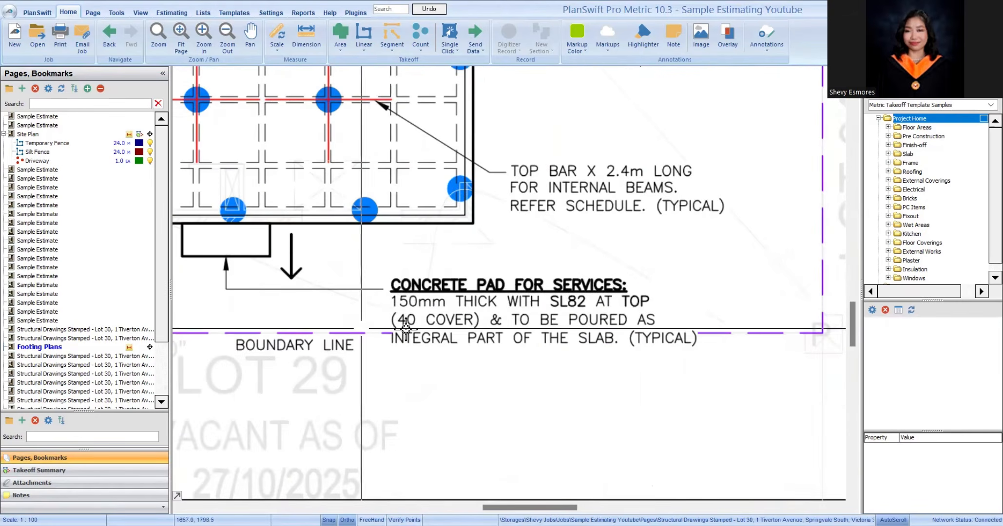
scroll(691, 249, "down", 1)
scroll(596, 332, "down", 3)
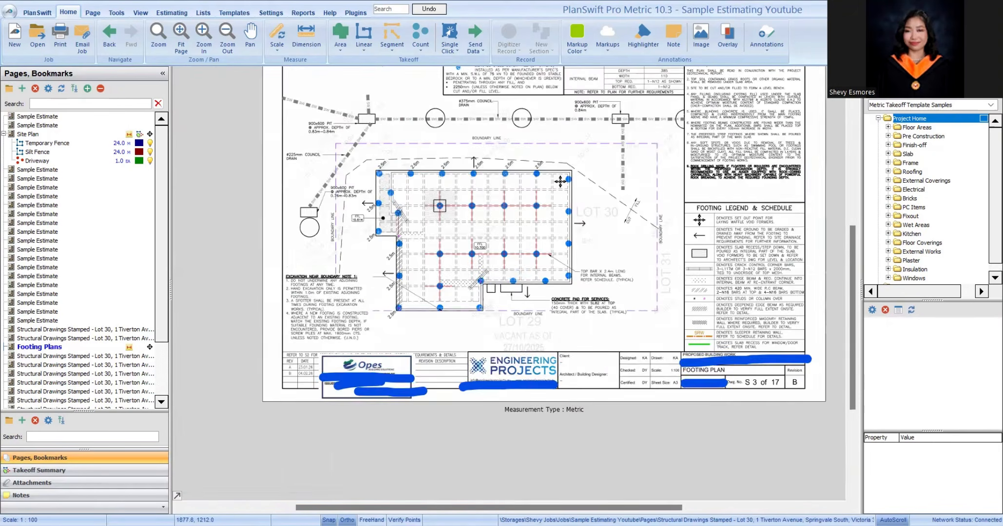
scroll(601, 453, "up", 4)
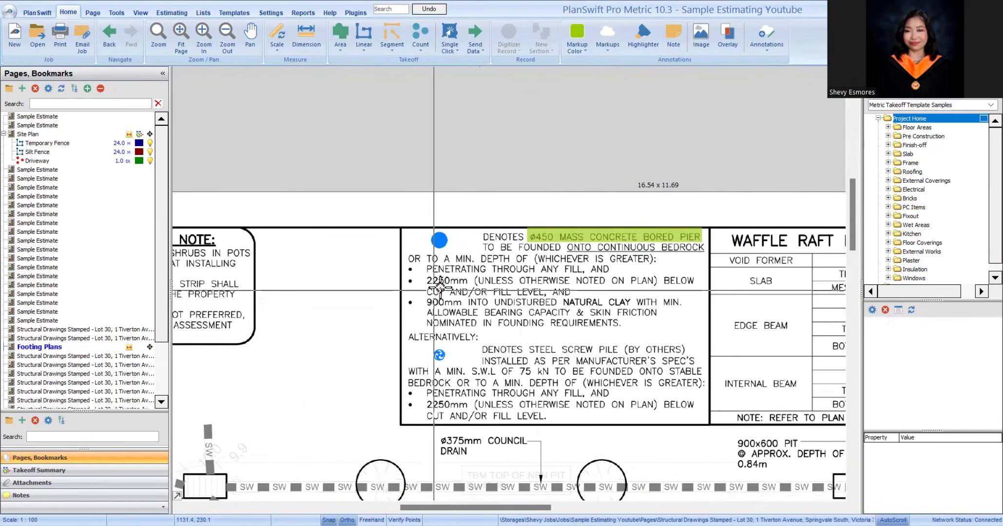
scroll(450, 302, "up", 2)
scroll(392, 298, "down", 1)
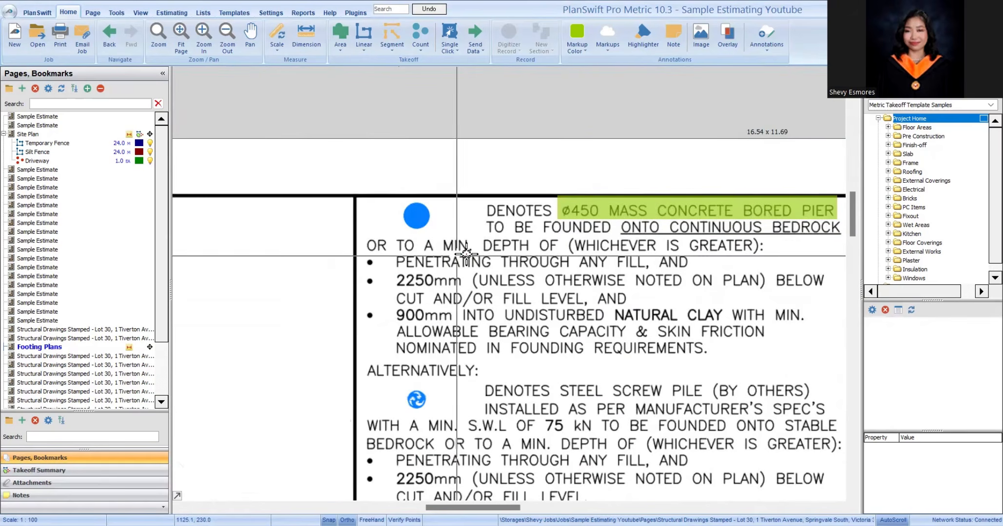
left_click(643, 39)
left_click_drag(392, 273, 459, 290)
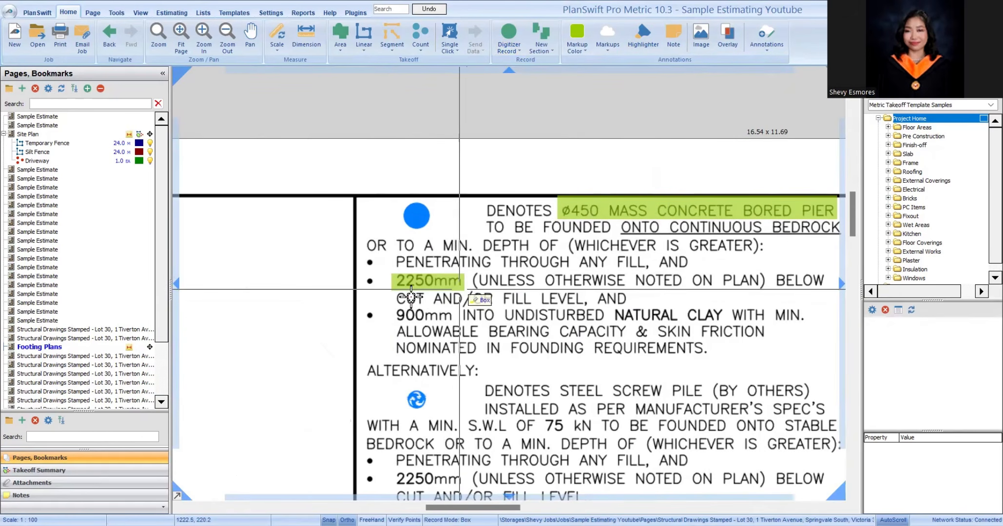
Step: Examine the pier positions on the footing plan against the diameter and depth requirements in the pier note
scroll(553, 286, "down", 3)
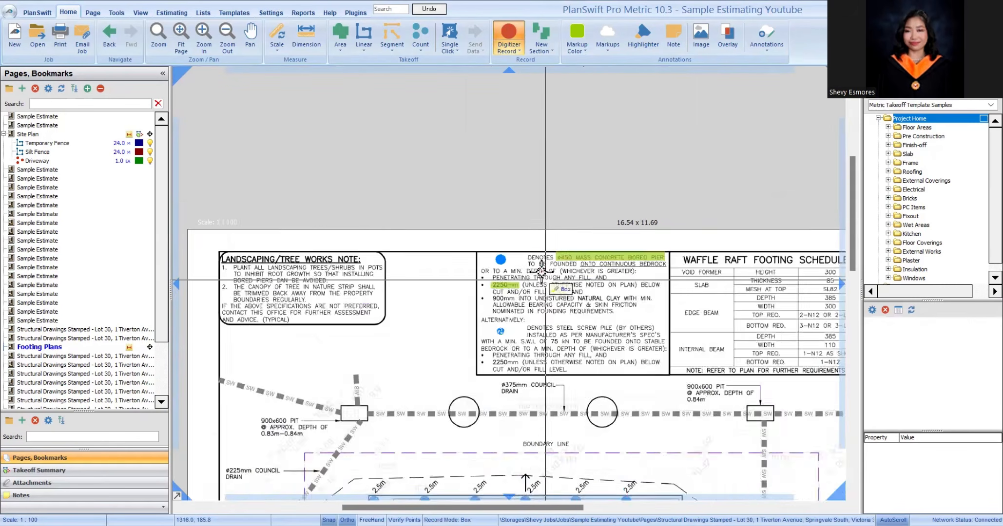
scroll(542, 271, "down", 2)
scroll(627, 343, "up", 4)
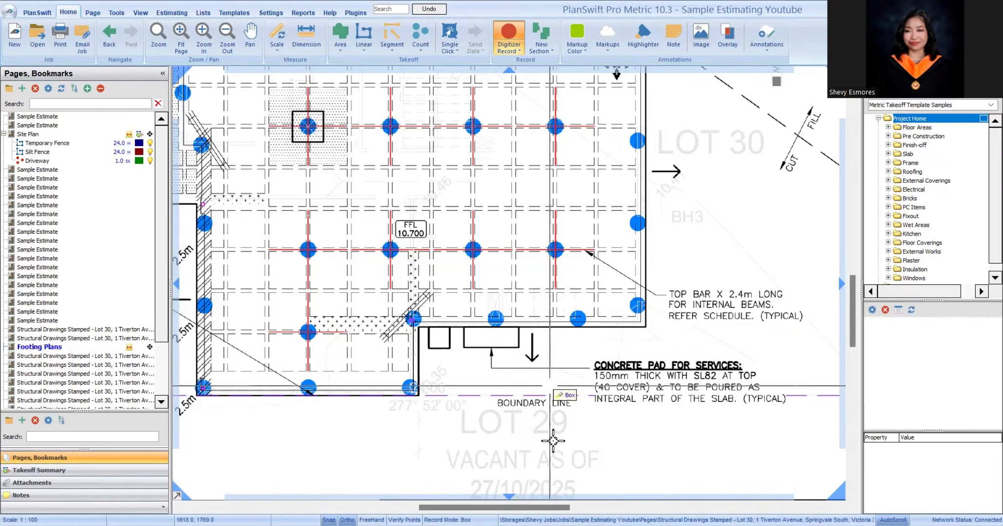
scroll(586, 316, "down", 3)
scroll(586, 316, "up", 3)
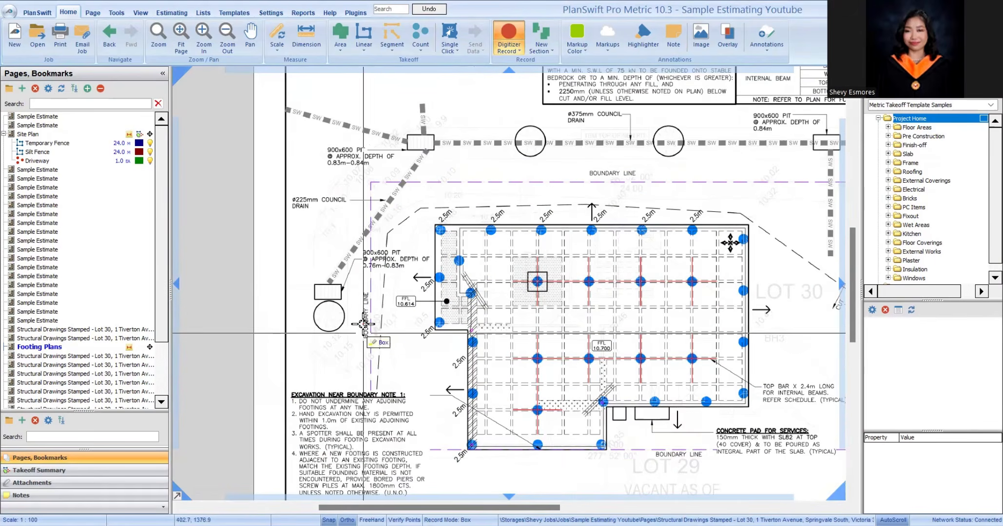
scroll(643, 239, "down", 3)
scroll(429, 156, "up", 6)
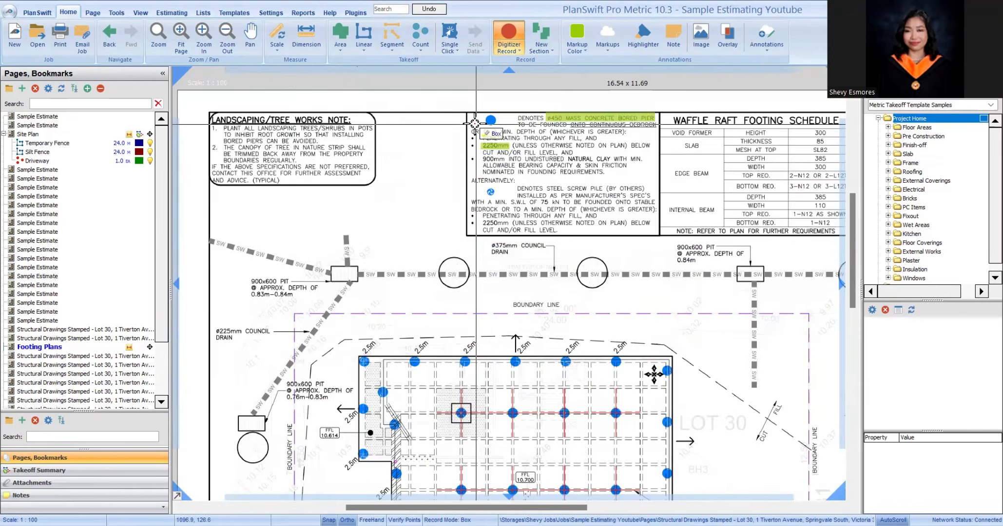
scroll(428, 156, "down", 2)
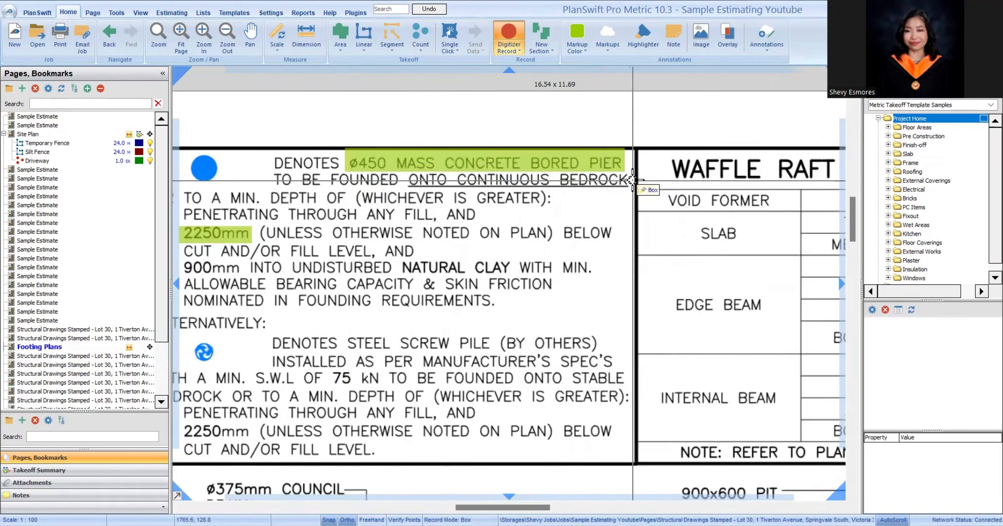
scroll(575, 263, "down", 2)
scroll(575, 263, "up", 6)
scroll(575, 263, "down", 1)
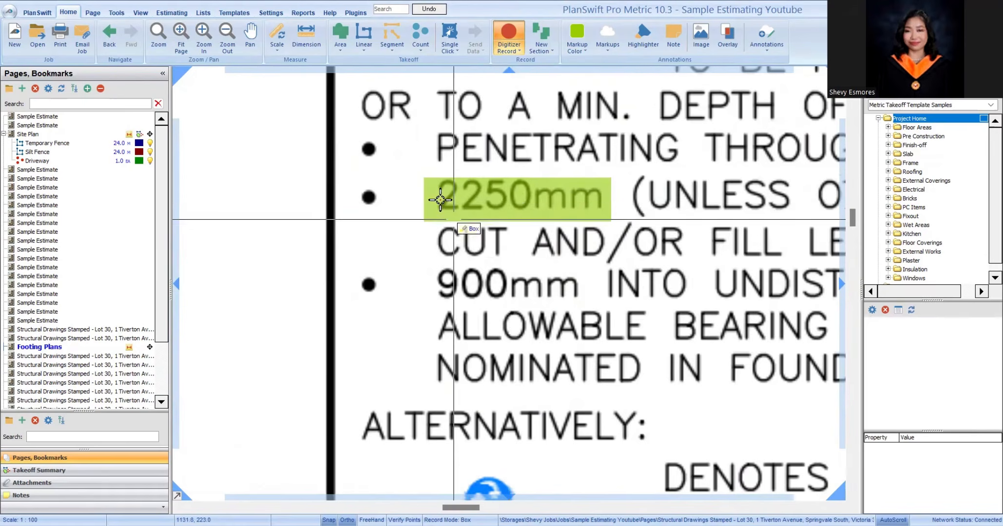
Step: Create a scaled, solid red circle count takeoff named Bored Piers in the Footings and Piers folder
scroll(441, 201, "down", 3)
scroll(423, 395, "up", 3)
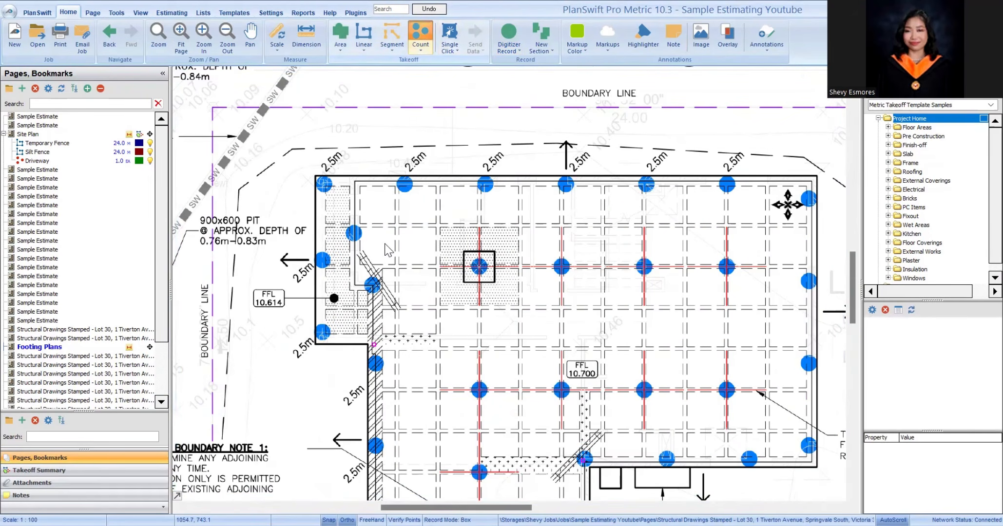
left_click(621, 302)
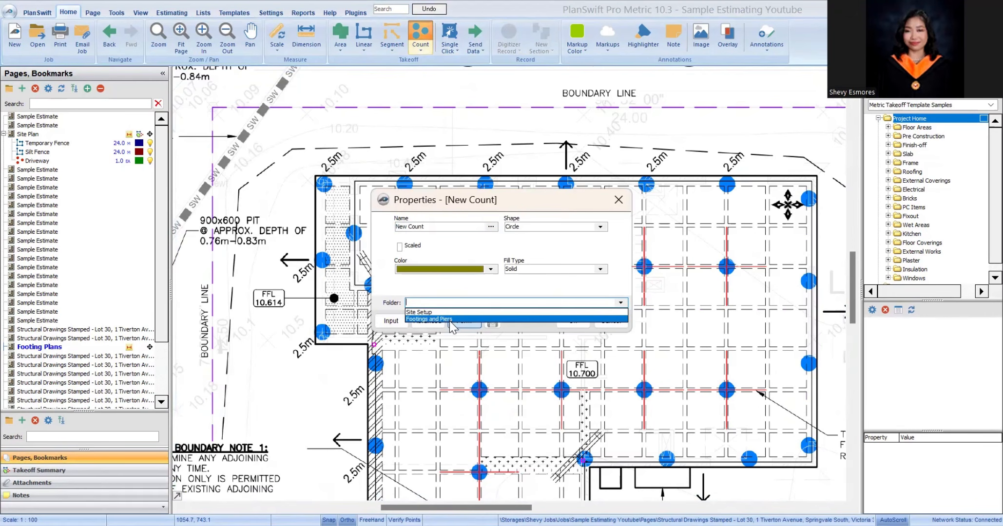
left_click(448, 319)
left_click(399, 246)
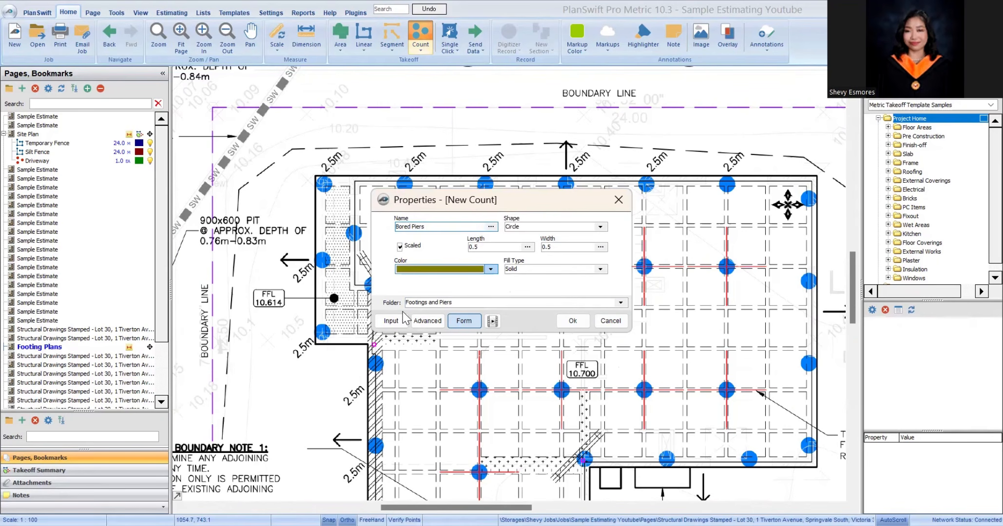
left_click(572, 321)
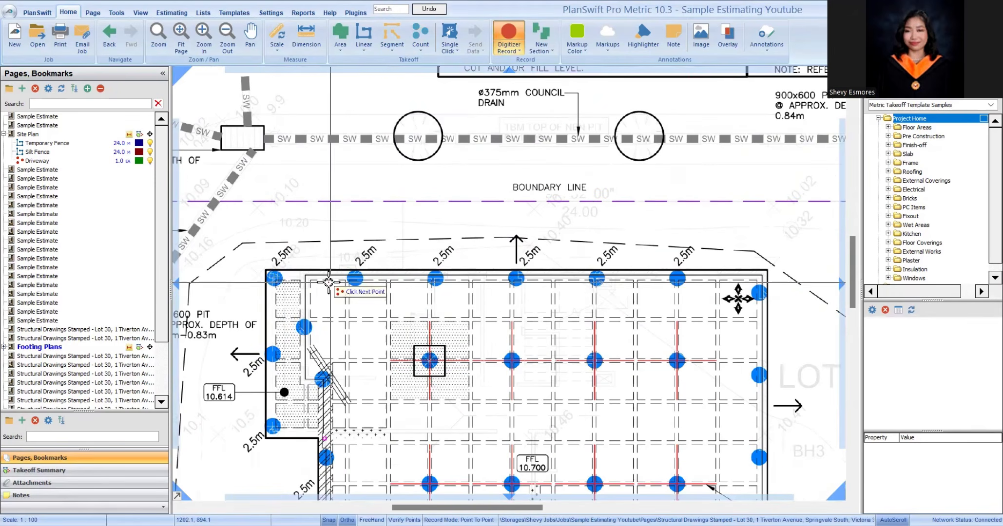
Step: Count the bored piers along the slab's upper edge and the upper part of its right edge
left_click(356, 278)
left_click(426, 272)
left_click(507, 274)
left_click(595, 278)
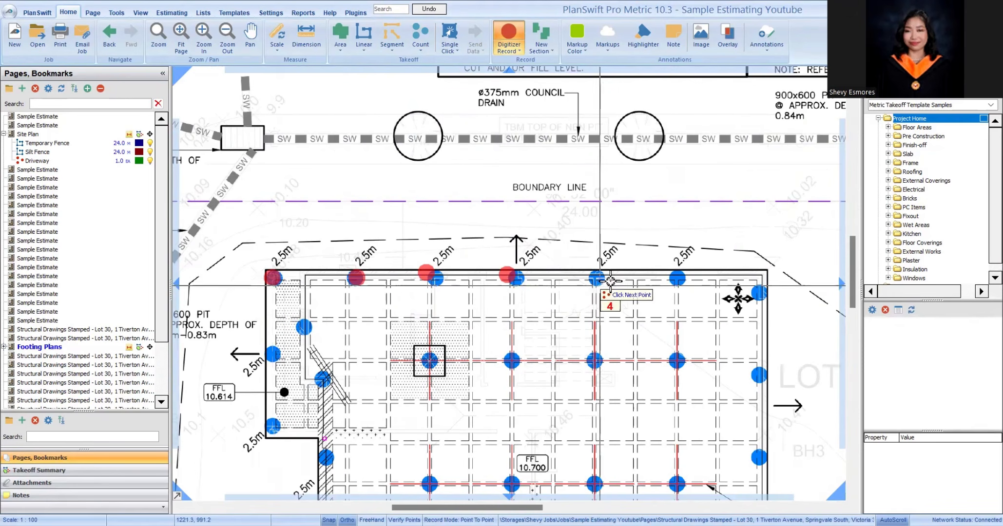
left_click(675, 274)
left_click(758, 290)
left_click(757, 374)
Step: Count the upper row of internal bored piers and the piers around the slab's upper left side
left_click(674, 361)
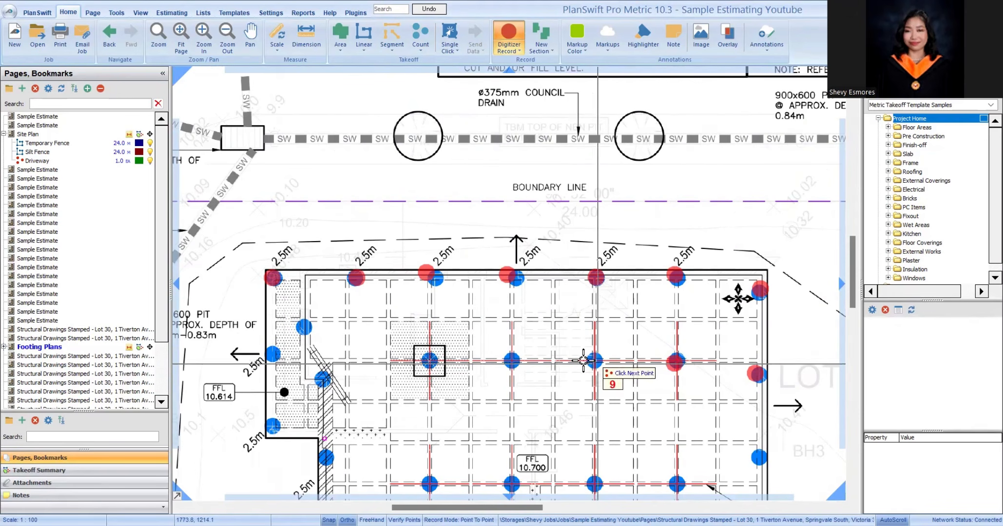
left_click(583, 361)
left_click(507, 359)
left_click(428, 360)
left_click(303, 327)
left_click(271, 351)
left_click(319, 375)
left_click(276, 432)
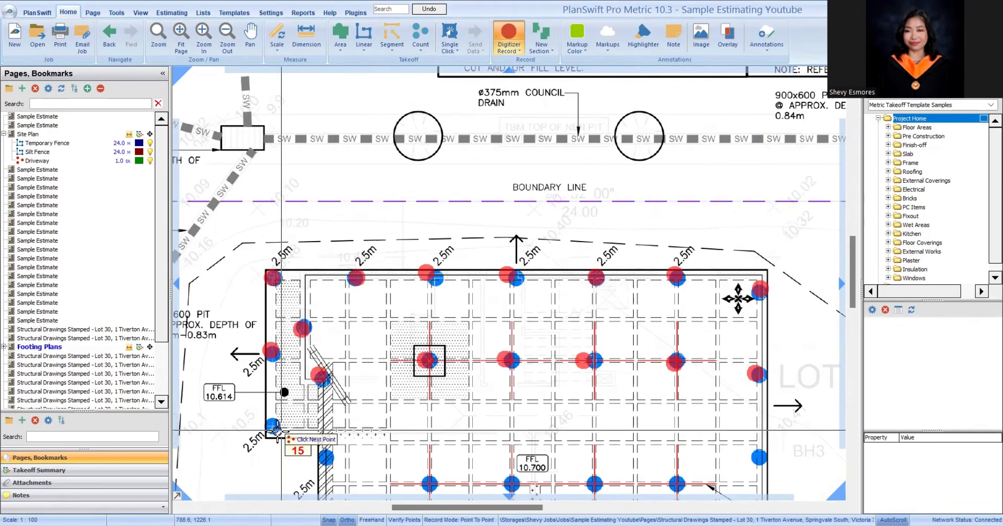
left_click(325, 458)
Step: Count the bored piers in the slab's lower-left wing, including the pier at the re-entrant corner
scroll(325, 458, "down", 3)
scroll(305, 417, "up", 3)
left_click(288, 246)
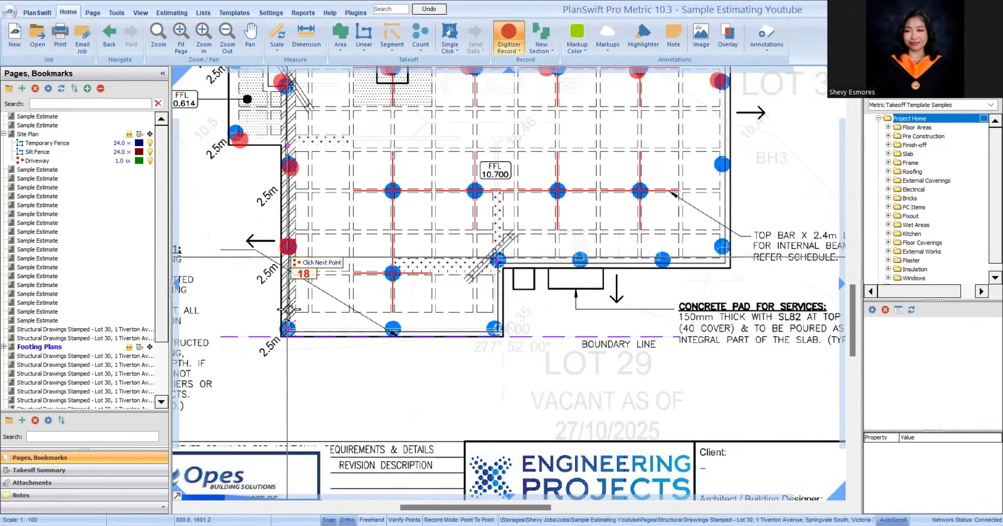
left_click(281, 330)
left_click(396, 323)
left_click(399, 264)
left_click(499, 255)
Step: Count the lower internal row, the lower right edges and the wing's remaining corner pier, and finish the Bored Piers count
left_click(390, 187)
left_click(475, 189)
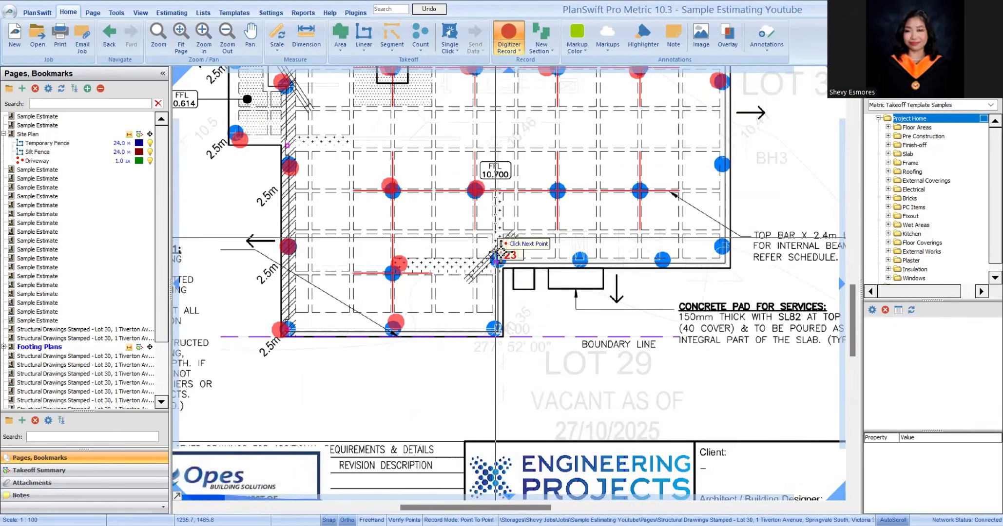
left_click(546, 191)
left_click(581, 260)
left_click(662, 257)
left_click(637, 188)
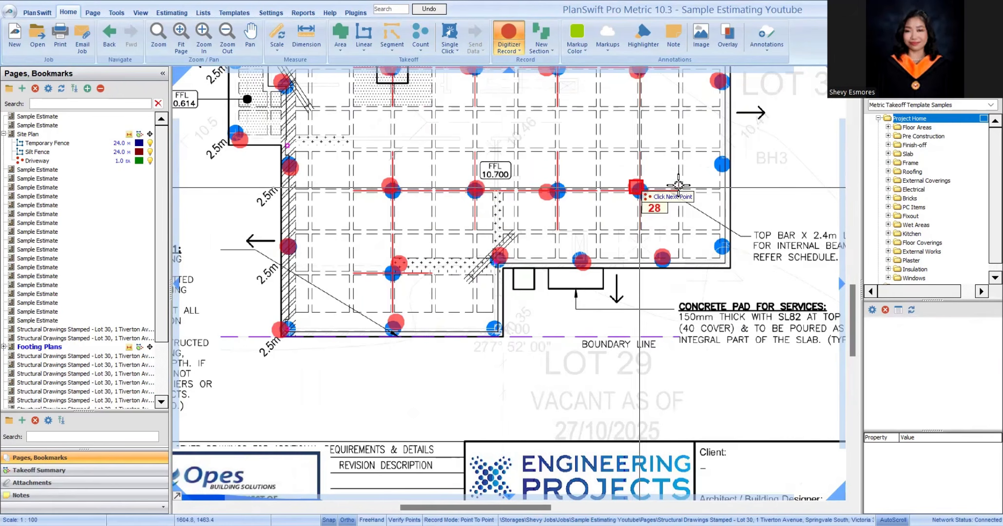
left_click(722, 160)
left_click(724, 250)
left_click(494, 326)
scroll(537, 362, "down", 3)
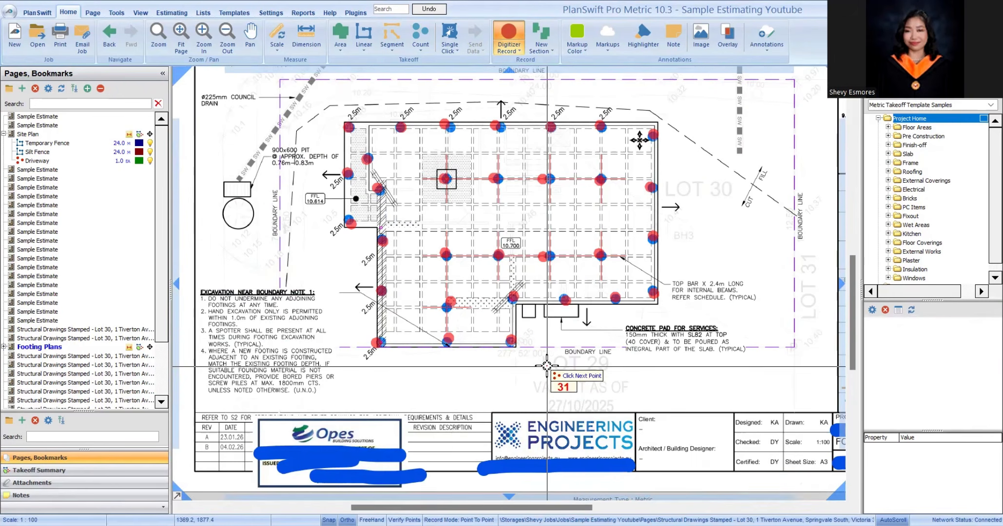
key("Escape")
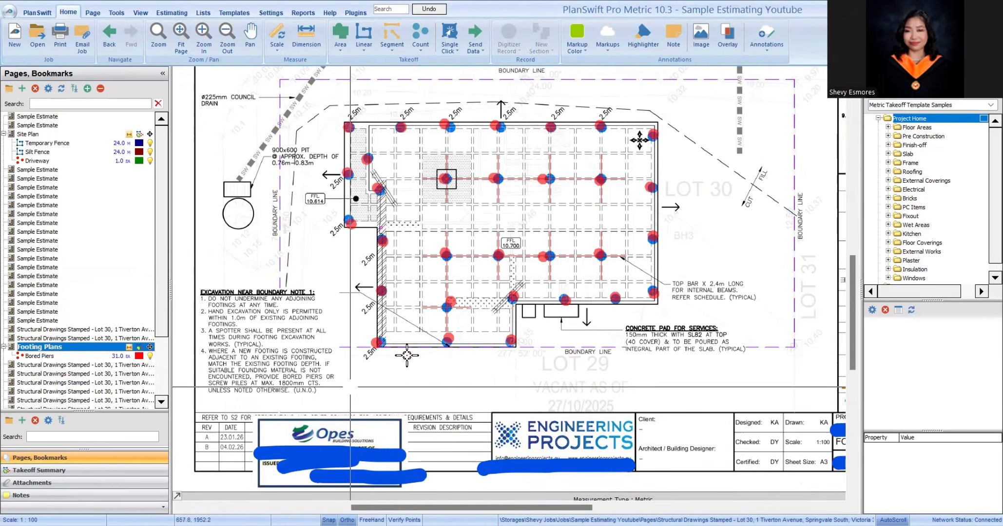
Step: Review the counted bored piers on the plan, the highlighted pier note and the Landscaping/Tree Works Note
left_click_drag(495, 190, 544, 253)
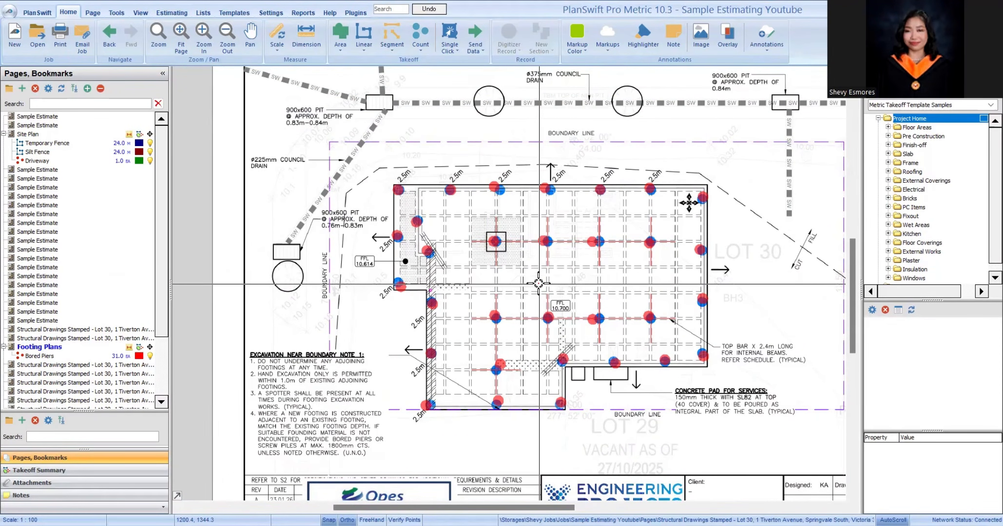
scroll(574, 340, "down", 3)
scroll(621, 229, "up", 3)
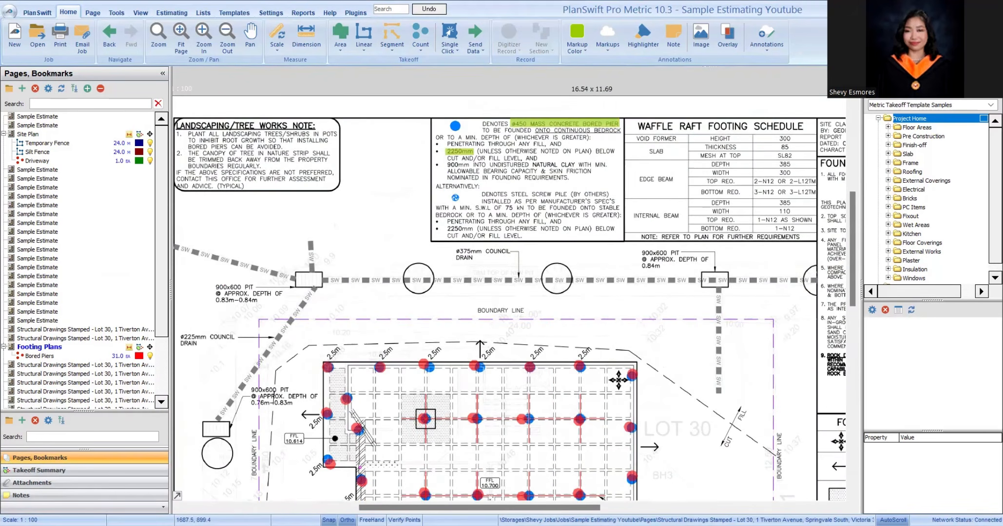
left_click_drag(617, 223, 626, 261)
scroll(528, 143, "up", 2)
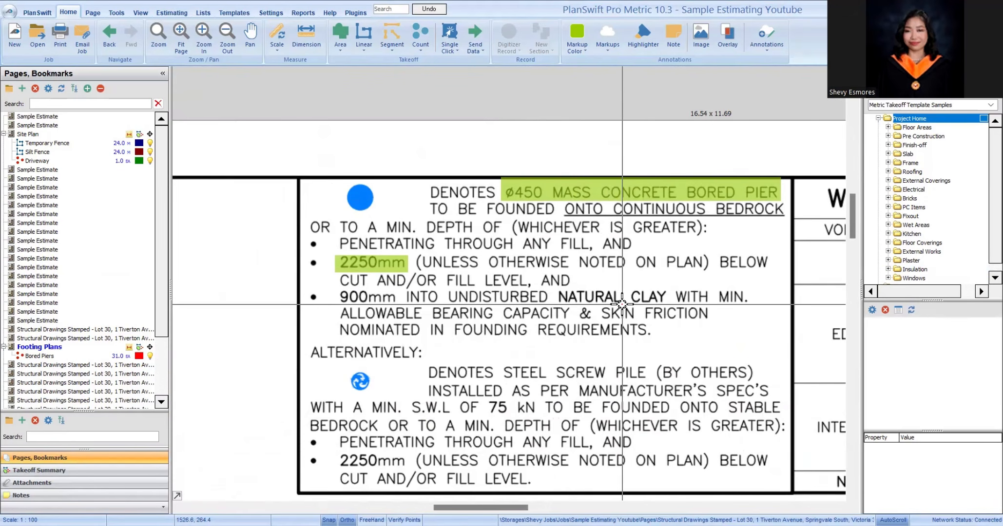
scroll(633, 341, "down", 3)
scroll(367, 254, "up", 3)
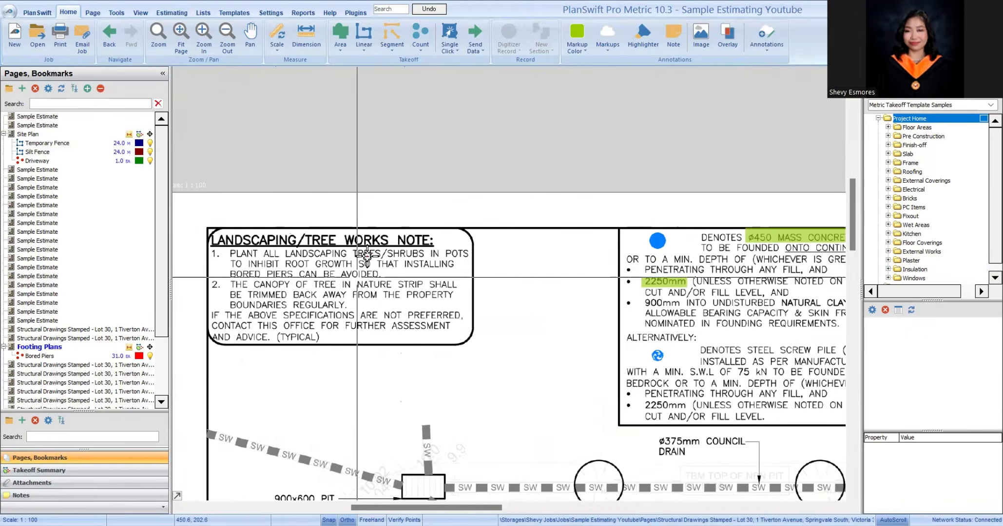
Step: Examine the edge and internal beam entries in the Waffle Raft Footing Schedule against the footing plan layout
scroll(366, 255, "down", 3)
scroll(609, 418, "up", 3)
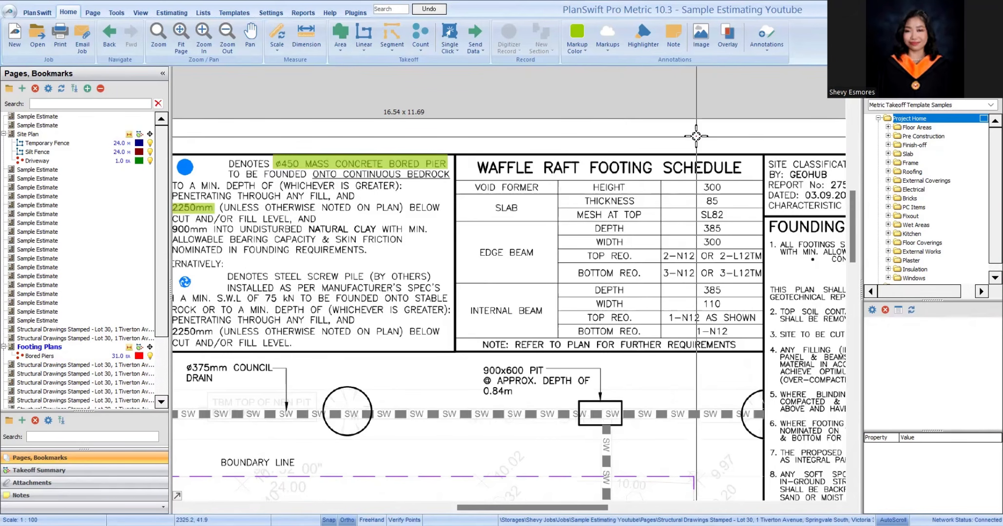
scroll(634, 210, "down", 5)
scroll(590, 415, "up", 6)
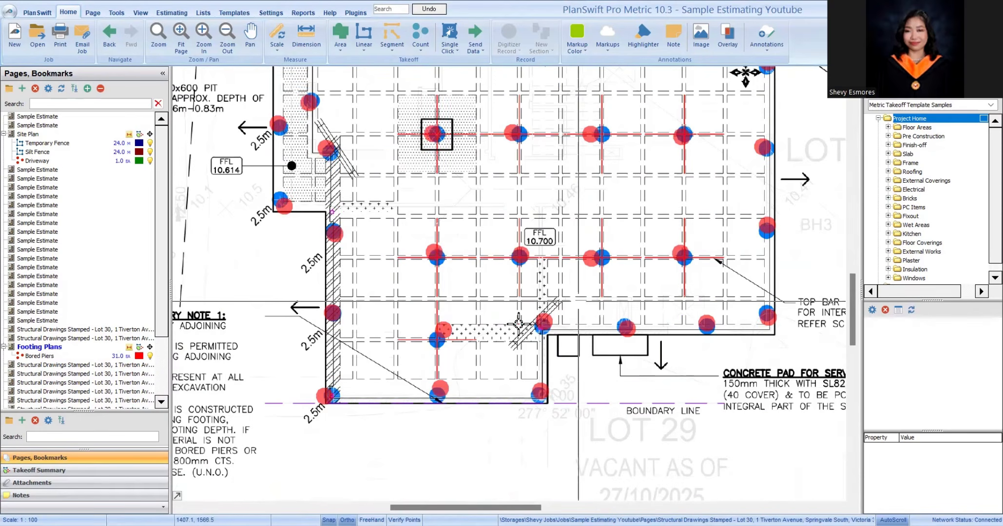
scroll(590, 415, "down", 4)
scroll(618, 233, "up", 4)
scroll(617, 233, "up", 5)
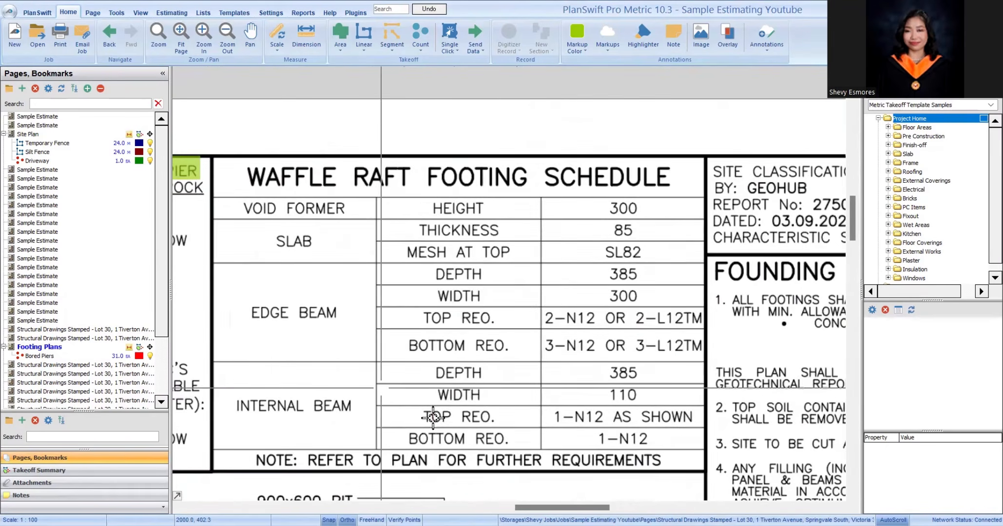
scroll(484, 431, "down", 2)
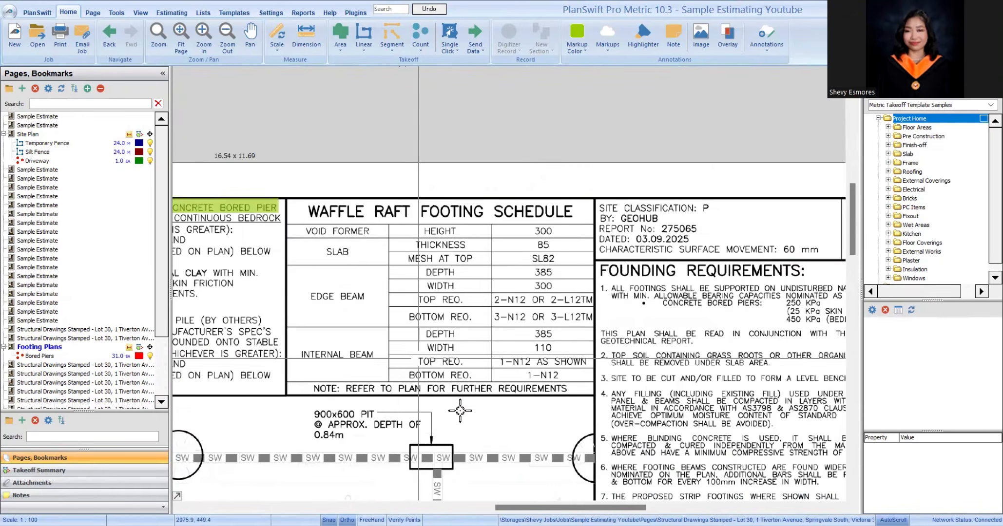
scroll(485, 432, "down", 4)
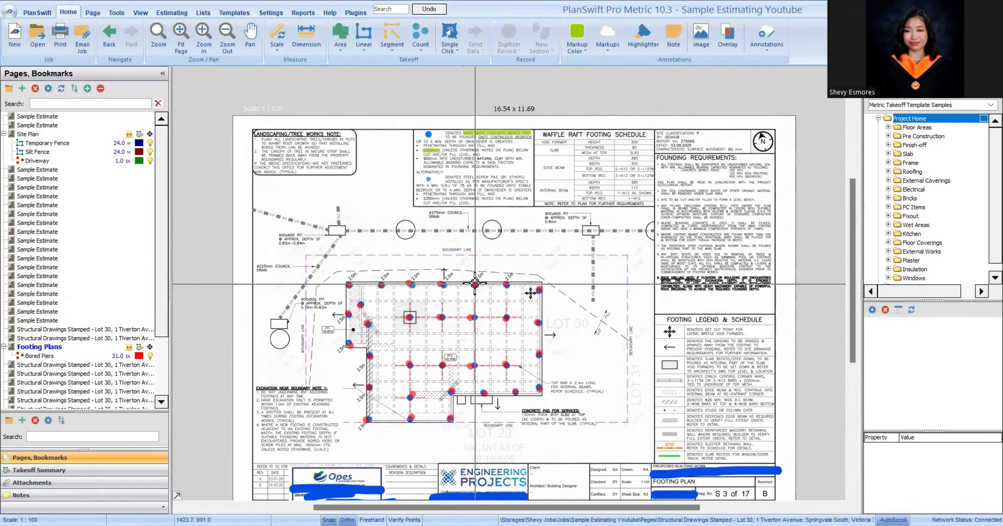
Step: Open the following drawing page, Footing Details S 4 of 17, and examine the Typical Waffle Raft Footing Detail
key("Page_Down")
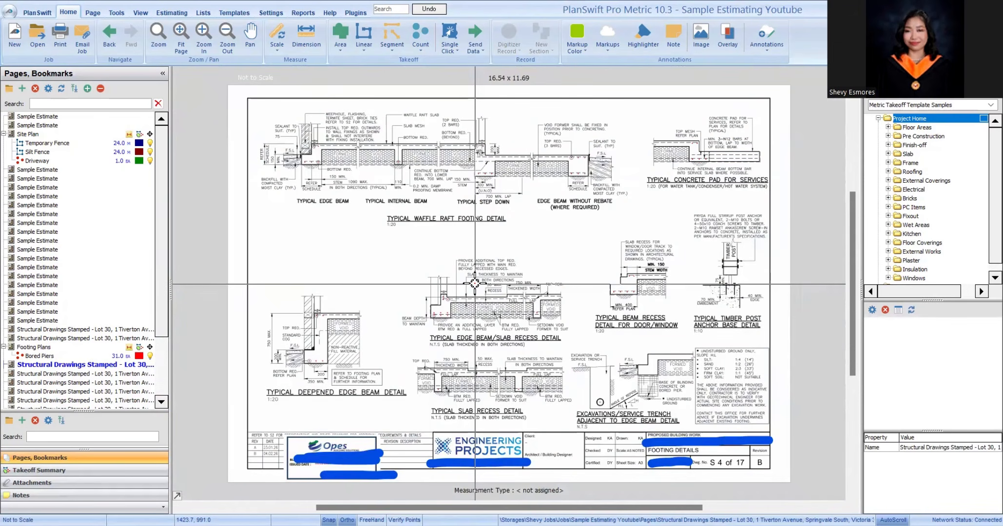
scroll(475, 284, "up", 2)
key("Up")
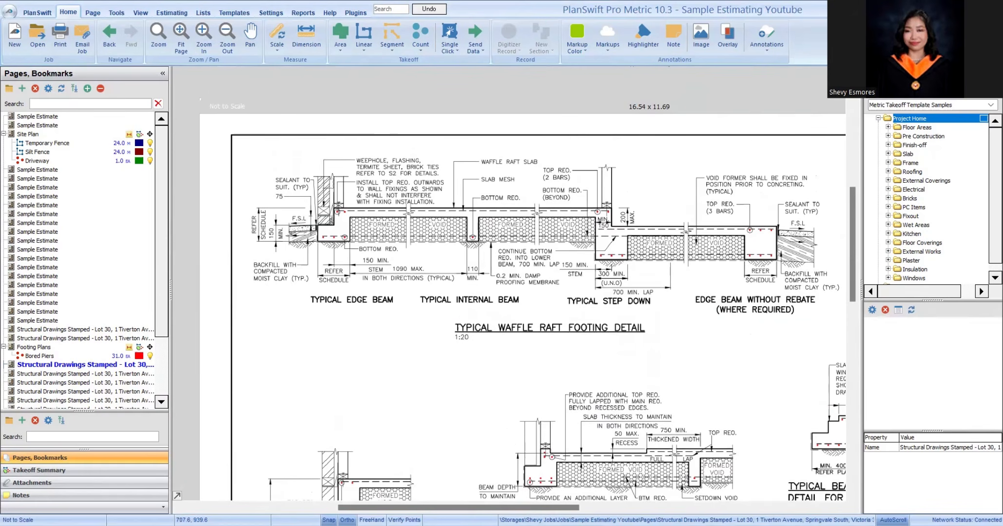
scroll(370, 244, "down", 3)
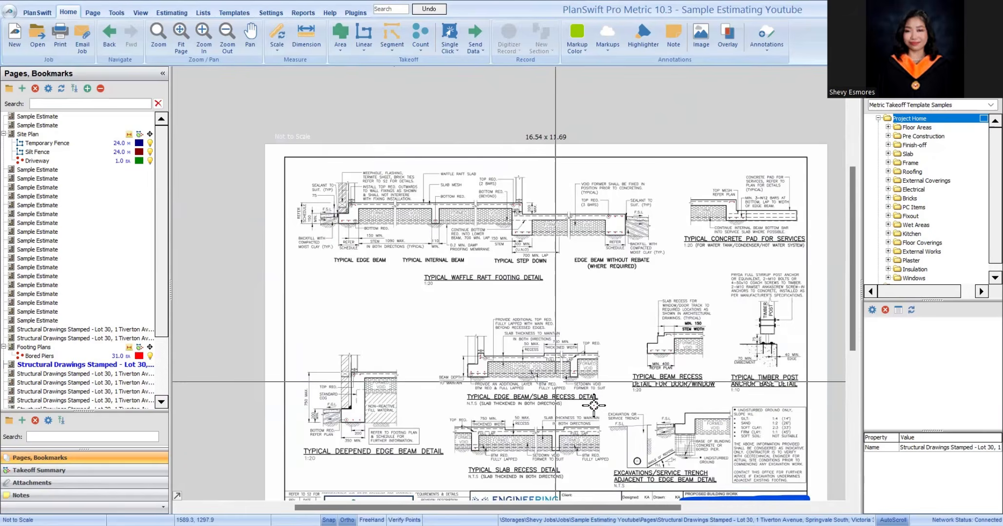
Step: Examine the deepened edge beam, step down, service pad and slab recess details on Footing Details S 4 of 17
scroll(434, 386, "up", 4)
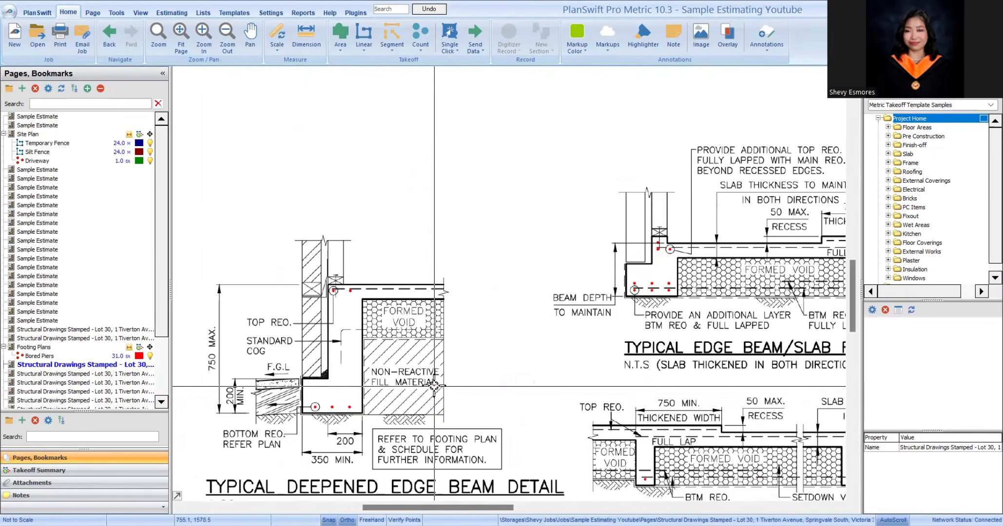
scroll(372, 300, "down", 2)
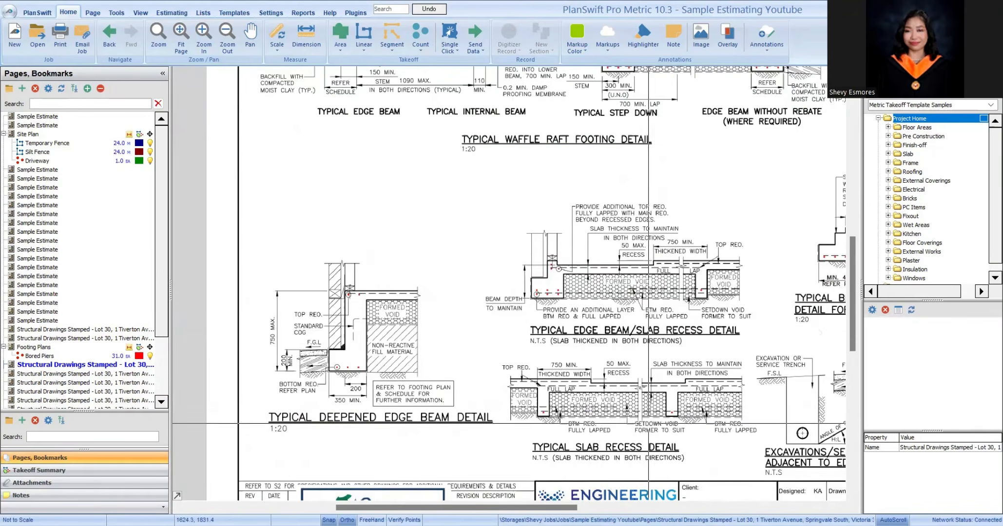
left_click_drag(800, 405, 640, 422)
mouse_move(686, 273)
left_mouse_down()
mouse_move(623, 311)
mouse_move(474, 458)
left_mouse_up()
scroll(558, 269, "up", 2)
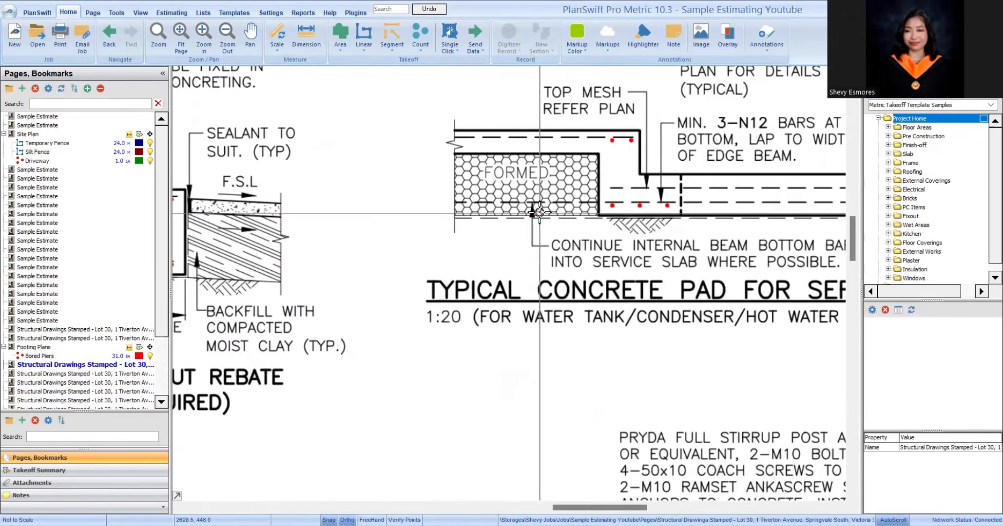
scroll(524, 220, "down", 3)
scroll(483, 225, "up", 3)
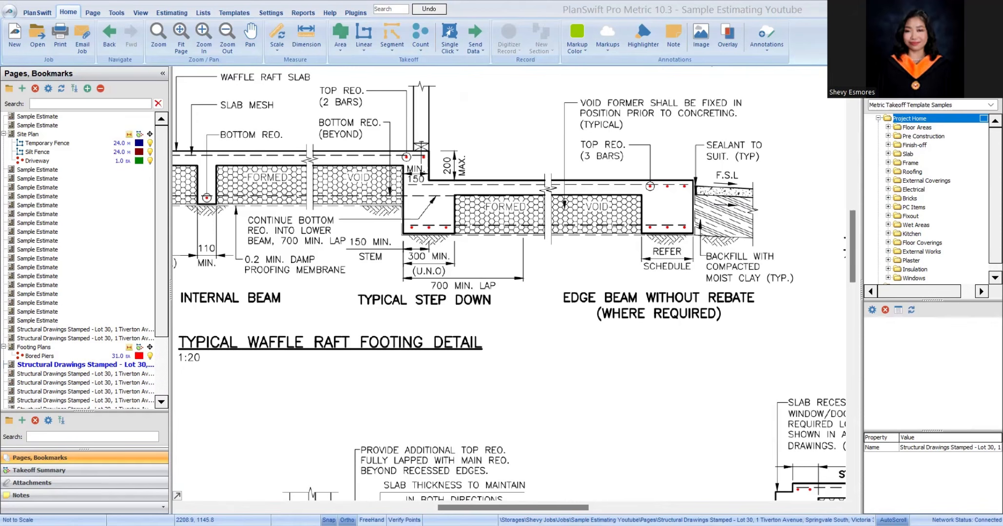
scroll(574, 295, "down", 2)
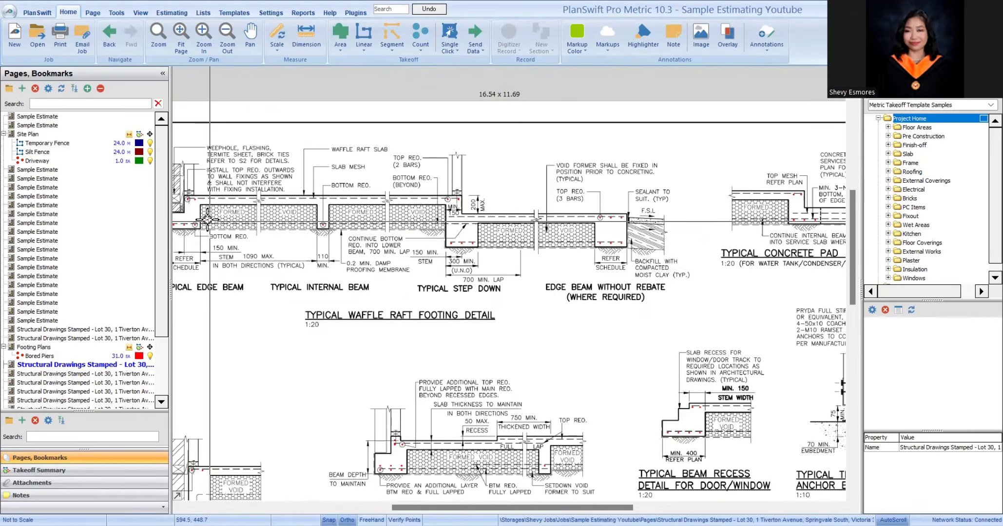
scroll(519, 305, "up", 5)
scroll(520, 305, "down", 3)
mouse_move(709, 436)
left_mouse_down()
mouse_move(327, 69)
mouse_move(621, 395)
left_mouse_up()
scroll(530, 369, "down", 3)
scroll(564, 369, "up", 3)
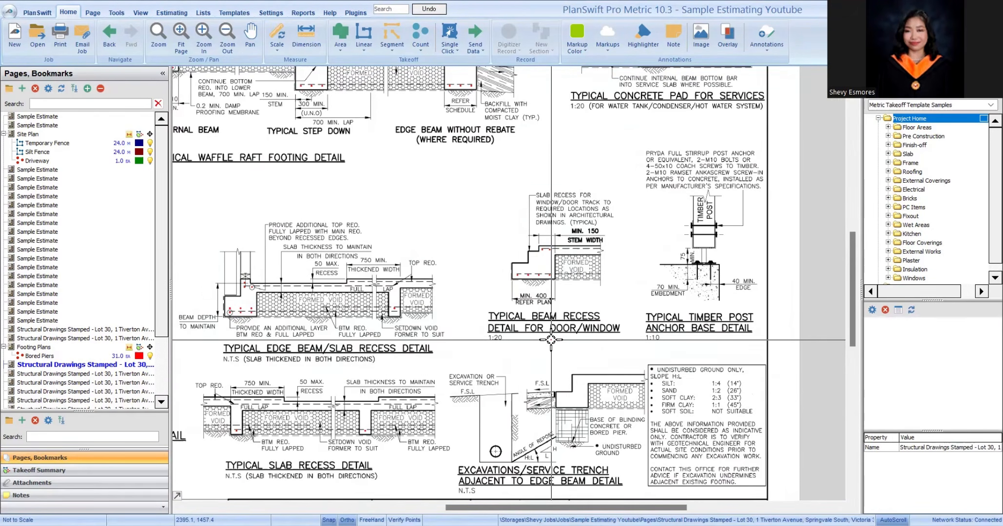
Step: Open Footing Details S 5 of 17 and examine the waffle raft and part slab details on concrete piers
key("Page_Down")
scroll(426, 179, "up", 2)
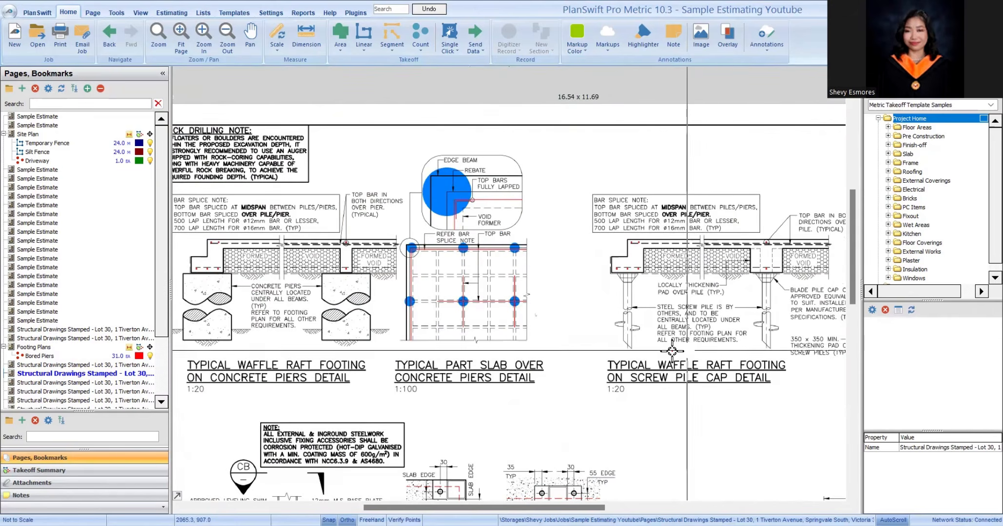
scroll(577, 340, "up", 2)
scroll(577, 341, "down", 3)
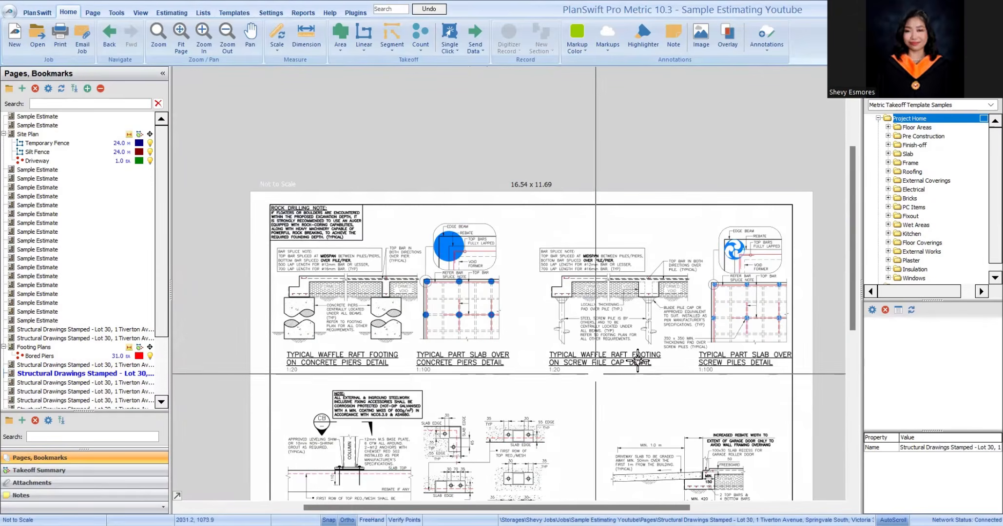
scroll(379, 385, "up", 3)
scroll(438, 310, "down", 2)
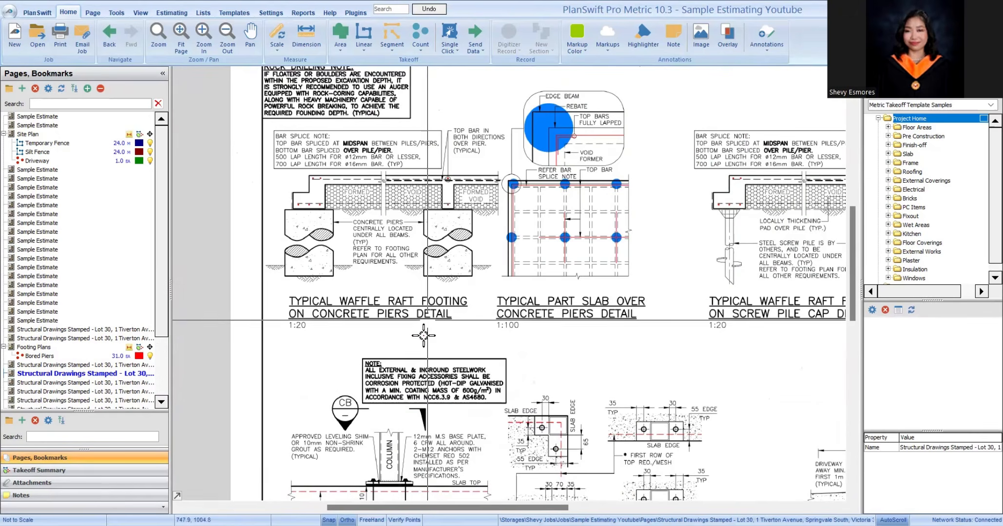
scroll(398, 185, "up", 2)
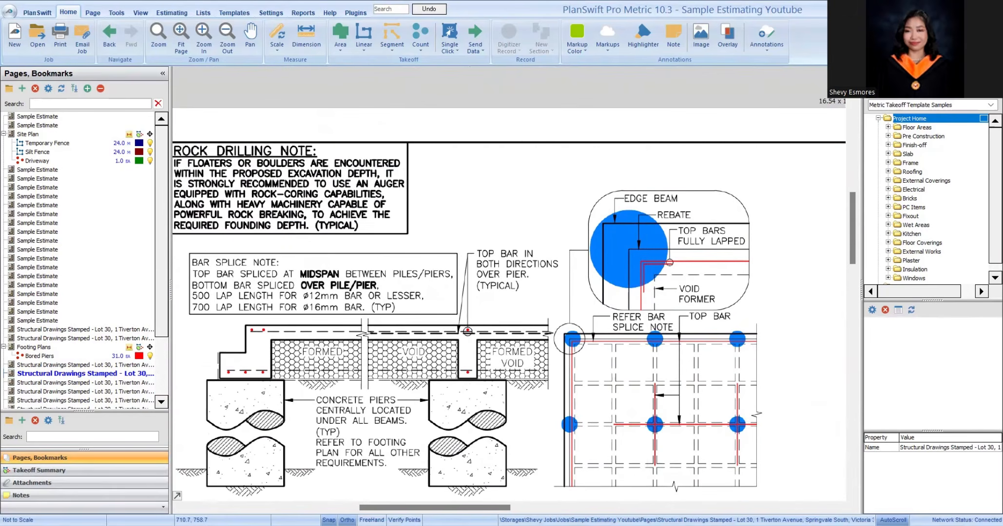
scroll(648, 366, "down", 3)
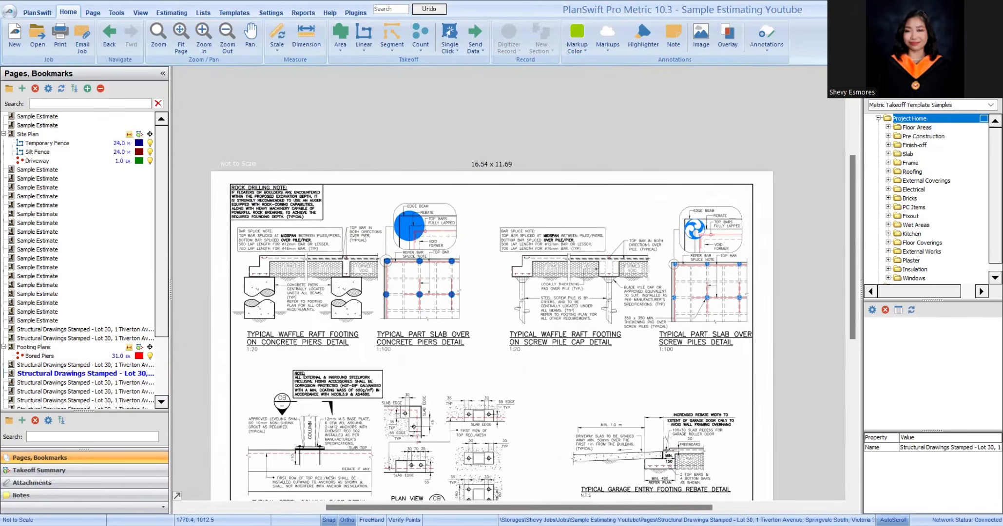
left_click_drag(511, 343, 521, 348)
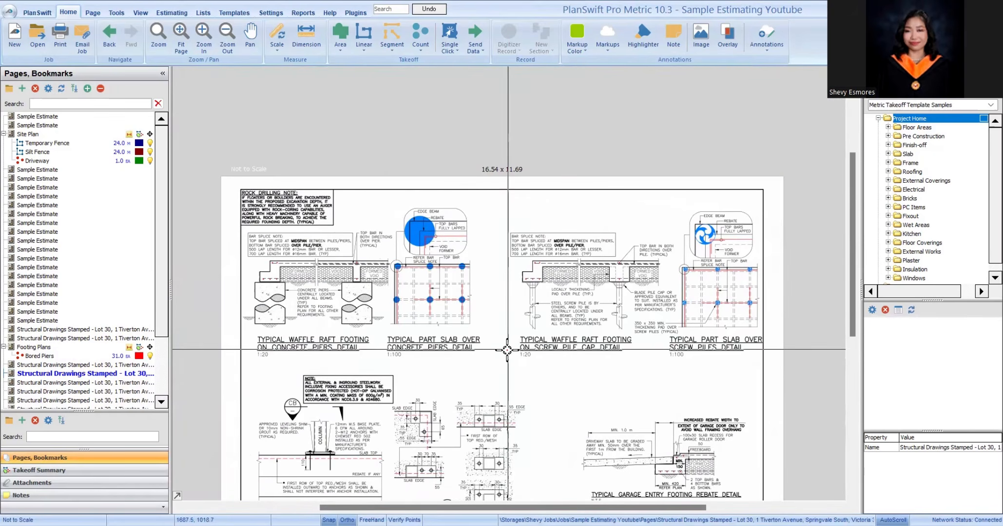
Step: Recheck page S 4 of 17, return to S 5 of 17, and review its pier, screw pile and garage entry rebate details
key("Page_Up")
scroll(711, 395, "up", 2)
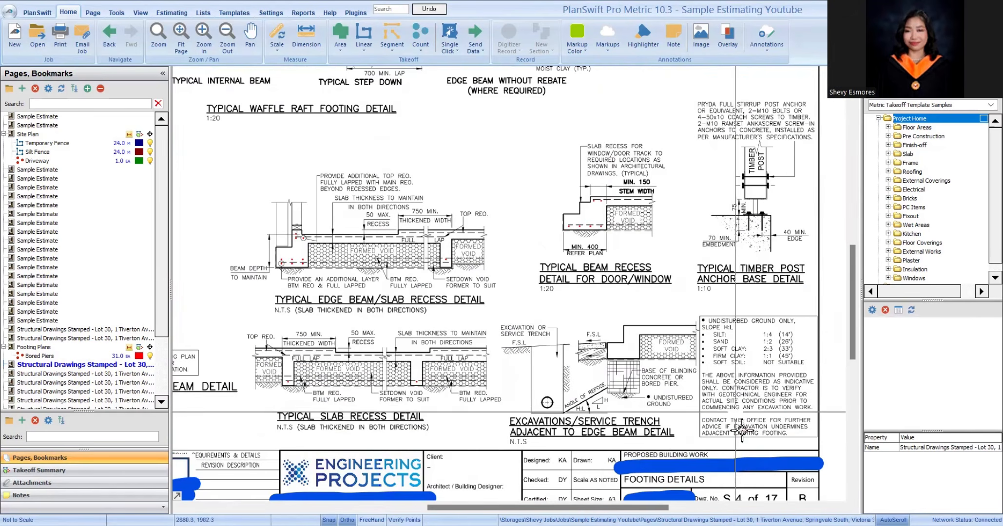
key("Page_Down")
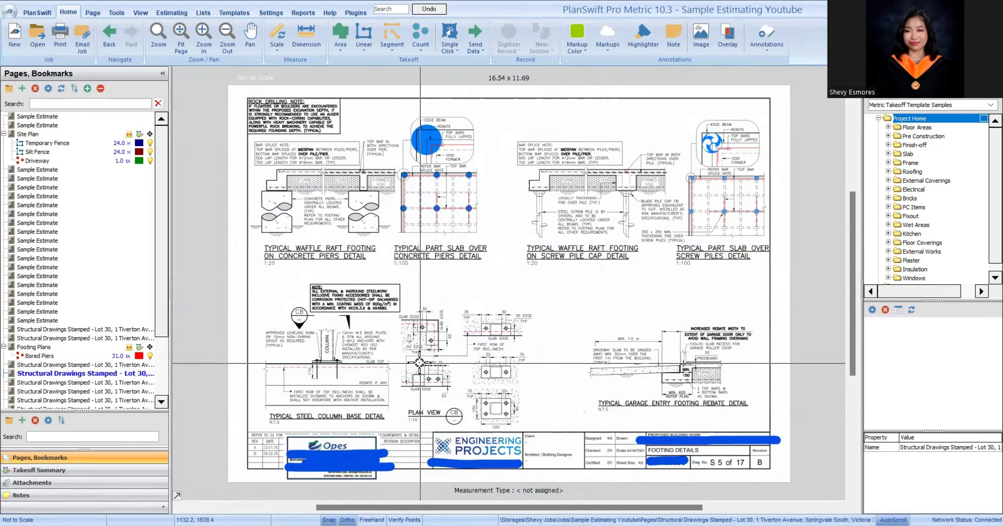
left_click_drag(420, 363, 459, 360)
scroll(309, 236, "up", 2)
scroll(353, 251, "down", 2)
scroll(407, 119, "up", 1)
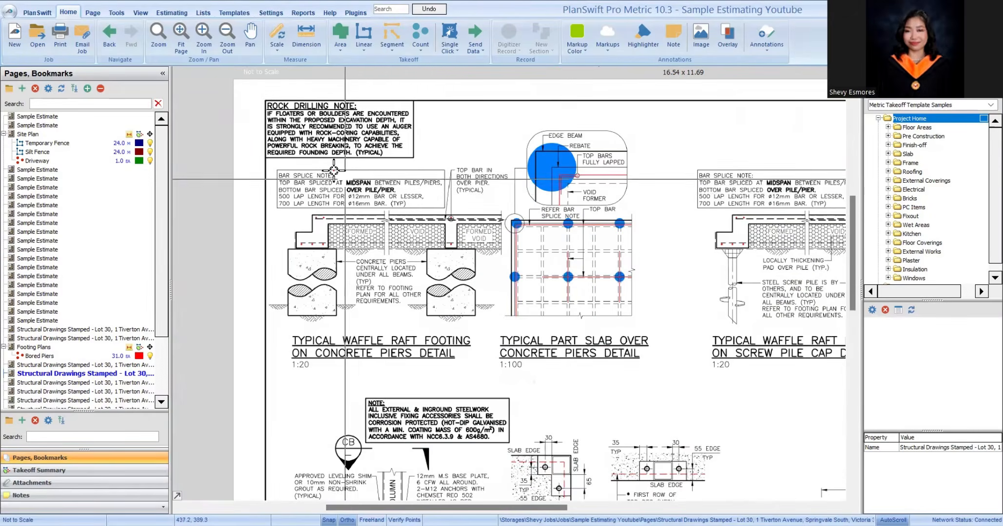
scroll(334, 171, "up", 1)
mouse_move(553, 450)
left_mouse_down()
mouse_move(387, 457)
mouse_move(931, 418)
left_mouse_up()
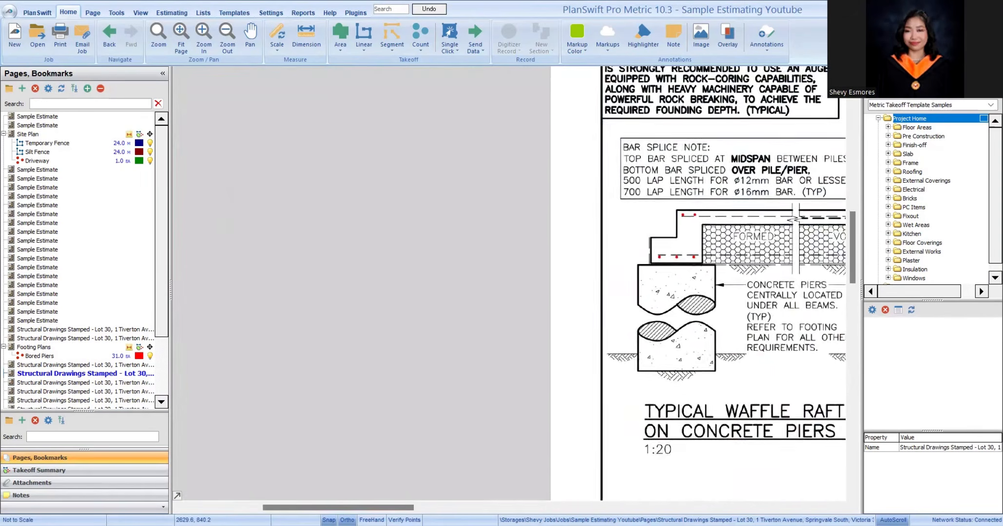
mouse_move(828, 297)
left_mouse_down()
mouse_move(761, 423)
mouse_move(243, 292)
left_mouse_up()
scroll(584, 425, "down", 1)
scroll(652, 338, "down", 1)
left_click_drag(651, 339, 377, 205)
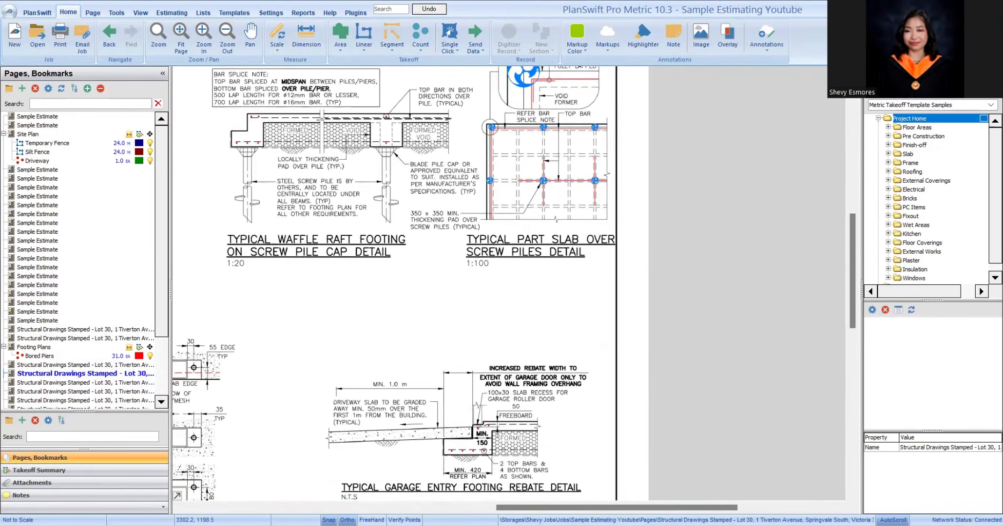
Step: Look over the Site Drainage Requirements page, S 6 of 17, and return to the slab layout on the Footing Plans page
scroll(592, 386, "down", 2)
scroll(375, 266, "up", 1)
scroll(343, 388, "down", 1)
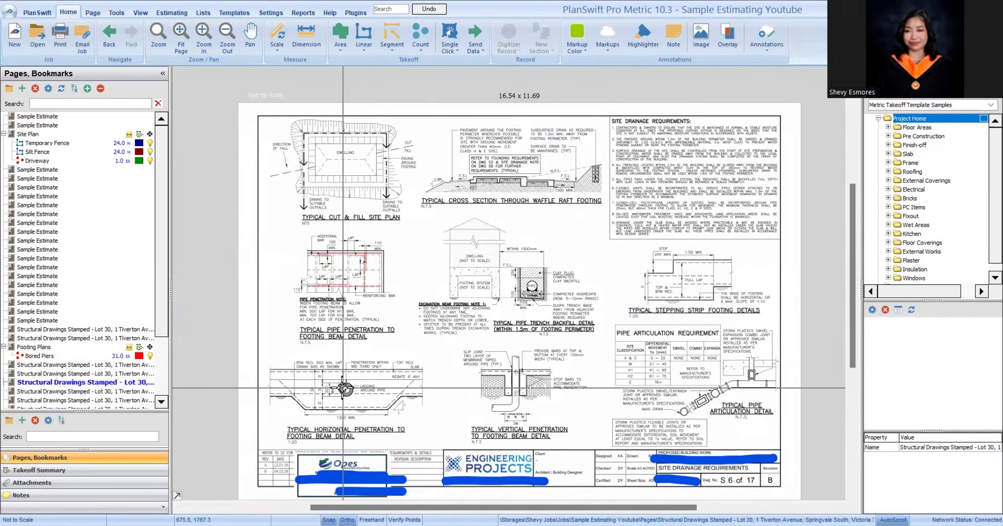
scroll(343, 388, "up", 1)
scroll(482, 363, "down", 1)
key("Page_Up")
key("Page_Up")
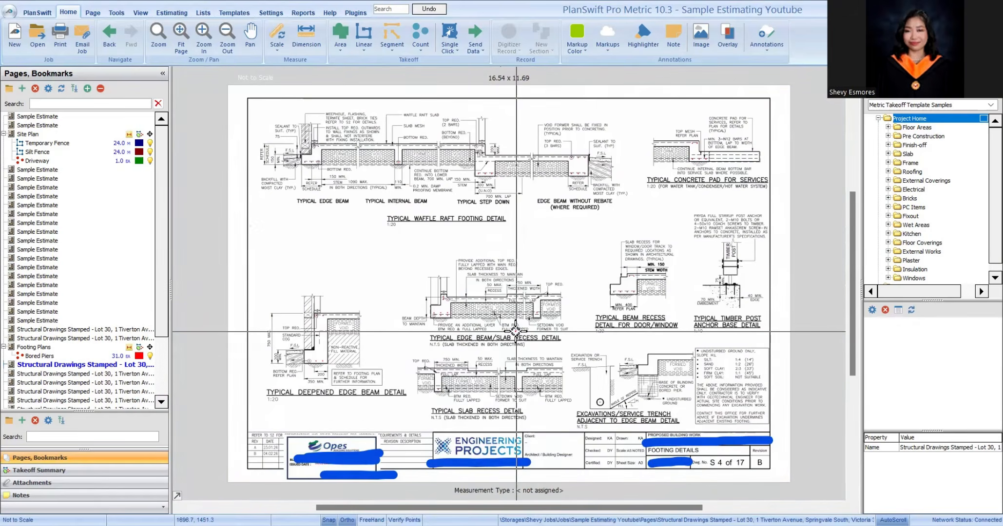
key("Page_Up")
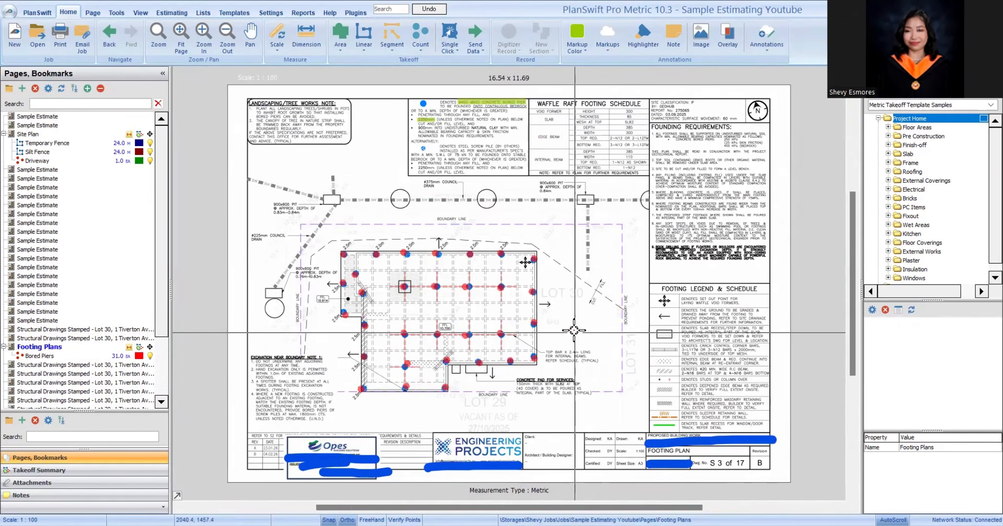
scroll(415, 317, "up", 5)
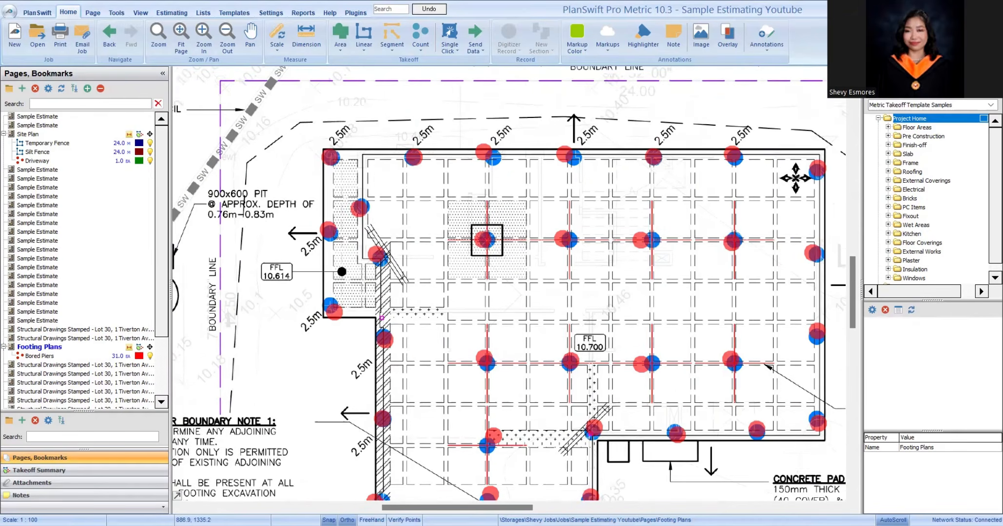
Step: Create a scaled circle count named Slab Ext Corners with length 0.5 and width 0.5 in the Footings and Piers folder
left_click(421, 37)
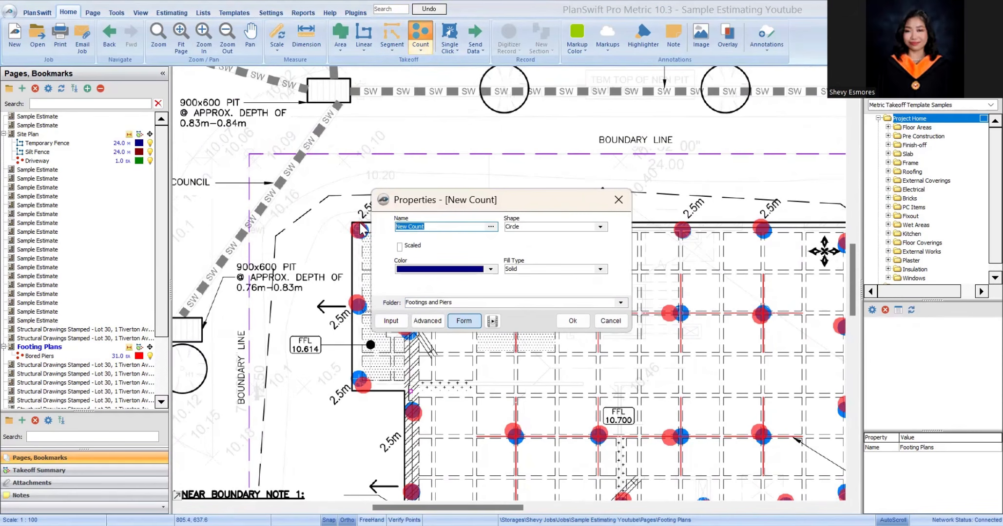
key("BackSpace")
left_click(399, 246)
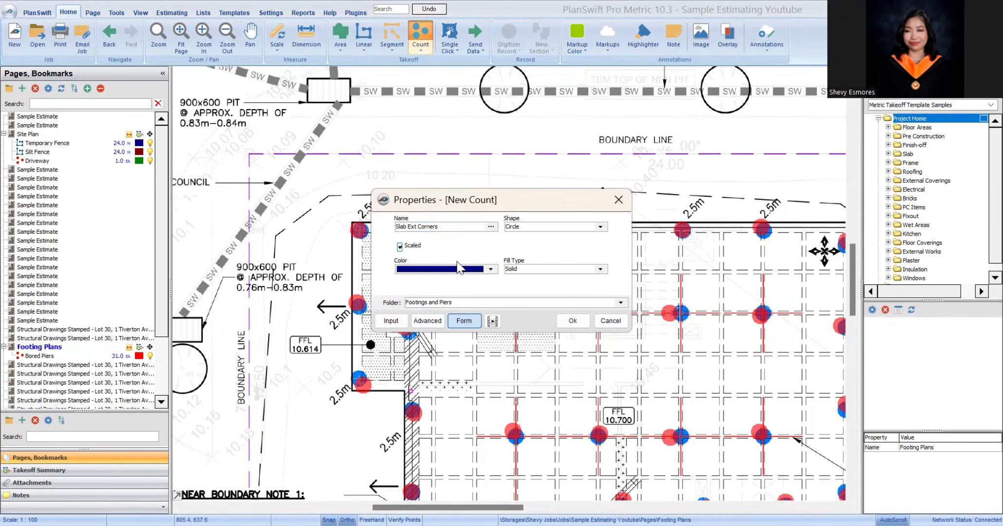
double_click(487, 246)
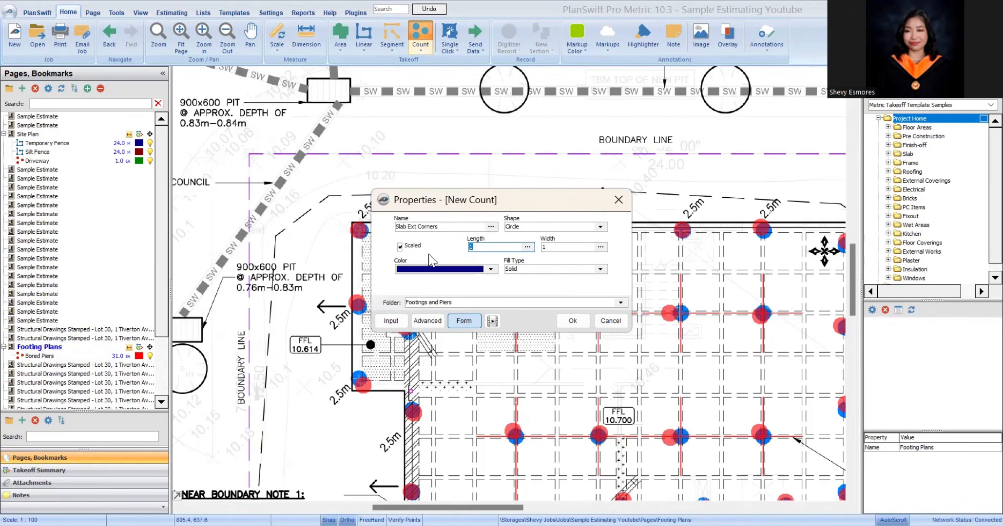
key("Tab")
type("0.")
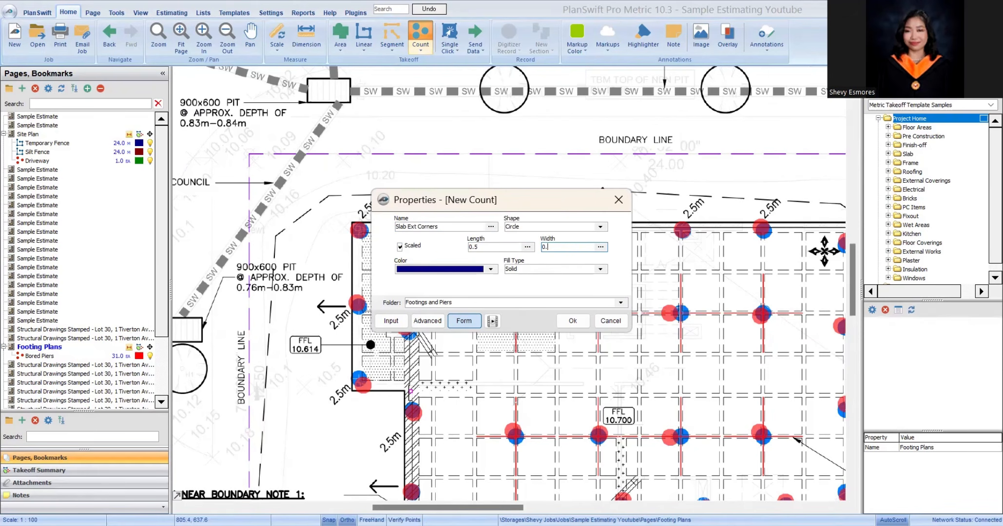
type("5")
left_click(567, 324)
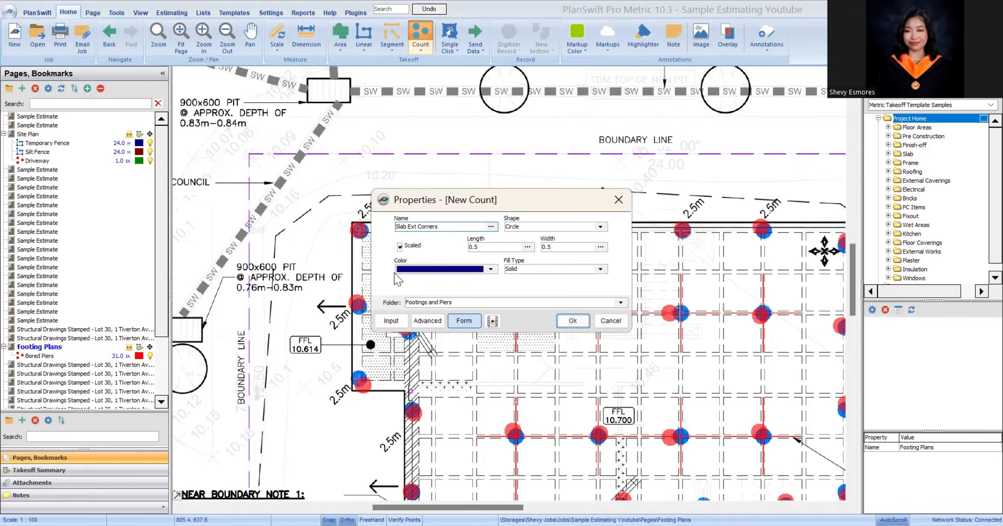
left_click(572, 321)
Step: Count the slab's six external corners around the outline on the footing plan
scroll(302, 252, "up", 3)
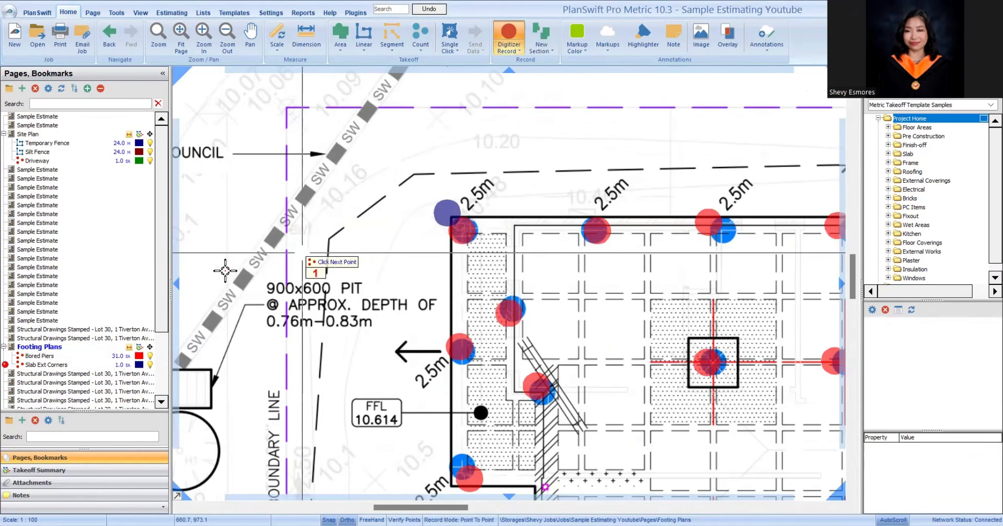
scroll(341, 229, "down", 3)
left_click(700, 223)
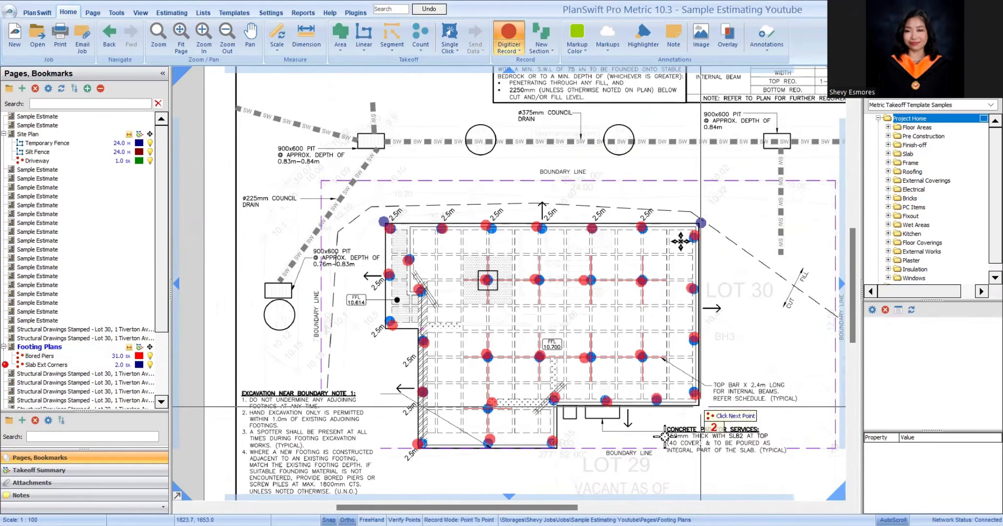
scroll(664, 436, "up", 3)
left_click(700, 407)
left_click(556, 450)
left_click(418, 444)
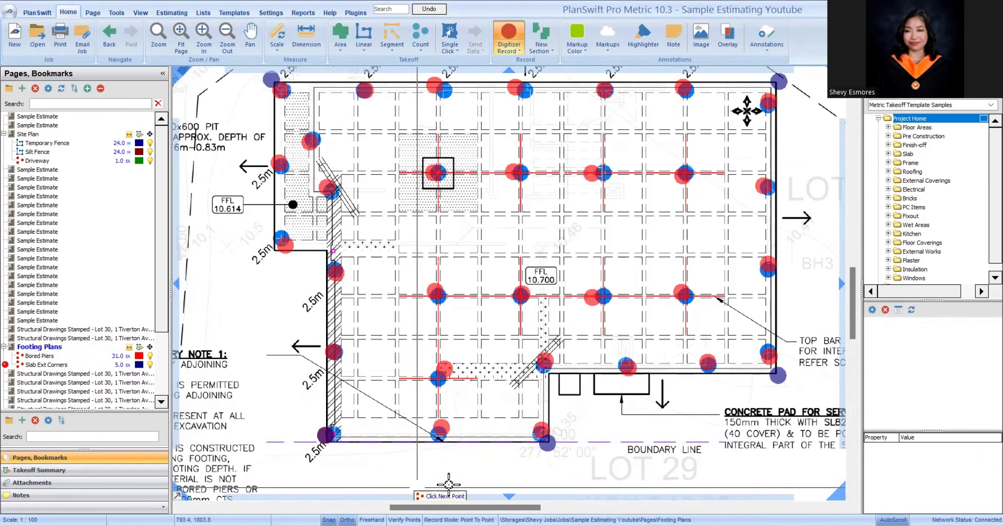
left_click(276, 252)
scroll(293, 243, "down", 3)
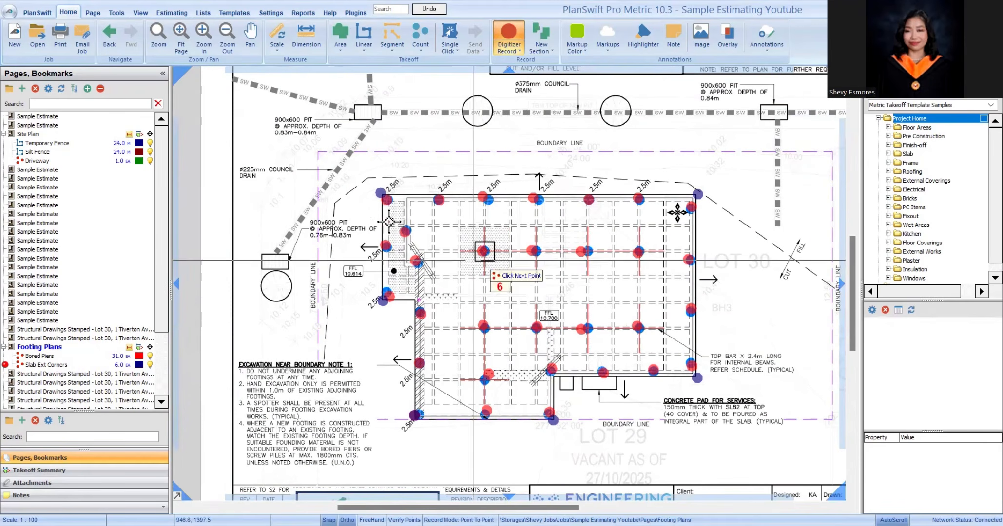
Step: Hide the Bored Piers markers on the plan and change the Slab Ext Corners colour to dark red
left_click(150, 355)
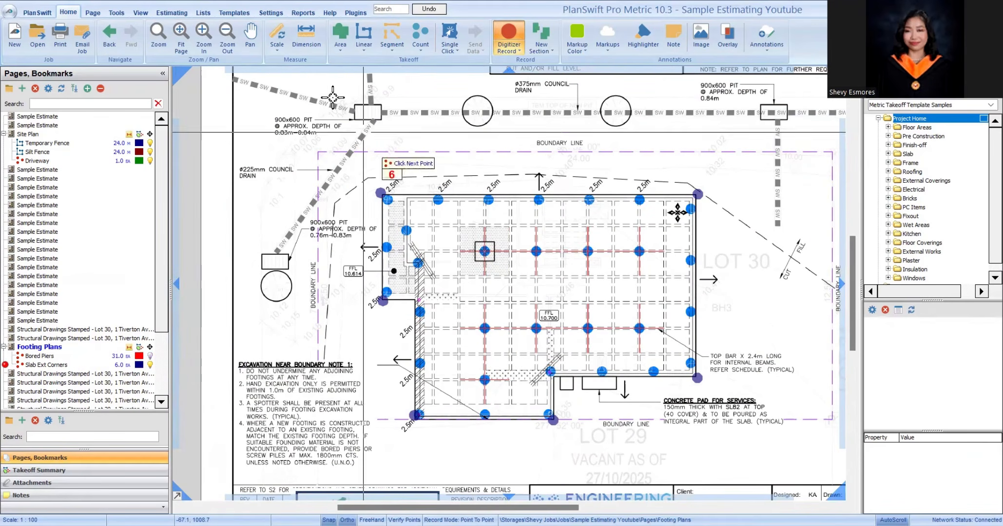
left_click(144, 365)
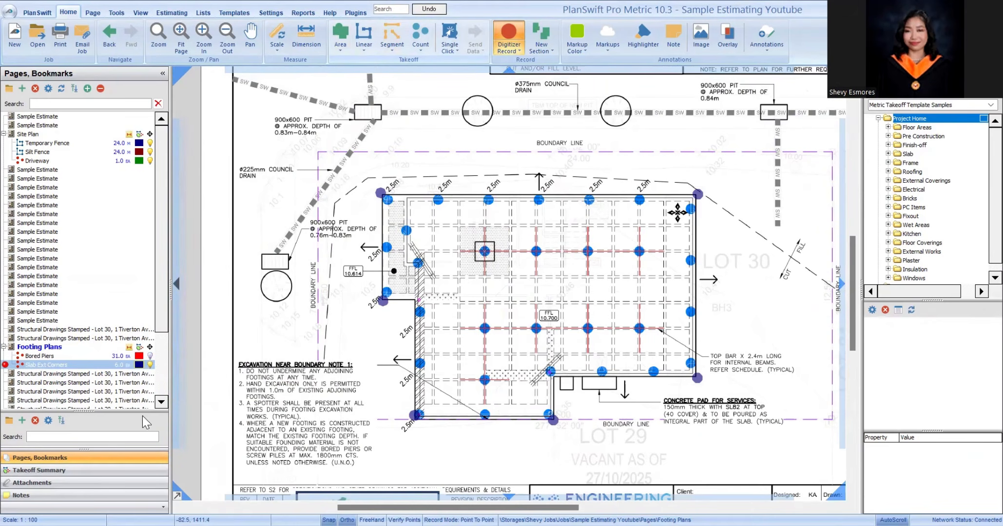
left_click(389, 270)
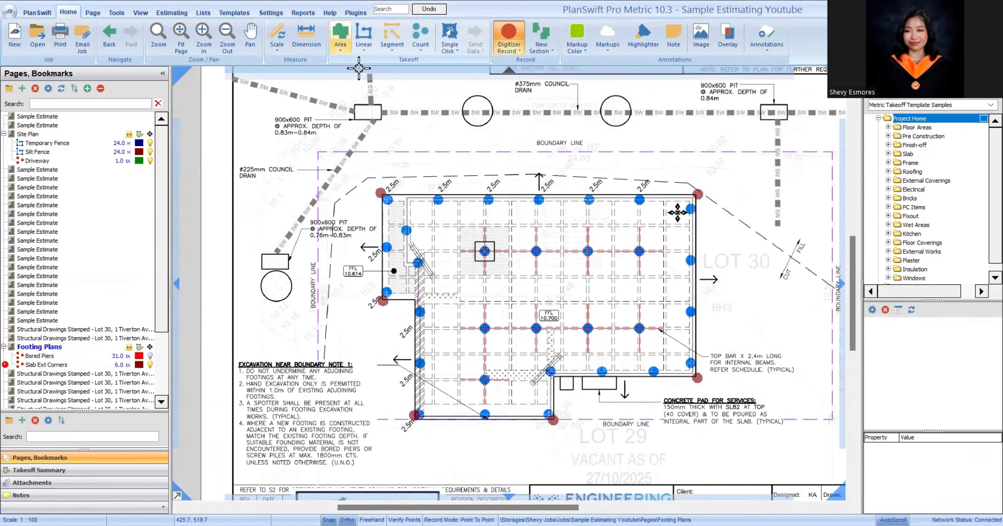
Step: Create a purple scaled circle count named Slab Int Corner with length 0.5 and width 0.5 in the Footings and Piers folder
left_click(420, 36)
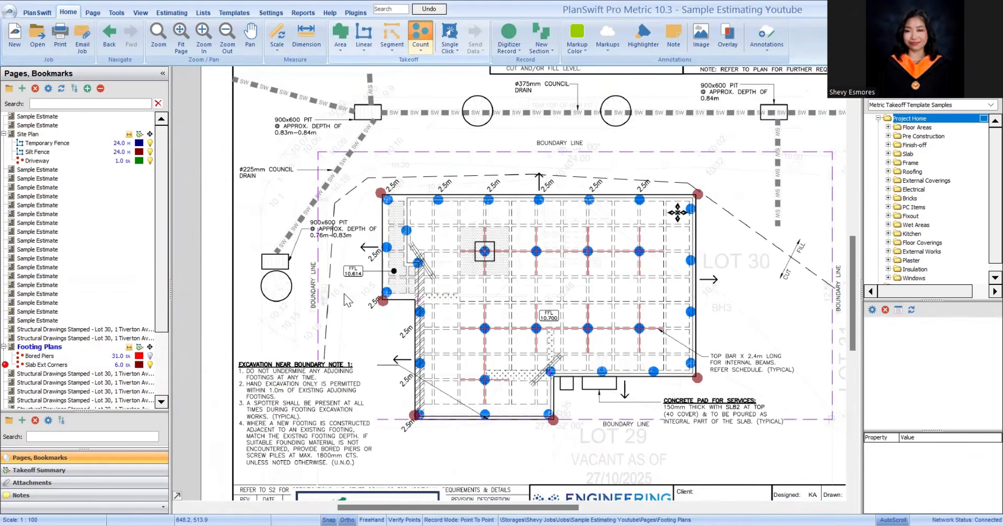
key("BackSpace")
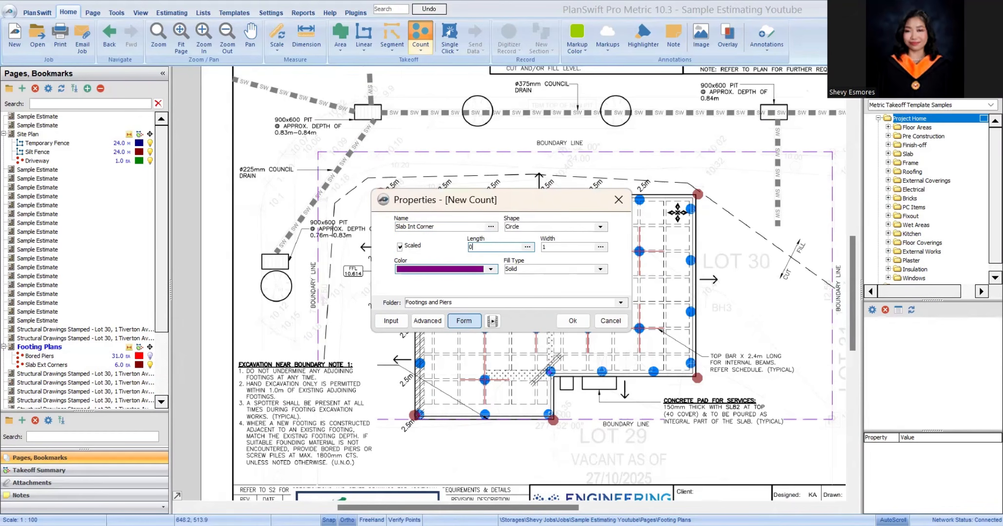
type("0.5")
key("Tab")
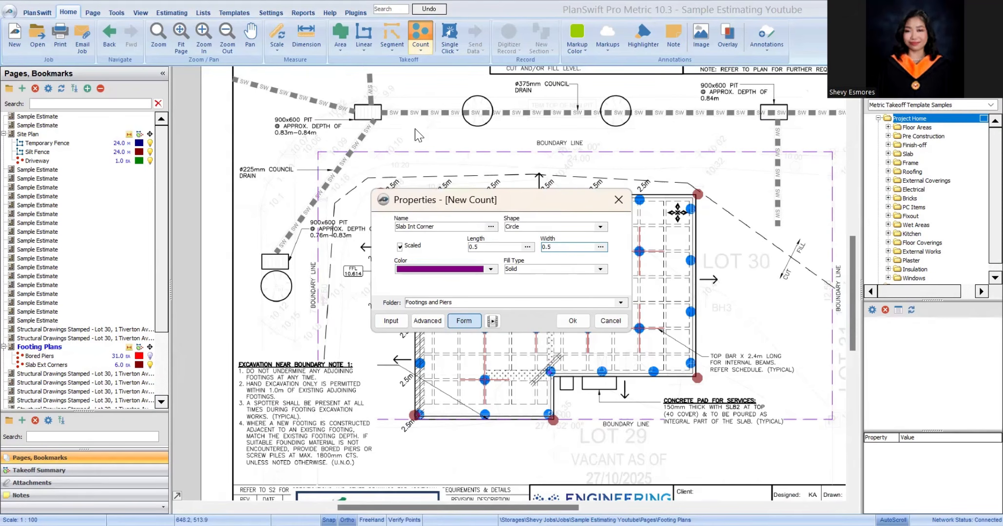
left_click(574, 323)
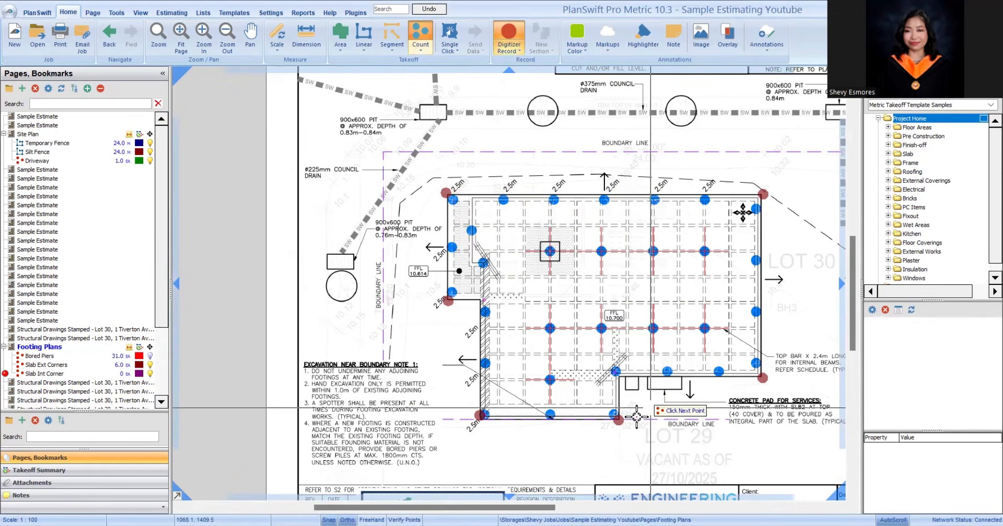
Step: Count the slab's two internal corners, at the lower step in the outline and beside the dotted recess, and finish the count
scroll(567, 380, "up", 3)
scroll(637, 383, "up", 2)
left_click(605, 309)
scroll(606, 309, "down", 5)
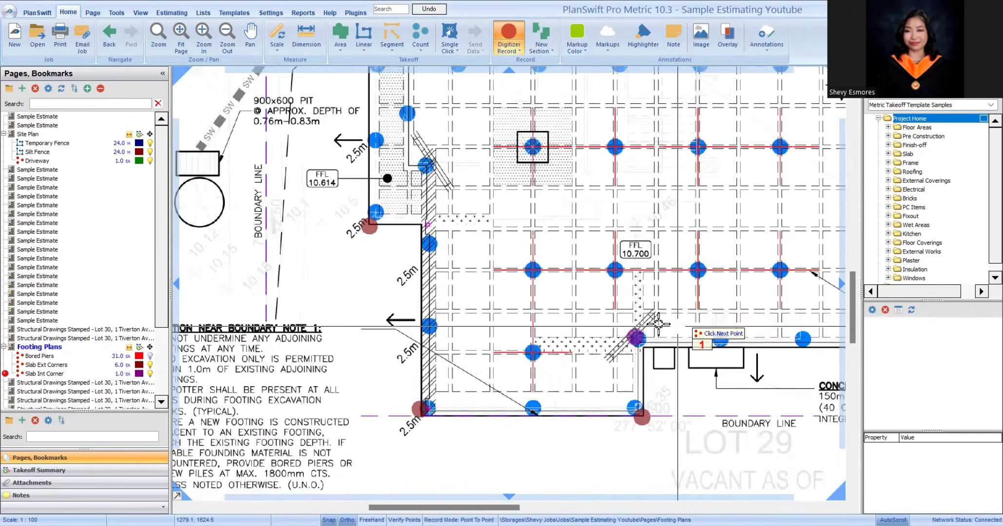
scroll(514, 202, "up", 2)
left_click(535, 268)
scroll(560, 279, "up", 2)
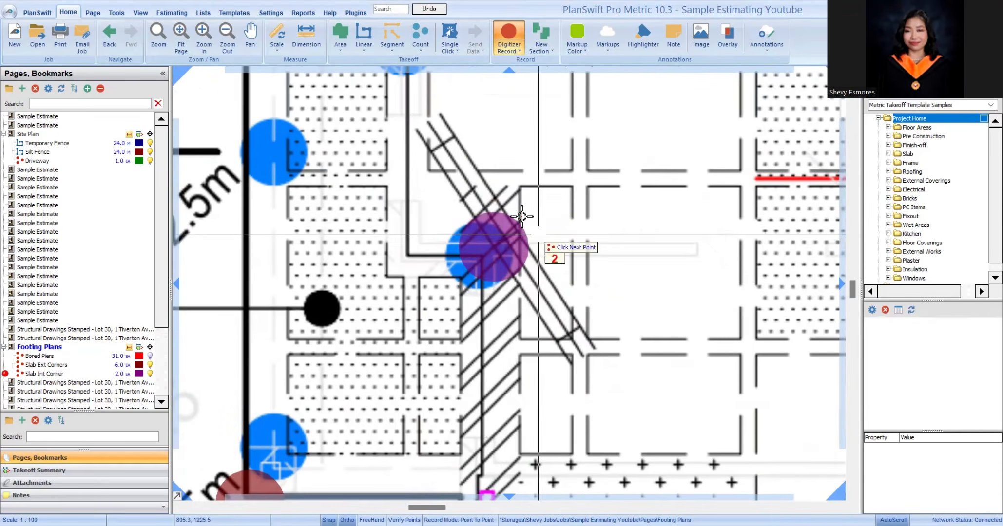
scroll(419, 244, "down", 4)
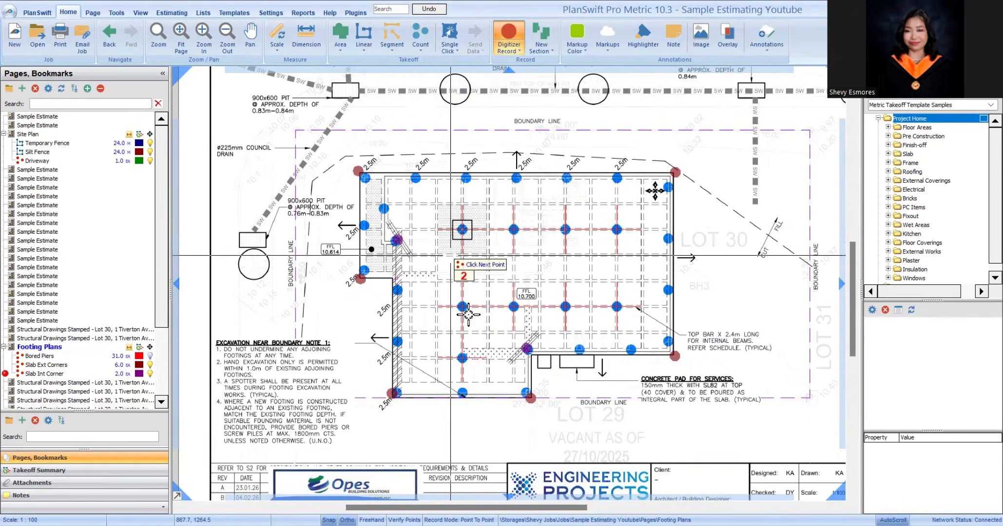
scroll(417, 293, "up", 2)
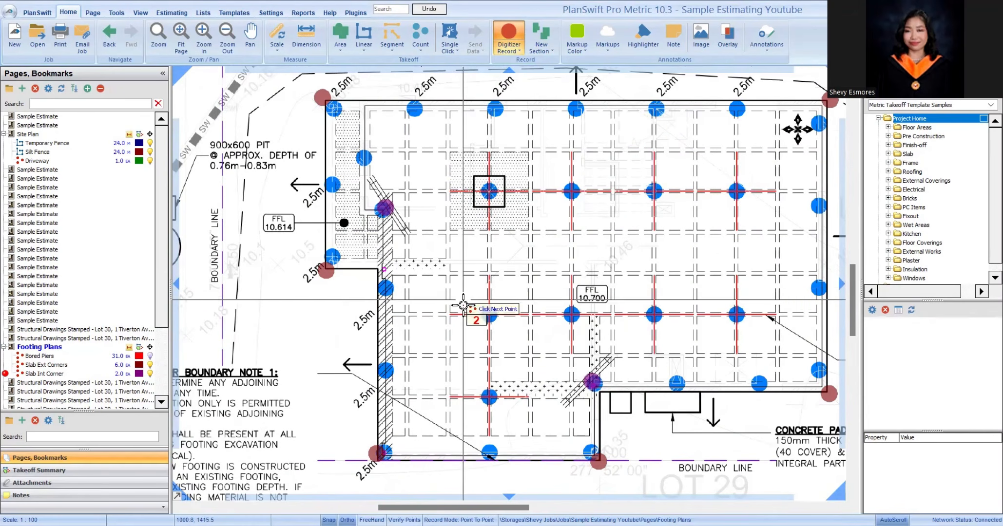
scroll(446, 305, "down", 4)
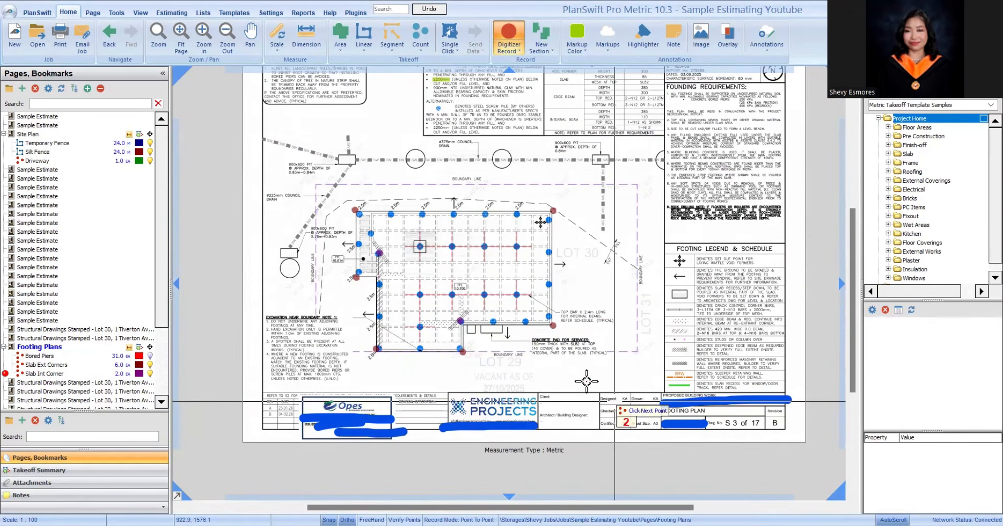
key("Escape")
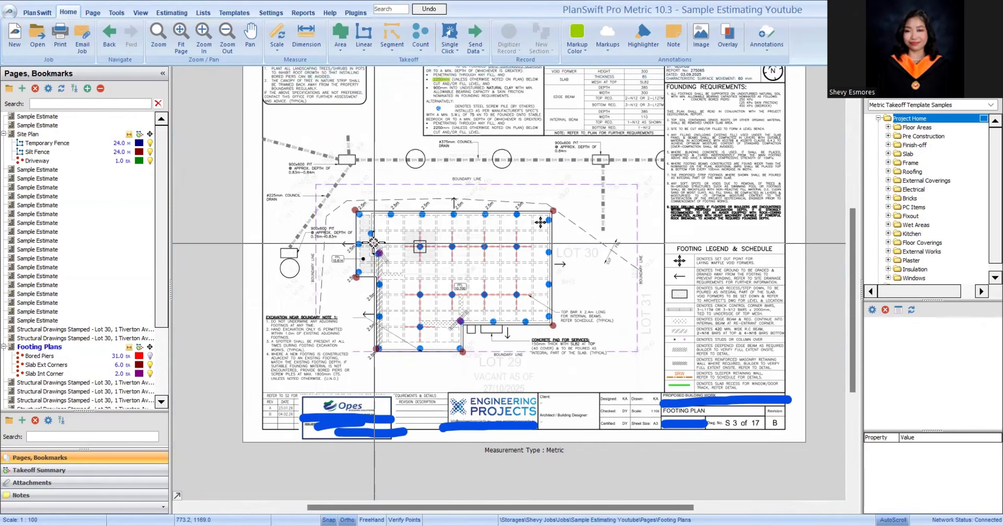
scroll(373, 242, "up", 3)
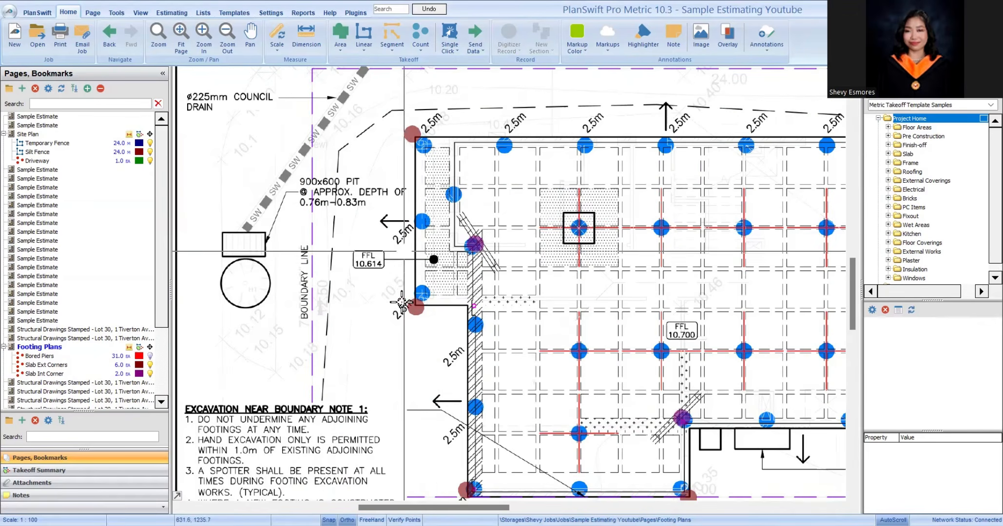
scroll(395, 118, "up", 3)
left_click(227, 39)
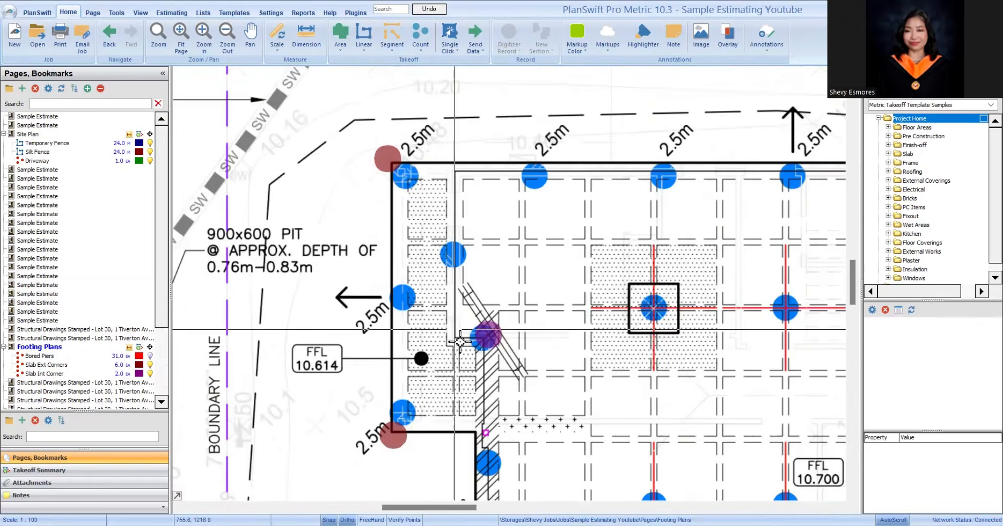
left_click(341, 39)
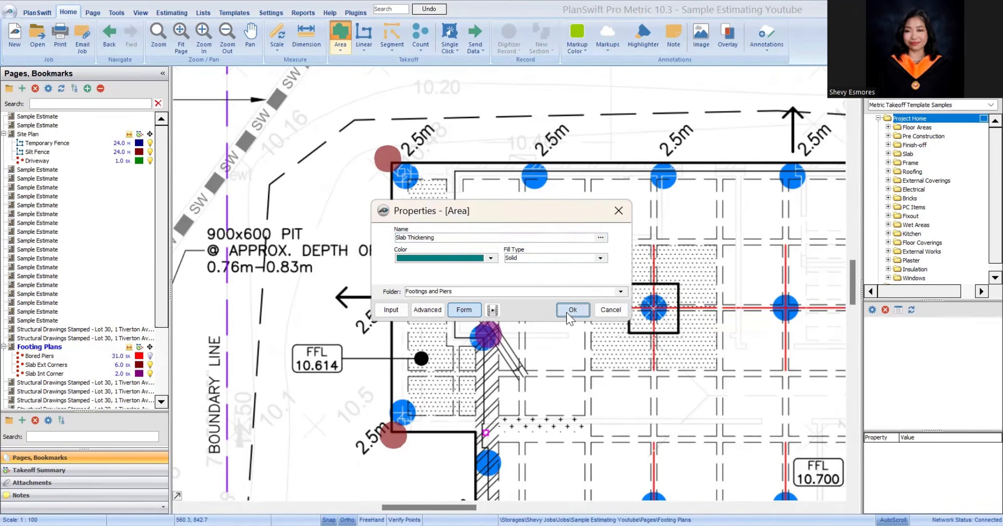
left_click(619, 212)
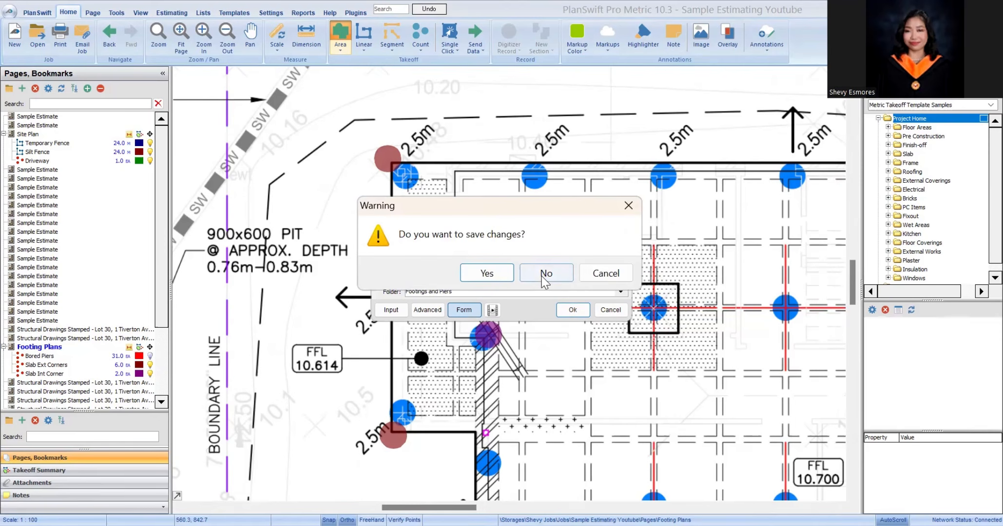
left_click(540, 274)
Step: Create a top-level takeoff folder named Waffle Slab and move Slab Ext Corners and Slab Int Corner into it
left_click(39, 470)
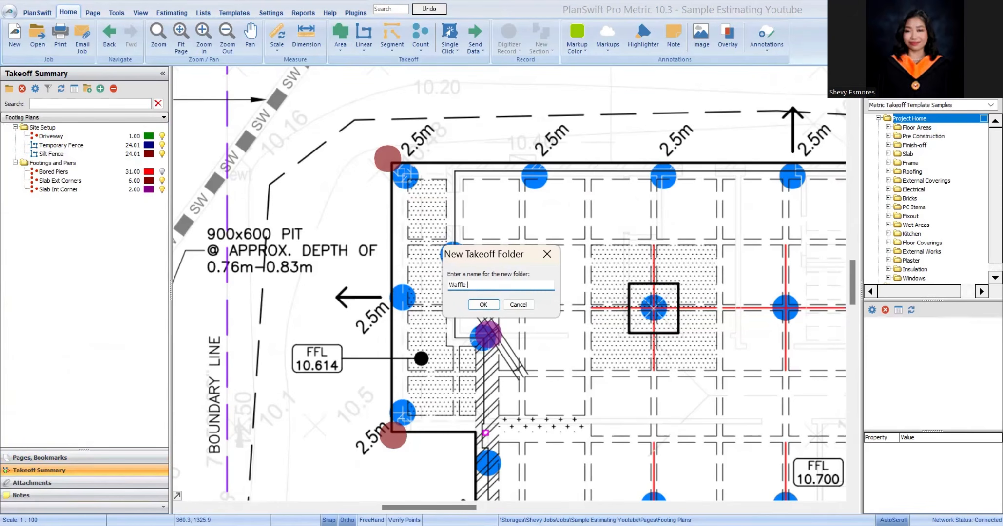
key("Return")
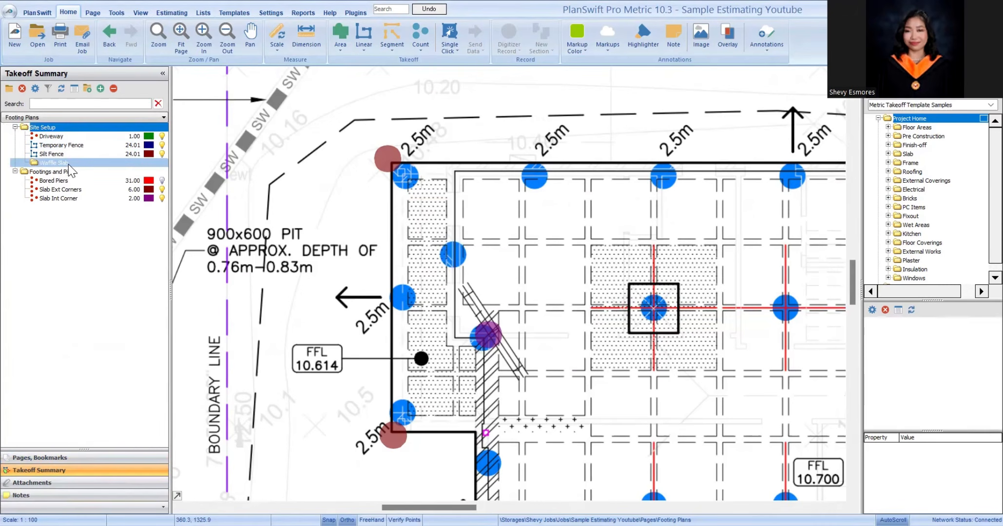
left_click_drag(57, 176, 56, 178)
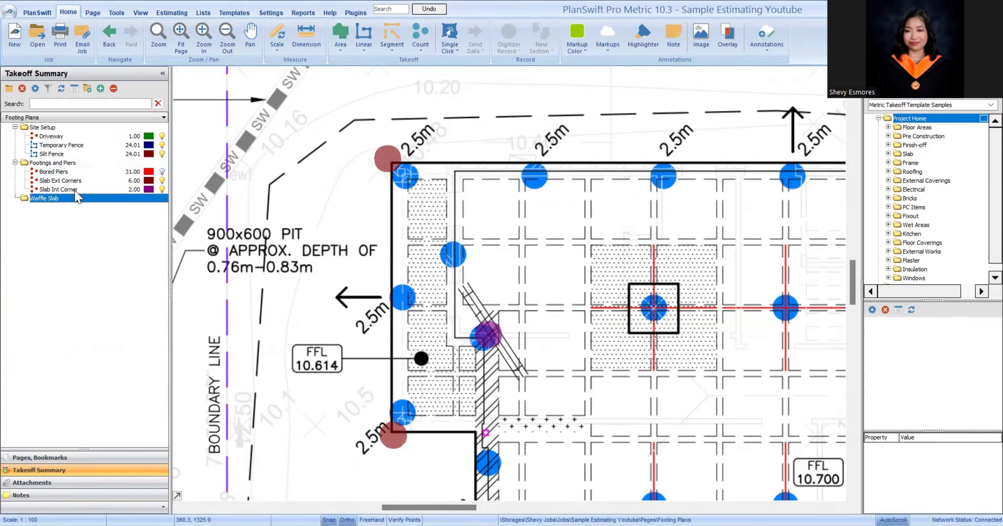
left_click(76, 189)
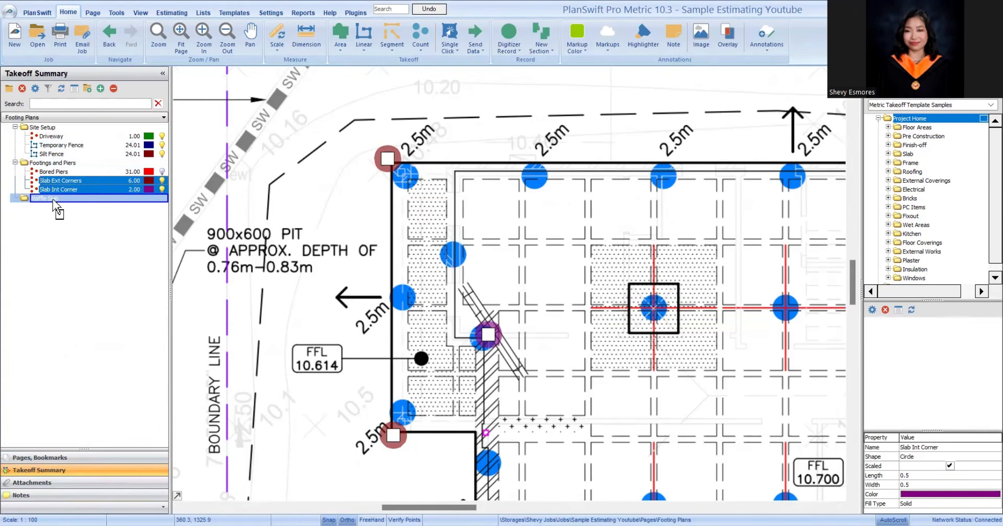
left_click_drag(50, 200, 49, 198)
left_click(68, 458)
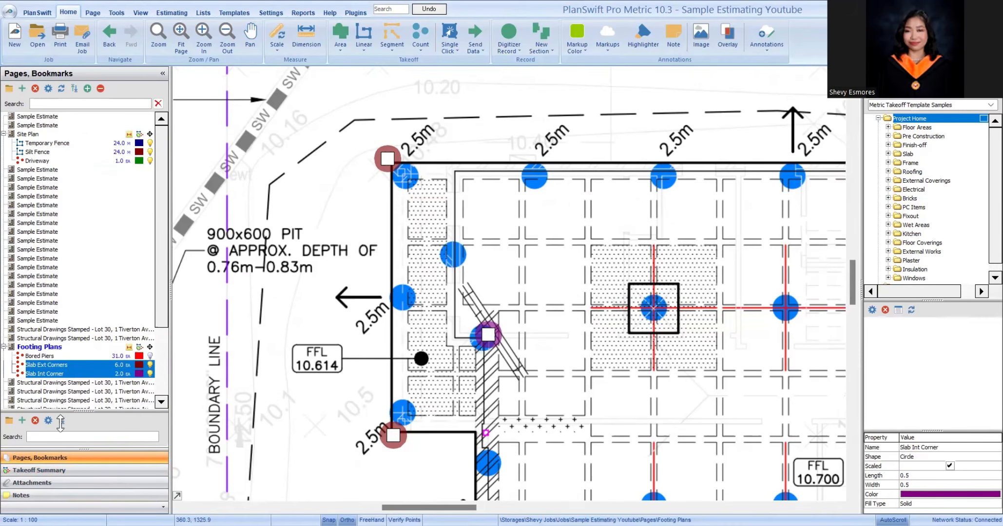
Step: Create a red, solid-filled area takeoff named Slab Thickening in the Waffle Slab folder
left_click_drag(449, 263, 396, 256)
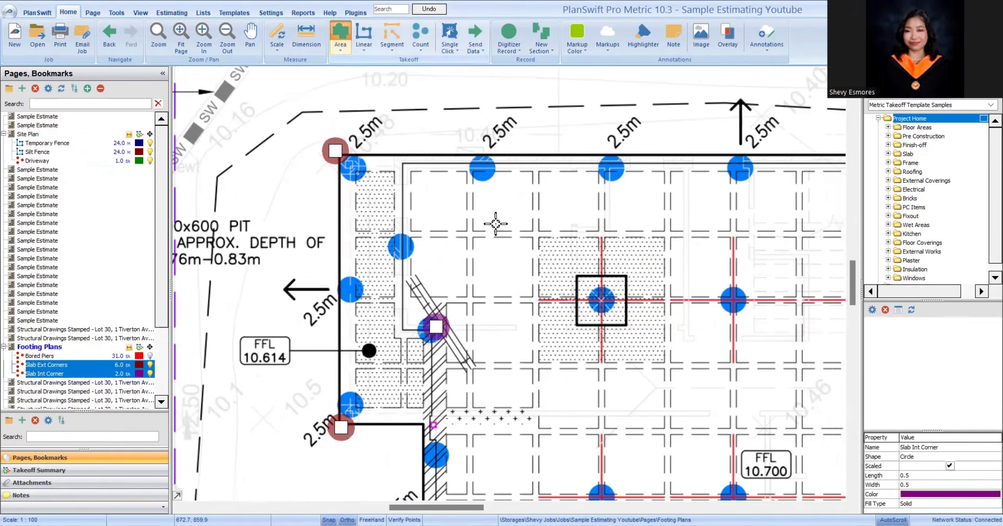
left_click(621, 292)
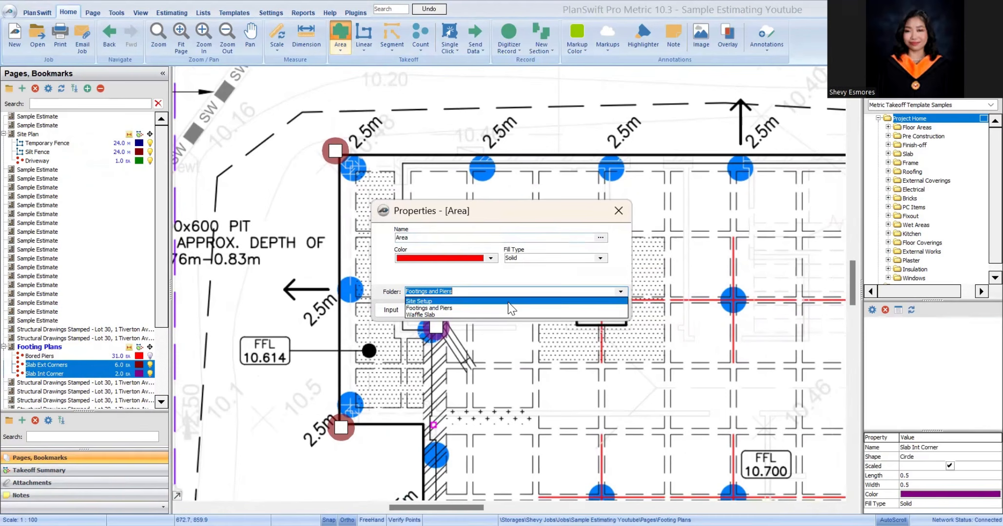
left_click(434, 315)
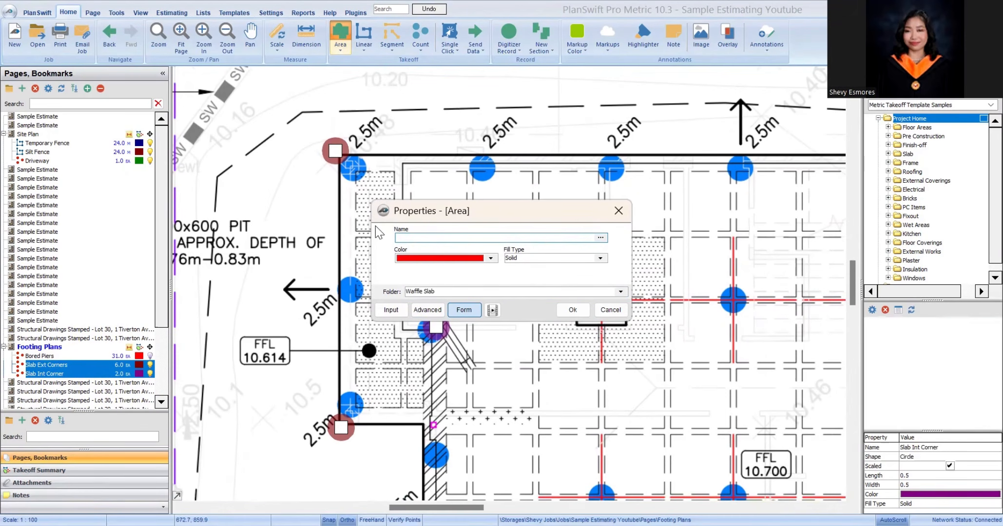
type("slab T")
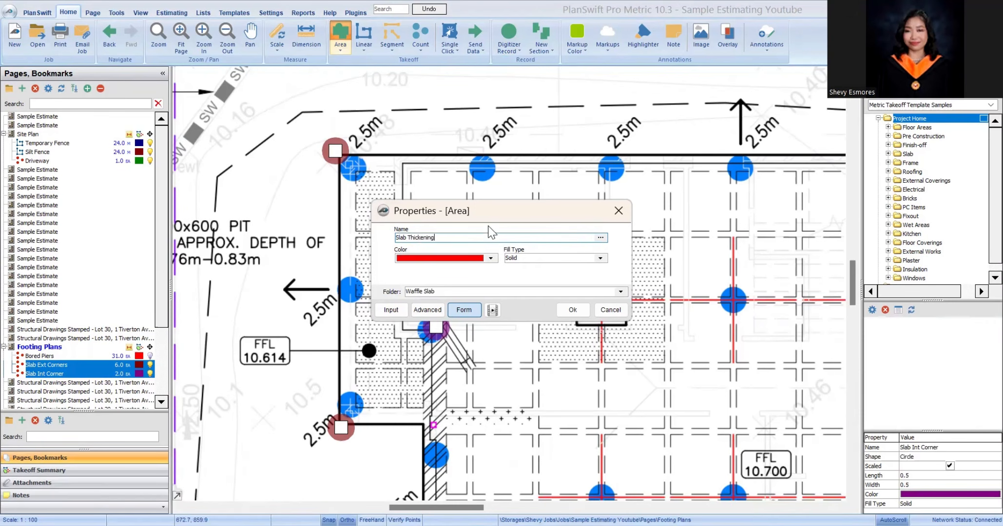
left_click(568, 311)
Step: Trace the L-shaped dotted region inside the slab's upper-left corner as a Slab Thickening area of about 3.8 sq m
scroll(374, 163, "up", 6)
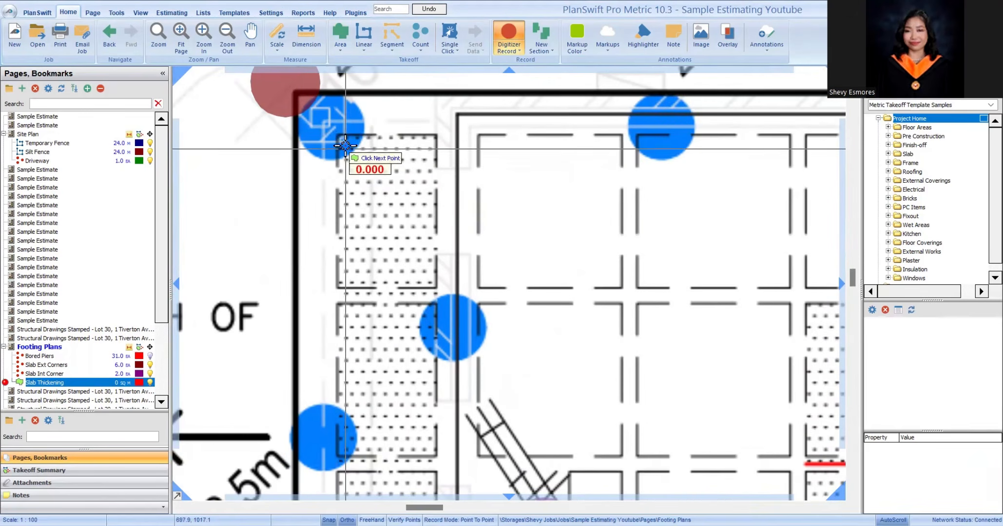
scroll(335, 124, "down", 5)
scroll(384, 264, "up", 4)
scroll(383, 264, "down", 5)
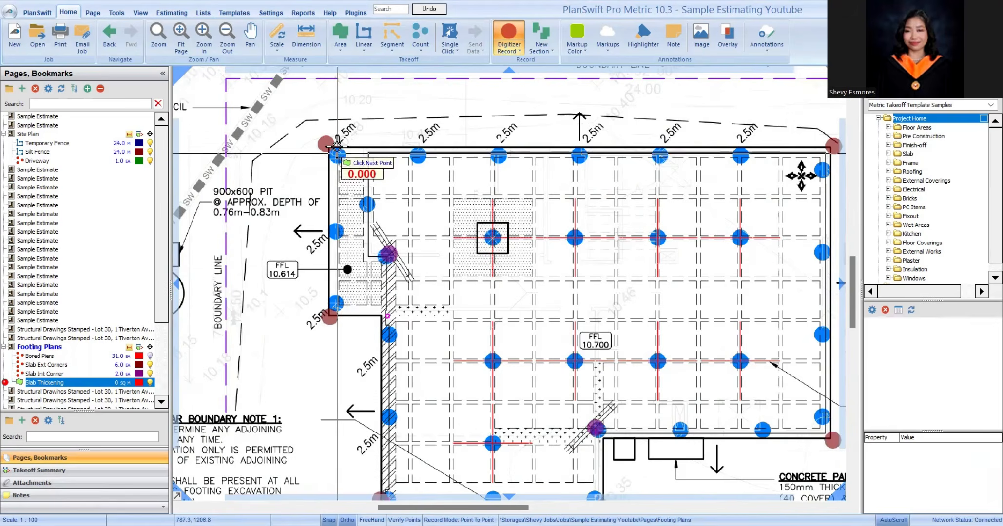
scroll(314, 146, "up", 5)
left_click(304, 139)
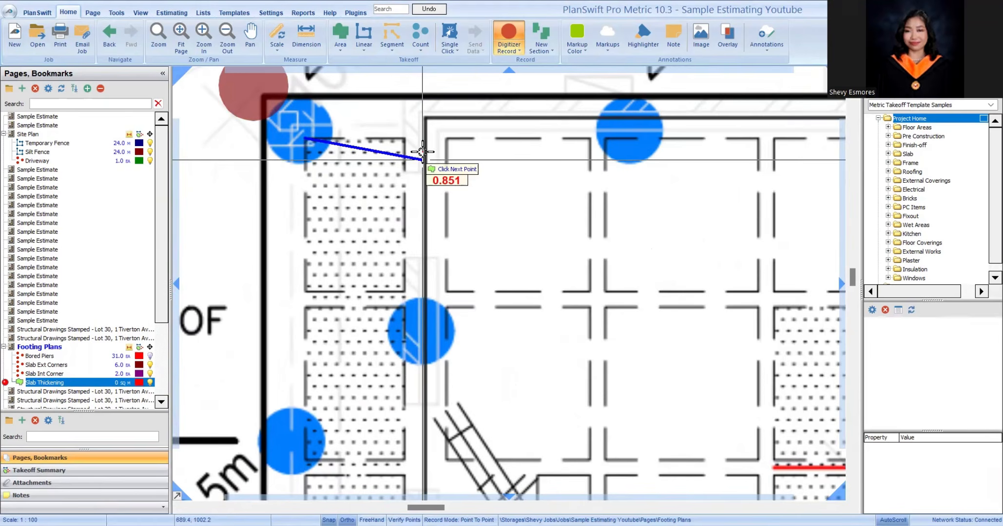
left_click(404, 139)
scroll(412, 127, "down", 5)
scroll(414, 280, "up", 3)
left_click(388, 150)
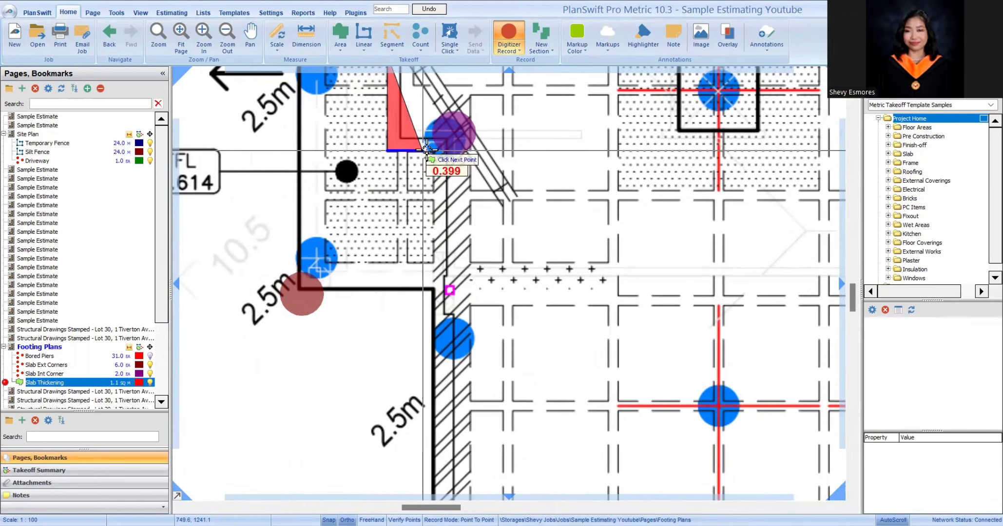
left_click(437, 149)
left_click(437, 264)
scroll(323, 261, "down", 5)
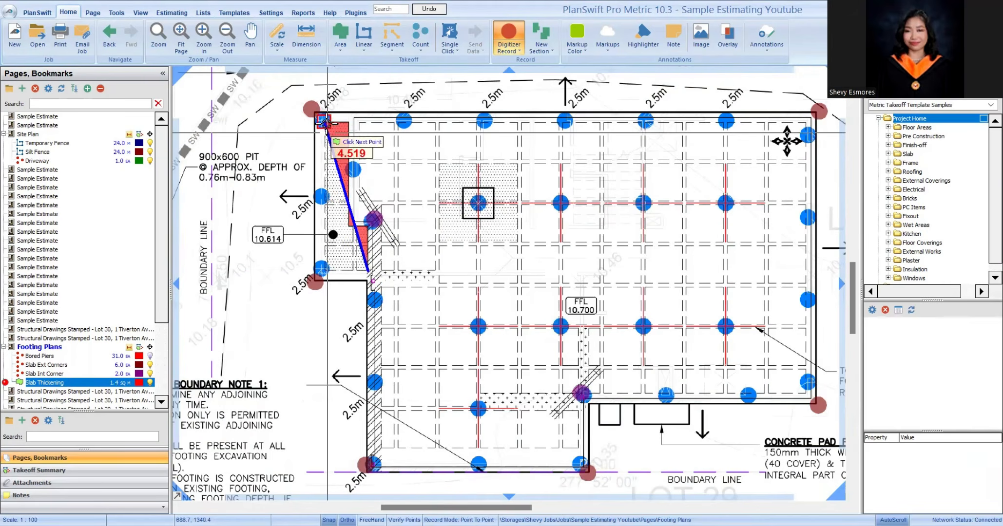
scroll(327, 293, "up", 5)
left_click(268, 396)
scroll(298, 282, "down", 4)
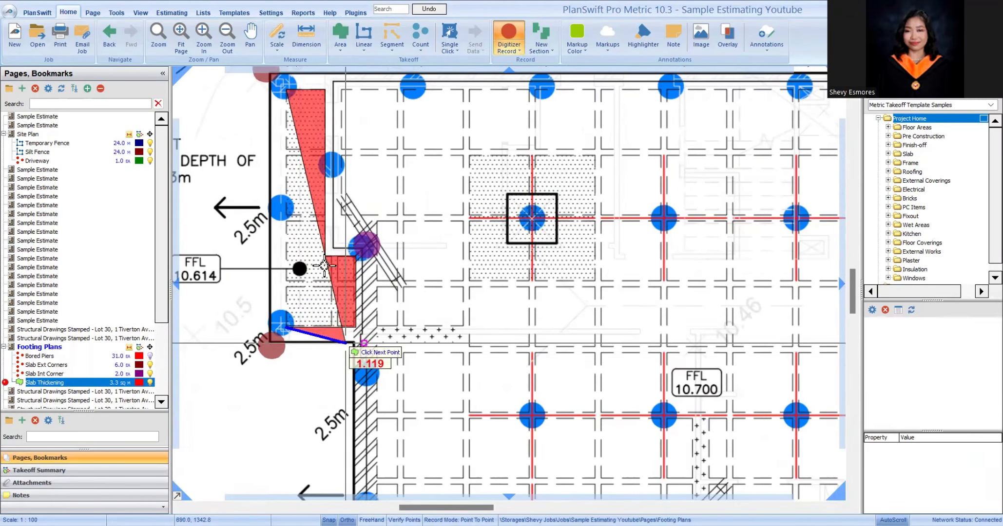
key("Escape")
Step: Add the square dotted region around the boxed pier to the Slab Thickening area as a second section
left_click_drag(306, 235, 268, 243)
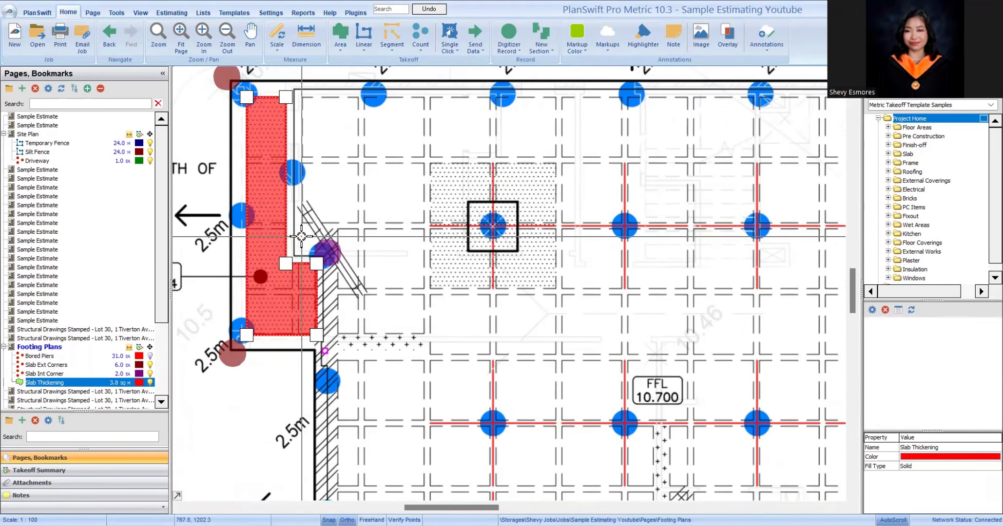
key("r")
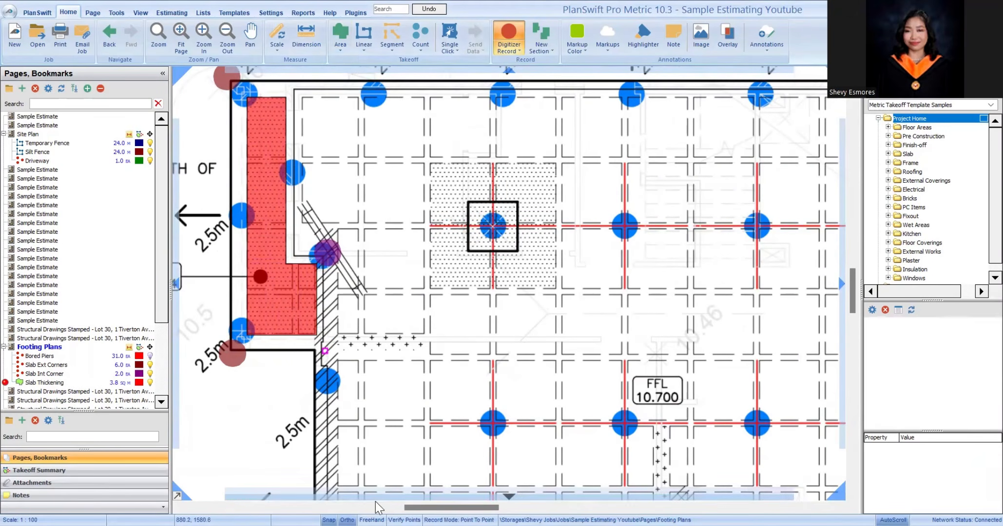
scroll(436, 168, "up", 2)
left_click(424, 169)
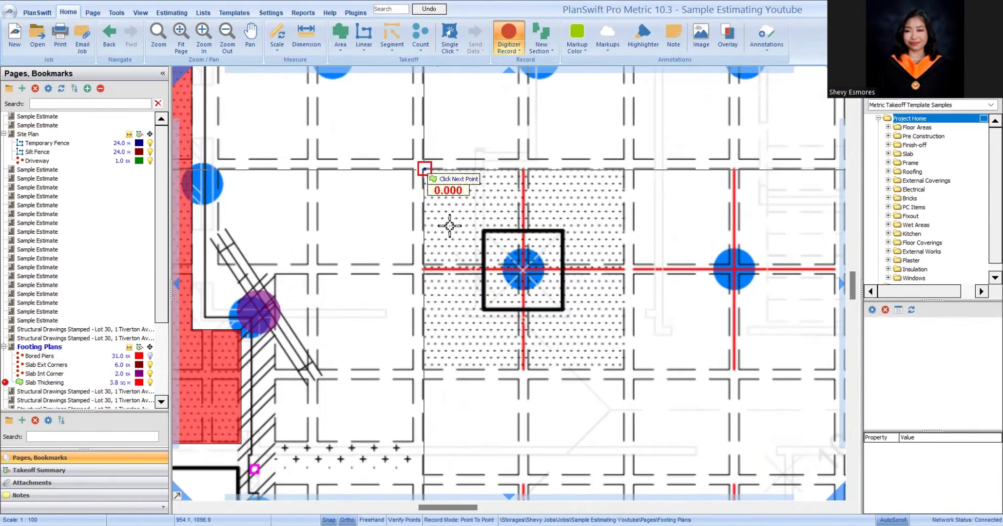
left_click(424, 369)
left_click(624, 369)
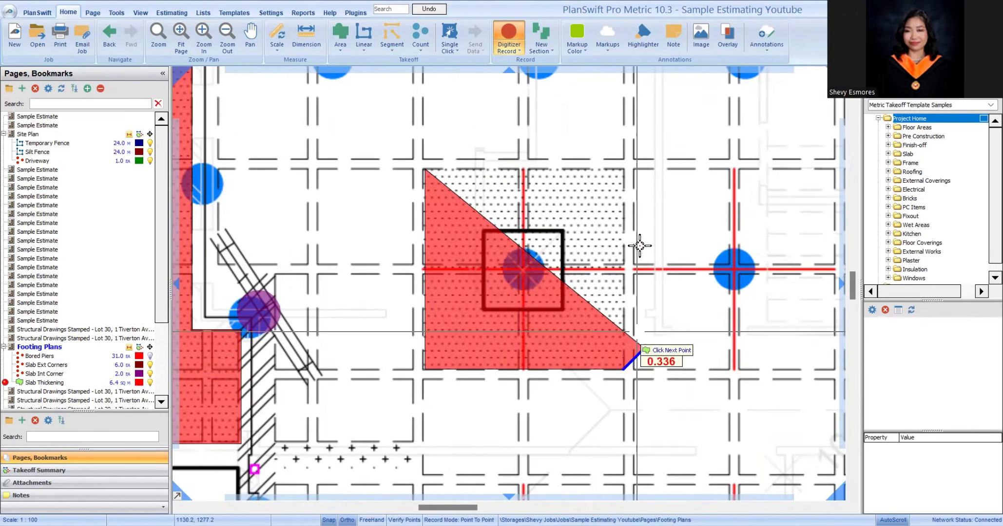
left_click(623, 169)
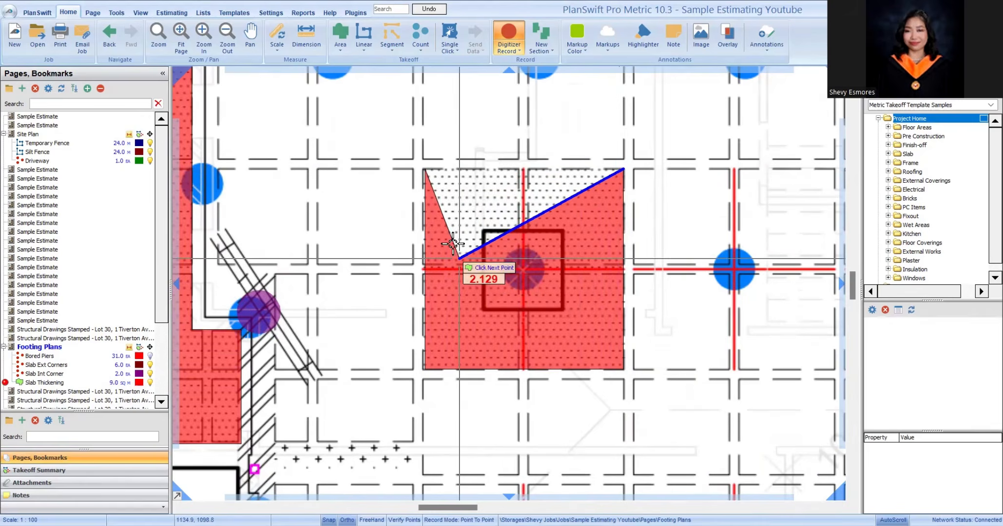
scroll(458, 234, "down", 5)
key("Escape")
scroll(501, 389, "up", 3)
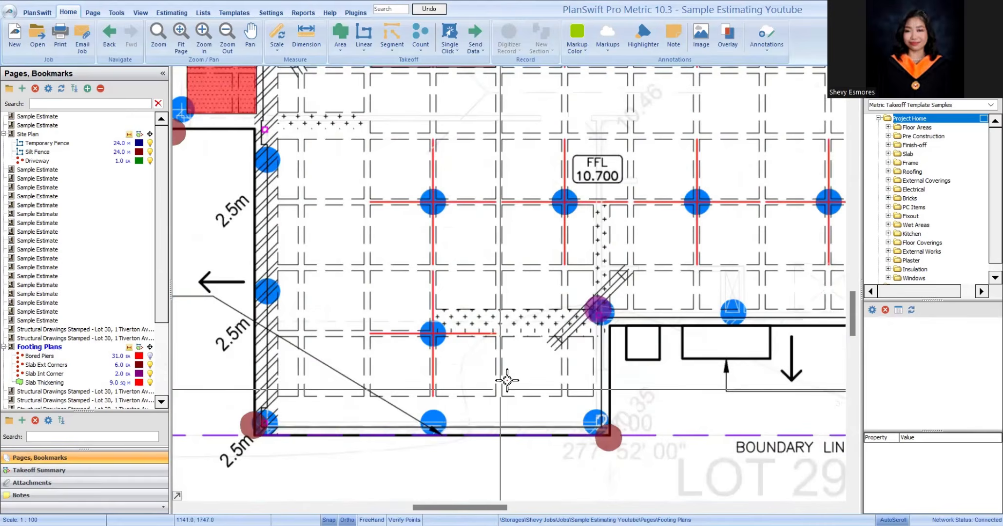
Step: Compare the symbols in the footing legend with the dotted and hatched regions on the slab plan
scroll(428, 313, "down", 4)
scroll(732, 319, "up", 2)
left_click_drag(650, 373, 575, 399)
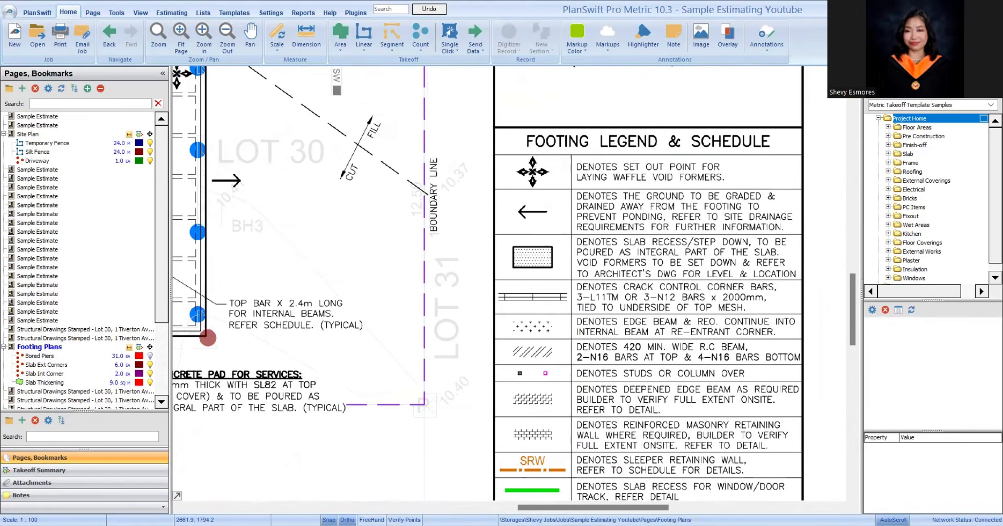
scroll(356, 208, "down", 3)
scroll(355, 209, "up", 3)
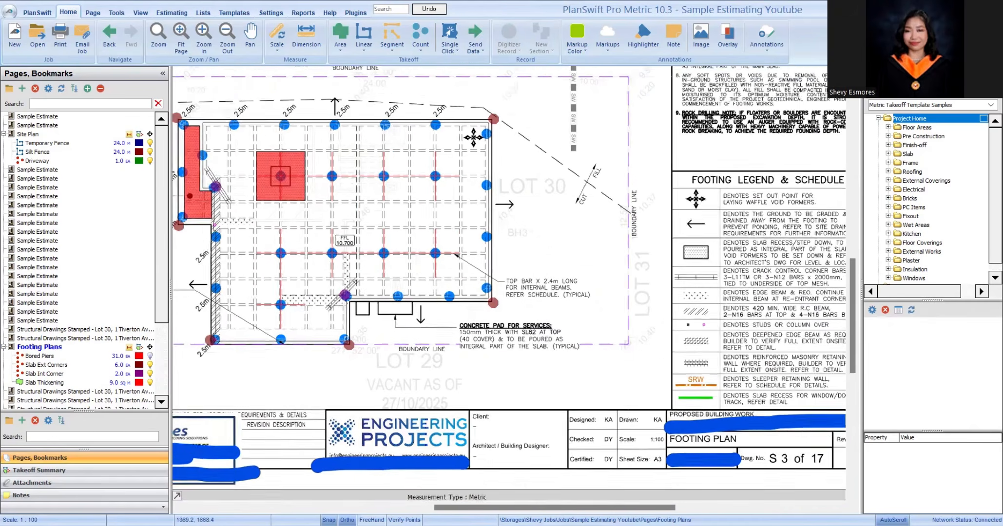
left_click_drag(466, 343, 520, 309)
left_click_drag(731, 87, 717, 129)
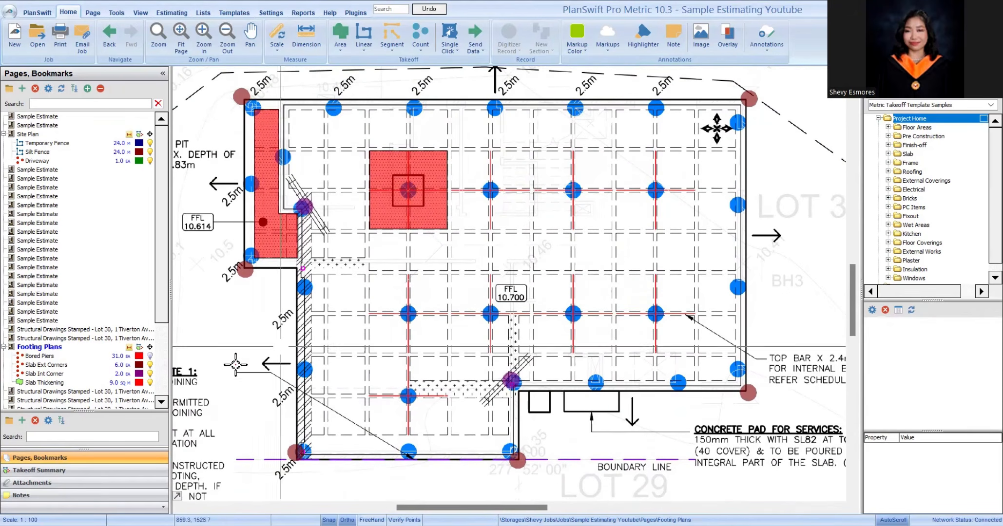
scroll(322, 414, "up", 2)
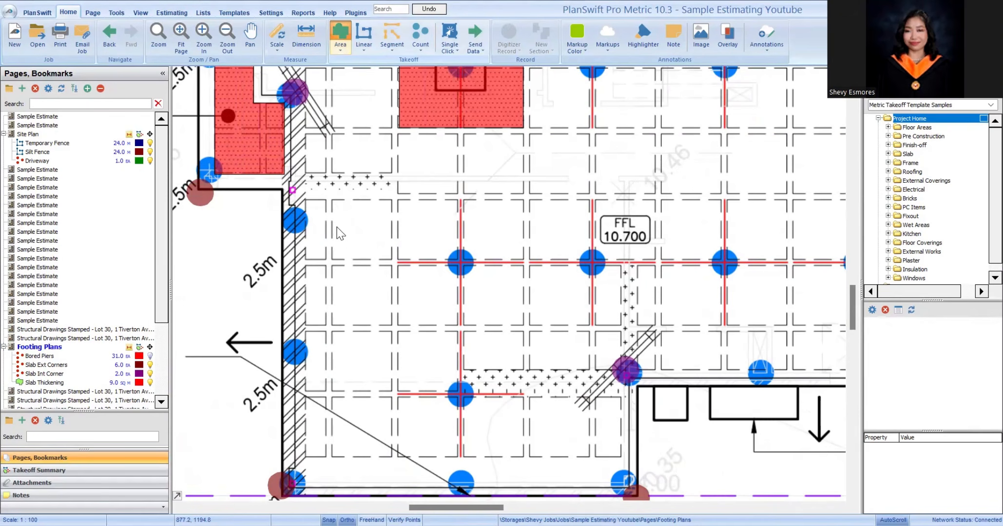
Step: Add the narrow vertical strip beside the hatched edge beam in the slab's lower-left part to Slab Thickening, about 1.7 sq m
key("Escape")
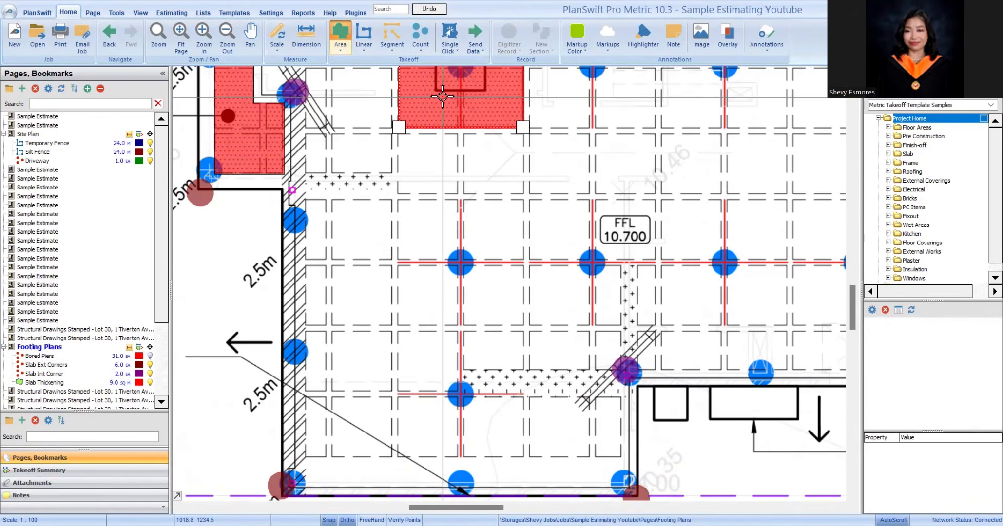
left_click(442, 96)
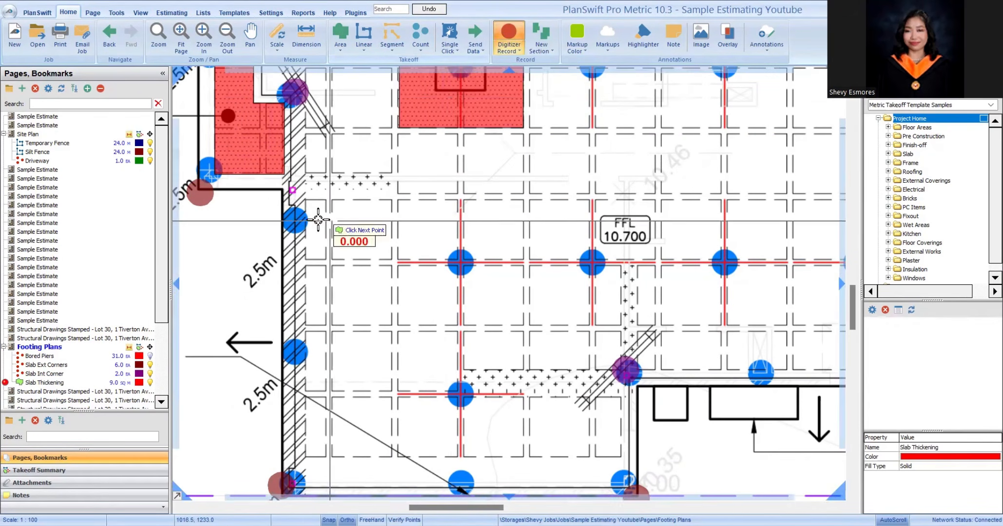
scroll(317, 221, "up", 2)
left_click(285, 166)
left_click(338, 168)
scroll(340, 171, "down", 2)
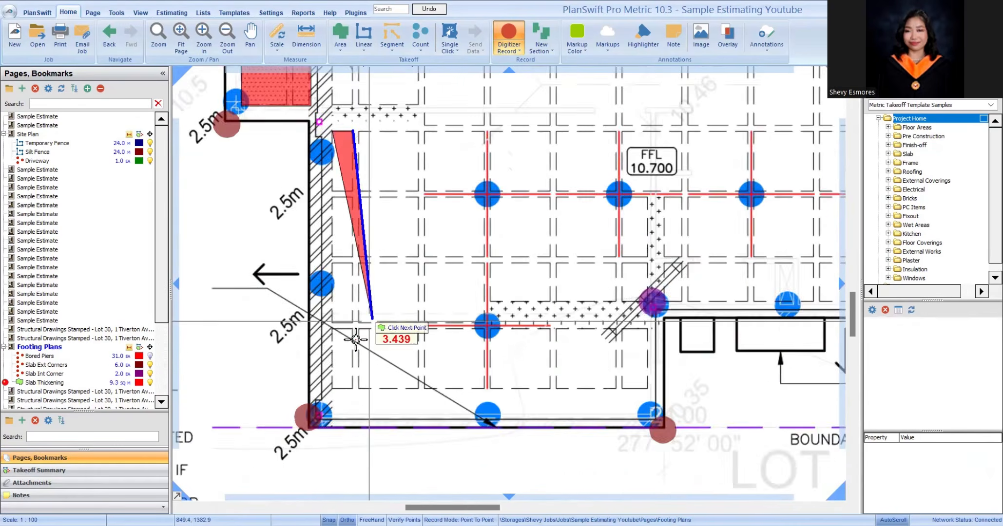
scroll(357, 346, "up", 2)
left_click(362, 358)
scroll(310, 356, "down", 3)
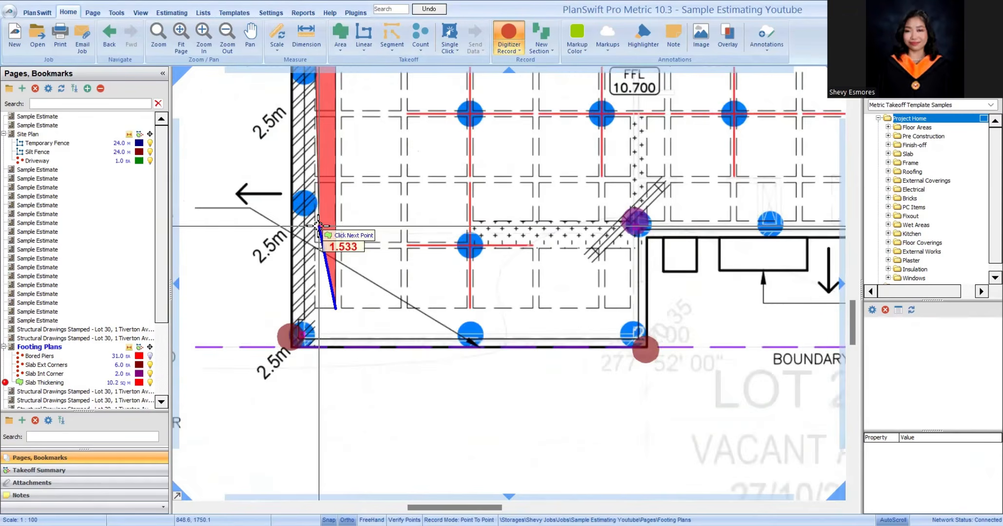
scroll(326, 252, "up", 2)
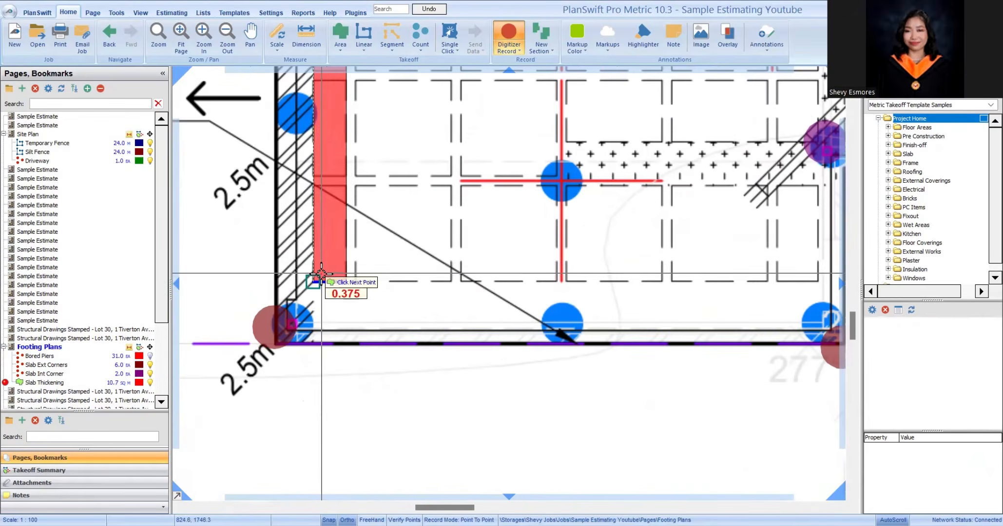
left_click(315, 279)
scroll(314, 254, "down", 2)
key("Escape")
Step: Inspect the slab plan and footing notes for any remaining thickening regions
scroll(383, 200, "down", 2)
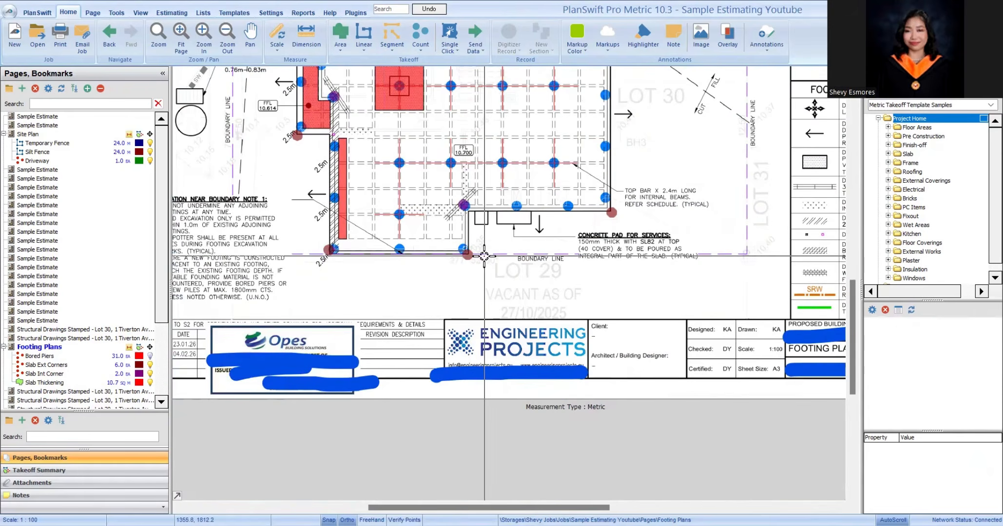
scroll(475, 196, "up", 4)
scroll(485, 280, "down", 3)
scroll(555, 266, "up", 2)
left_click_drag(651, 73, 701, 144)
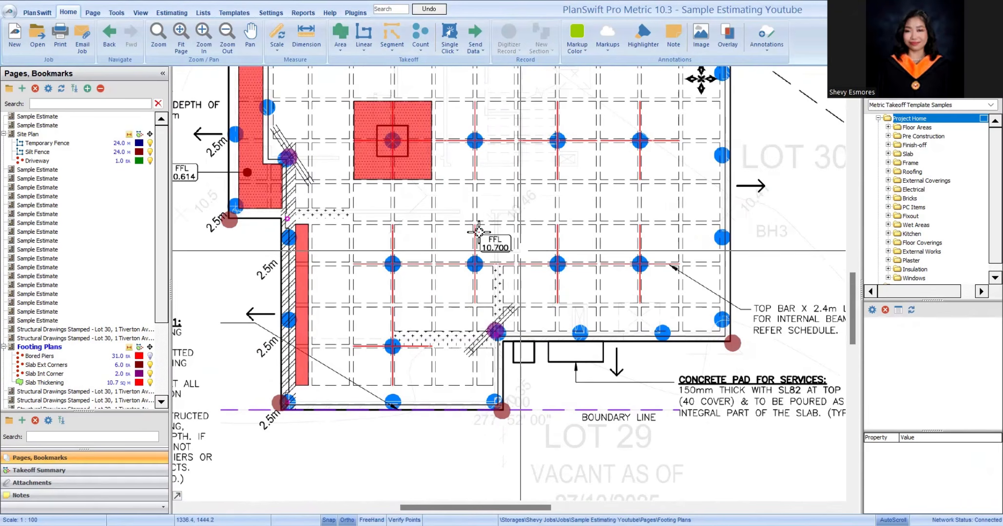
scroll(502, 241, "down", 3)
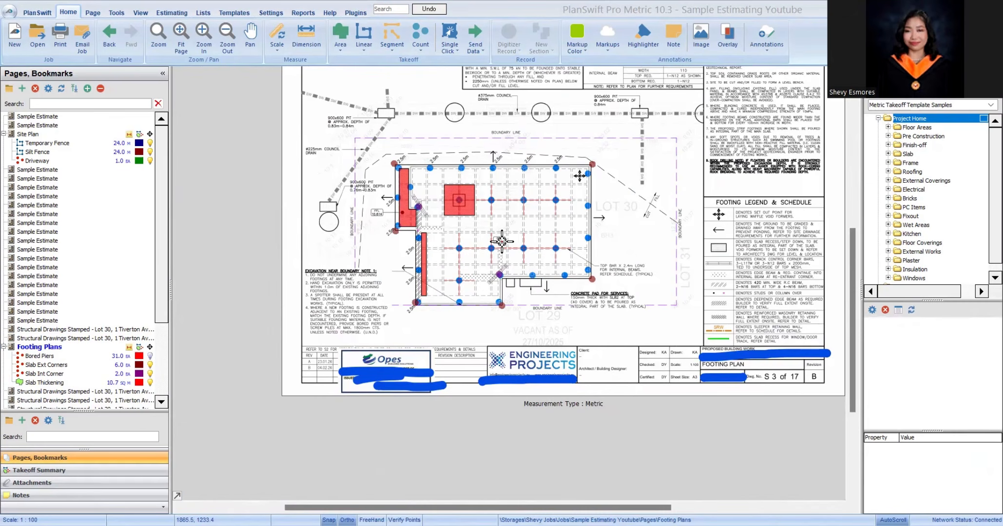
left_click(713, 172)
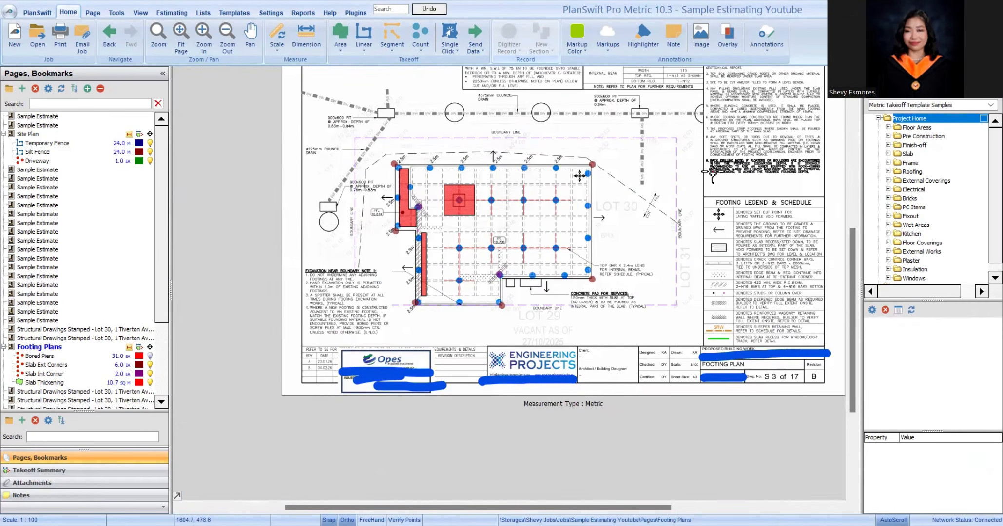
scroll(449, 330, "up", 3)
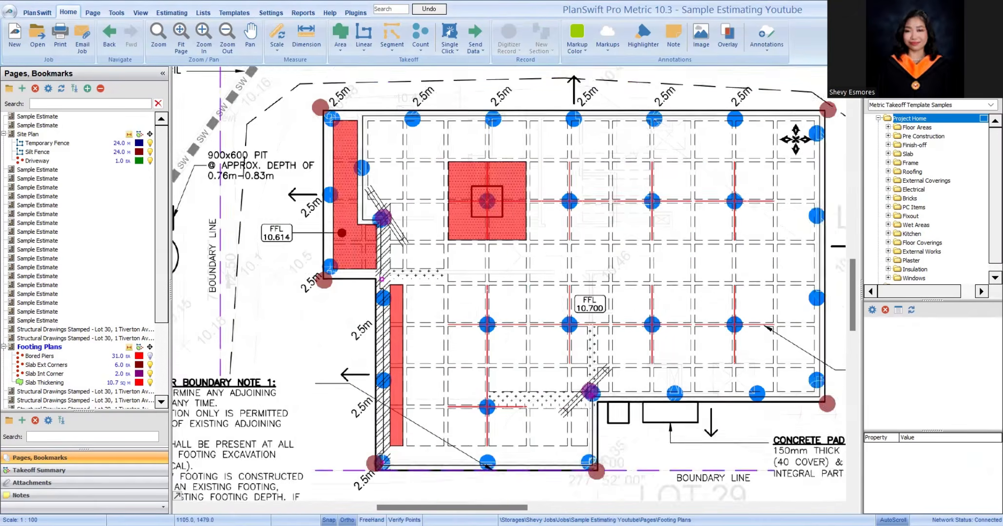
scroll(406, 275, "down", 3)
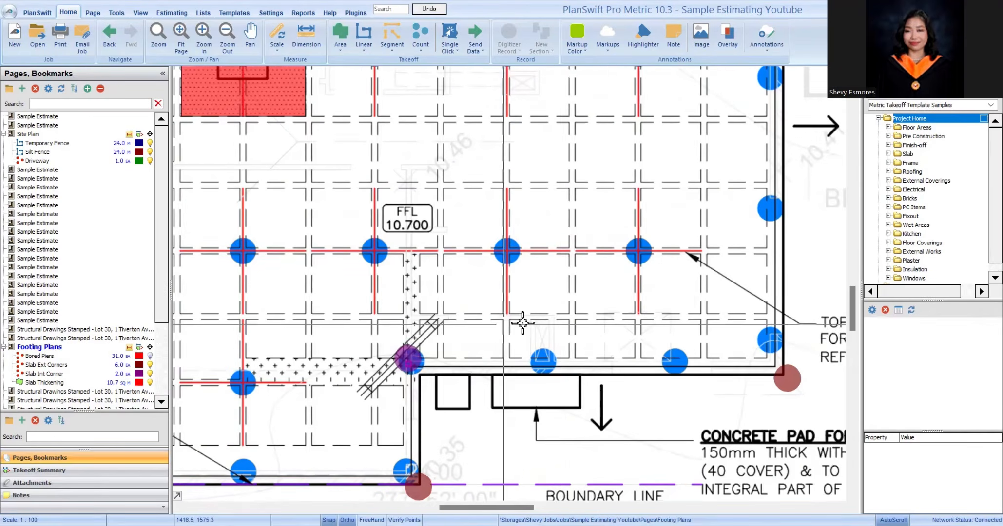
scroll(363, 309, "down", 2)
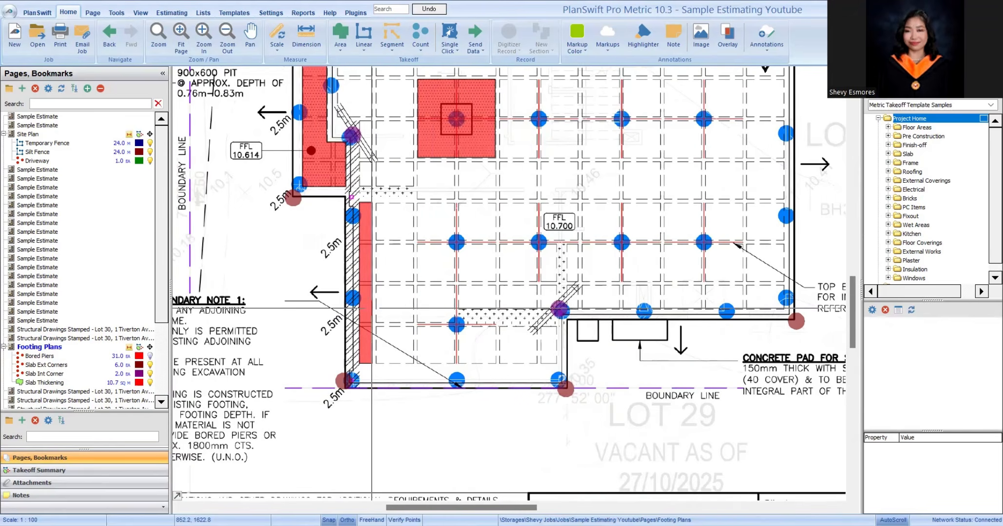
scroll(368, 307, "up", 2)
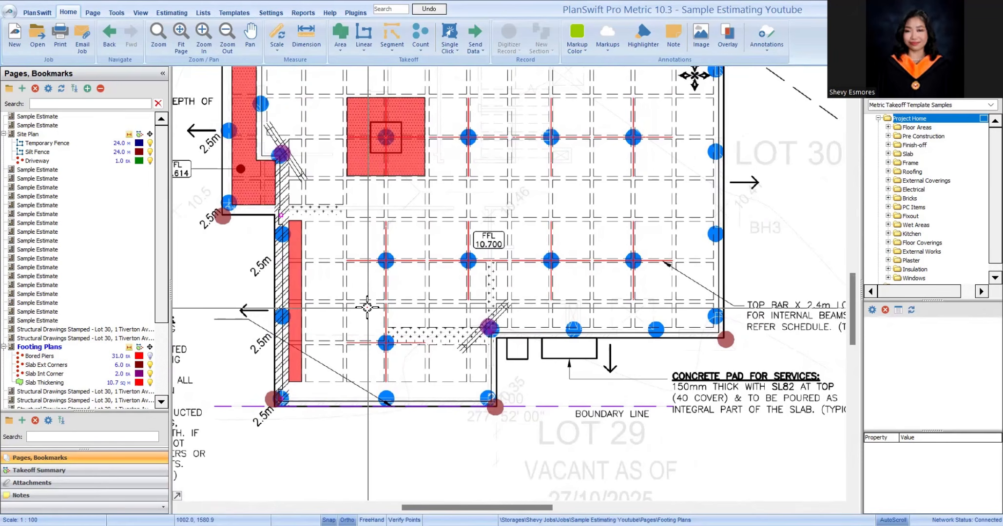
scroll(399, 292, "up", 3)
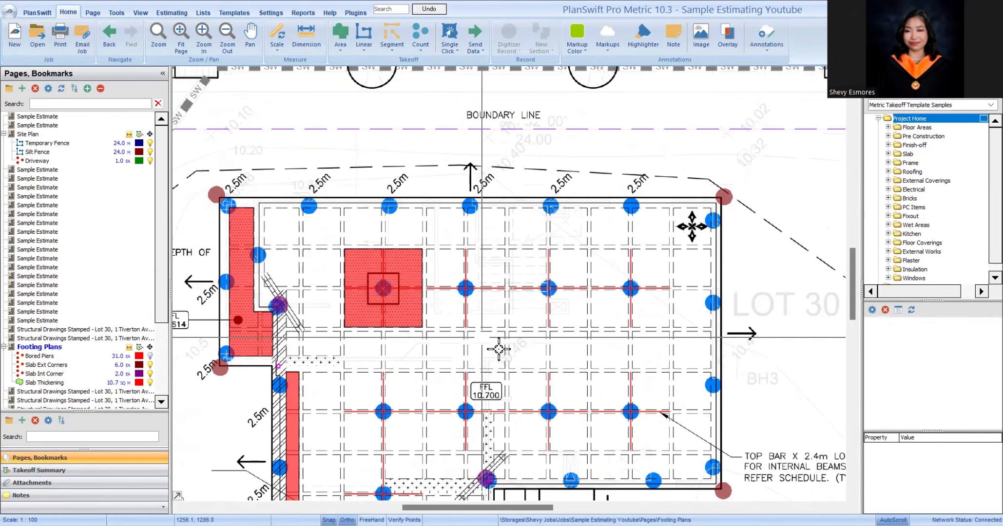
Step: Create a yellow, solid-filled area takeoff named Slab Area in the Waffle Slab folder
scroll(291, 312, "down", 2)
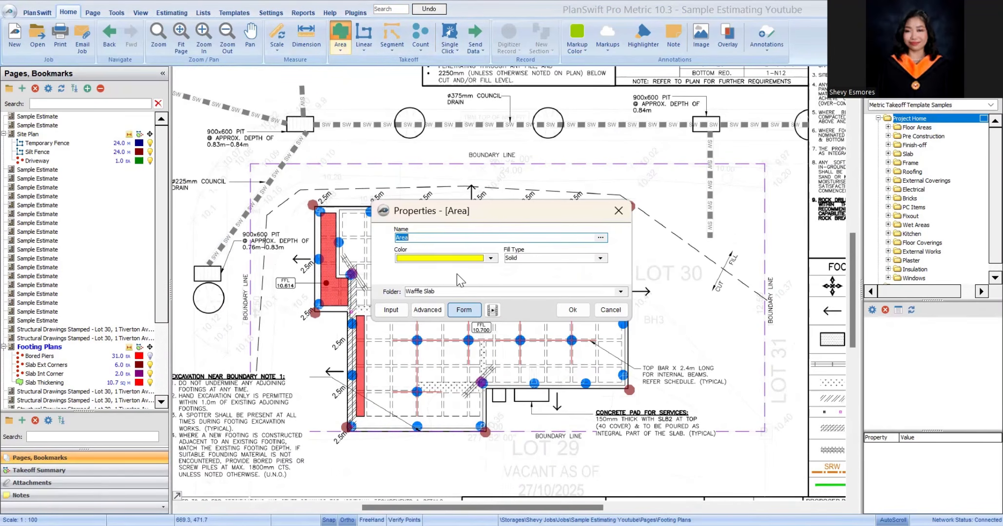
type("Slab")
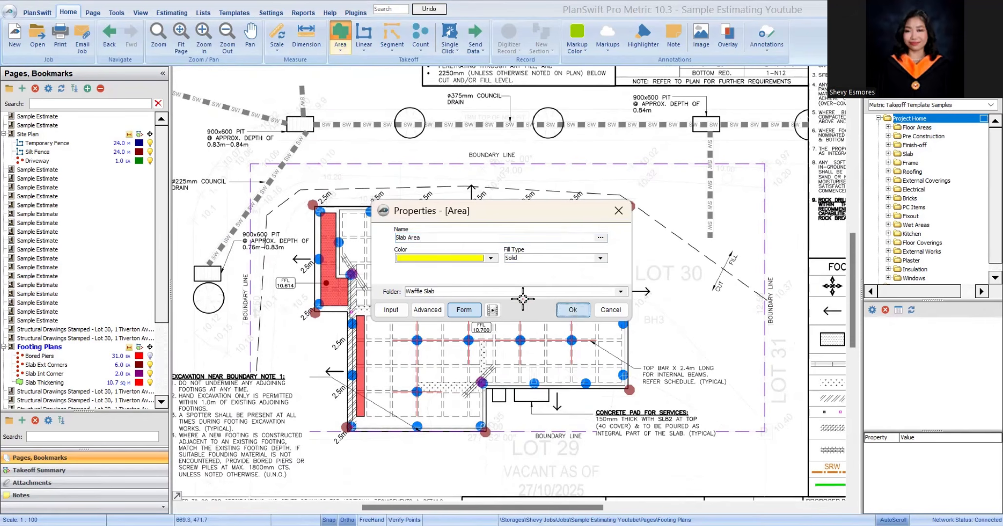
key("Return")
Step: Trace the Slab Area outline from the slab's upper-left corner along the upper and right edges to the lower re-entrant corner
scroll(346, 195, "up", 10)
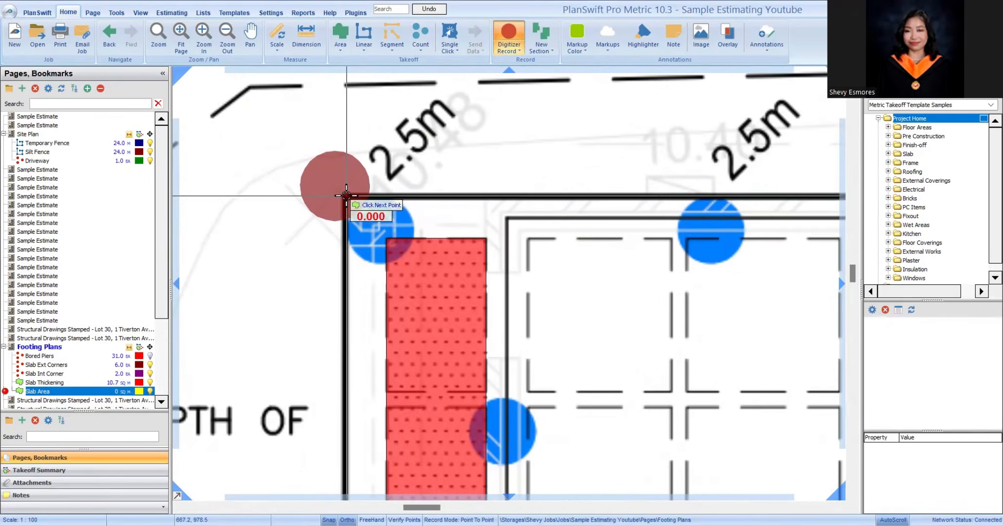
scroll(346, 195, "down", 10)
scroll(736, 266, "up", 10)
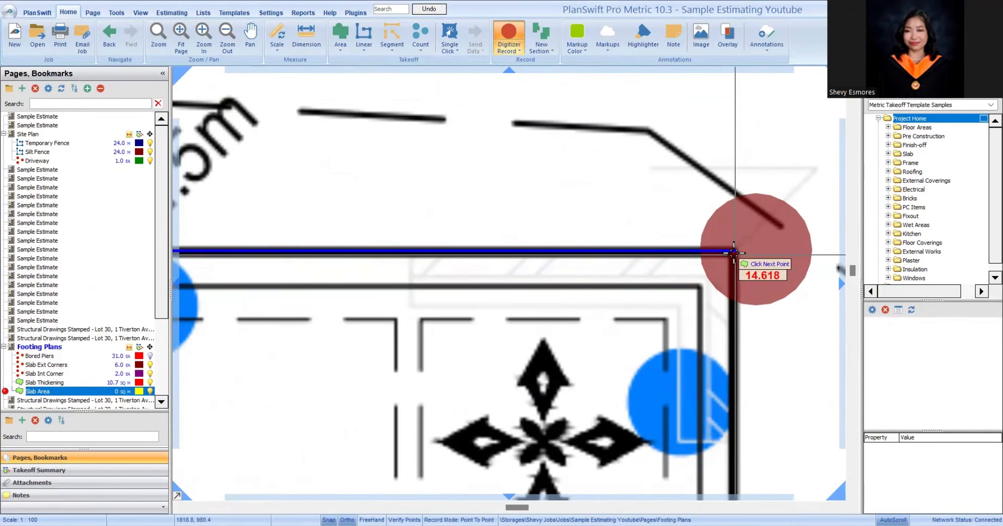
left_click(733, 253)
scroll(619, 286, "down", 10)
scroll(637, 381, "up", 10)
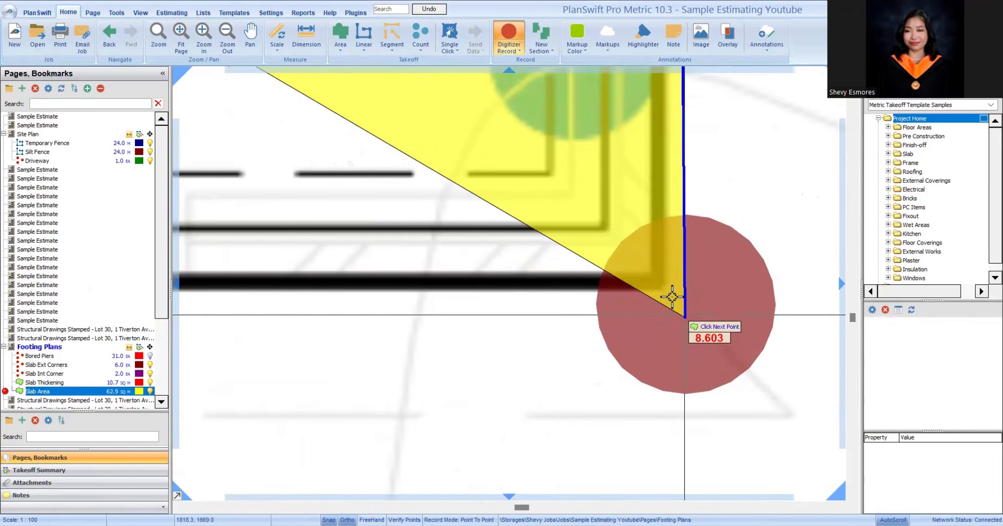
left_click(684, 315)
scroll(684, 315, "down", 5)
scroll(496, 247, "up", 5)
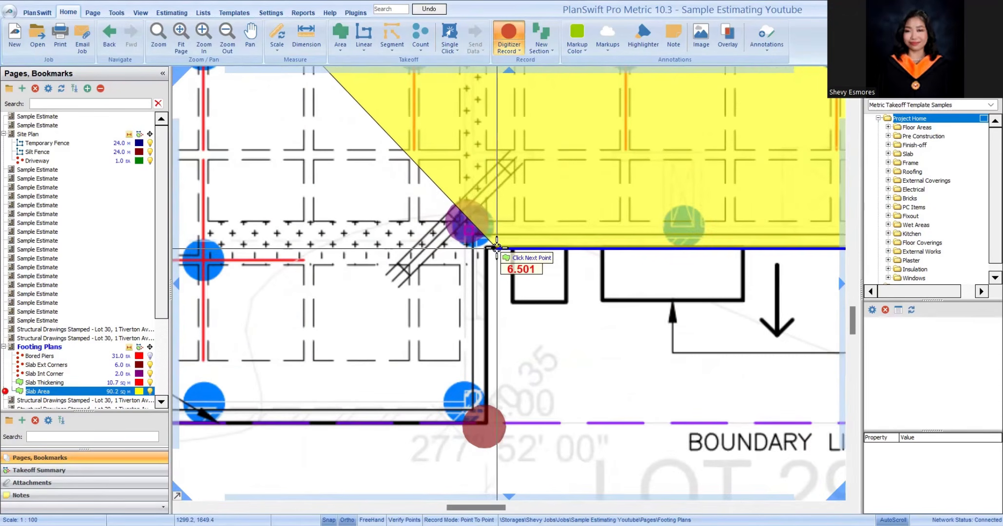
left_click(496, 248)
scroll(485, 419, "up", 5)
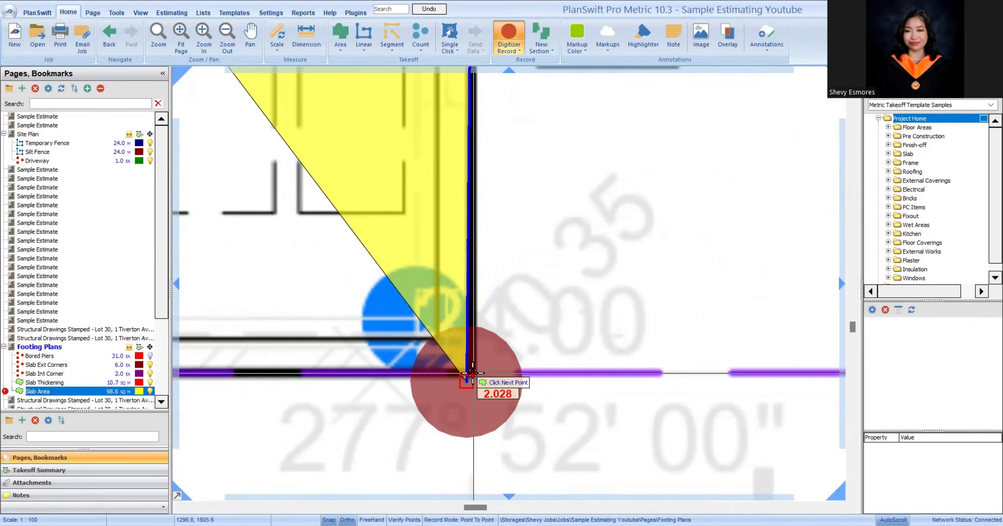
key("a")
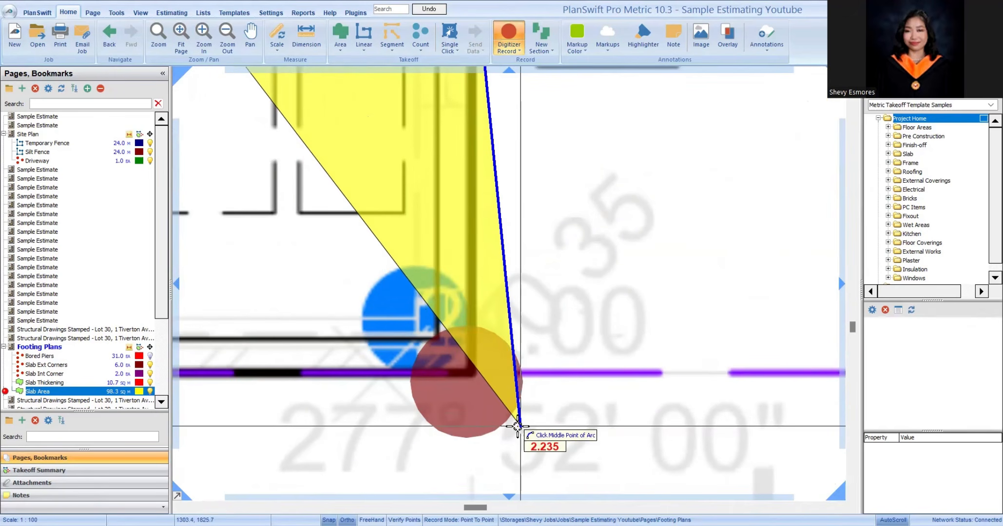
scroll(502, 395, "up", 3)
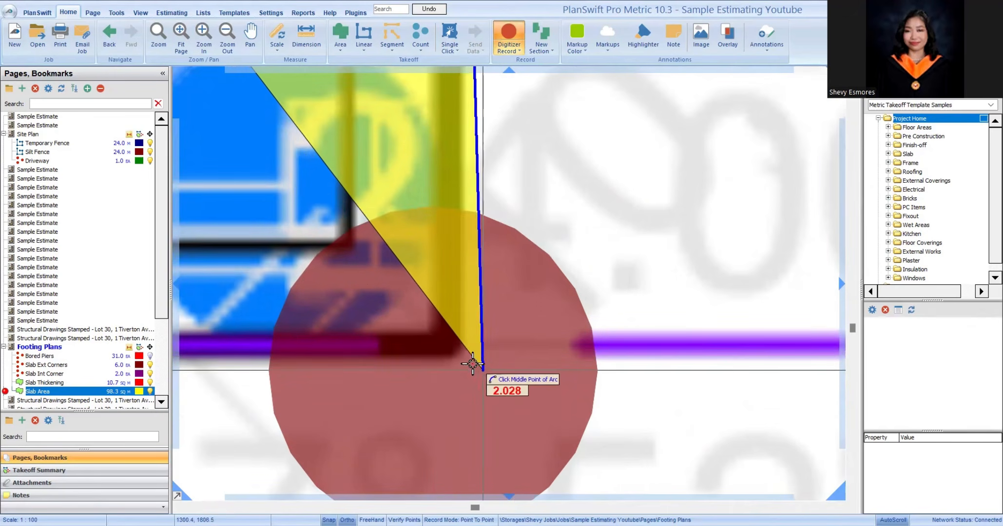
scroll(472, 365, "down", 4)
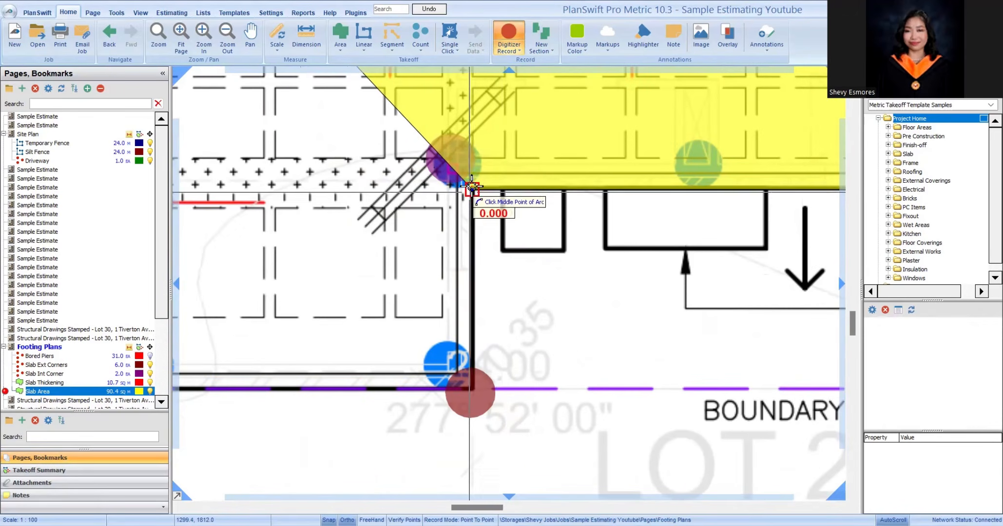
left_click(470, 390)
scroll(470, 389, "up", 5)
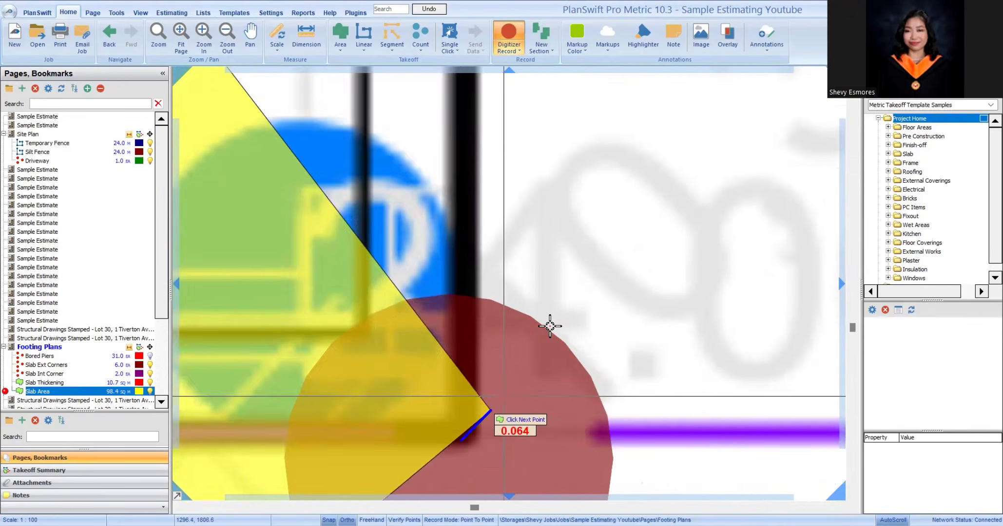
scroll(550, 326, "down", 5)
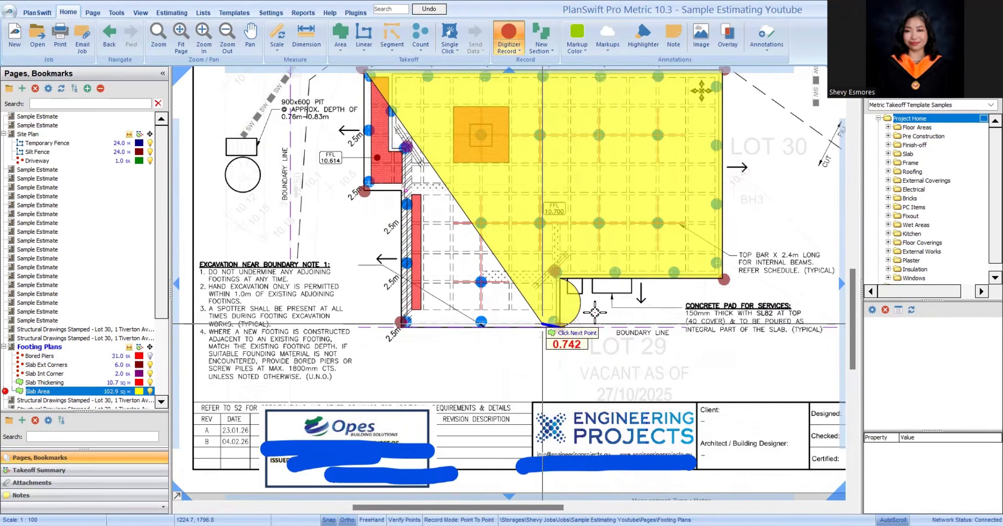
Step: Continue the Slab Area outline from the re-entrant corner around the two bottom corners of the slab's lower part
scroll(565, 312, "up", 5)
scroll(582, 287, "up", 2)
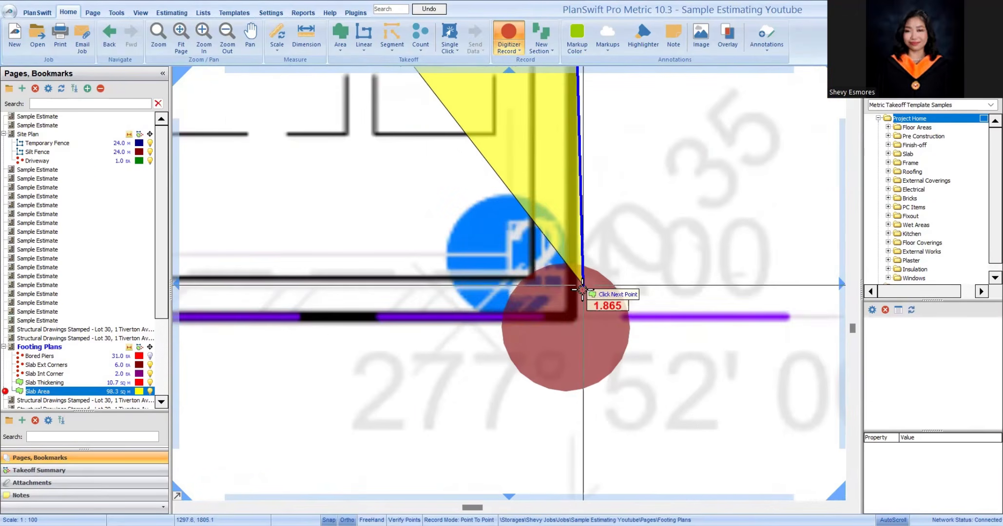
left_click(582, 287)
scroll(465, 307, "down", 6)
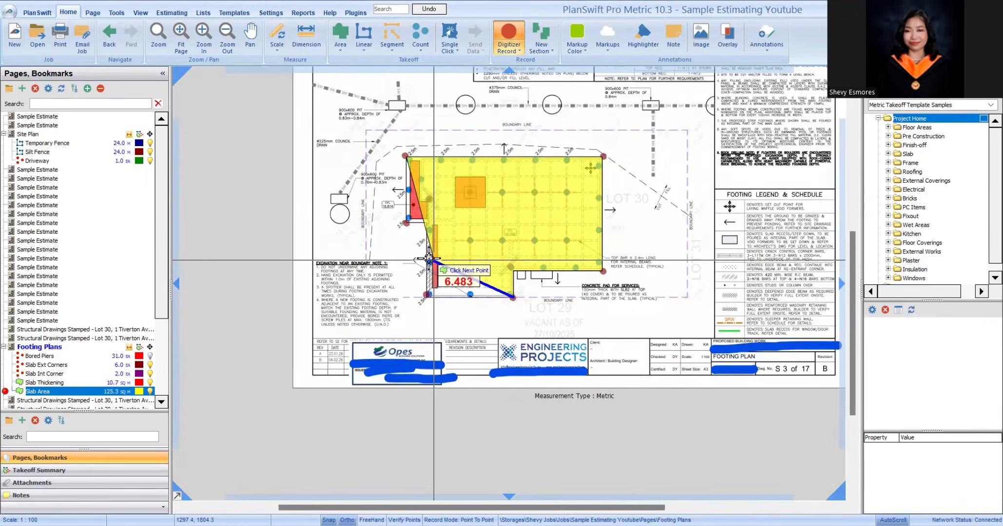
scroll(429, 258, "up", 6)
left_click(381, 368)
scroll(381, 368, "down", 3)
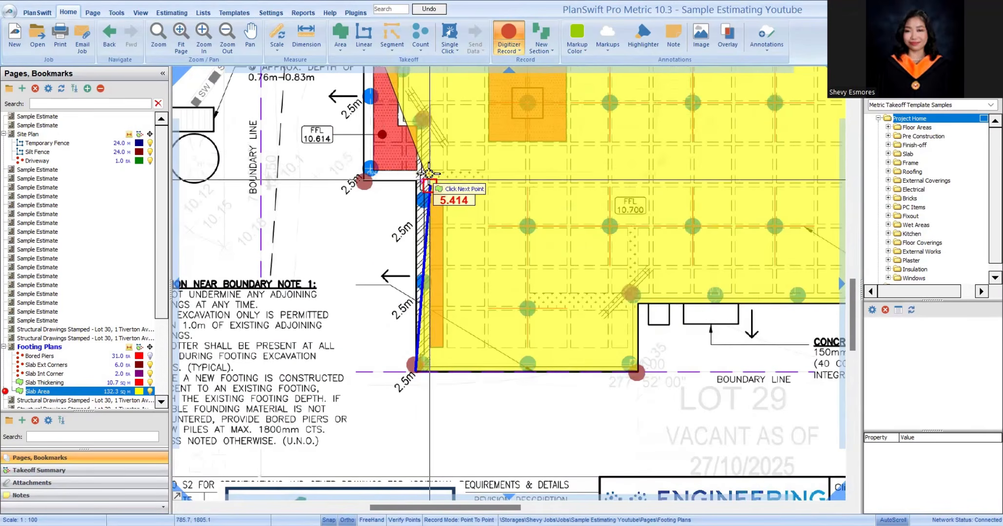
Step: Finish the Slab Area outline through the left re-entrant corner and the outer corner of the left-hand projection, closing the area
scroll(424, 180, "up", 3)
left_click(417, 193)
scroll(461, 164, "down", 5)
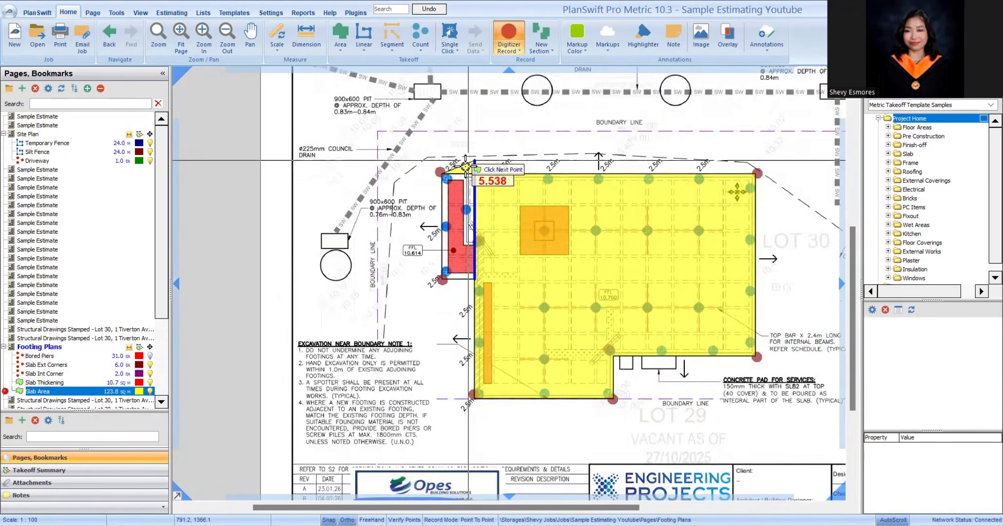
scroll(466, 168, "up", 2)
scroll(427, 349, "up", 3)
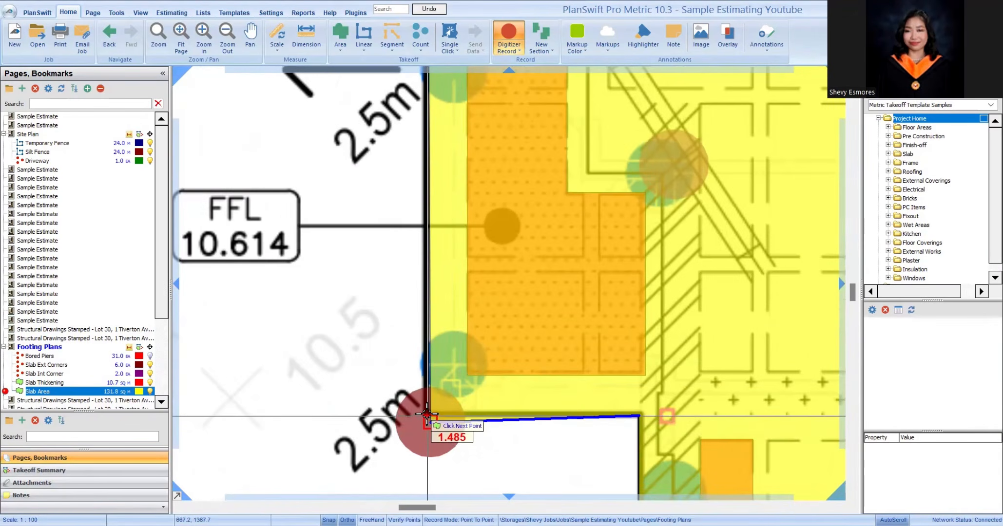
scroll(425, 420, "up", 3)
left_click(407, 420)
scroll(407, 420, "down", 5)
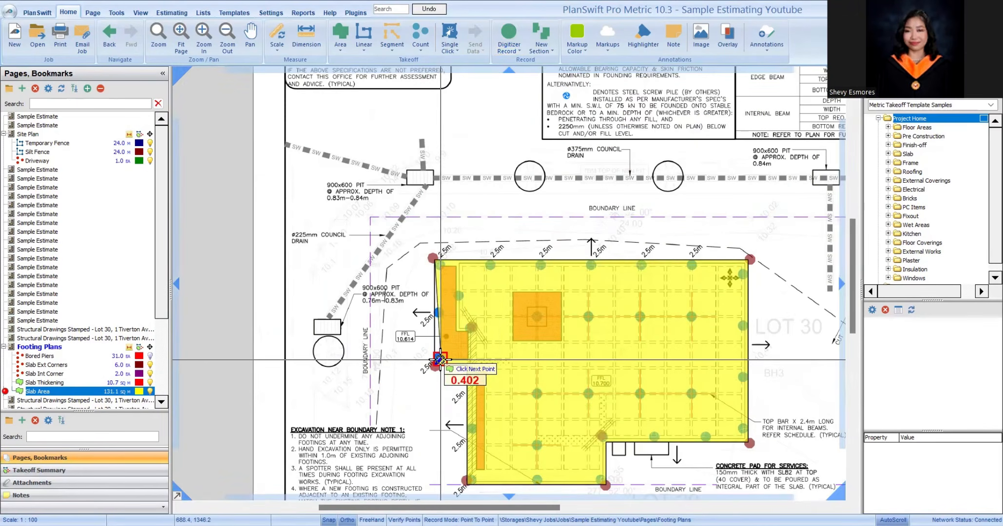
double_click(465, 374)
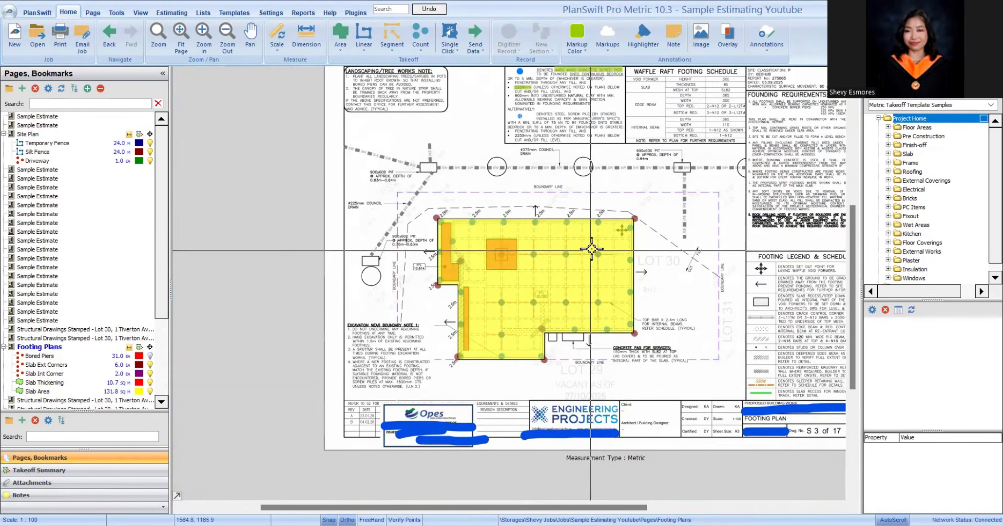
Step: Examine the completed Slab Area on the plan and read the waffle raft footing schedule for slab and beam sizes
scroll(624, 269, "up", 4)
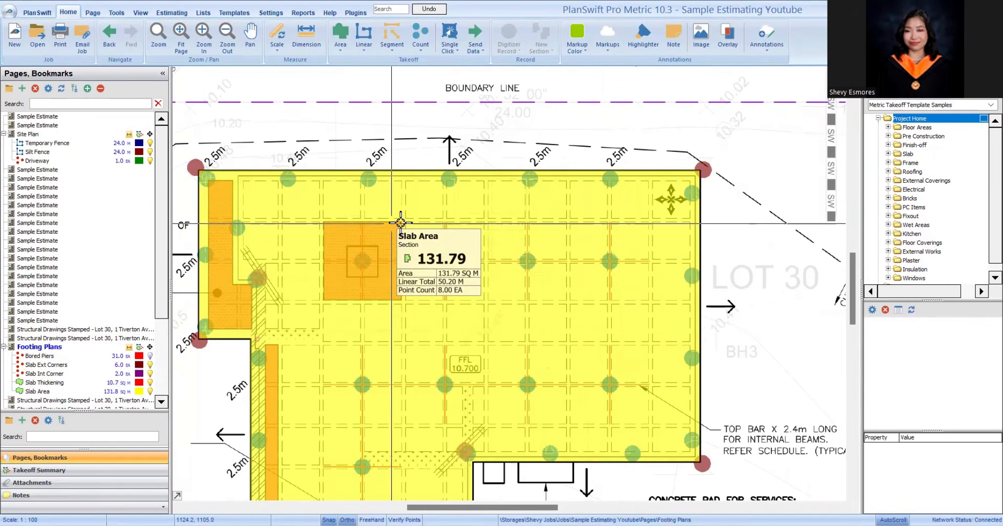
scroll(569, 254, "down", 3)
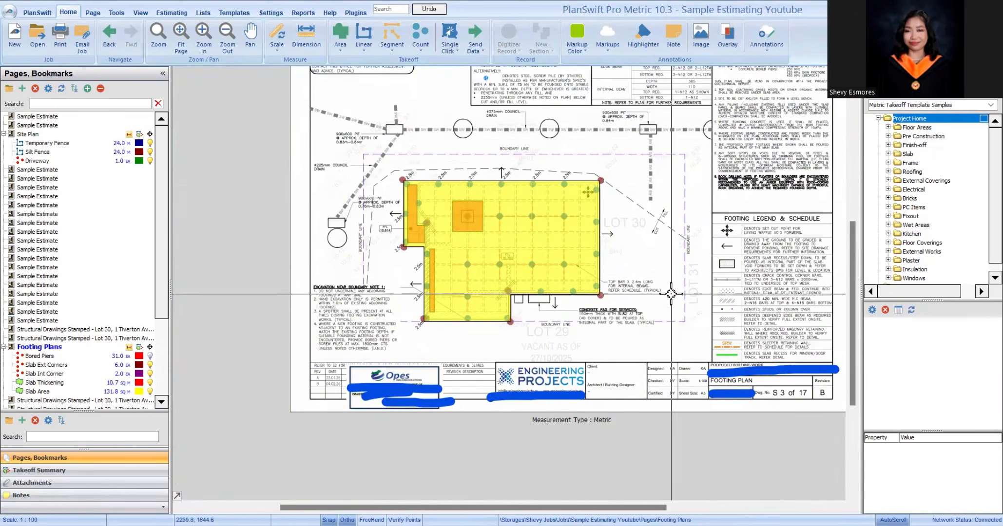
scroll(412, 390, "up", 4)
scroll(389, 401, "up", 1)
scroll(446, 223, "down", 2)
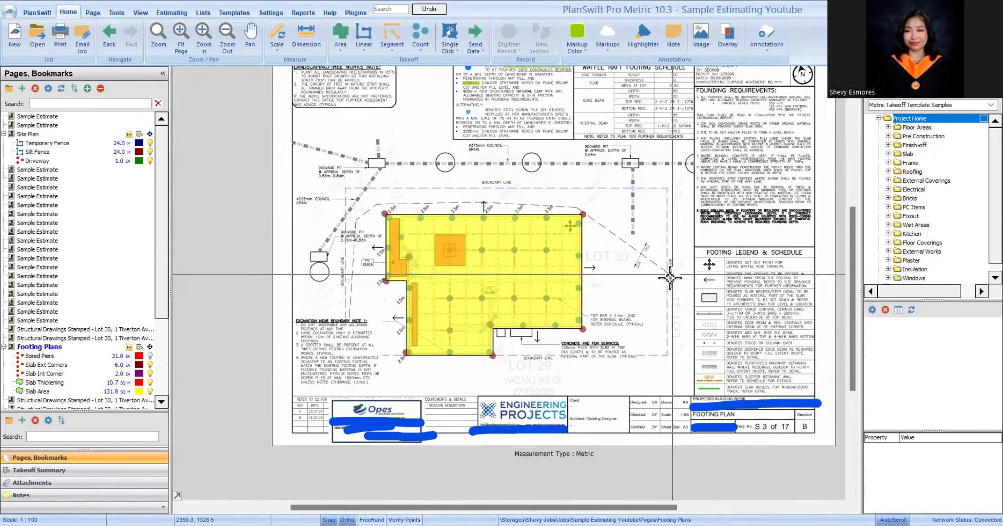
left_click_drag(670, 276, 689, 376)
scroll(632, 145, "up", 2)
left_click_drag(776, 418, 733, 390)
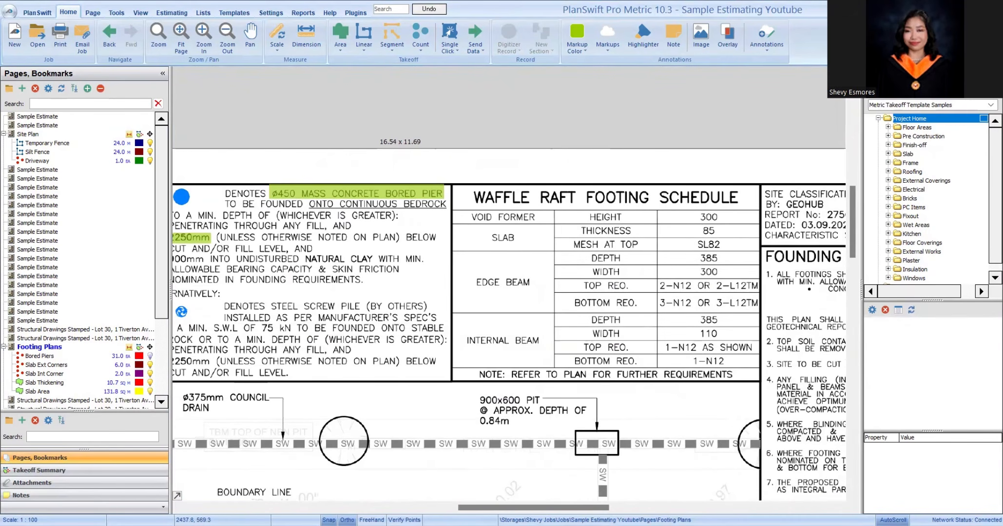
scroll(513, 287, "up", 2)
scroll(499, 185, "down", 3)
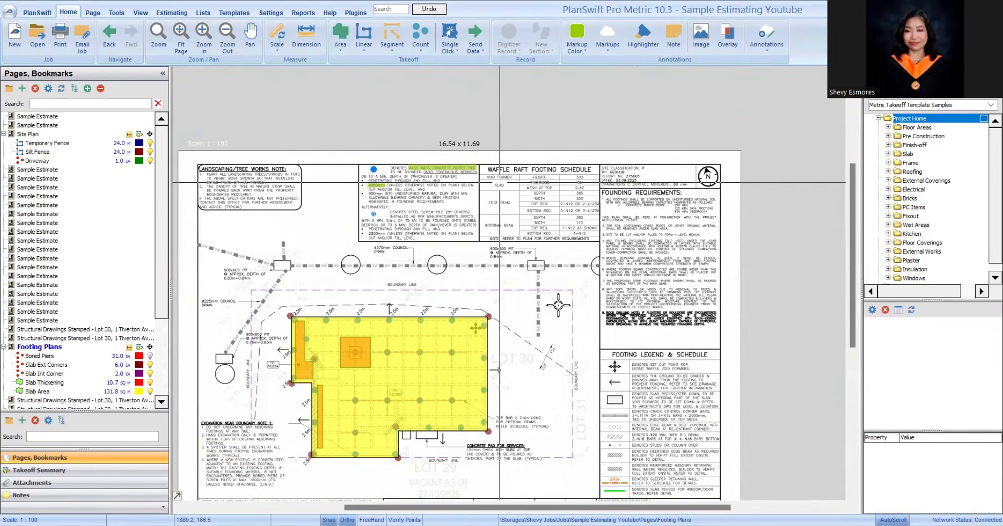
Step: Read the Footing Legend & Schedule entries for slab recesses, corner bars, reinforced beams and deepened edge beams
scroll(488, 341, "up", 2)
scroll(585, 317, "down", 3)
scroll(634, 365, "up", 4)
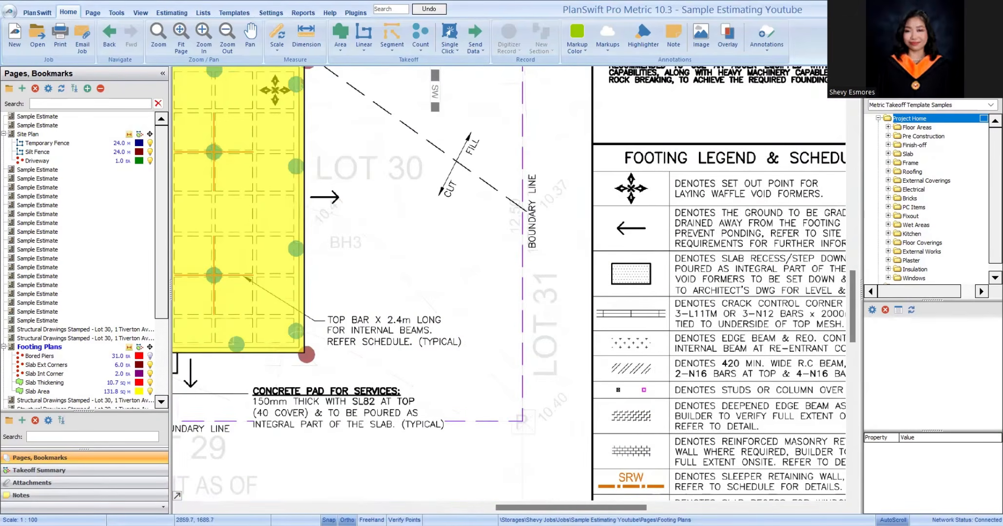
scroll(682, 319, "down", 1)
scroll(682, 319, "up", 2)
scroll(682, 319, "down", 1)
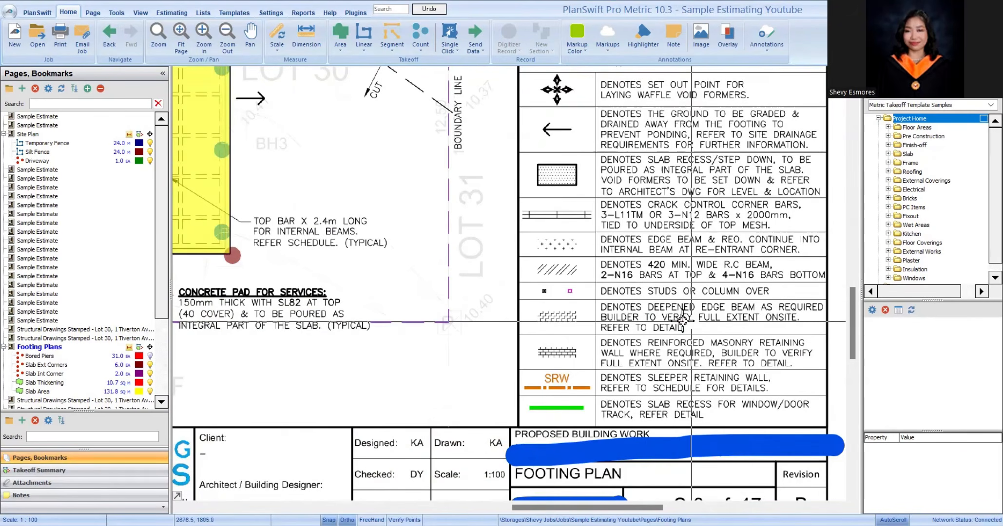
scroll(683, 319, "down", 2)
scroll(705, 387, "up", 2)
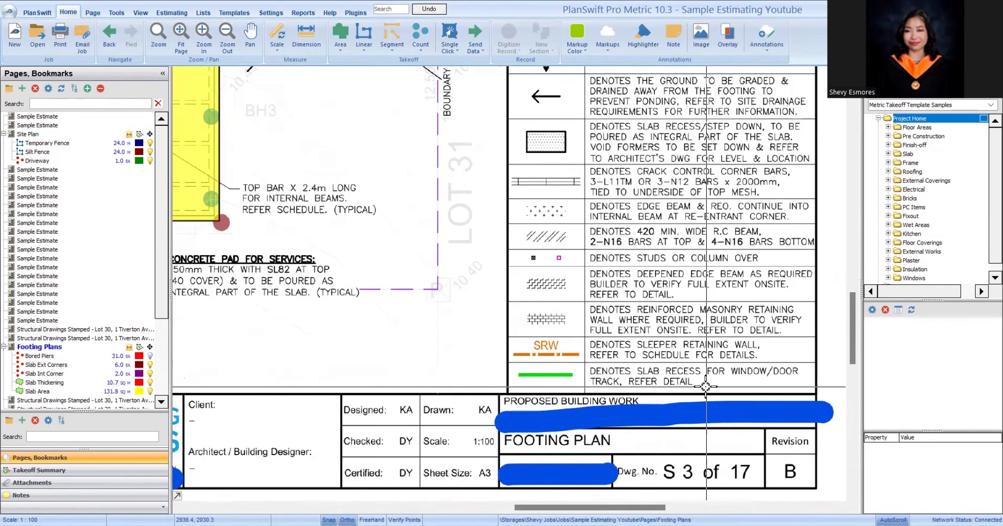
scroll(645, 392, "up", 2)
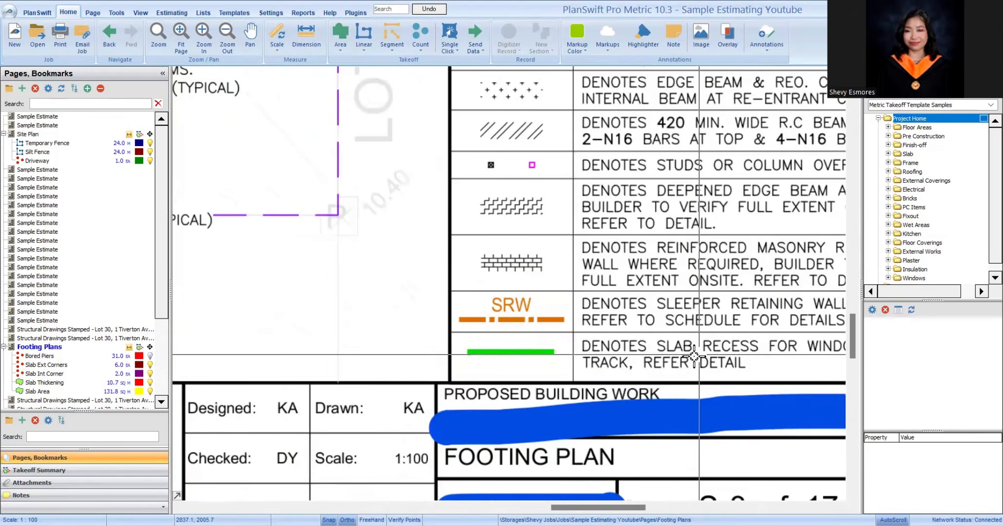
scroll(605, 378, "down", 4)
left_click_drag(449, 349, 458, 313)
scroll(576, 312, "up", 4)
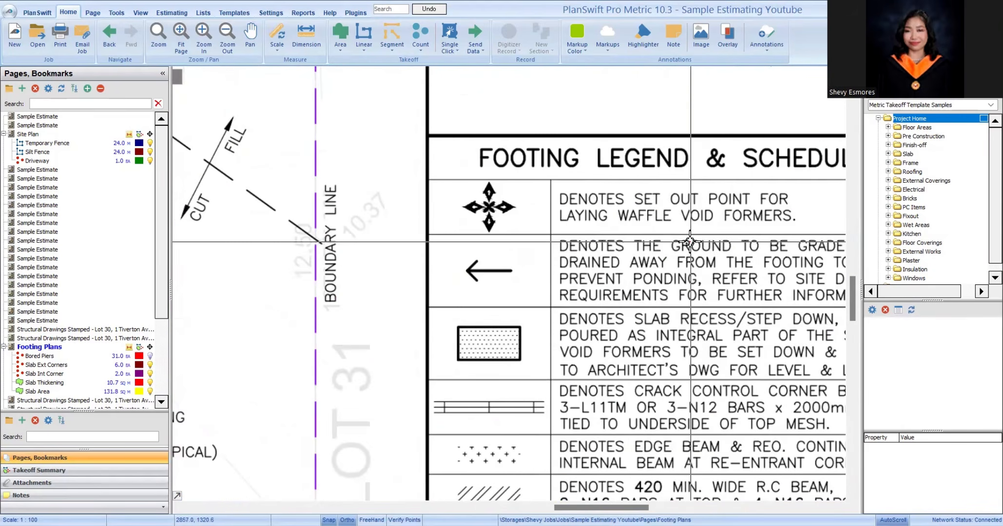
scroll(689, 242, "down", 6)
scroll(707, 331, "up", 4)
scroll(703, 283, "up", 2)
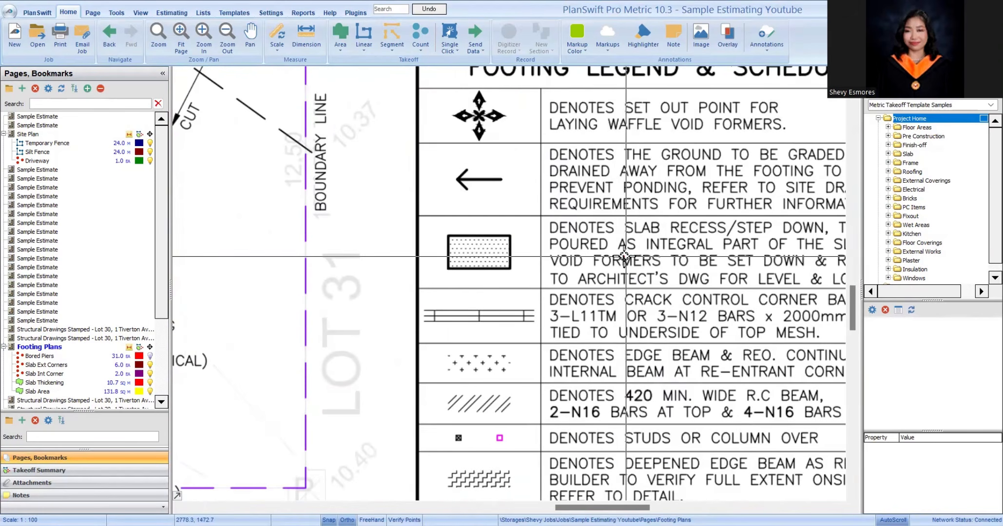
scroll(609, 324, "down", 2)
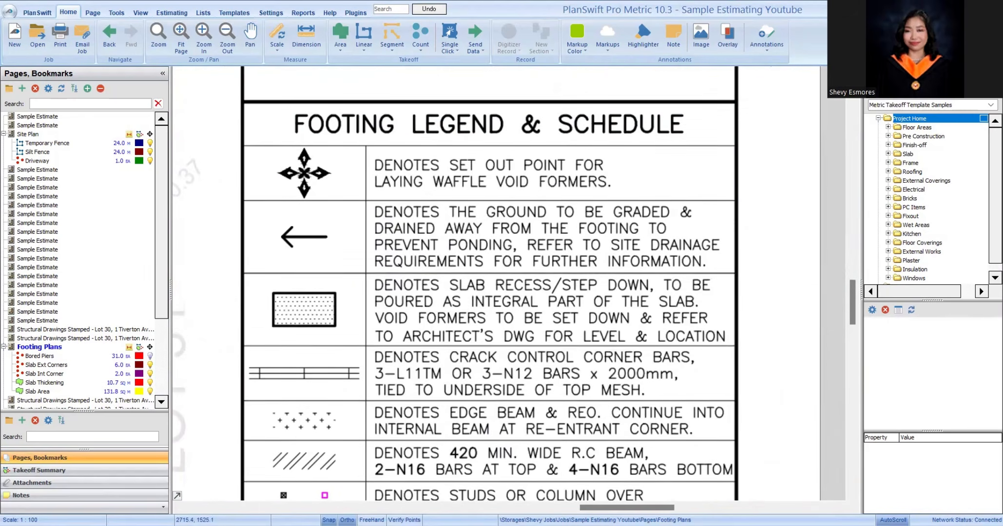
scroll(447, 295, "up", 2)
Step: Compare the legend's hatch symbols with the thickened and step-down regions along the slab's left edge
scroll(679, 306, "down", 3)
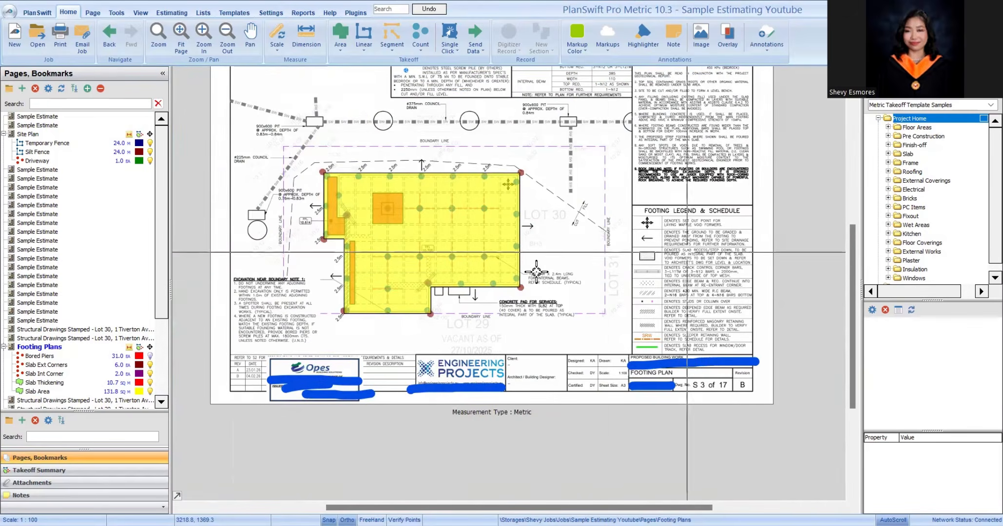
scroll(678, 307, "up", 3)
left_click_drag(556, 292, 469, 315)
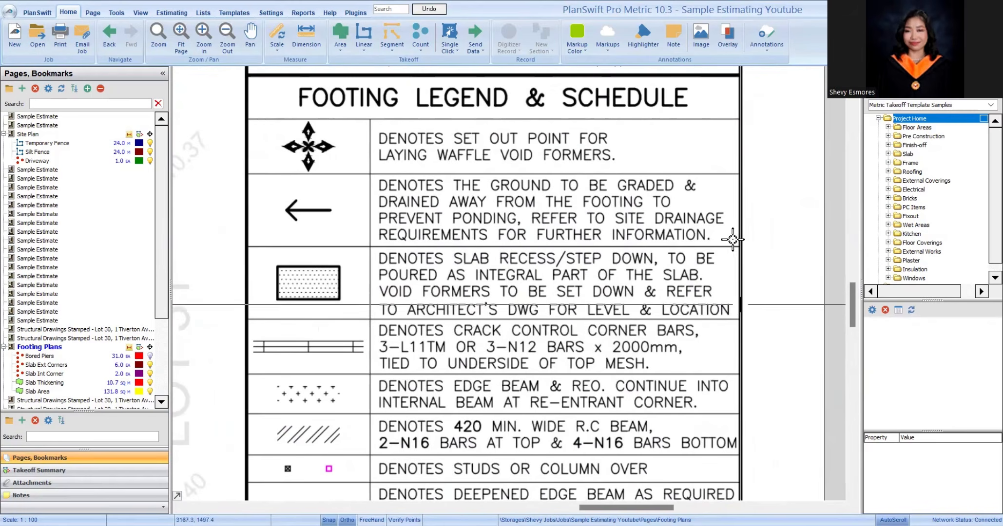
scroll(649, 254, "down", 3)
scroll(278, 234, "up", 3)
left_click_drag(327, 230, 645, 230)
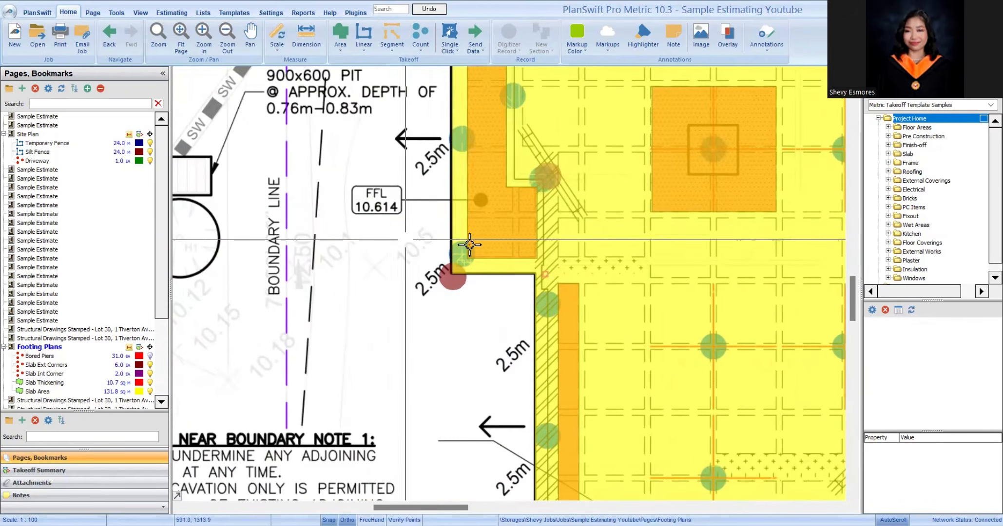
scroll(479, 273, "down", 2)
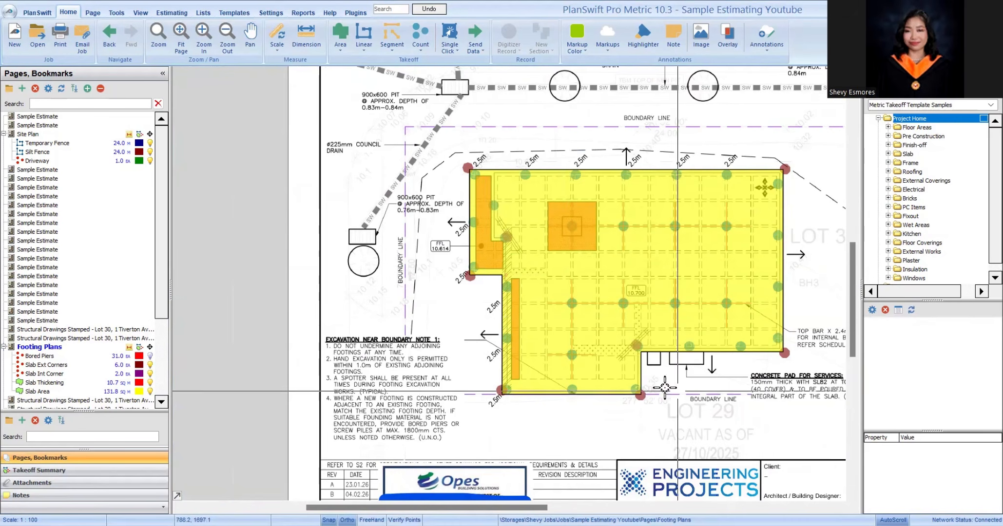
scroll(419, 293, "down", 2)
left_click_drag(736, 216, 658, 225)
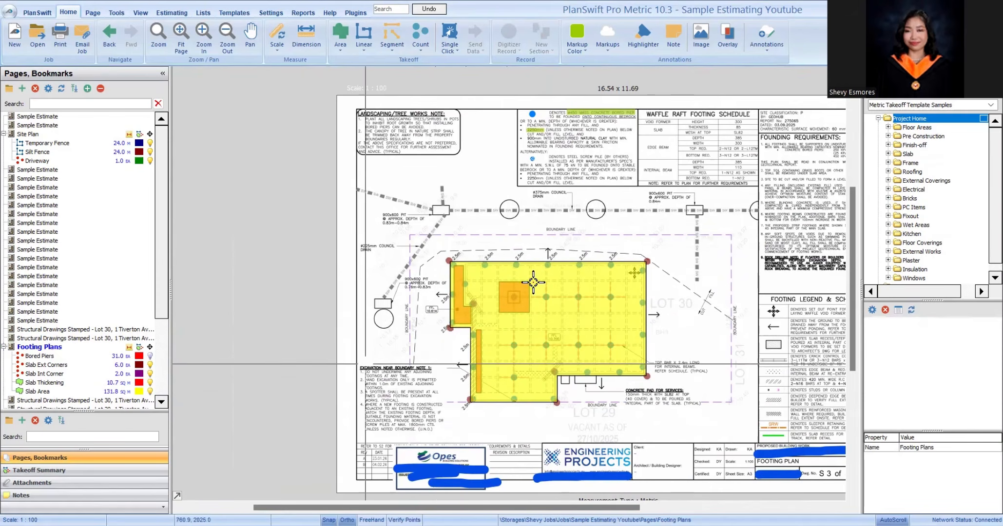
Step: Check the edge beam and internal beam entries in the footing schedule against the beam layout on the slab plan
scroll(537, 249, "up", 5)
scroll(537, 249, "down", 3)
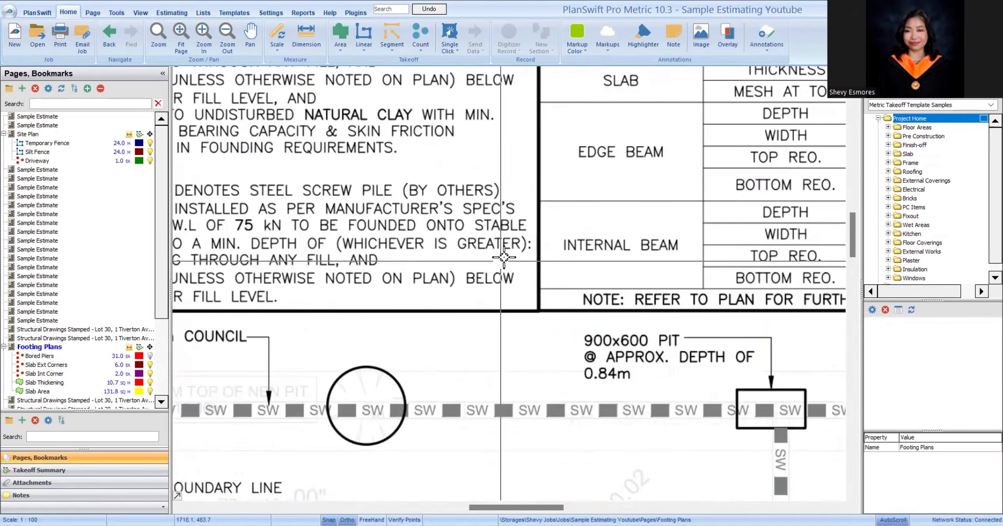
scroll(703, 233, "up", 3)
mouse_move(702, 233)
left_mouse_down()
mouse_move(769, 118)
mouse_move(772, 171)
left_mouse_up()
left_click_drag(574, 141, 564, 194)
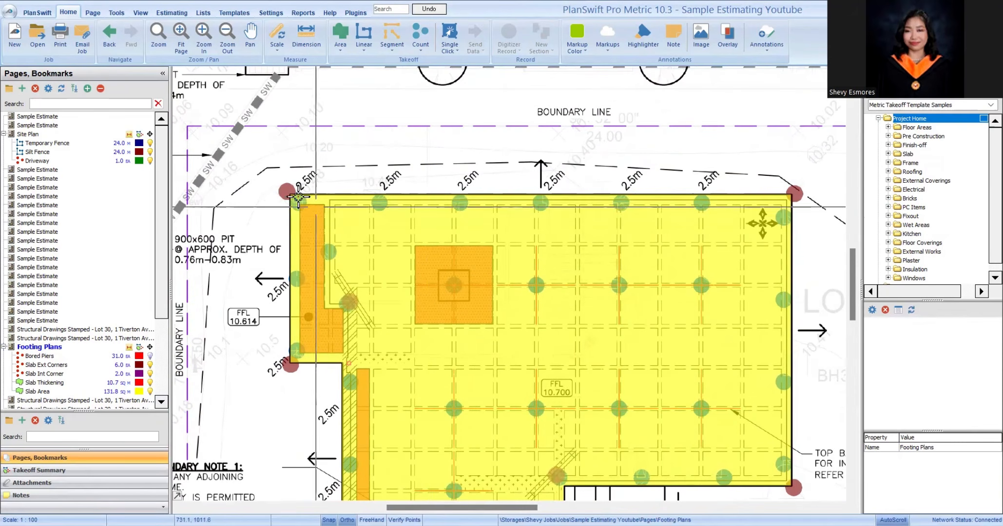
scroll(564, 194, "down", 3)
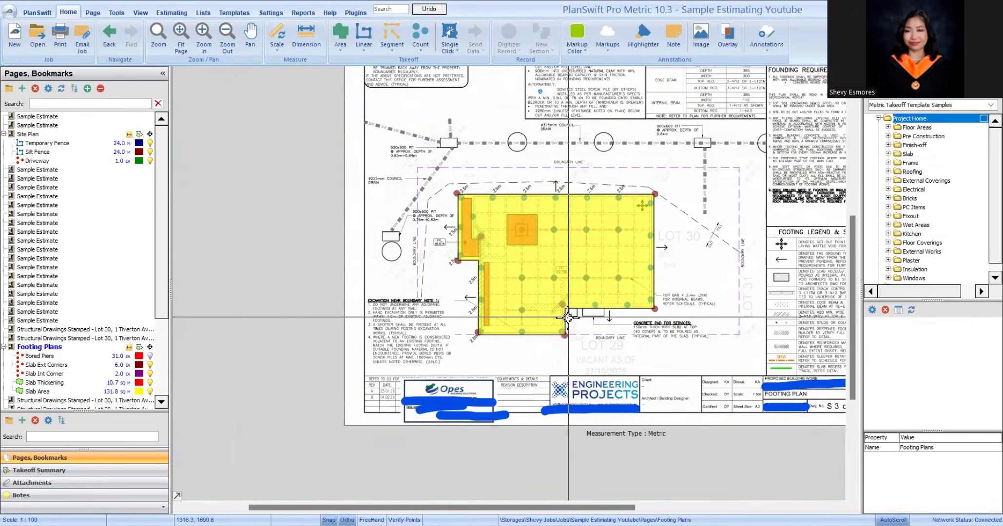
scroll(531, 146, "up", 2)
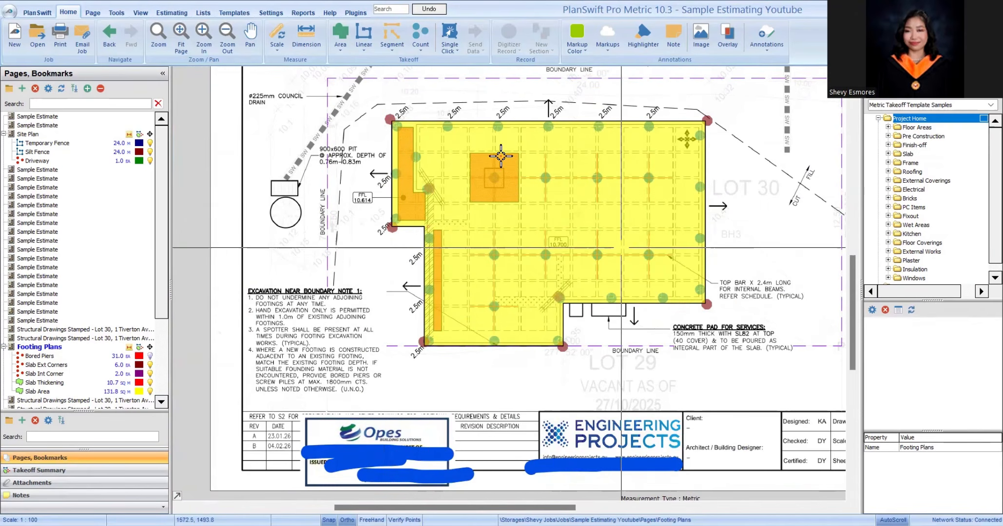
scroll(477, 244, "up", 2)
Step: Hide the takeoff markings on the Footing Plans page, including Slab Area and Slab Thickening, leaving the plan uncovered
left_click(37, 391)
scroll(161, 341, "down", 2)
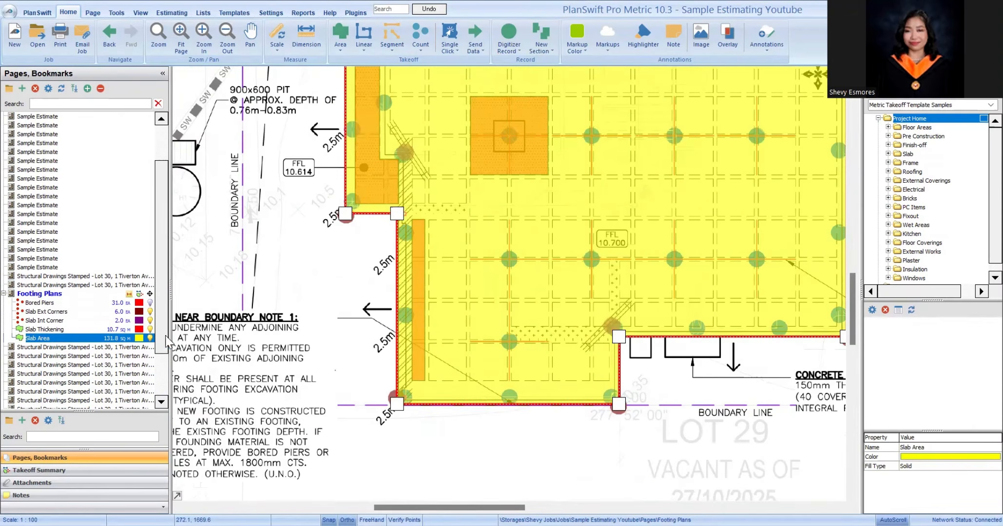
left_click(150, 338)
left_click(150, 329)
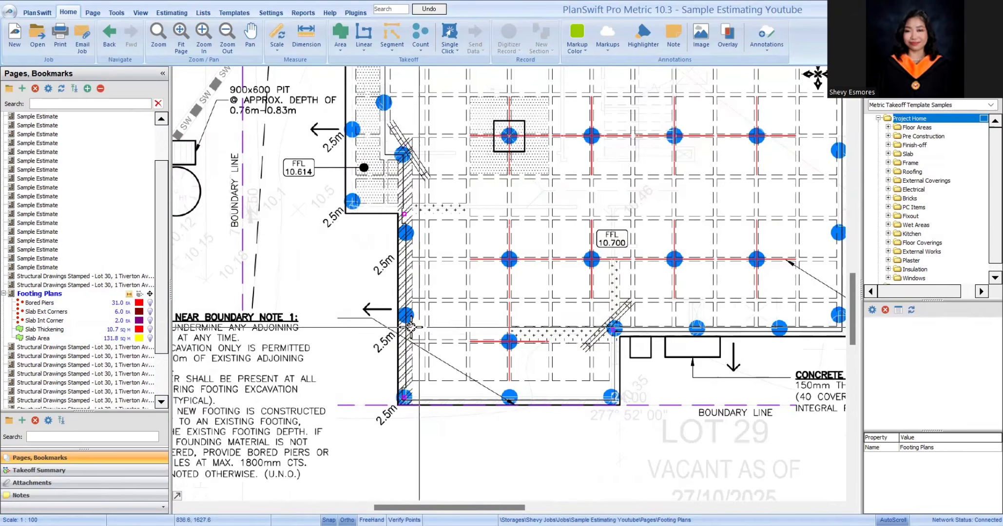
Step: Browse the footing detail sheets S4 and S5 for the typical waffle raft, edge beam and pier details
scroll(602, 373, "down", 3)
key("Page_Down")
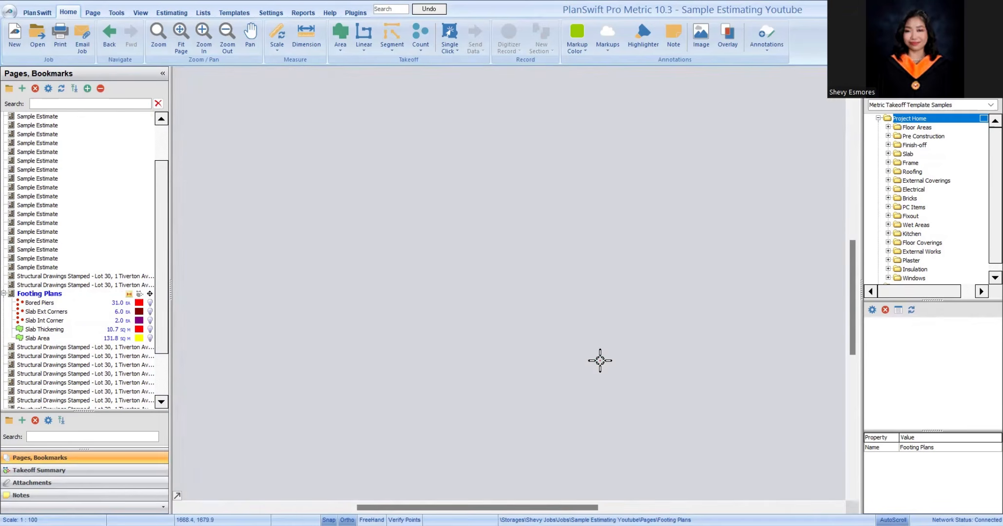
scroll(330, 134, "up", 3)
key("Page_Down")
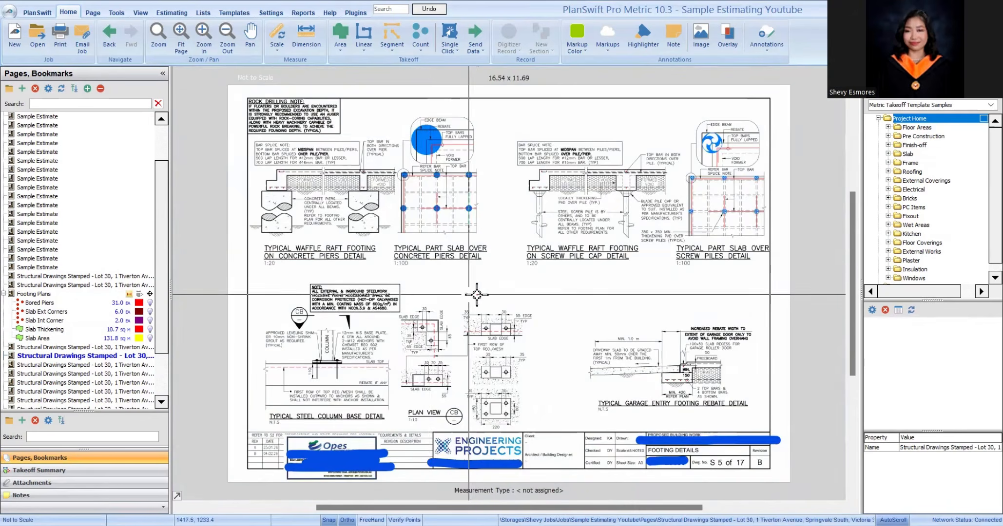
key("Page_Down")
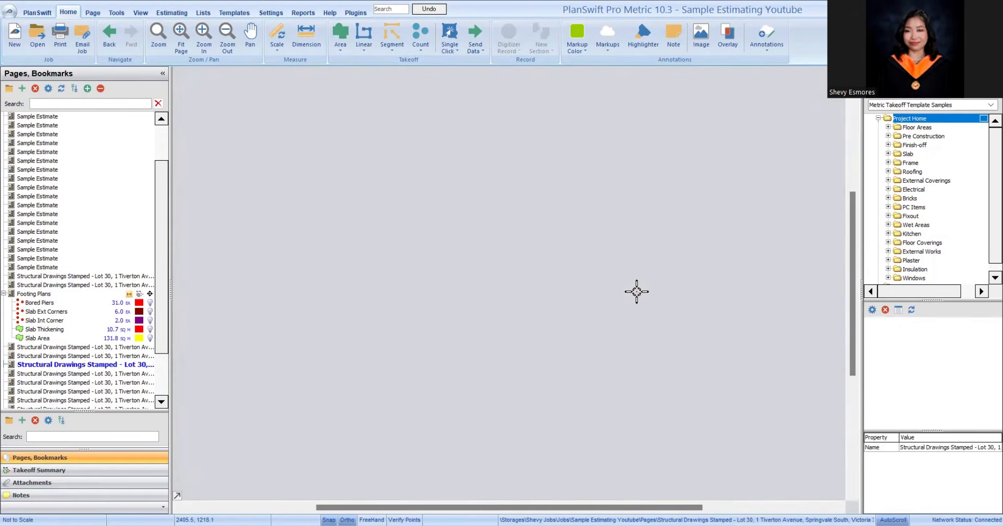
key("Page_Up")
key("Page_Up")
key("Page_Up")
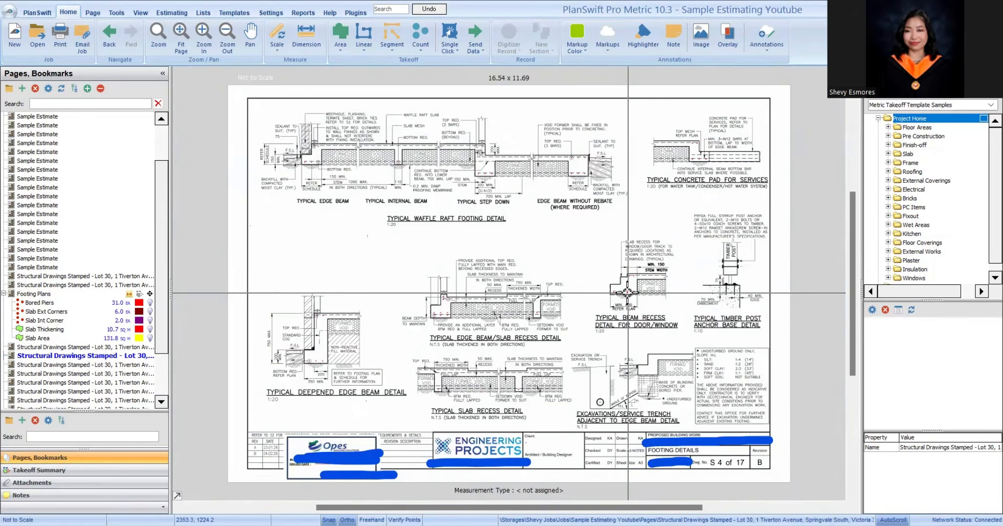
Step: Return to the Footing Plans page and create a blue, solid linear takeoff named Edge Beams in the Waffle Slab folder
key("Page_Up")
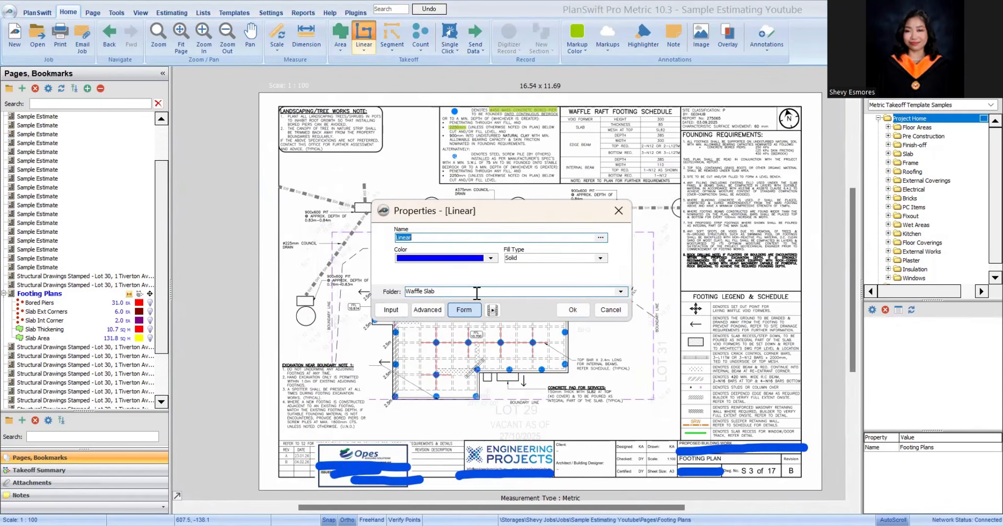
key("BackSpace")
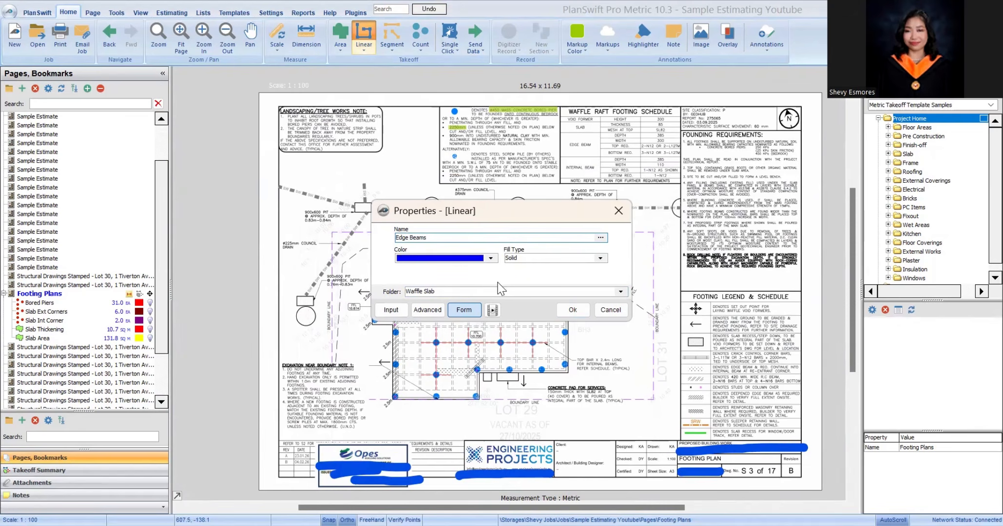
left_click(568, 314)
Step: Start tracing Edge Beams from the slab's upper-left corner along the upper and right-hand edges to the lower-right corner
scroll(432, 224, "down", 2)
scroll(391, 265, "up", 4)
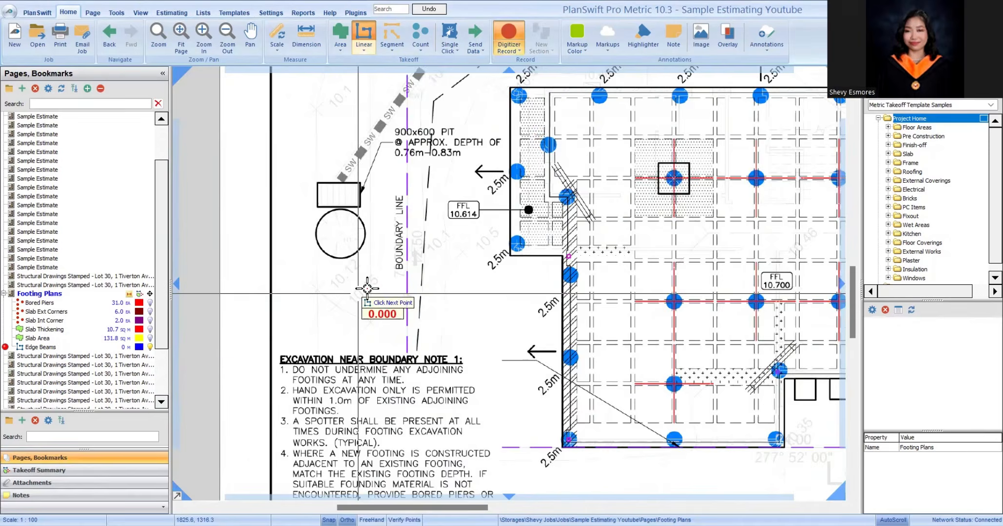
scroll(369, 287, "down", 2)
scroll(458, 192, "up", 3)
left_click(317, 247)
scroll(388, 259, "down", 1)
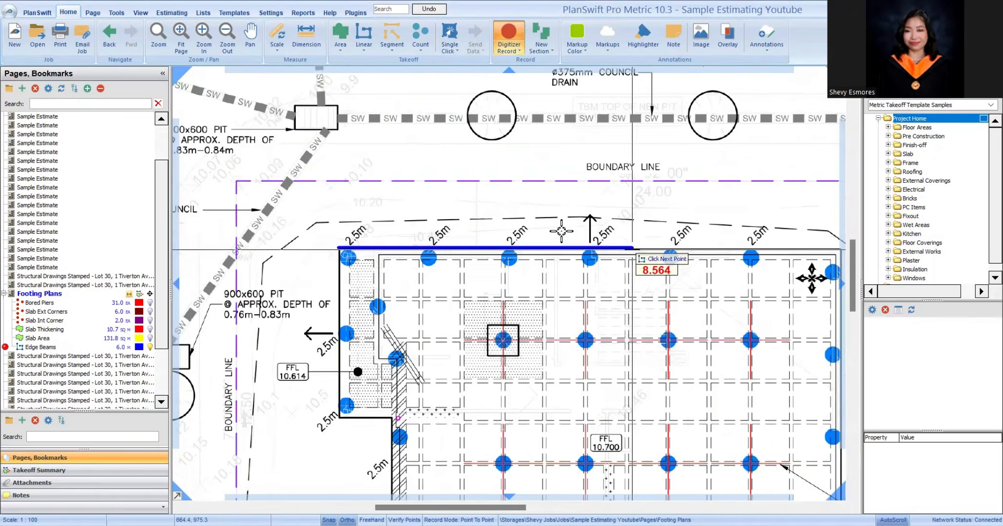
scroll(632, 245, "down", 2)
scroll(672, 243, "up", 4)
left_click(640, 214)
scroll(642, 186, "down", 3)
scroll(648, 289, "up", 4)
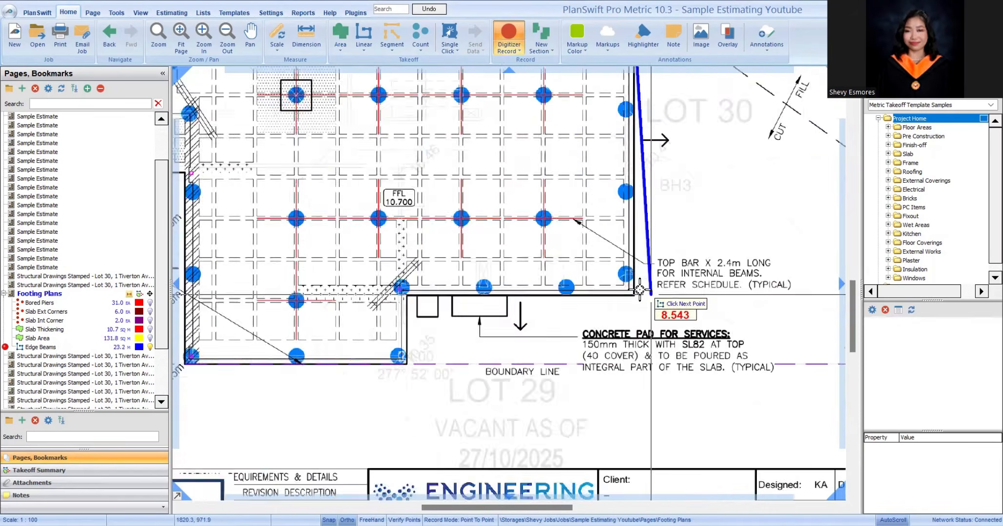
left_click(625, 301)
Step: Continue the Edge Beams run along the lower slab edge, around the offset beside the services pad, to the lower-left corner
scroll(535, 284, "down", 2)
scroll(512, 280, "down", 2)
scroll(412, 288, "up", 2)
left_click(416, 287)
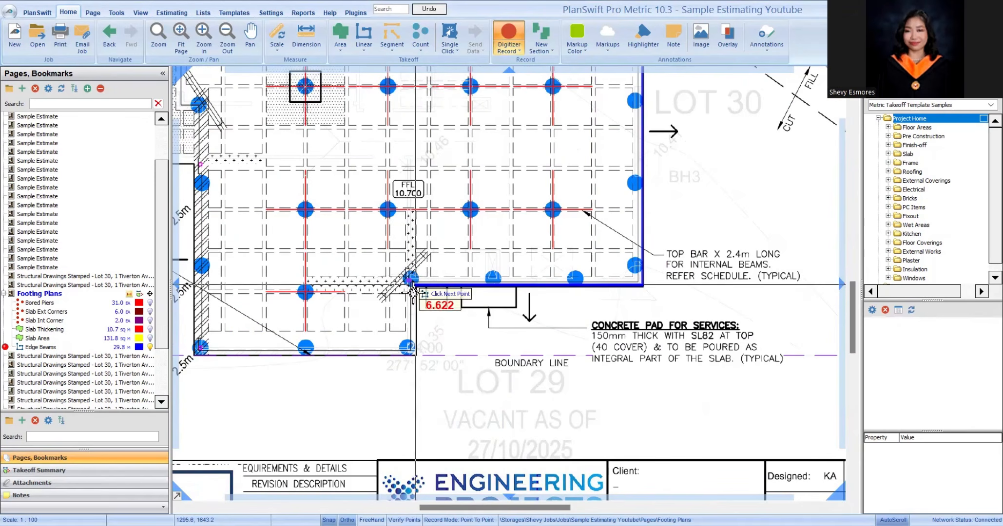
left_click(415, 356)
scroll(570, 332, "down", 3)
scroll(438, 332, "up", 5)
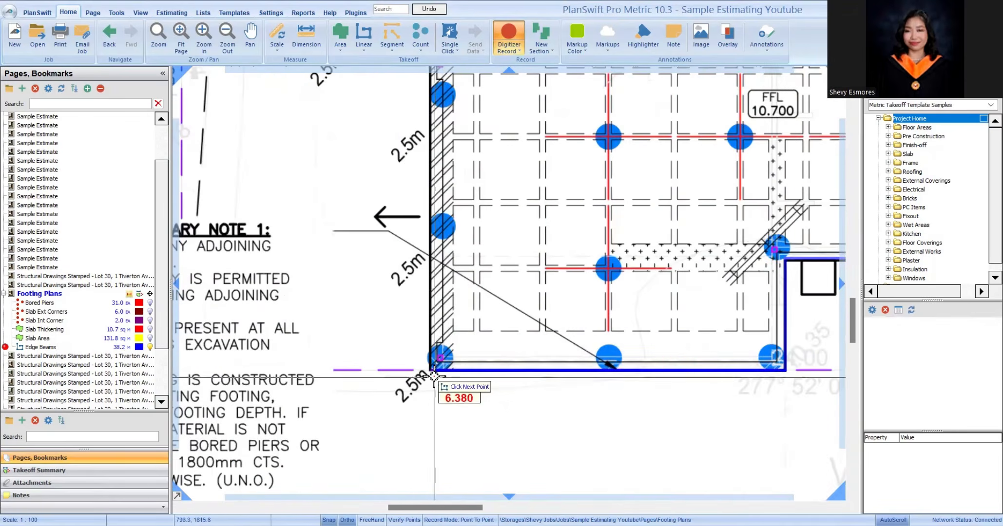
left_click(434, 368)
Step: Trace the Edge Beams up the left side and around the FFL 10.614 section, close at the starting corner and finish recording
scroll(516, 356, "down", 4)
scroll(473, 253, "up", 2)
scroll(485, 302, "up", 2)
left_click(518, 246)
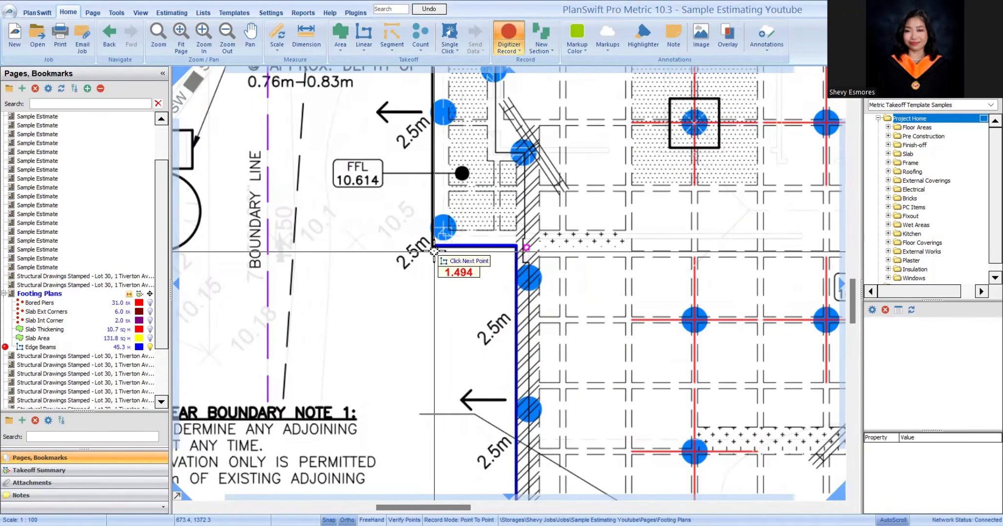
left_click(432, 246)
scroll(407, 306, "down", 4)
left_click(420, 173)
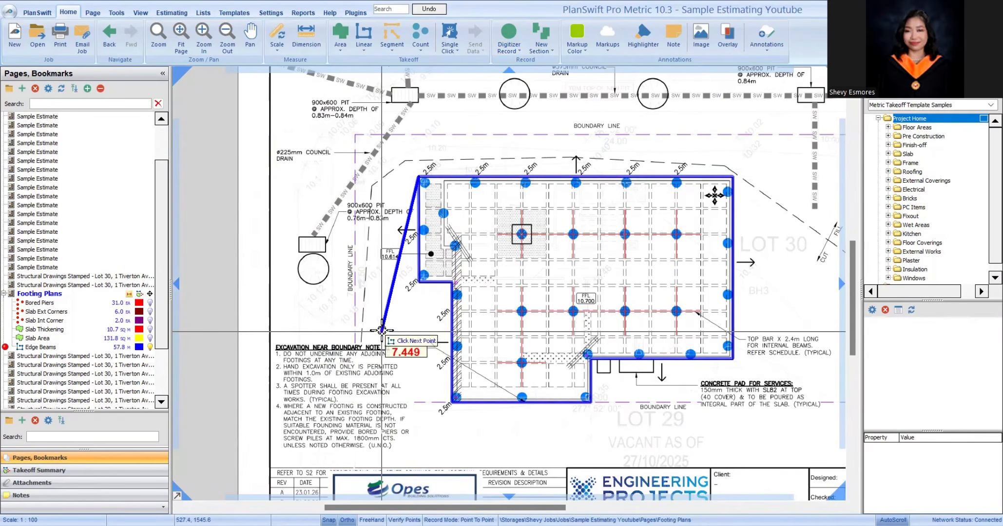
key("Escape")
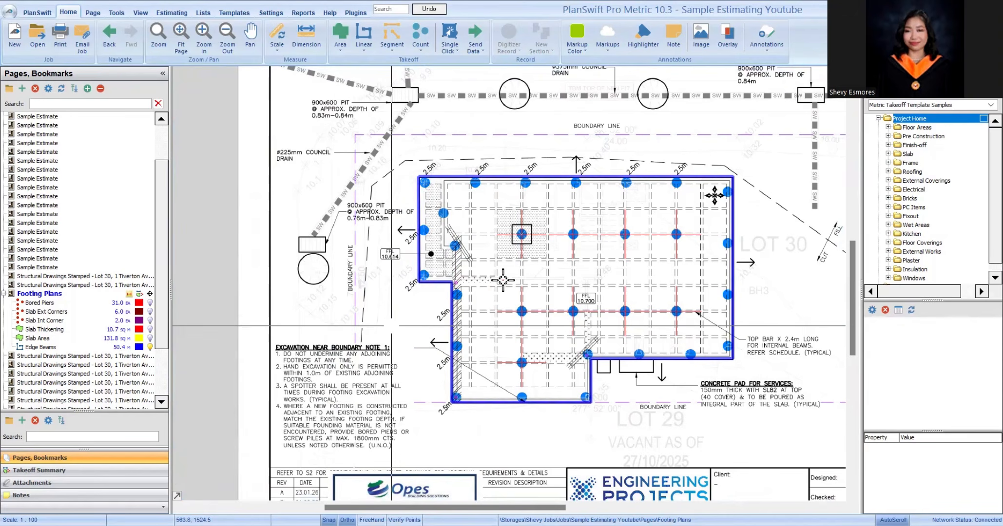
Step: Examine the internal beam layout, the top bar note for internal beams, and the internal beam entries in the footing schedule
scroll(489, 214, "up", 4)
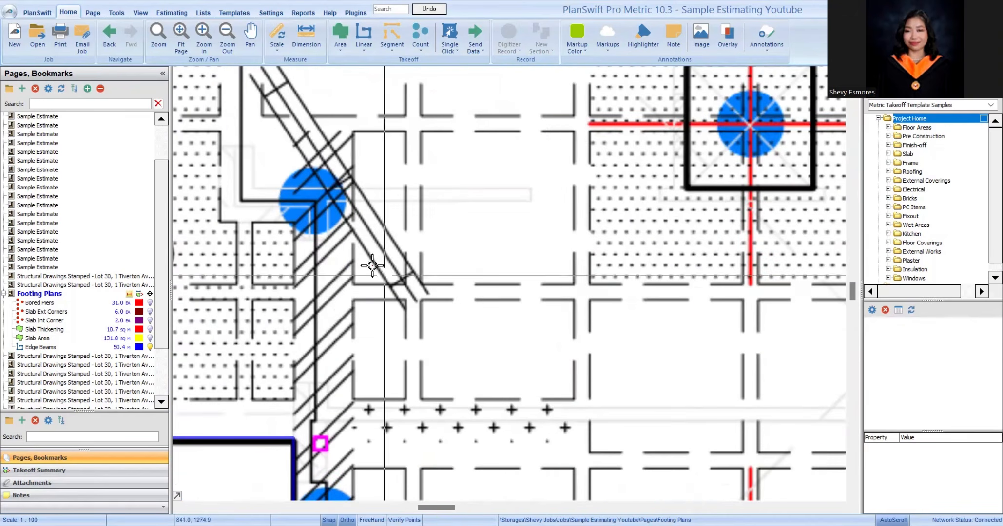
scroll(373, 265, "down", 4)
scroll(571, 291, "down", 2)
scroll(673, 313, "up", 2)
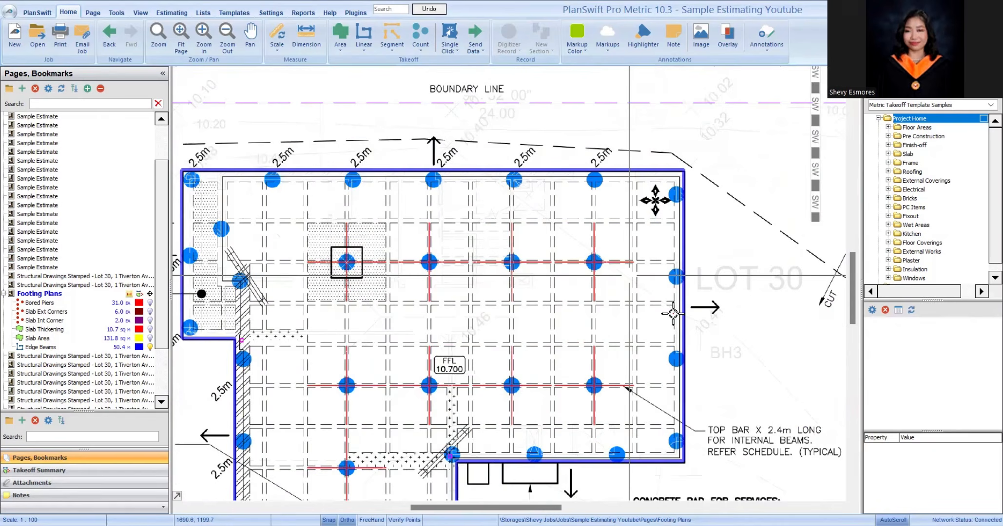
scroll(410, 297, "down", 2)
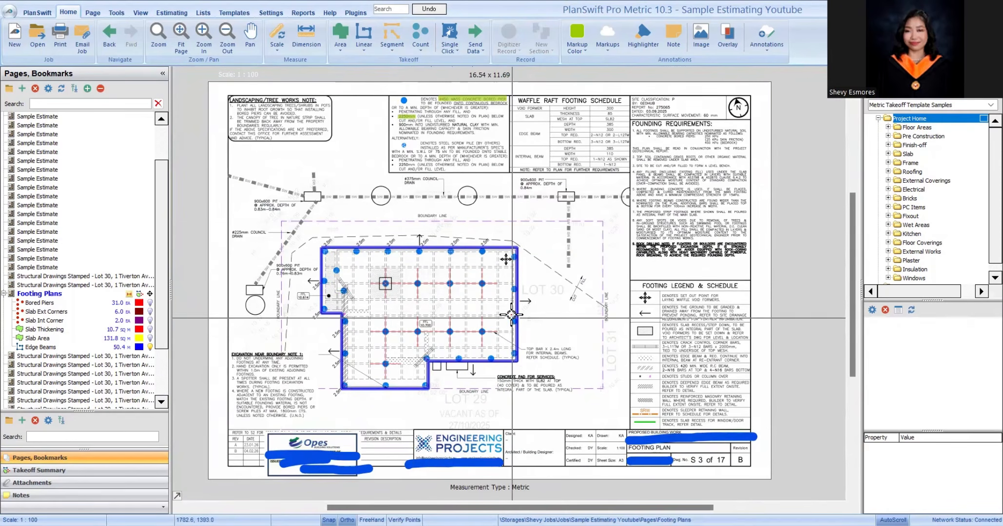
scroll(459, 329, "up", 2)
scroll(459, 329, "up", 2)
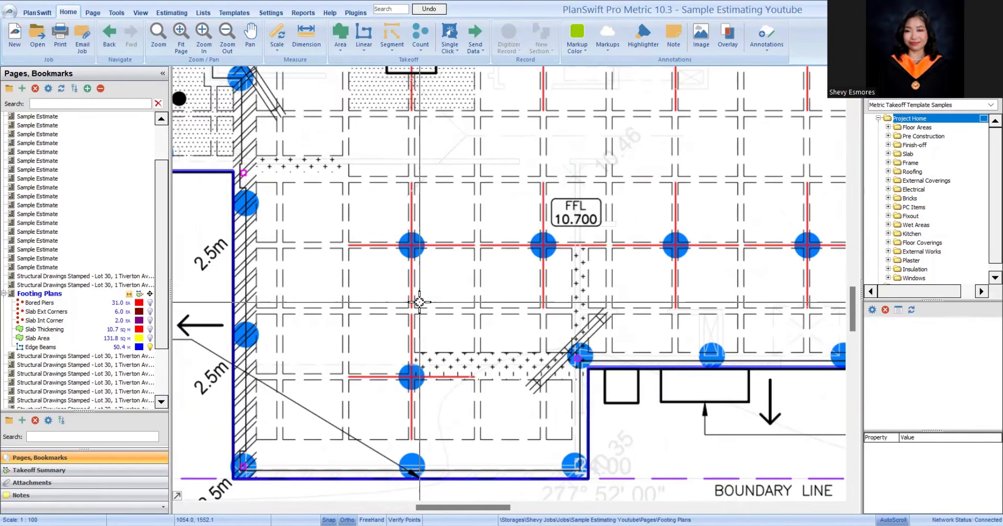
scroll(417, 307, "down", 3)
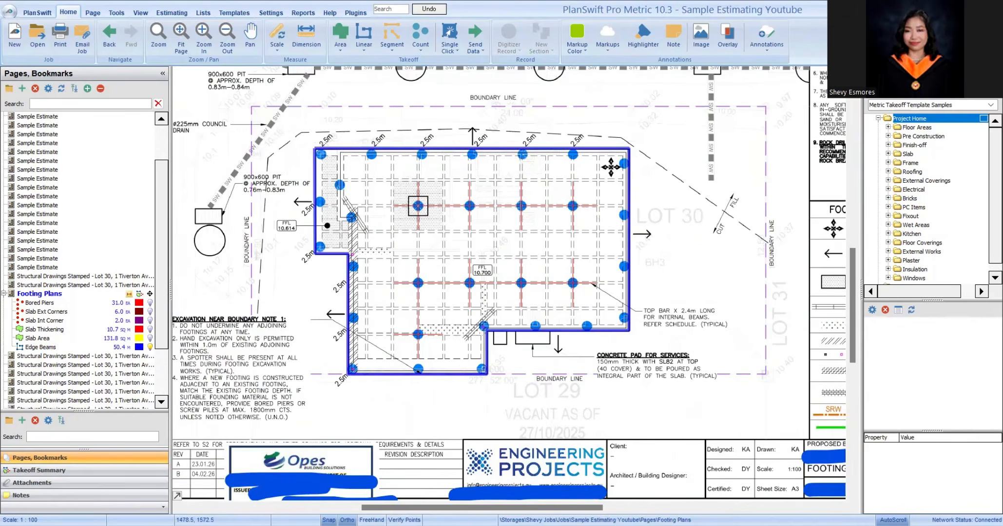
scroll(323, 226, "up", 3)
scroll(537, 272, "down", 3)
scroll(526, 372, "up", 5)
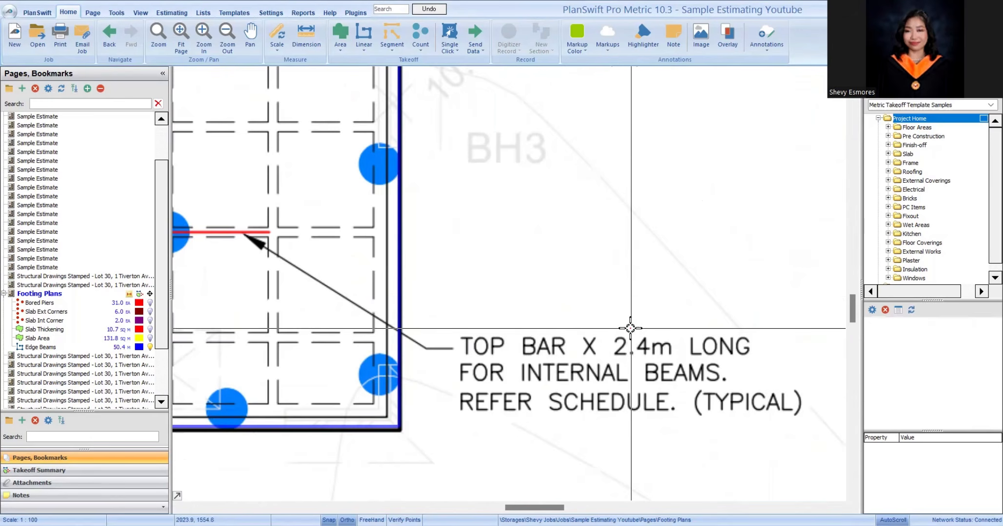
scroll(644, 331, "down", 2)
scroll(473, 380, "left", 3)
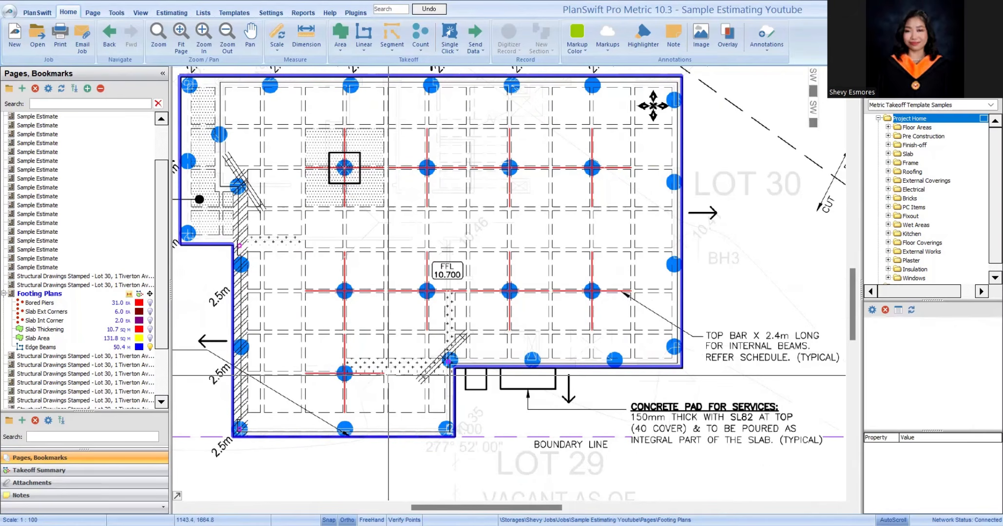
scroll(566, 224, "down", 2)
scroll(567, 224, "up", 2)
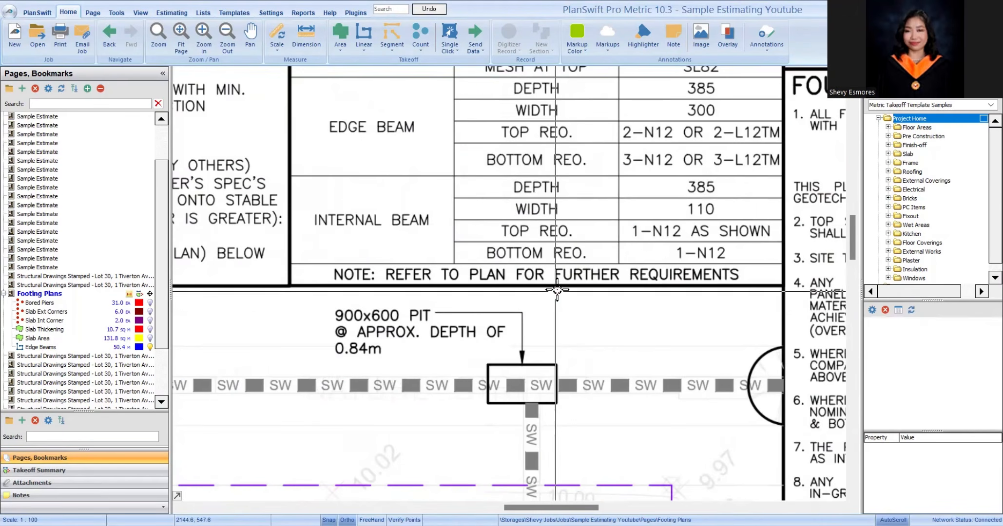
Step: Measure the internal beam width with Dimension below the square-marked pier and again near the middle of the slab
scroll(570, 217, "down", 2)
scroll(356, 237, "up", 2)
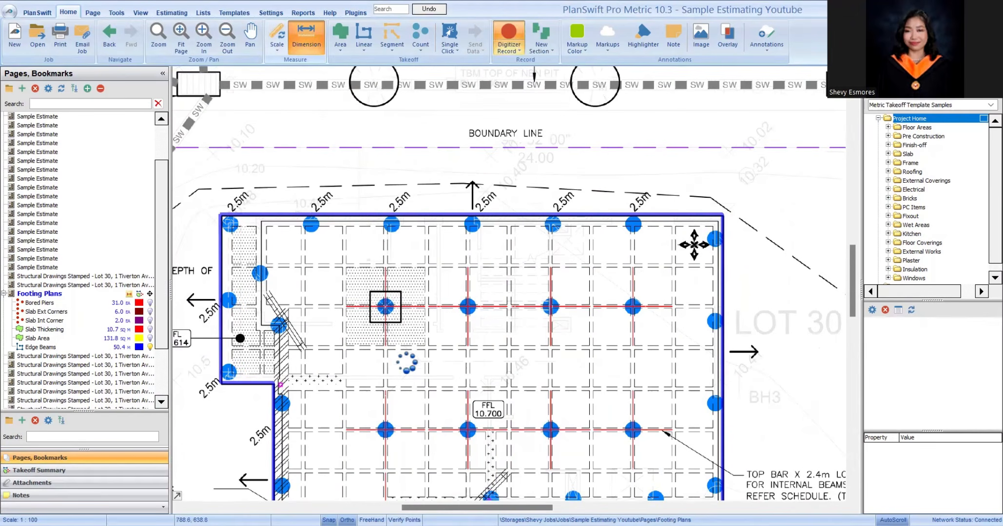
scroll(403, 361, "up", 5)
left_click(283, 351)
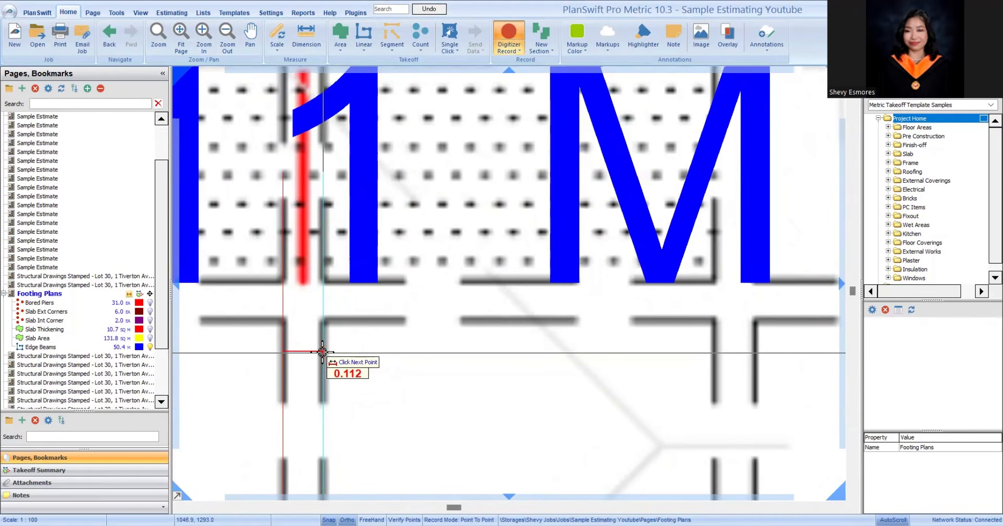
scroll(390, 336, "down", 5)
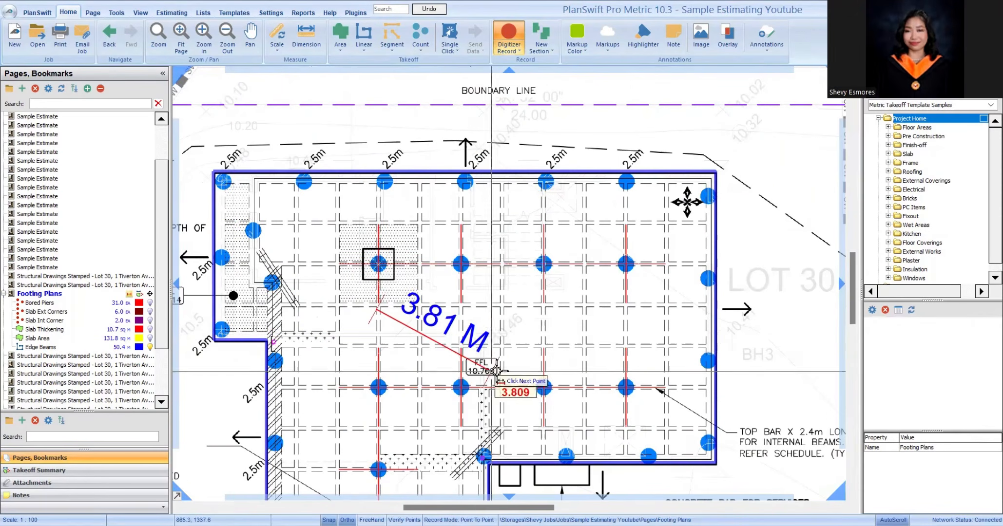
left_click(498, 364)
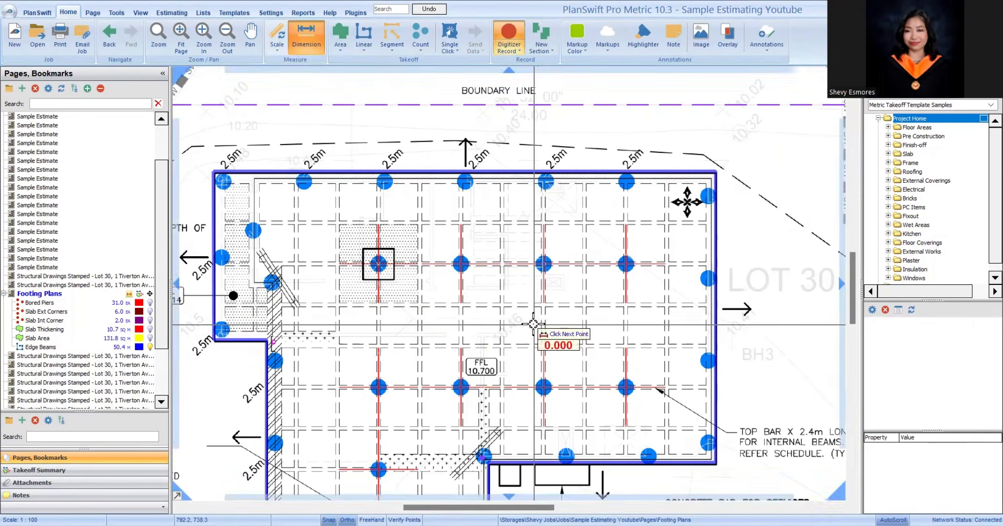
scroll(483, 346, "up", 5)
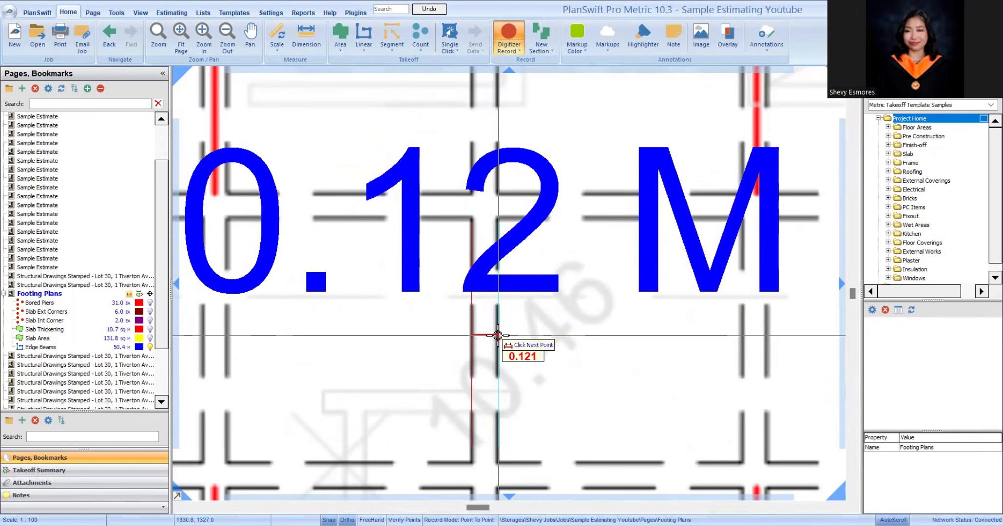
scroll(507, 321, "down", 5)
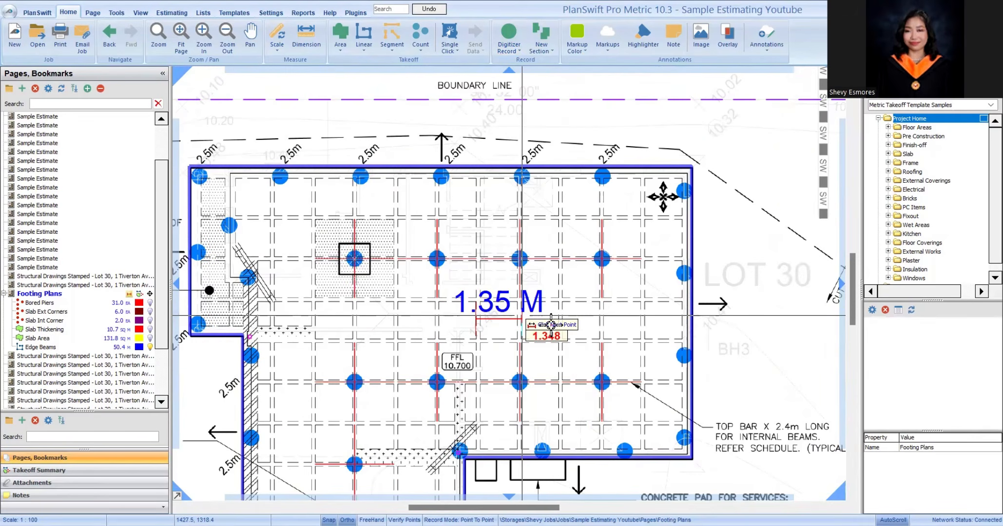
key("Escape")
Step: Create a cyan, solid segment takeoff named Internal Beams in the Waffle Slab folder
scroll(551, 325, "down", 3)
scroll(571, 305, "up", 3)
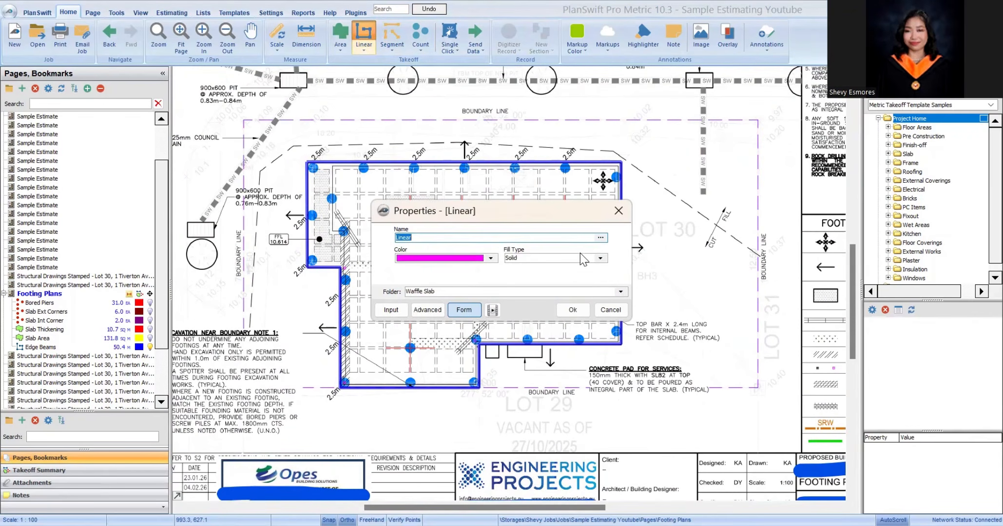
key("Escape")
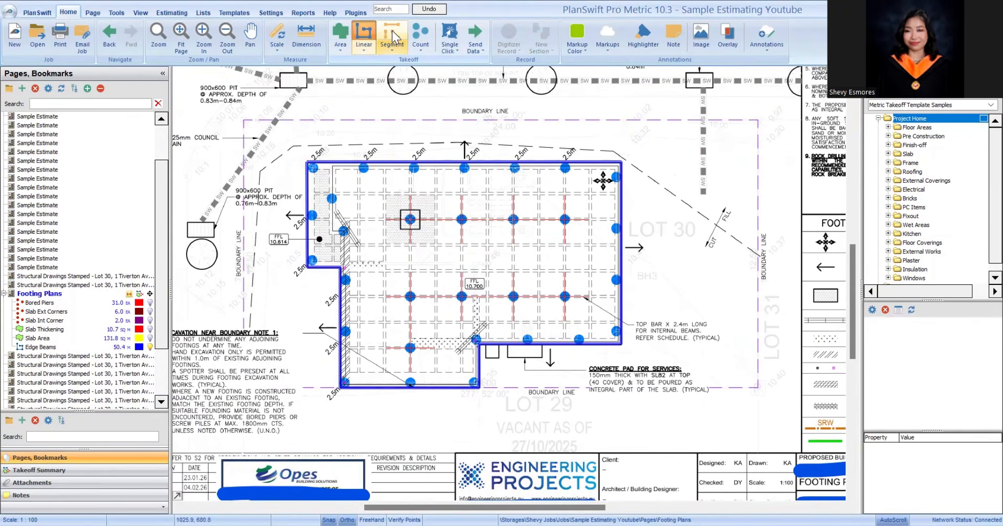
left_click(392, 38)
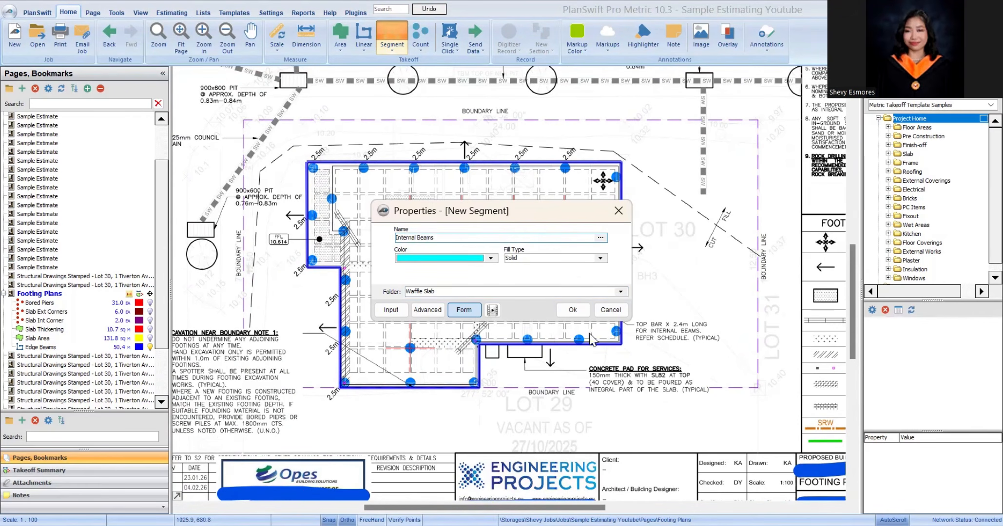
left_click(572, 310)
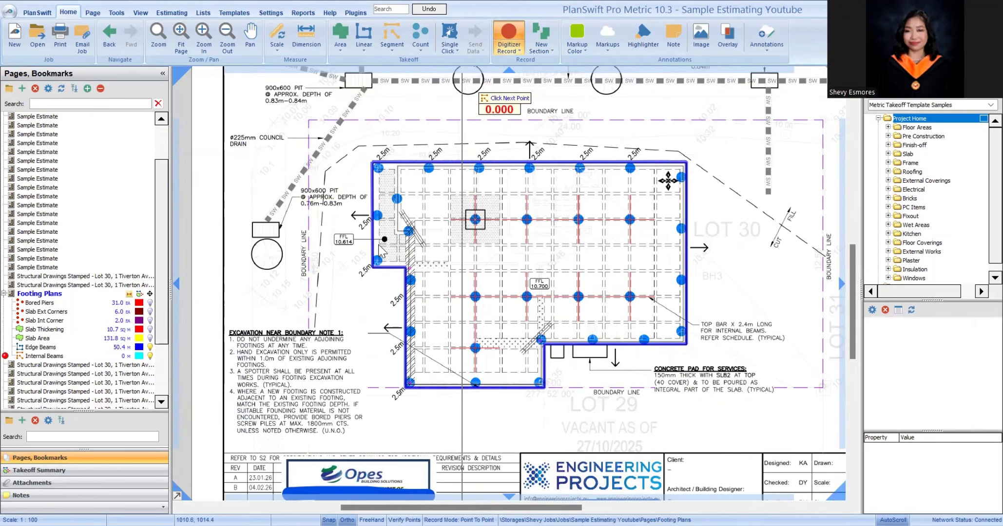
Step: Draw the first vertical internal beam through the square-marked pier, between the lower and upper edge beams, and recolour Internal Beams magenta
scroll(475, 257, "up", 2)
scroll(458, 214, "down", 2)
scroll(467, 329, "up", 2)
left_click(374, 413)
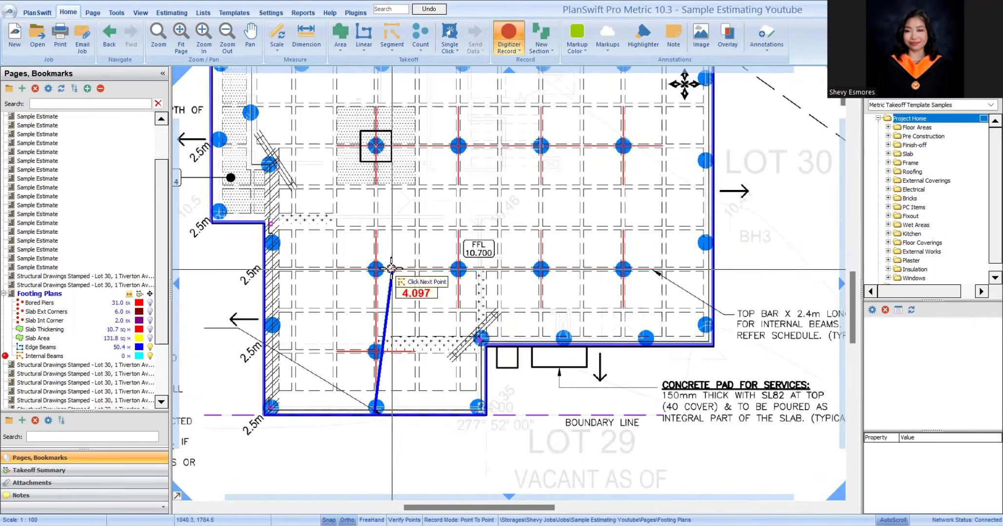
scroll(381, 280, "up", 2)
double_click(368, 179)
left_click(141, 358)
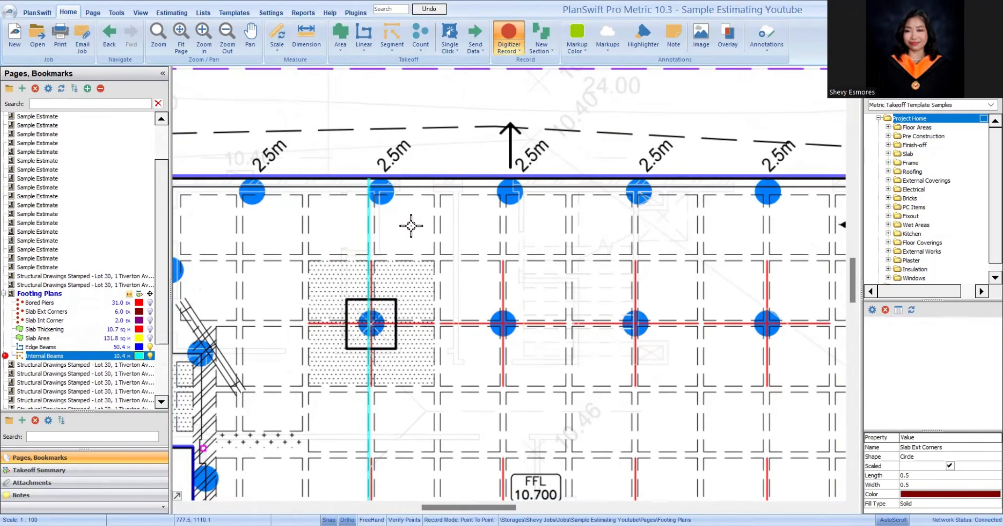
Step: Draw the other three vertical internal beam segments along the pier lines between the lower and upper edge beams
scroll(411, 226, "down", 3)
left_click(466, 235)
double_click(526, 458)
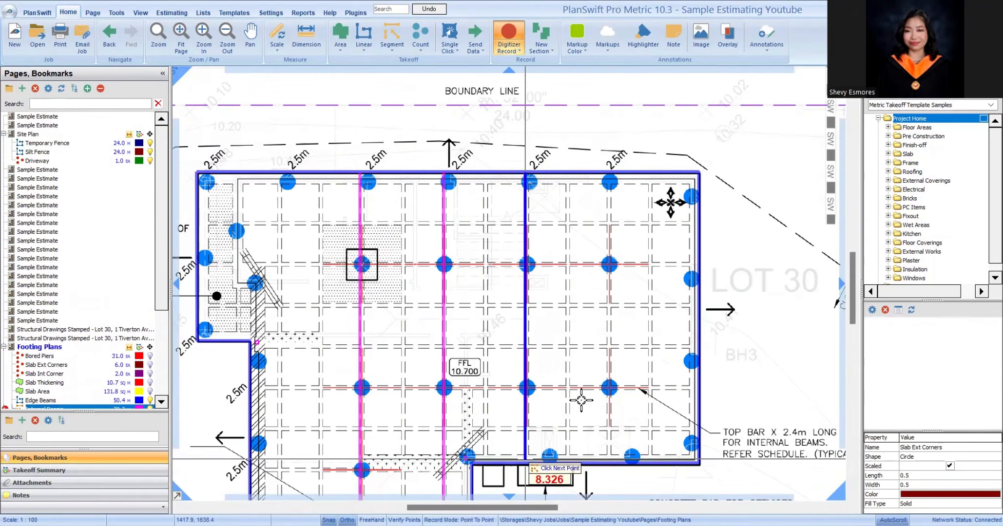
left_click(610, 182)
double_click(610, 455)
Step: Draw the three horizontal internal beam segments along the middle, lower and upper pier rows, spanning between the edge beams
left_click(251, 387)
double_click(695, 388)
left_click(251, 472)
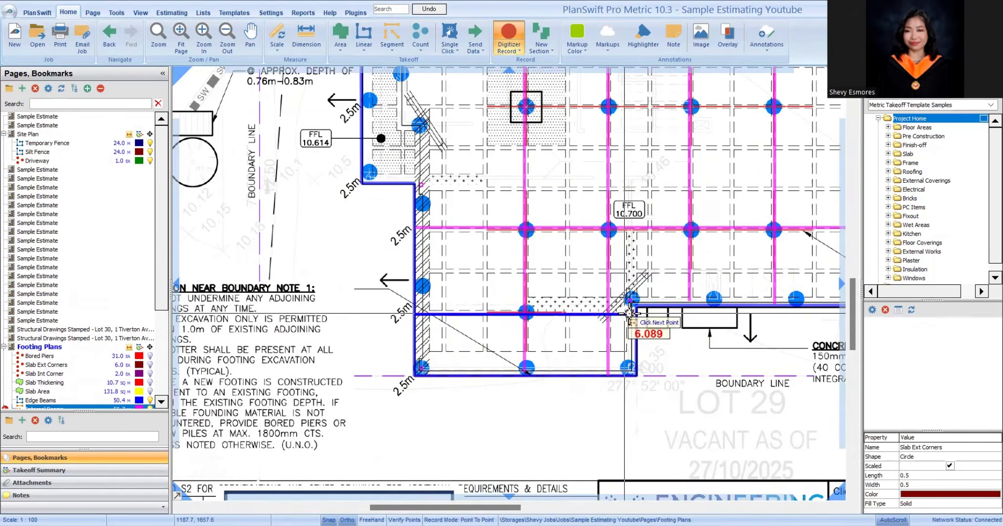
double_click(628, 314)
scroll(629, 315, "down", 3)
left_click(426, 168)
double_click(731, 169)
Step: Highlight the entire Waffle Raft Footing Schedule table on the Footing Plans page
scroll(394, 211, "up", 2)
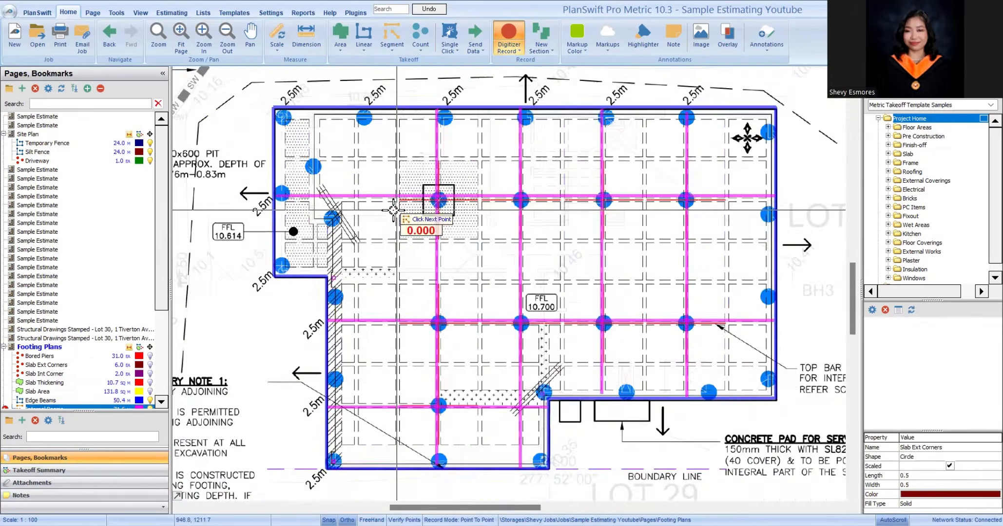
scroll(394, 210, "down", 3)
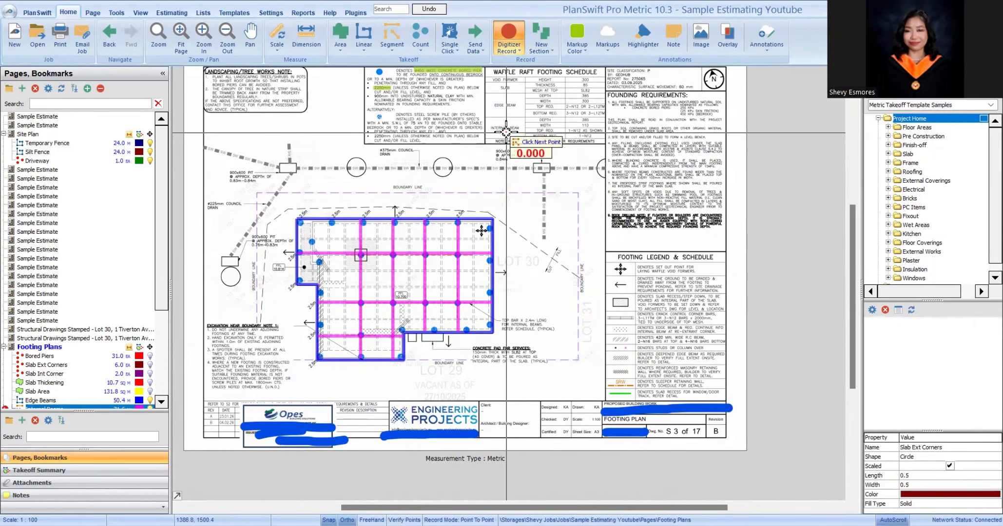
scroll(578, 130, "up", 3)
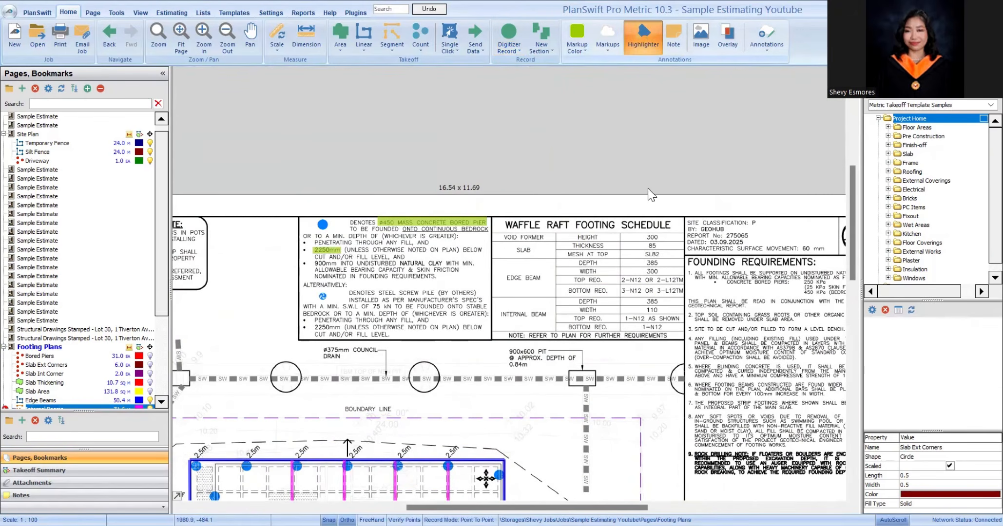
scroll(536, 268, "up", 3)
left_click_drag(467, 170, 774, 366)
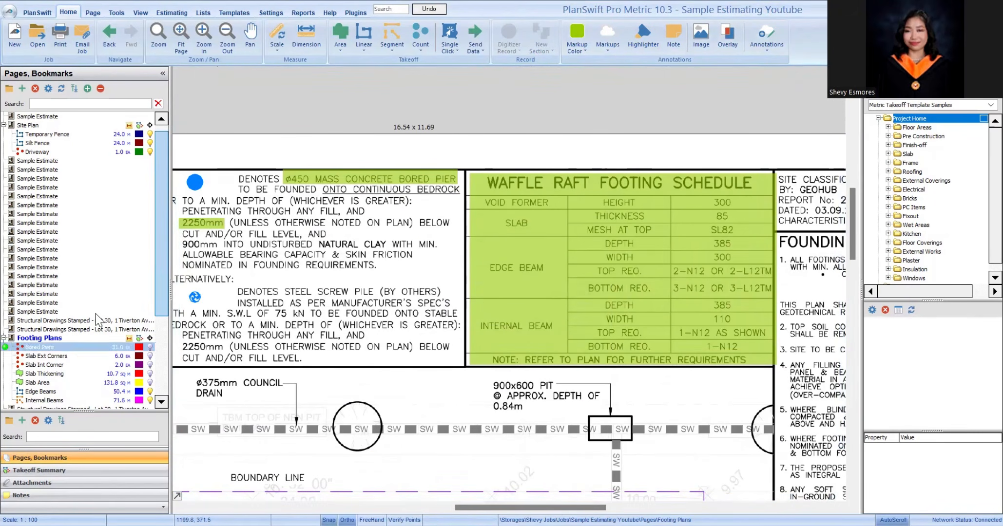
right_click(512, 266)
left_click(536, 294)
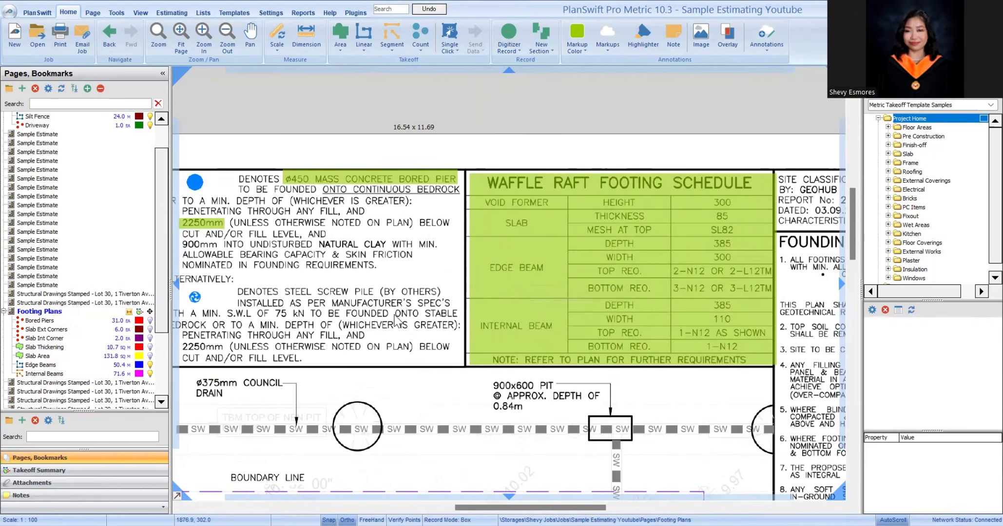
Step: Raise the transparency of the highlight over the Waffle Raft Footing Schedule to about two-thirds of its range
right_click(536, 284)
left_click(560, 290)
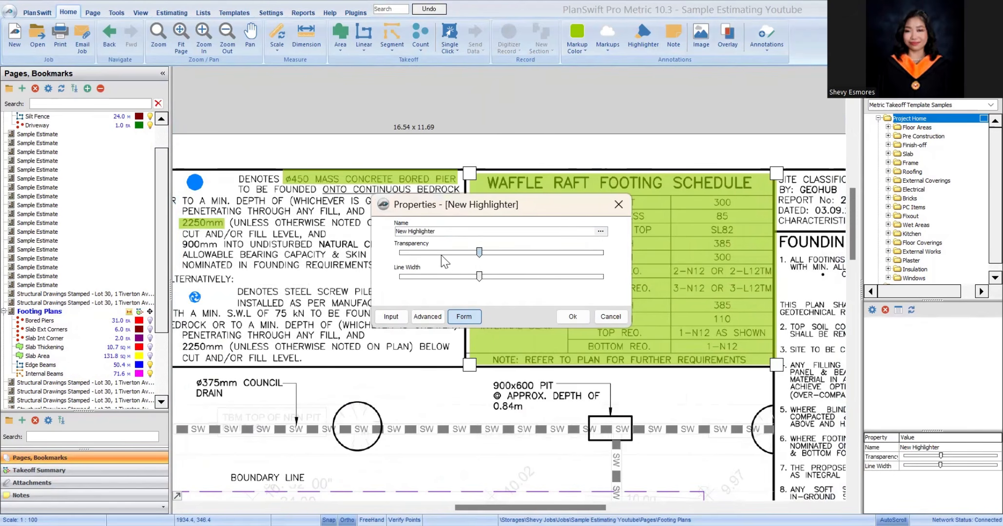
left_click(414, 253)
left_click_drag(413, 253, 525, 253)
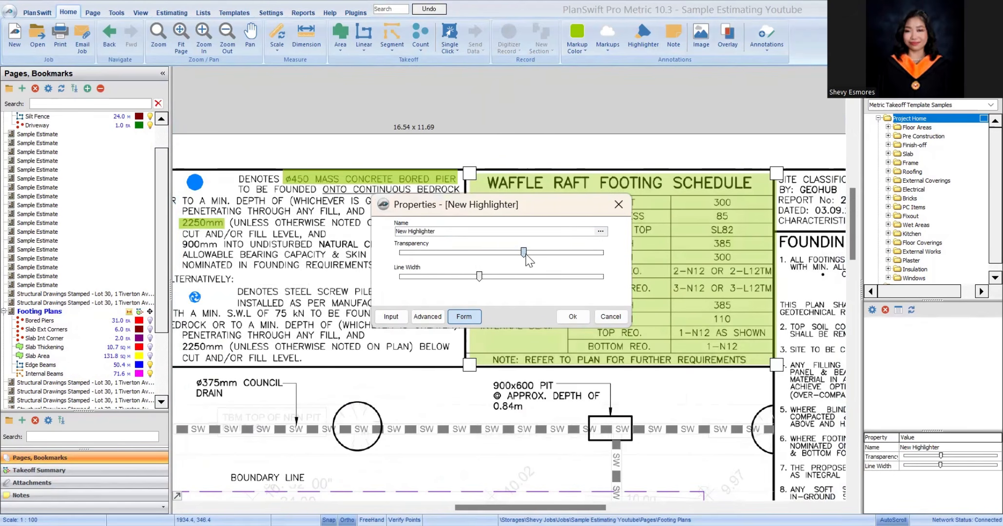
left_click(599, 253)
left_click(541, 254)
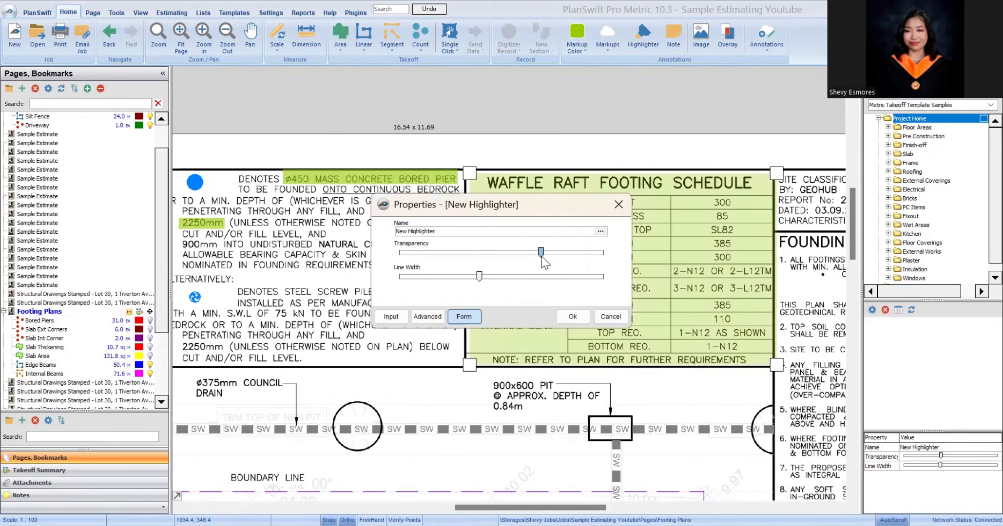
left_click(573, 316)
Step: Move on from the Footing Plans page through the footing details pages to the First Floor Framing Plan, sheet S 7 of 17
scroll(492, 439, "down", 5)
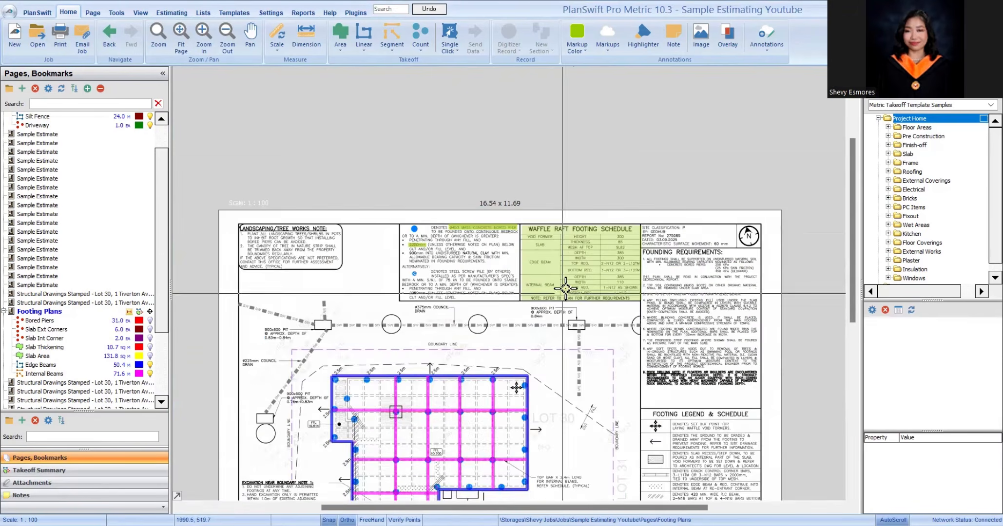
scroll(681, 291, "up", 3)
mouse_move(680, 291)
left_mouse_down()
mouse_move(533, 399)
mouse_move(579, 382)
left_mouse_up()
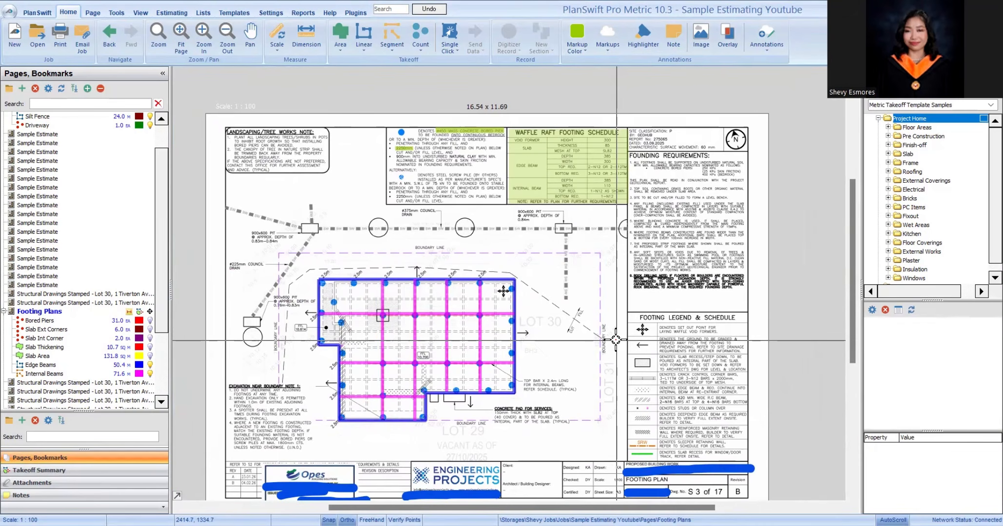
scroll(74, 336, "up", 4)
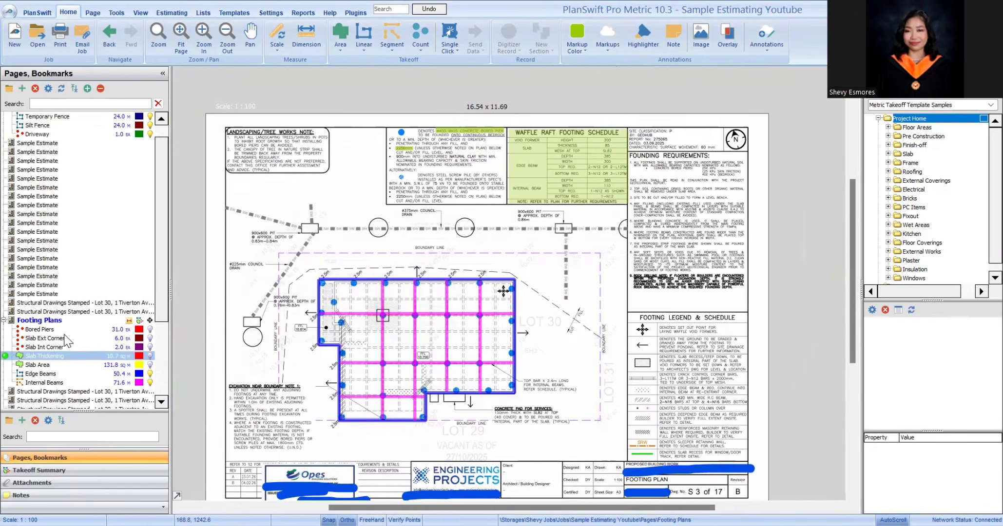
scroll(112, 249, "down", 2)
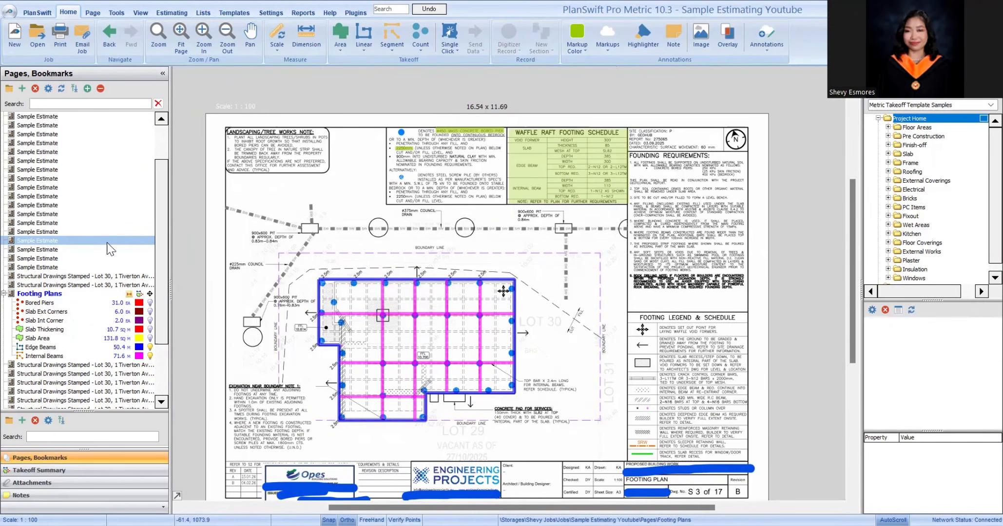
scroll(75, 291, "down", 3)
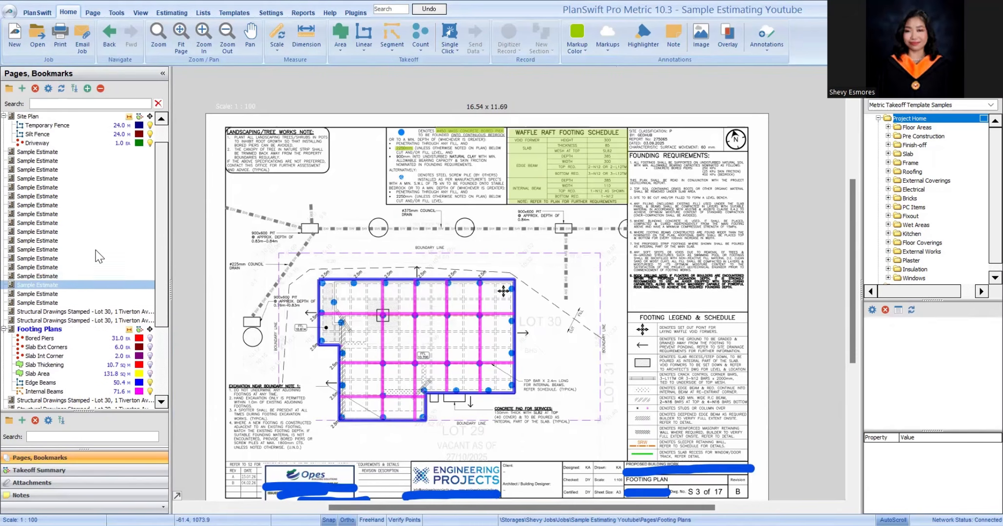
left_click(82, 285)
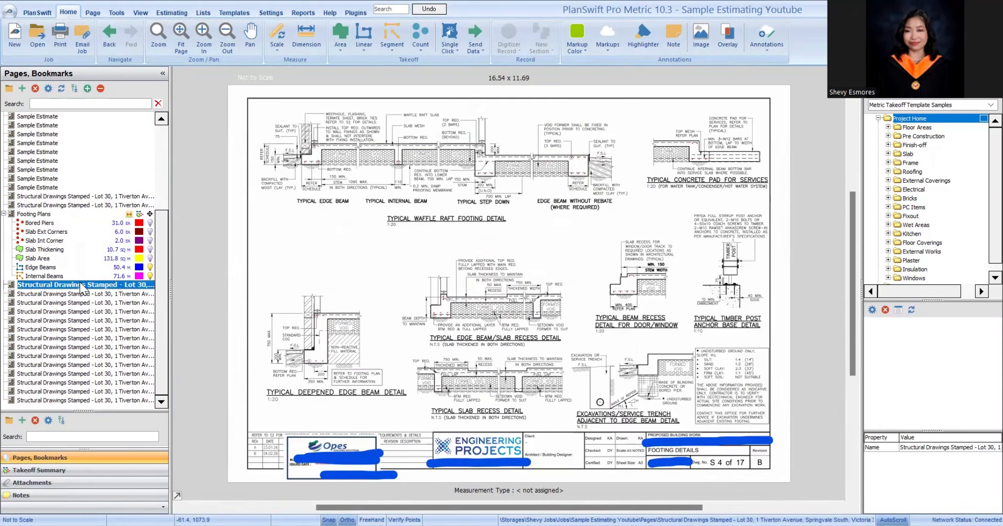
left_click(83, 295)
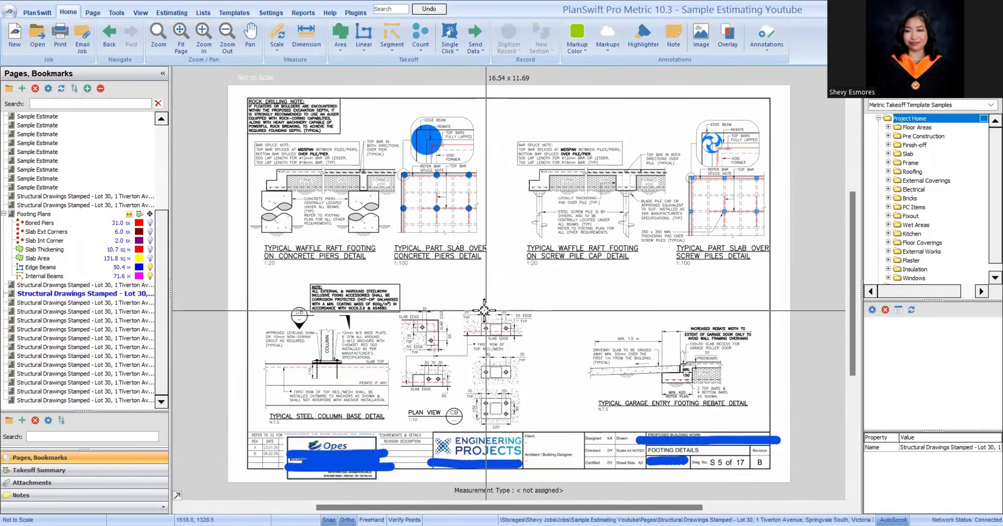
key("Page_Down")
key("Page_Down")
Step: Examine the beam and lintel layout on the First Floor Framing Plan and the column and rafter entries in its Member Schedule
scroll(454, 291, "up", 3)
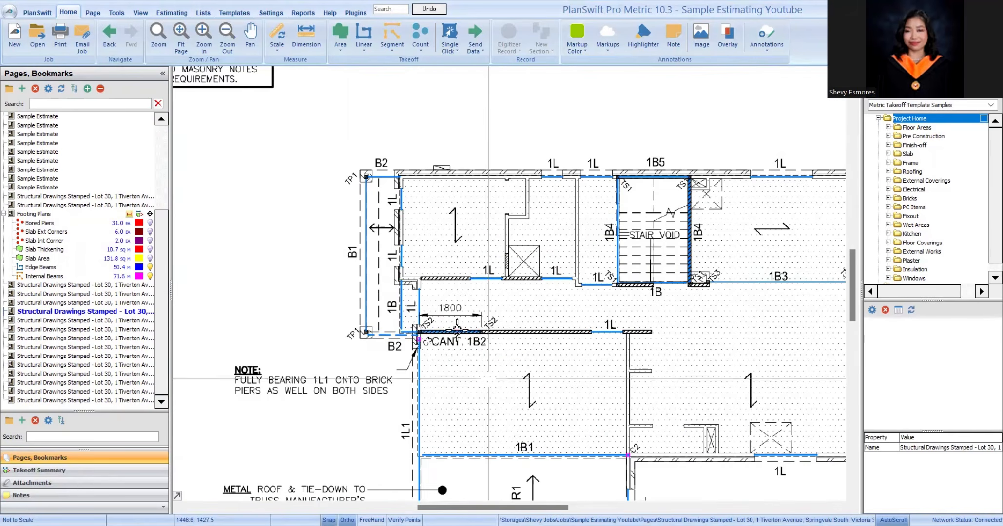
scroll(408, 274, "down", 1)
middle_click(407, 274)
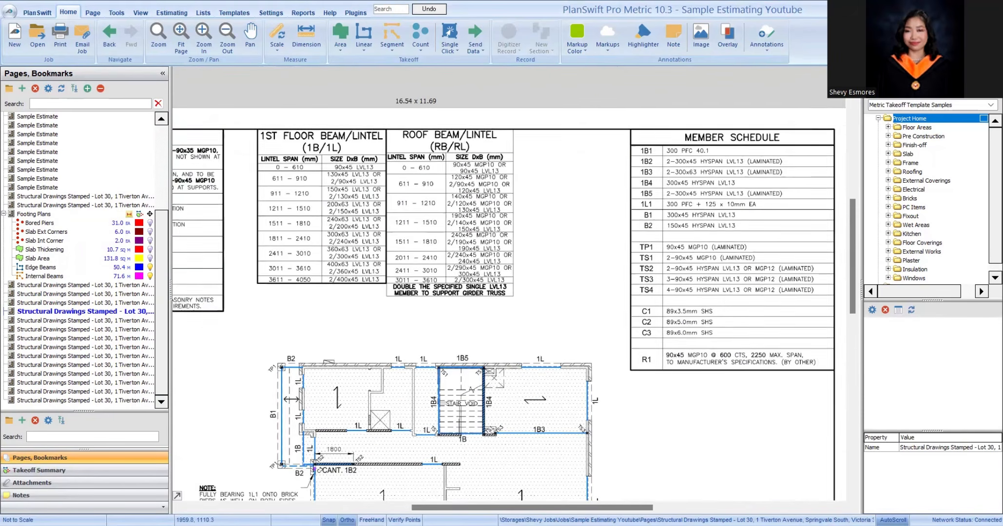
scroll(636, 166, "up", 2)
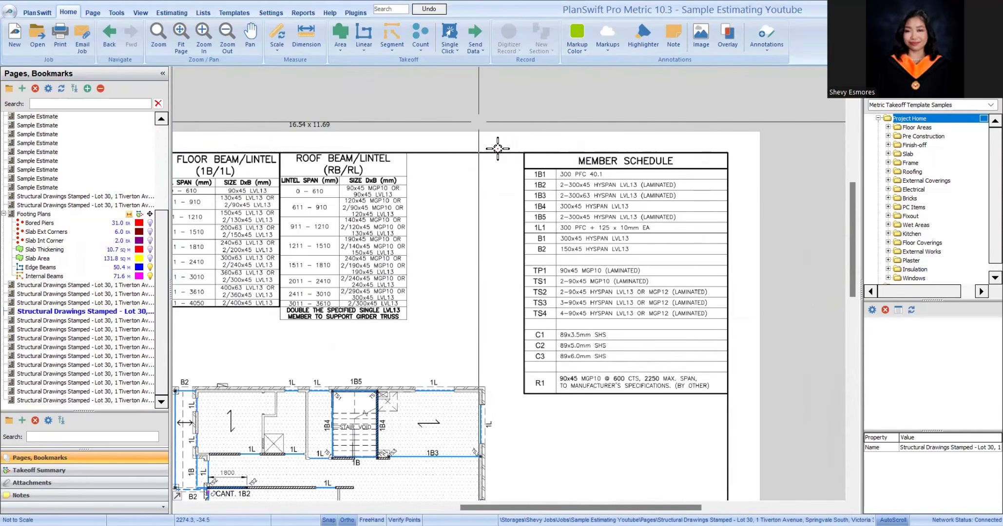
mouse_move(464, 306)
left_mouse_down()
mouse_move(575, 180)
mouse_move(484, 305)
mouse_move(473, 229)
left_mouse_up()
left_click_drag(298, 156, 236, 91)
left_click_drag(203, 210, 403, 364)
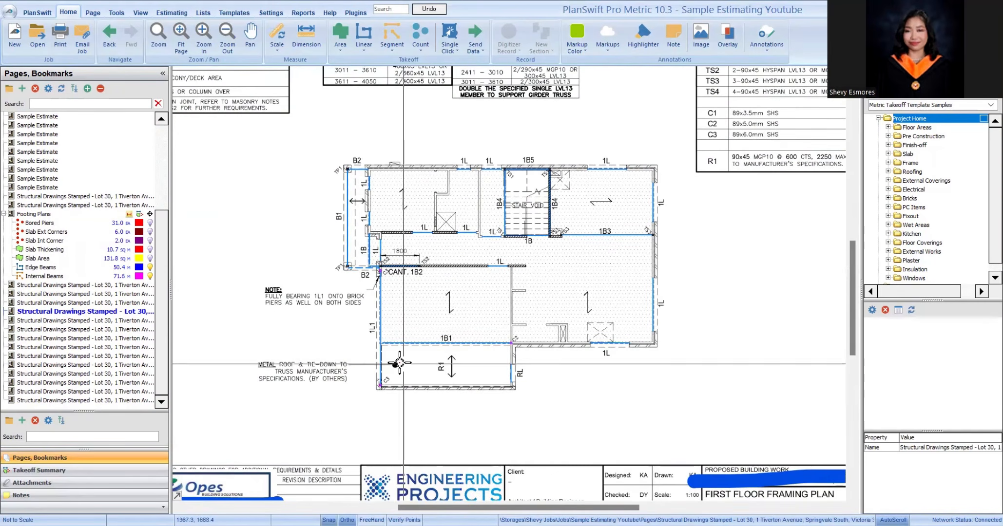
scroll(437, 396, "up", 5)
scroll(519, 298, "down", 5)
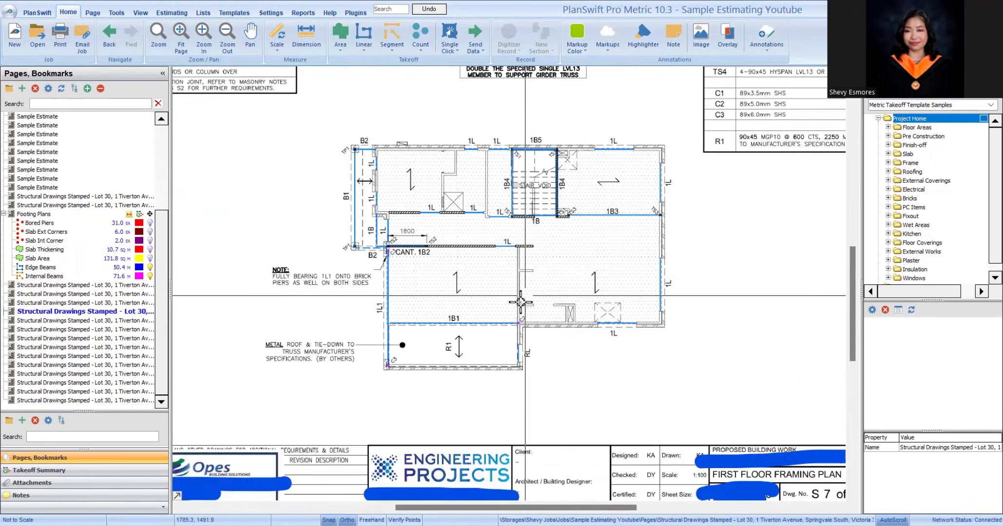
scroll(593, 201, "up", 3)
scroll(628, 350, "up", 3)
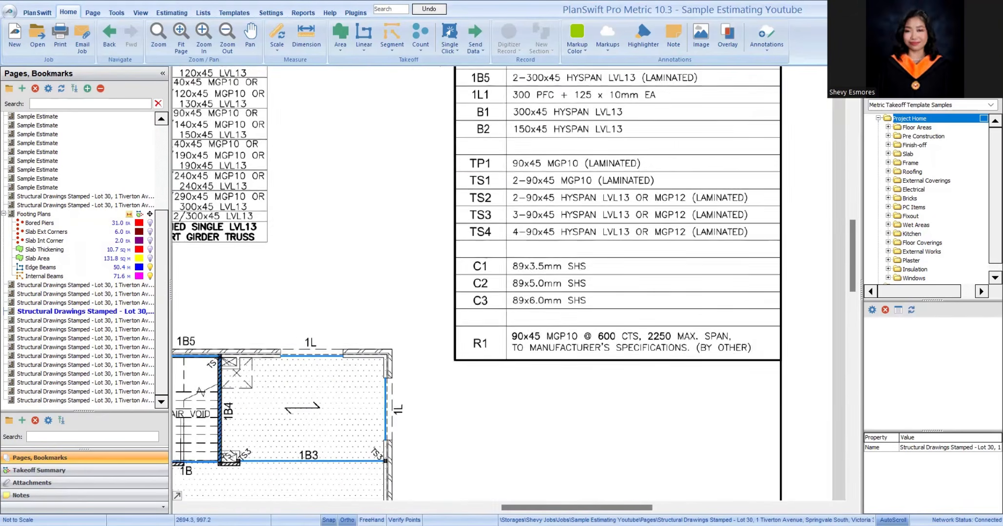
scroll(697, 329, "down", 1)
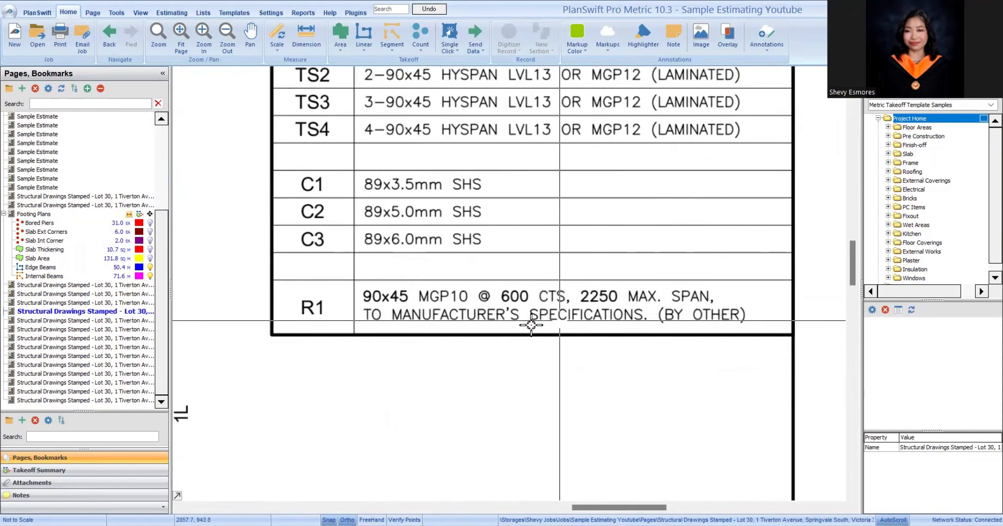
scroll(560, 324, "up", 1)
scroll(723, 321, "down", 1)
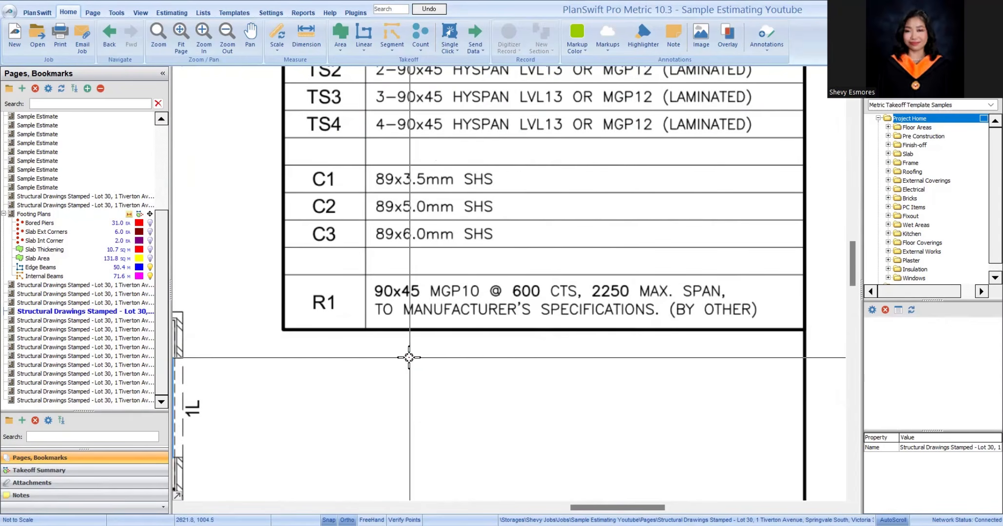
Step: Examine the framing around beam 1B1, lintel 1L1 and the R1 metal roof area on the First Floor Framing Plan
scroll(625, 172, "down", 2)
scroll(496, 320, "down", 3)
scroll(451, 337, "up", 3)
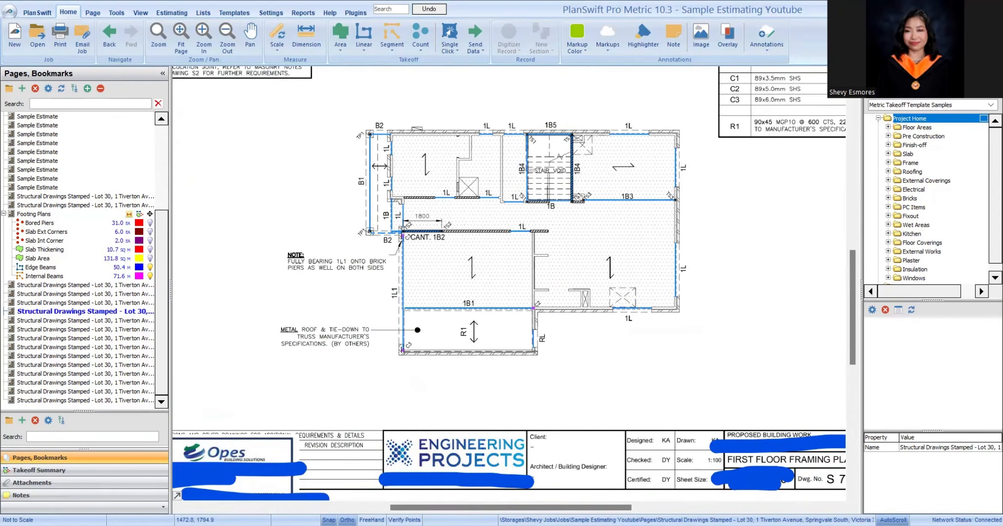
left_click_drag(520, 179, 457, 361)
scroll(461, 336, "down", 2)
scroll(453, 370, "up", 5)
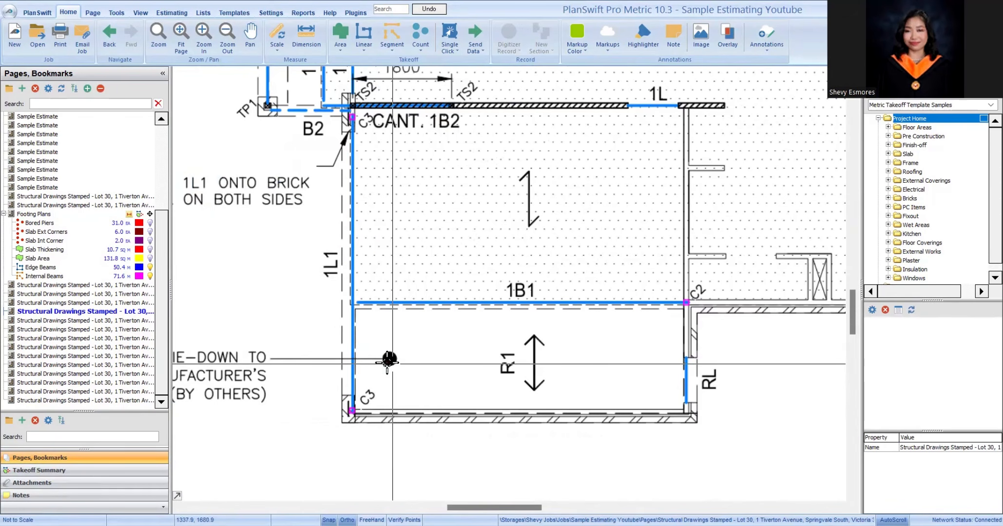
scroll(533, 328, "down", 3)
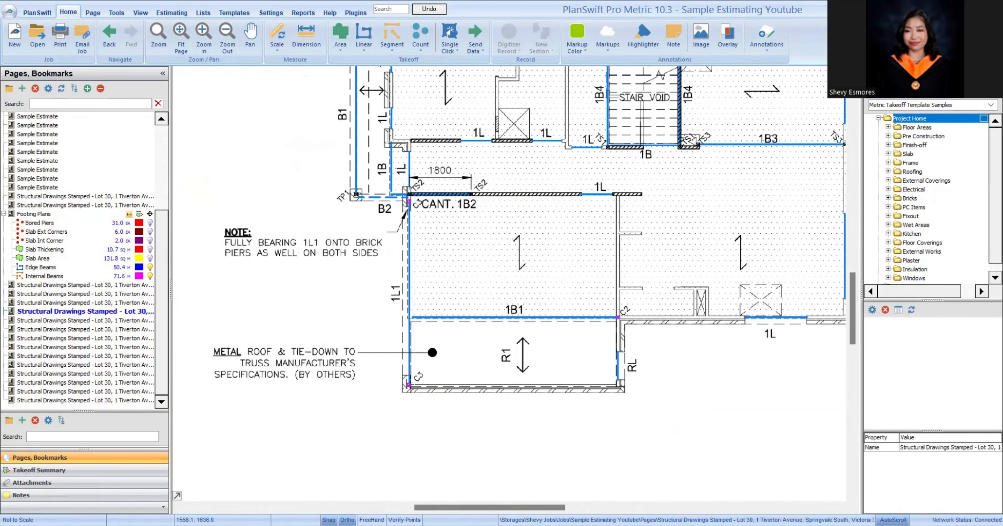
Step: Create a takeoff folder named Timber Framing and place it at the same level as Waffle Slab, below that folder's items
left_click(95, 470)
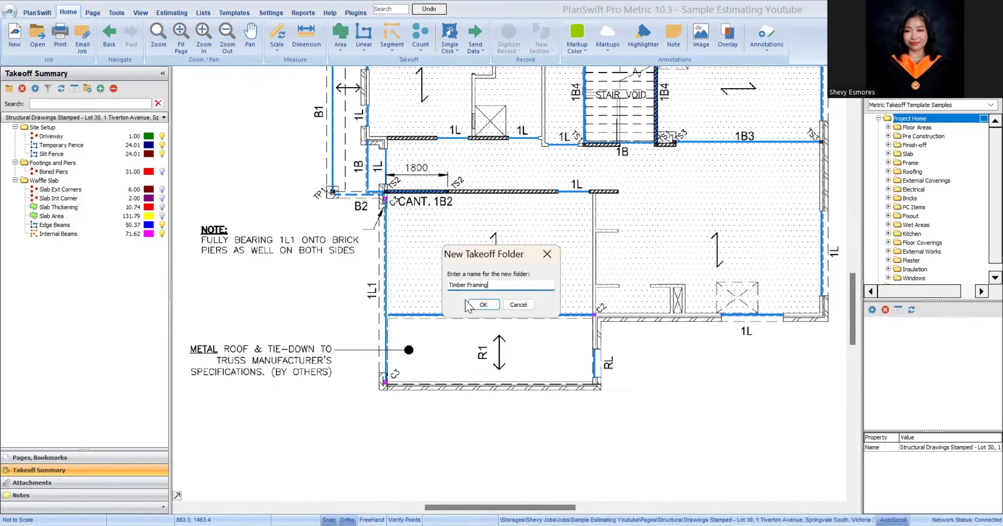
key("Return")
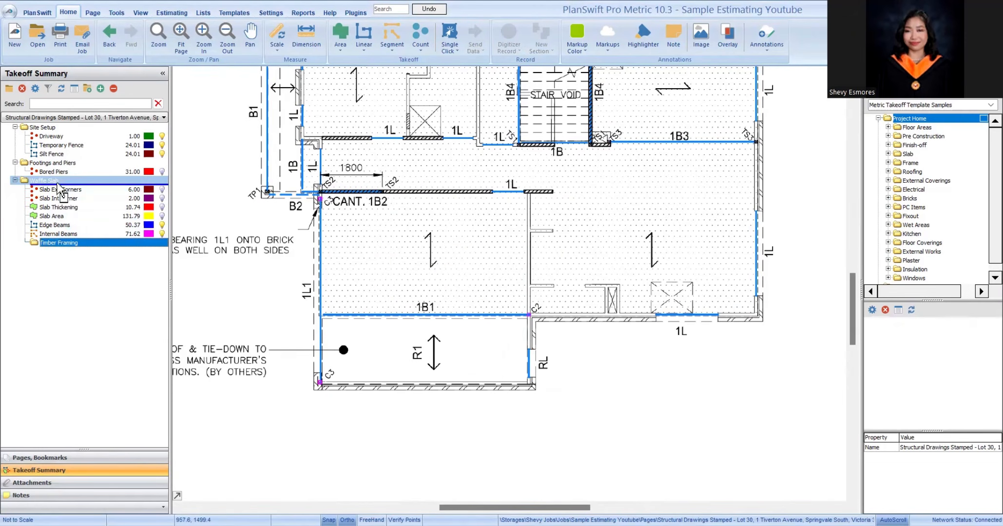
left_click_drag(40, 179, 41, 180)
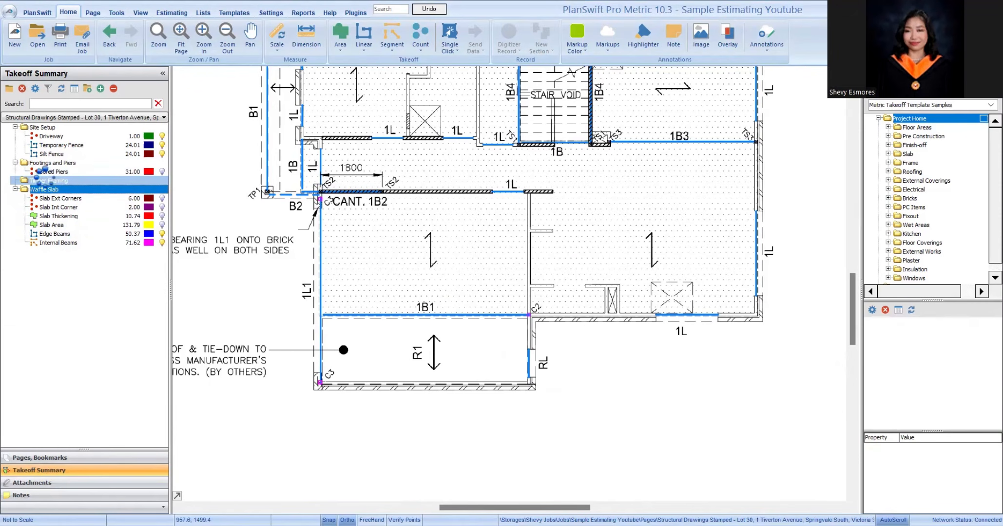
left_click_drag(42, 169, 42, 171)
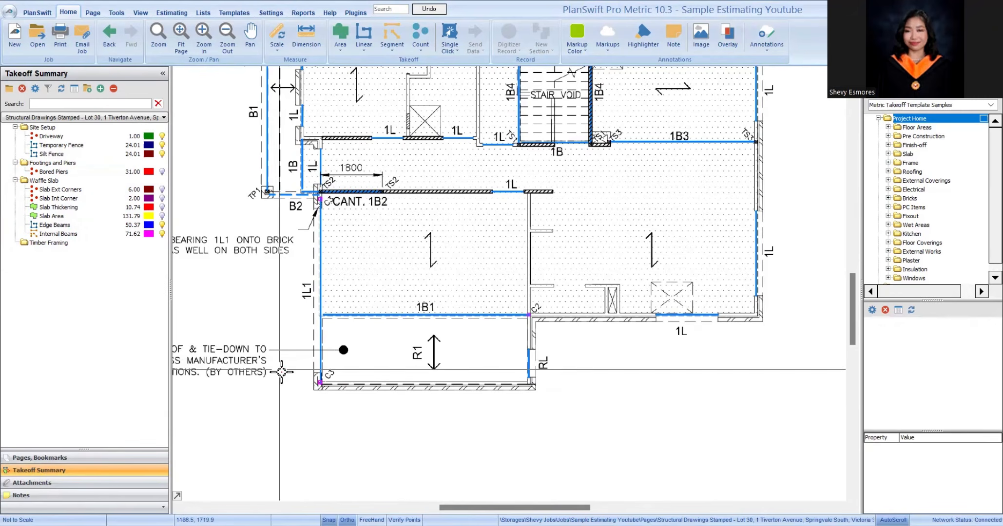
Step: Examine the beam entries, starting with 1B1, in the Member Schedule of the First Floor Framing Plan
scroll(451, 361, "down", 3)
scroll(452, 361, "down", 1)
scroll(452, 361, "up", 4)
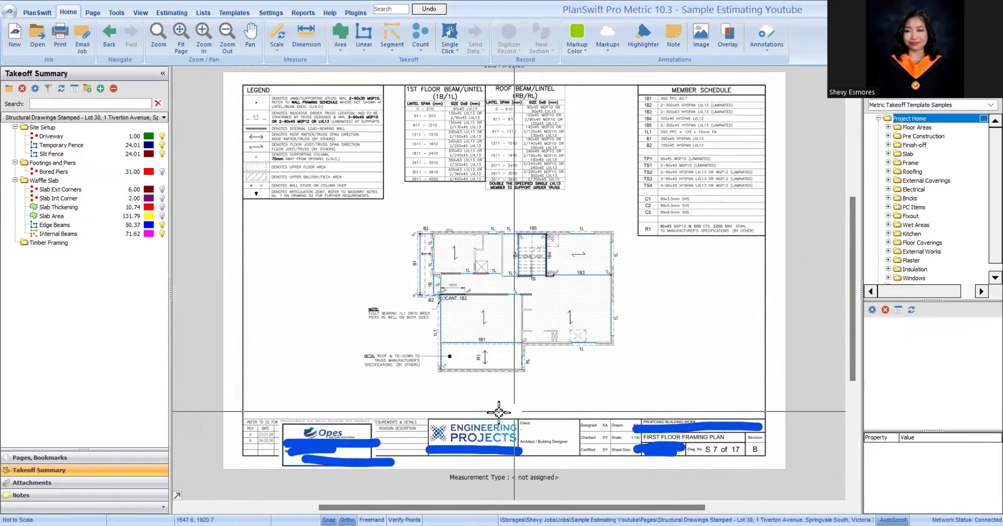
scroll(598, 326, "down", 3)
scroll(615, 224, "up", 5)
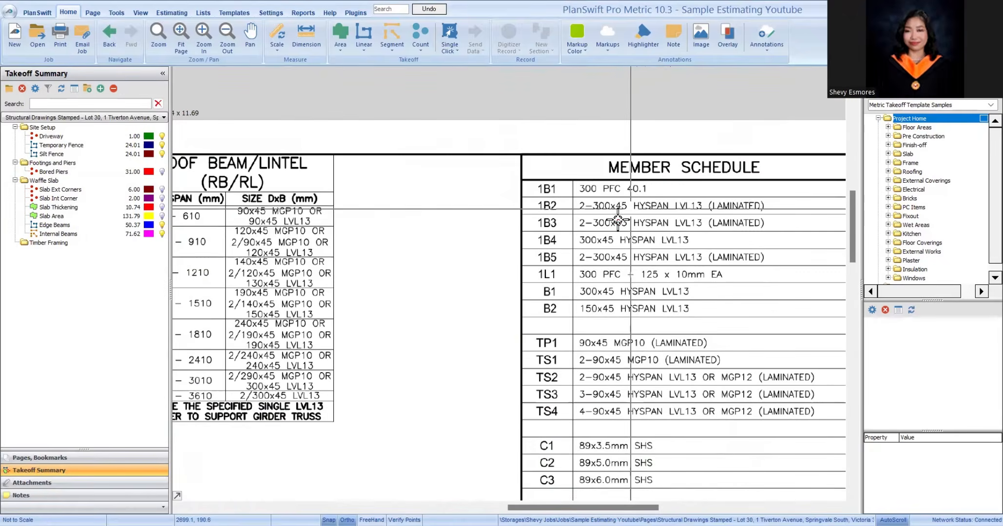
scroll(553, 188, "down", 4)
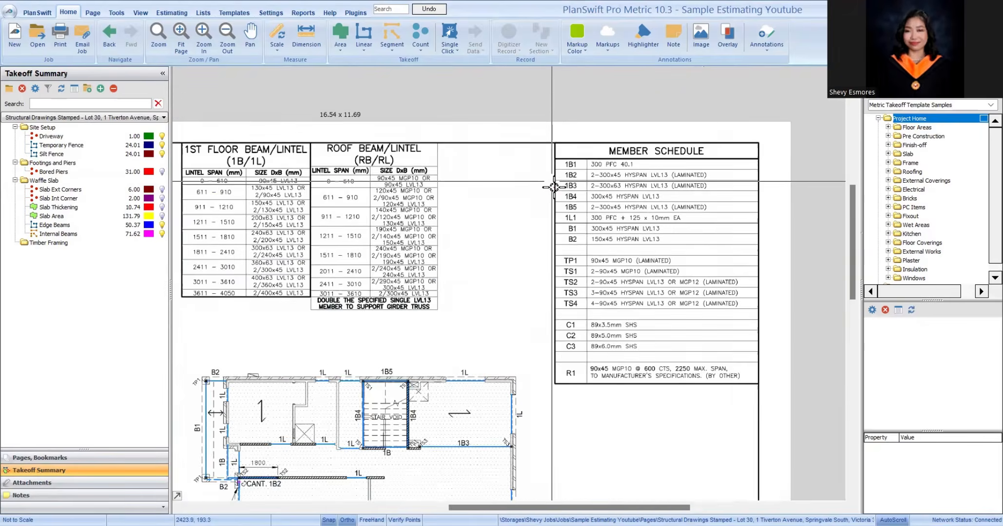
scroll(575, 174, "up", 2)
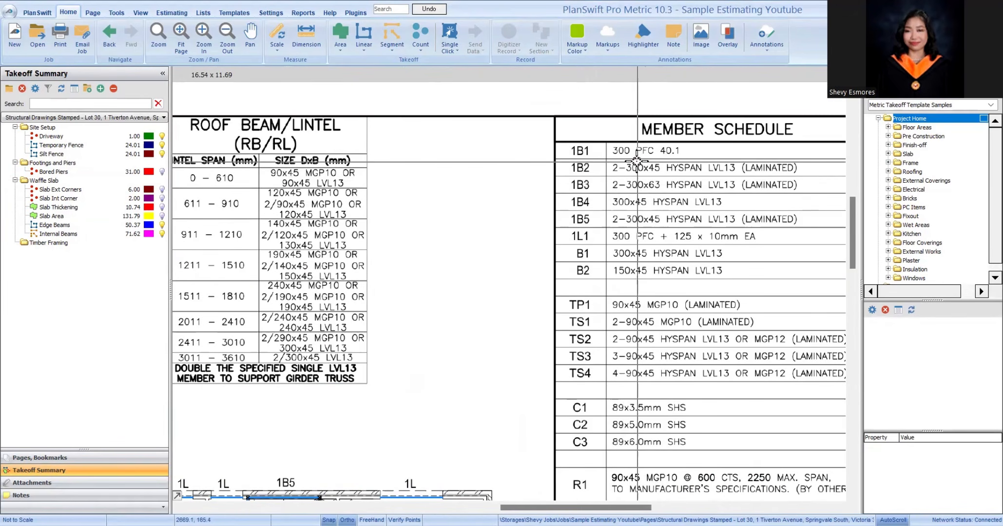
Step: Create a new takeoff folder named Structural Steel
scroll(642, 165, "up", 2)
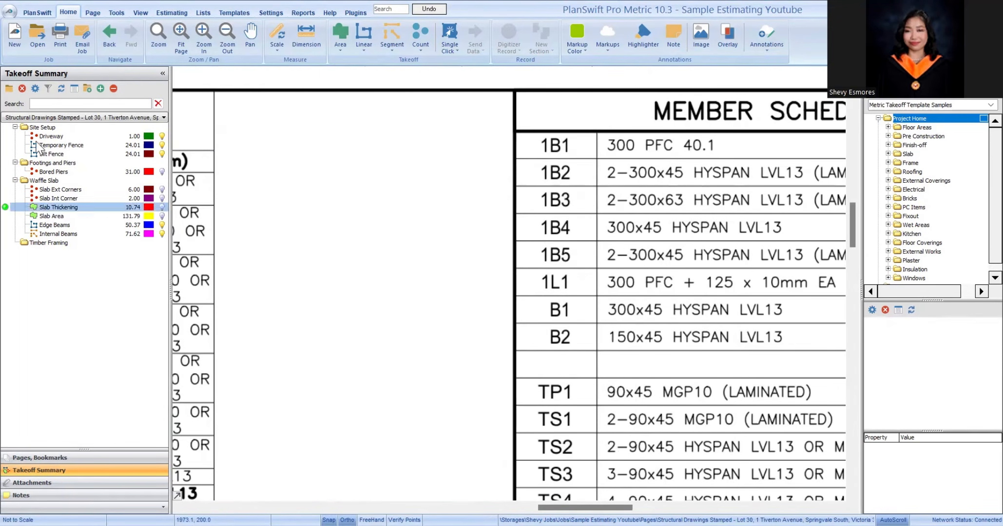
left_click(88, 89)
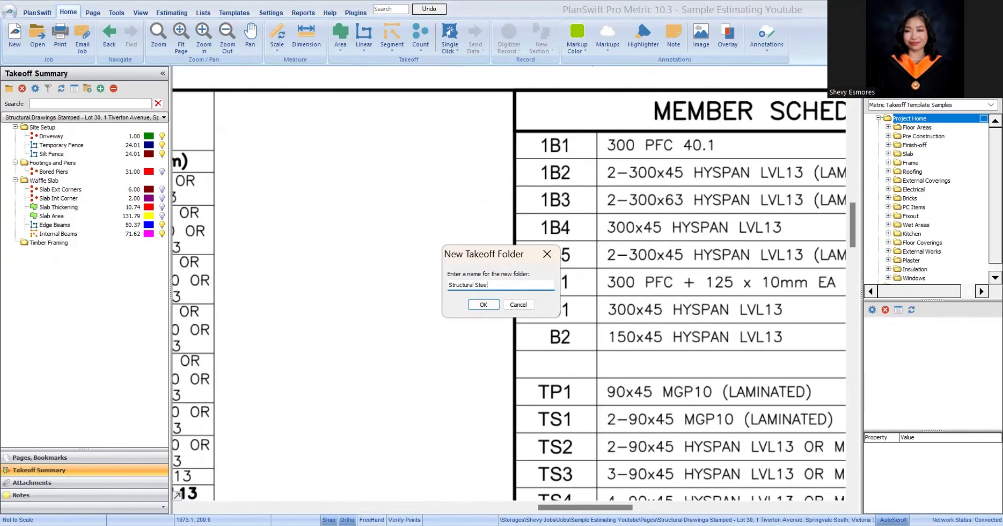
key("Return")
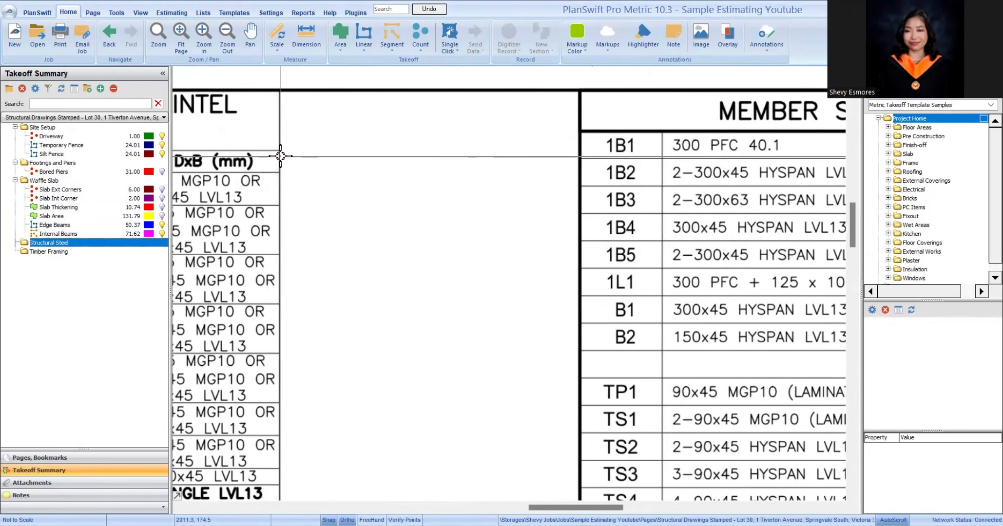
Step: Set the scale of the first floor framing plan page to 1:100 for segment takeoffs
scroll(533, 249, "down", 4)
left_click_drag(405, 483, 549, 280)
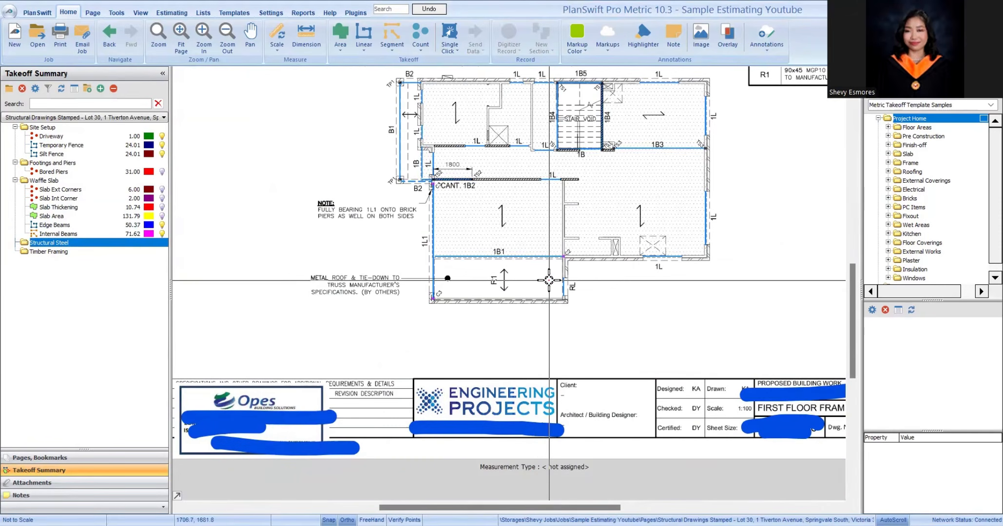
scroll(549, 280, "up", 5)
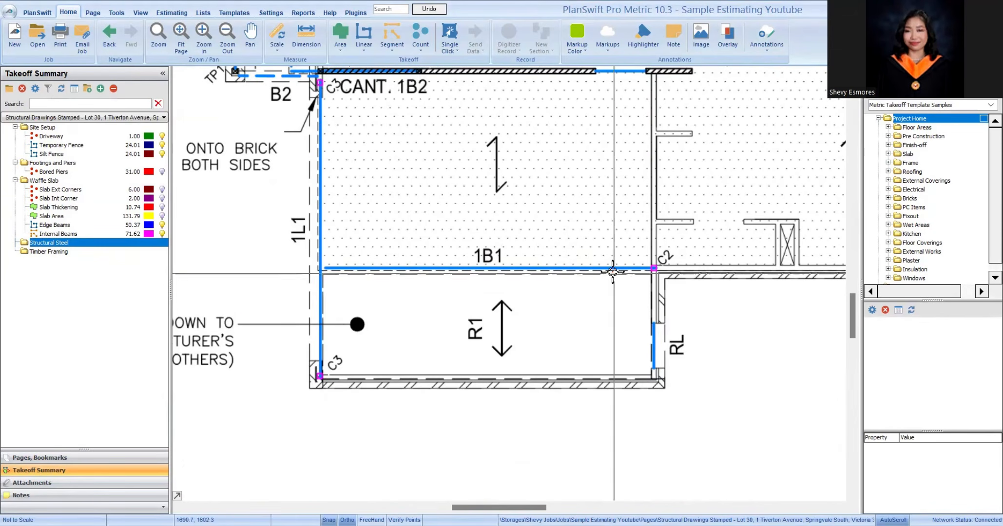
left_click(392, 38)
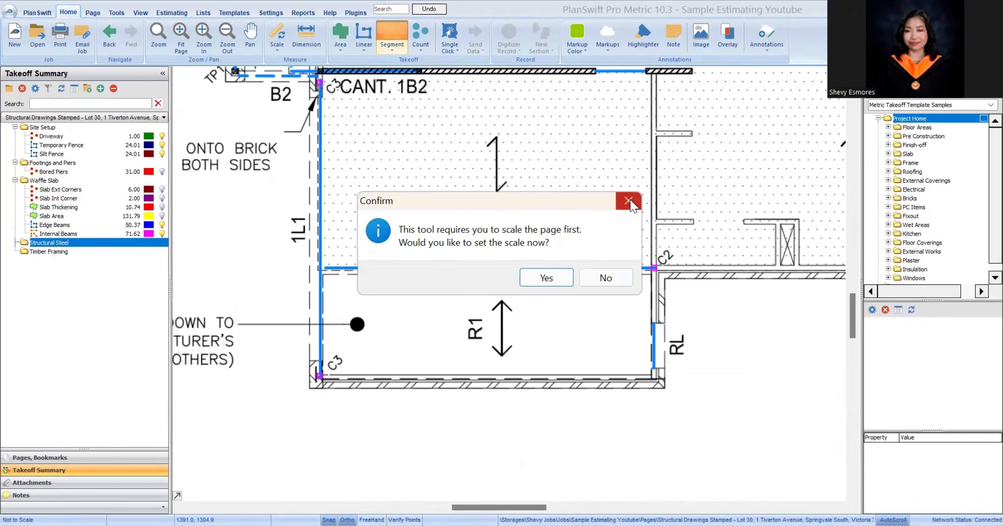
key("Return")
scroll(448, 215, "down", 4)
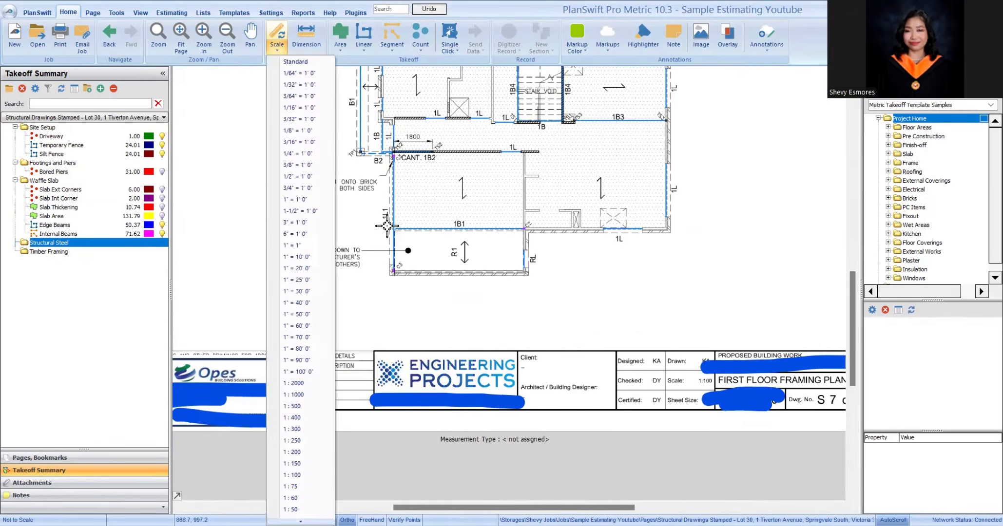
left_click(310, 475)
Step: Set up a new segment takeoff named 1B1 for the steel beam
scroll(416, 157, "up", 3)
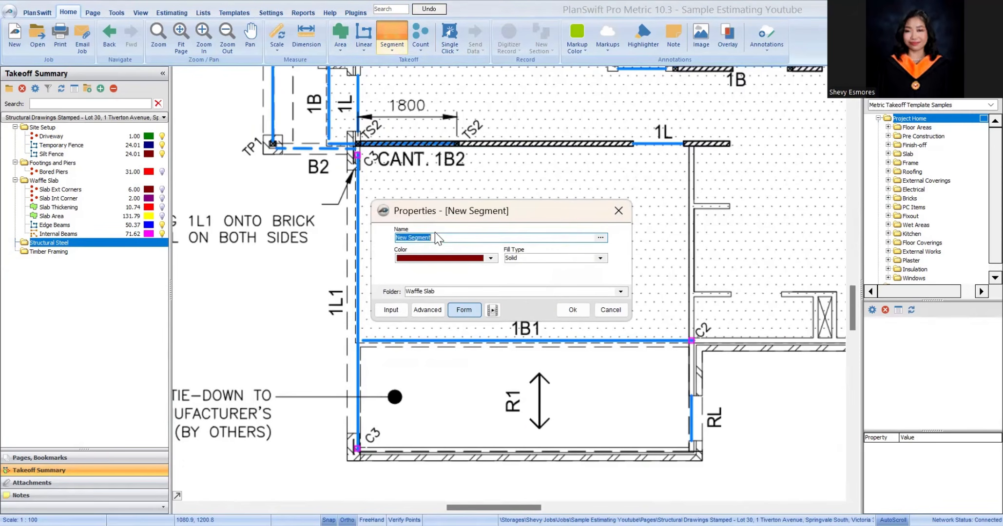
key("BackSpace")
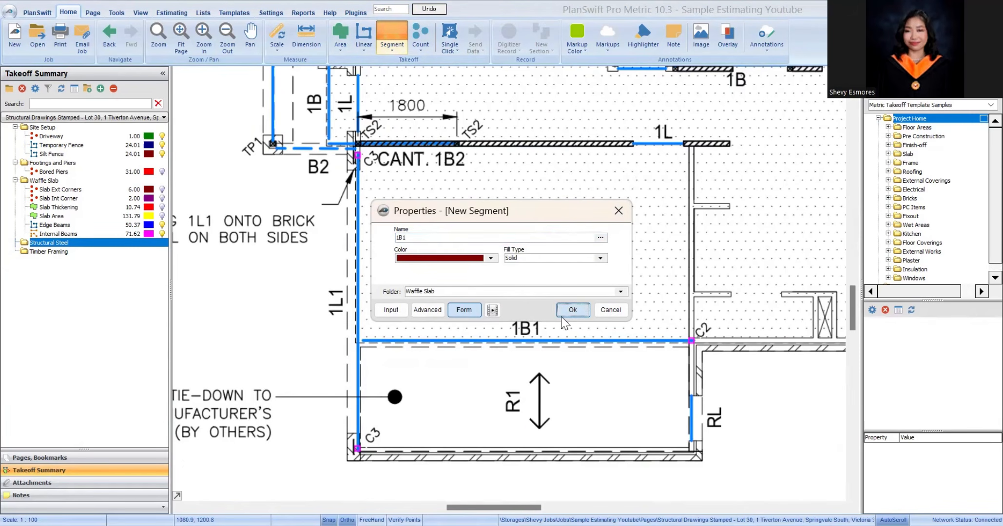
key("Return")
Step: Trace beam 1B1 from the 1L1 line to column C2 and move its takeoff item into the Structural Steel folder
scroll(365, 349, "up", 2)
left_click(348, 333)
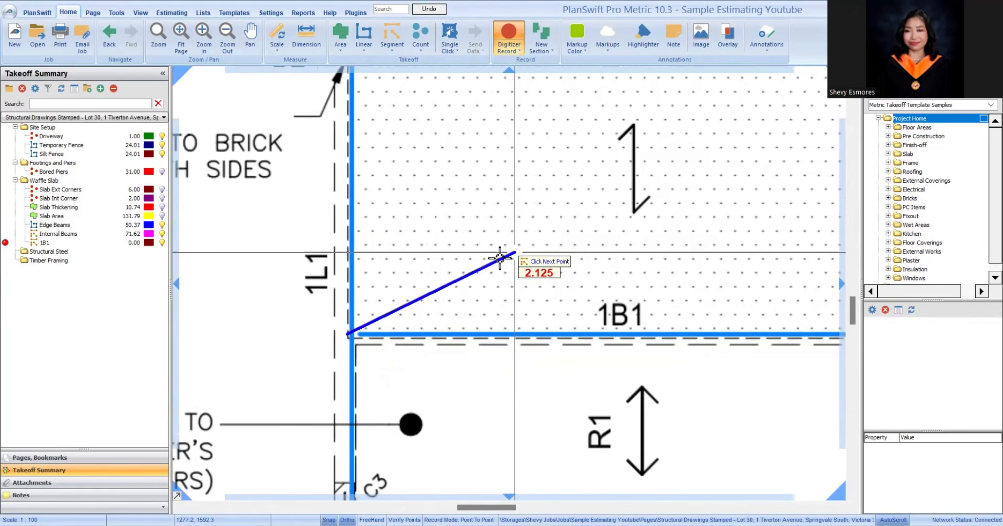
scroll(507, 258, "down", 3)
scroll(648, 291, "up", 3)
double_click(654, 286)
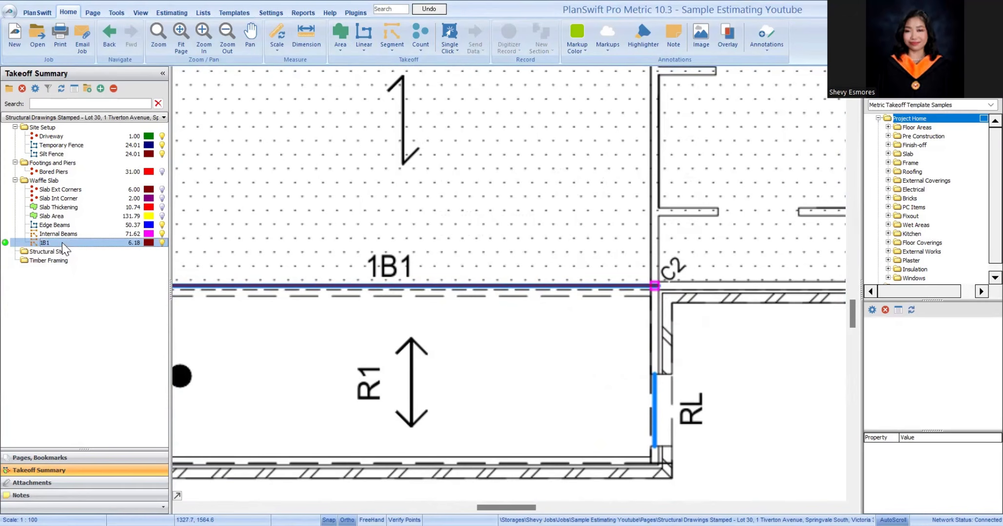
left_click_drag(62, 244, 59, 254)
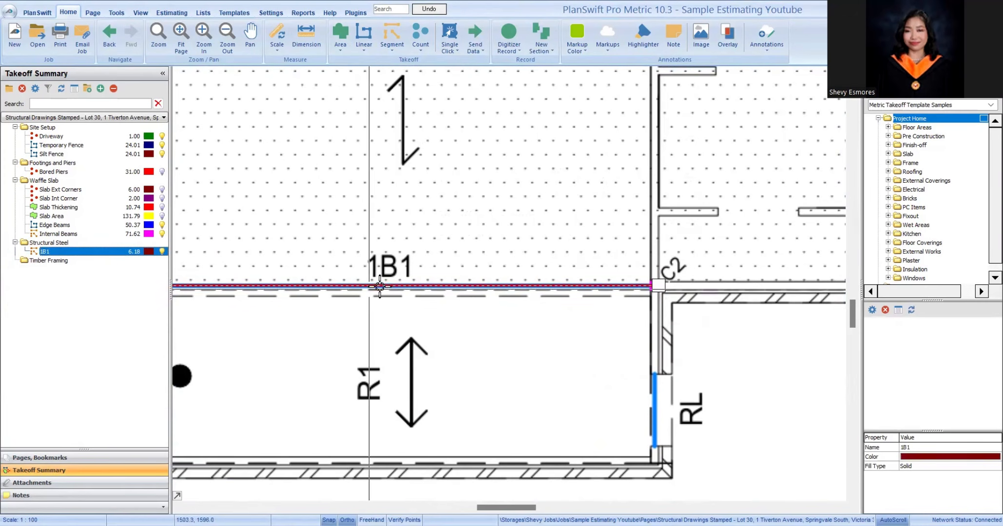
Step: Compare the beam labels on the first floor framing plan with the member sizes and materials in the member schedule
scroll(380, 286, "down", 4)
scroll(436, 234, "up", 4)
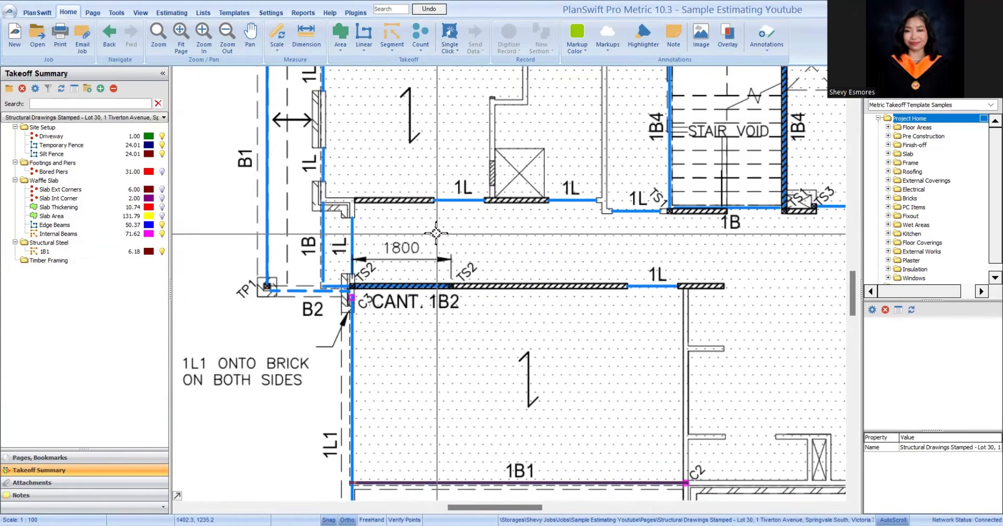
scroll(436, 233, "down", 4)
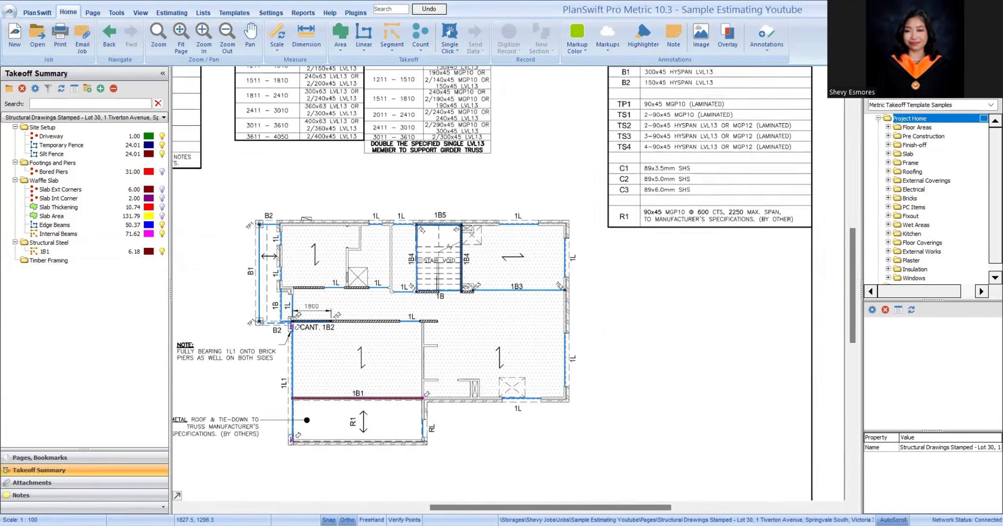
scroll(514, 283, "up", 3)
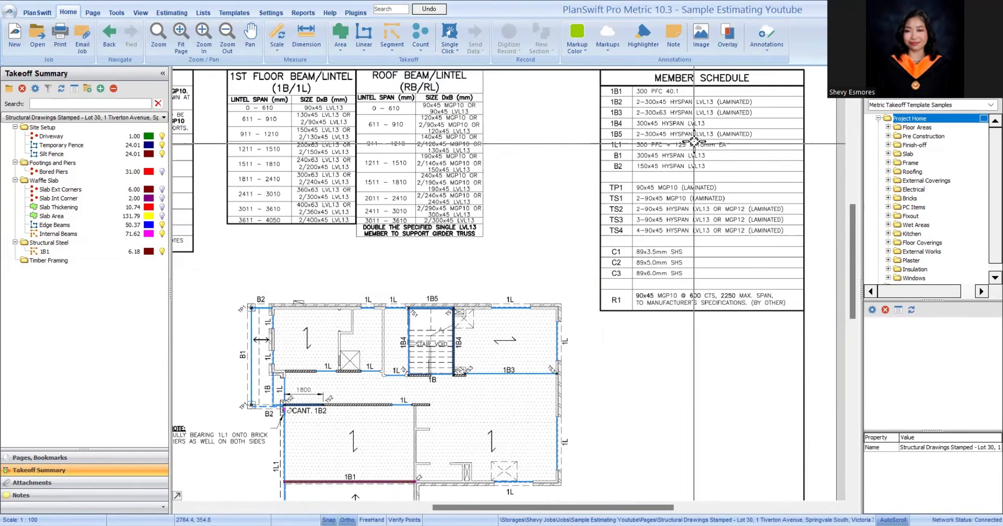
left_click_drag(310, 173, 534, 223)
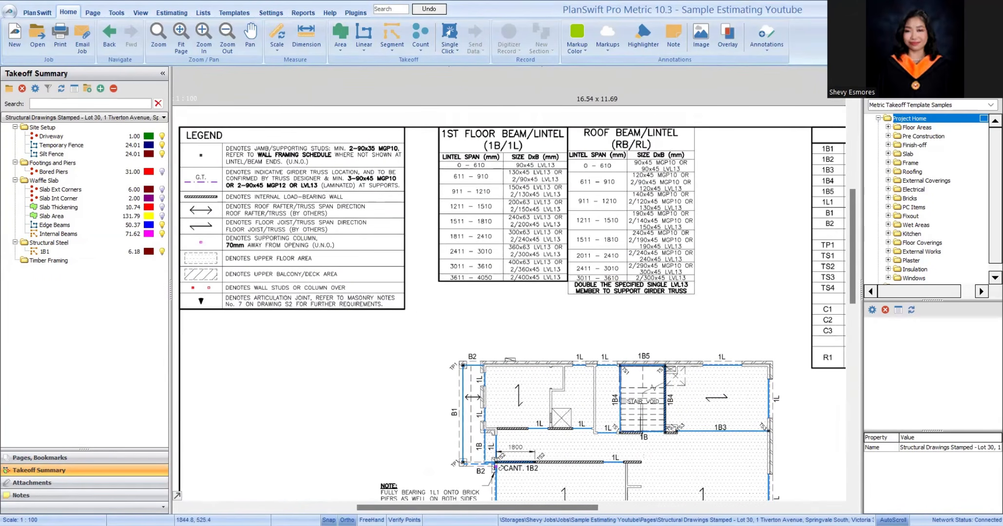
scroll(305, 139, "up", 2)
scroll(305, 138, "down", 2)
mouse_move(735, 485)
left_mouse_down()
mouse_move(711, 477)
mouse_move(545, 226)
mouse_move(620, 320)
mouse_move(562, 373)
left_mouse_up()
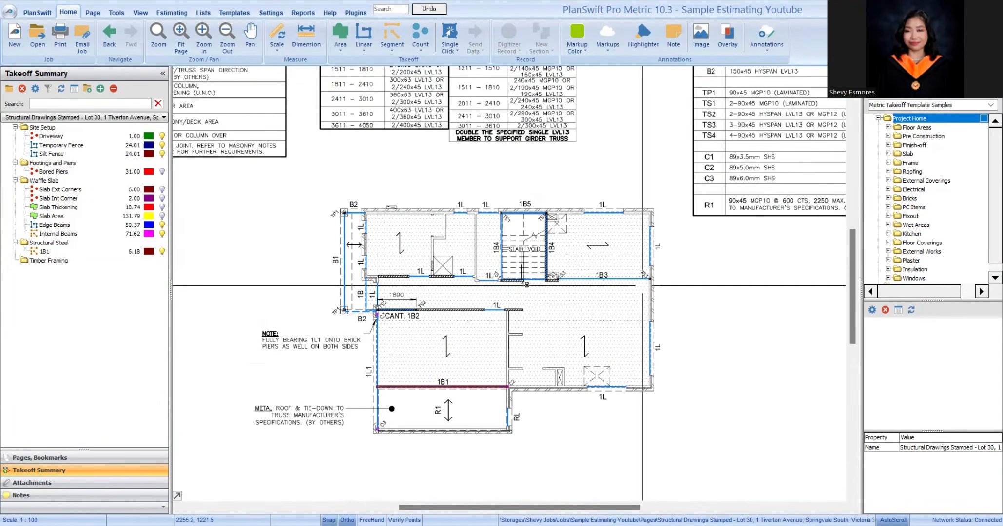
mouse_move(800, 143)
left_mouse_down()
mouse_move(636, 280)
mouse_move(809, 94)
left_mouse_up()
scroll(575, 135, "up", 3)
scroll(539, 147, "down", 1)
scroll(580, 273, "down", 1)
scroll(509, 284, "up", 1)
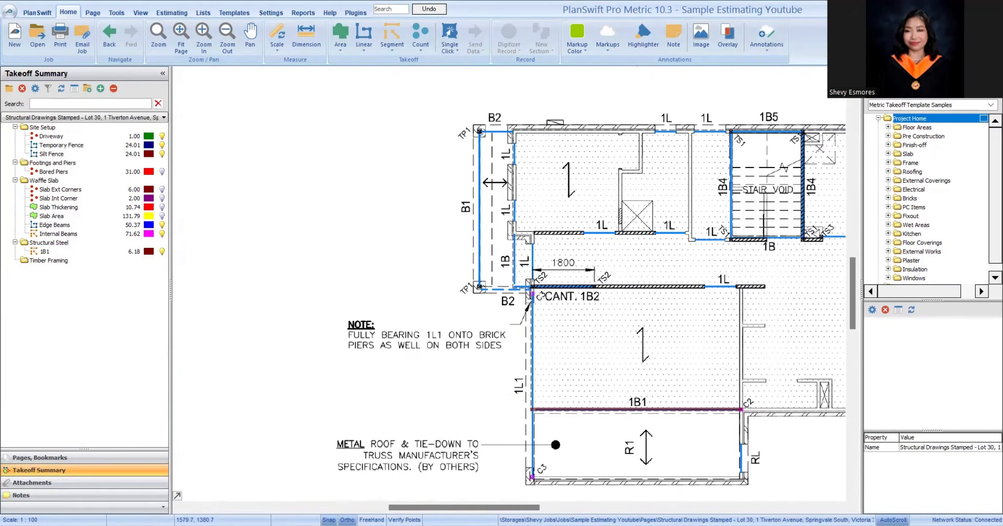
left_click_drag(634, 293, 487, 297)
scroll(667, 273, "down", 1)
scroll(619, 100, "up", 1)
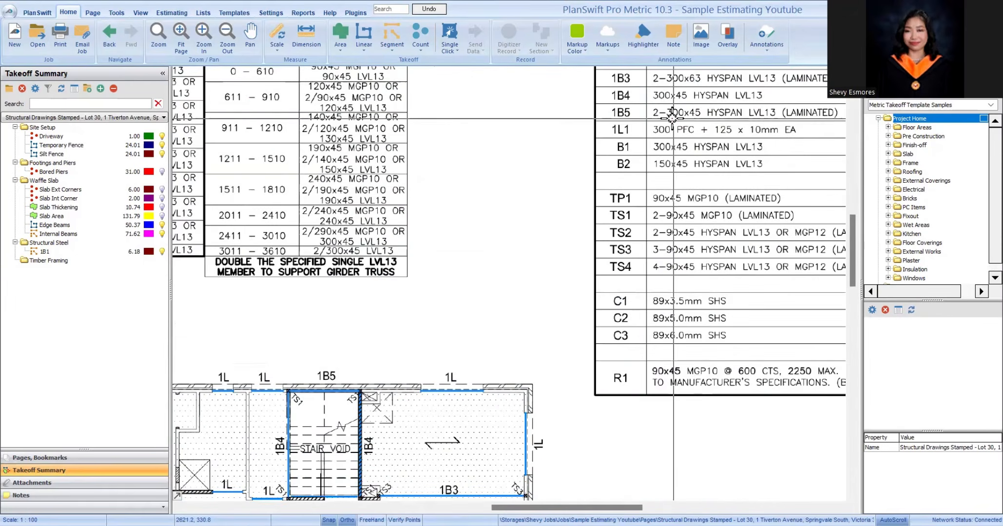
scroll(620, 100, "up", 1)
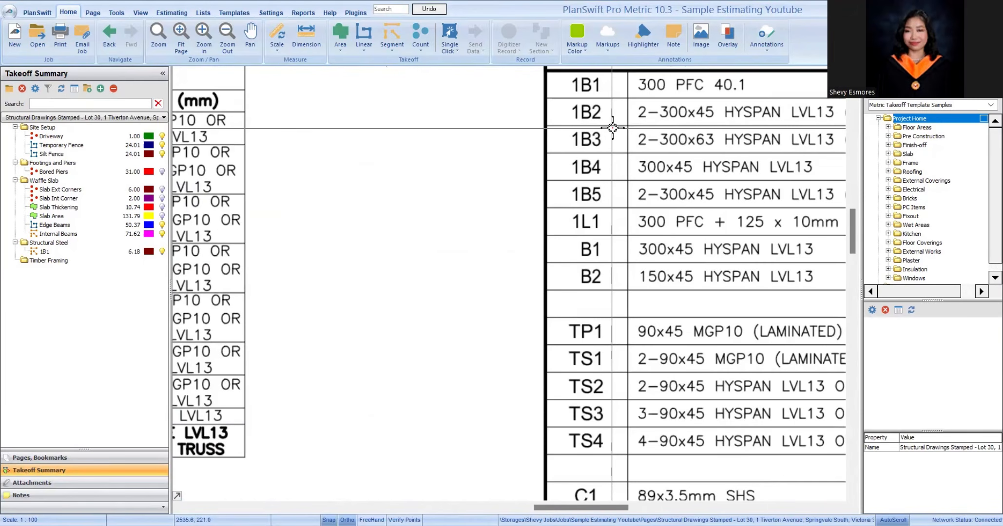
scroll(613, 128, "down", 2)
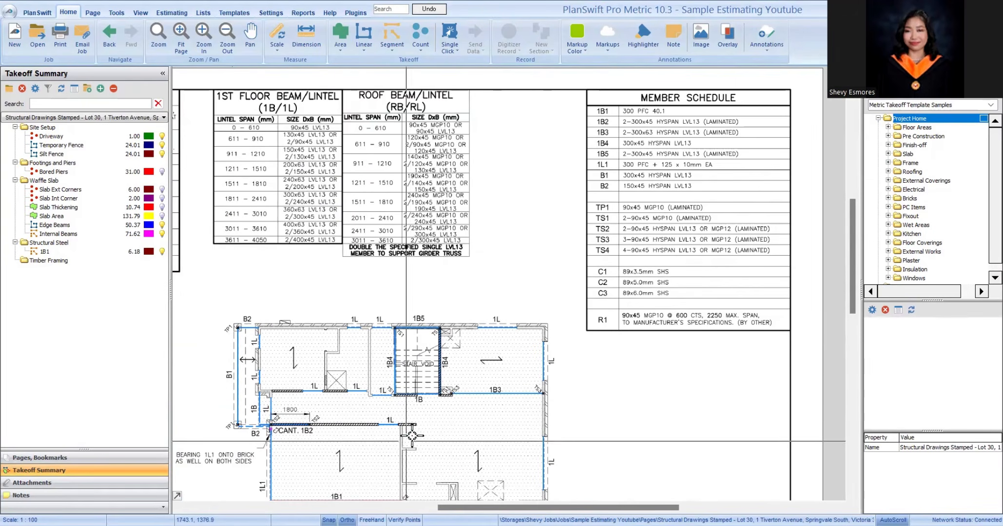
scroll(333, 426, "up", 2)
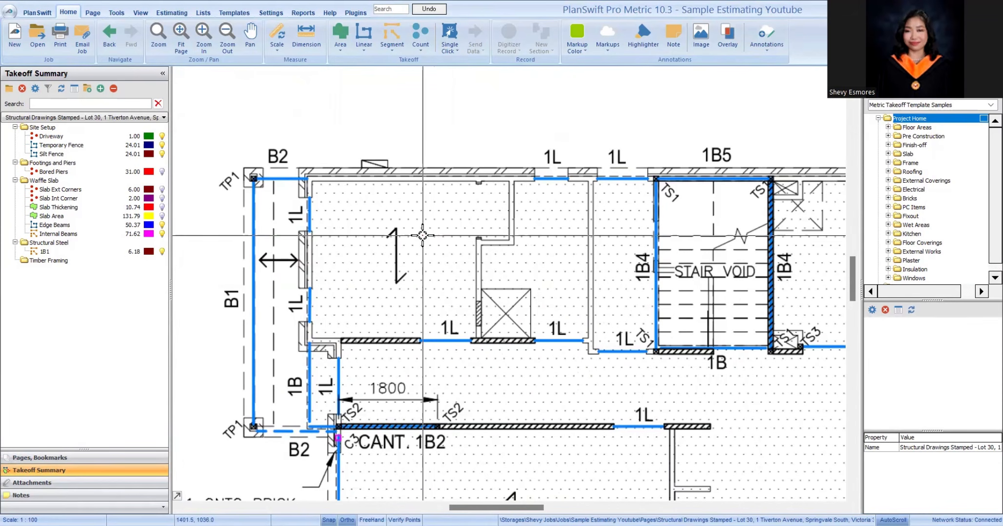
scroll(425, 158, "down", 1)
scroll(531, 275, "up", 5)
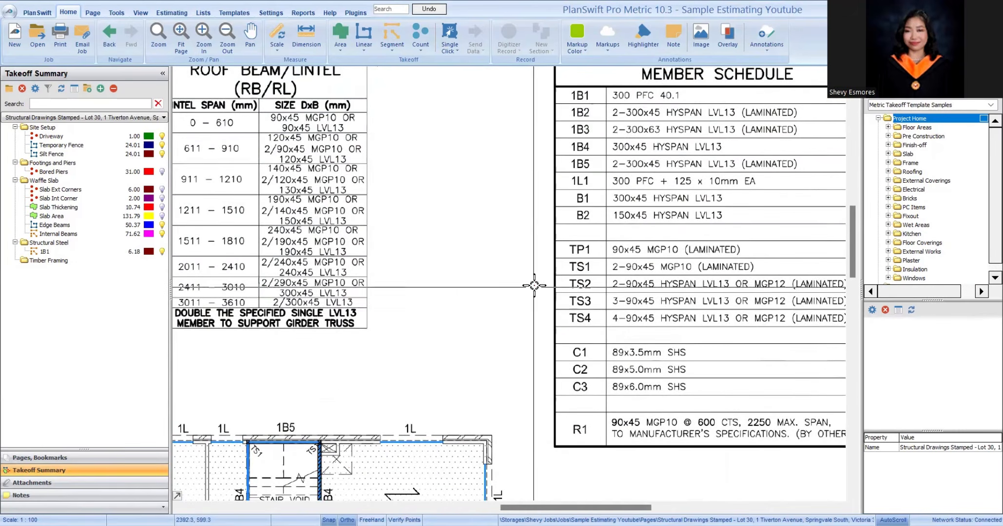
scroll(656, 217, "down", 3)
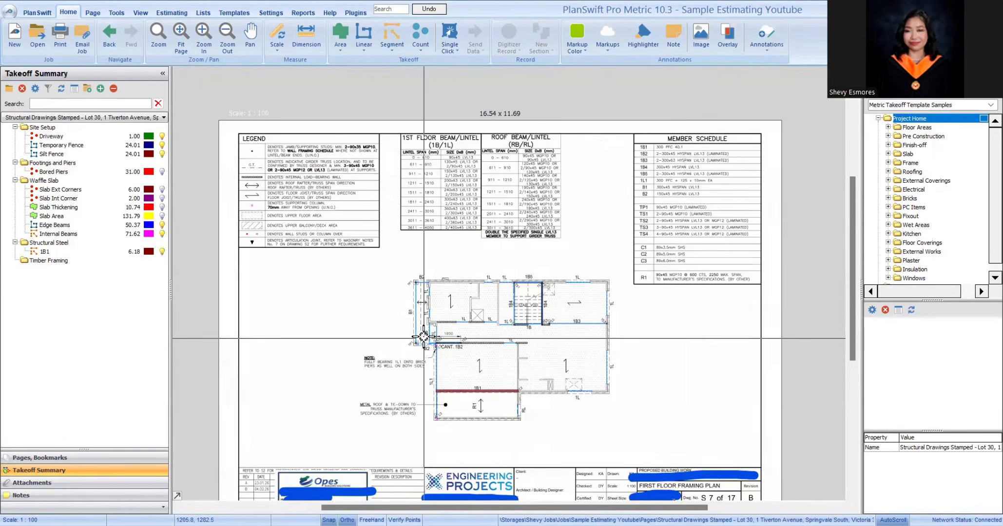
scroll(447, 316, "up", 3)
scroll(448, 317, "up", 1)
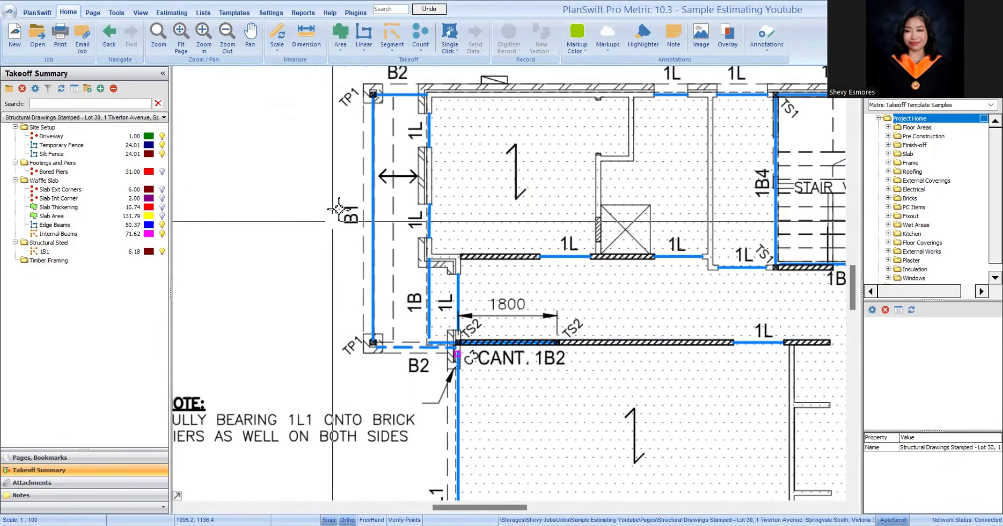
scroll(326, 221, "down", 3)
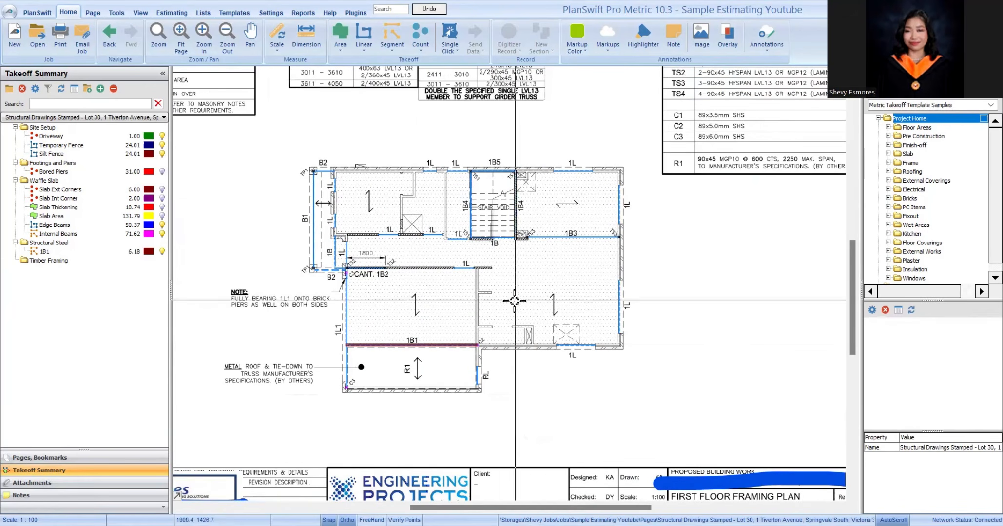
scroll(463, 190, "up", 1)
scroll(701, 312, "up", 3)
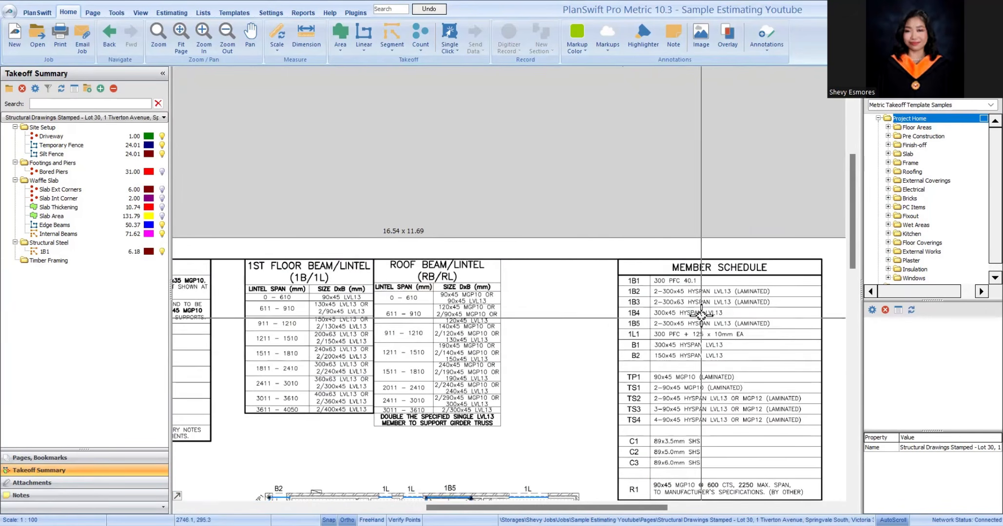
Step: Set up a new segment takeoff named 1B2 in the Timber Framing folder
scroll(701, 312, "up", 1)
scroll(776, 294, "up", 2)
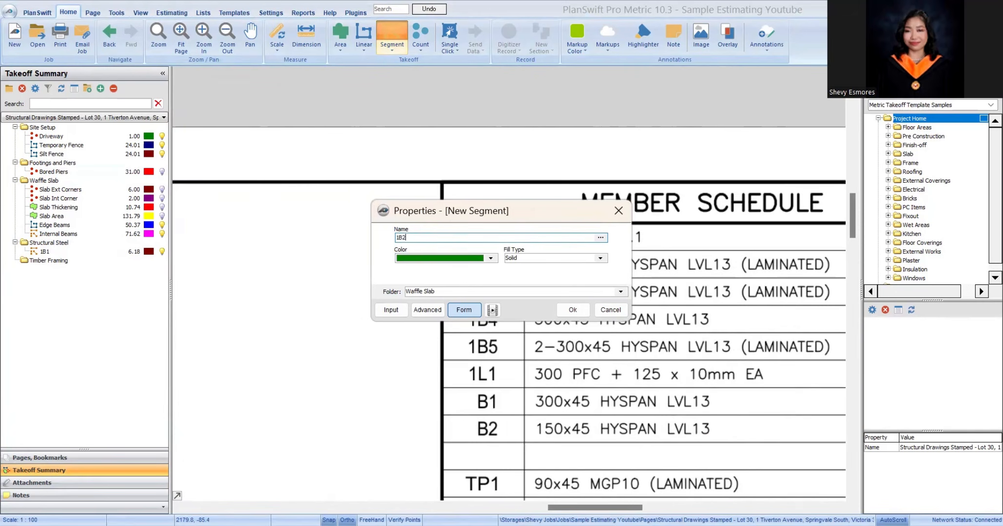
left_click(624, 291)
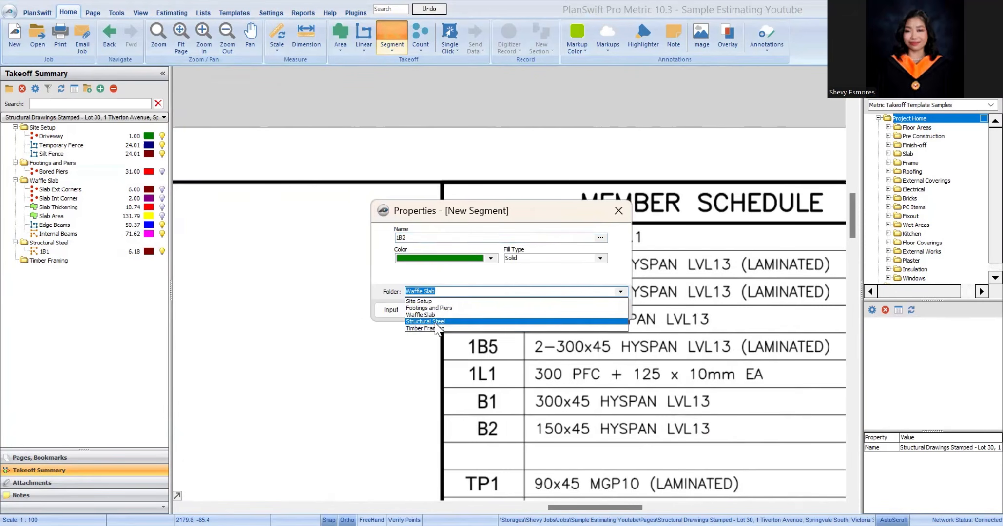
left_click(435, 330)
left_click(571, 310)
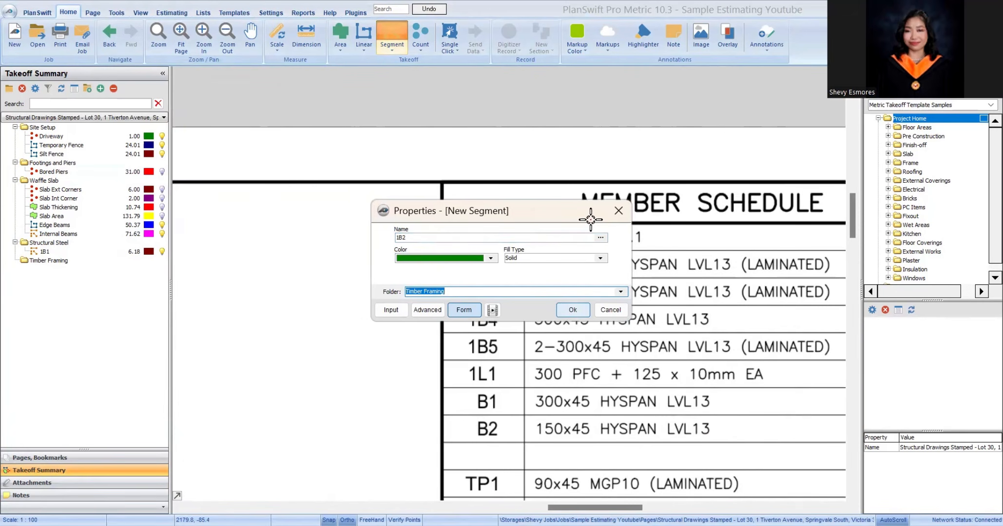
Step: Trace segment 1B2 along the cantilevered beam from the TS2 stud at column C3 to the second TS2 stud
scroll(537, 340, "down", 3)
scroll(537, 341, "up", 3)
scroll(379, 458, "up", 4)
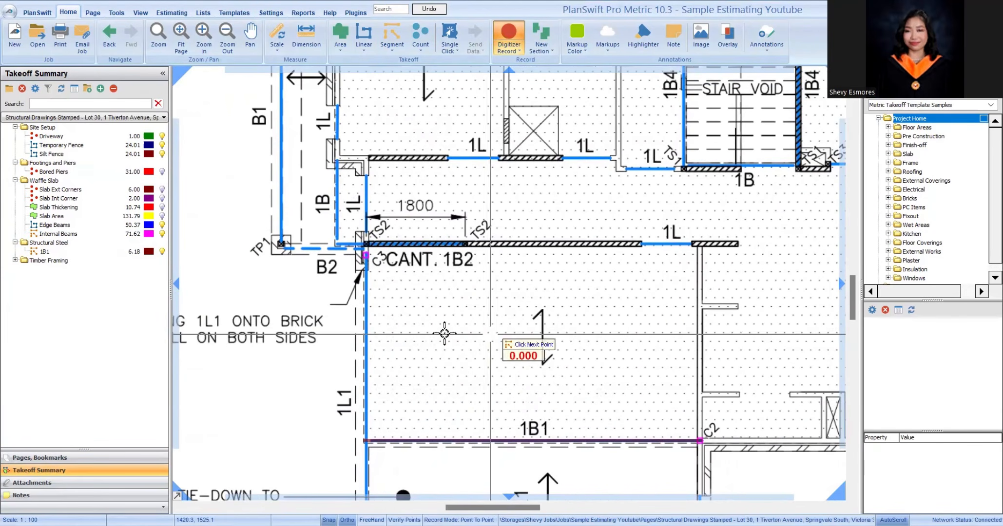
scroll(451, 241, "up", 3)
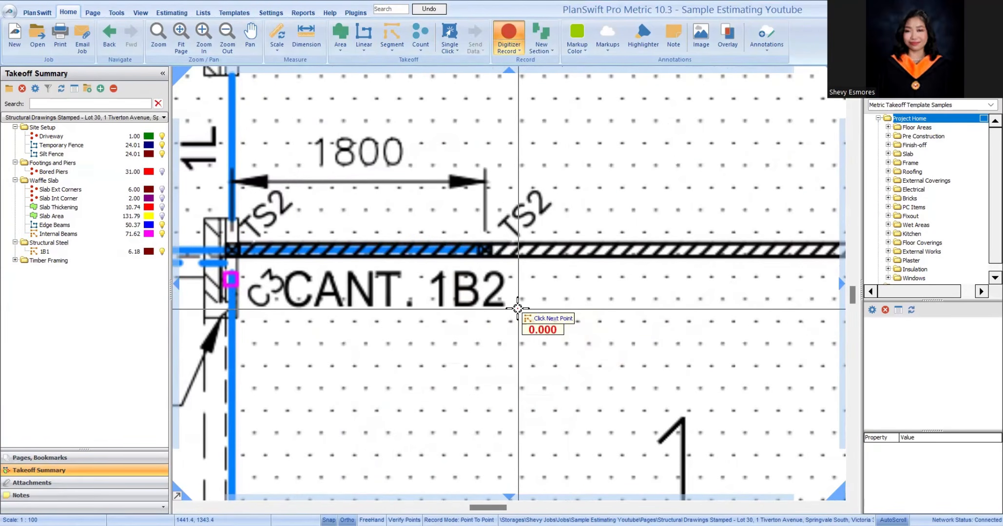
scroll(468, 249, "down", 5)
scroll(553, 346, "up", 3)
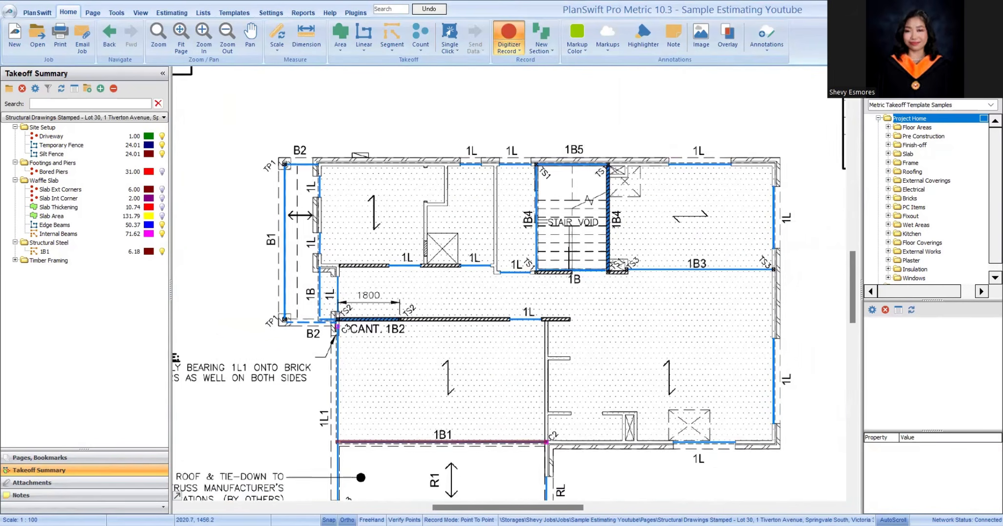
left_click(579, 314)
scroll(532, 233, "up", 3)
scroll(400, 267, "down", 2)
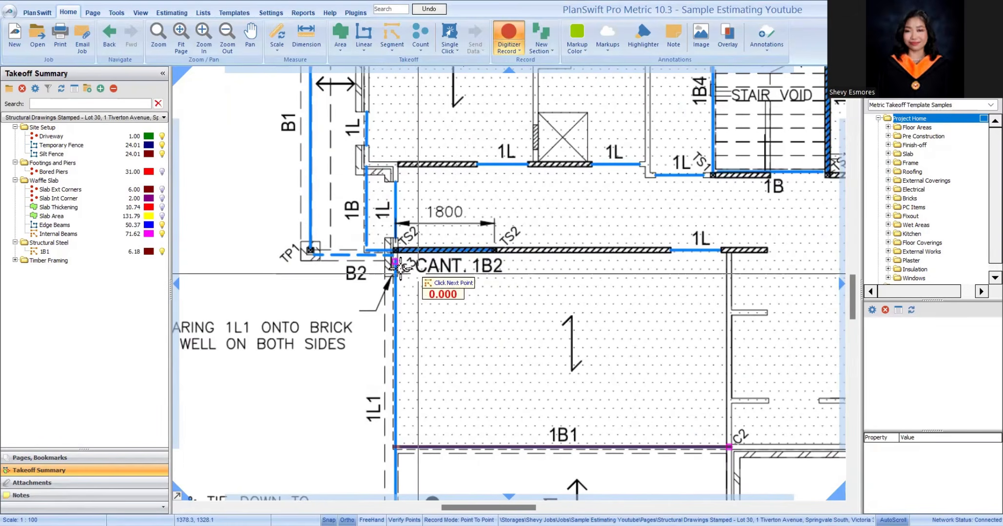
scroll(428, 235, "up", 2)
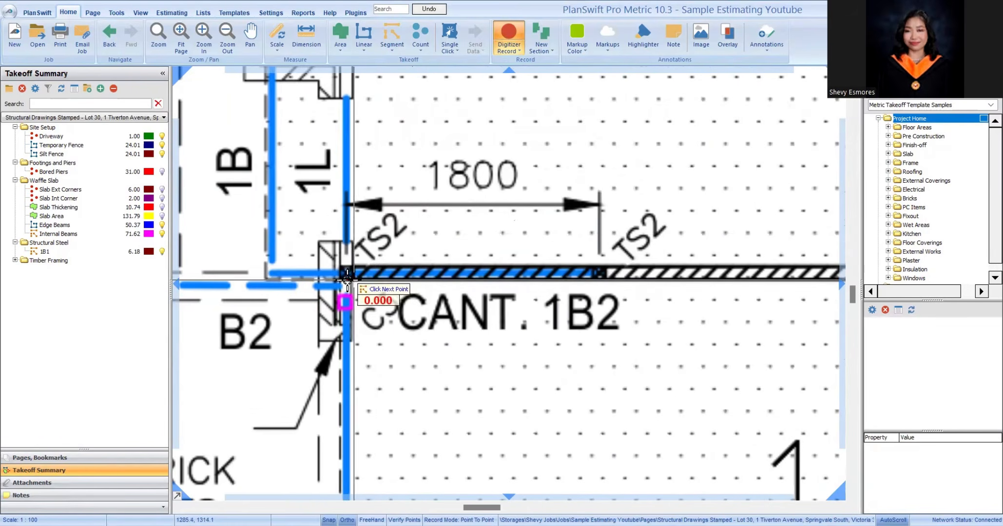
left_click(600, 275)
scroll(457, 206, "down", 4)
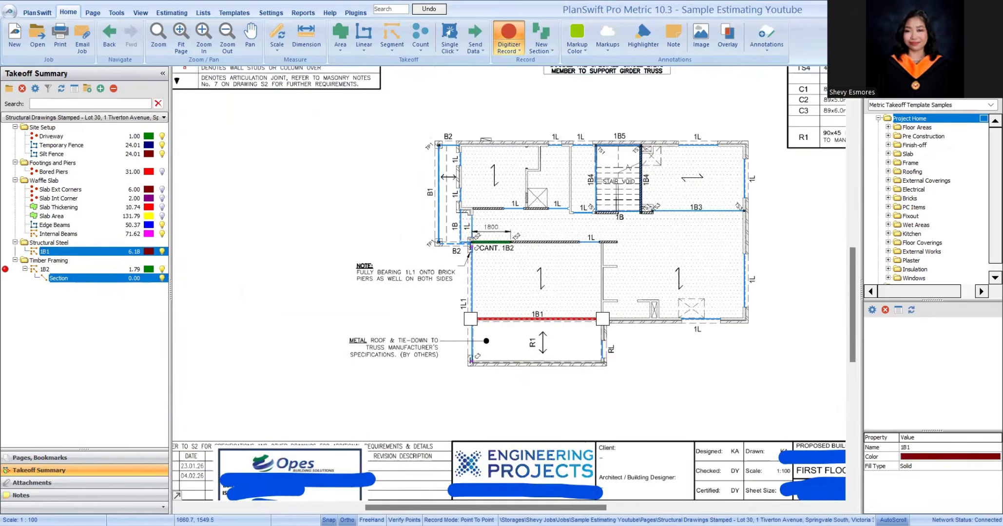
Step: Check the 1B2 and 1B3 entries in the member schedule and locate the remaining beam labels on the framing plan
scroll(495, 285, "up", 3)
scroll(495, 285, "down", 2)
scroll(653, 287, "up", 5)
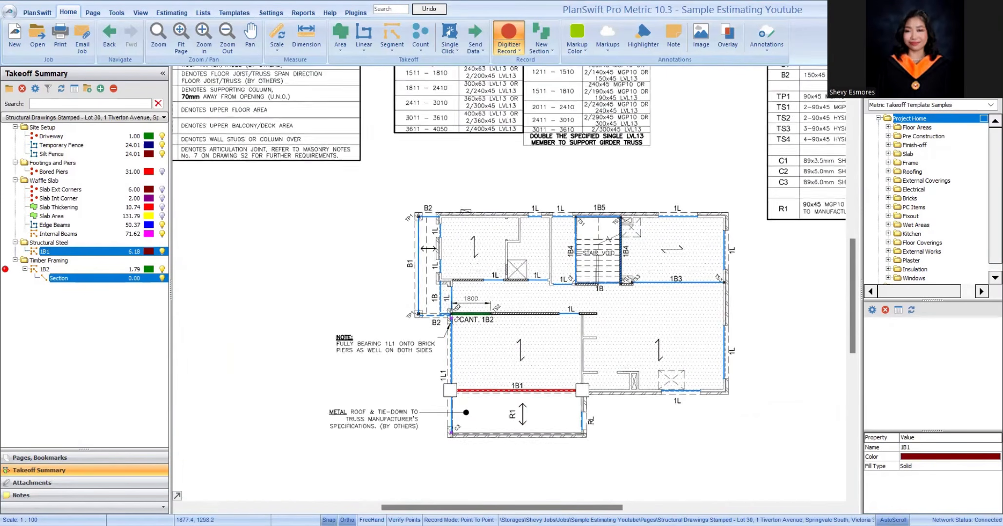
scroll(733, 170, "up", 2)
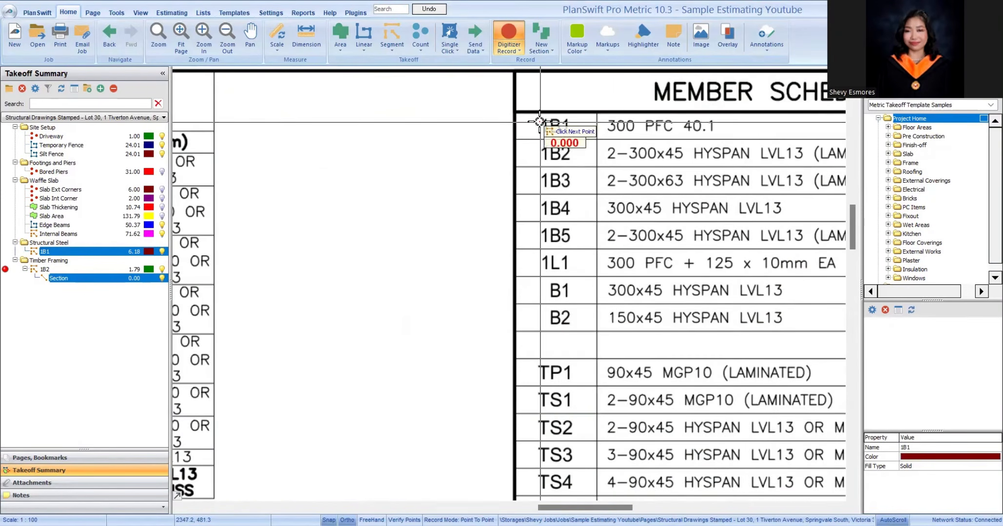
scroll(555, 190, "down", 3)
scroll(645, 133, "up", 2)
scroll(590, 210, "up", 2)
scroll(582, 243, "down", 2)
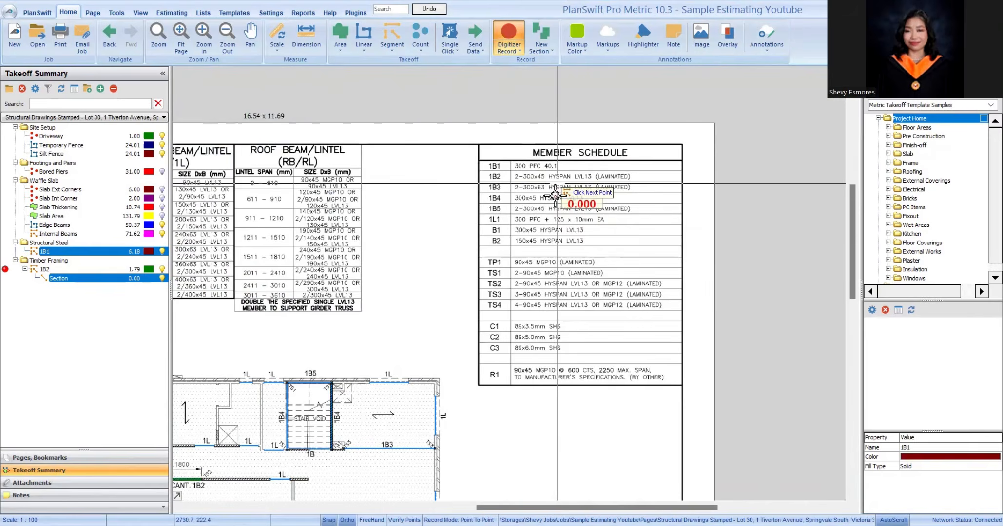
scroll(589, 253, "up", 2)
scroll(596, 235, "down", 3)
scroll(595, 235, "up", 4)
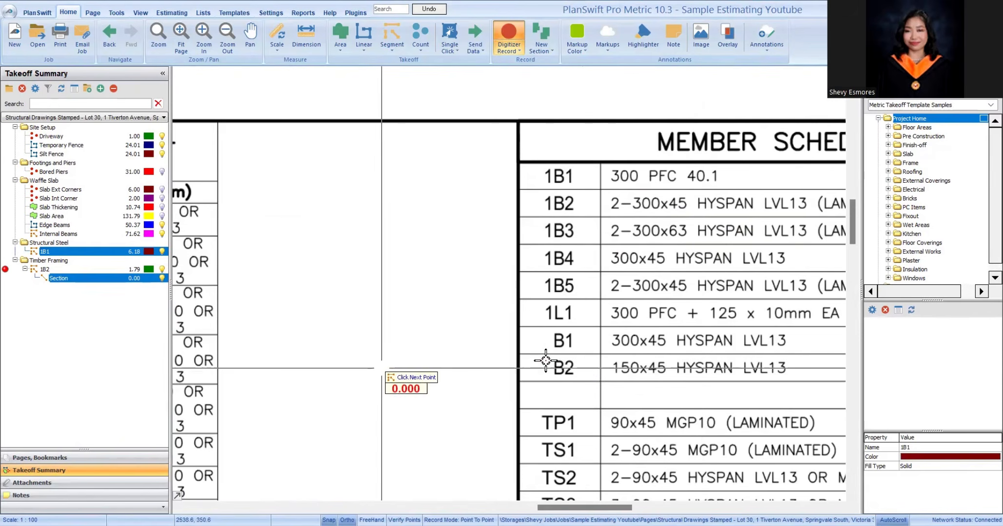
scroll(476, 271, "down", 4)
scroll(385, 407, "up", 3)
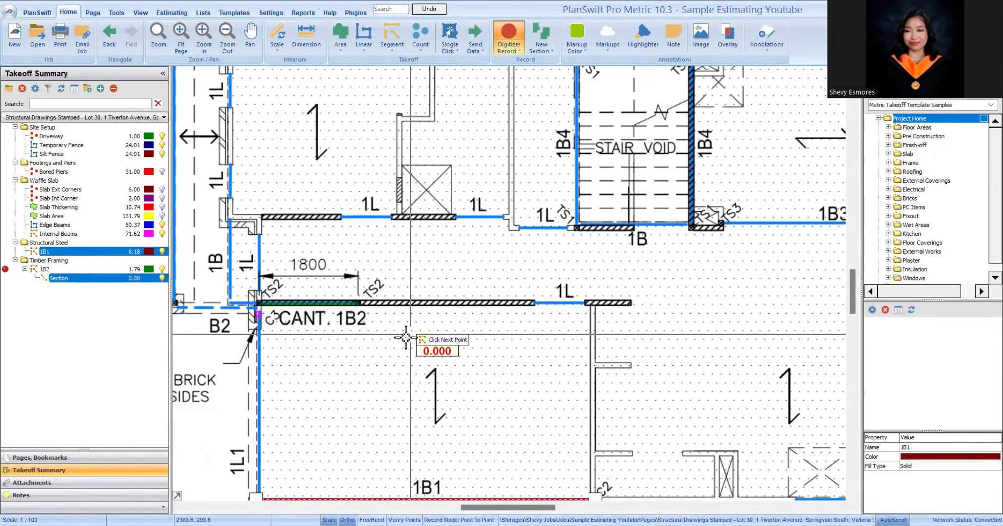
scroll(405, 336, "down", 1)
scroll(682, 166, "up", 4)
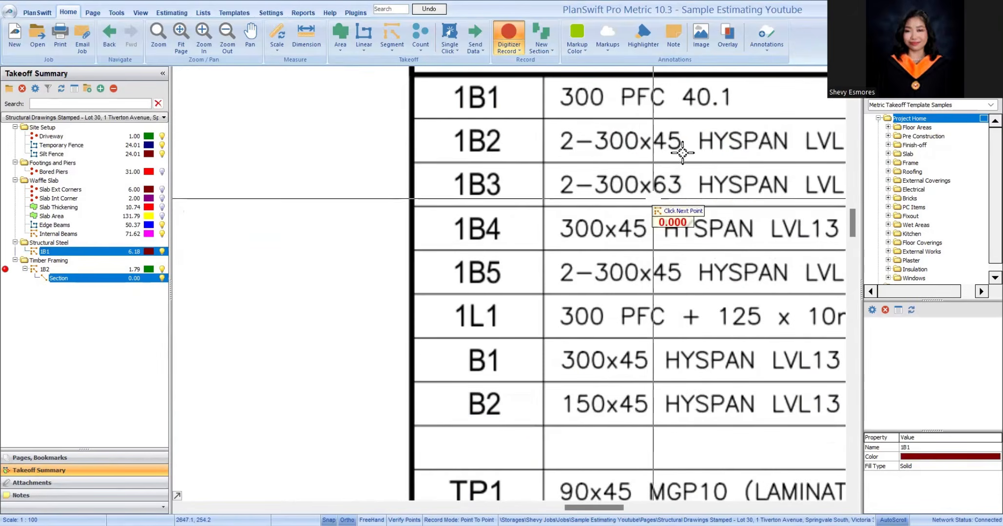
scroll(682, 166, "down", 4)
scroll(336, 465, "up", 2)
mouse_move(406, 413)
left_mouse_down()
mouse_move(477, 96)
mouse_move(429, 250)
left_mouse_up()
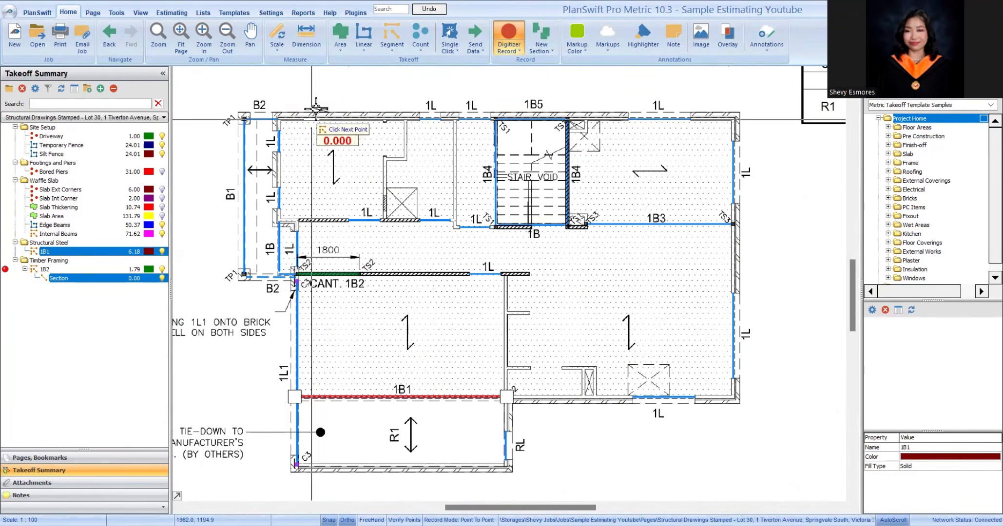
Step: Set up a new green segment takeoff named 1B3 in the Timber Framing folder
left_click(383, 33)
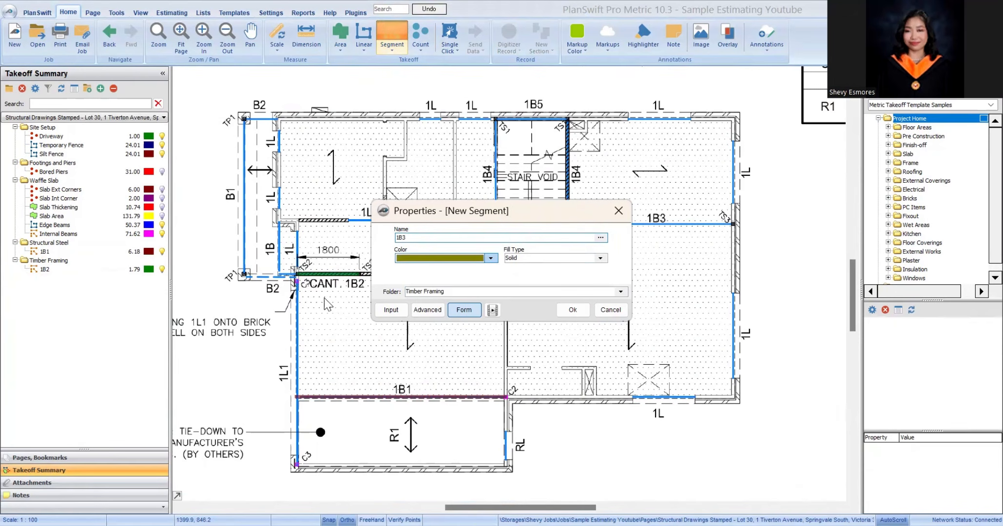
left_click(490, 258)
left_click(429, 291)
left_click(570, 308)
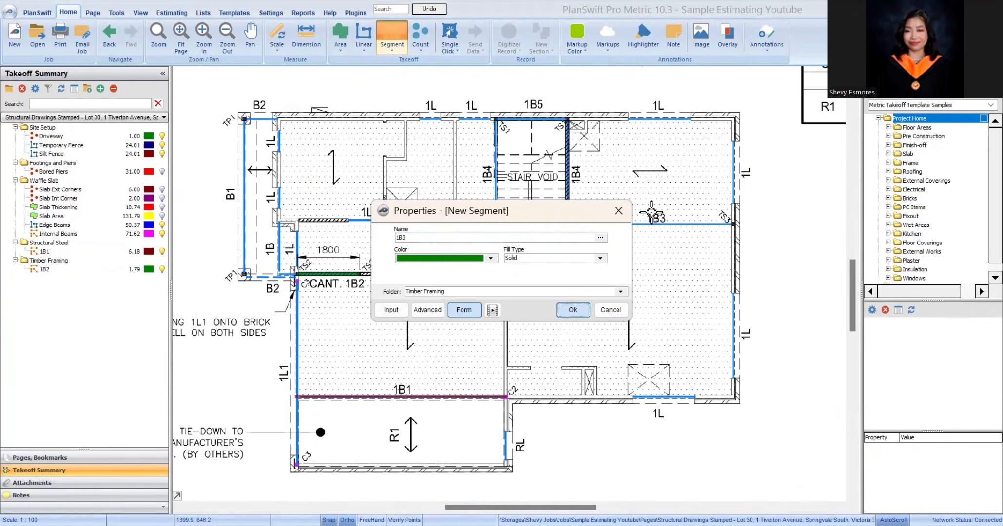
Step: Trace segment 1B3 between the two TS3 studs, from beside the stair void to the external wall
scroll(606, 223, "up", 5)
left_click(483, 230)
scroll(406, 261, "down", 5)
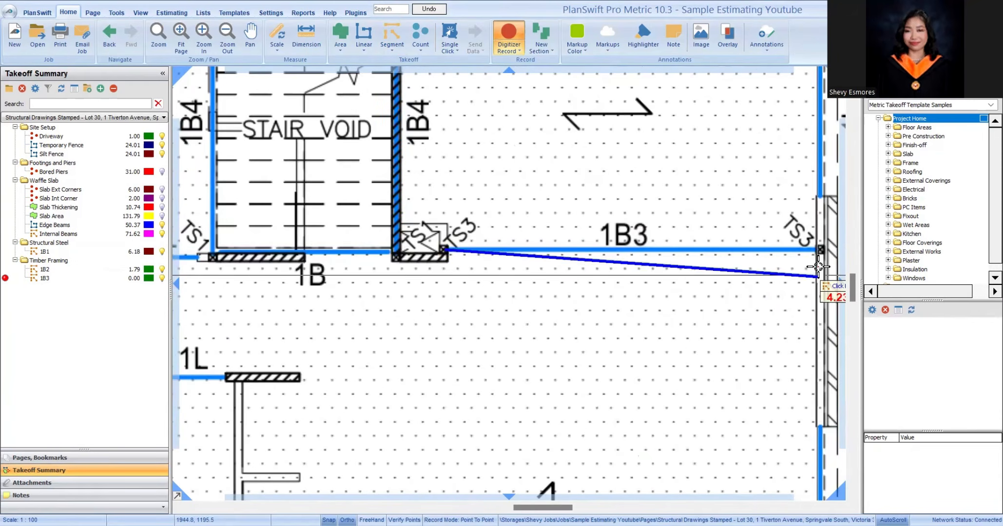
left_click(824, 269)
Step: Review the member schedule for the next timber beam and examine the 1B4 beams on both sides of the stair void
scroll(823, 269, "down", 3)
scroll(628, 195, "up", 4)
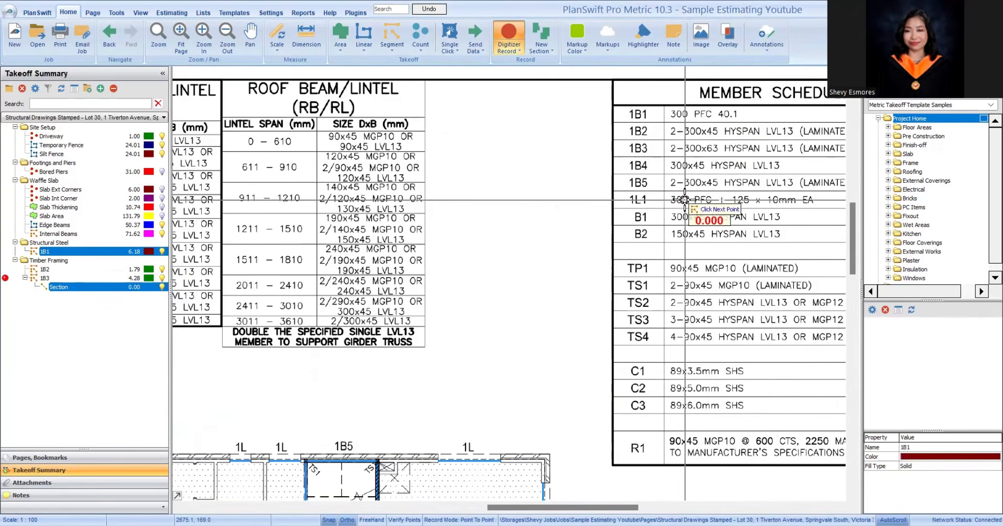
scroll(632, 193, "down", 1)
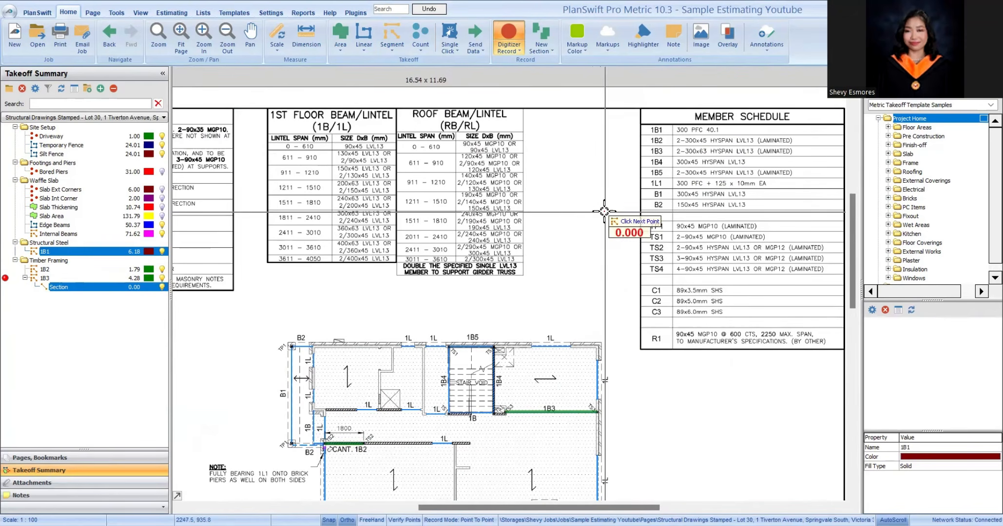
scroll(551, 229, "down", 2)
scroll(551, 229, "up", 2)
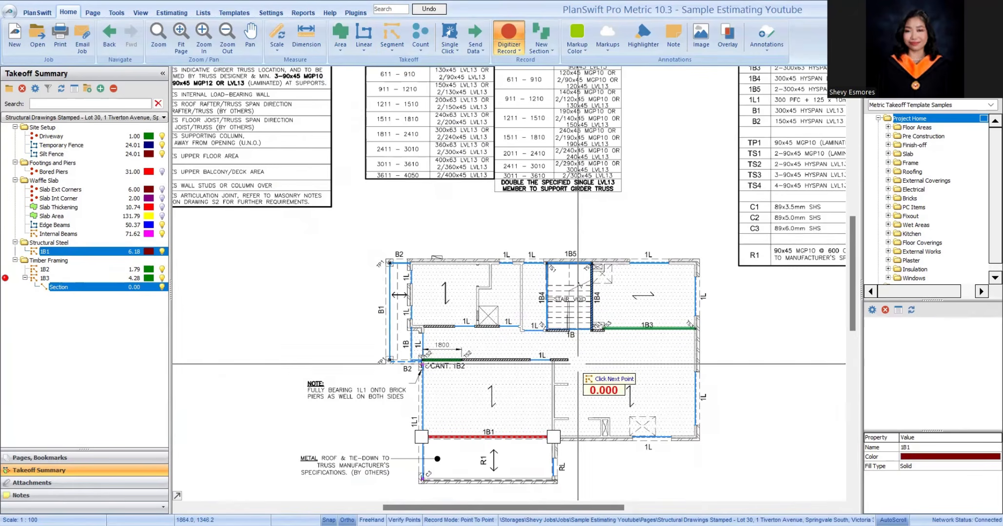
left_click_drag(579, 369, 556, 278)
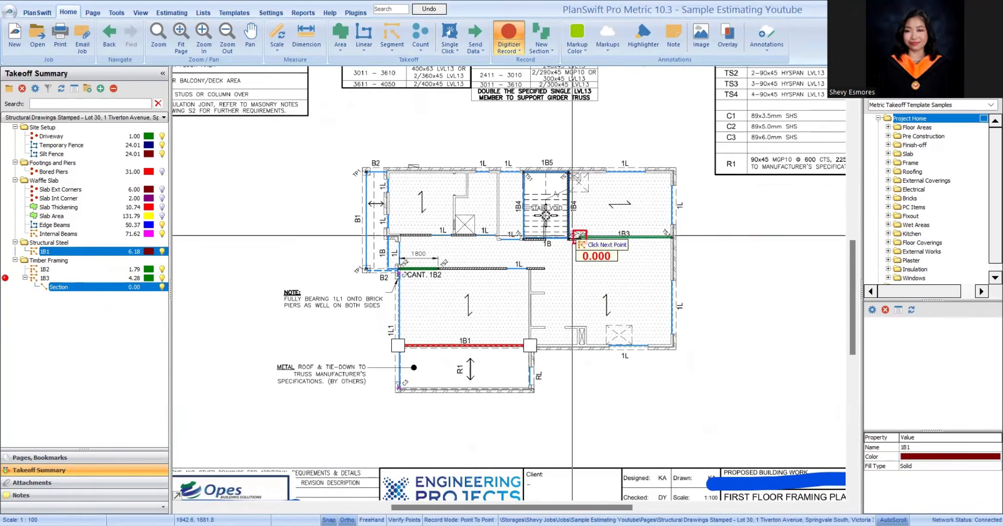
scroll(543, 218, "up", 2)
scroll(506, 195, "up", 4)
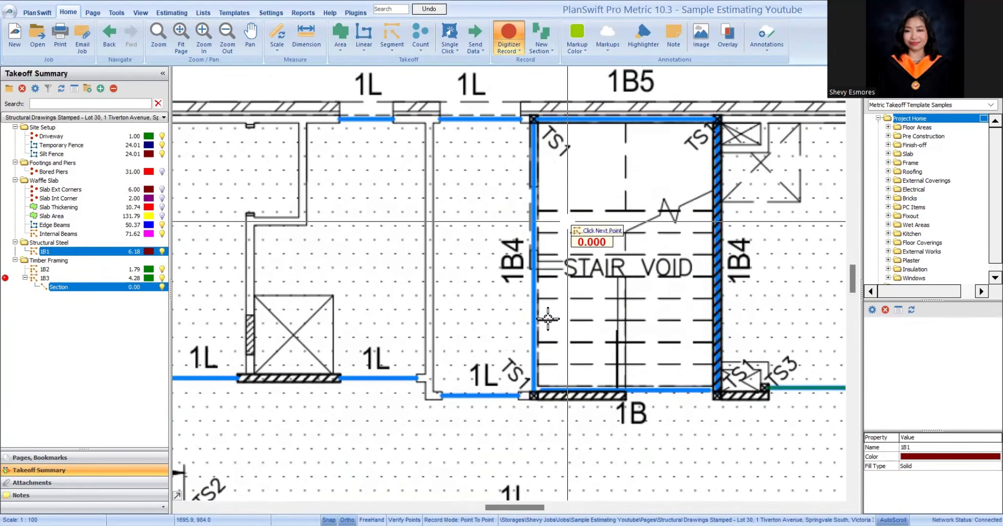
scroll(560, 219, "down", 2)
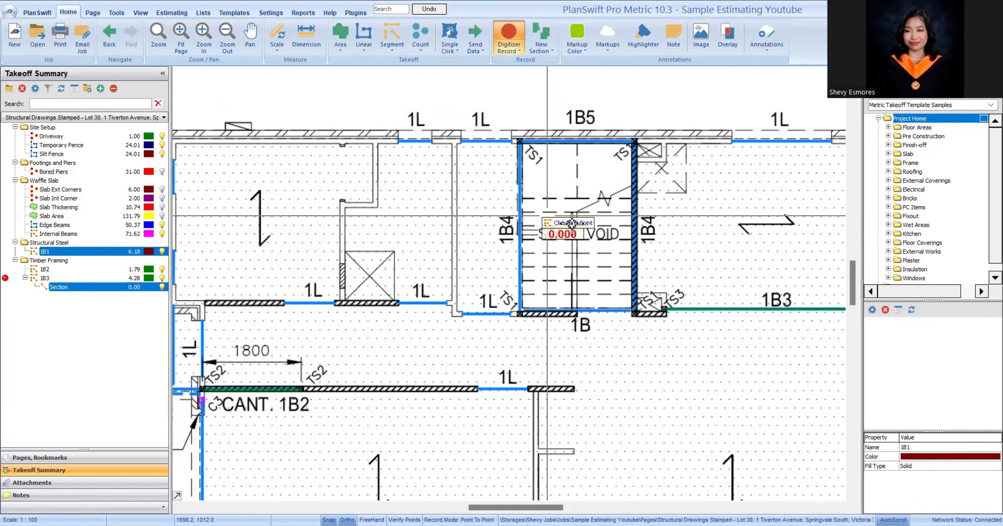
Step: Set up a new green segment takeoff named 1B4 in the Timber Framing folder
left_click(392, 28)
type("1B4")
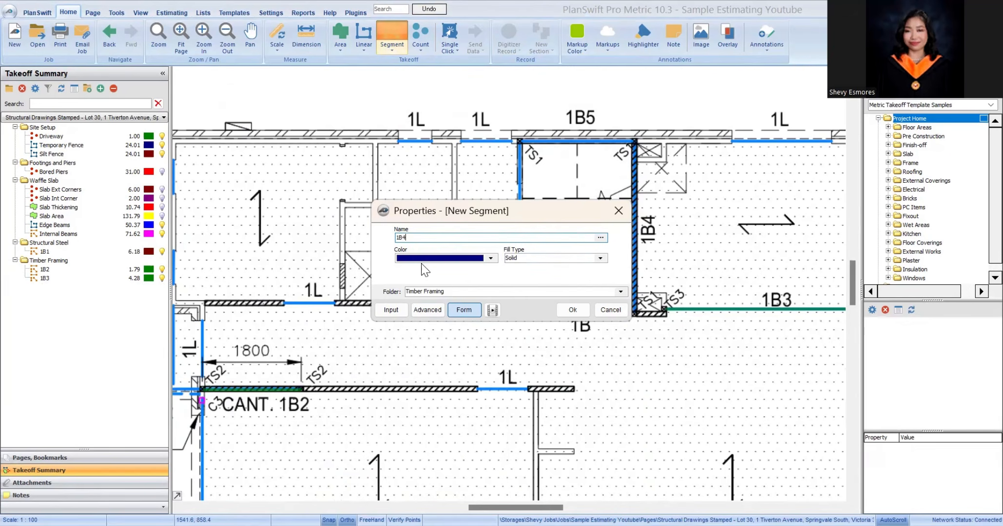
left_click(573, 309)
Step: Trace both 1B4 beams as separate sections along the two long sides of the stair void, between the TS1 studs
left_click(519, 142)
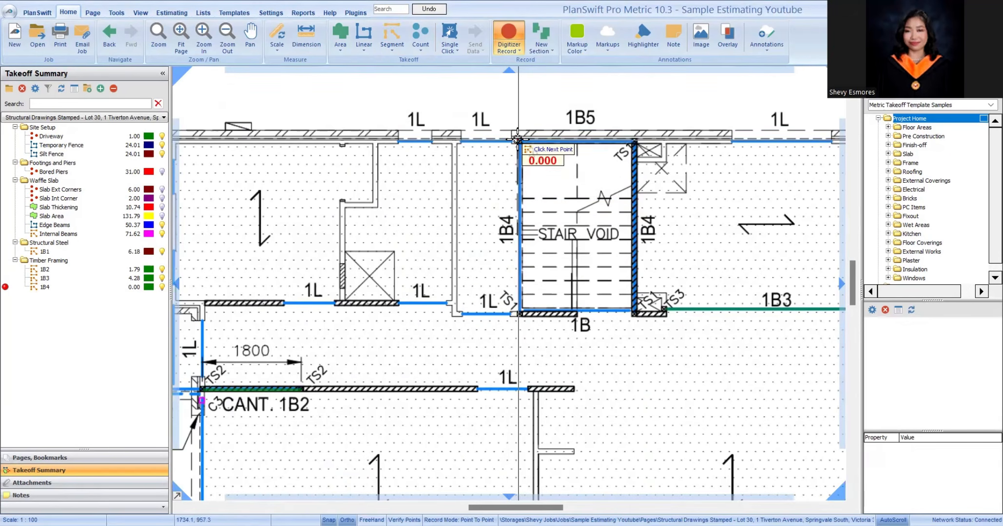
double_click(519, 315)
left_click(634, 310)
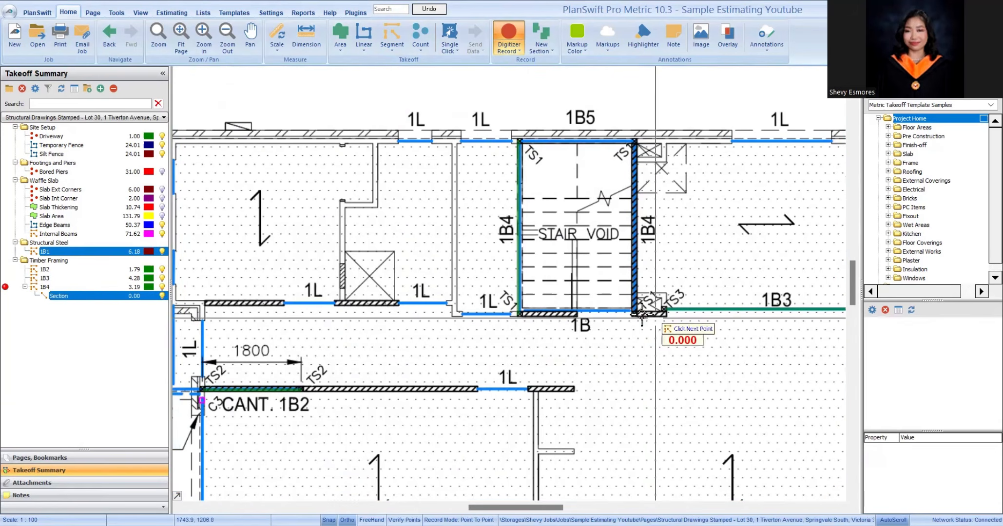
double_click(634, 141)
Step: Examine the 1B and 1B5 labels around the stair void against the member schedule and the beam/lintel tables
scroll(579, 138, "down", 5)
scroll(480, 204, "up", 2)
scroll(578, 130, "down", 2)
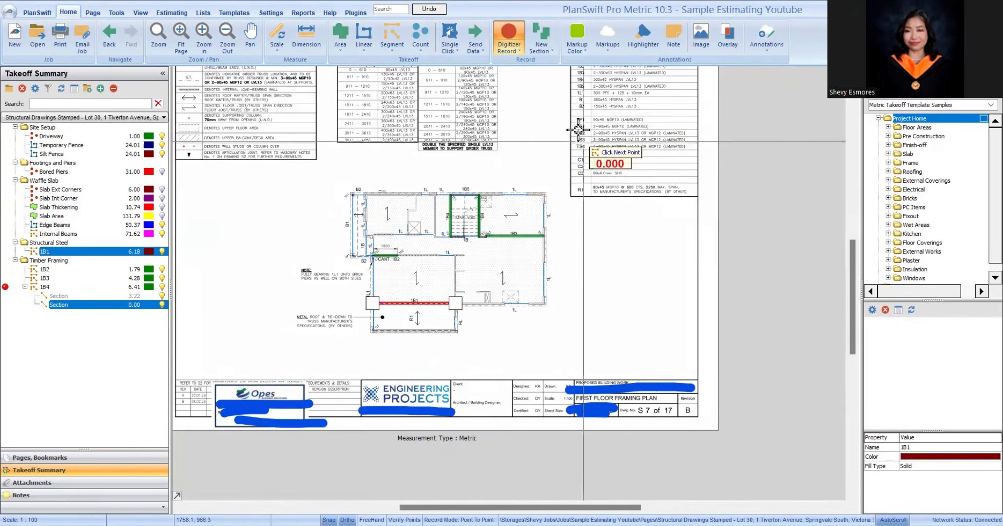
scroll(578, 130, "up", 3)
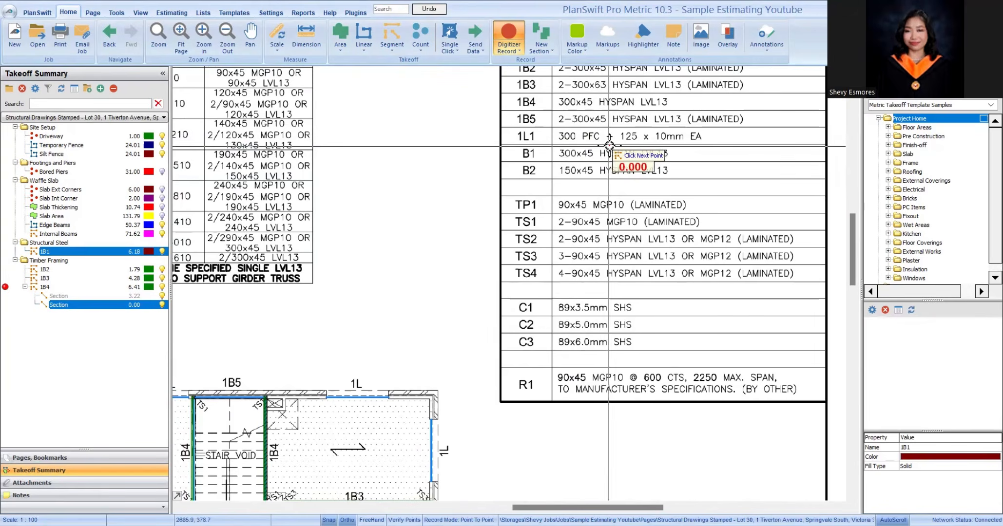
scroll(609, 146, "down", 3)
scroll(291, 348, "up", 3)
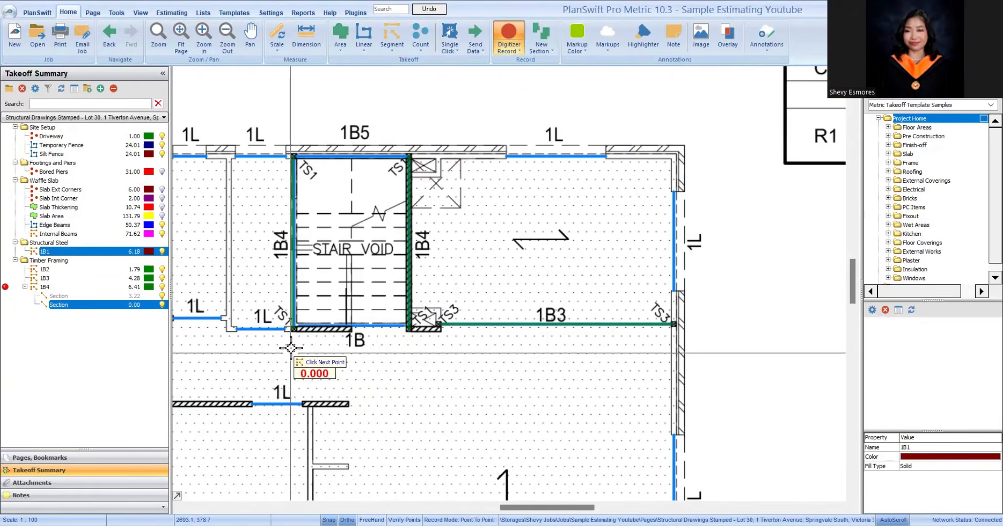
scroll(290, 348, "up", 1)
scroll(362, 353, "down", 4)
scroll(395, 149, "up", 2)
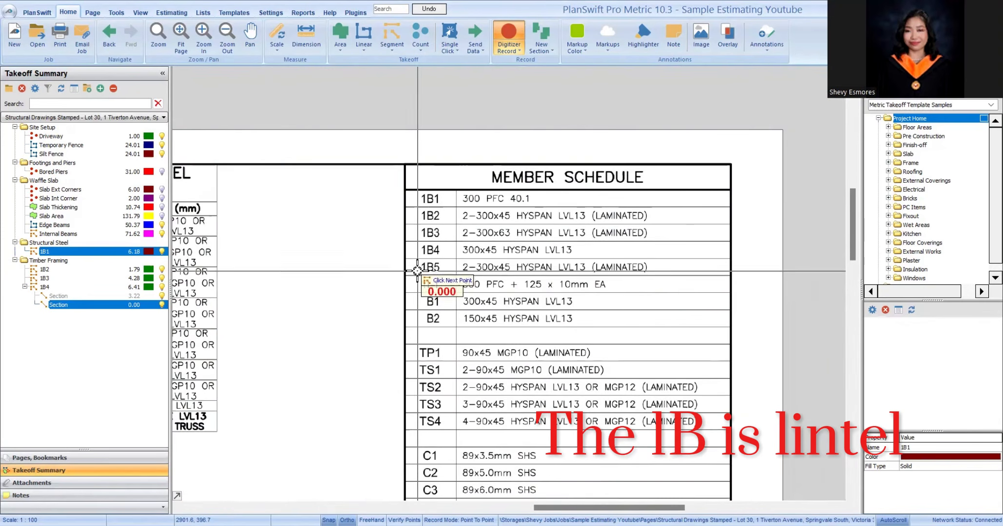
scroll(541, 220, "down", 2)
scroll(523, 225, "up", 1)
left_click_drag(443, 450, 504, 296)
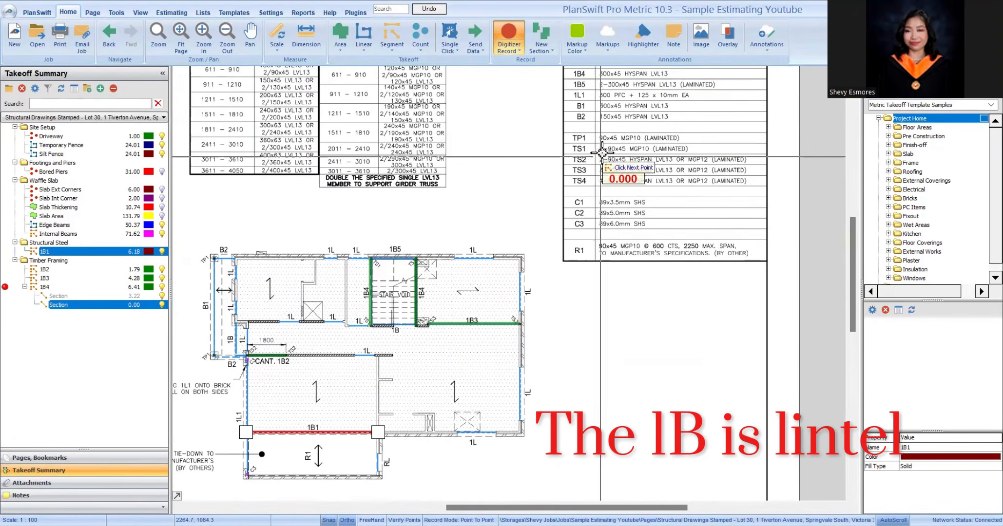
left_click_drag(600, 169, 600, 208)
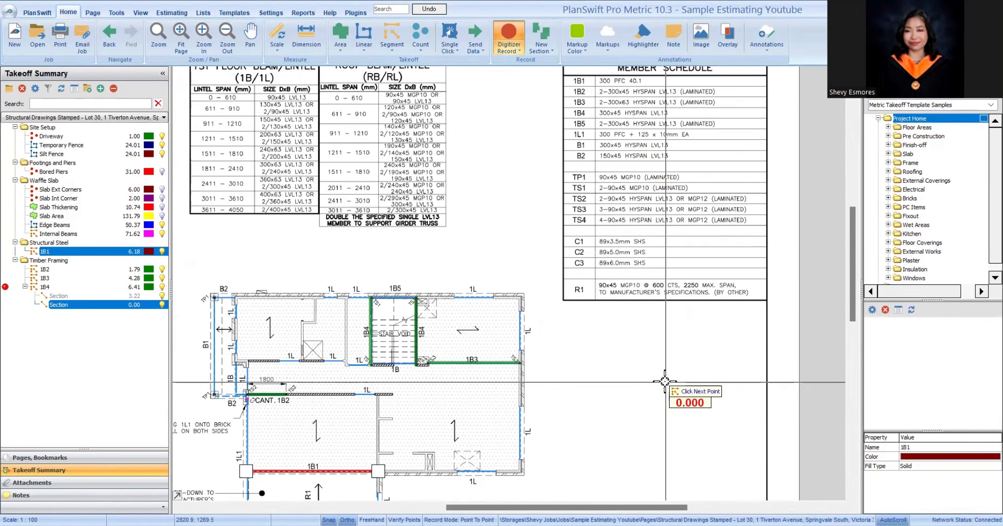
Step: Create a green linear takeoff named 1B5 in the Timber Framing folder and trace the stair void's external-wall edge between the TS1 studs
left_click(364, 36)
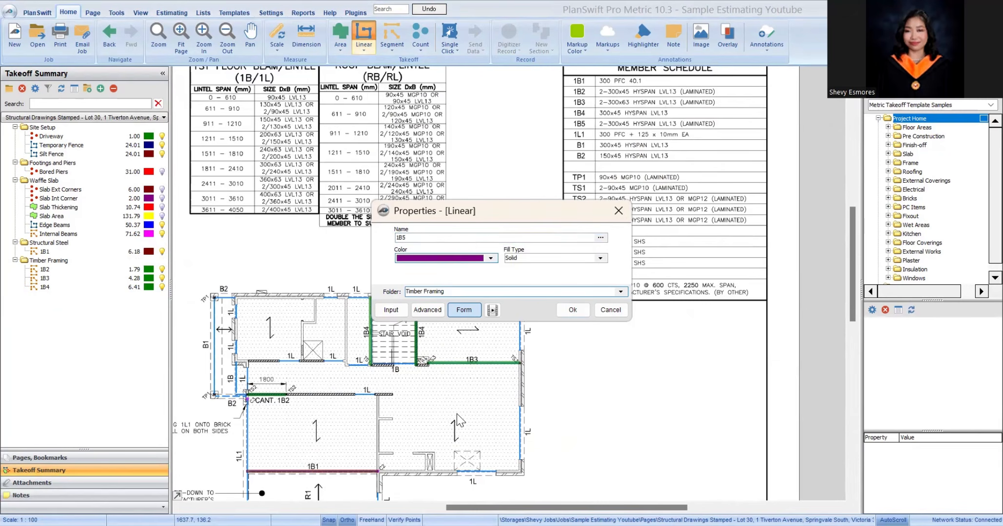
left_click(573, 310)
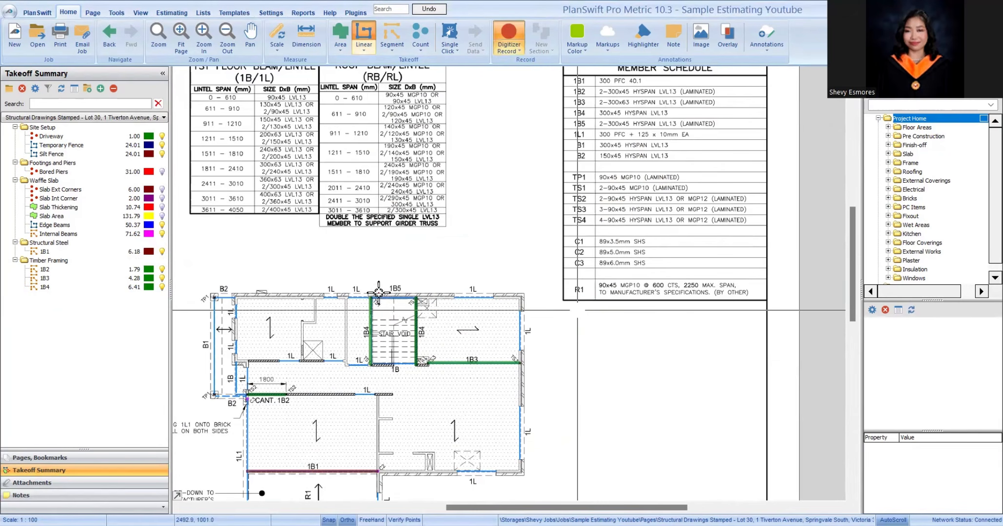
scroll(383, 296, "up", 3)
scroll(524, 265, "down", 3)
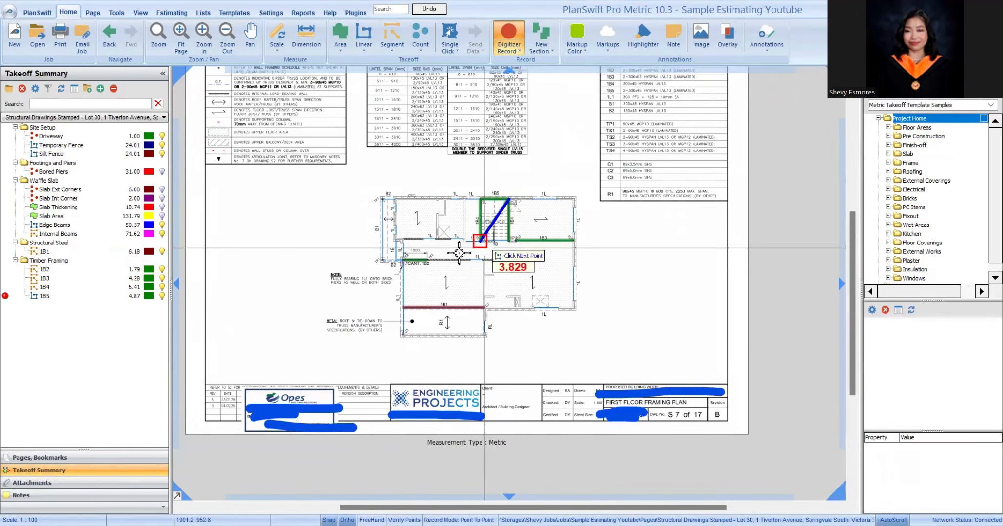
key("Escape")
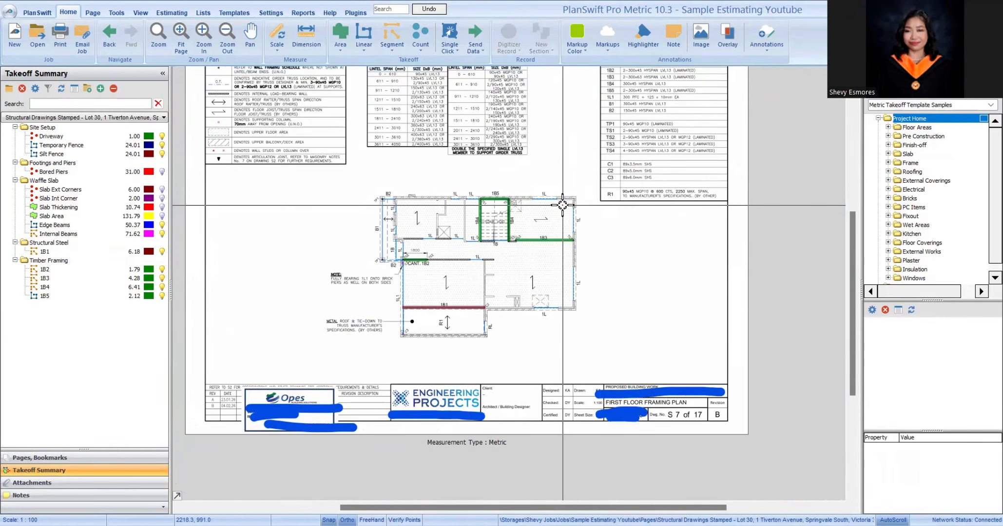
Step: Delete the linear 1B5 section on the stair void's external-wall edge together with its takeoff item
left_click_drag(592, 97, 569, 285)
scroll(624, 275, "up", 3)
scroll(555, 195, "down", 3)
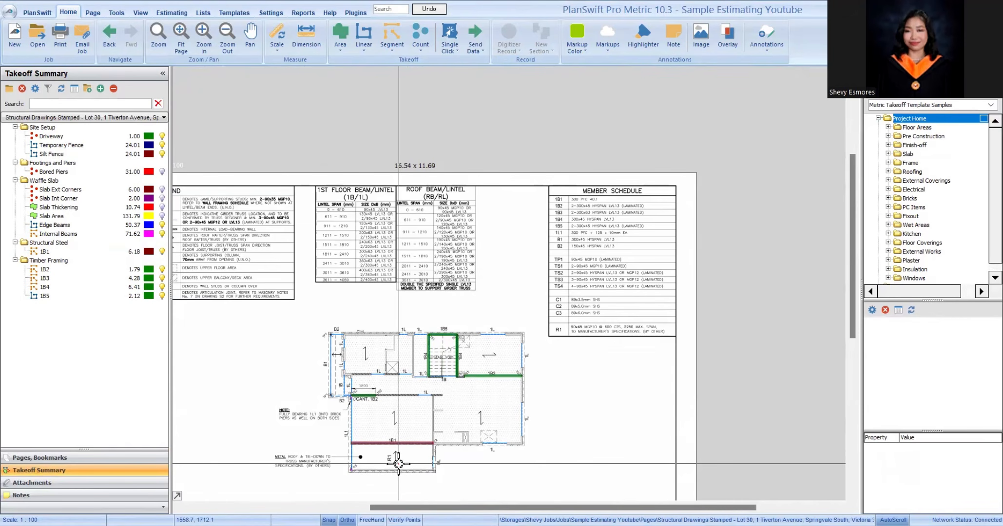
scroll(442, 385, "up", 2)
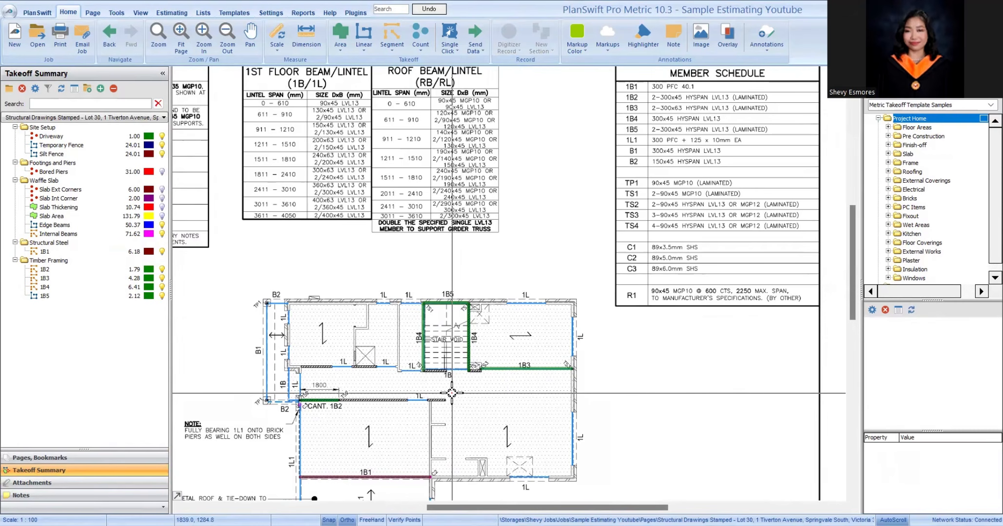
left_click(445, 303)
key("Delete")
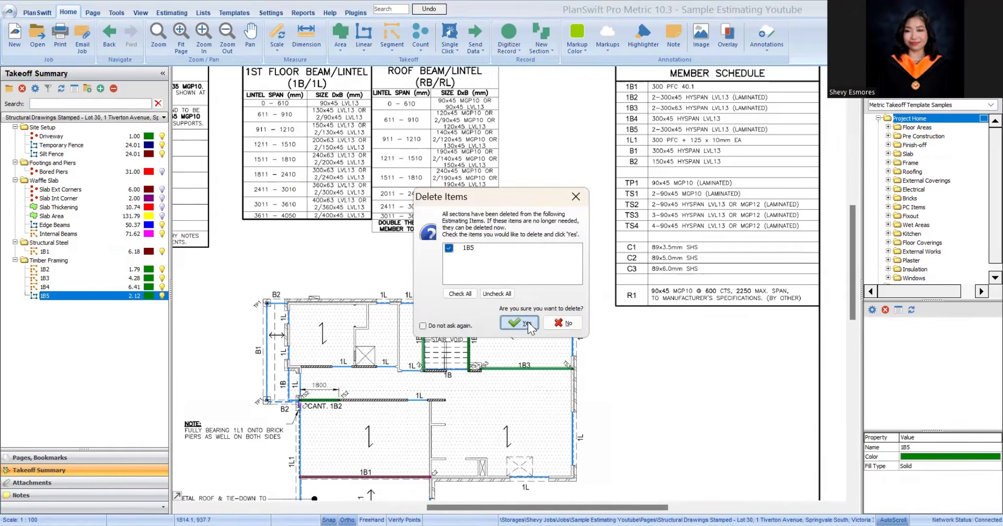
left_click(518, 321)
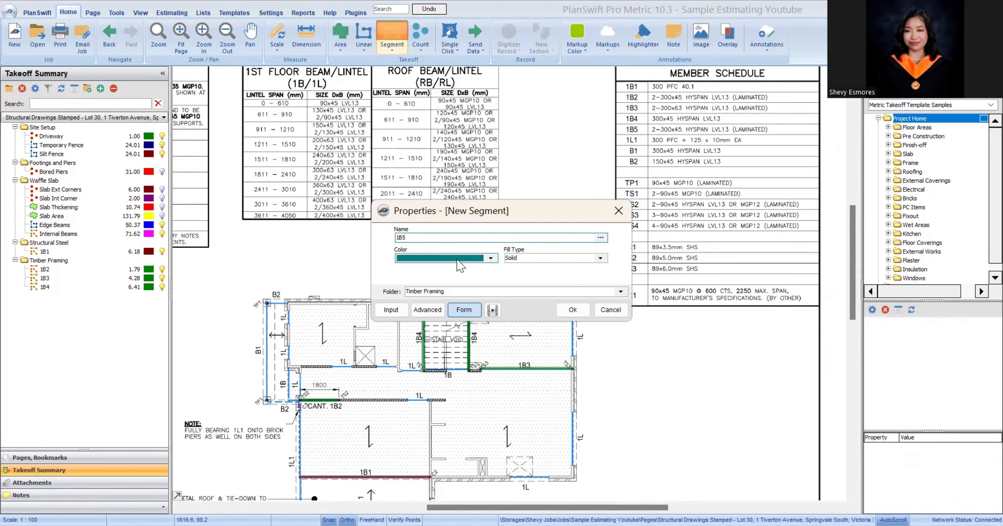
Step: Recreate 1B5 as a green segment takeoff in the Timber Framing folder and trace the stair void's external-wall edge between the TS1 studs
left_click(572, 310)
scroll(424, 302, "up", 3)
left_click(397, 267)
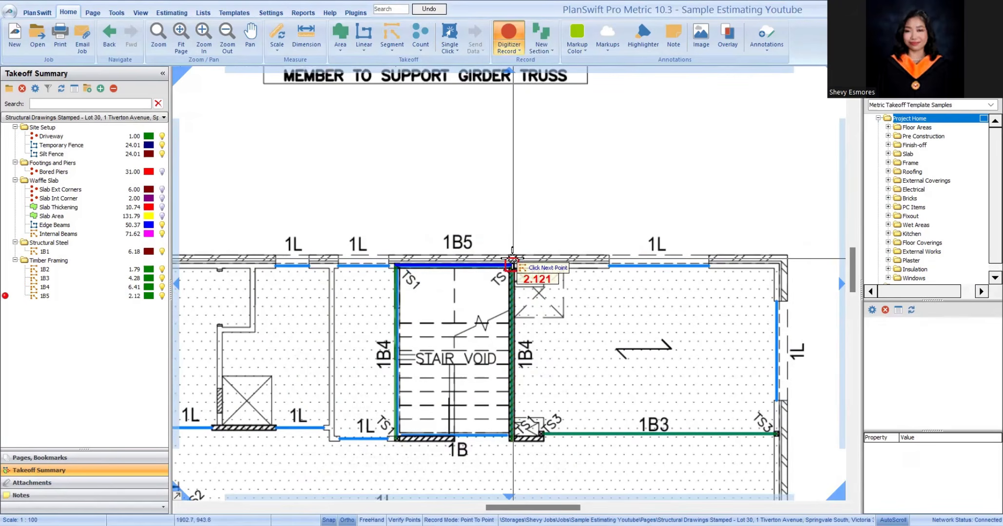
left_click(511, 267)
scroll(512, 267, "down", 3)
scroll(481, 329, "down", 4)
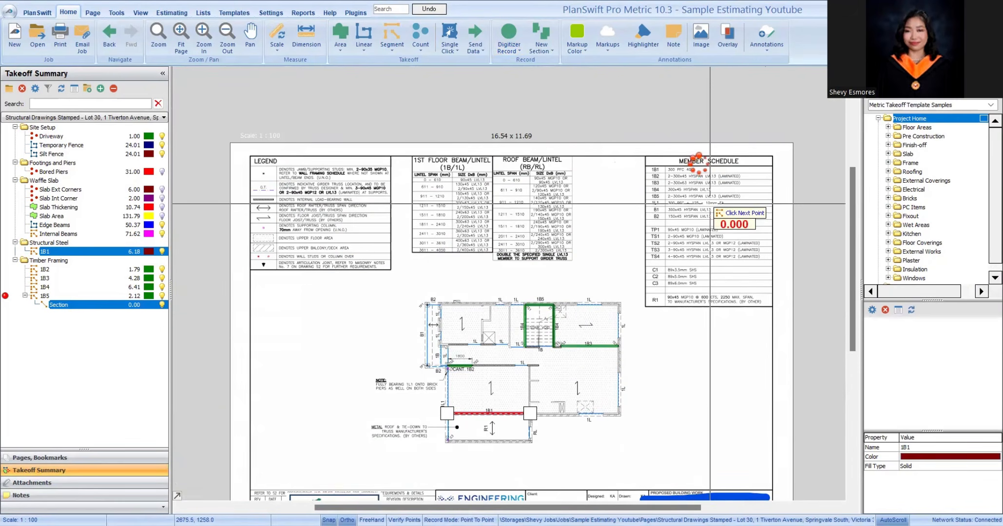
key("Escape")
Step: Examine the member schedule and the framing plan for beams not yet taken off, including the 1L1 entry
scroll(691, 214, "up", 3)
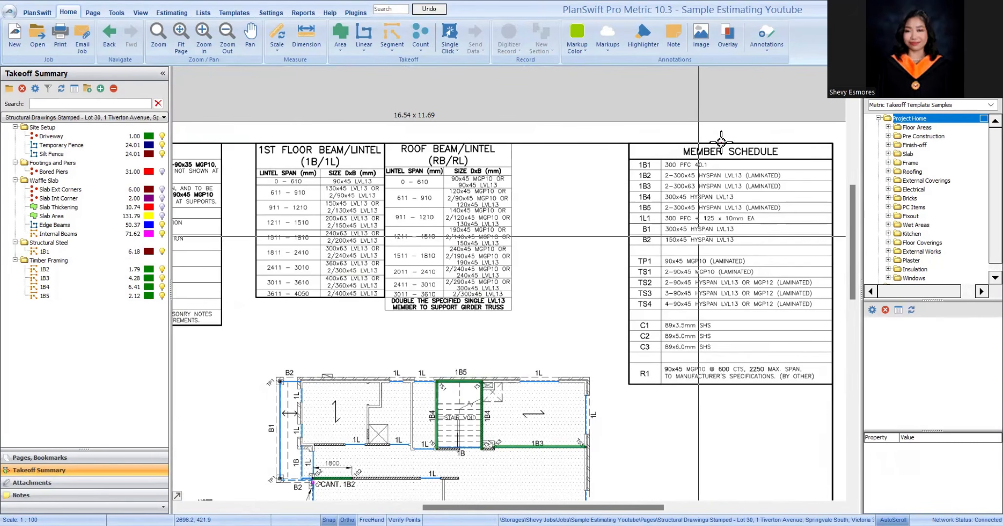
scroll(376, 425, "up", 3)
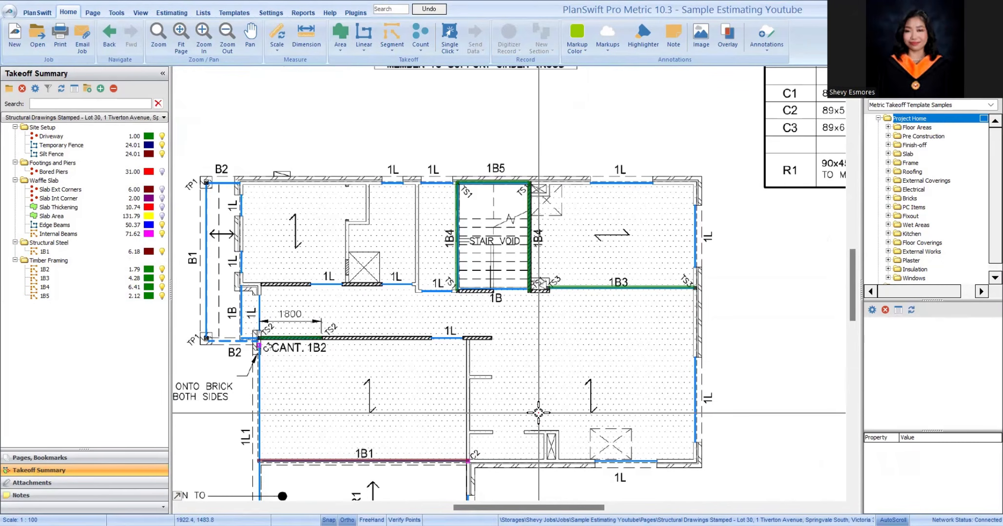
scroll(609, 434, "down", 1)
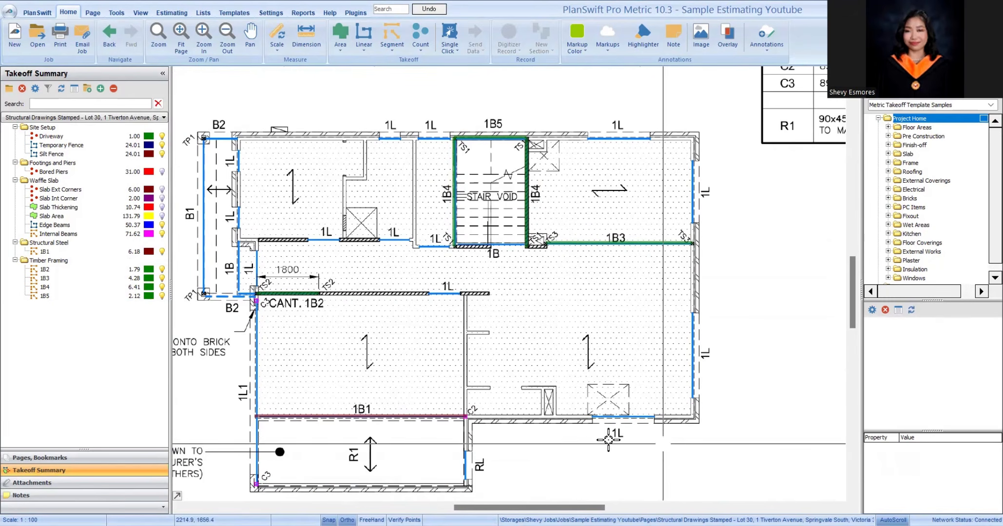
left_click_drag(373, 368, 467, 336)
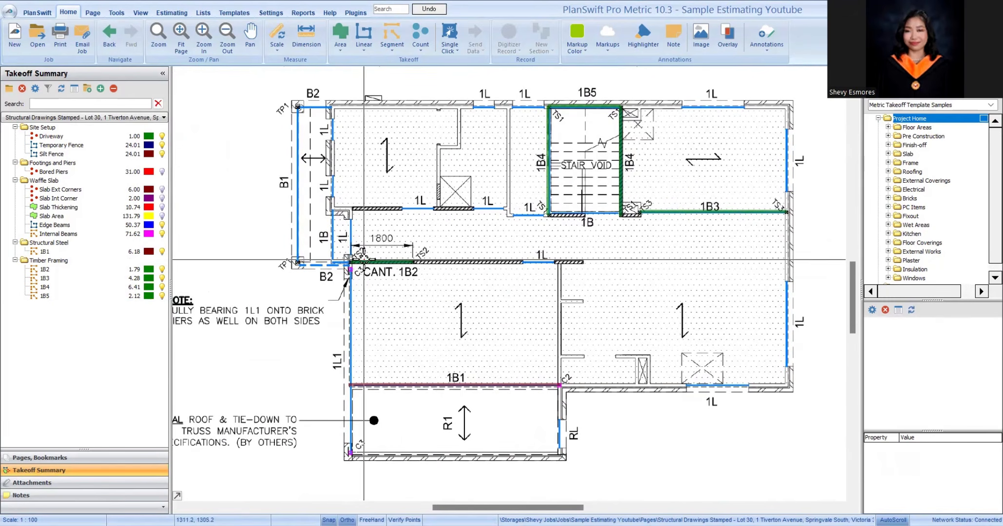
scroll(539, 335, "down", 3)
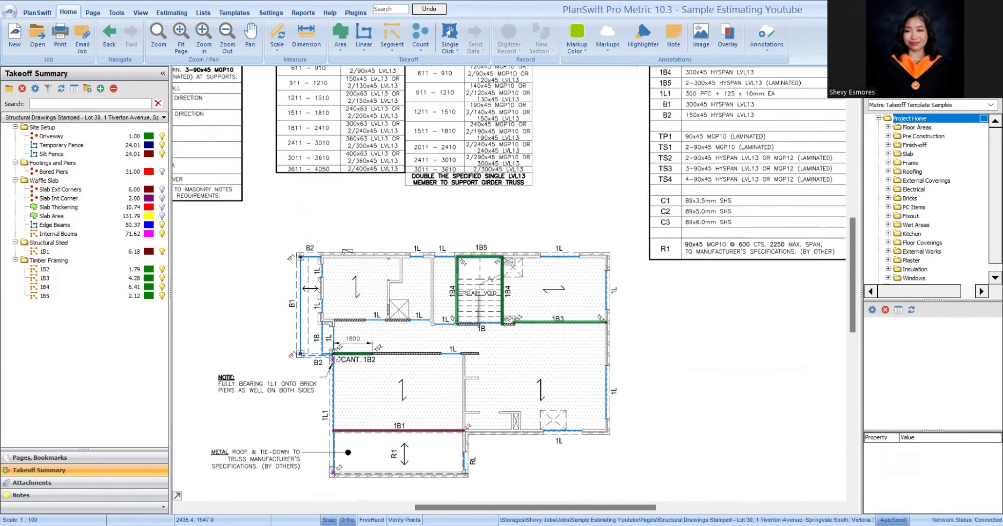
scroll(658, 152, "up", 2)
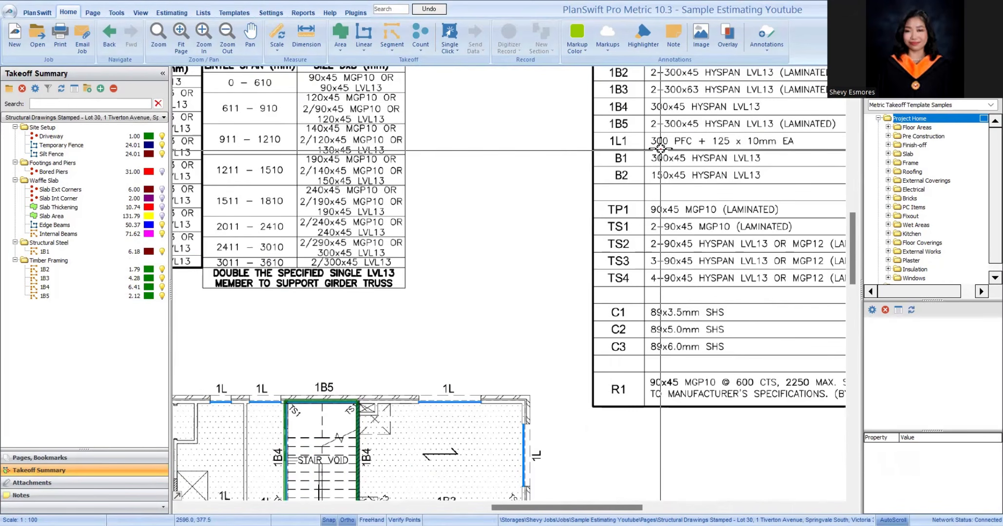
scroll(659, 150, "down", 4)
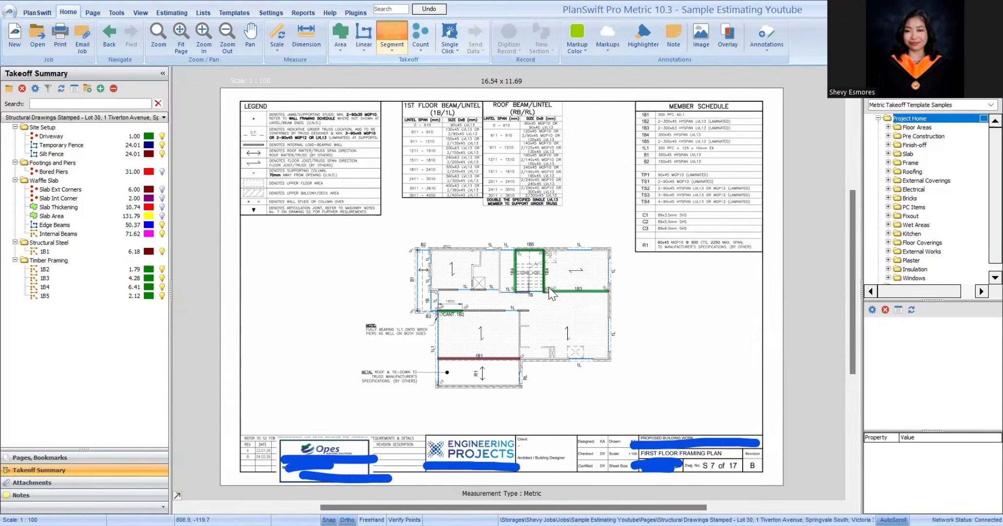
Step: Create a dark red segment takeoff named 1L1 in the Structural Steel folder and trace the 1L1 member, about 5.64 m long, beside its label
left_click(620, 292)
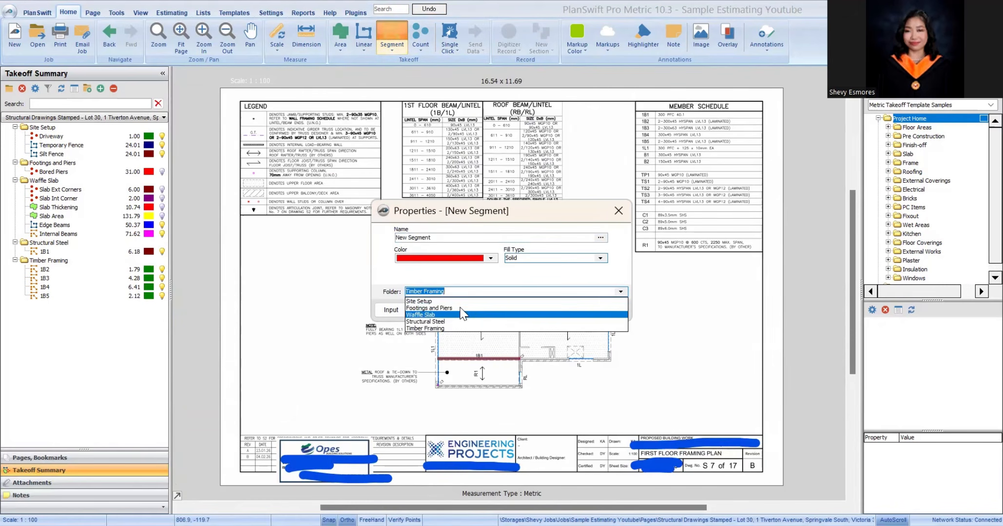
left_click(434, 322)
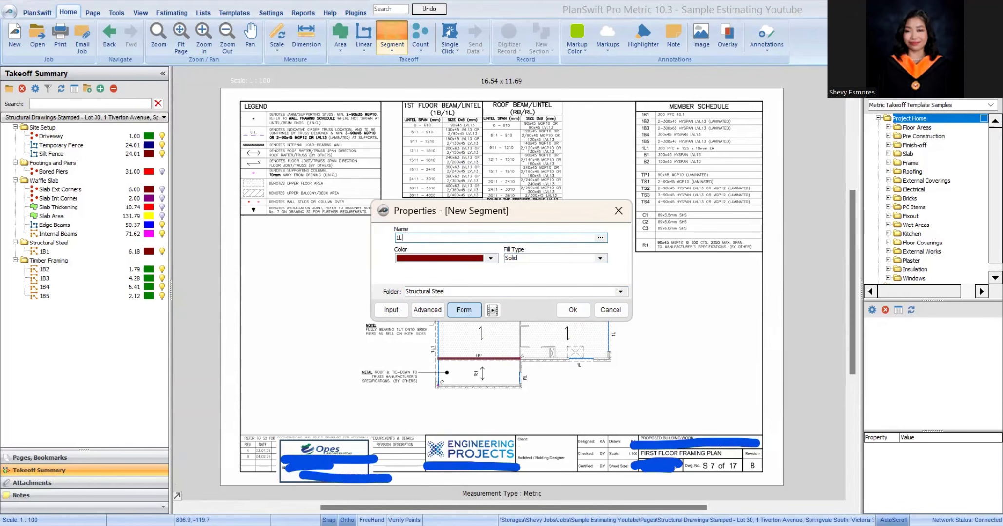
left_click(566, 307)
left_click(437, 310)
scroll(438, 312, "up", 5)
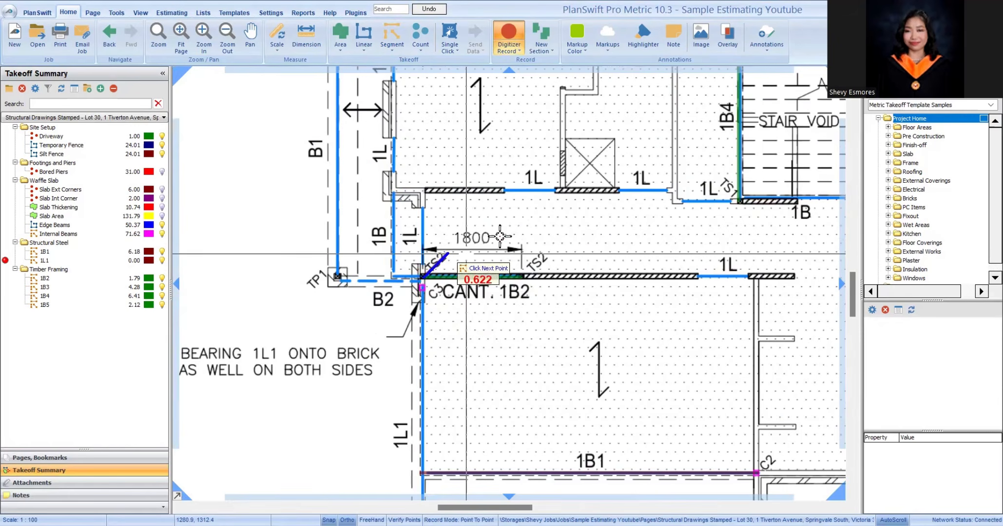
scroll(470, 331, "down", 3)
scroll(515, 331, "up", 3)
left_click(515, 332)
Step: Check the B1 entry in the member schedule and set up a new green segment takeoff named B1 in the Structural Steel folder
scroll(436, 353, "down", 3)
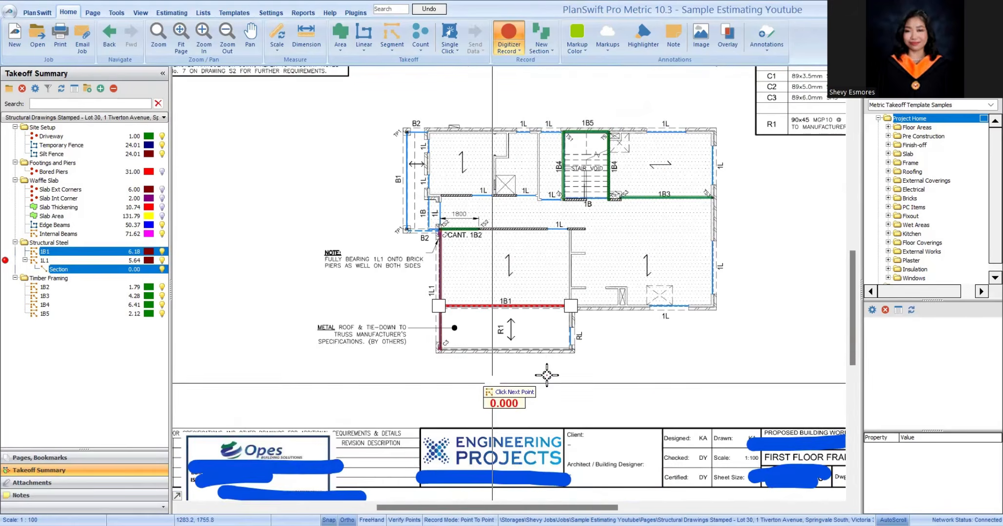
scroll(546, 375, "down", 3)
scroll(723, 206, "up", 5)
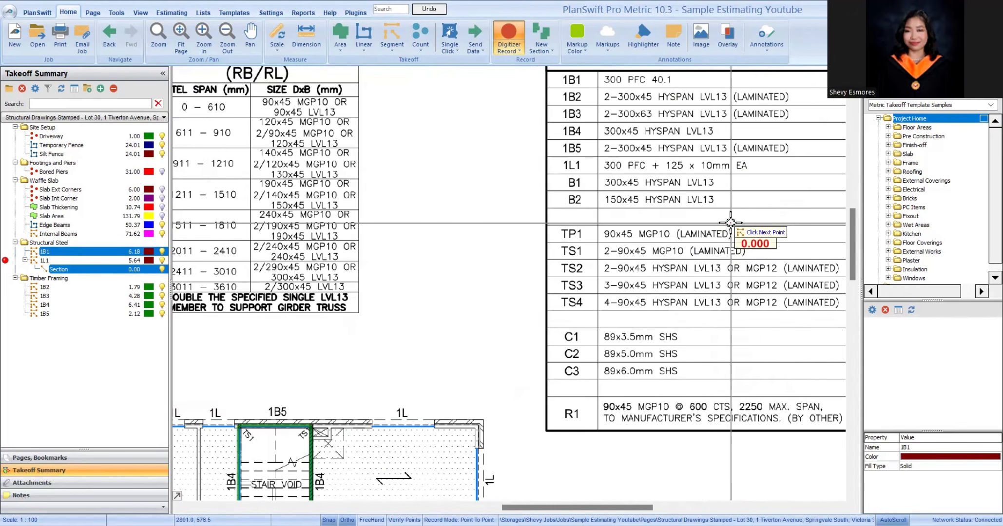
scroll(733, 223, "down", 3)
scroll(429, 341, "up", 5)
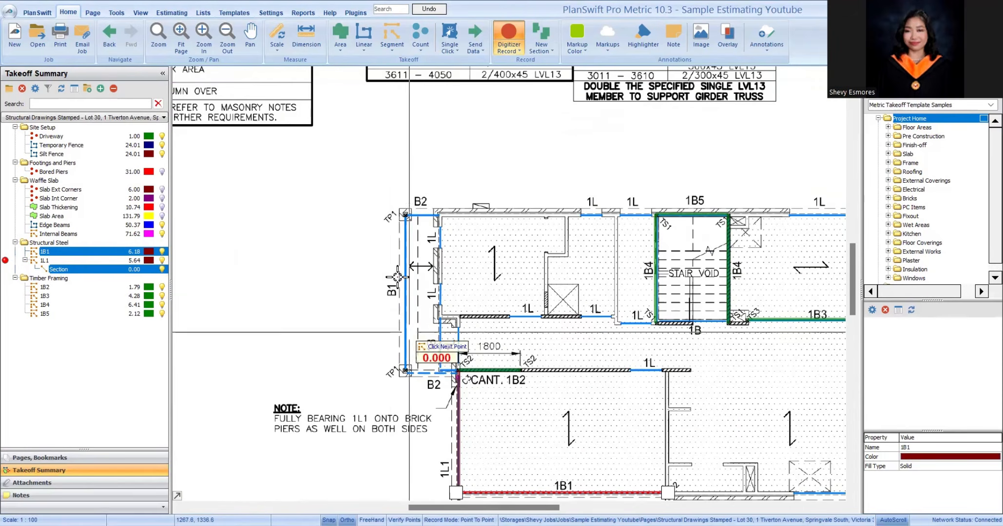
scroll(420, 348, "down", 5)
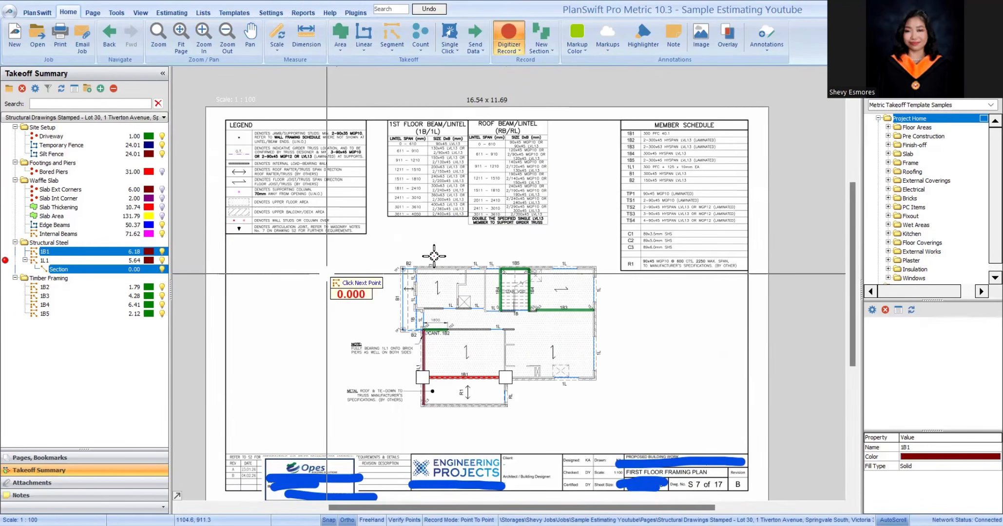
left_click(389, 32)
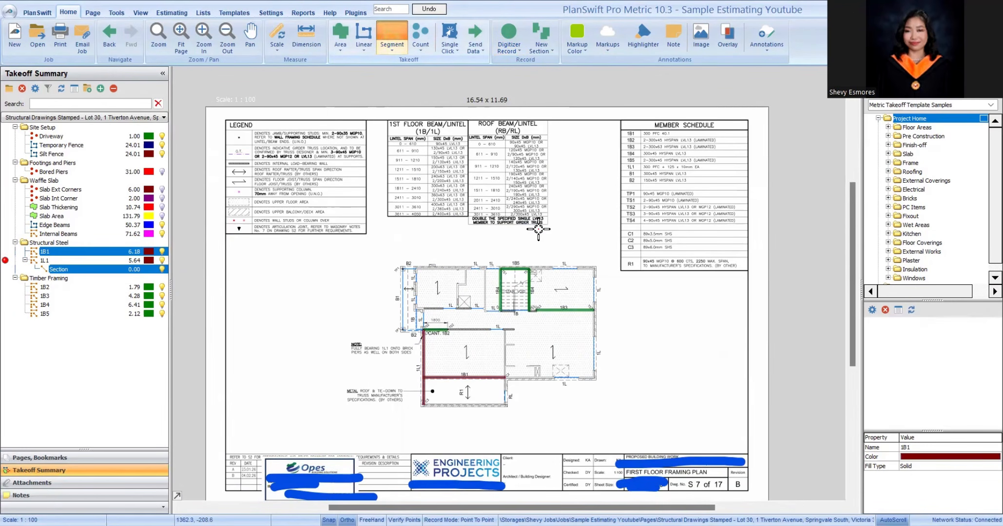
type("B1")
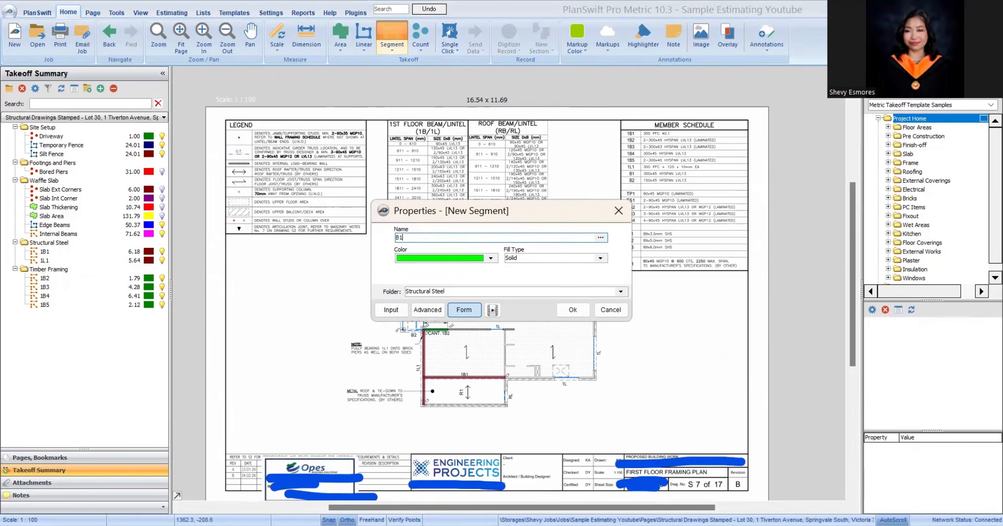
left_click(491, 259)
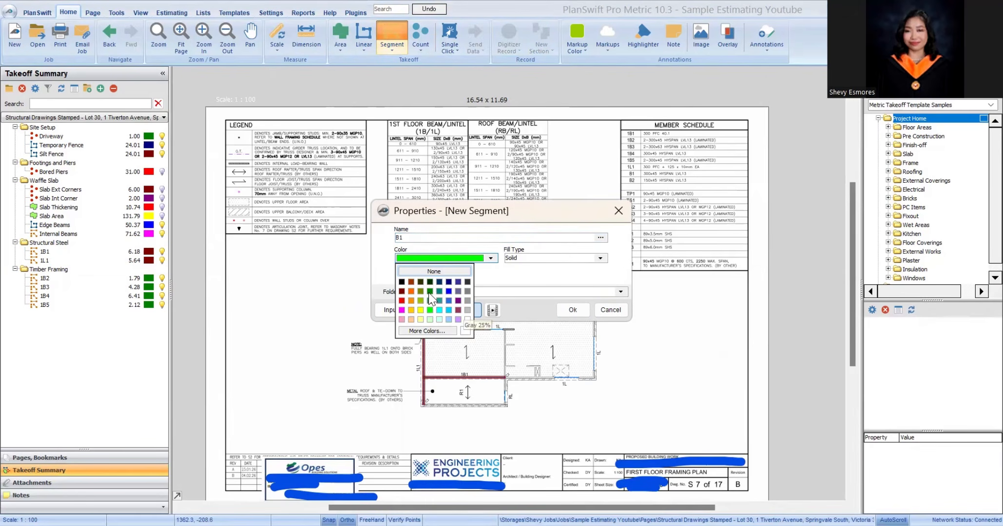
key("Return")
Step: Trace the B1 beam between the two TP1 posts, about 4.61 m long
scroll(467, 285, "up", 5)
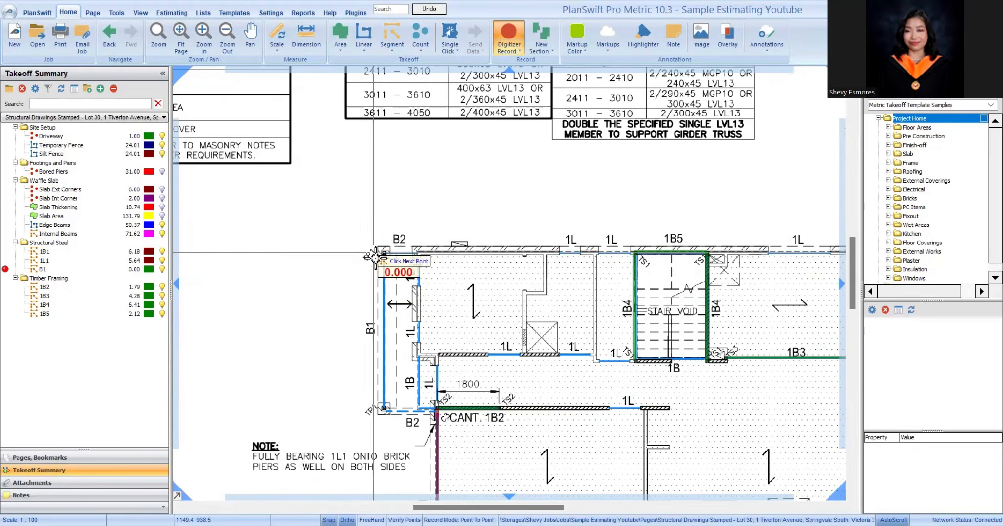
scroll(467, 285, "down", 3)
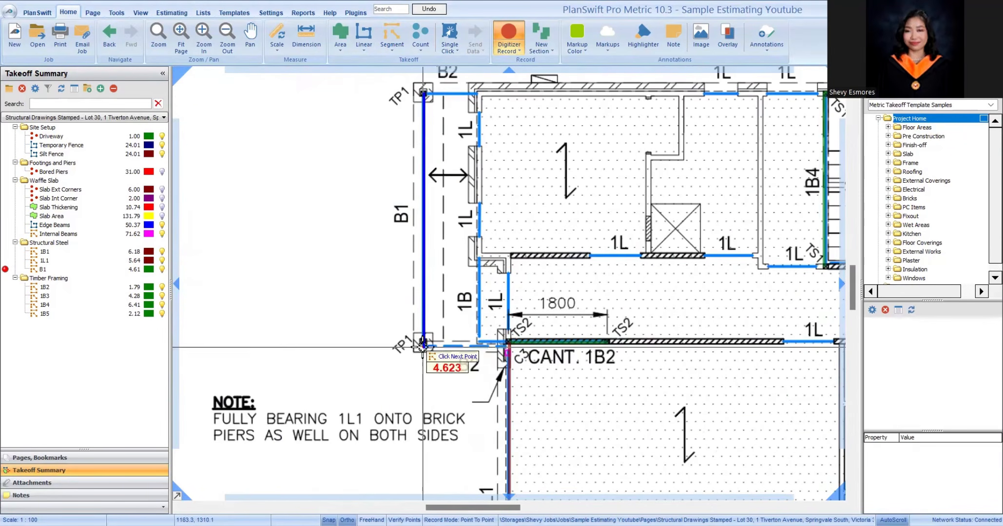
left_click(436, 347)
scroll(437, 347, "down", 3)
scroll(746, 197, "up", 2)
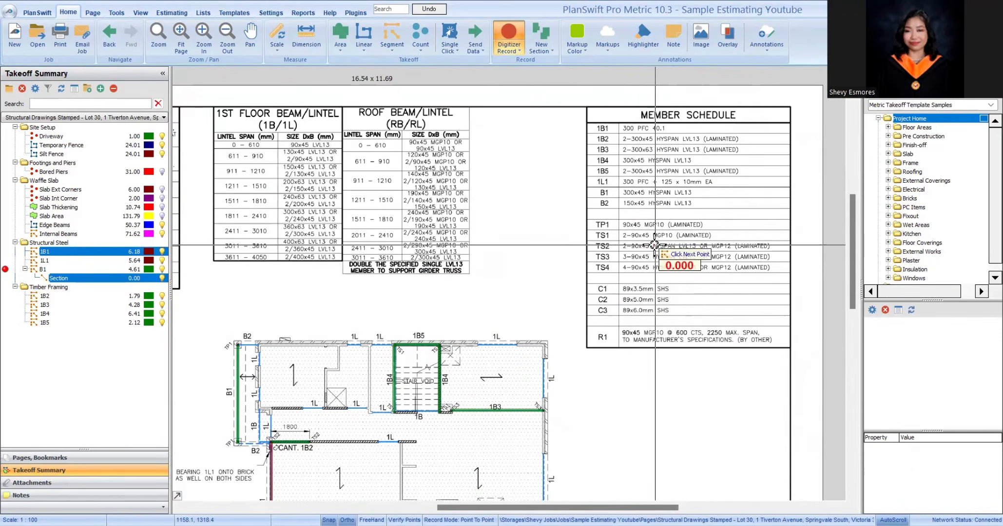
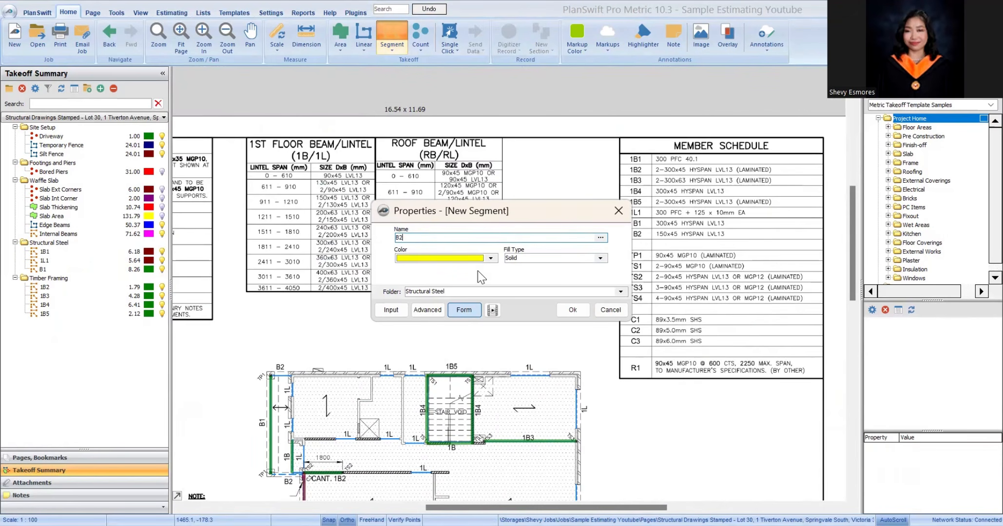
Step: Set up a new green segment takeoff named B2 in the Timber Framing folder
left_click(619, 292)
left_click(424, 328)
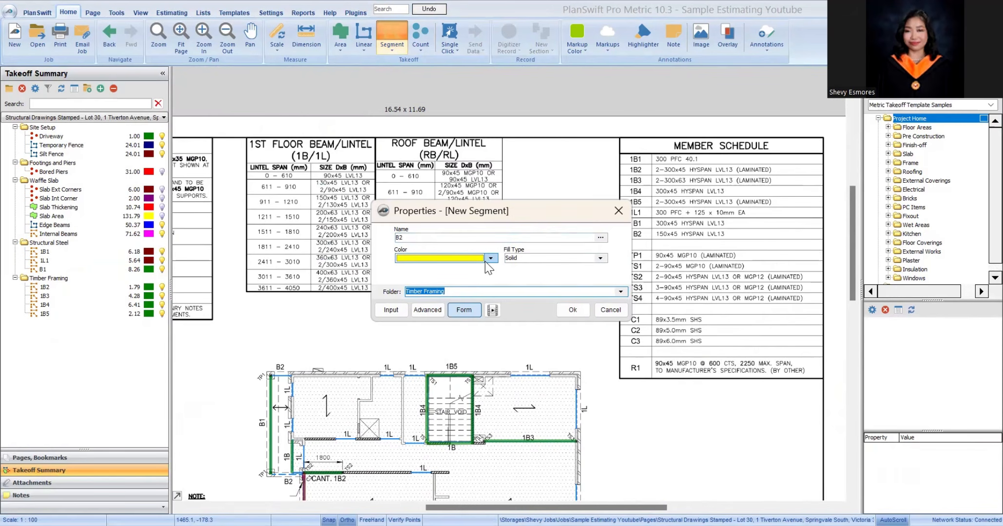
left_click(571, 309)
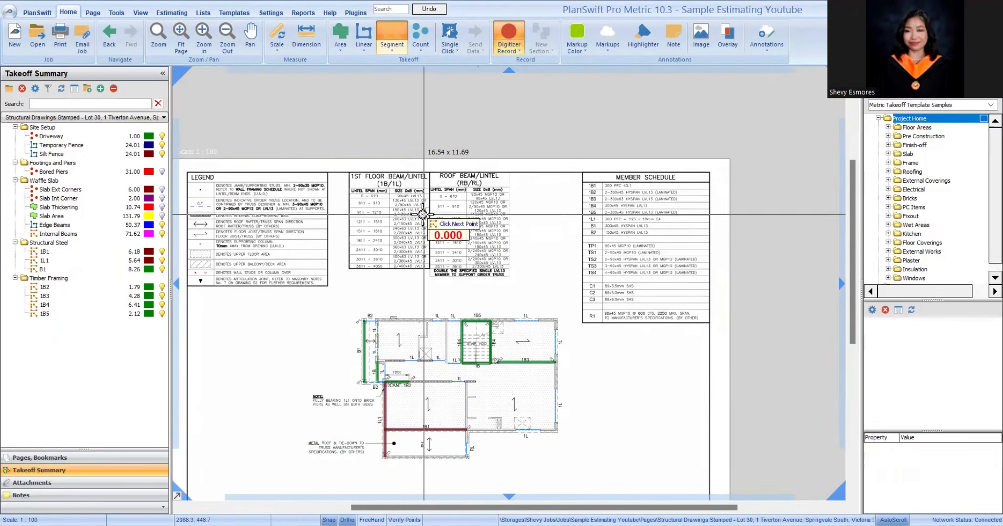
Step: Trace both B2 beams as separate sections from the TP1 posts to the wall, about 1.56 m and 0.98 m long
scroll(339, 365, "up", 5)
scroll(331, 368, "up", 2)
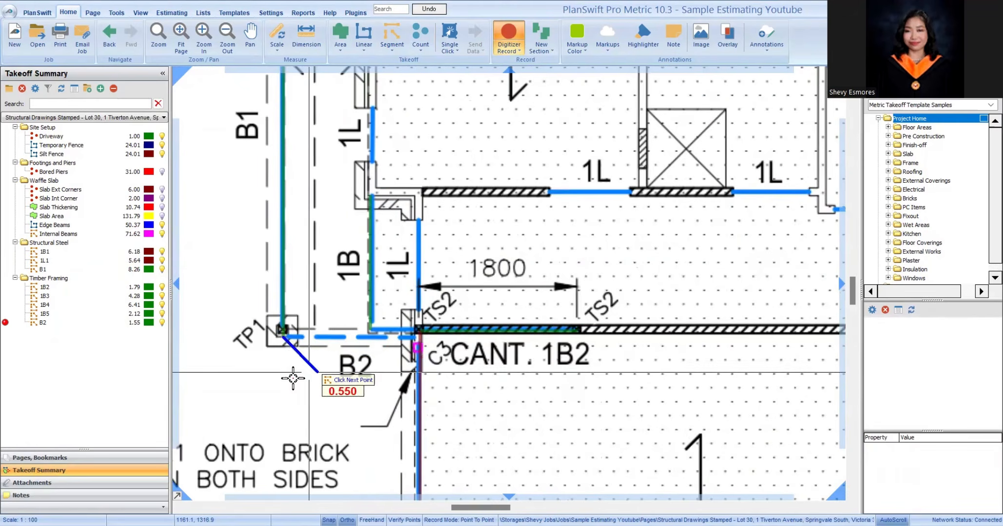
scroll(415, 350, "up", 5)
scroll(417, 351, "down", 2)
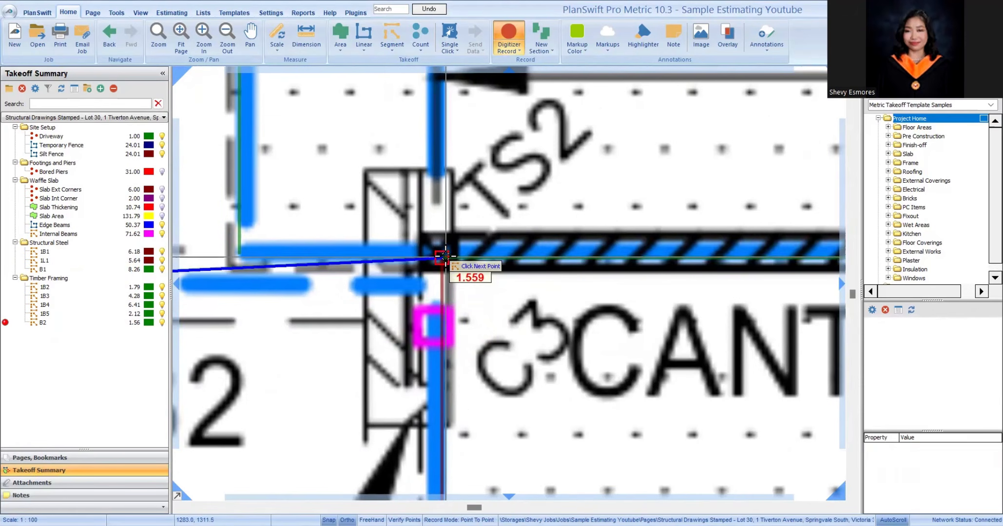
left_click(483, 354)
scroll(483, 354, "down", 3)
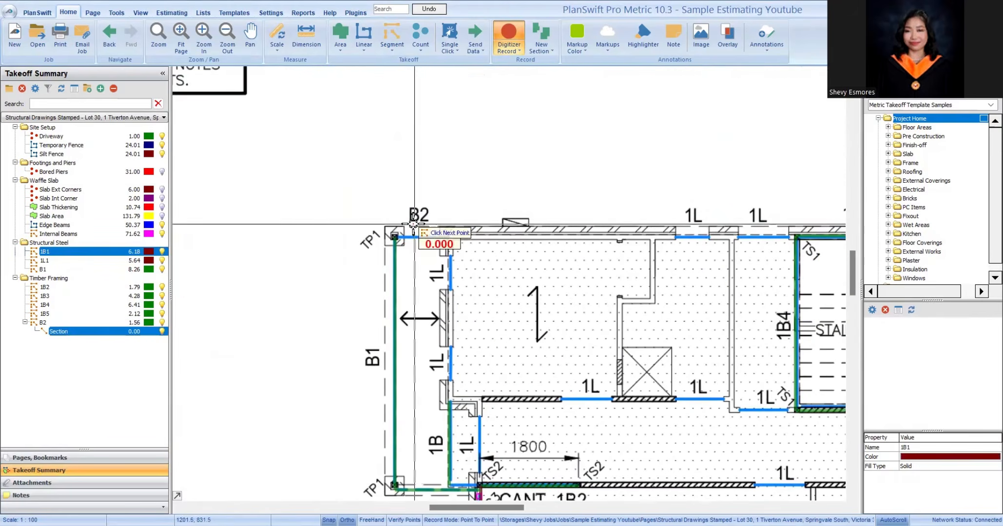
scroll(380, 234, "up", 3)
left_click(363, 254)
left_click(503, 256)
scroll(503, 257, "down", 2)
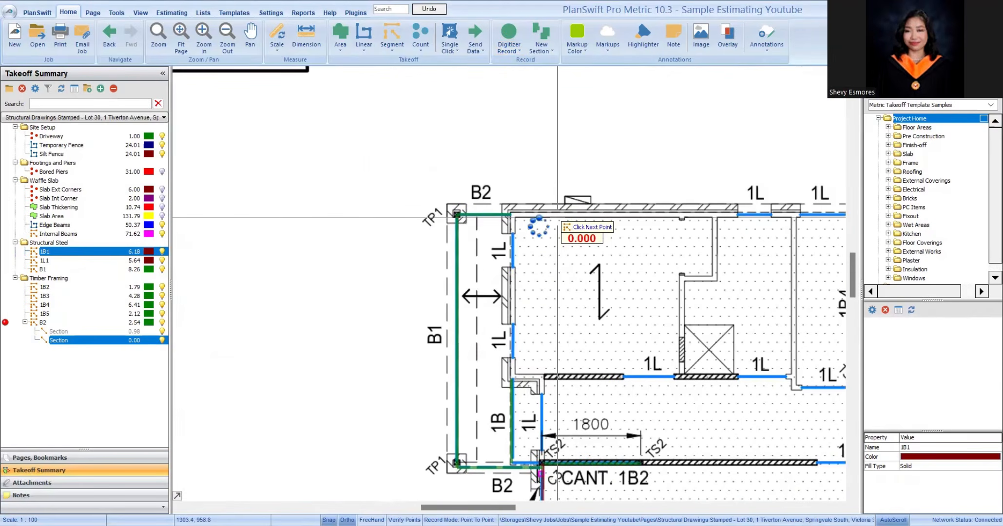
Step: Move the B1 takeoff into the Timber Framing folder
scroll(526, 224, "down", 2)
left_click(86, 271)
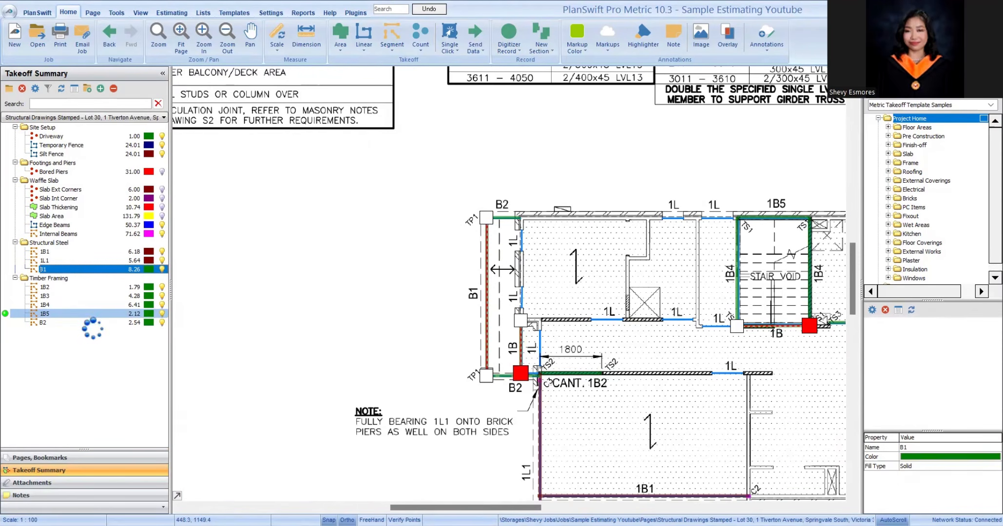
scroll(519, 371, "up", 5)
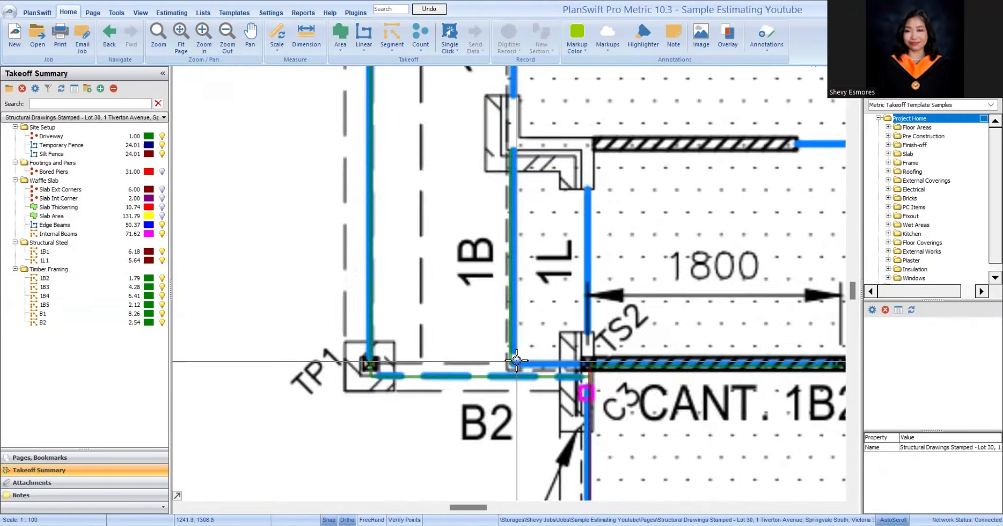
Step: Add a section to the B1 takeoff from the lower end of the 1B beam to the wall at TS2, about 0.56 m long
scroll(517, 361, "up", 2)
left_click(499, 365)
scroll(502, 370, "up", 2)
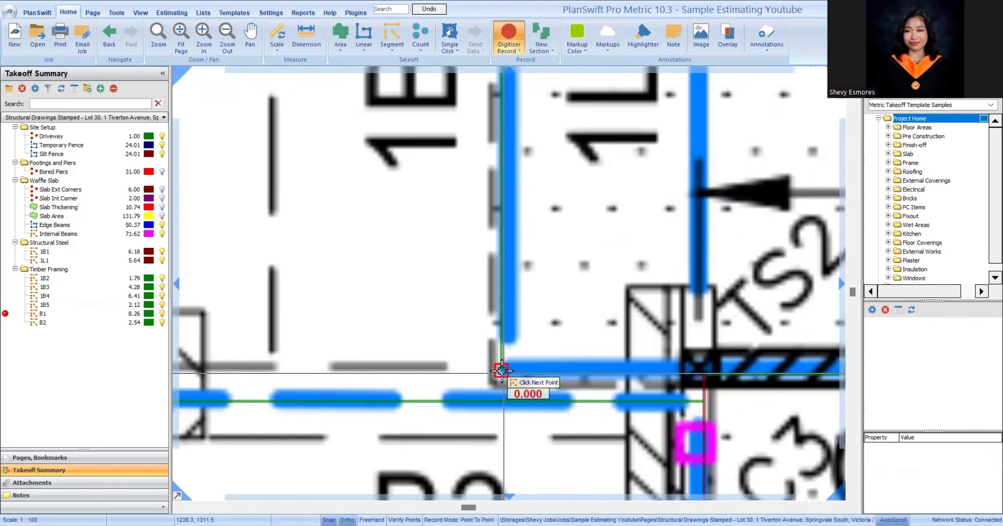
left_click(692, 360)
scroll(621, 341, "down", 3)
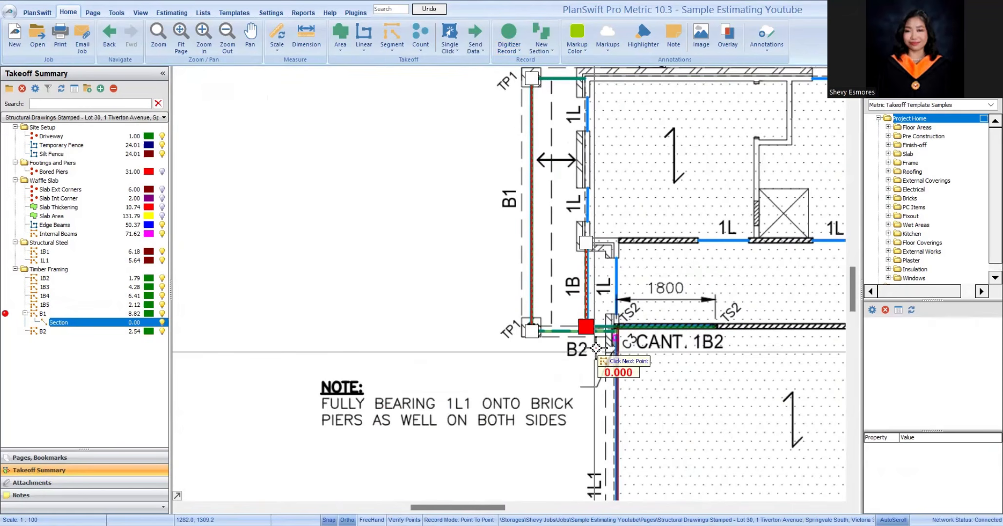
key("Escape")
scroll(384, 336, "down", 2)
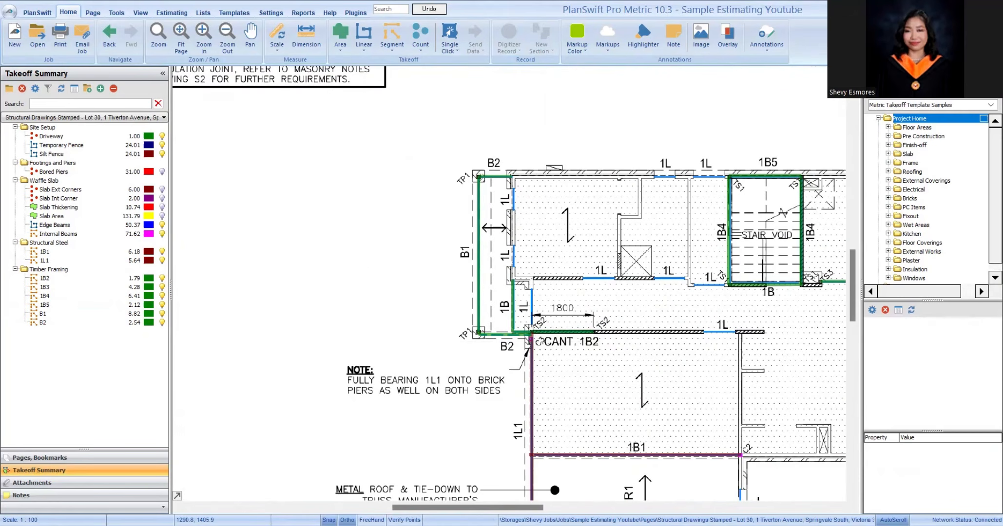
Step: Examine the framing plan against the Member Schedule to identify the timber posts, studs and columns still without takeoffs
left_click_drag(776, 387, 538, 369)
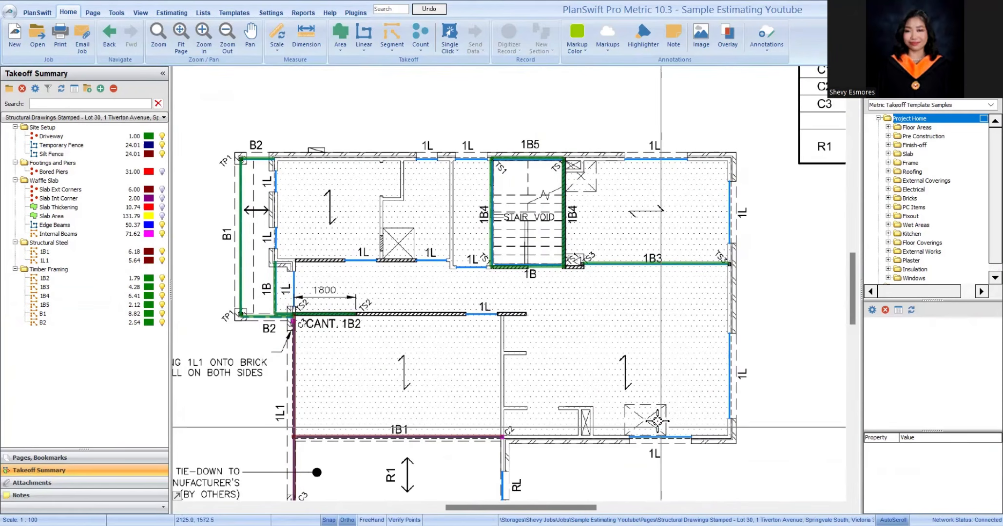
scroll(599, 273, "down", 2)
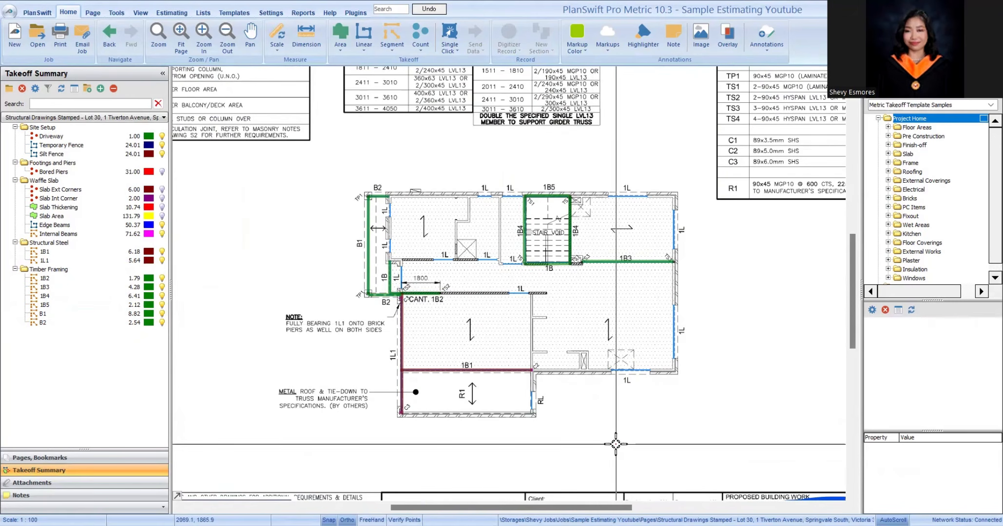
left_click_drag(739, 193, 653, 324)
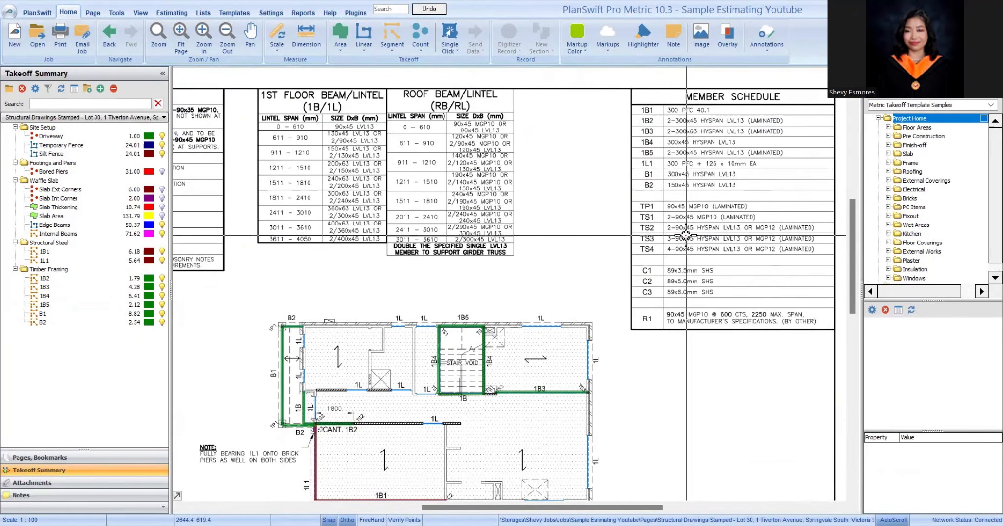
scroll(439, 390, "up", 2)
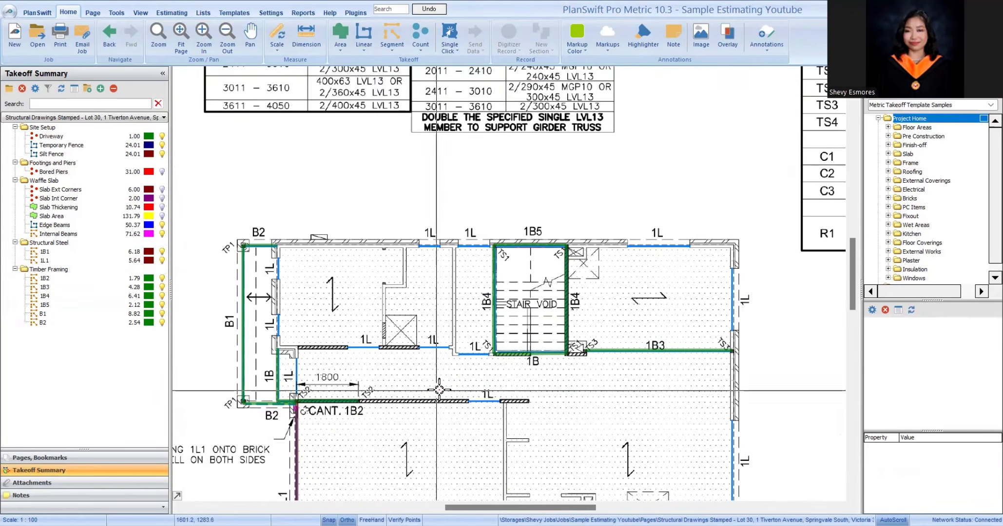
mouse_move(414, 459)
left_mouse_down()
mouse_move(485, 264)
mouse_move(472, 323)
left_mouse_up()
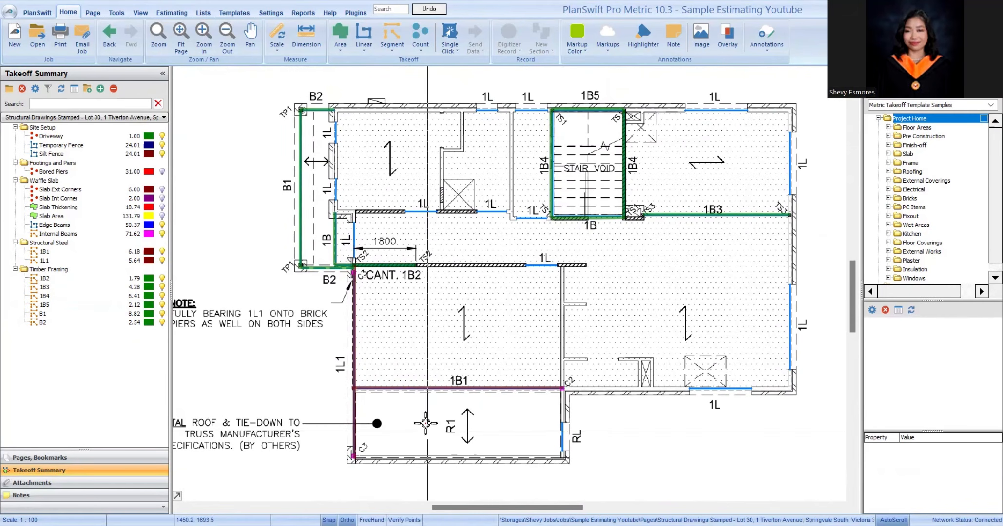
left_click_drag(437, 334, 293, 487)
mouse_move(514, 88)
left_mouse_down()
mouse_move(364, 279)
mouse_move(327, 302)
left_mouse_up()
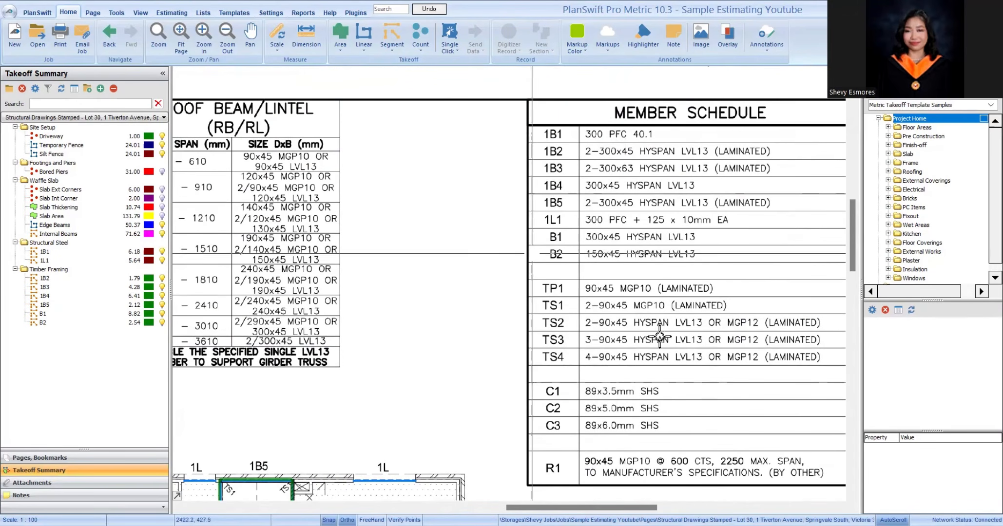
scroll(597, 190, "down", 5)
scroll(594, 171, "up", 5)
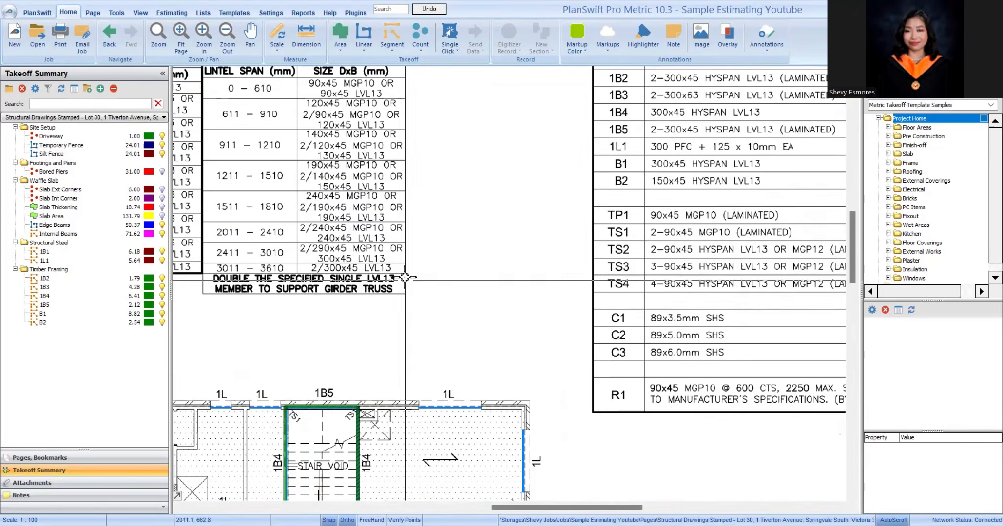
scroll(531, 351, "down", 5)
scroll(682, 428, "up", 5)
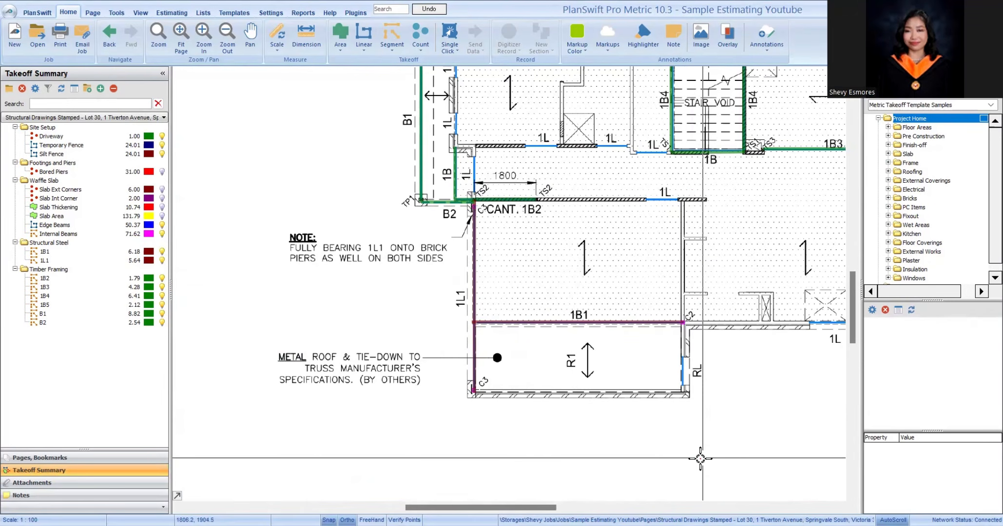
scroll(425, 407, "down", 3)
scroll(587, 331, "up", 3)
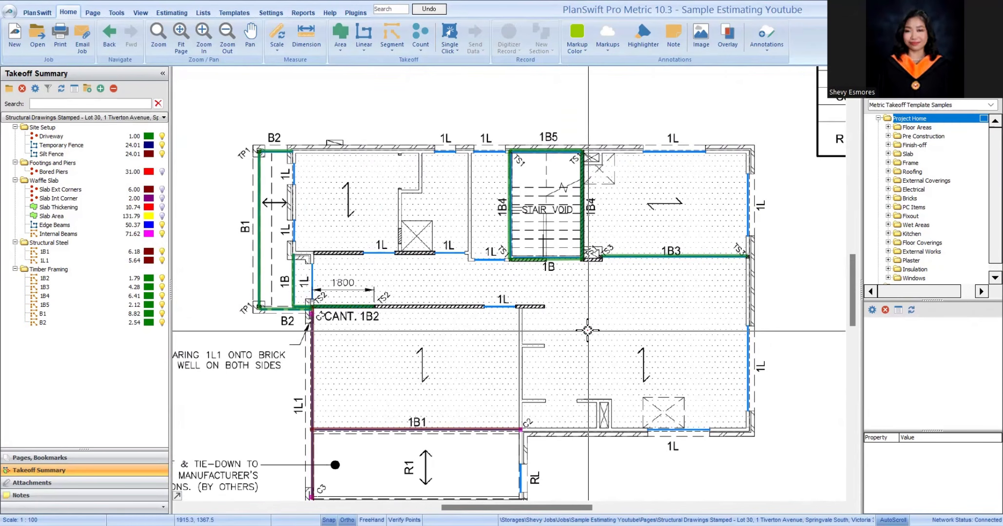
mouse_move(587, 330)
left_mouse_down()
mouse_move(670, 373)
mouse_move(668, 400)
mouse_move(175, 458)
left_mouse_up()
left_click_drag(379, 88, 473, 256)
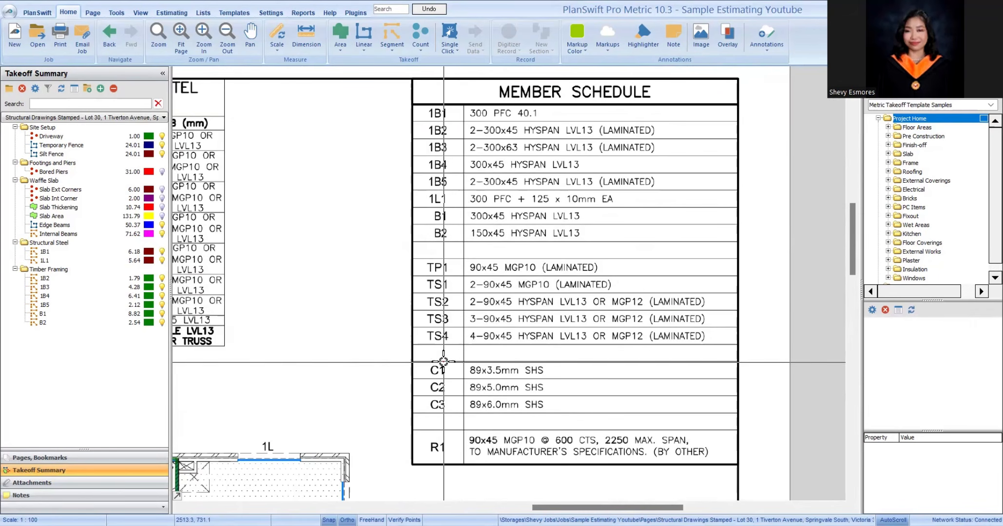
scroll(633, 298, "down", 3)
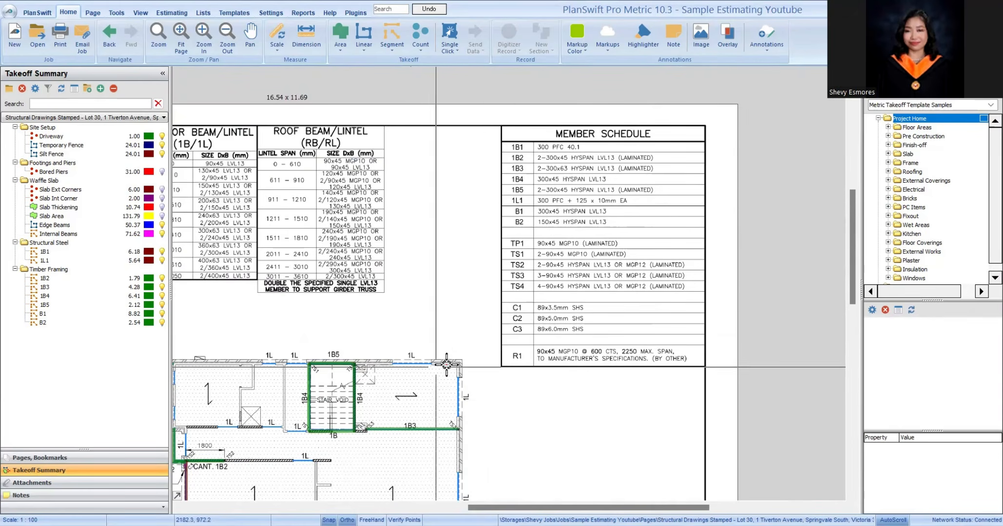
scroll(445, 363, "up", 2)
scroll(522, 321, "up", 5)
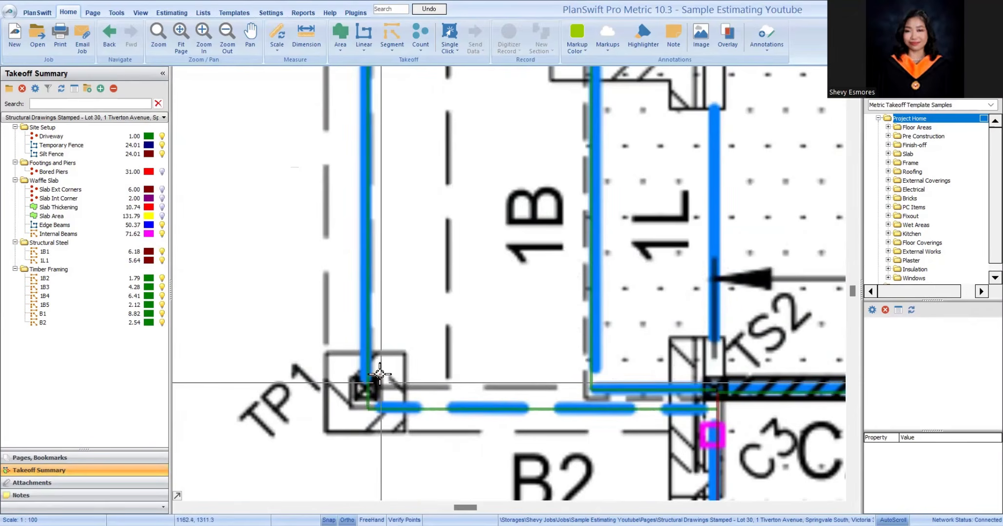
scroll(309, 379, "down", 5)
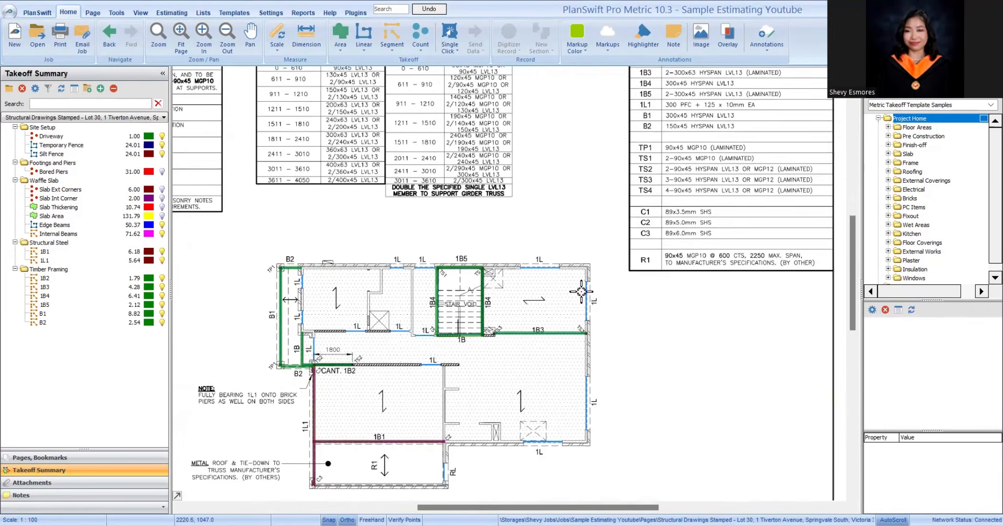
scroll(609, 234, "up", 3)
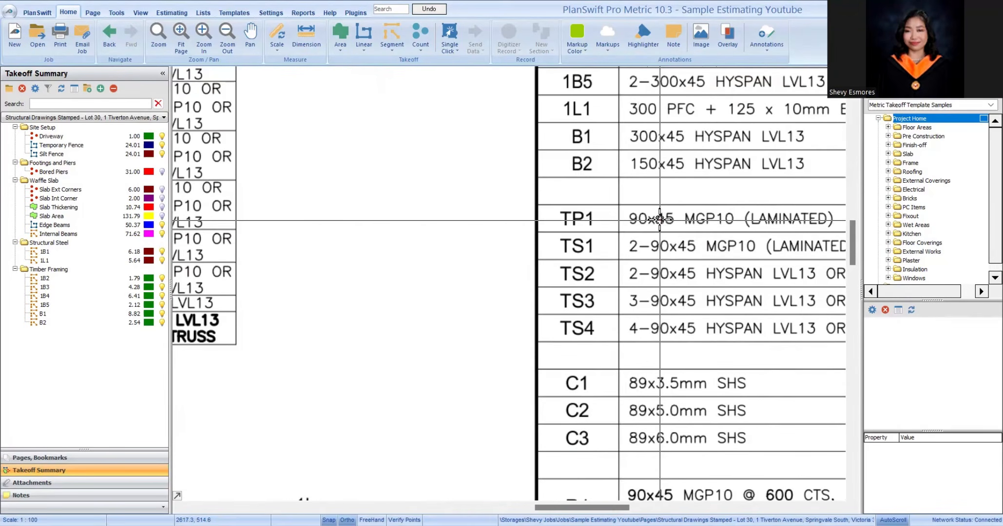
scroll(559, 264, "down", 3)
left_click_drag(479, 331, 524, 282)
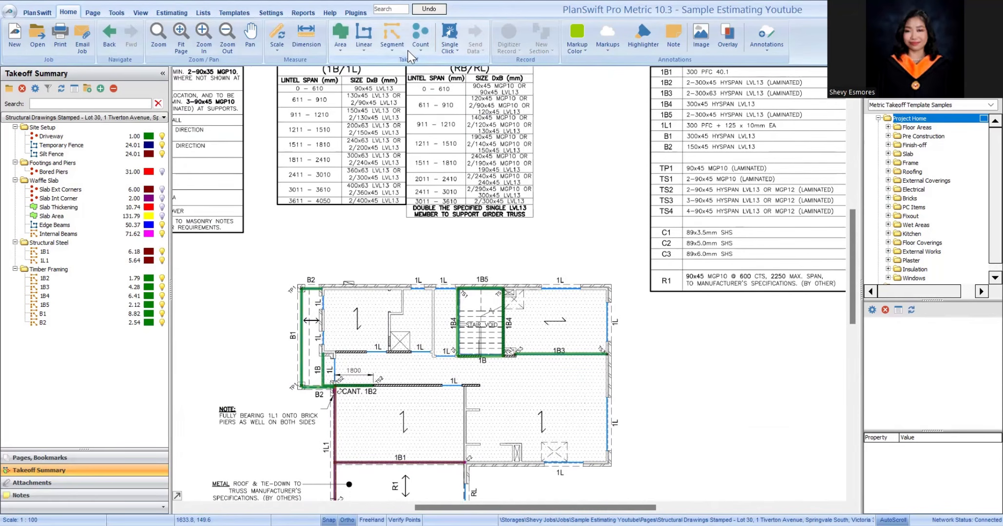
Step: Set up a blue circular count takeoff named TP1 in the Timber Framing folder, scaled to 0.5 by 0.5
scroll(599, 230, "up", 4)
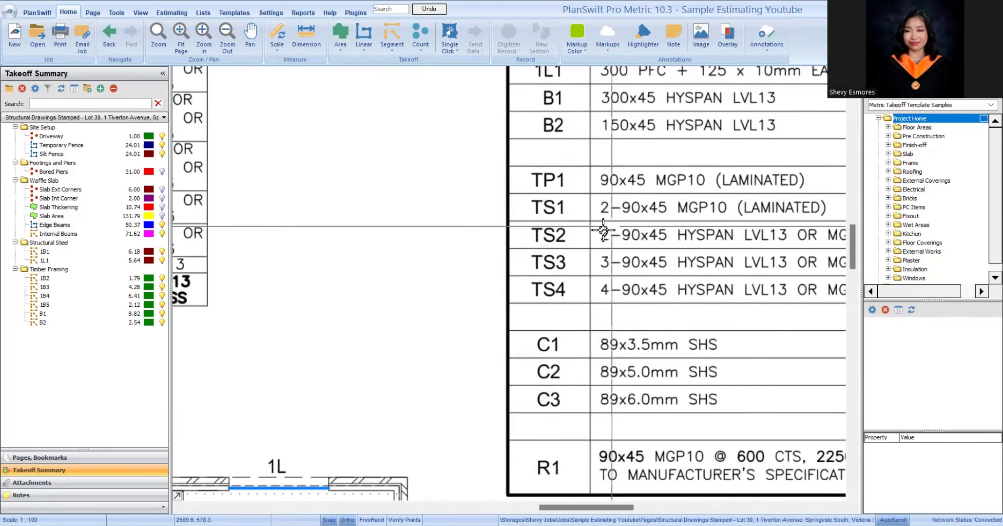
scroll(602, 237, "down", 4)
scroll(692, 263, "up", 2)
scroll(692, 263, "down", 2)
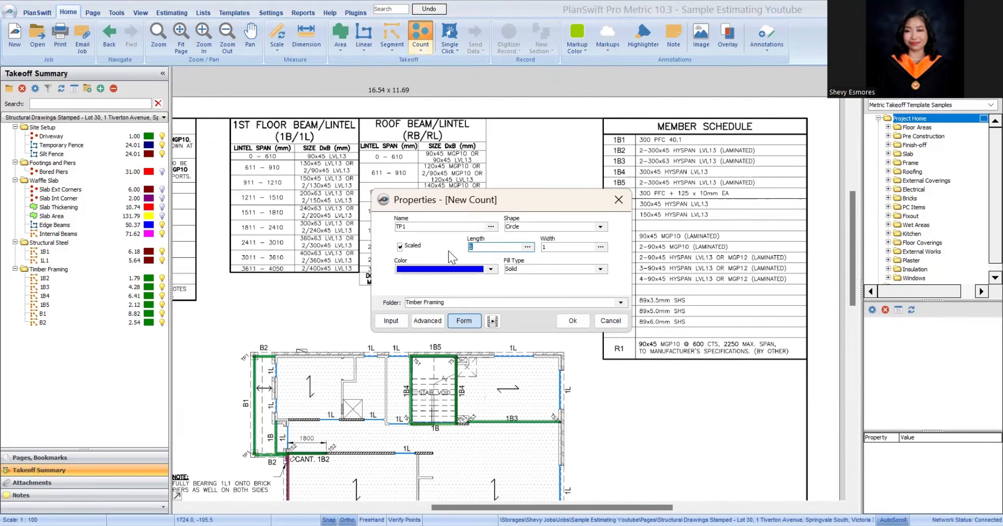
type("0.5")
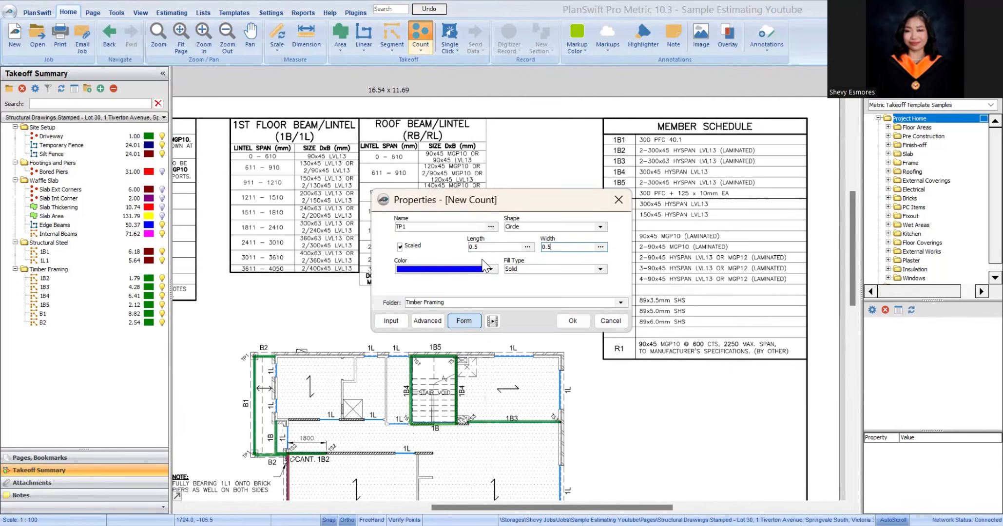
left_click(570, 321)
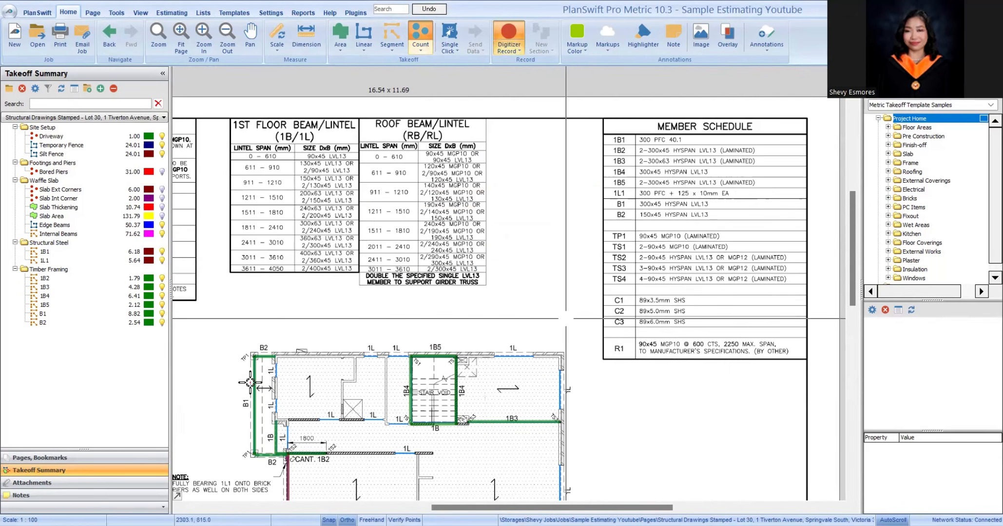
Step: Count the two TP1 posts at the ends of the B1 beam and finish the count
scroll(254, 360, "up", 3)
left_click(254, 357)
scroll(363, 178, "down", 3)
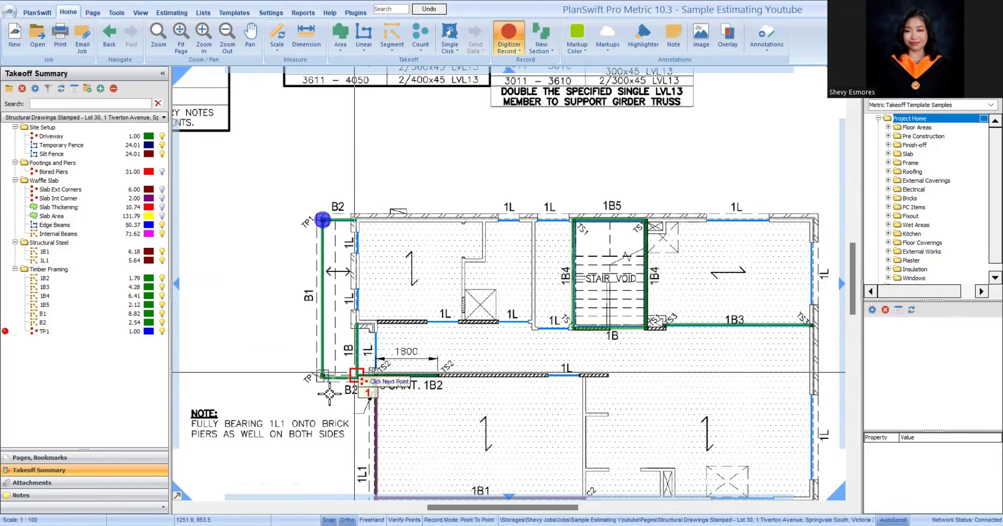
scroll(321, 376, "up", 2)
left_click(320, 376)
scroll(441, 342, "down", 3)
scroll(391, 357, "up", 2)
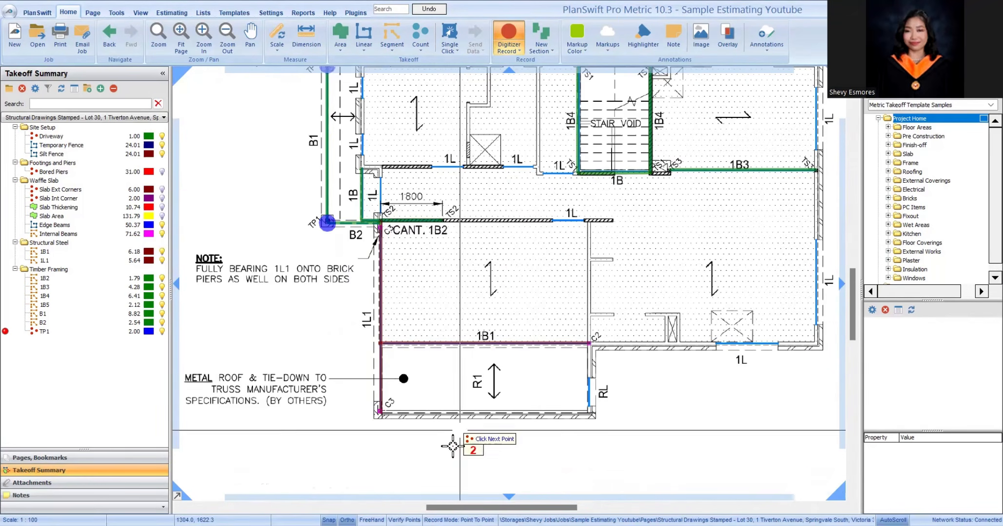
left_click_drag(687, 396, 524, 449)
left_click_drag(503, 227, 625, 300)
scroll(545, 315, "down", 3)
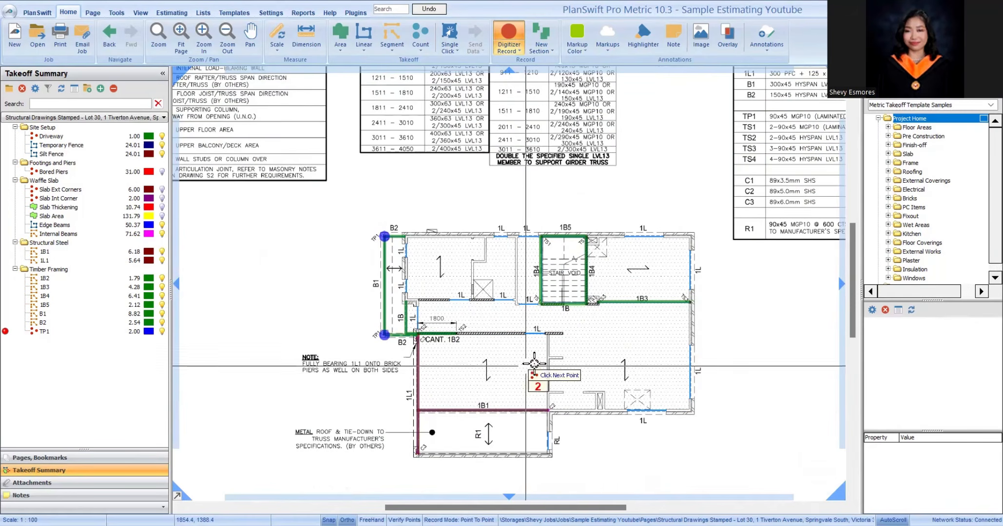
key("Escape")
Step: Set up a blue circular count takeoff named TS1 in the Timber Framing folder, scaled to 0.5 by 0.5
scroll(547, 306, "up", 3)
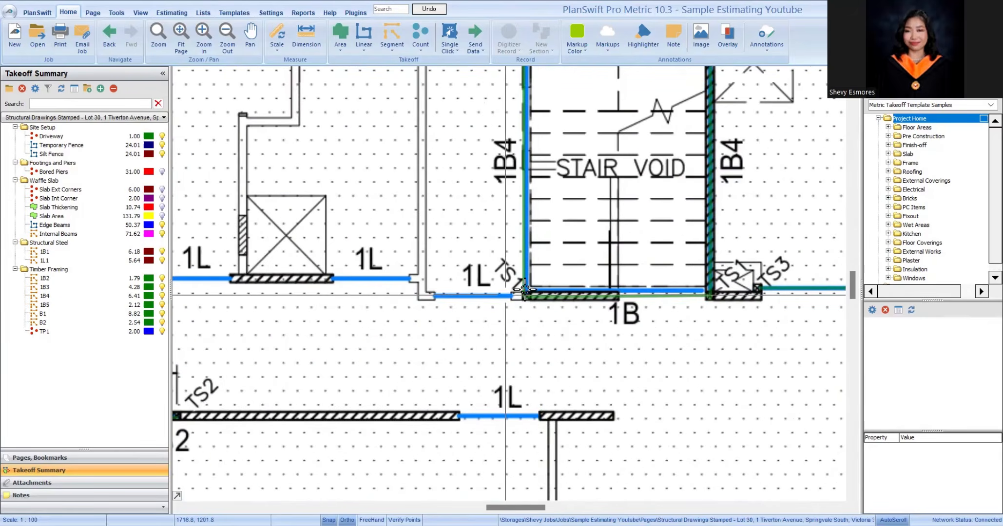
scroll(547, 306, "down", 2)
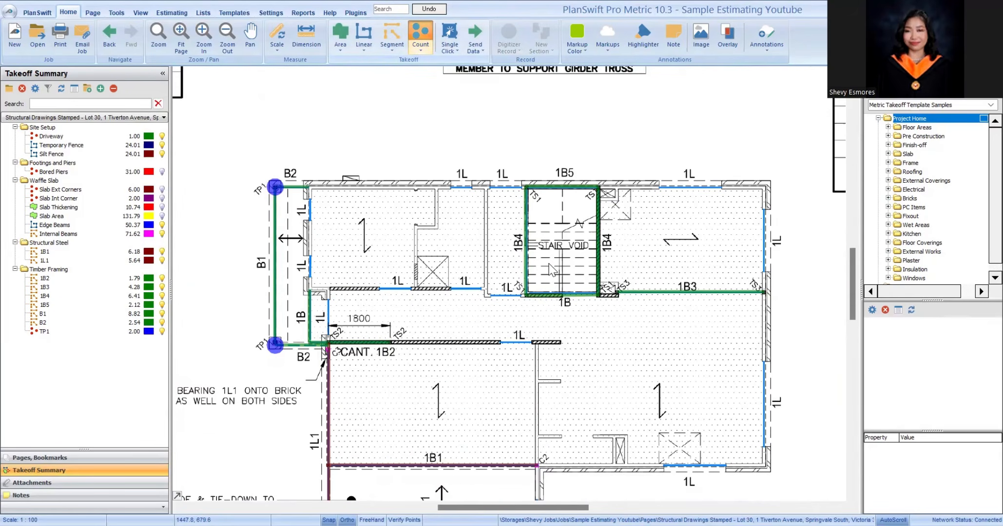
type("TS1")
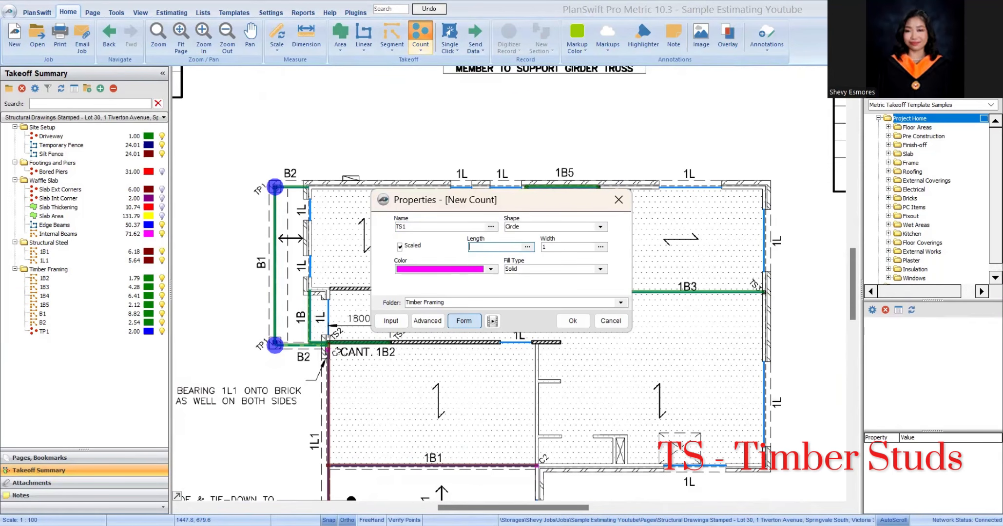
type("0.5")
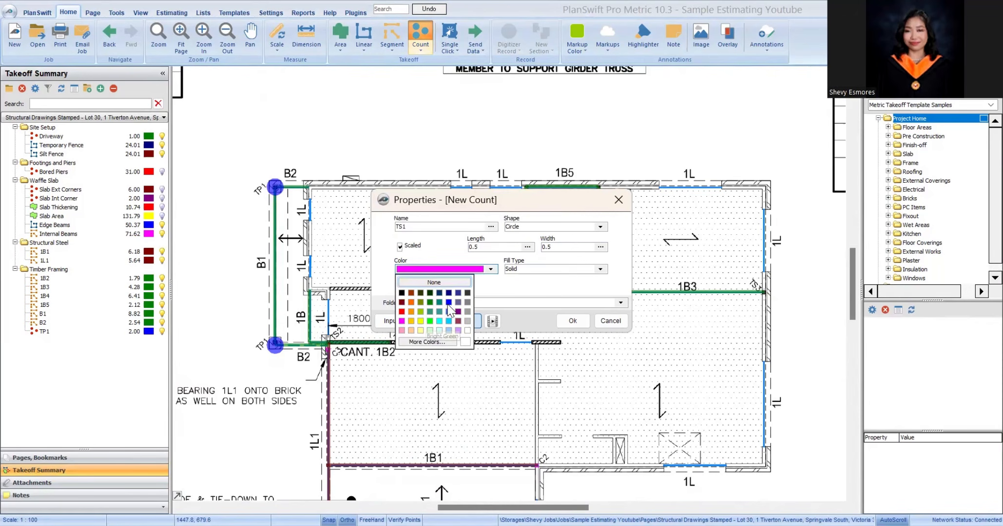
left_click(571, 317)
Step: Count the TS1 timber studs at the four corners of the stair void
scroll(580, 307, "up", 2)
left_click(491, 292)
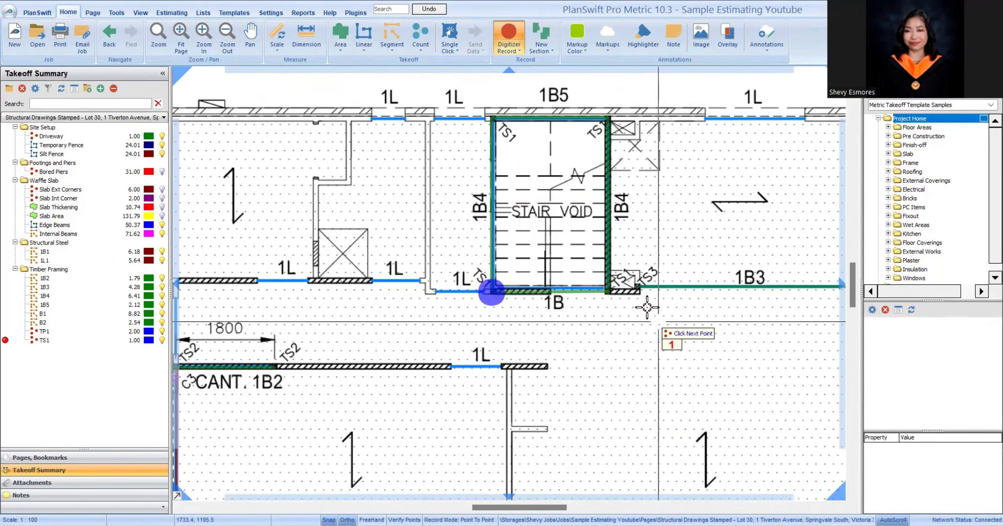
left_click(607, 290)
left_click(608, 118)
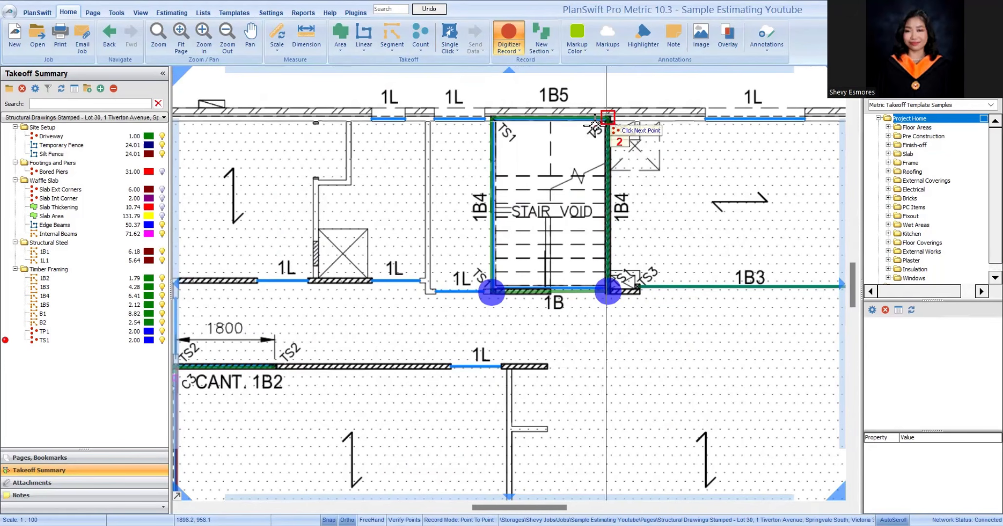
left_click(491, 118)
scroll(730, 276, "down", 2)
scroll(730, 276, "up", 2)
scroll(730, 276, "down", 2)
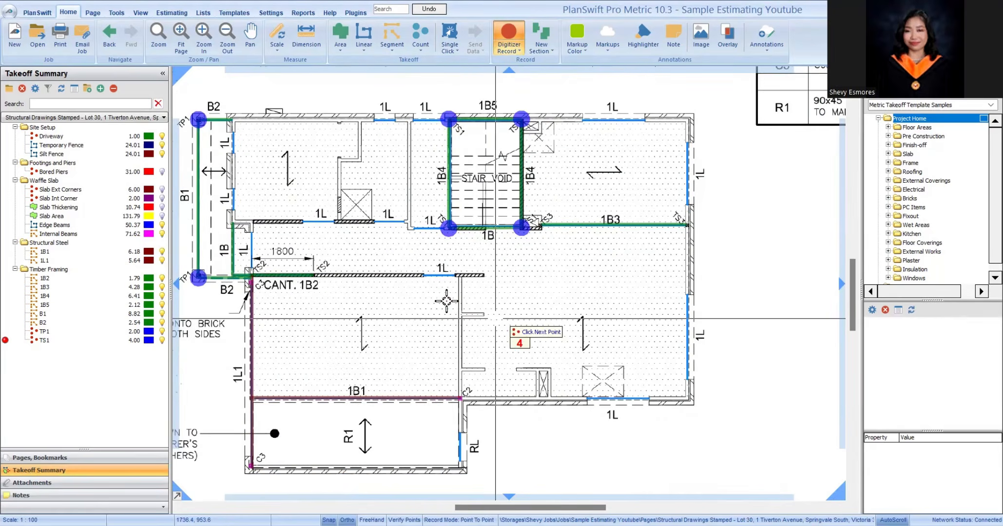
scroll(510, 293, "up", 2)
scroll(347, 306, "down", 2)
scroll(347, 306, "up", 2)
scroll(453, 282, "down", 2)
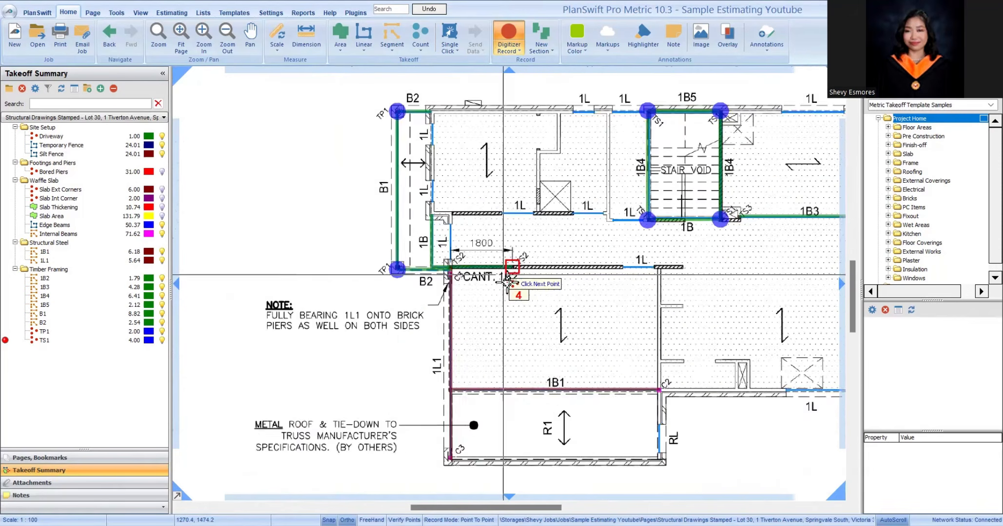
scroll(487, 224, "up", 2)
Step: Set up a blue circular count takeoff named TS2 in the Timber Framing folder
scroll(477, 244, "down", 4)
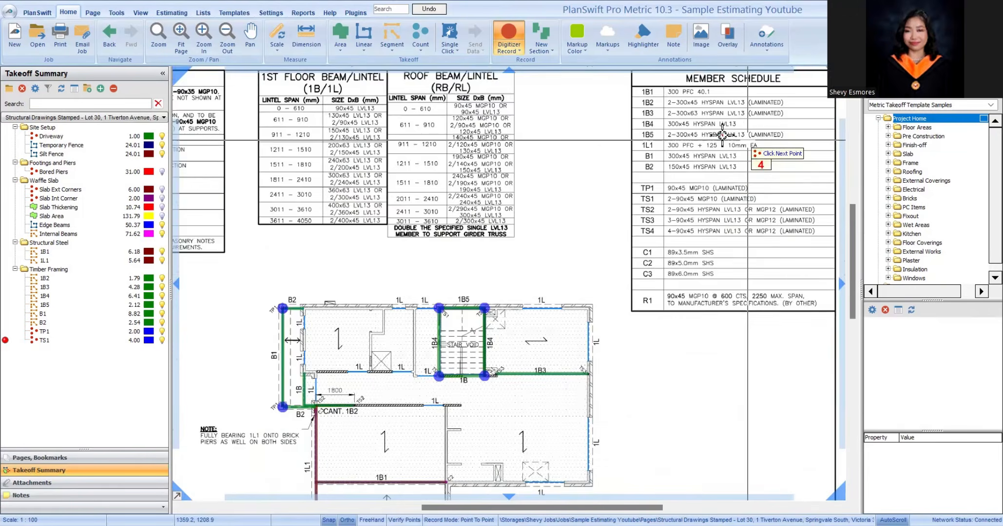
scroll(666, 263, "up", 2)
scroll(665, 270, "down", 2)
left_click(421, 36)
type("TS")
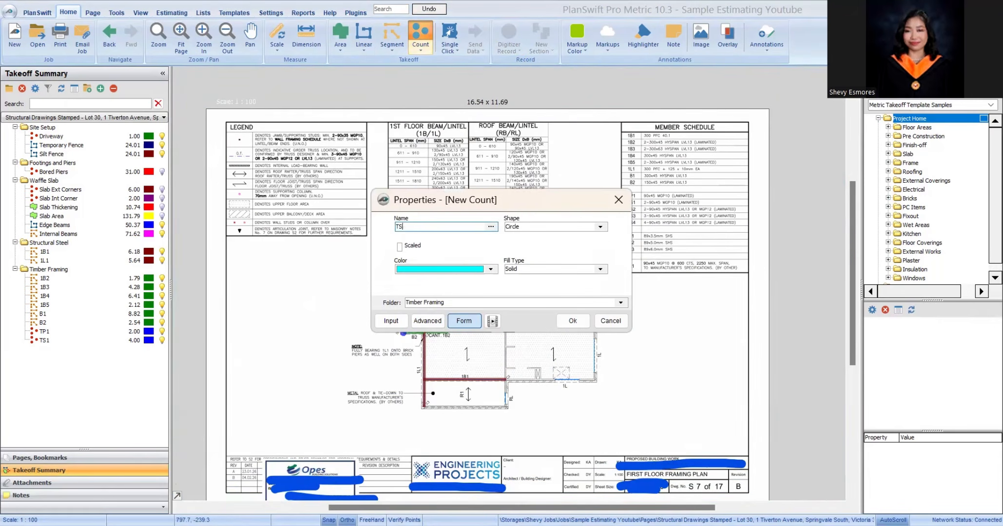
left_click(448, 302)
left_click(572, 321)
Step: Count the two TS2 studs at the ends of the cantilevered 1B2 beam
scroll(460, 327, "up", 3)
left_click(311, 344)
left_click(412, 345)
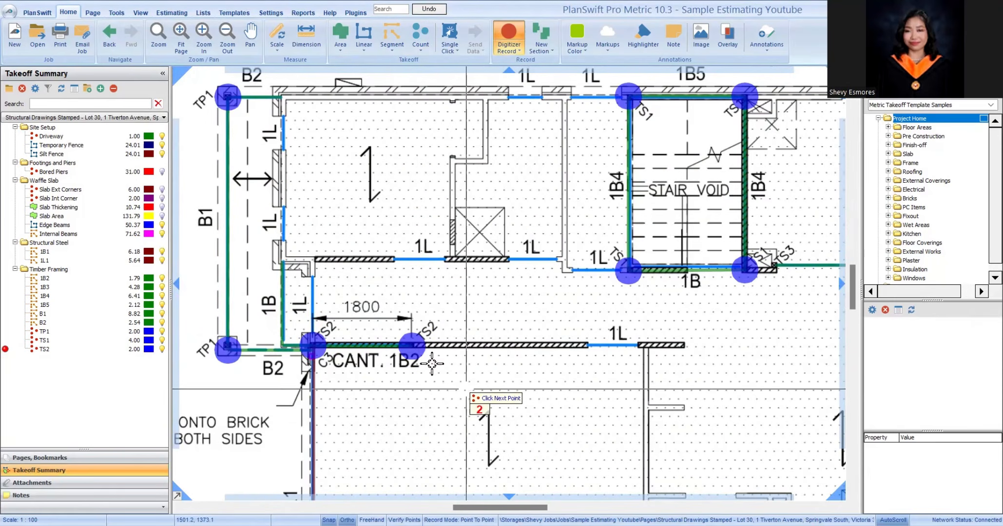
Step: Set up a blue circular count takeoff named TS3 in the Timber Framing folder
scroll(266, 402, "down", 2)
scroll(535, 312, "down", 2)
scroll(692, 180, "up", 1)
left_click(421, 37)
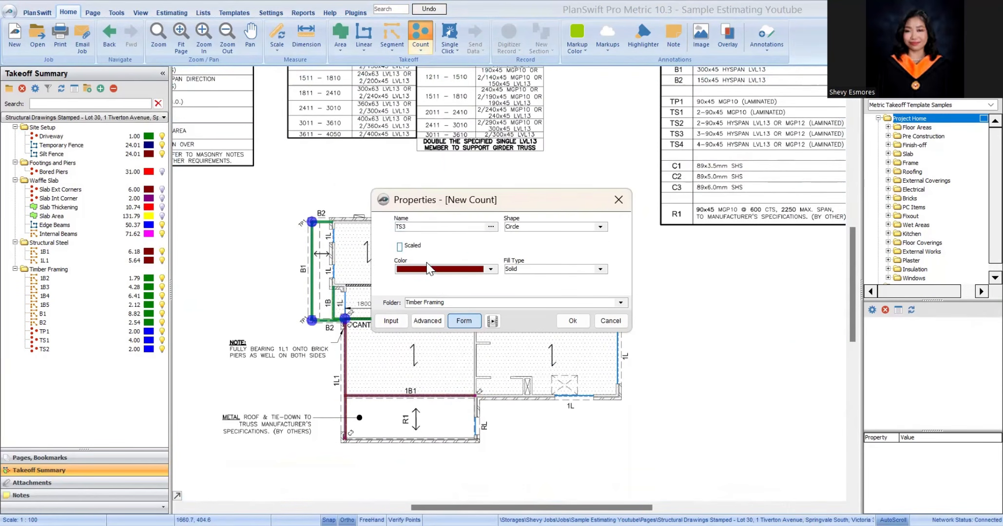
left_click(572, 321)
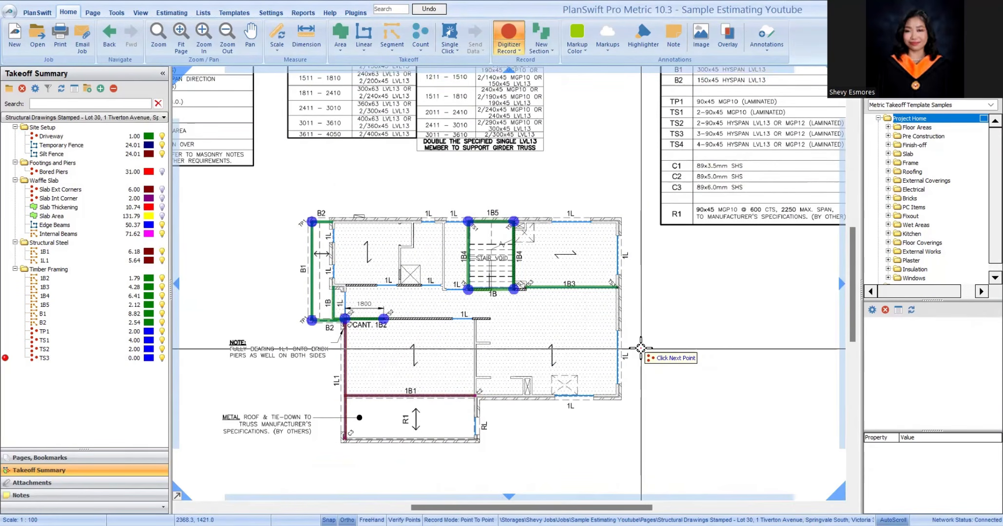
Step: Count the two TS3 studs at the ends of the 1B3 beam and finish the count
scroll(642, 273, "up", 2)
left_click(577, 311)
left_click(340, 313)
scroll(372, 156, "down", 2)
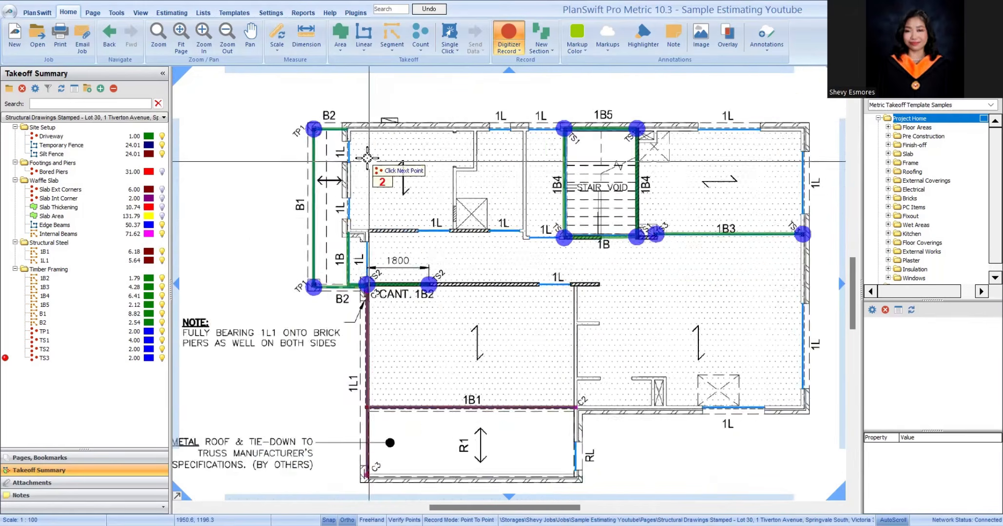
scroll(480, 390, "down", 2)
scroll(497, 345, "up", 2)
scroll(519, 298, "up", 2)
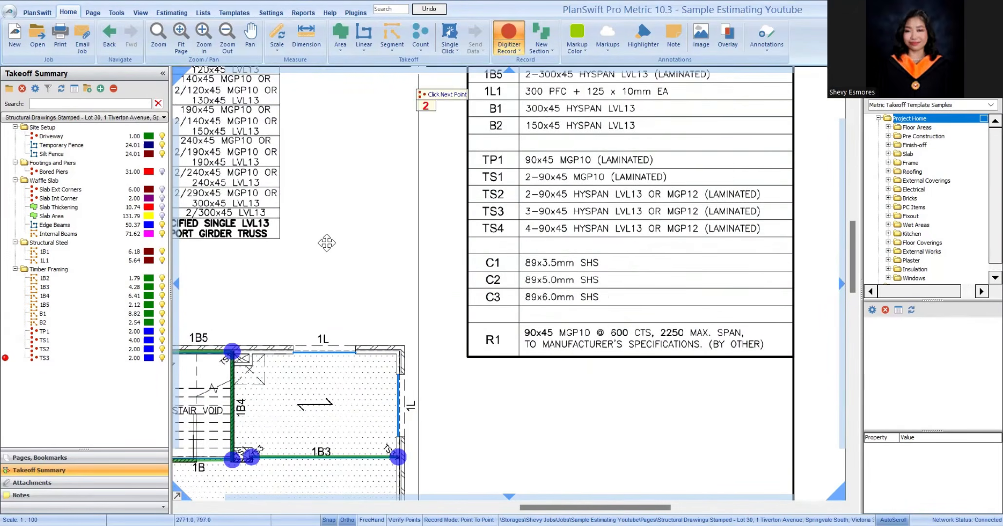
scroll(513, 396, "down", 4)
key("Escape")
Step: Set up a yellow circular count takeoff named C1 in the Structural Steel folder, scaled to 0.5 by 0.5
scroll(311, 225, "up", 3)
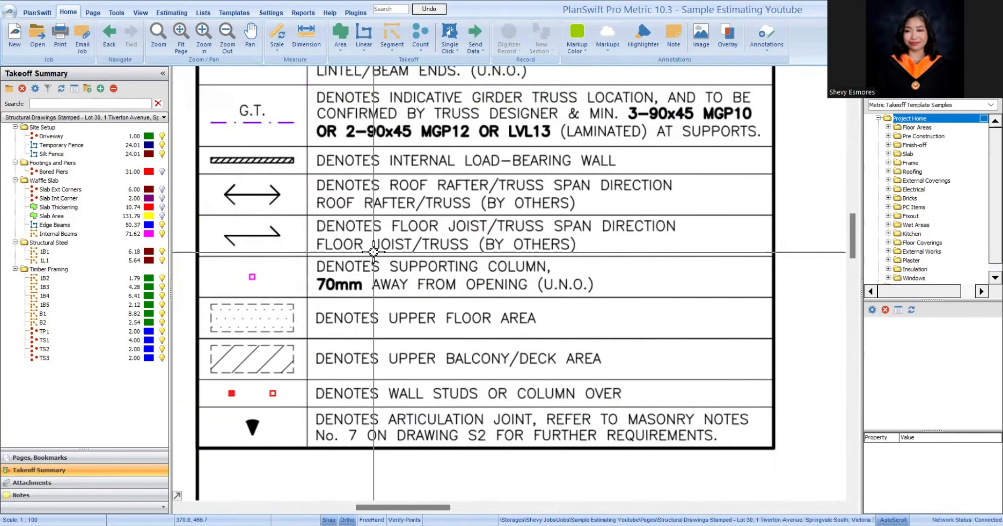
scroll(360, 251, "down", 1)
scroll(350, 254, "down", 3)
scroll(496, 241, "up", 3)
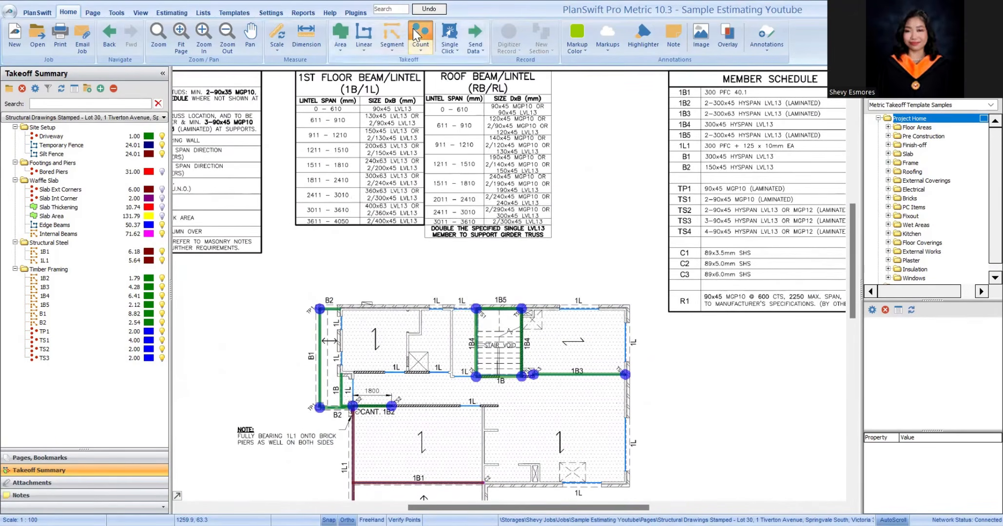
left_click(420, 36)
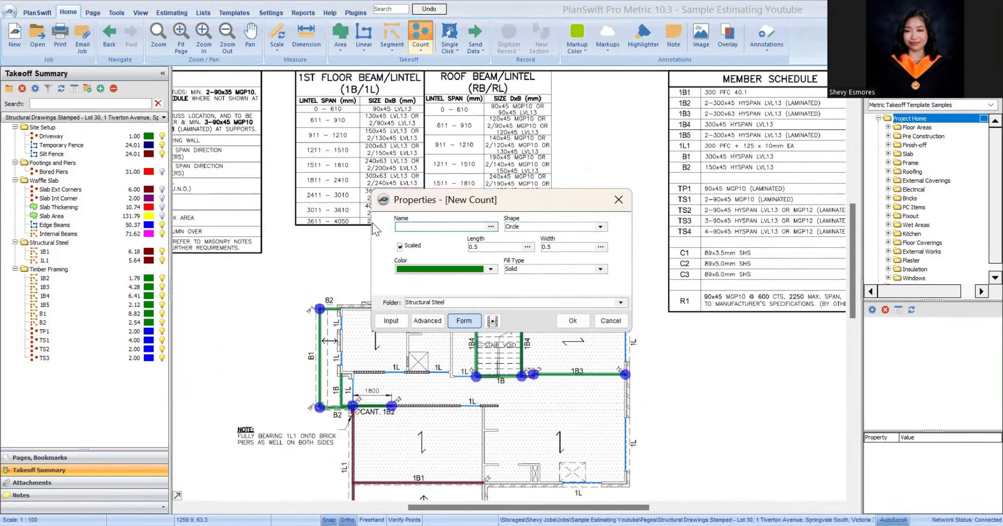
left_click(490, 269)
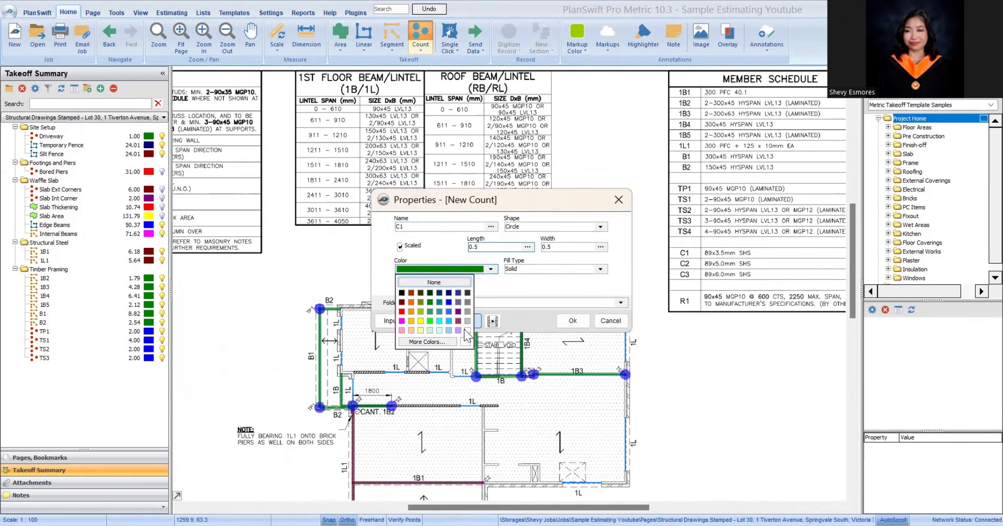
left_click(420, 321)
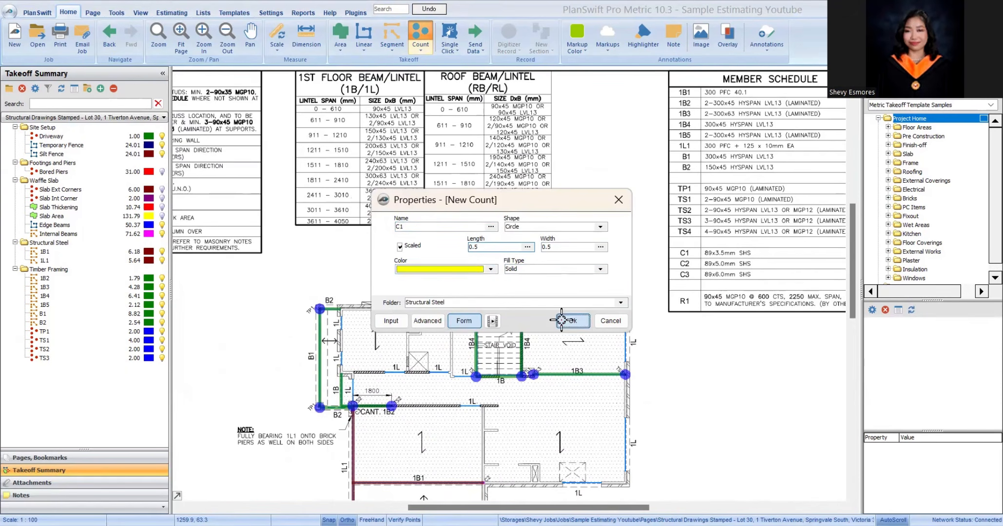
left_click(573, 320)
Step: Count the column at the right-hand end of the 1B1 beam under the C1 takeoff
scroll(422, 308, "up", 3)
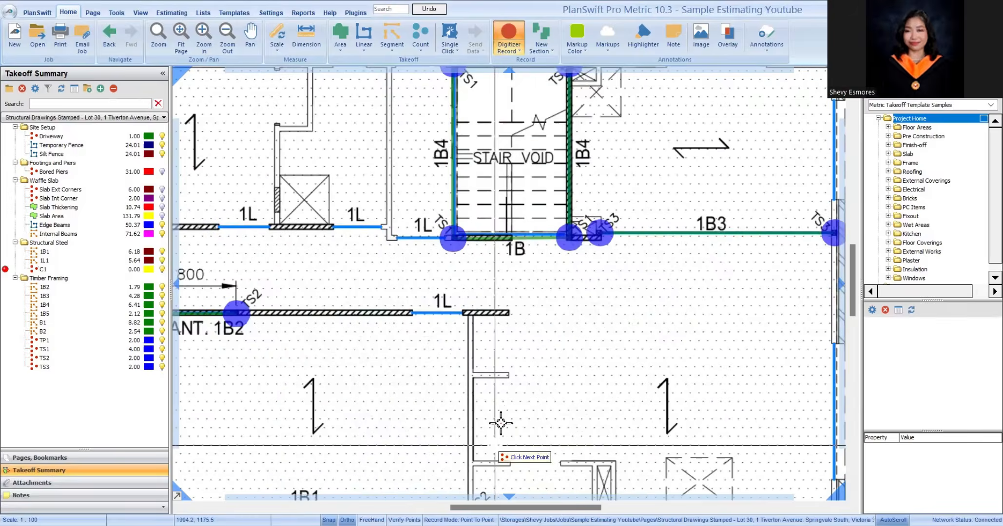
scroll(462, 451, "down", 3)
scroll(419, 463, "up", 3)
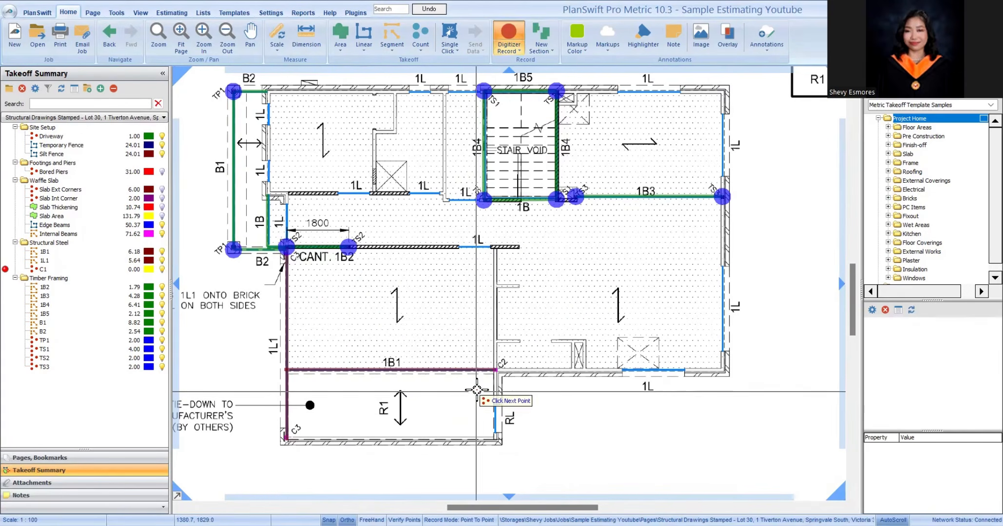
scroll(439, 390, "down", 3)
scroll(408, 298, "up", 3)
scroll(388, 354, "up", 3)
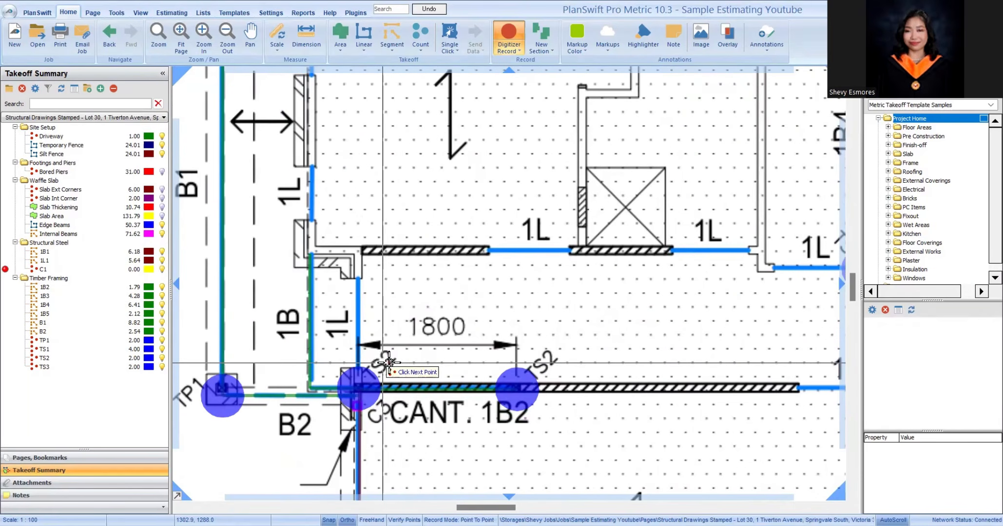
scroll(329, 310, "down", 2)
scroll(303, 289, "down", 2)
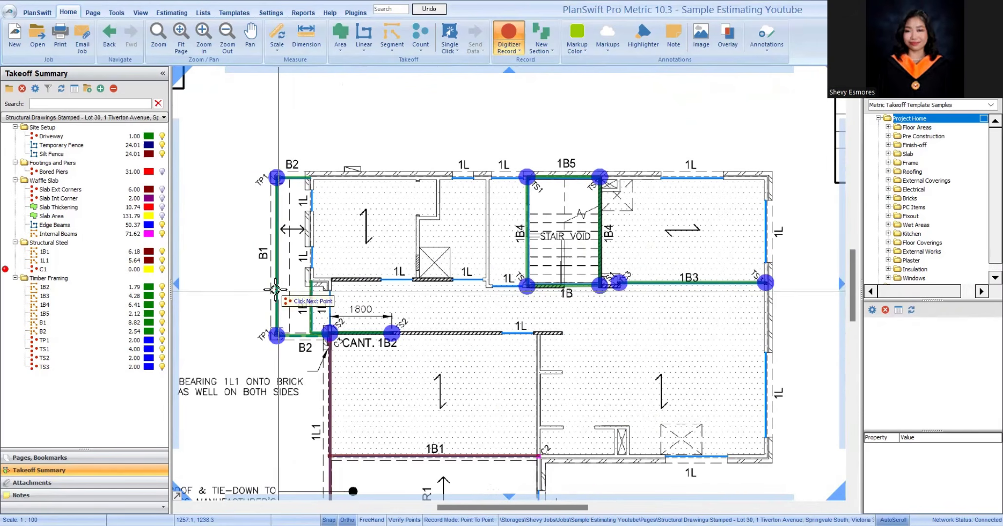
left_click_drag(599, 410, 449, 305)
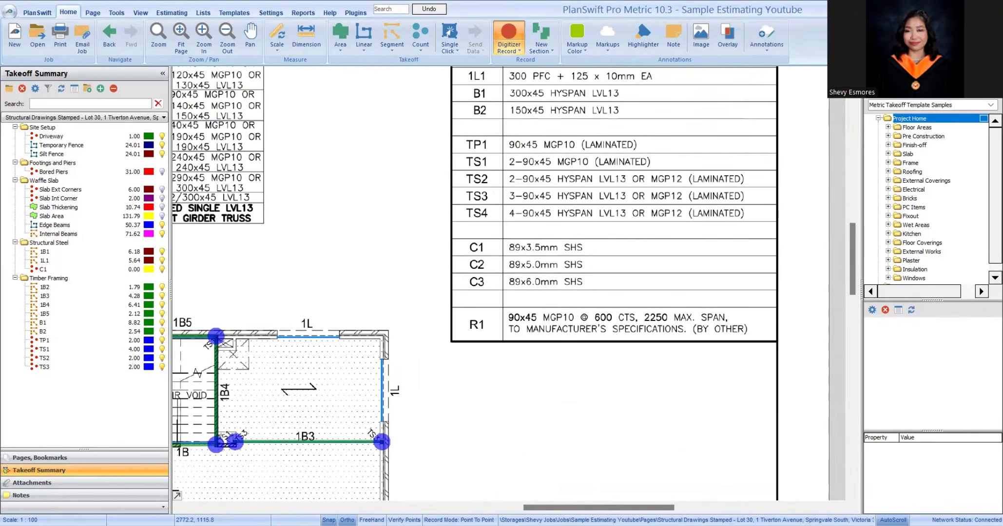
scroll(487, 293, "down", 2)
left_click(597, 276)
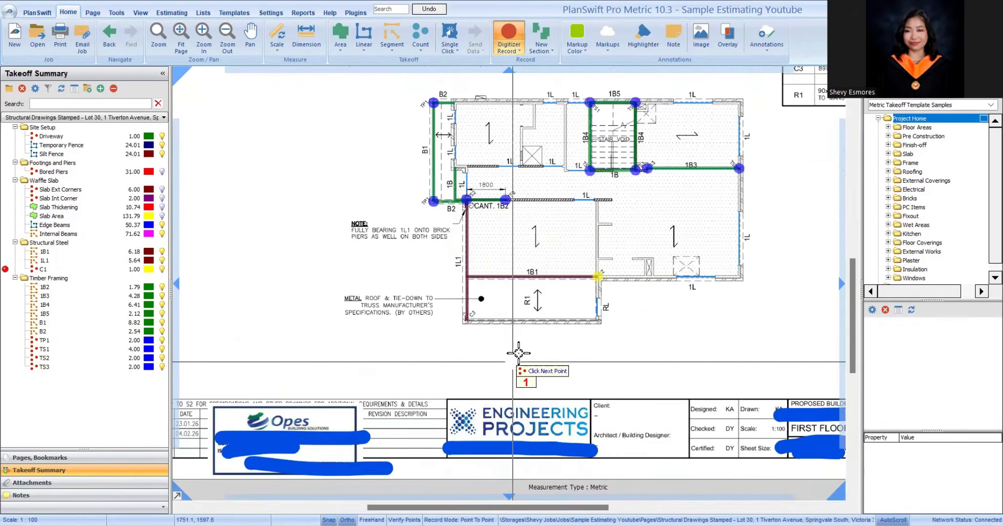
Step: Rename the C1 count takeoff as C2 and count the C2 column at the right-hand end of the 1B1 beam
scroll(518, 353, "down", 2)
scroll(633, 306, "up", 2)
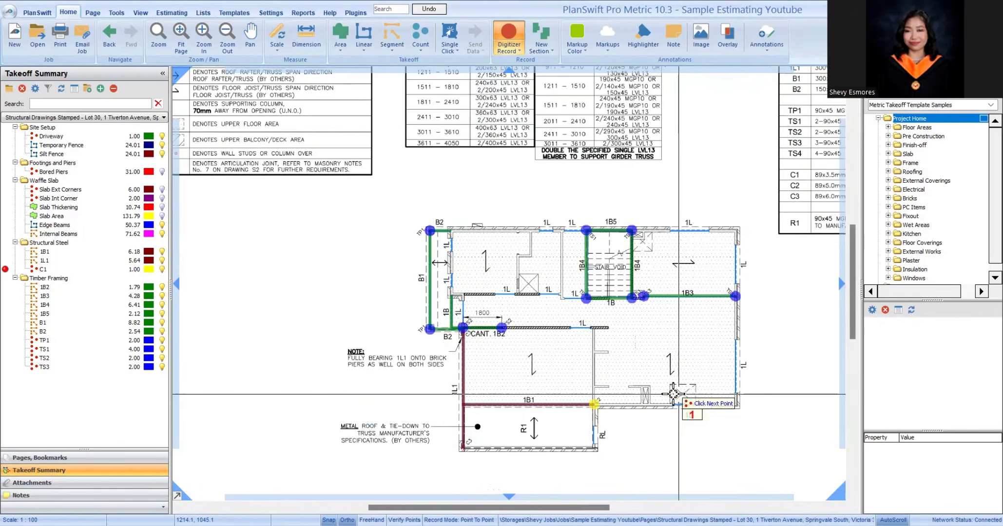
scroll(673, 393, "up", 2)
left_click(78, 339)
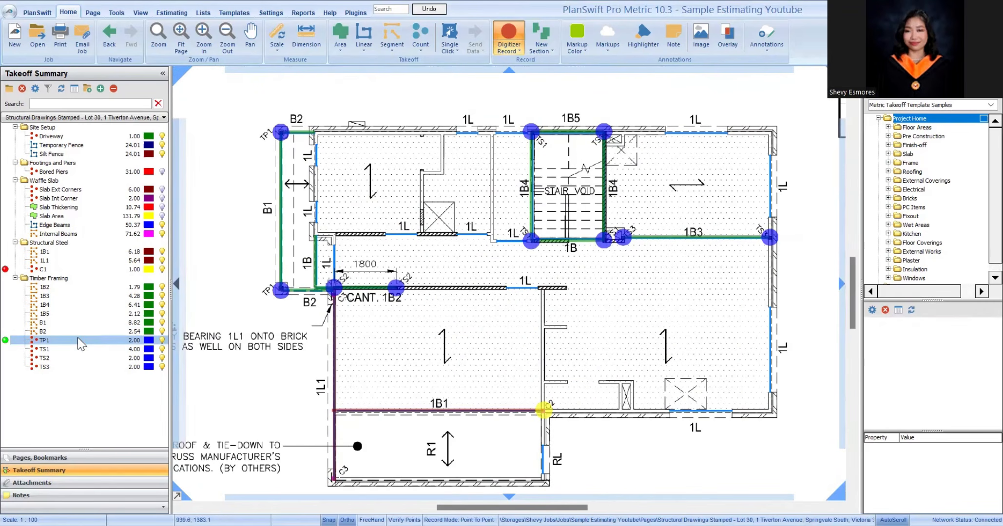
left_click(104, 271)
double_click(102, 271)
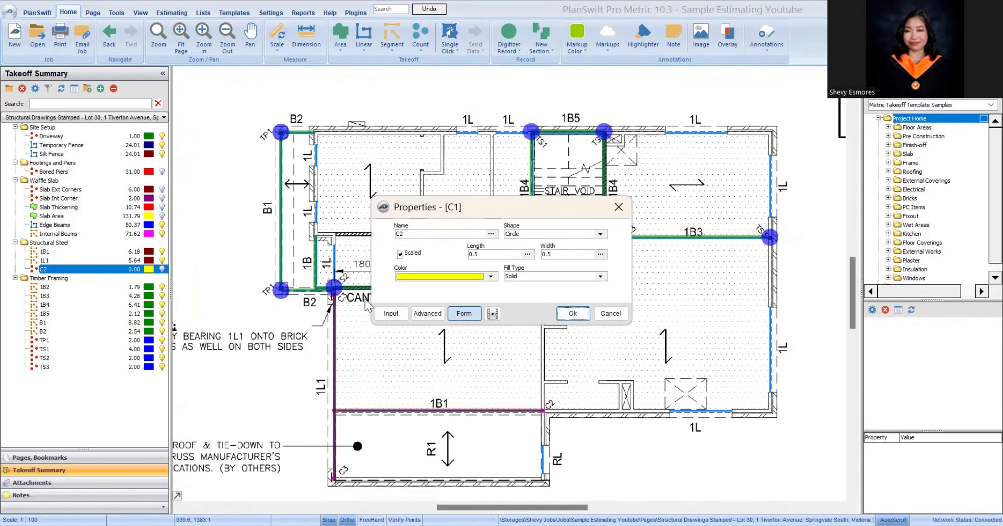
type("C2")
key("Return")
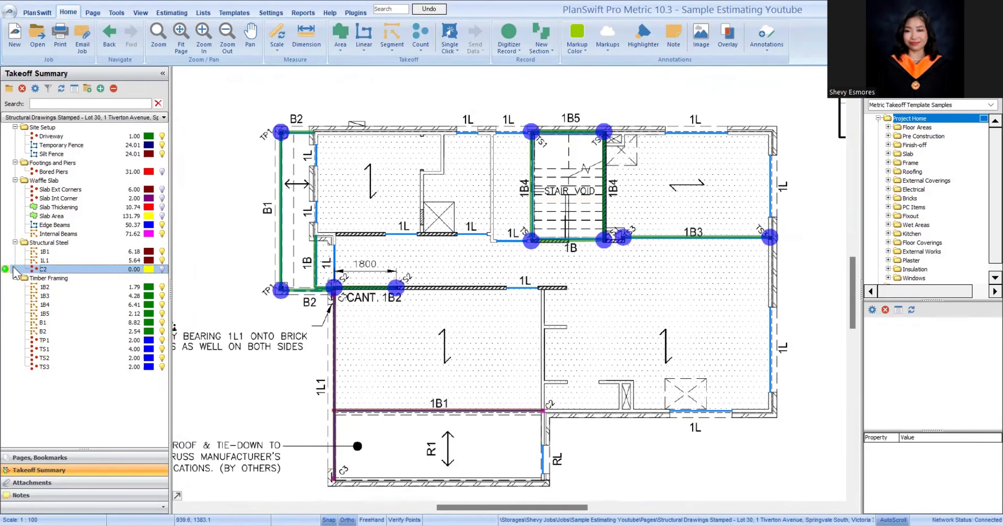
left_click(543, 411)
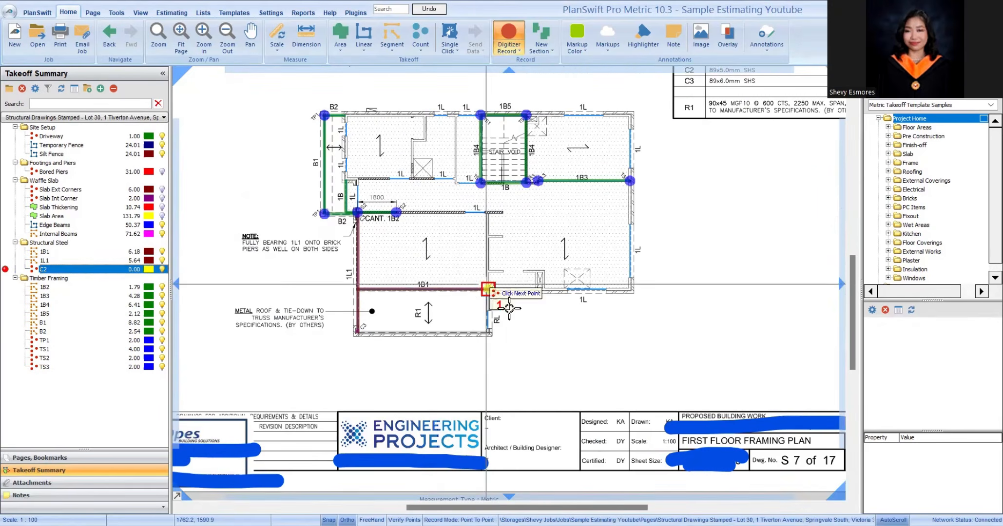
key("Escape")
Step: Set up a yellow circular count takeoff named C3 in the Structural Steel folder, scaled to 0.5 by 0.5
scroll(363, 333, "up", 3)
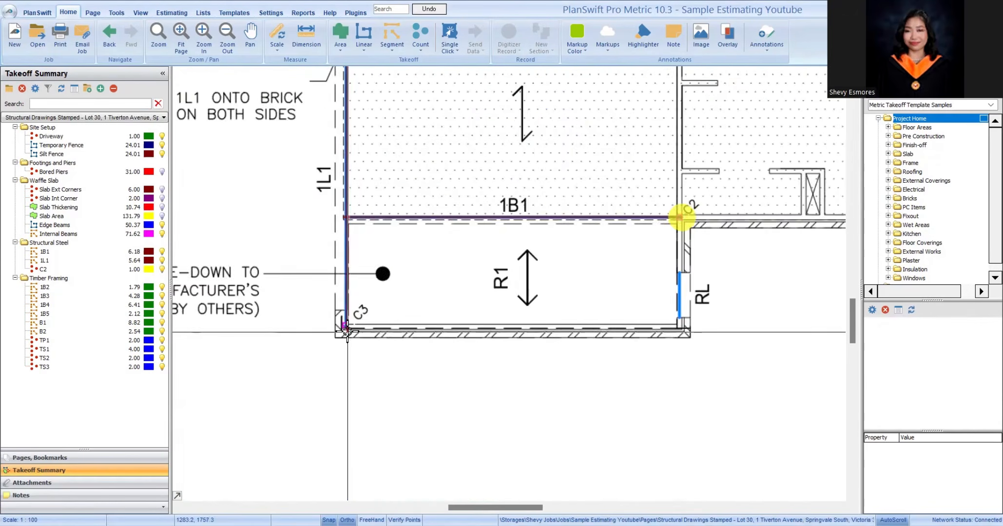
scroll(361, 334, "down", 3)
left_click(420, 35)
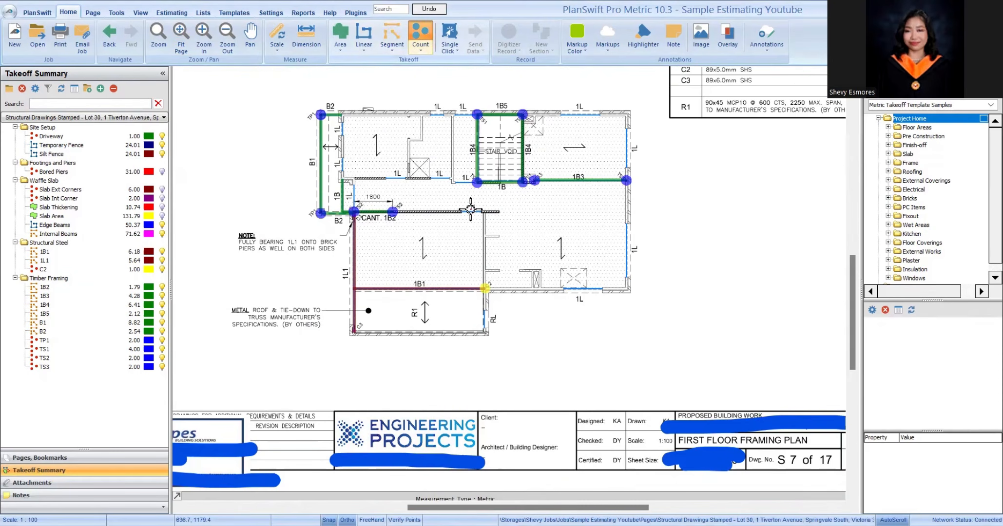
type("C23")
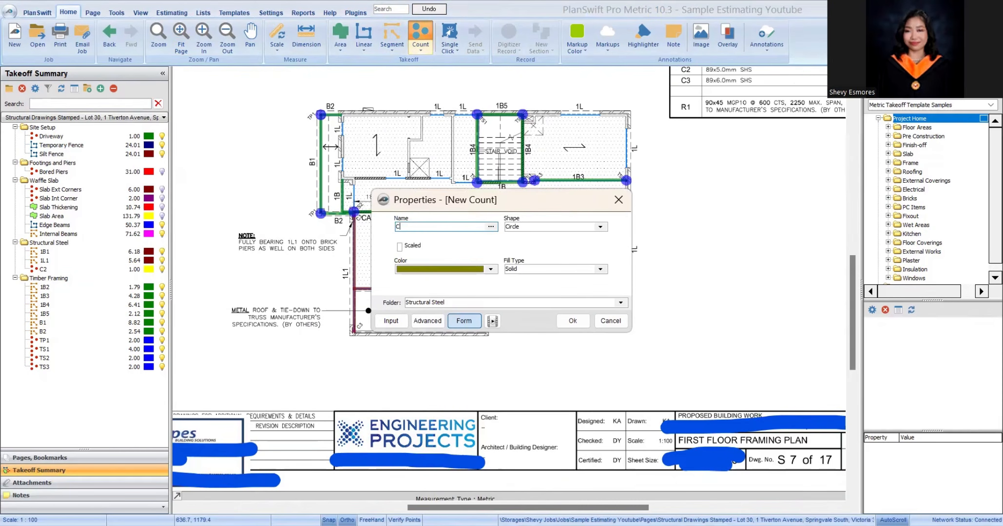
key("BackSpace")
key("BackSpace")
type("3")
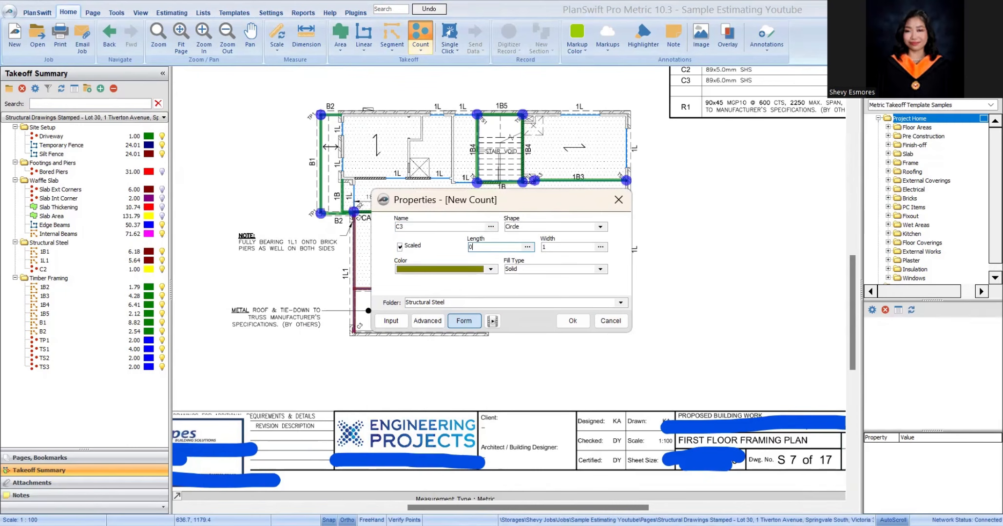
left_click(417, 272)
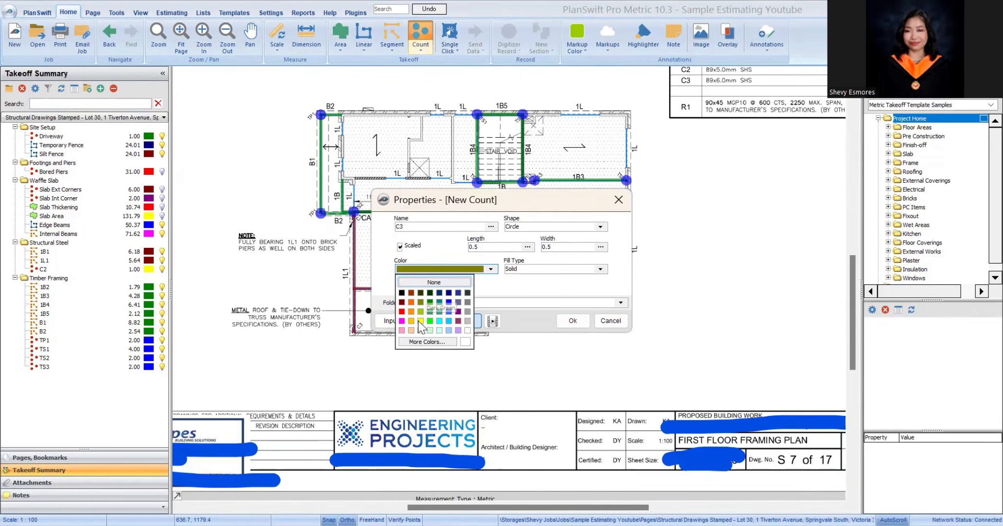
left_click(572, 320)
Step: Count the C3 column at the lower end of the 1L1 beam
scroll(353, 332, "up", 5)
left_click(352, 332)
scroll(341, 438, "down", 2)
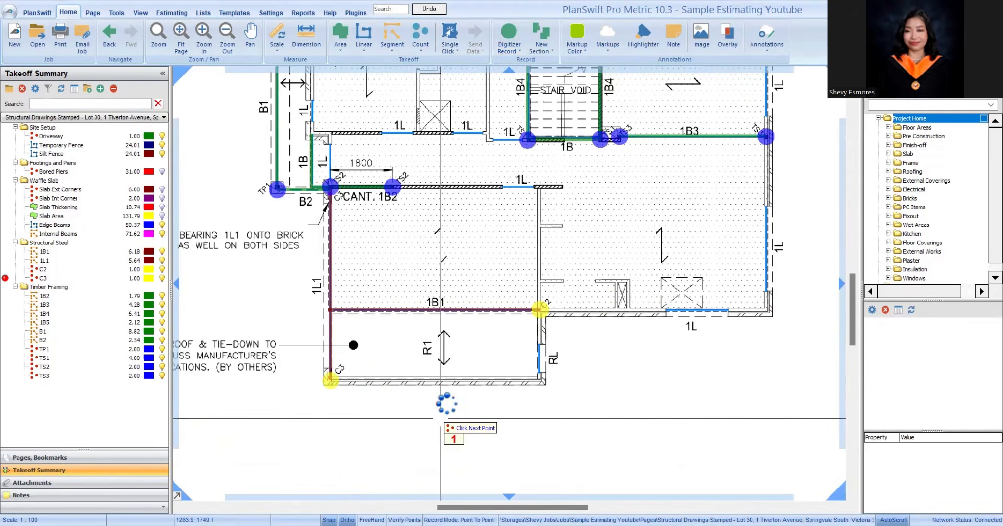
scroll(531, 297, "down", 3)
Step: Check the member schedule, framing plan and legend for members that still need a takeoff
scroll(555, 298, "up", 4)
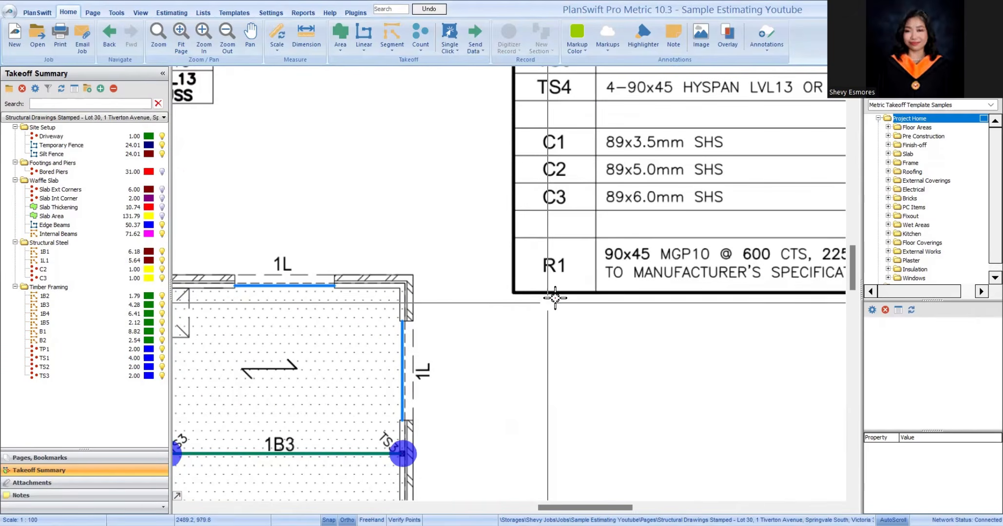
scroll(555, 298, "down", 3)
scroll(564, 303, "up", 3)
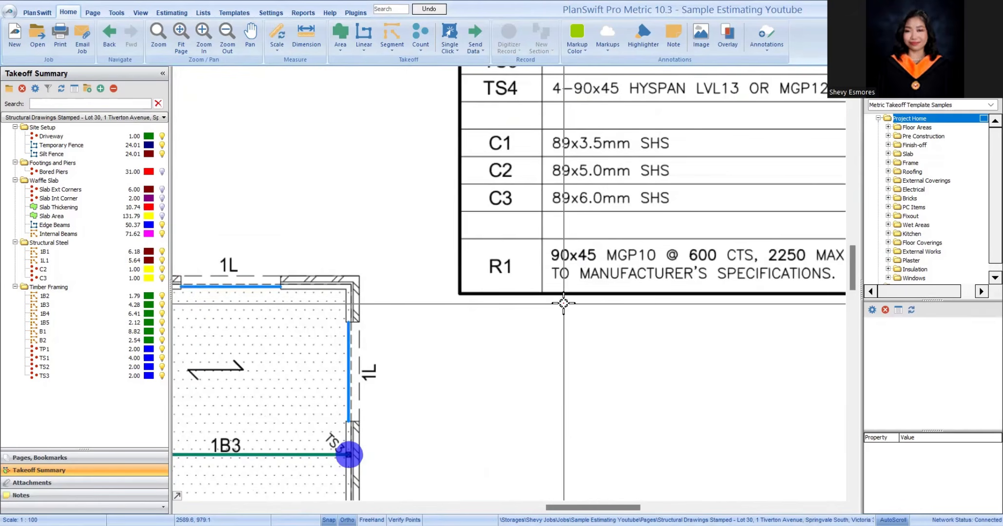
scroll(563, 303, "down", 3)
scroll(370, 312, "up", 4)
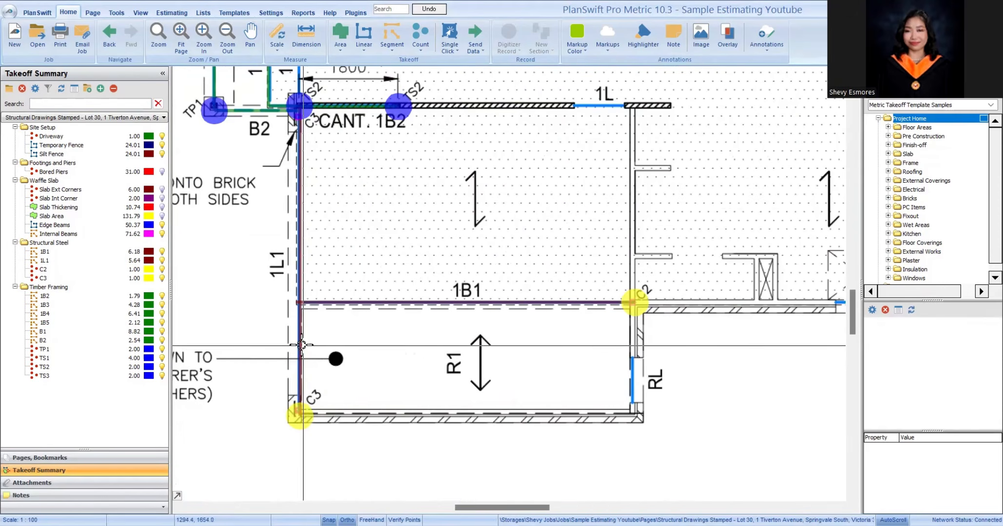
scroll(638, 358, "down", 3)
scroll(605, 221, "up", 3)
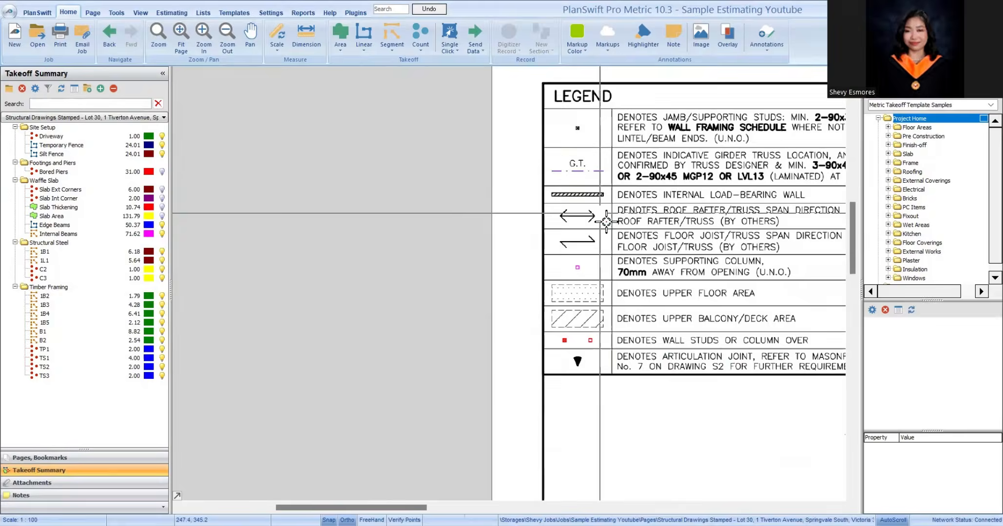
scroll(605, 222, "up", 3)
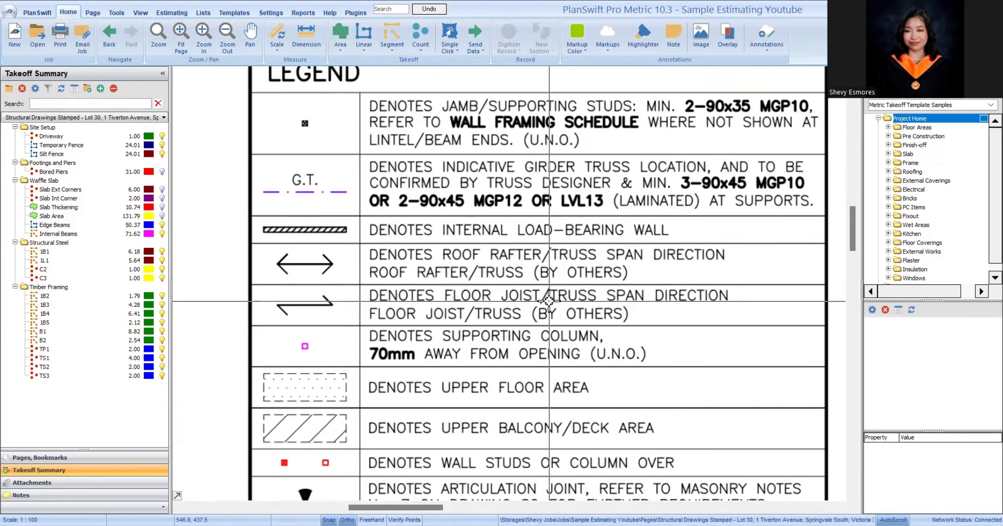
scroll(535, 336, "down", 3)
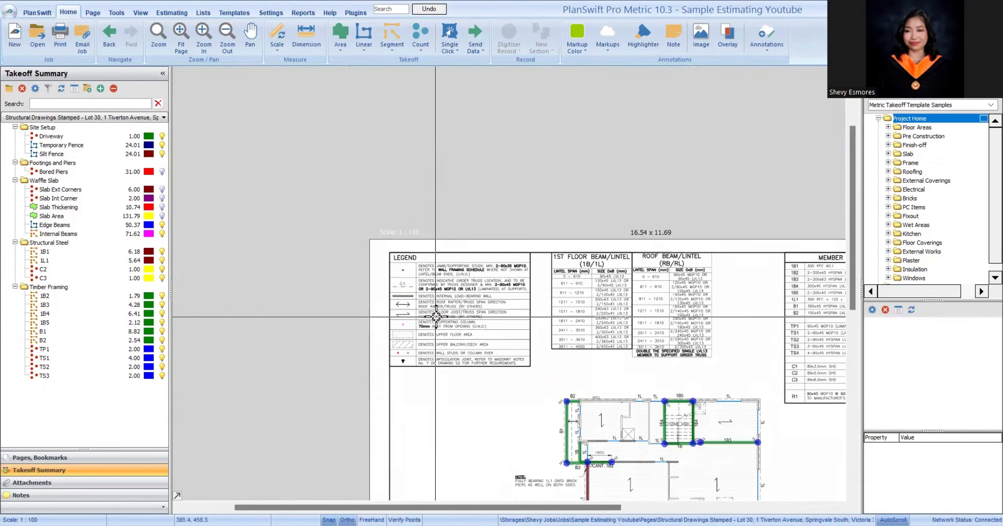
Step: Examine the architectural site, roof and first floor plans, focusing on the parapet roof area below bed 4 and bed 5
scroll(618, 473, "up", 3)
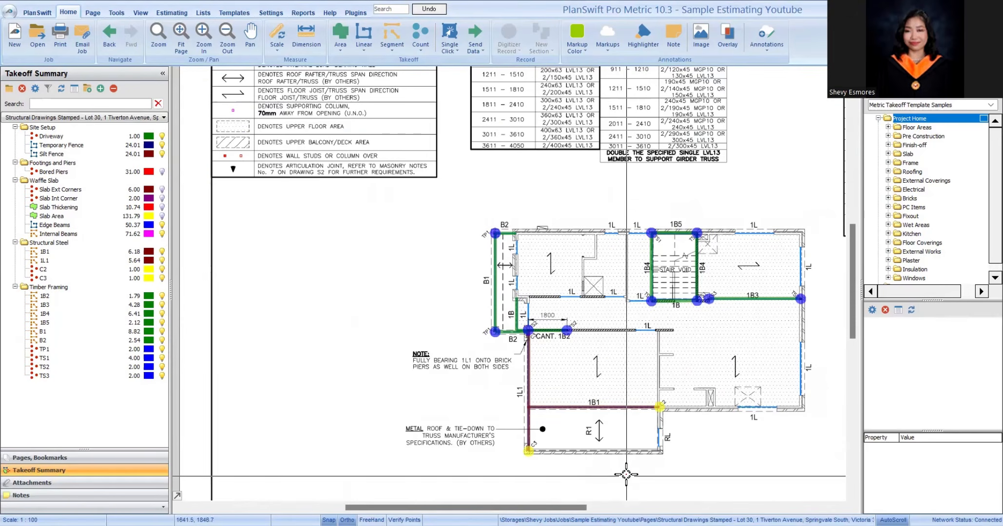
left_click(107, 458)
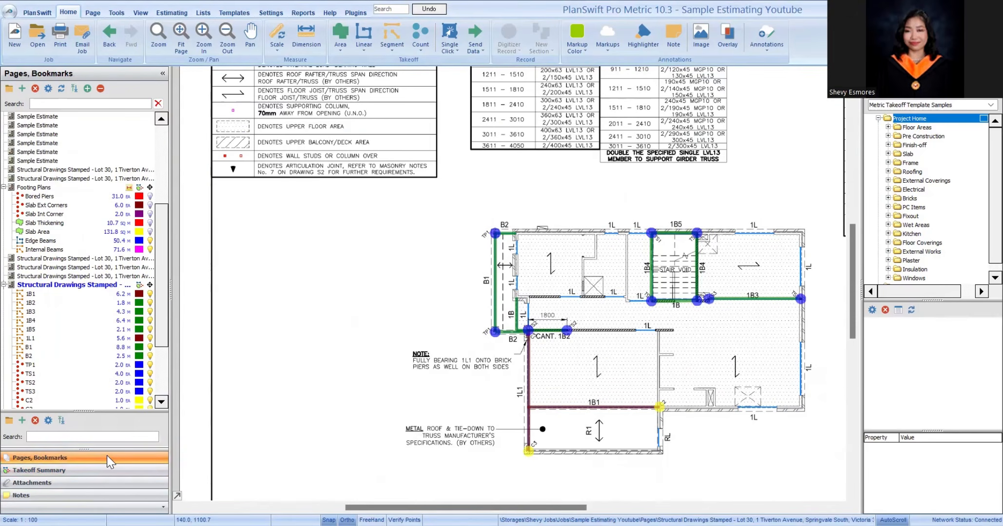
scroll(81, 170, "up", 3)
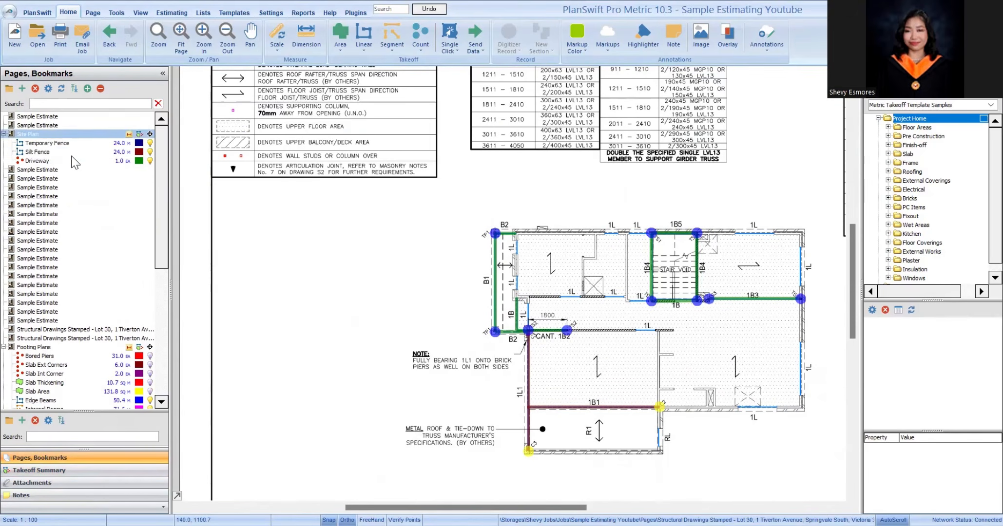
left_click(73, 152)
scroll(439, 332, "up", 2)
left_click(439, 333)
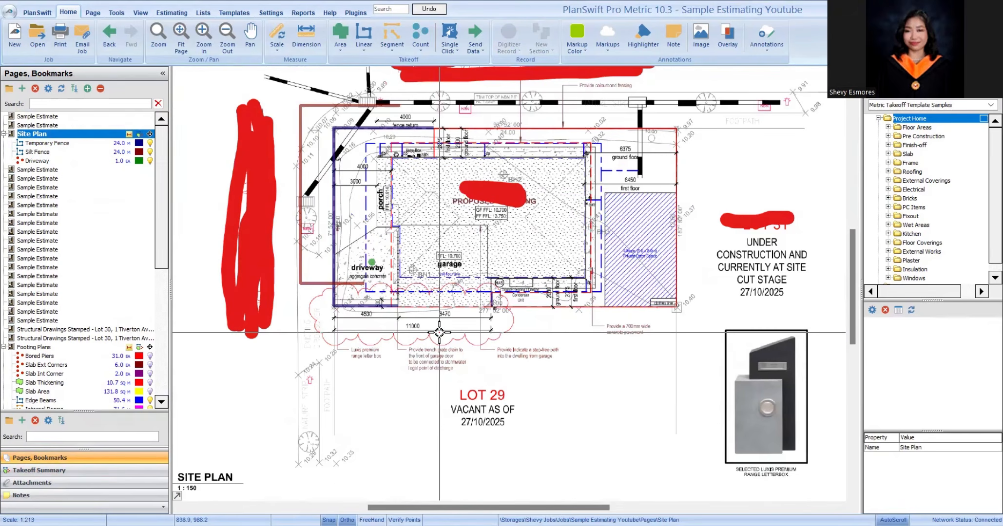
key("Down")
key("Down")
key("Down")
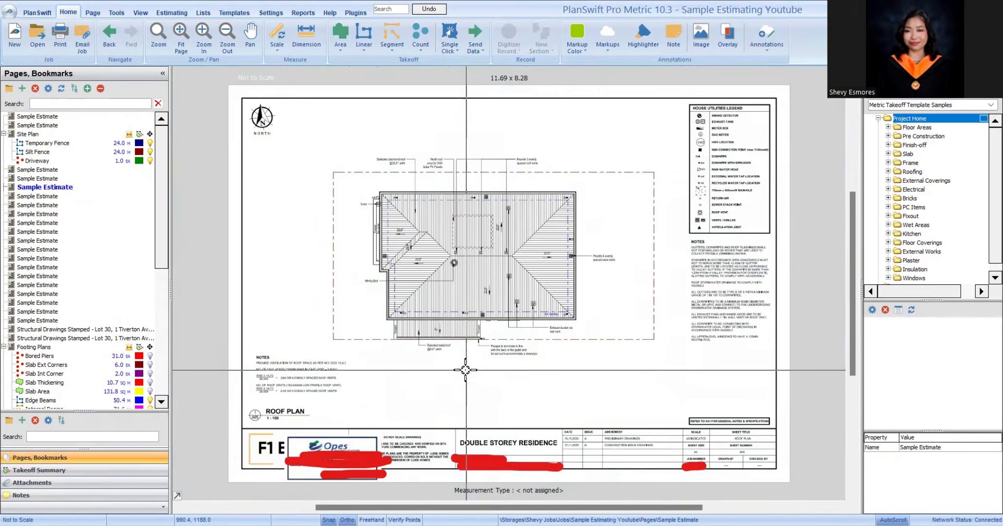
key("Up")
scroll(433, 349, "up", 5)
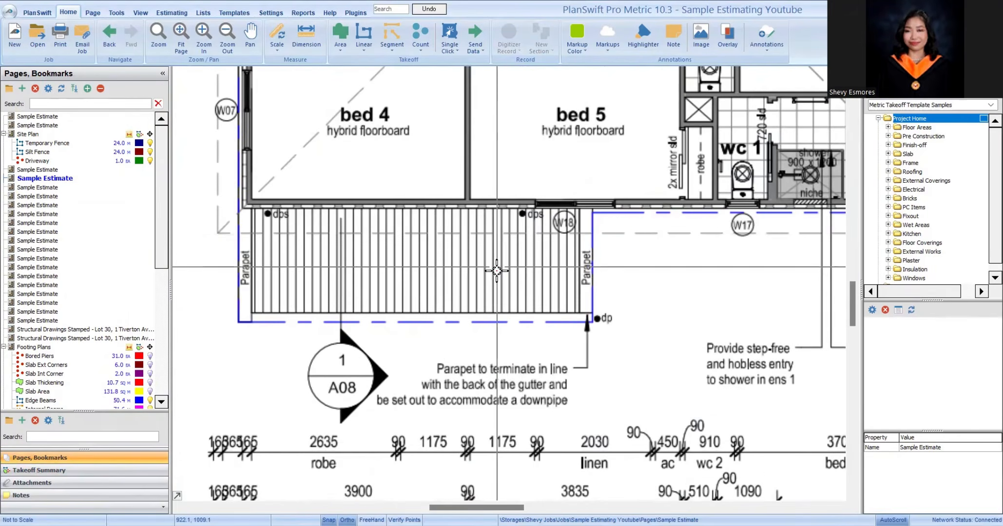
scroll(483, 260, "down", 4)
scroll(483, 260, "up", 3)
scroll(419, 272, "down", 3)
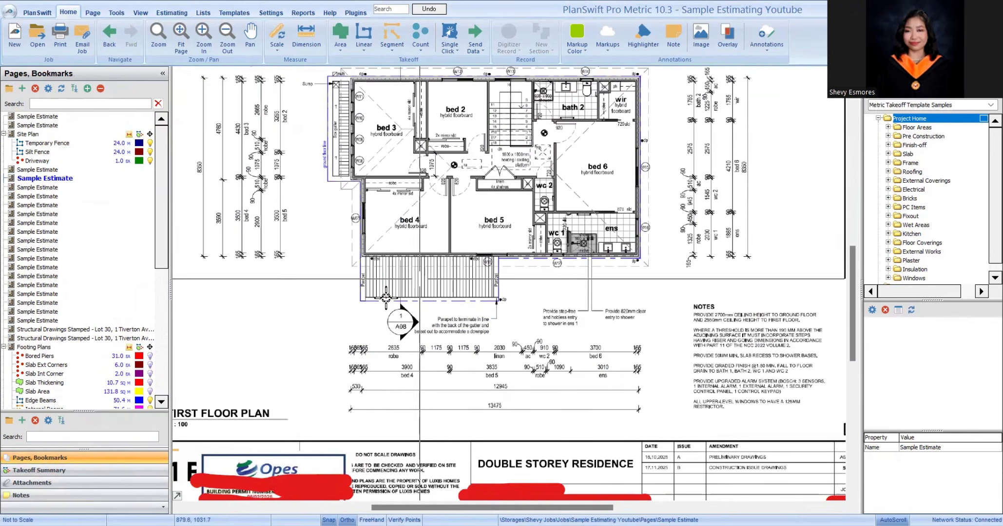
scroll(91, 294, "down", 7)
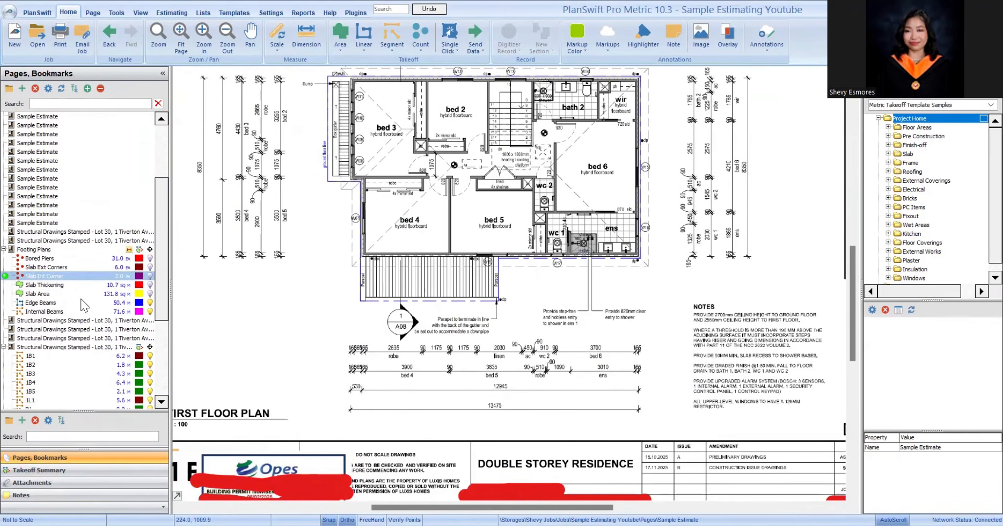
Step: Return to the first floor framing plan and examine the R1 rafter specification in the member schedule
left_click(70, 303)
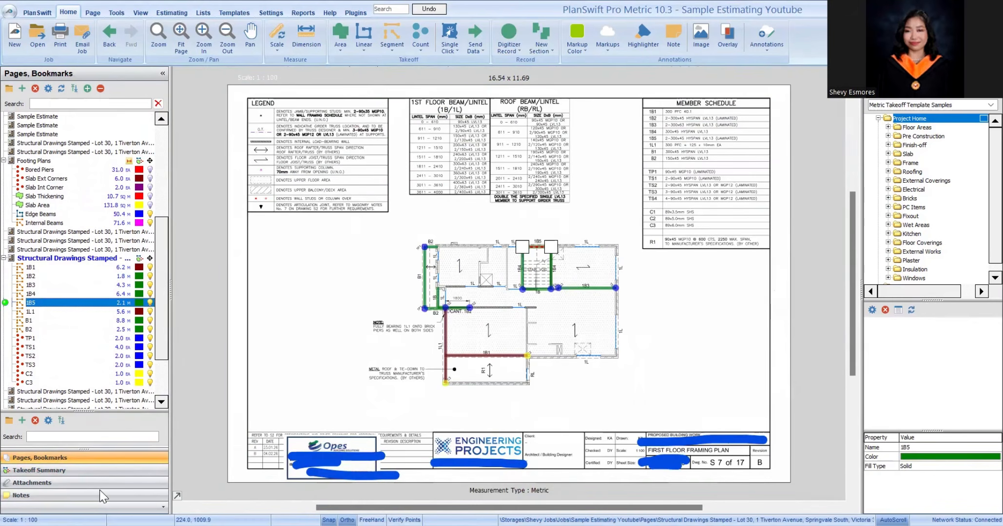
scroll(710, 125, "up", 3)
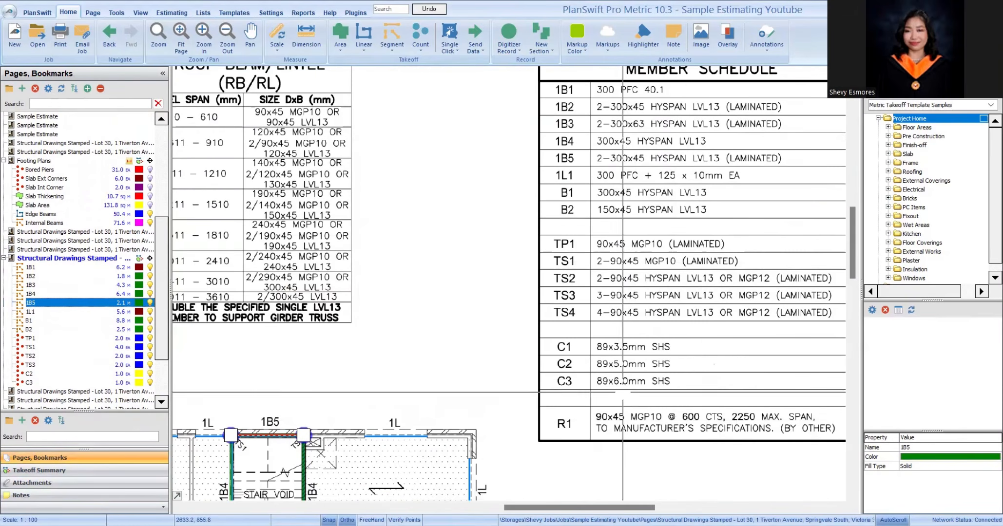
left_click_drag(623, 455, 614, 303)
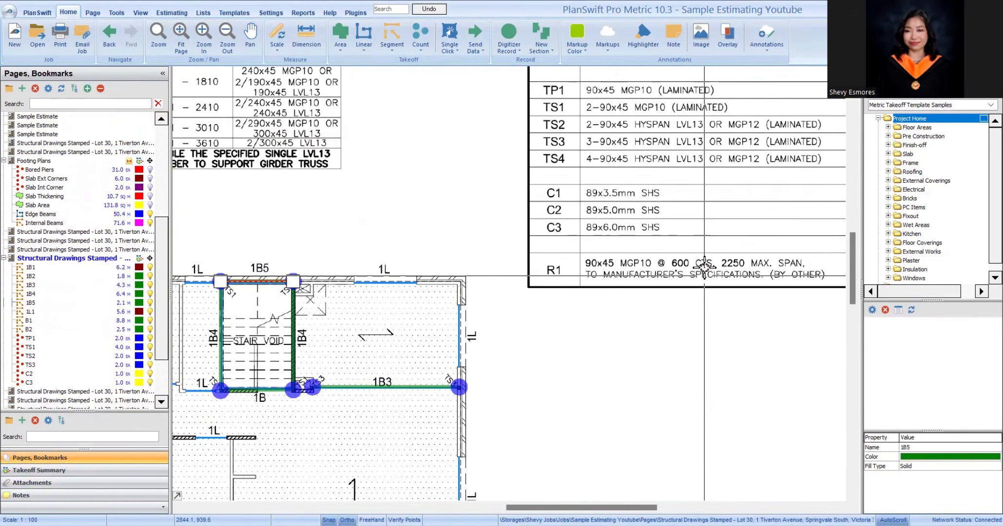
scroll(623, 300, "down", 2)
scroll(659, 288, "up", 1)
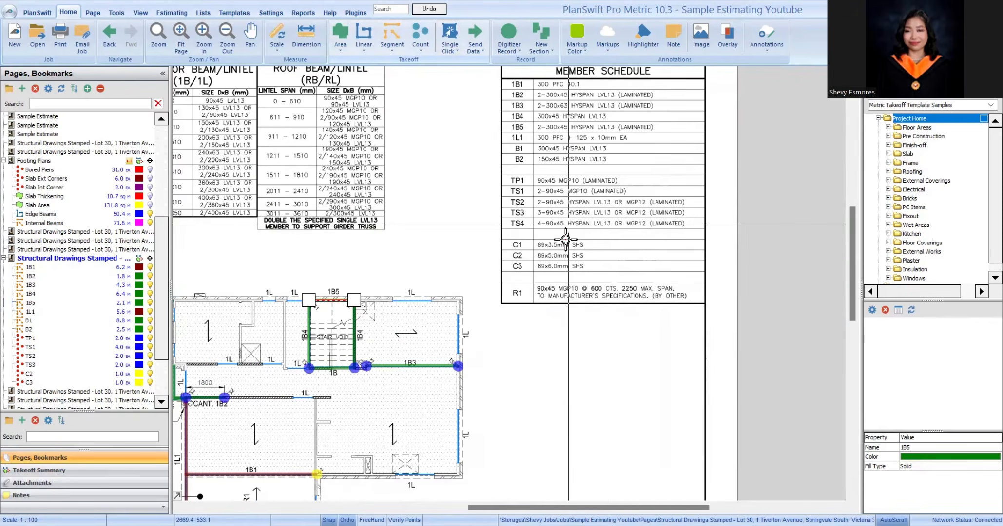
scroll(566, 238, "down", 2)
scroll(568, 277, "up", 4)
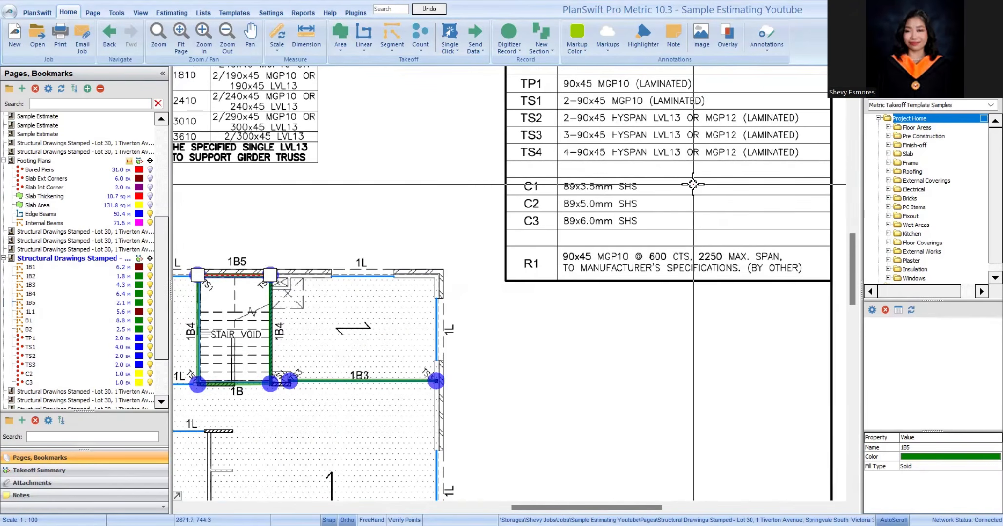
scroll(657, 313, "down", 4)
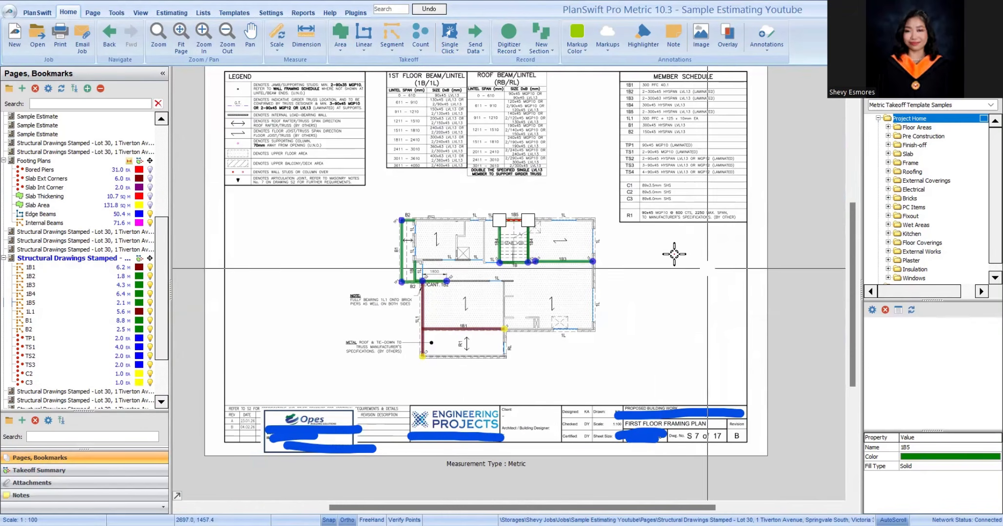
Step: Create a navy segment takeoff named R1 Length with solid fill in the Structural Steel folder
left_click(122, 471)
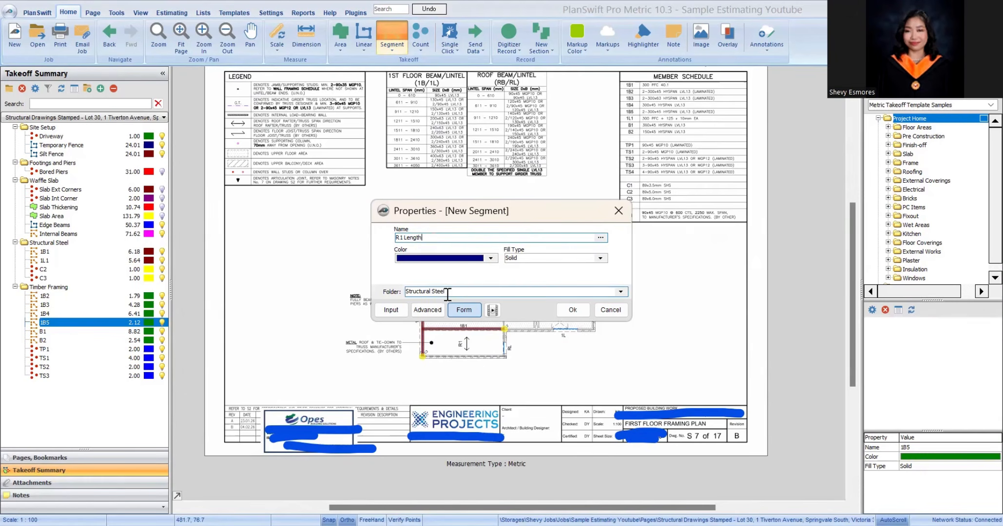
left_click(571, 310)
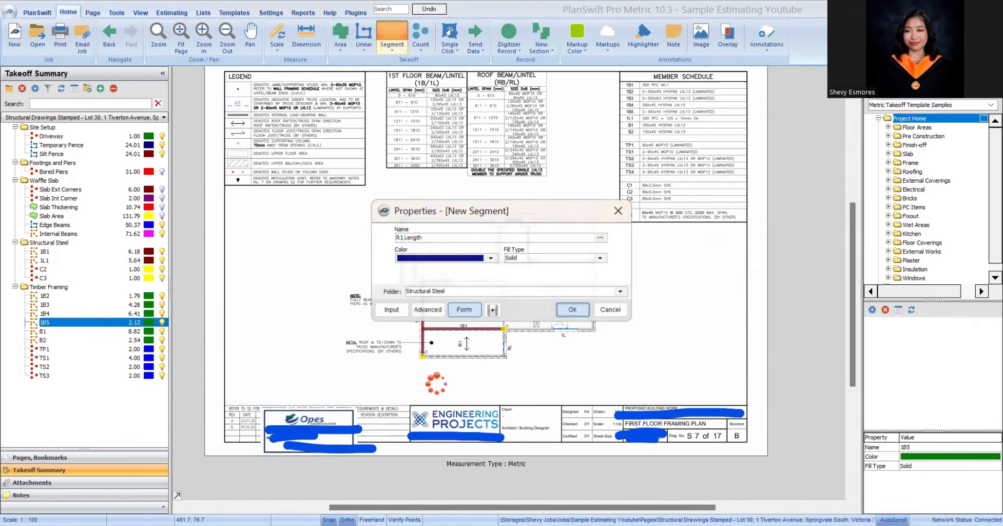
left_click(387, 310)
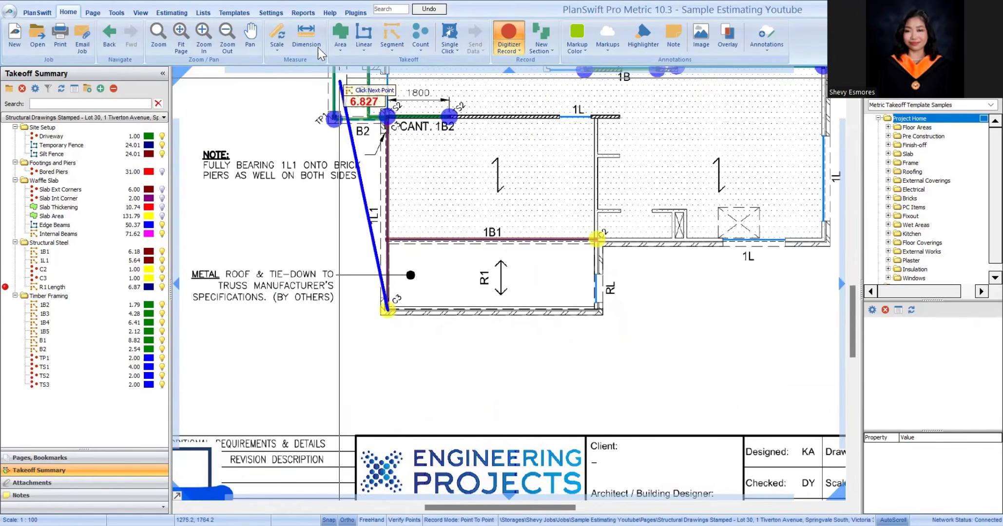
key("Escape")
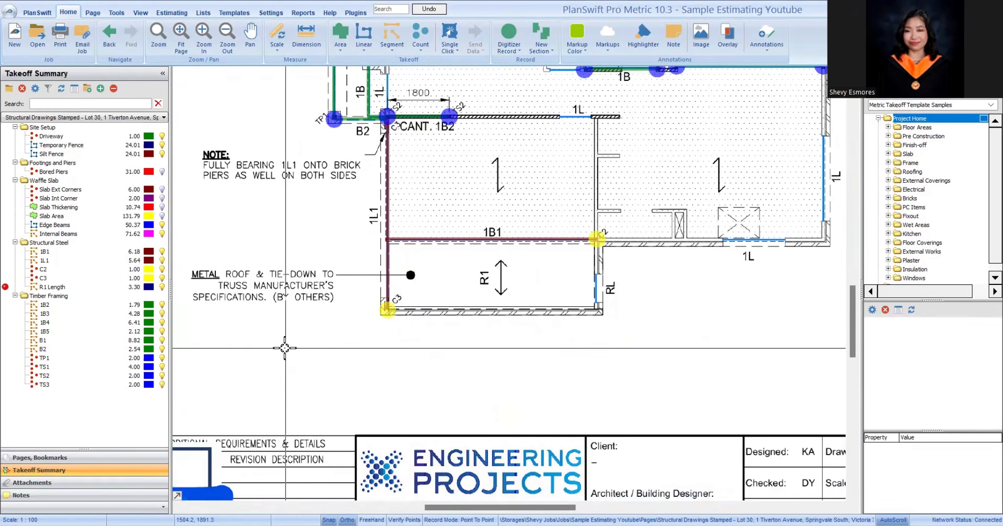
Step: Record the R1 Length segment along the lower wall of the R1 roof area, from the C3 column to the opposite outer corner
left_click(508, 37)
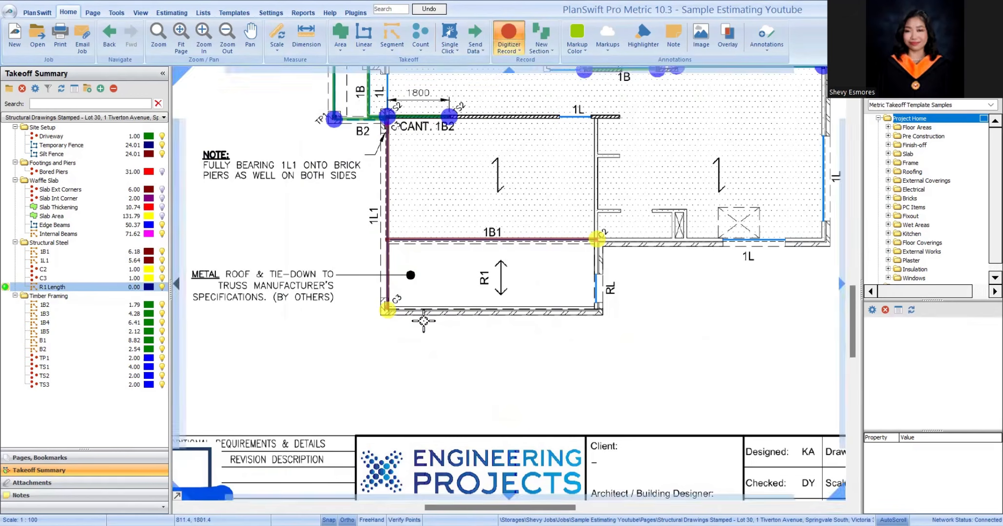
scroll(387, 311, "up", 3)
left_click(388, 311)
scroll(581, 376, "down", 3)
scroll(570, 365, "up", 2)
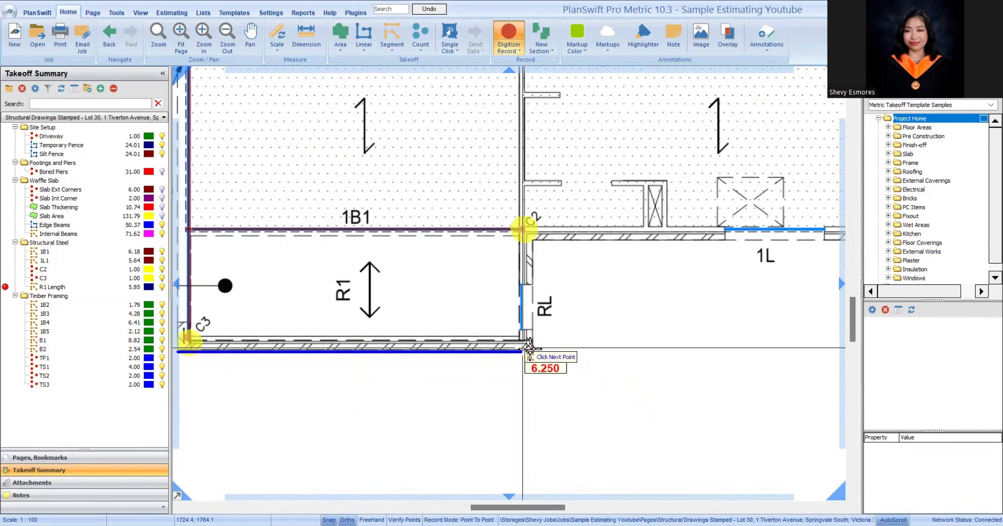
left_click(532, 350)
scroll(465, 388, "down", 6)
key("Escape")
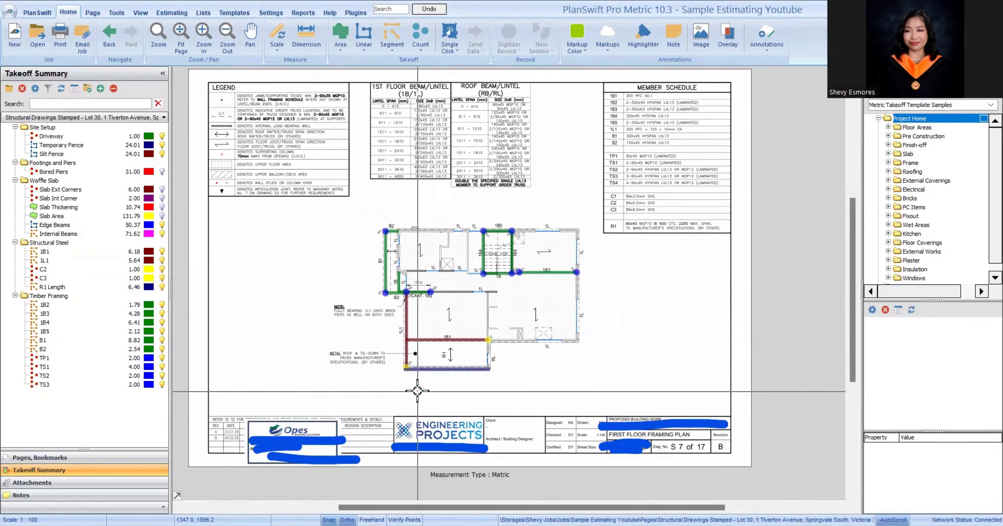
Step: Move the R1 Length takeoff into the Timber Framing folder and change its colour to orange
left_click_drag(83, 286, 67, 386)
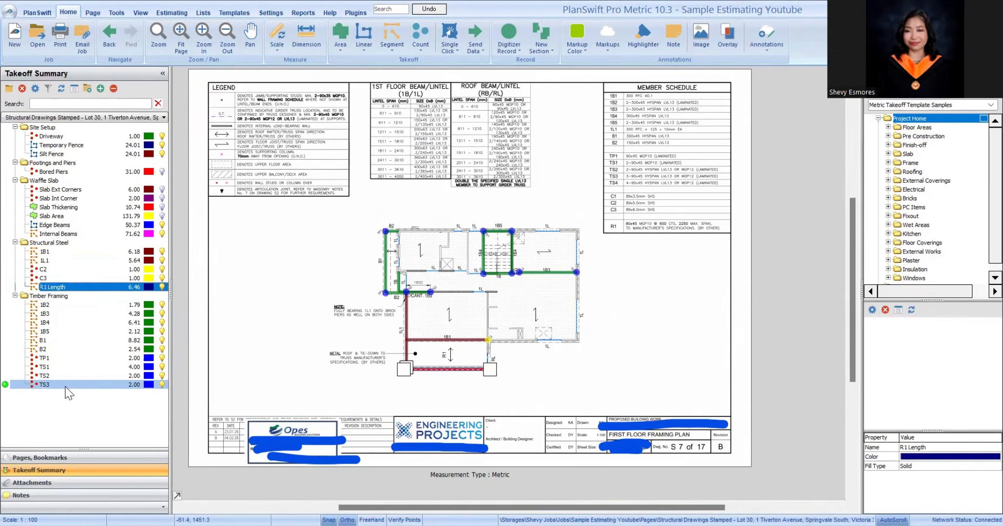
left_click(150, 386)
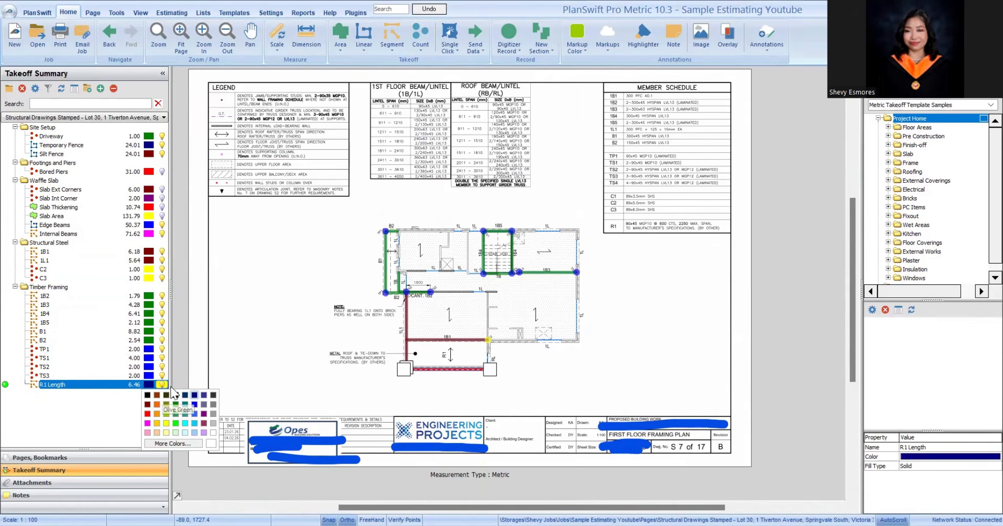
scroll(443, 394, "up", 2)
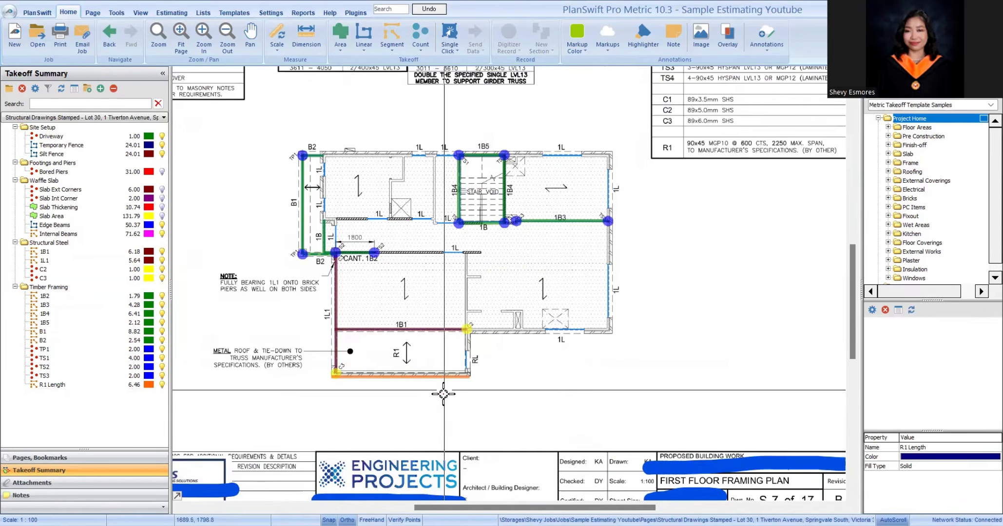
key("Escape")
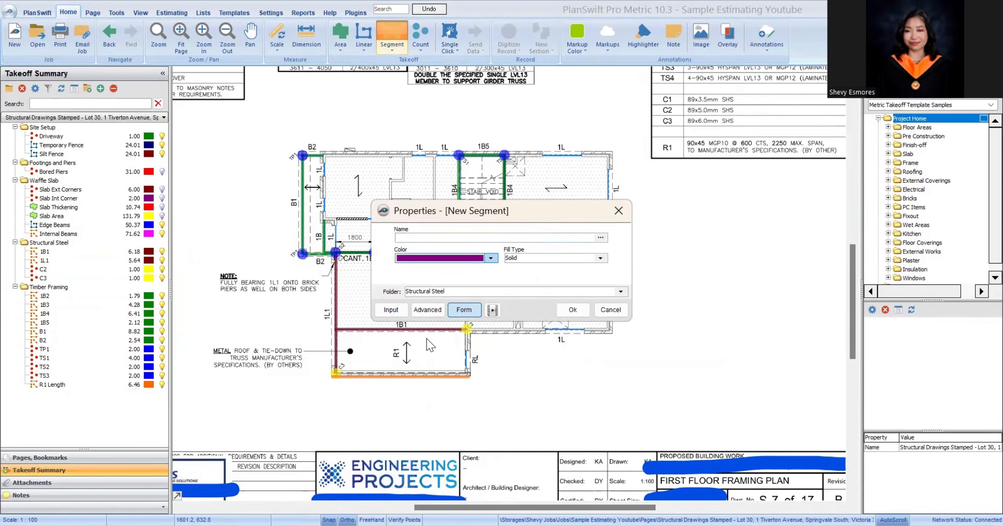
Step: Set up an orange segment takeoff named R1 Width with solid fill in the Timber Framing folder
left_click(490, 259)
left_click(412, 287)
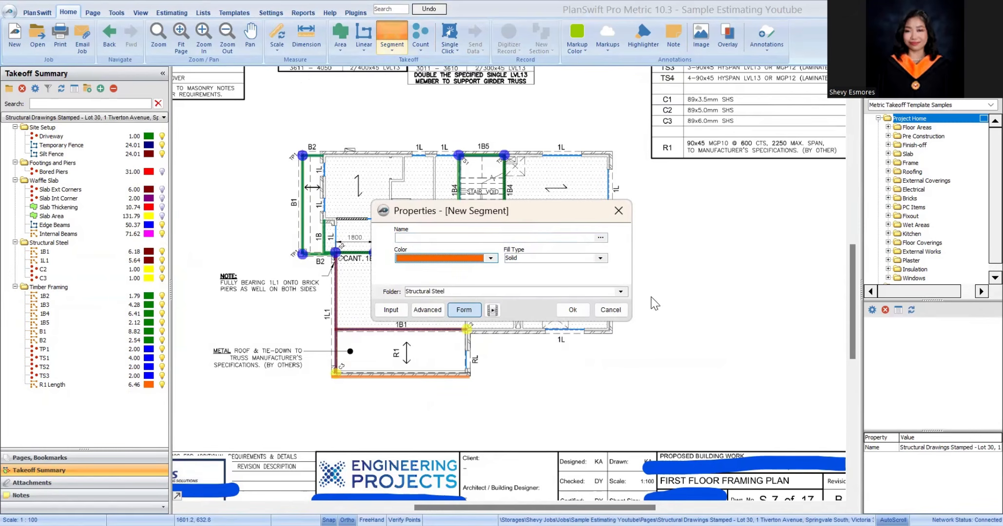
left_click(620, 291)
left_click(439, 336)
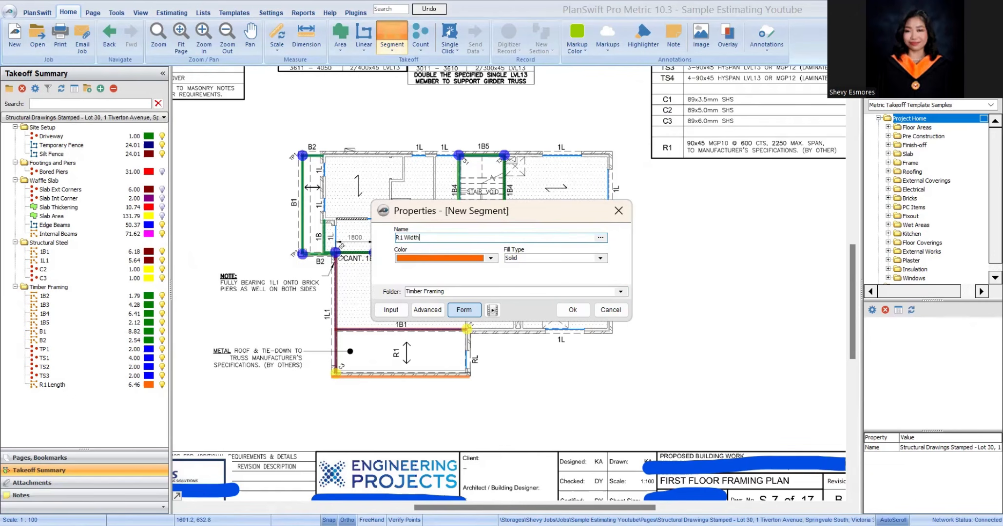
left_click(573, 309)
Step: Record the R1 Width segment along the RL side of the R1 roof area, from the outer corner up to the C2 column
scroll(466, 375, "up", 3)
left_click(438, 385)
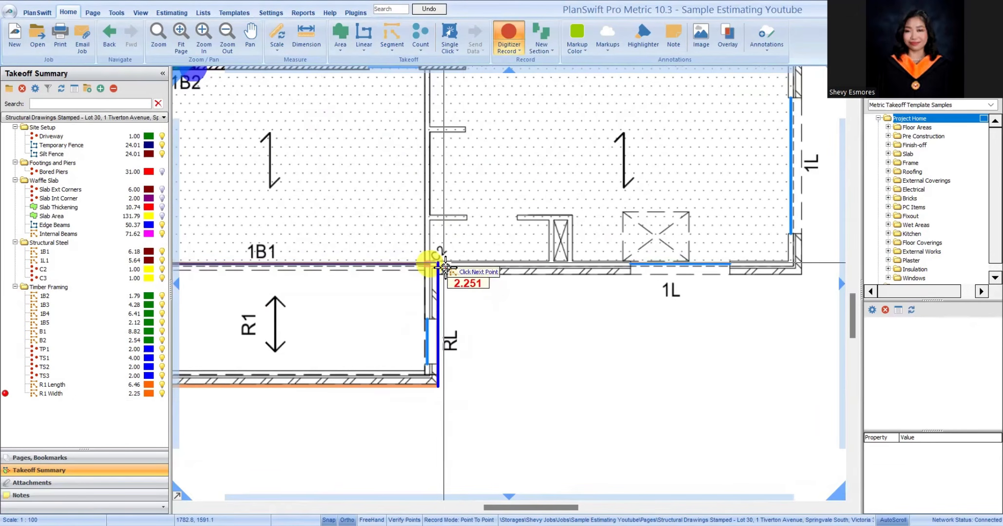
double_click(442, 262)
scroll(528, 342, "down", 2)
key("Escape")
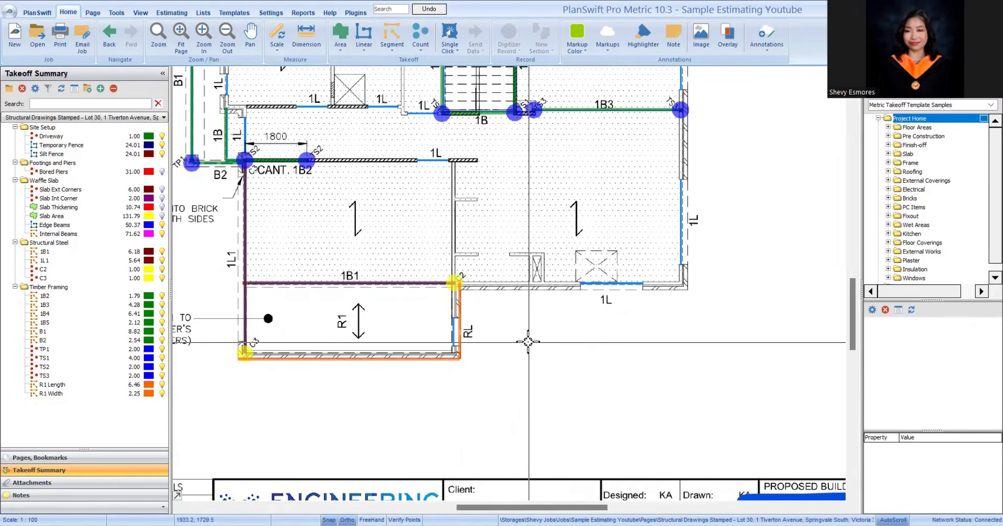
Step: Examine the floor joist direction marks on the framing plan, the legend symbols and the R1 entry in the member schedule
scroll(541, 360, "down", 3)
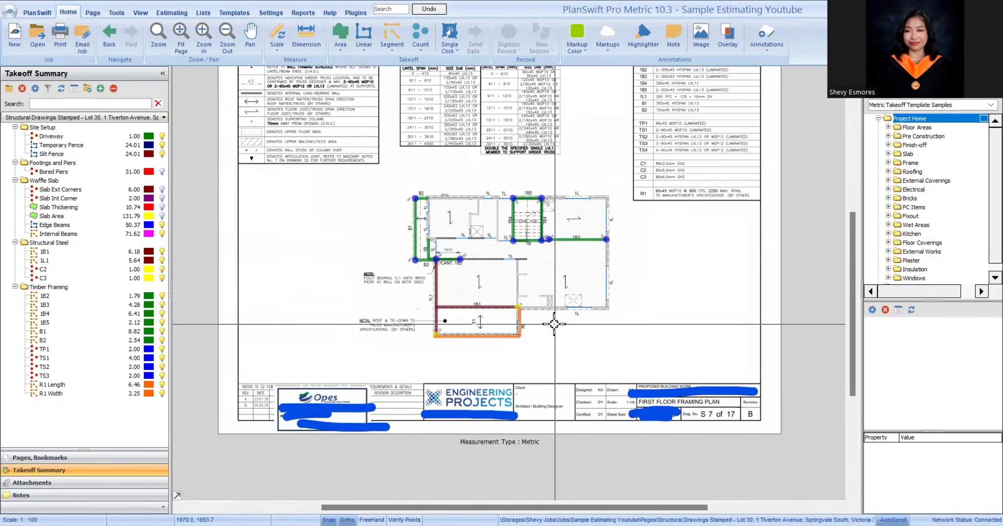
scroll(562, 286, "up", 4)
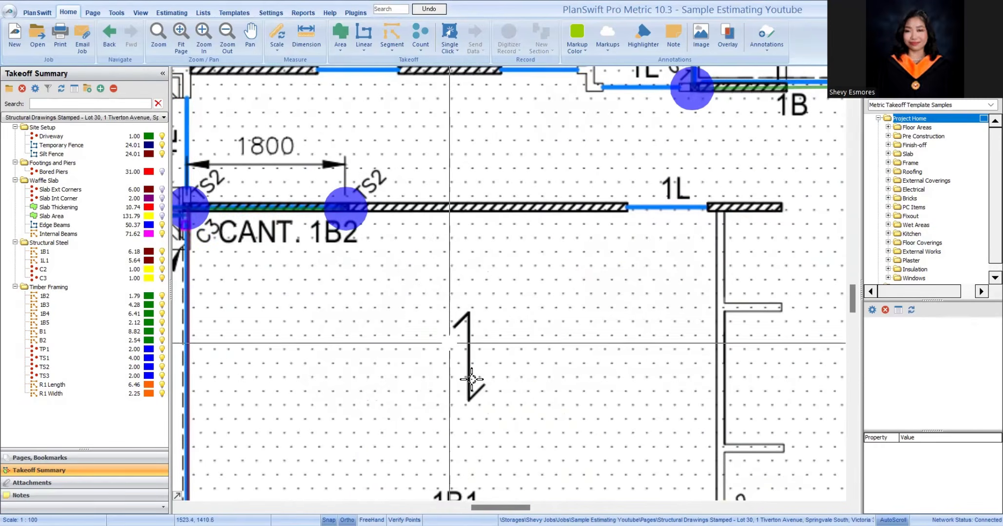
scroll(547, 302, "down", 2)
left_click_drag(473, 296, 613, 339)
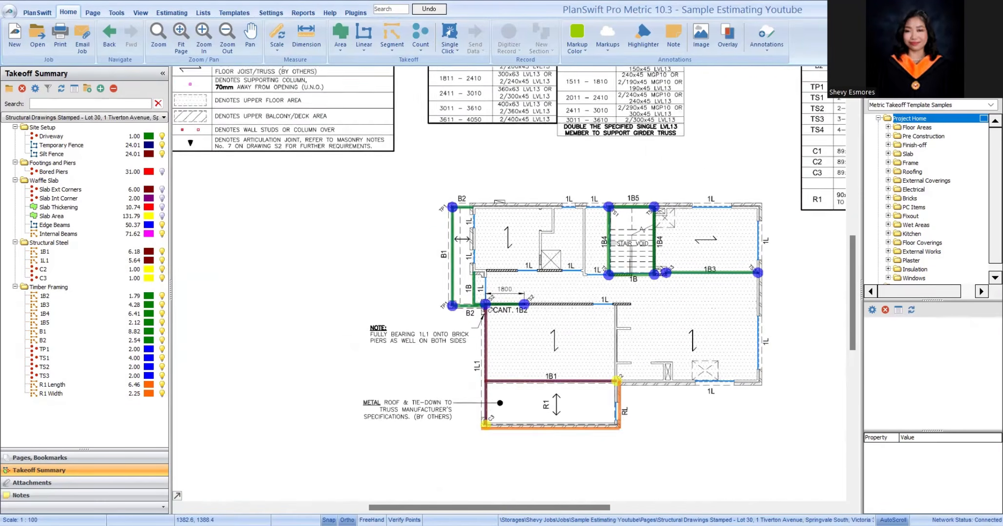
left_click_drag(386, 104, 480, 300)
scroll(436, 308, "up", 4)
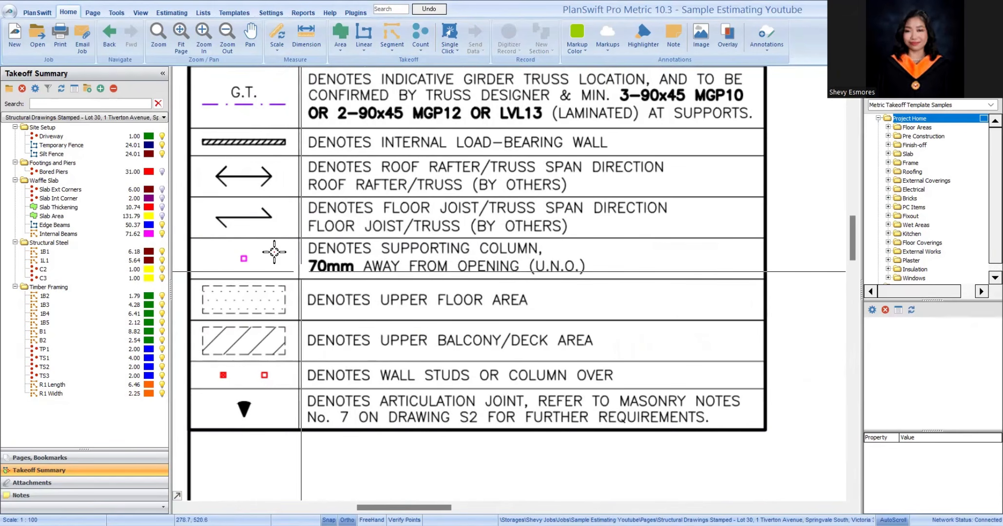
scroll(292, 419, "down", 4)
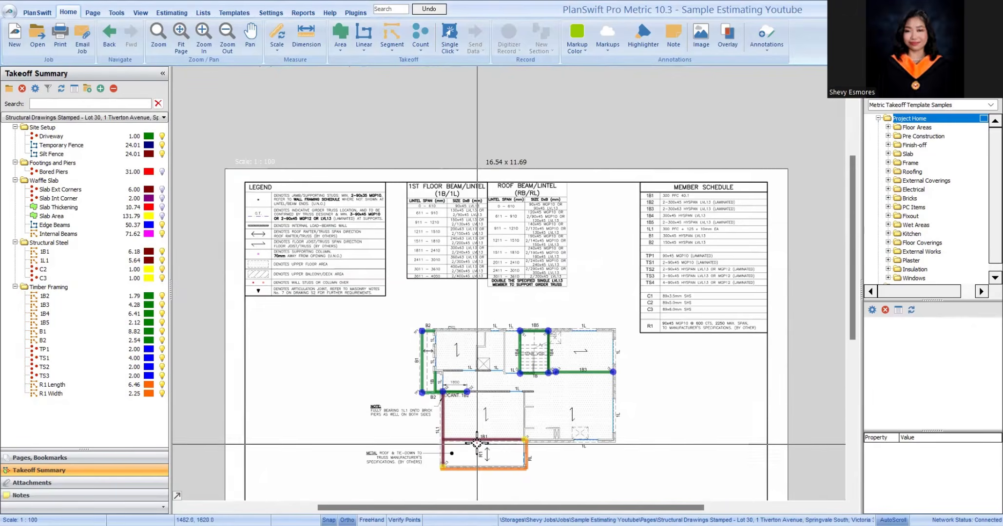
scroll(417, 330, "up", 5)
scroll(417, 329, "down", 4)
scroll(682, 312, "up", 3)
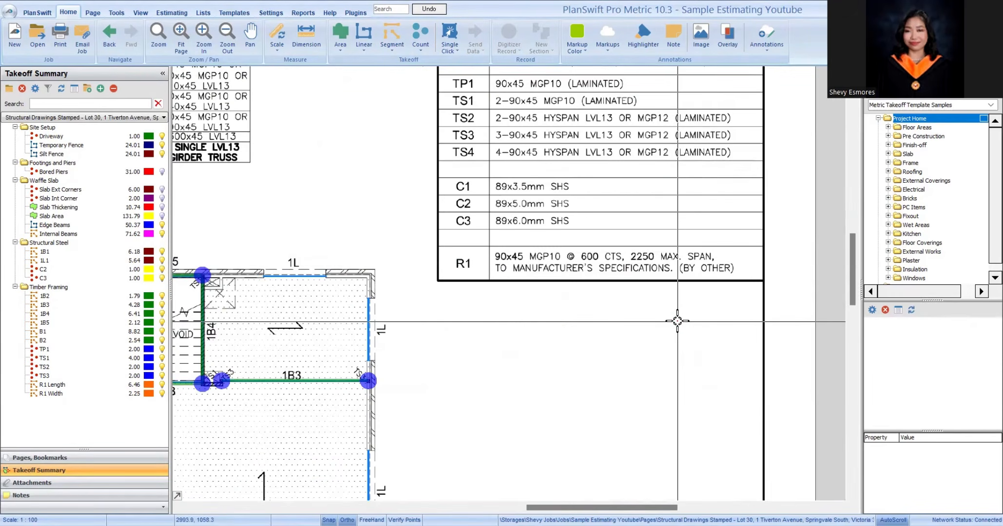
Step: Examine the member schedule and the first floor and roof beam/lintel size tables on the first floor framing plan
scroll(503, 247, "down", 2)
scroll(503, 247, "up", 4)
scroll(503, 229, "down", 2)
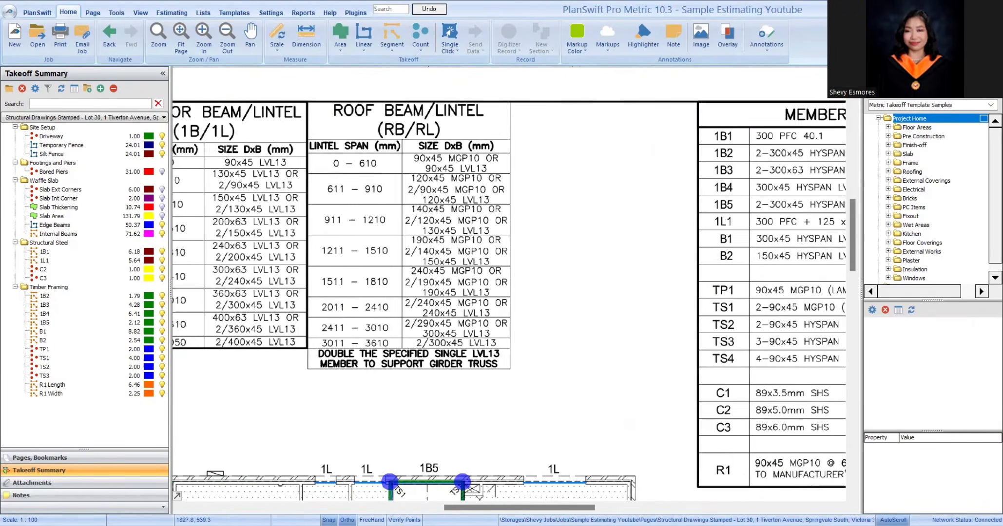
scroll(669, 358, "up", 2)
scroll(524, 297, "down", 4)
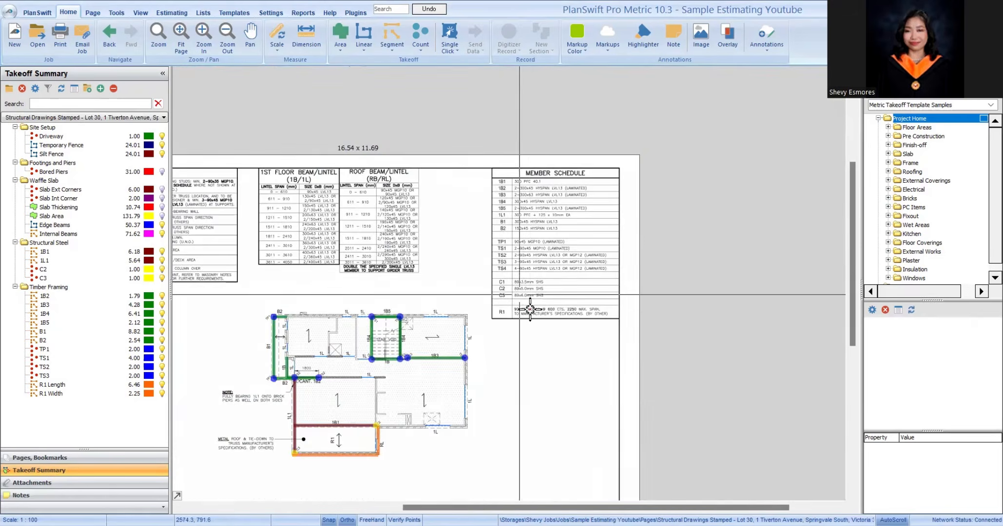
left_click_drag(532, 309, 664, 29)
scroll(569, 284, "up", 5)
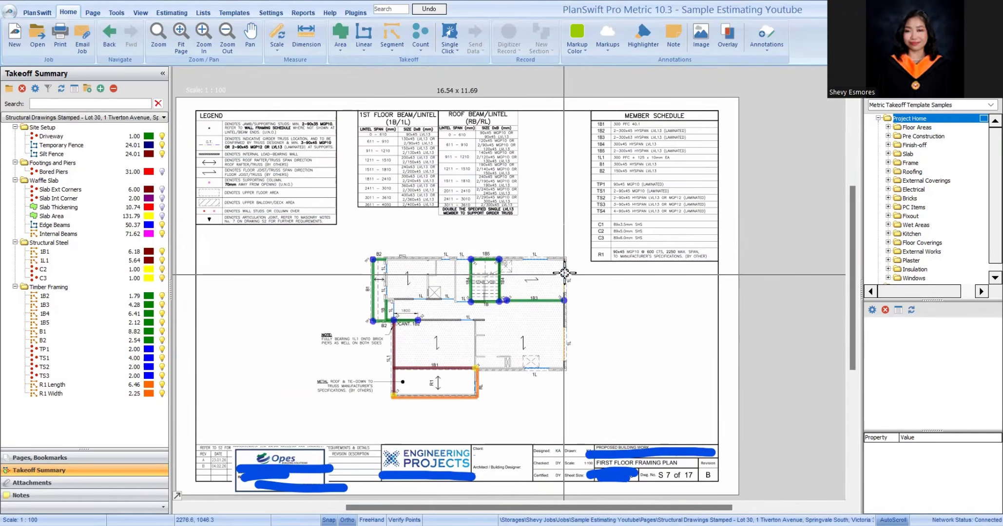
Step: Examine the roof framing plan's legend, brickwork lintel schedule, roof beam/lintel table and equivalent sizes table
scroll(573, 367, "down", 1)
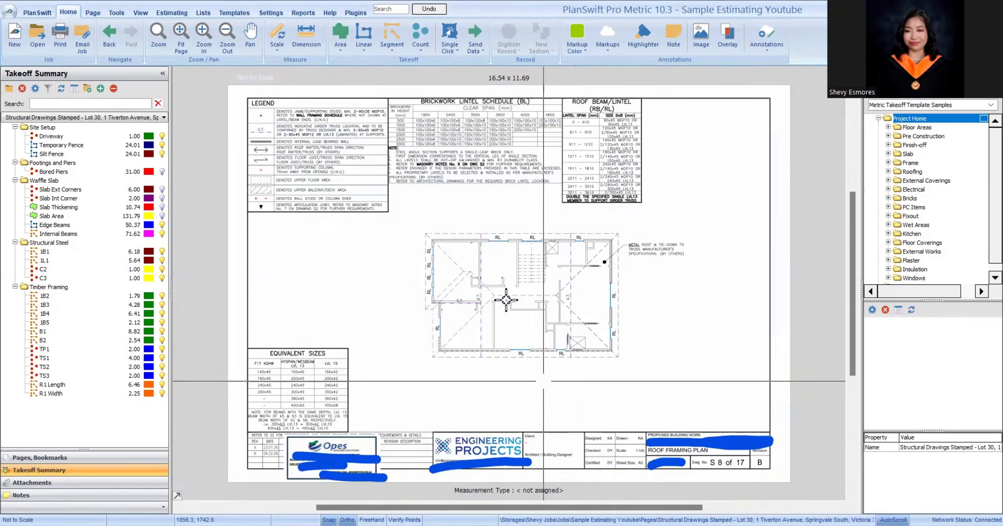
scroll(332, 226, "up", 4)
scroll(347, 246, "down", 2)
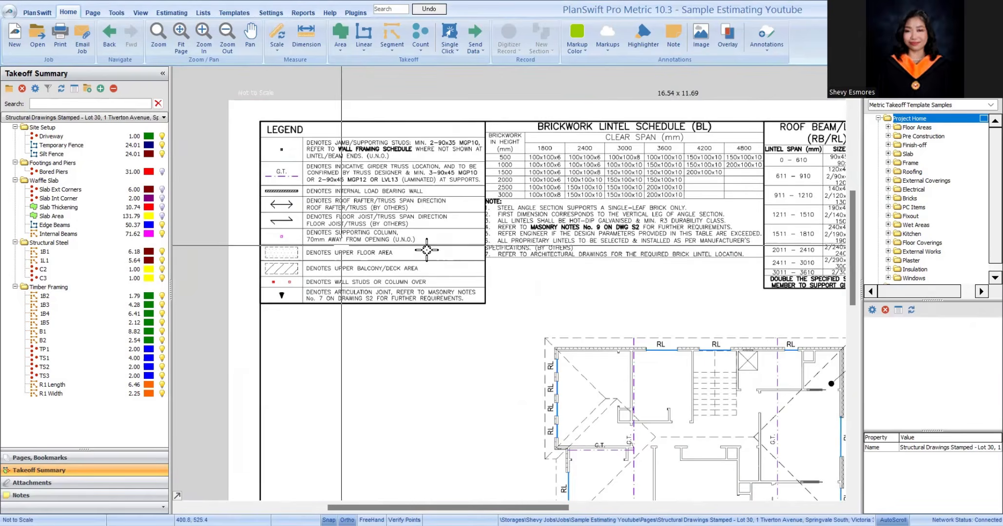
scroll(678, 156, "up", 2)
left_click_drag(671, 297, 373, 349)
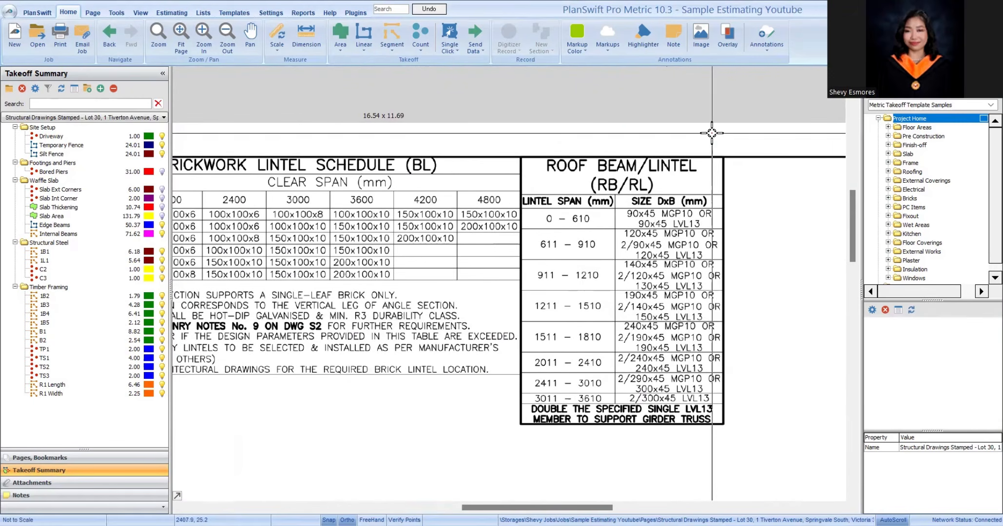
scroll(745, 139, "down", 2)
scroll(588, 365, "up", 1)
left_click_drag(710, 418, 650, 413)
scroll(650, 414, "down", 2)
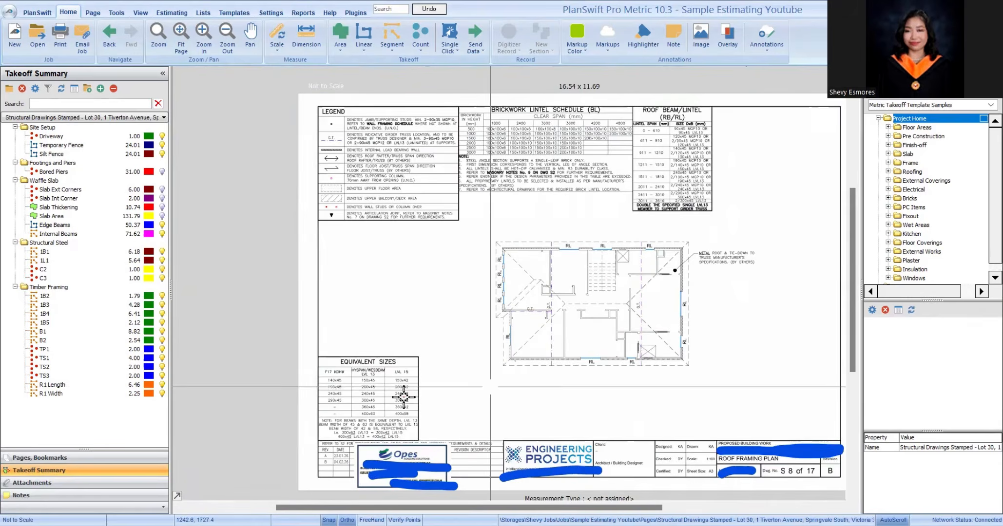
scroll(410, 416, "up", 4)
scroll(427, 179, "down", 1)
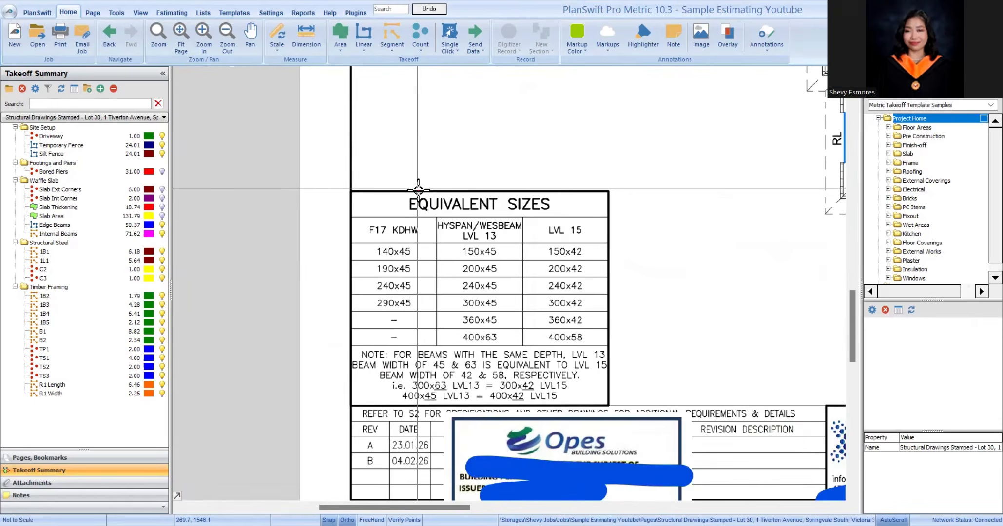
scroll(619, 317, "down", 3)
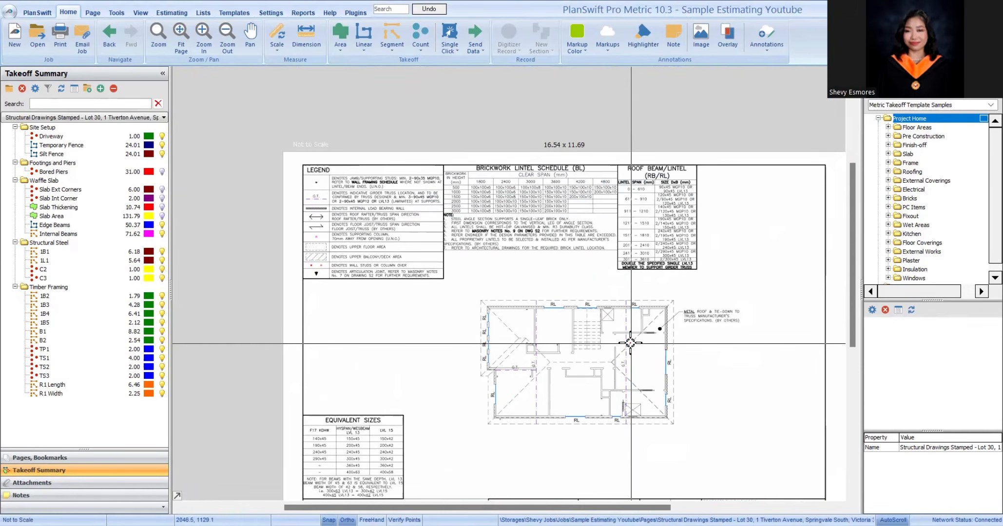
Step: Return to the first floor framing plan and inspect the floor joist areas
key("Page_Down")
key("Page_Down")
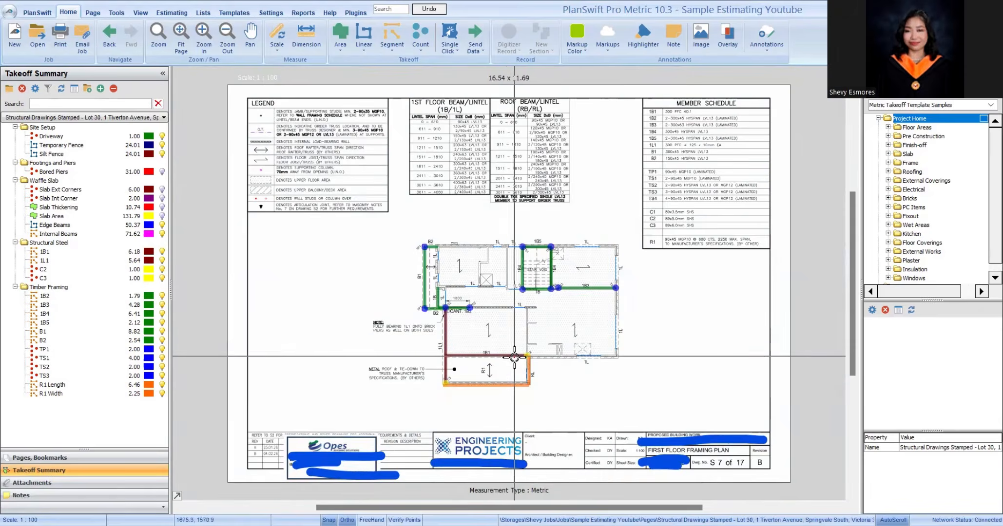
scroll(423, 277, "up", 2)
scroll(424, 277, "down", 2)
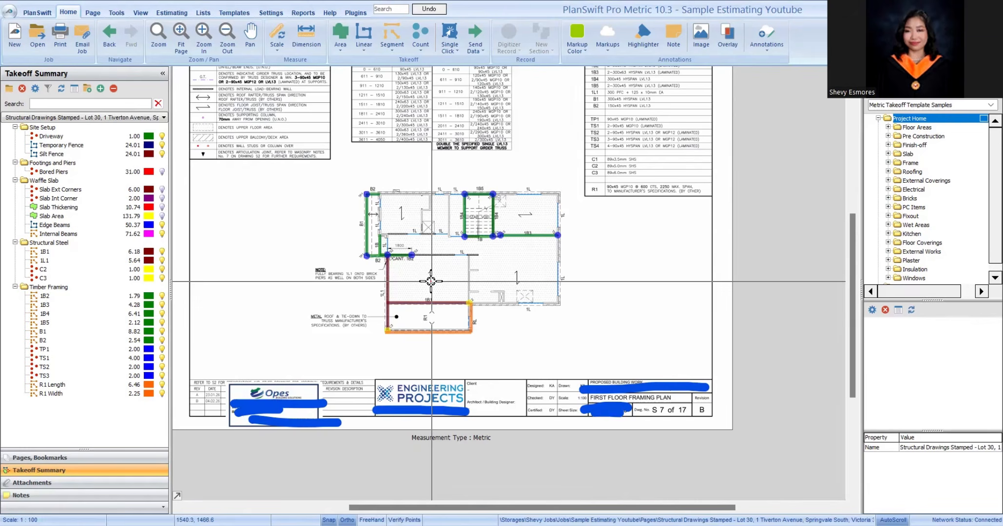
scroll(431, 281, "up", 3)
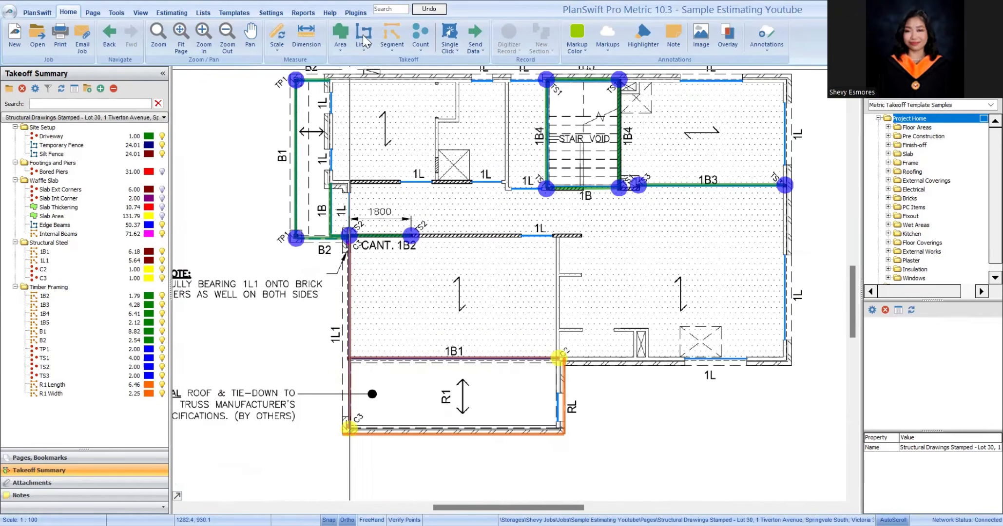
left_click(342, 49)
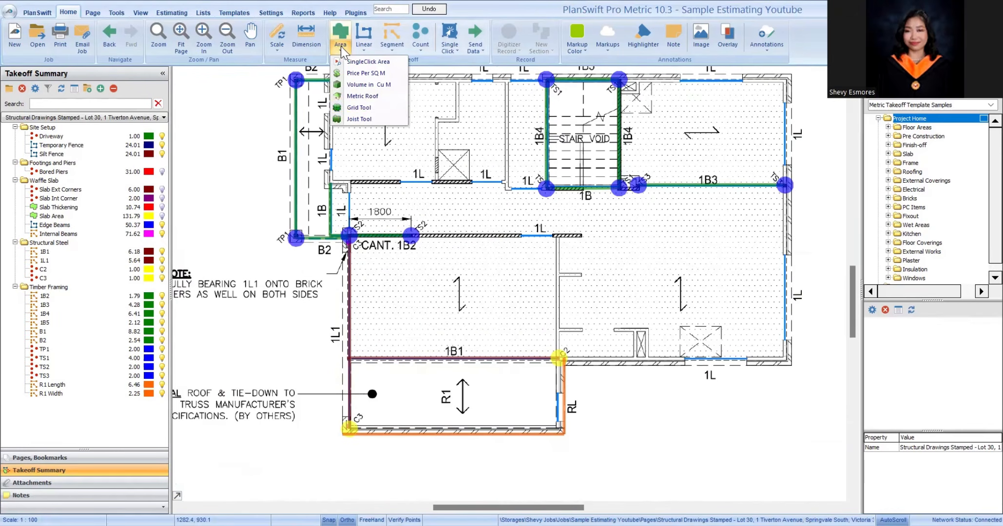
left_click(373, 110)
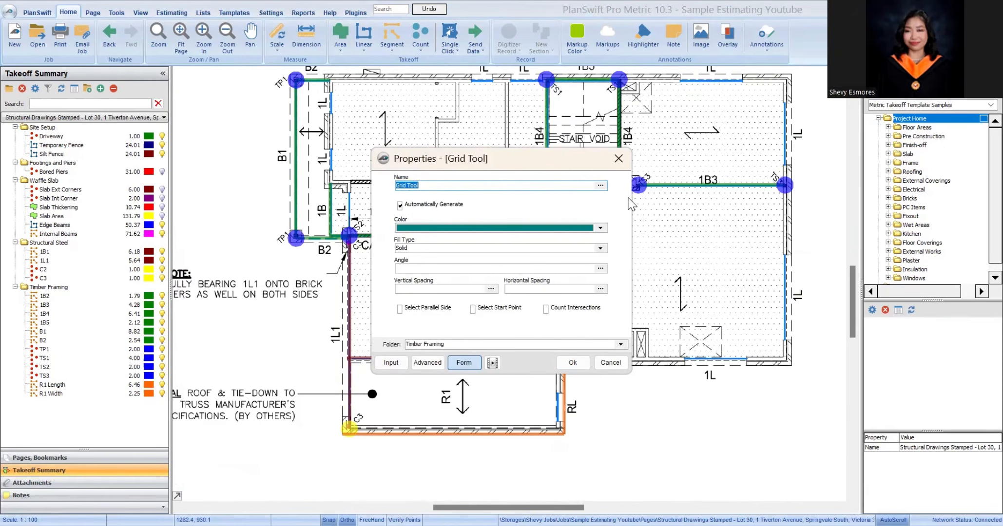
left_click(619, 159)
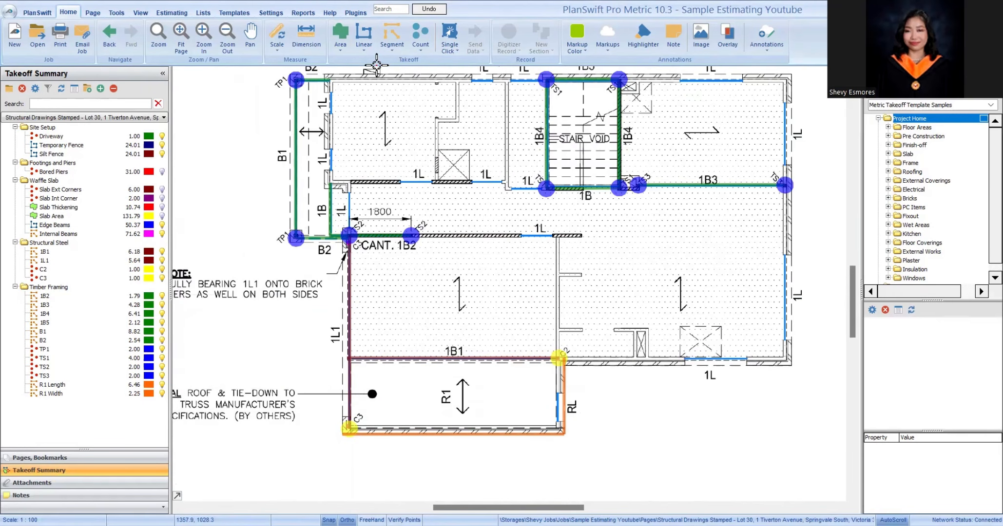
Step: Set up a red Grid Tool takeoff named FF Joist with solid fill, 0.6 vertical spacing and start point selection in the Timber Framing folder
scroll(537, 307, "down", 5)
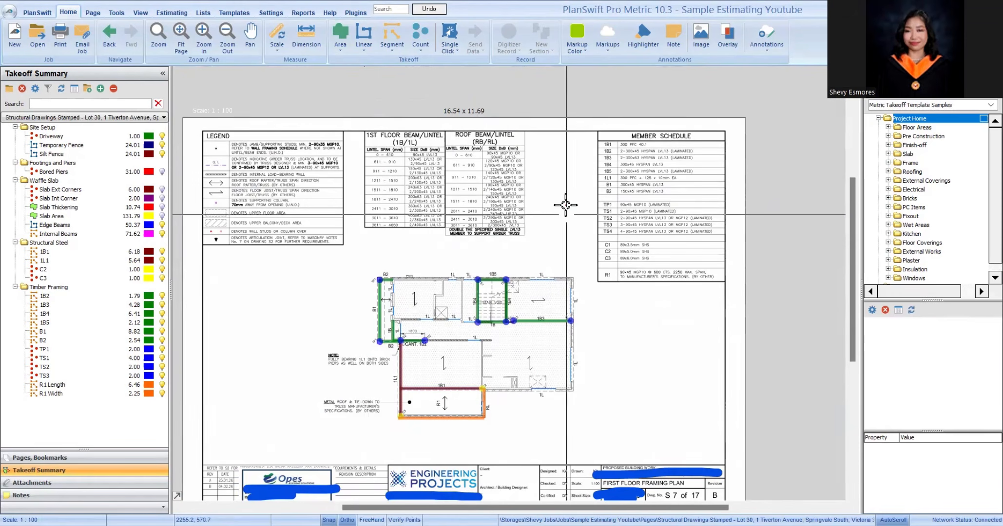
scroll(533, 238, "up", 3)
scroll(471, 276, "down", 3)
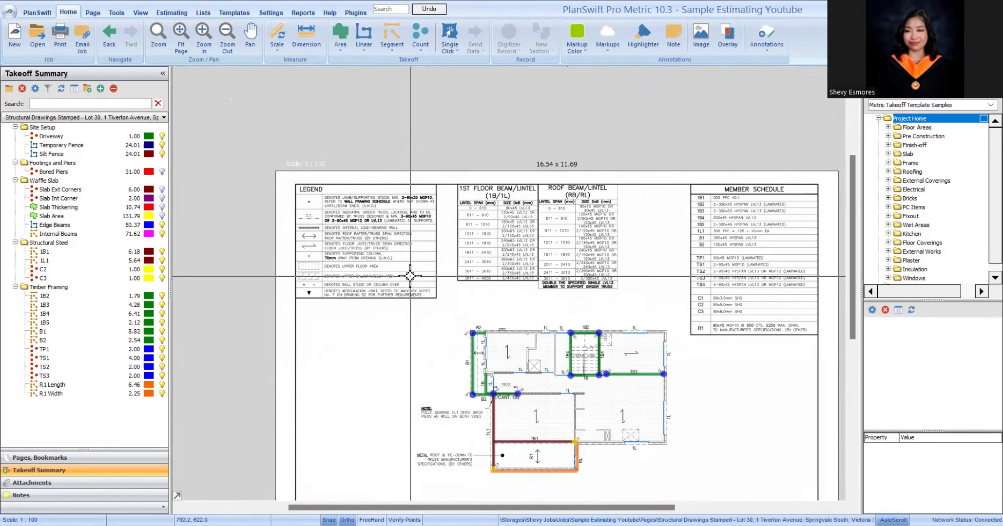
scroll(411, 273, "up", 3)
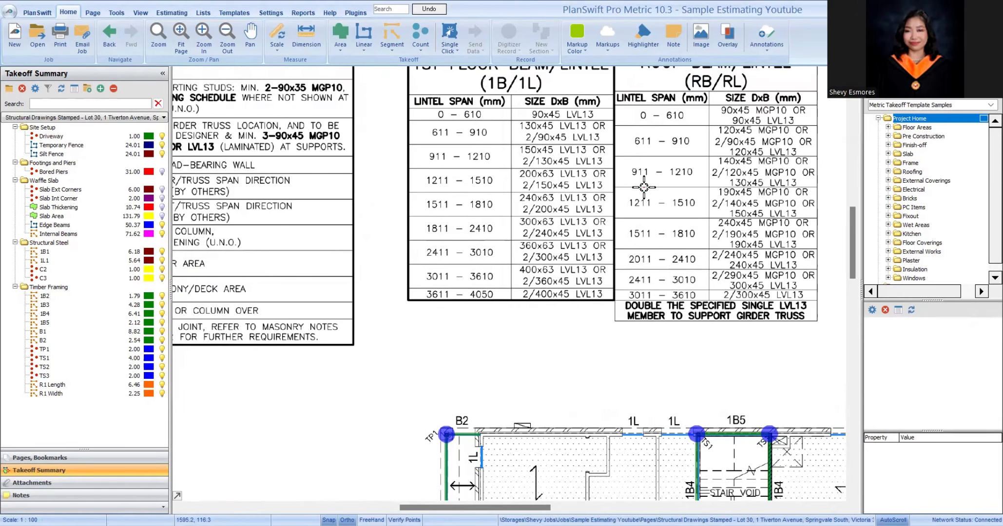
left_click(340, 45)
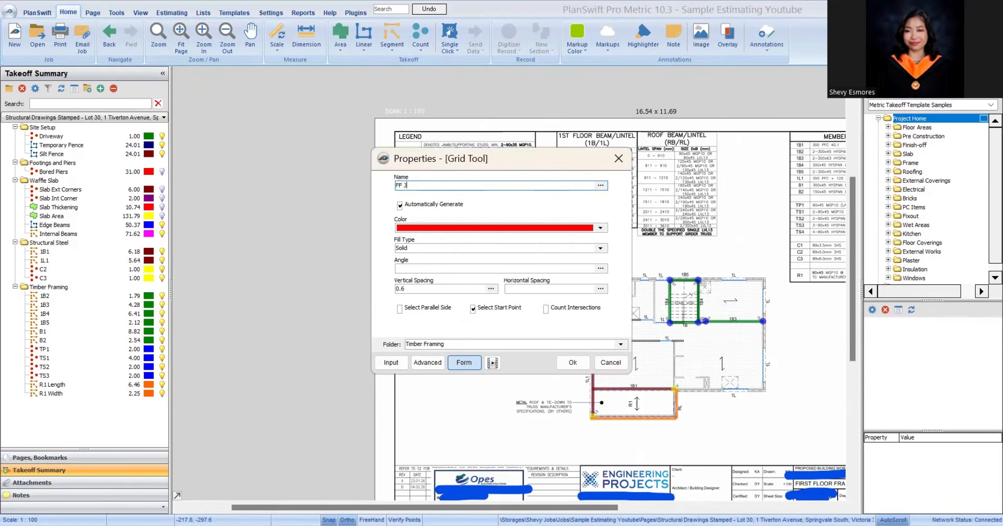
left_click(573, 363)
Step: Trace the FF Joist outline along beam 1B1 past column C2 to the outer wall corner, and on to the outer end of 1B3
scroll(578, 370, "up", 2)
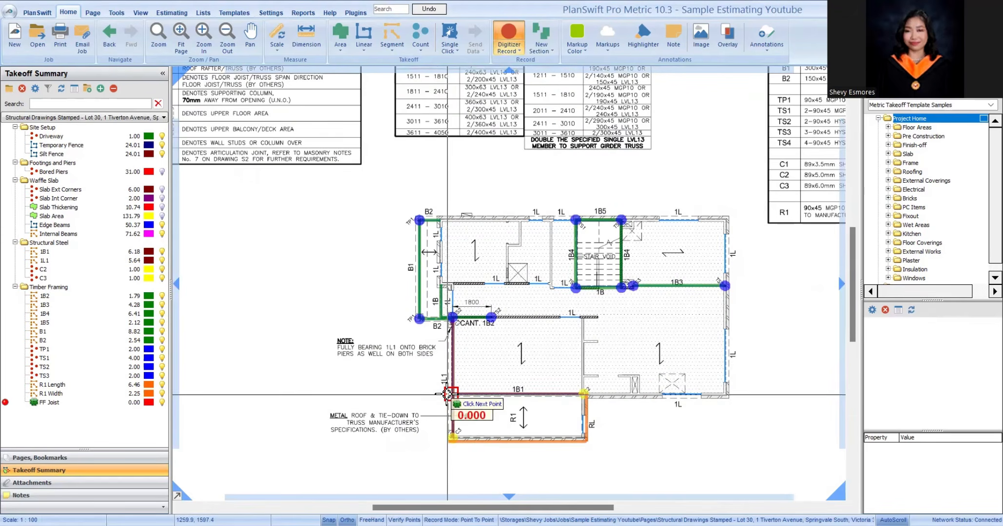
scroll(580, 392, "up", 3)
left_click(588, 391)
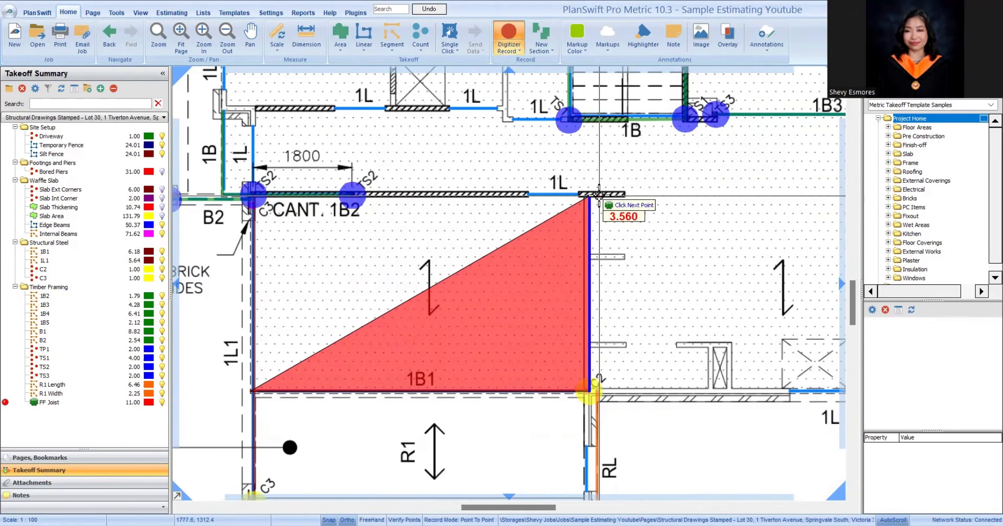
left_click(589, 196)
scroll(561, 292, "down", 2)
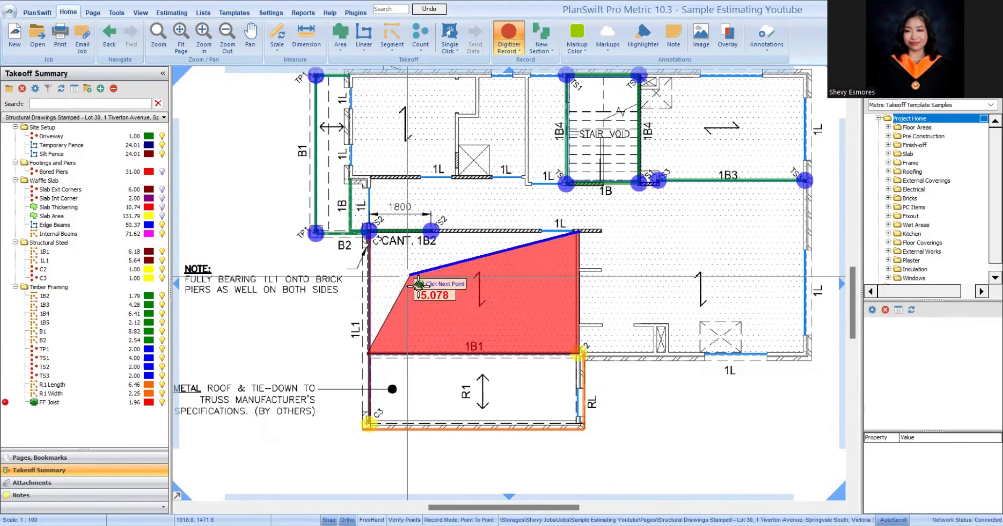
key("BackSpace")
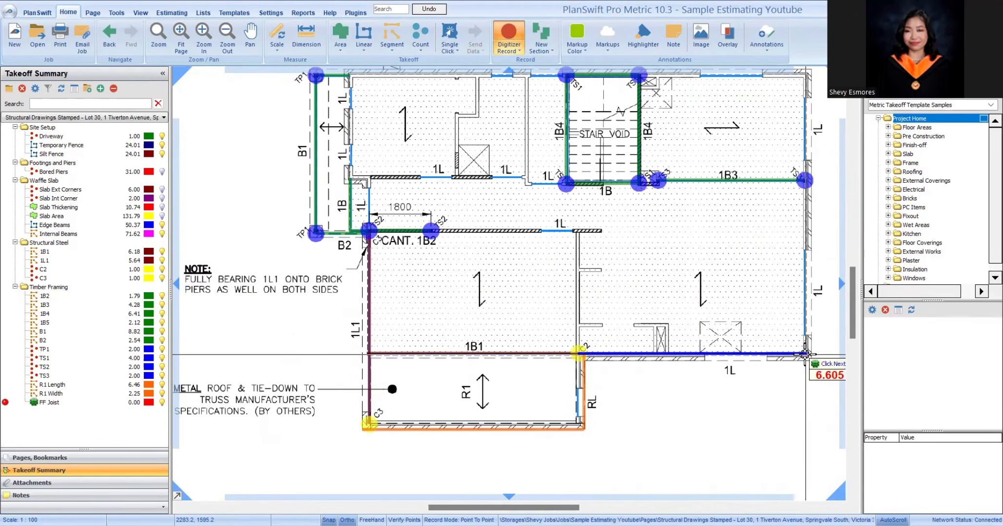
left_click(804, 180)
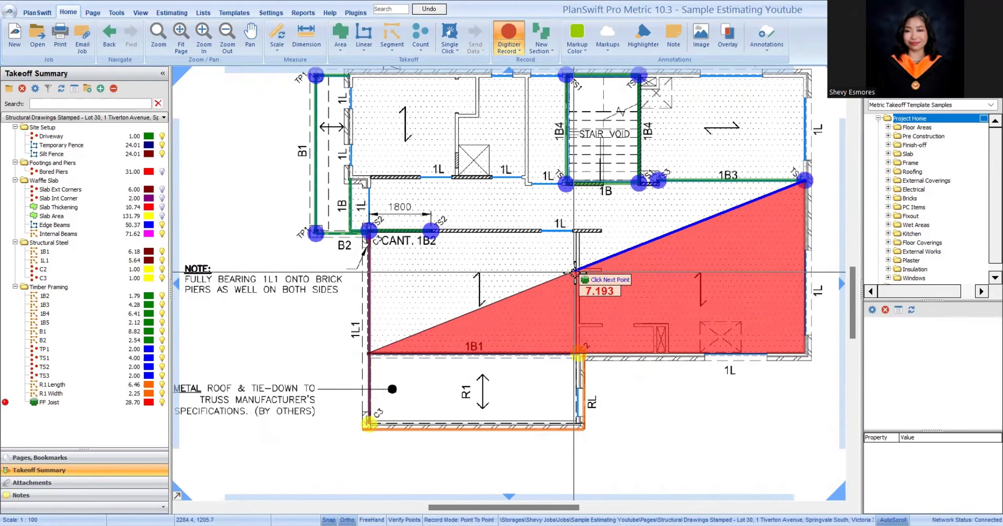
Step: Continue the FF Joist outline along 1B3 and the 1B beam below the stair void, and up its far 1B4 beam to 1B5
scroll(606, 248, "down", 2)
scroll(609, 244, "up", 2)
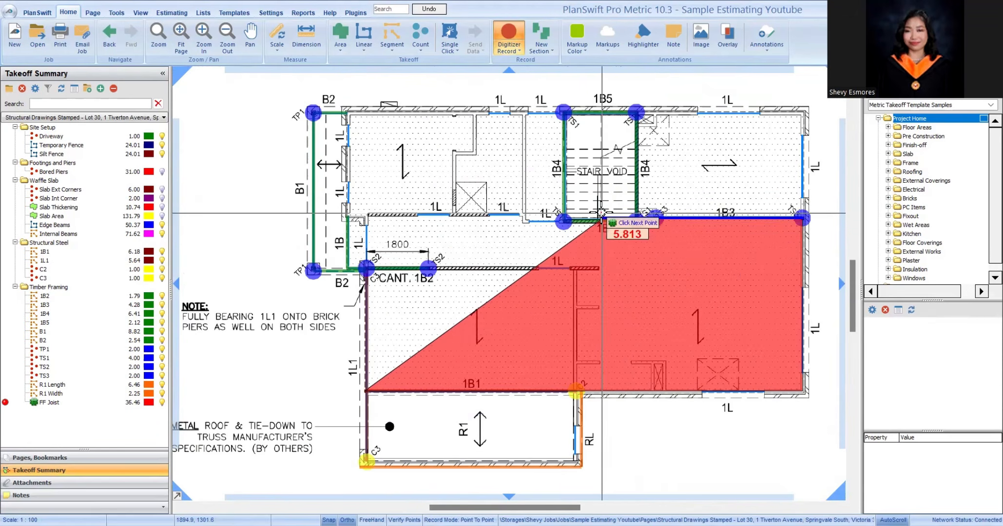
scroll(538, 227, "up", 2)
left_click(539, 226)
scroll(546, 219, "down", 2)
scroll(540, 202, "up", 2)
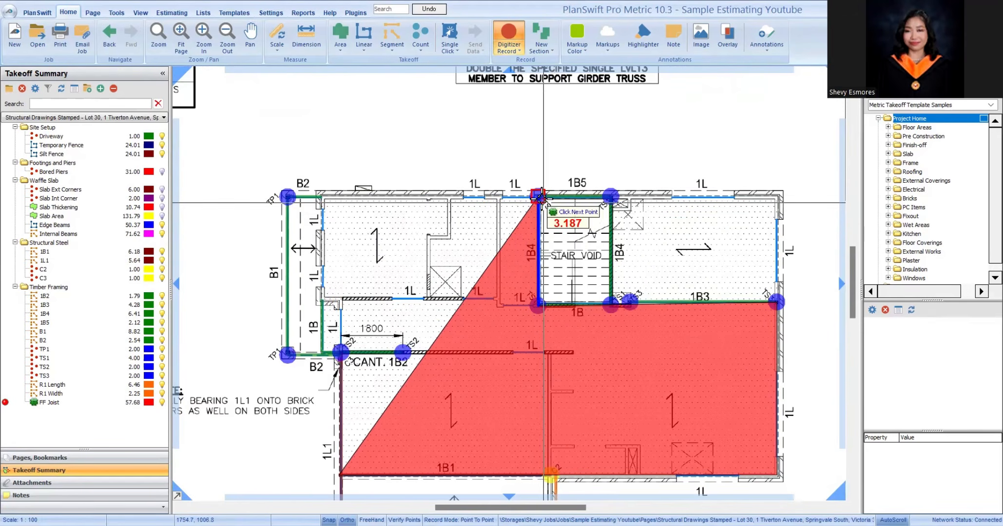
left_click(538, 196)
Step: Complete the FF Joist outline along the outer wall, the 1B beam beside B1 and the TS2 post, and generate the joist grid lines
left_click(322, 198)
left_click(321, 351)
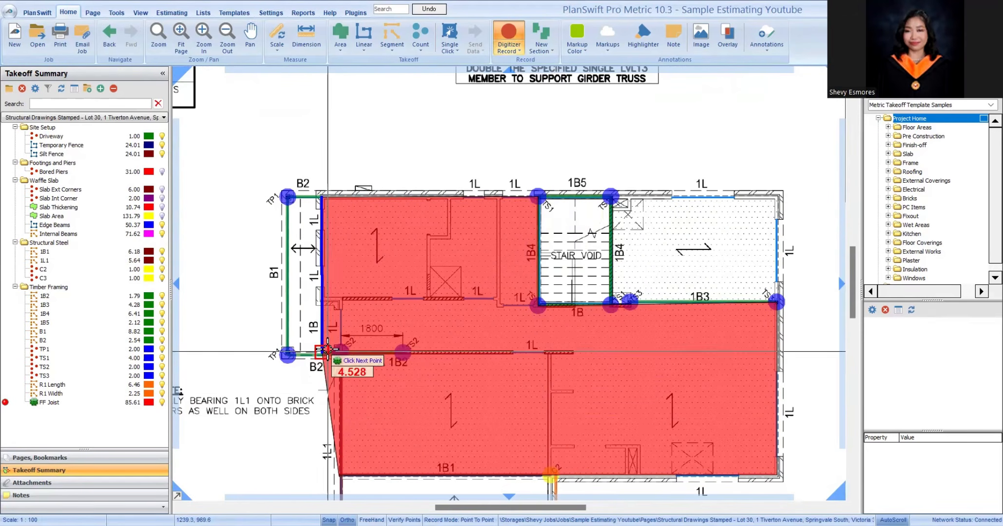
scroll(392, 358, "up", 2)
scroll(342, 263, "down", 2)
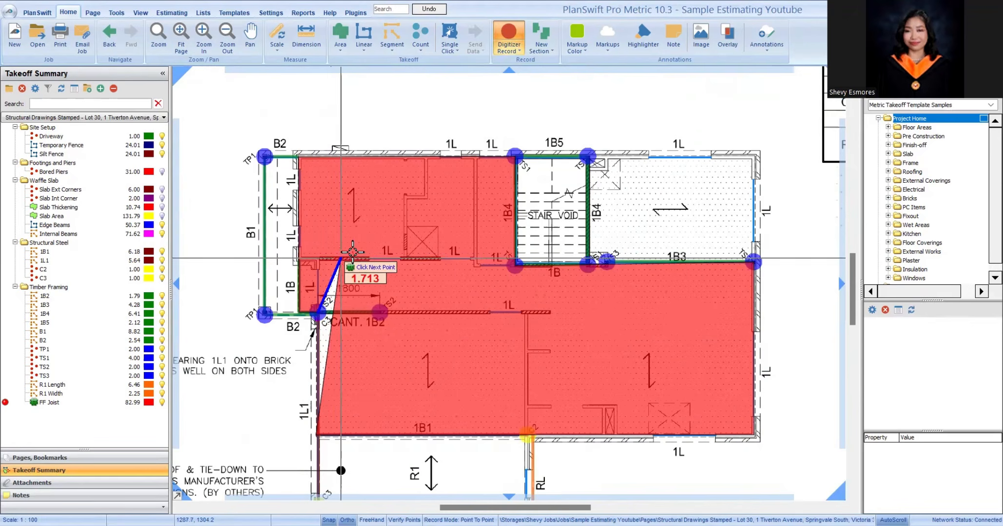
key("Return")
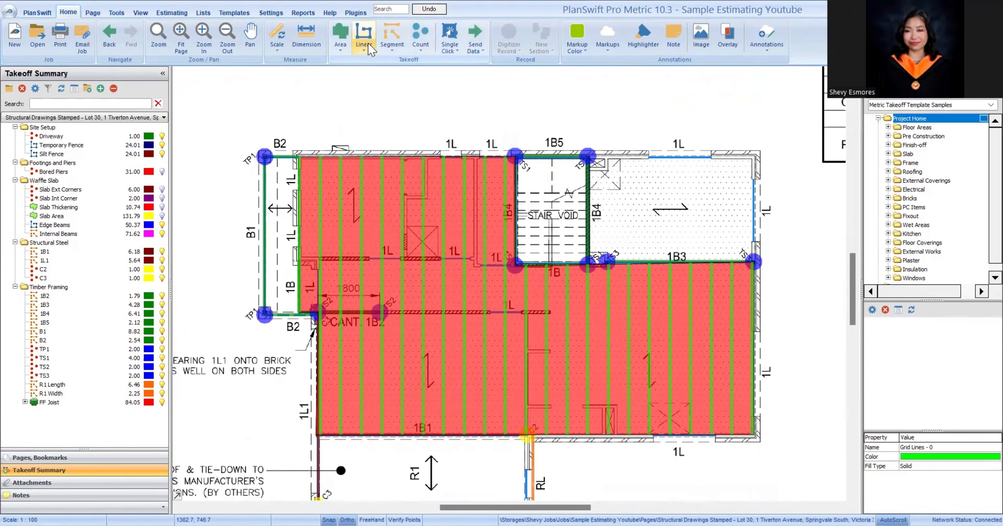
Step: Measure the spacing between two joist grid lines near beam 1B1 with the Dimension tool
left_click(306, 37)
scroll(404, 447, "up", 2)
left_click(404, 447)
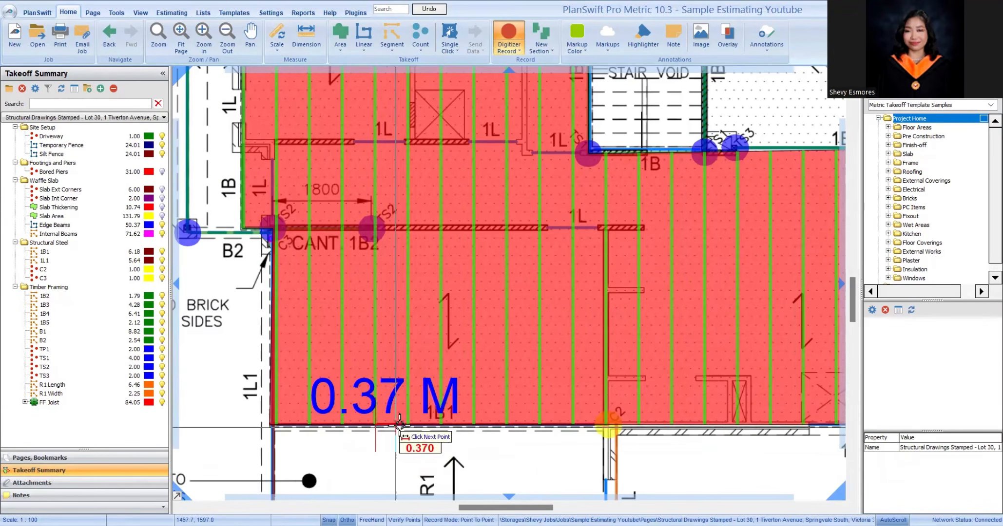
scroll(435, 339, "down", 4)
key("Escape")
Step: Delete the red FF Joist area section, keeping only its green grid lines on the plan
scroll(366, 331, "up", 3)
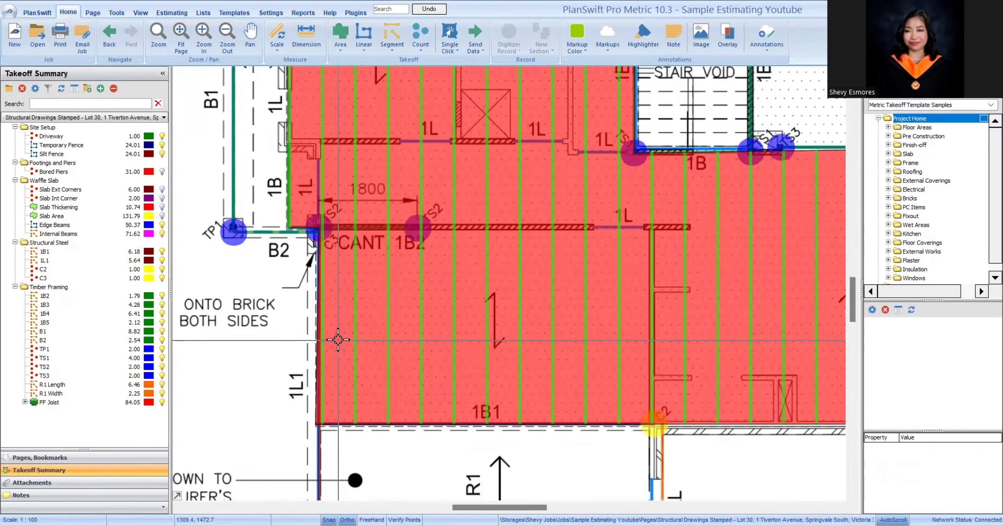
left_click(343, 335)
key("Delete")
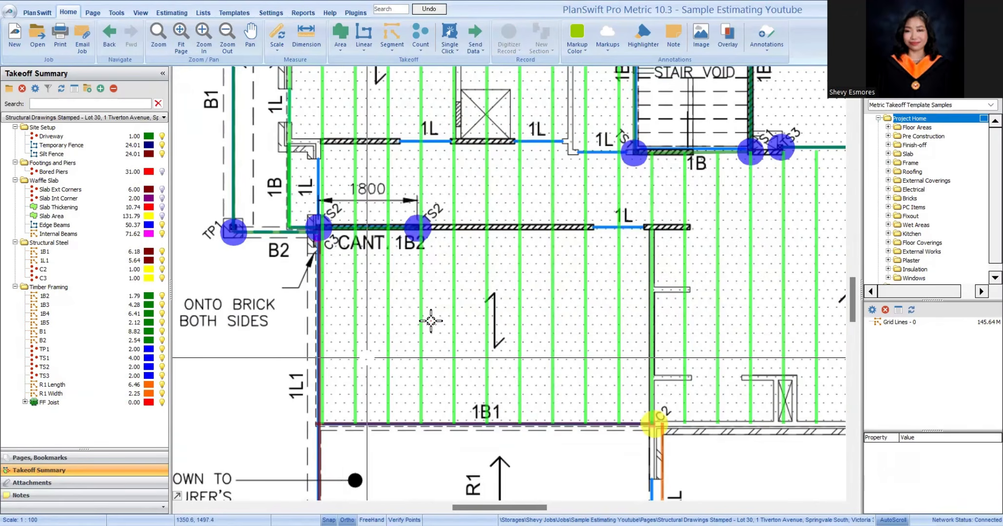
scroll(429, 321, "down", 3)
scroll(761, 219, "up", 3)
scroll(415, 179, "down", 1)
scroll(414, 179, "down", 1)
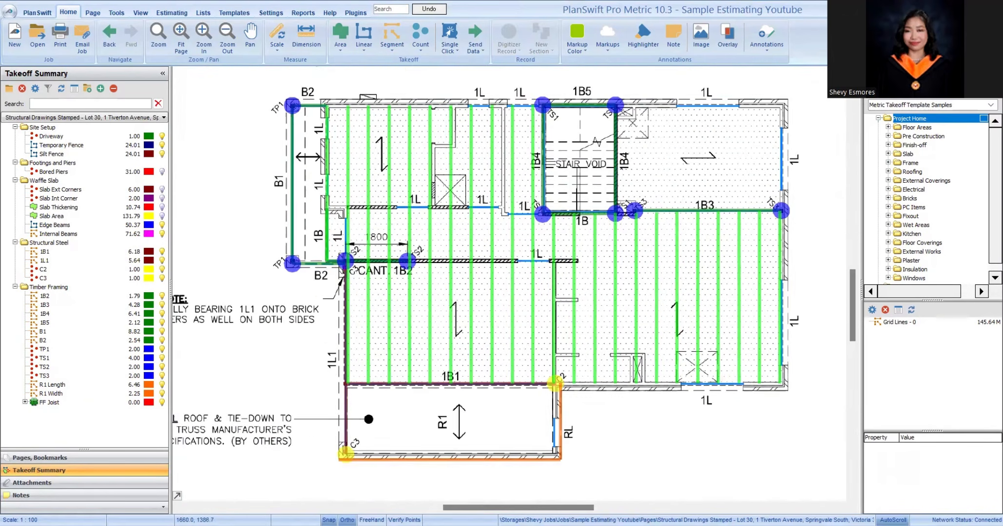
Step: Resume recording on the FF Joist grid lines and add a joist segment along the 1B4 beam between the stair void and the green joists
scroll(357, 258, "up", 1)
left_click(357, 259)
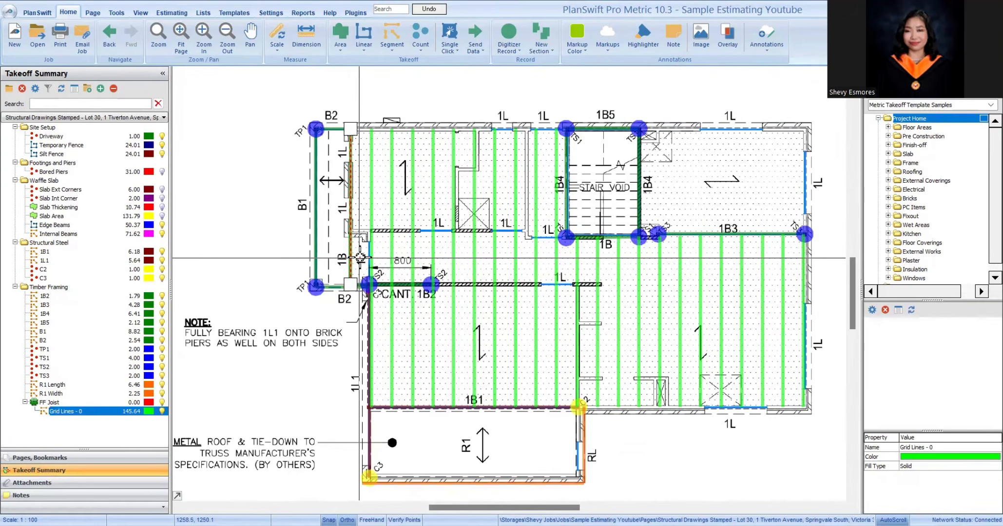
key("ctrl+r")
scroll(322, 146, "up", 2)
scroll(439, 195, "down", 3)
scroll(466, 151, "up", 3)
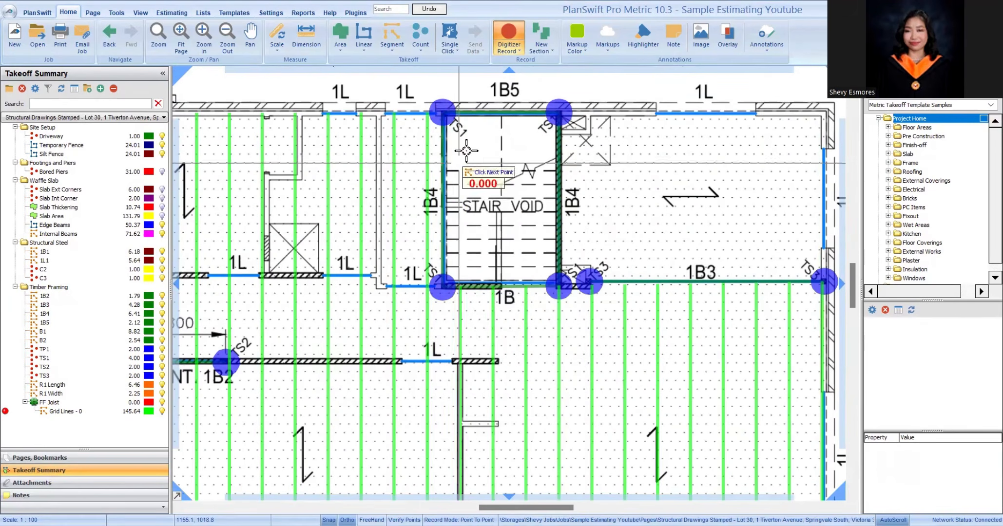
left_click(442, 113)
left_click(442, 287)
Step: Add another FF Joist grid line segment along the opposite 1B4 beam of the stair void and finish recording
left_click(560, 287)
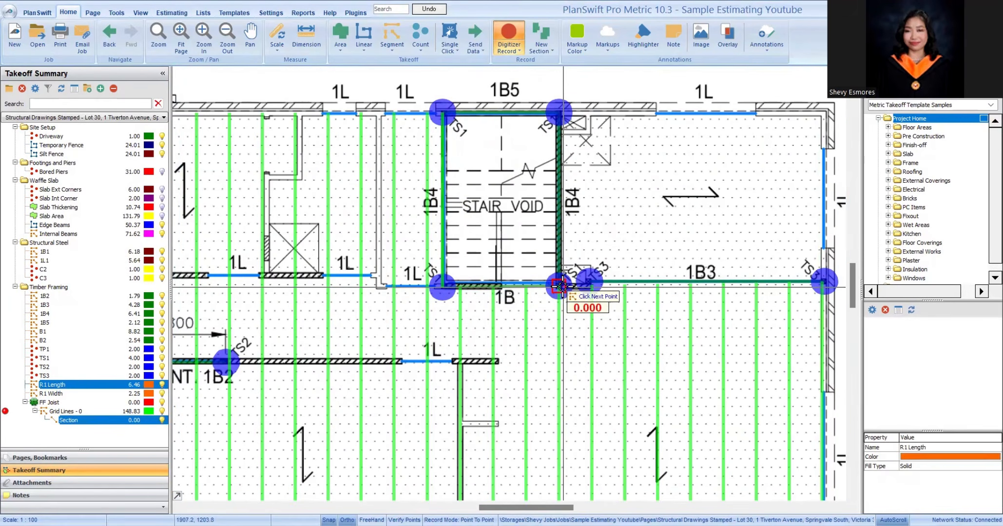
left_click(559, 114)
key("ctrl+r")
scroll(692, 303, "down", 3)
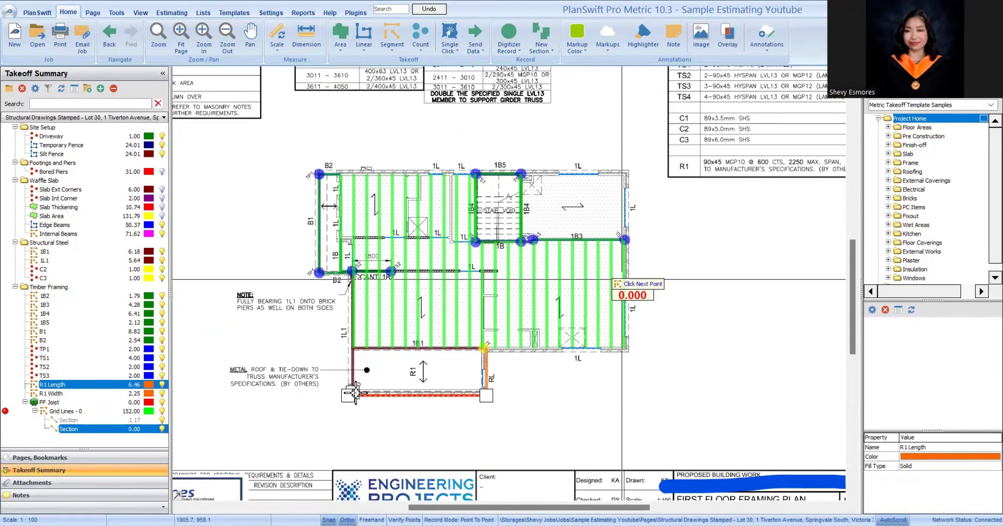
scroll(354, 391, "up", 2)
key("Escape")
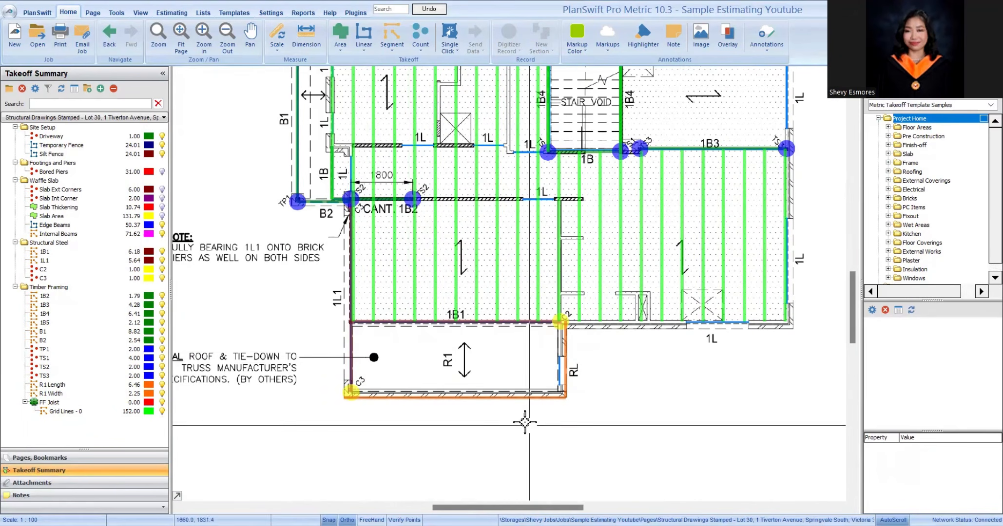
scroll(525, 422, "down", 2)
scroll(501, 366, "up", 2)
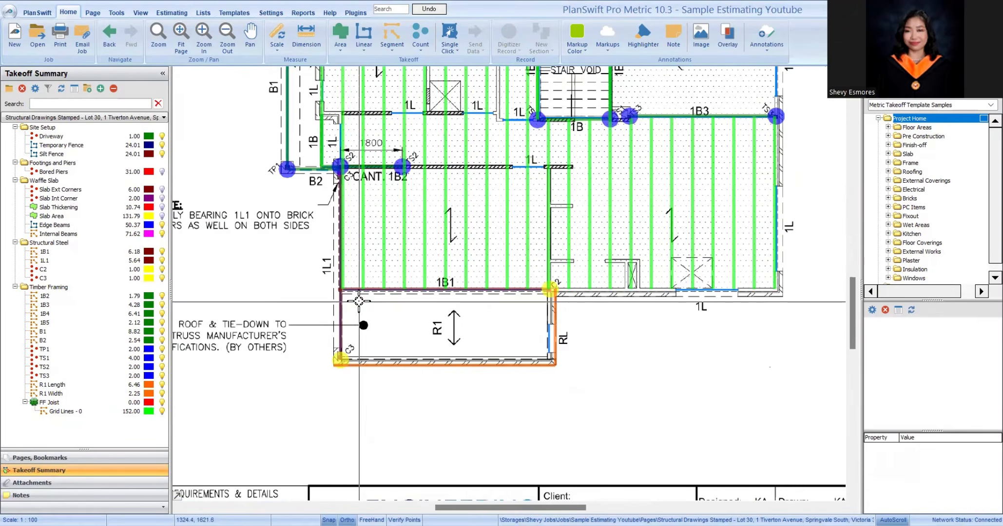
left_click(500, 364)
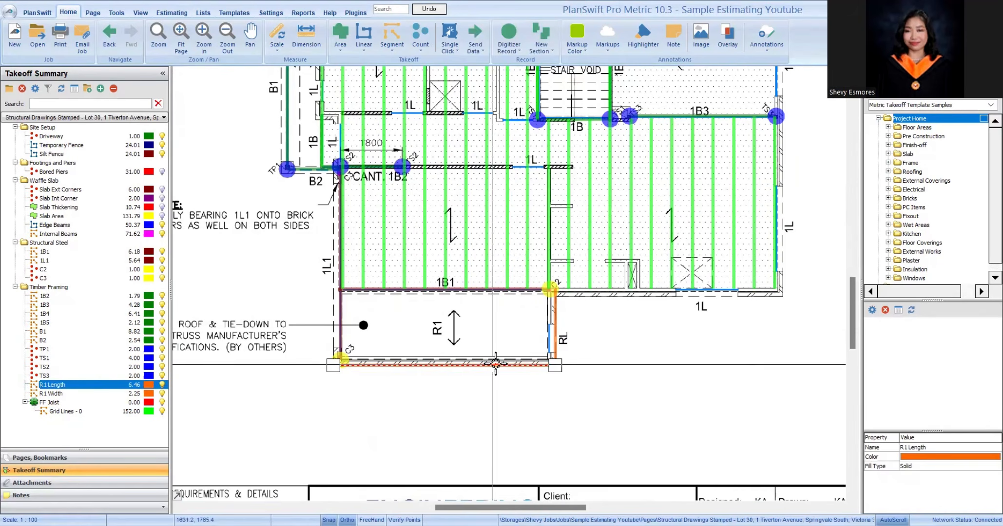
left_click(552, 341)
scroll(526, 268, "down", 2)
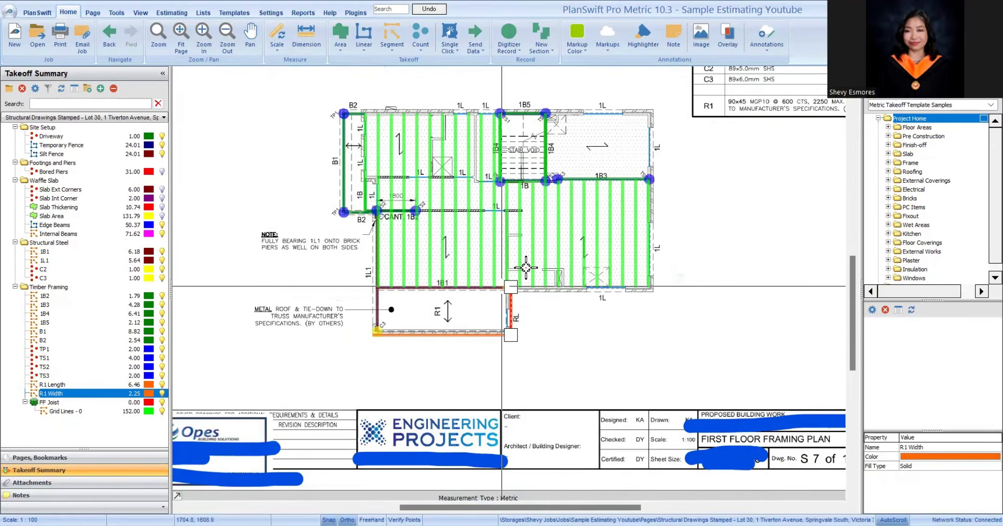
scroll(526, 267, "up", 3)
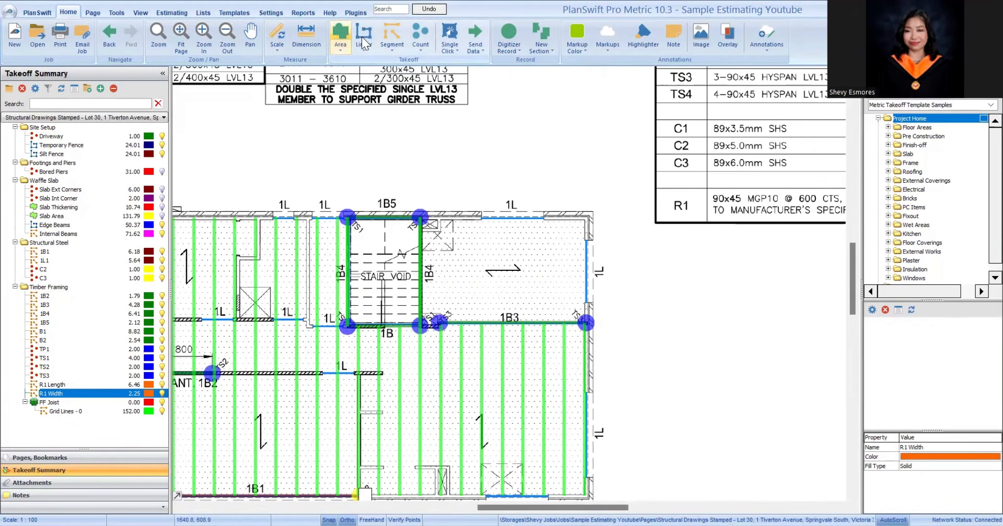
Step: Create a Grid Tool area takeoff in the Timber Framing folder with a horizontal spacing of 0.6
scroll(513, 246, "down", 3)
scroll(520, 256, "up", 3)
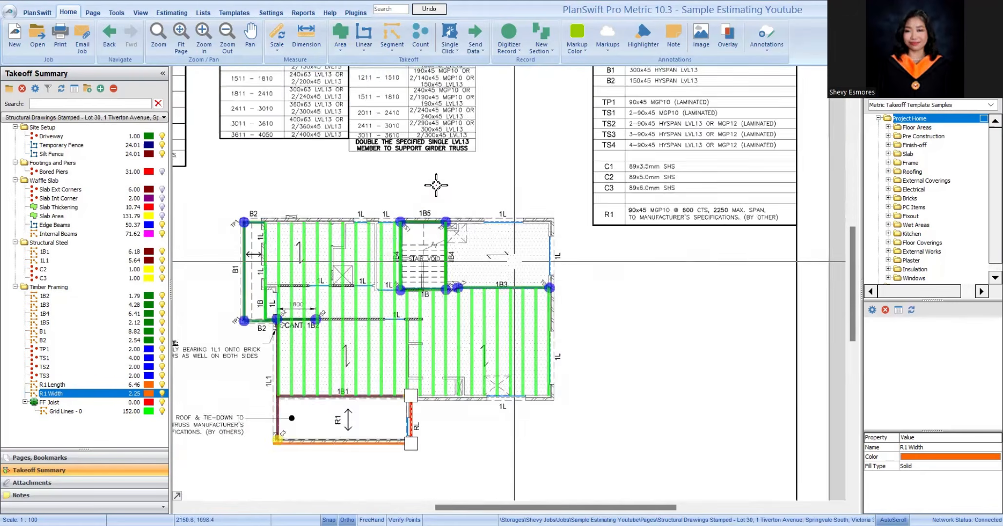
left_click(345, 37)
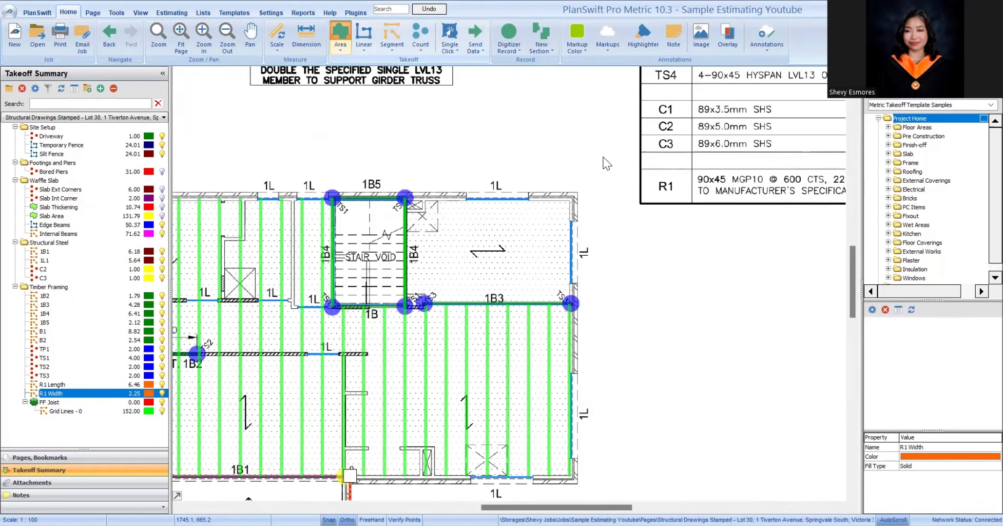
left_click(618, 213)
left_click(341, 49)
left_click(363, 104)
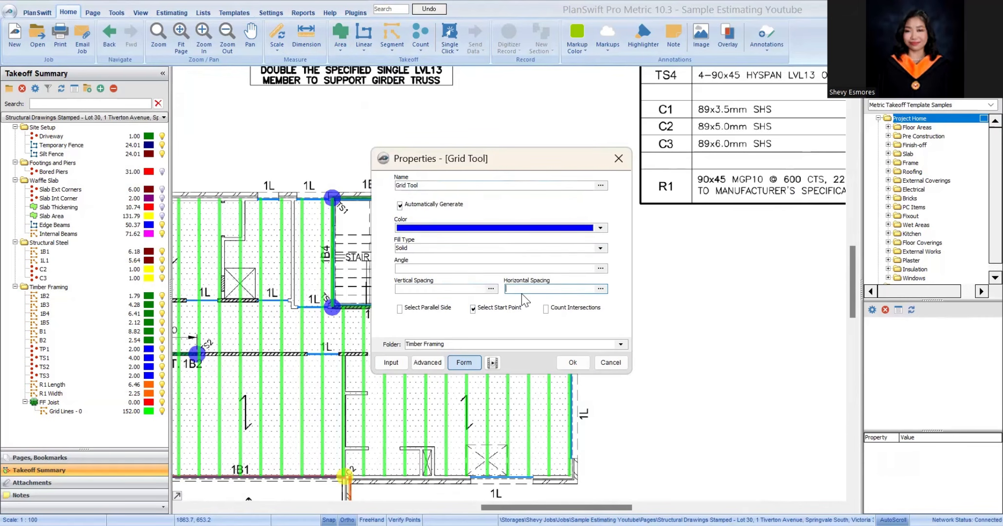
type("0.6")
left_click(572, 362)
Step: Outline the joist area bounded by beam 1B3, the outer walls and the stair void's 1B4 beam, and generate its grid lines
scroll(634, 327, "up", 3)
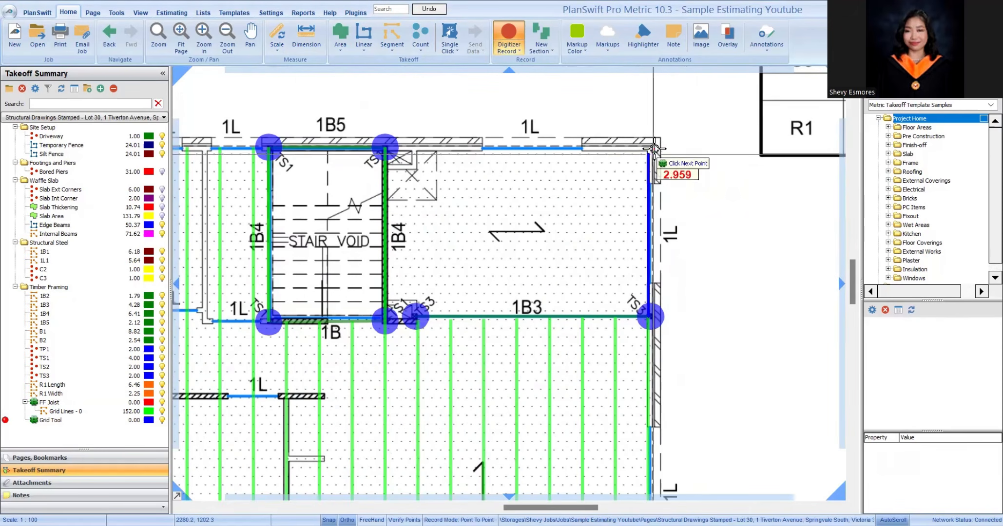
left_click(650, 145)
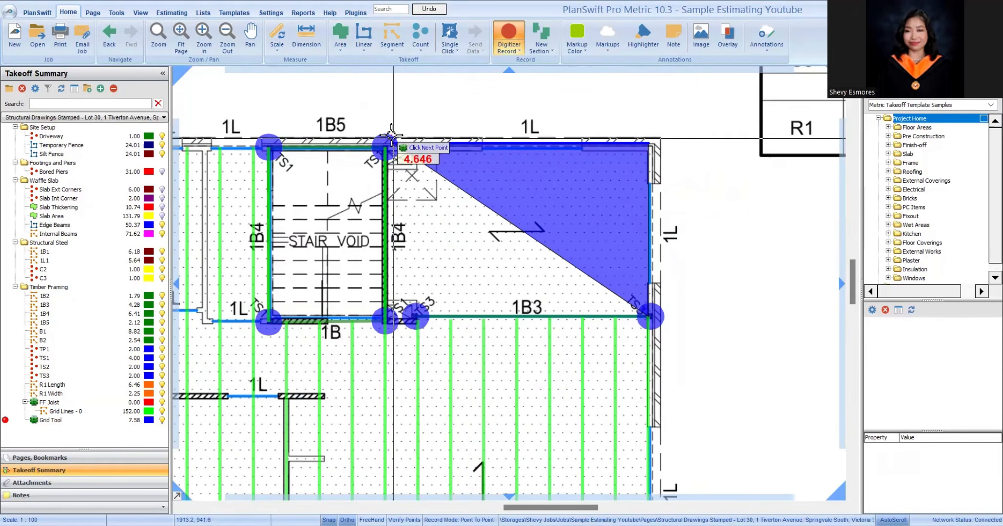
scroll(388, 142, "up", 3)
left_click(385, 145)
scroll(386, 145, "down", 3)
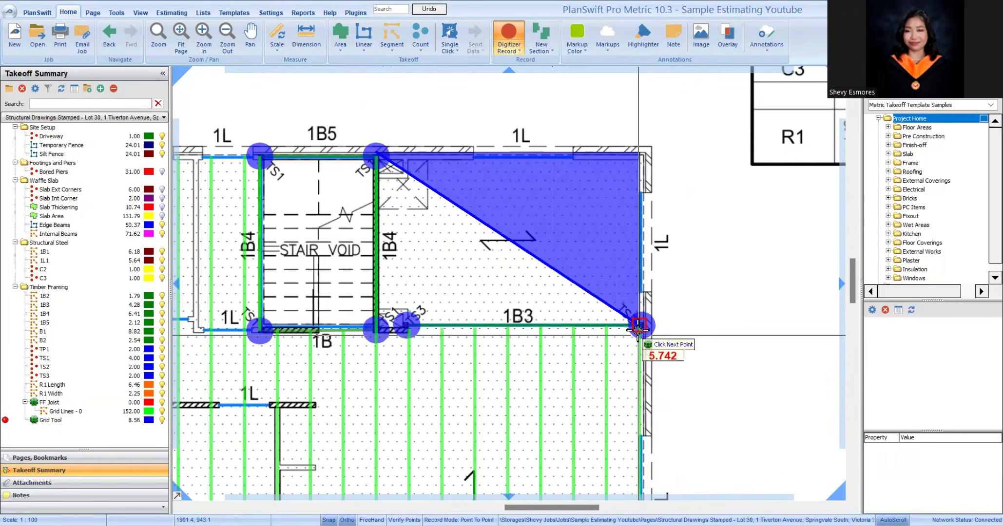
left_click(383, 327)
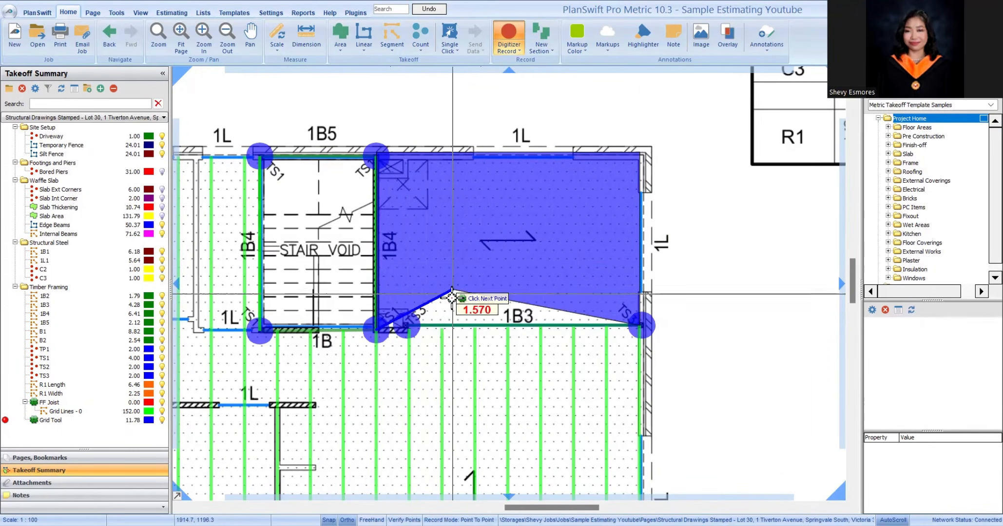
scroll(450, 298, "down", 2)
key("Escape")
Step: Delete the blue Grid Tool area section beside the stair void, keeping only its magenta grid lines
scroll(508, 294, "up", 2)
left_click(508, 296)
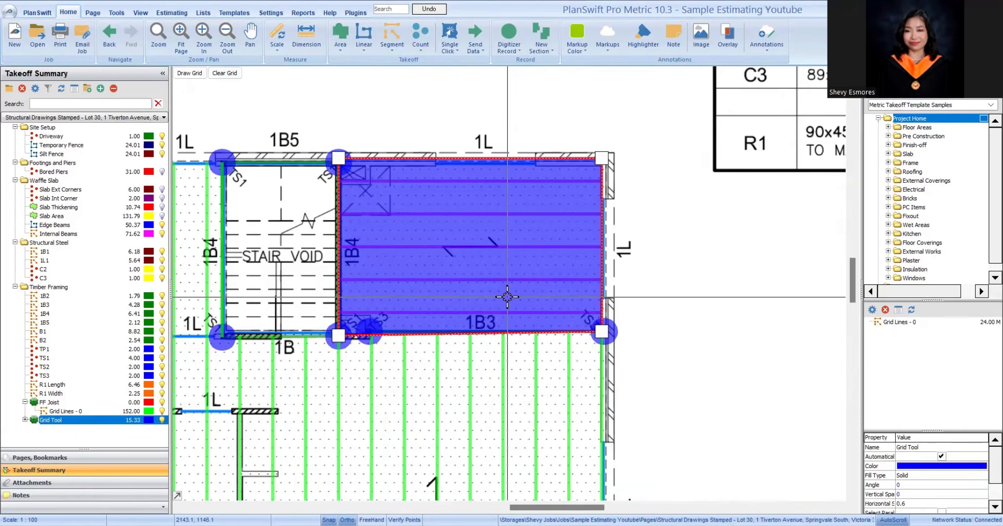
key("Delete")
scroll(508, 295, "down", 2)
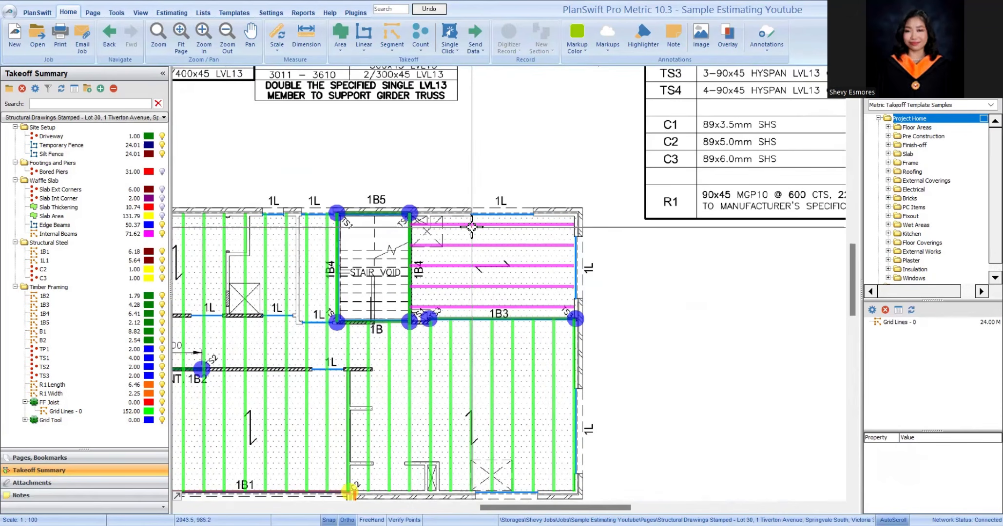
Step: Add a magenta grid line segment along the outer wall from the TS1 post at 1B5 to the building corner
left_click(466, 224)
key("r")
scroll(429, 230, "up", 2)
left_click(399, 226)
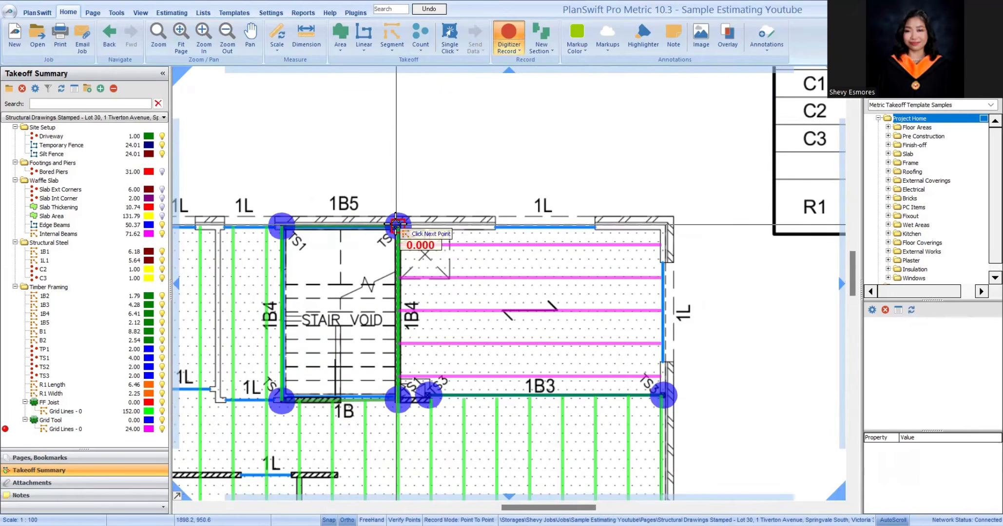
left_click(664, 269)
scroll(664, 269, "down", 2)
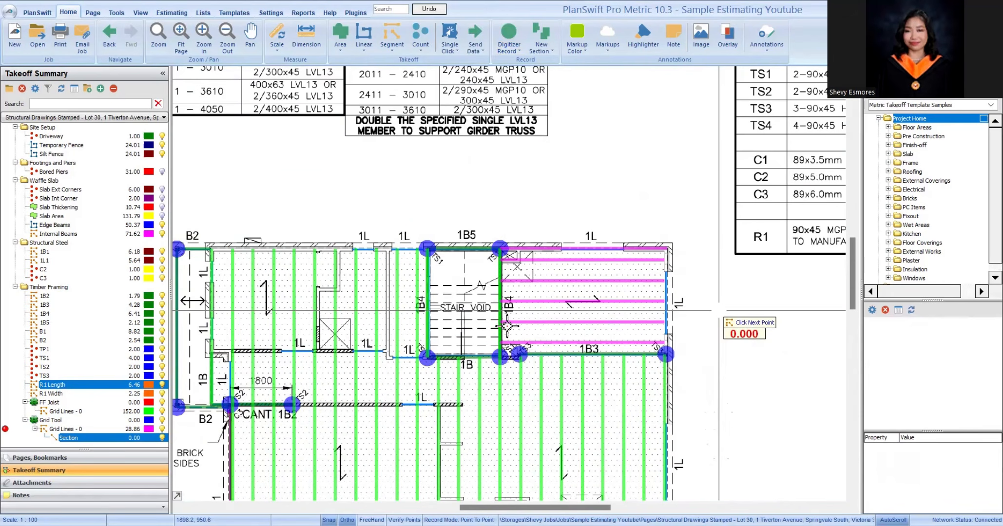
key("Escape")
scroll(509, 336, "down", 3)
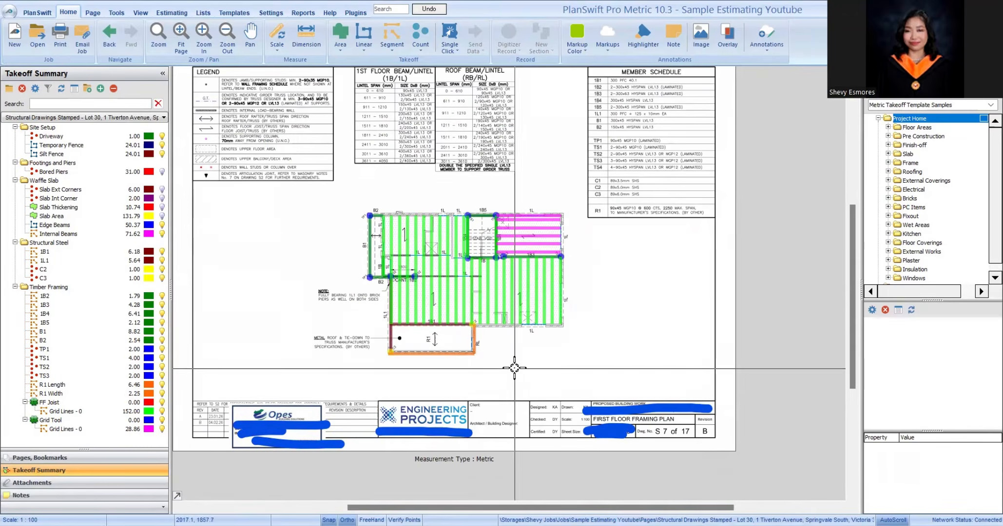
Step: Collapse the FF Joist and Grid Tool items in the takeoff summary to hide their grid line entries
left_click_drag(514, 308, 511, 366)
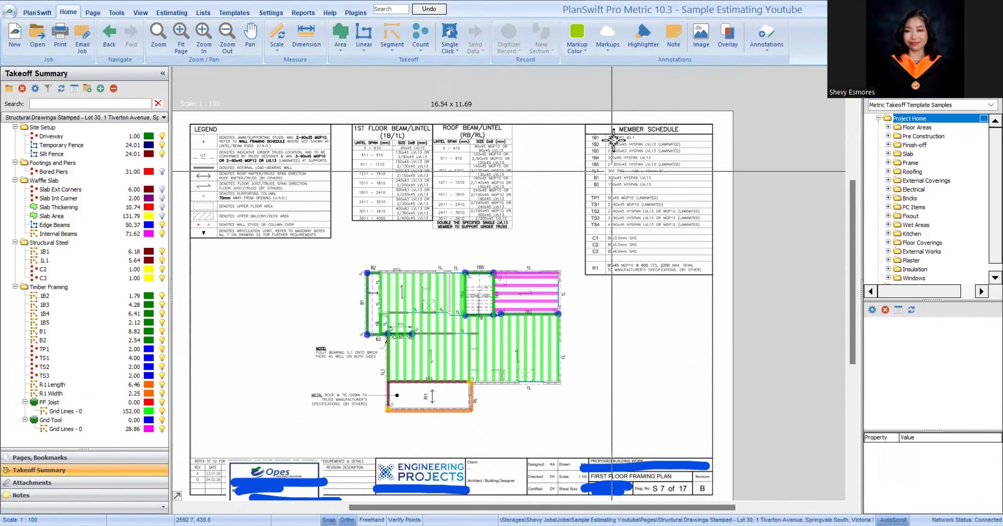
scroll(431, 222, "up", 3)
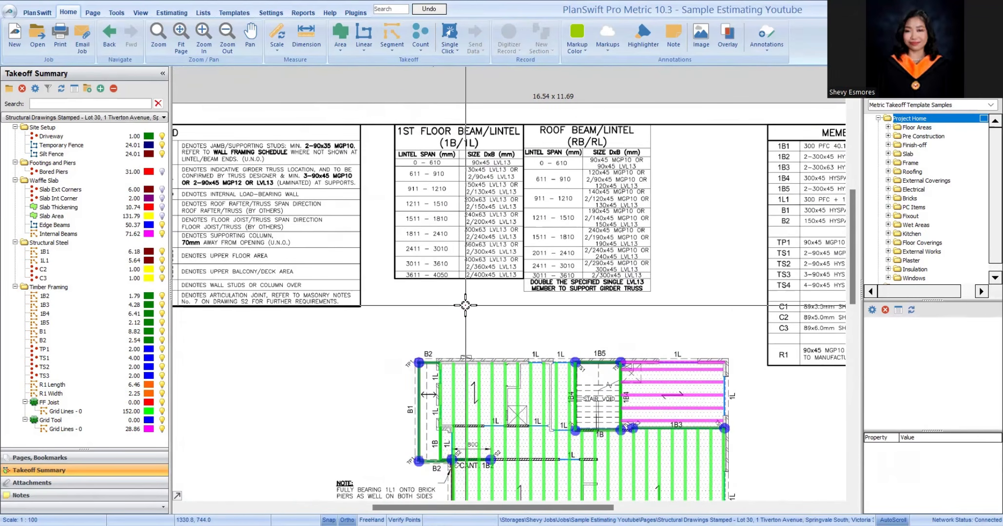
left_click_drag(465, 305, 492, 311)
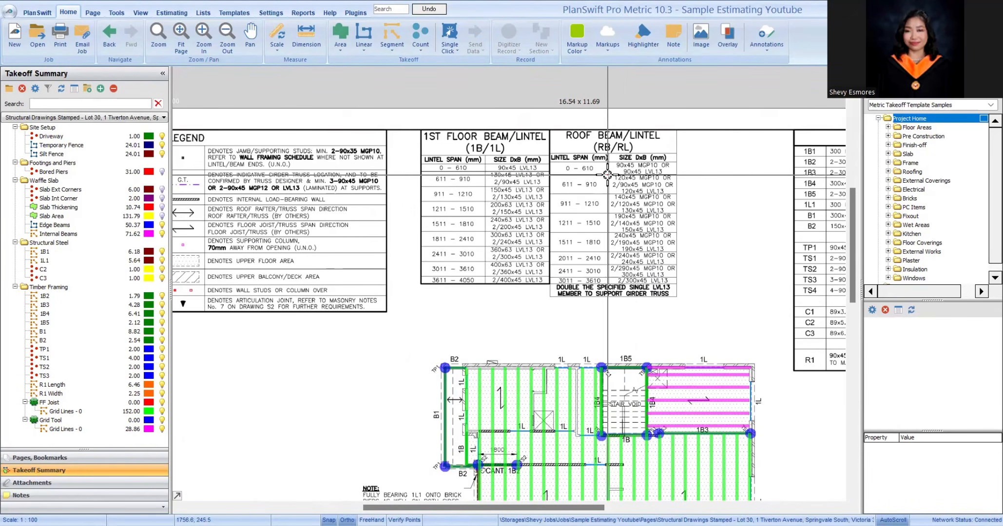
scroll(500, 223, "up", 2)
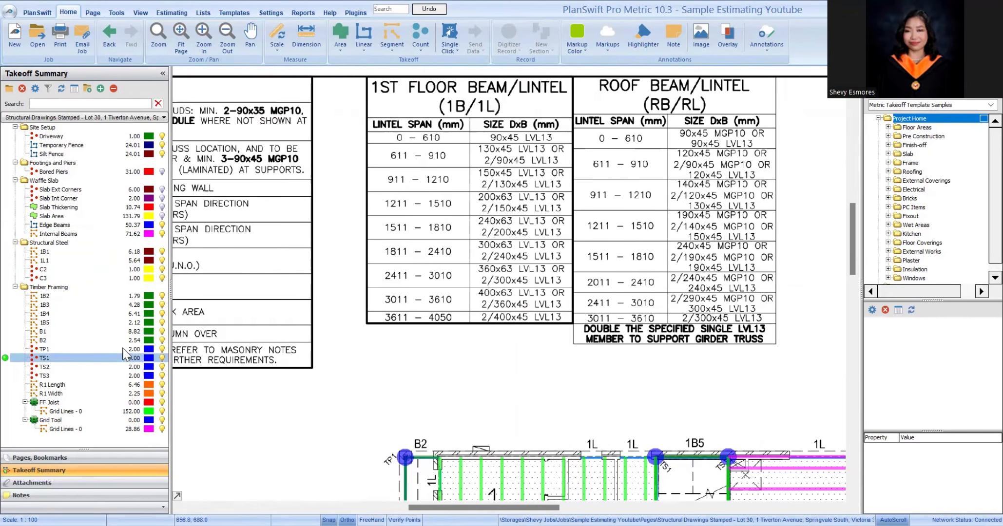
left_click(157, 413)
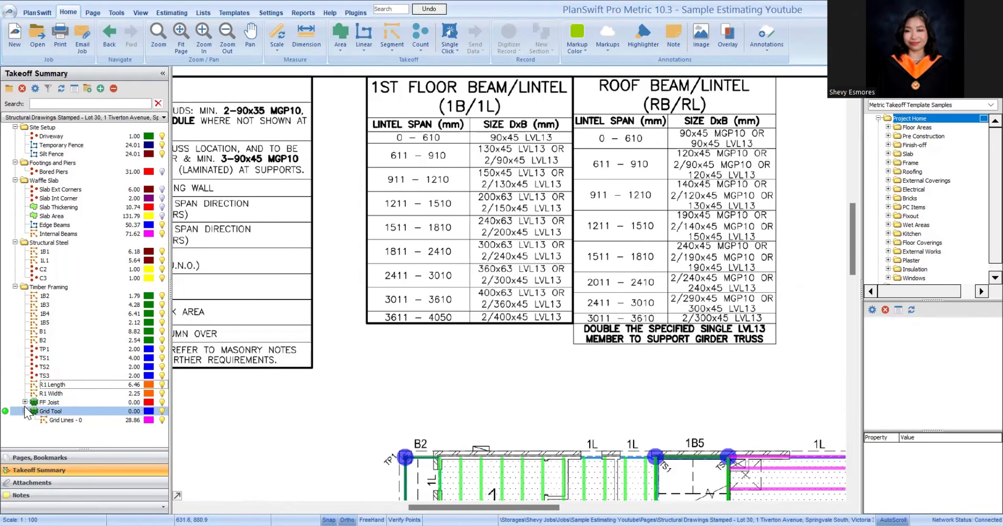
left_click(25, 411)
Step: Examine the 1st floor and roof beam/lintel size tables, the member schedule and the 1L lintels marked on the plan
scroll(536, 318, "down", 2)
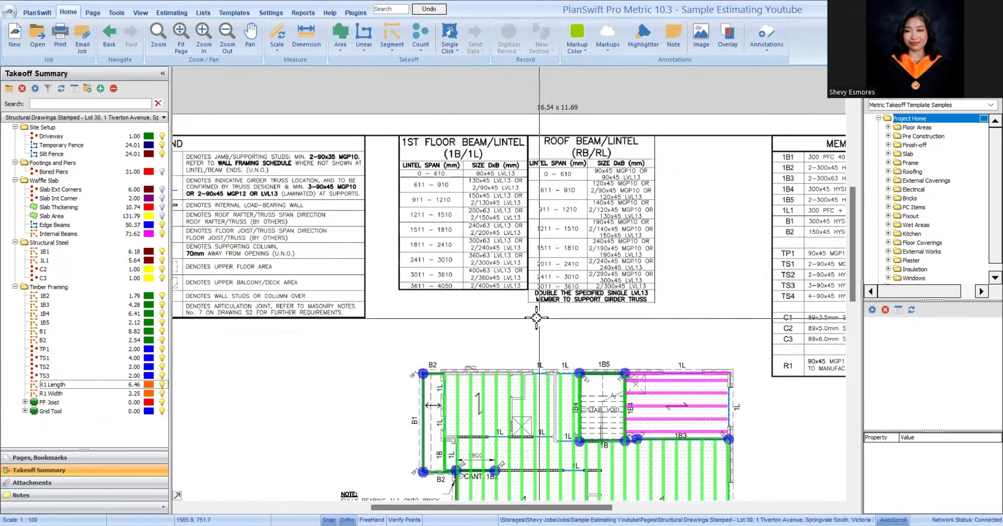
left_click_drag(536, 318, 506, 182)
left_click_drag(453, 210, 479, 304)
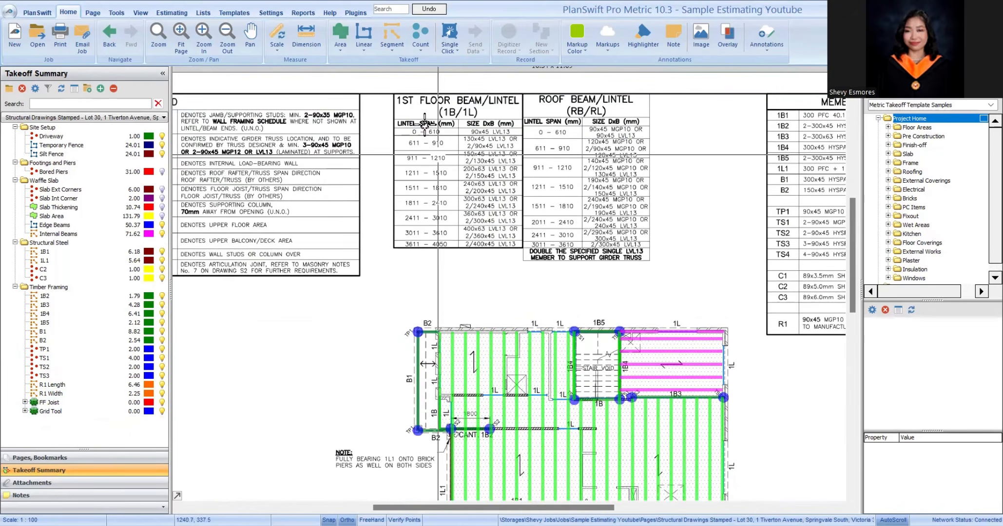
scroll(424, 125, "up", 3)
left_click_drag(435, 138, 435, 169)
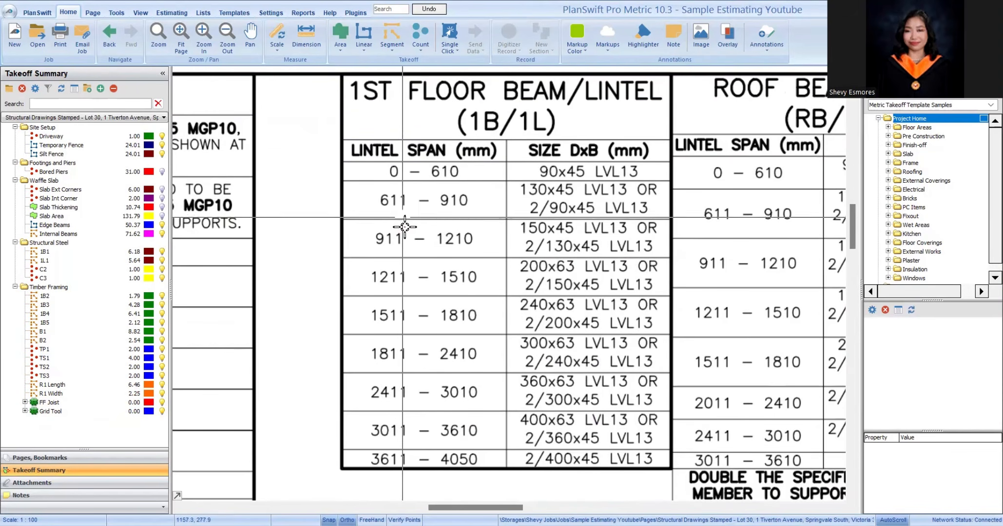
scroll(591, 198, "down", 5)
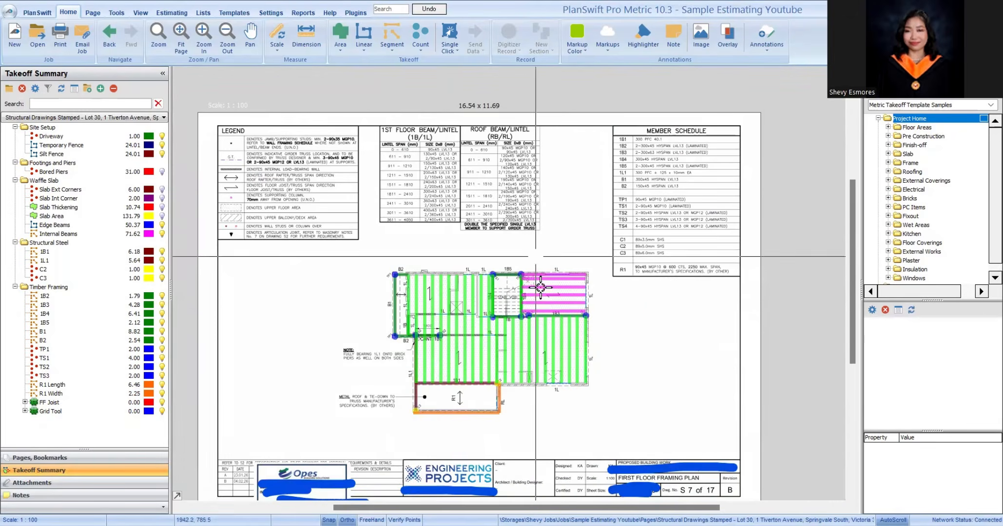
scroll(534, 284, "up", 6)
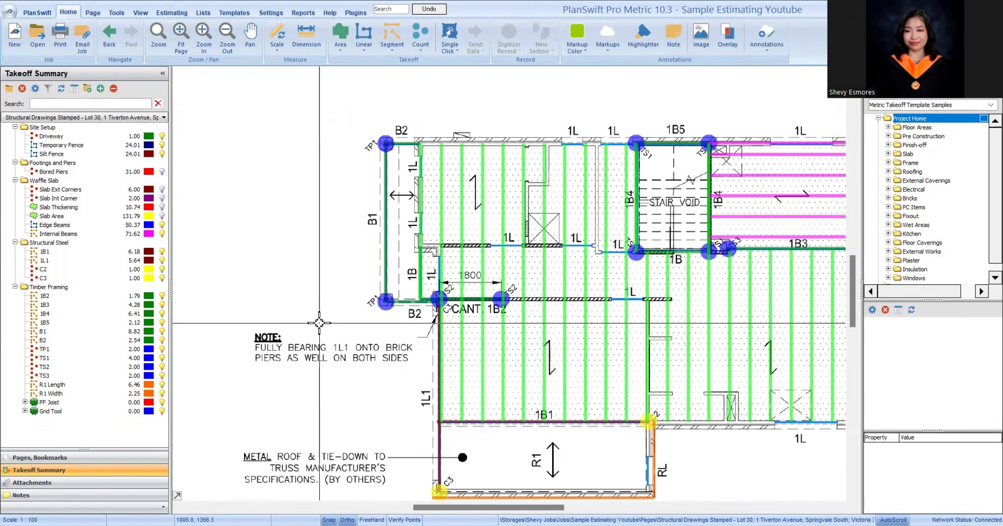
scroll(319, 323, "down", 5)
scroll(467, 251, "up", 7)
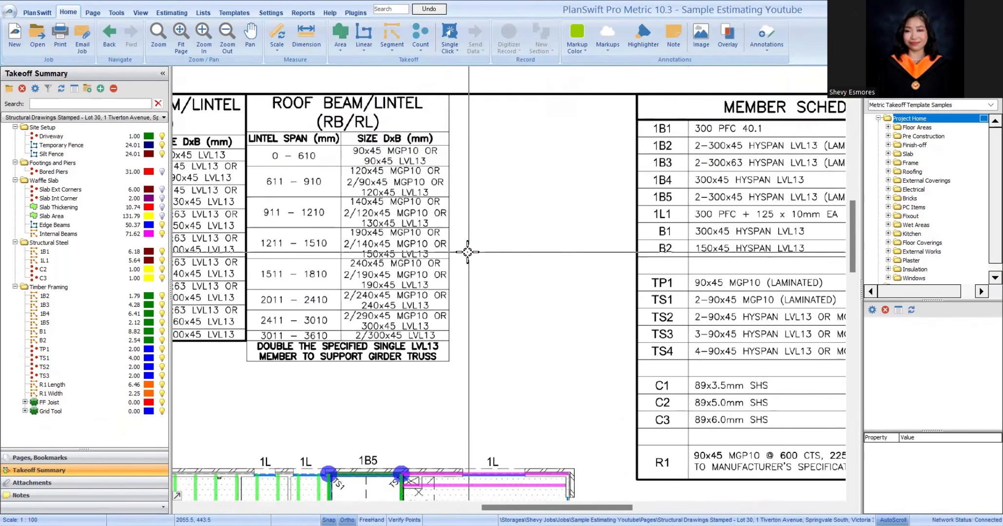
scroll(580, 234, "down", 2)
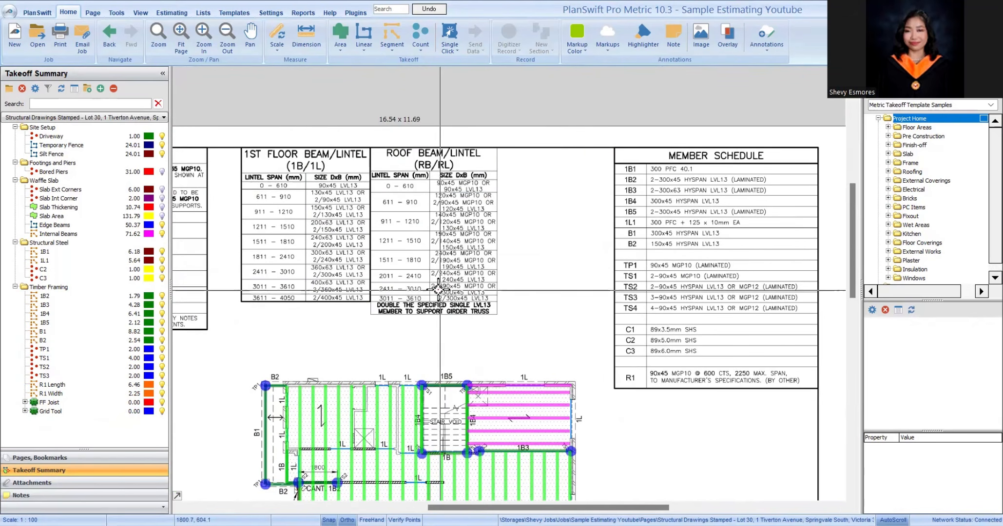
scroll(450, 380, "up", 6)
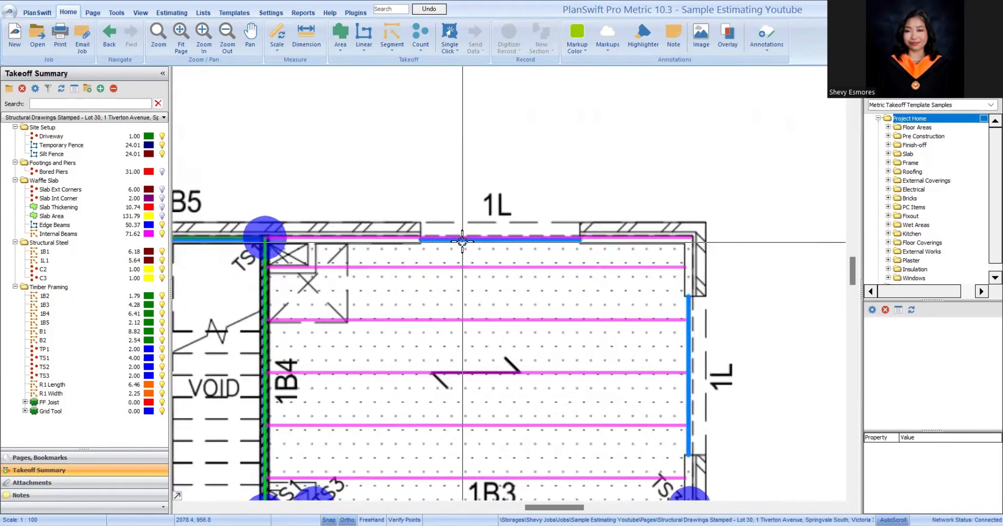
scroll(462, 242, "down", 7)
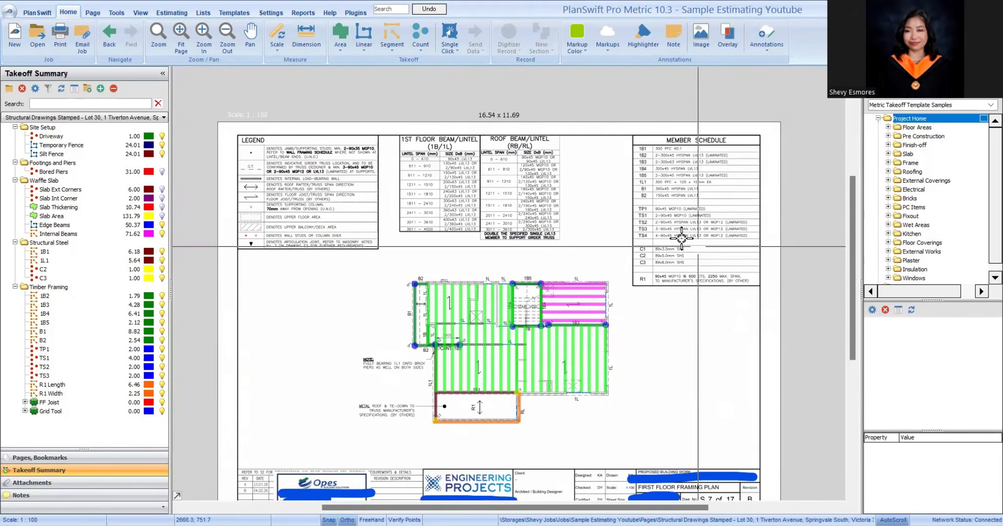
Step: Compare the beam/lintel size tables on the first floor framing plan with those on the roof framing plan, sheet S 8
scroll(368, 181, "up", 2)
scroll(535, 332, "down", 1)
mouse_move(698, 330)
left_mouse_down()
mouse_move(616, 352)
mouse_move(537, 346)
left_mouse_up()
scroll(537, 294, "up", 1)
left_click_drag(481, 274, 434, 259)
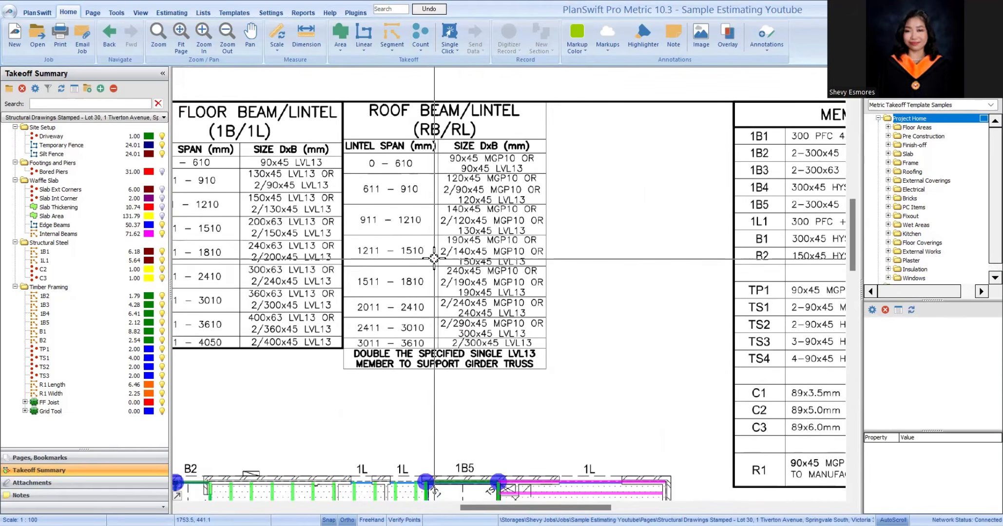
key("Page_Down")
scroll(453, 140, "up", 2)
left_click_drag(630, 137, 468, 274)
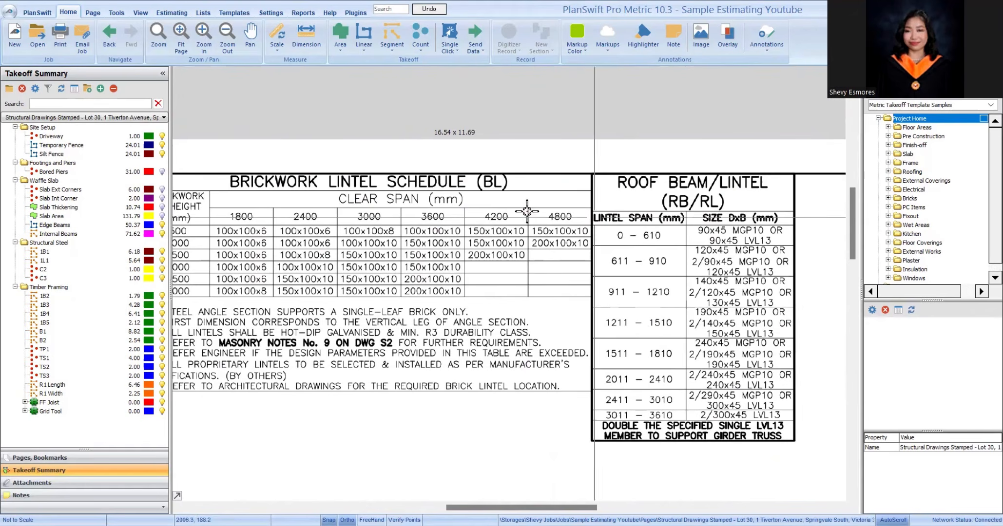
scroll(527, 211, "down", 3)
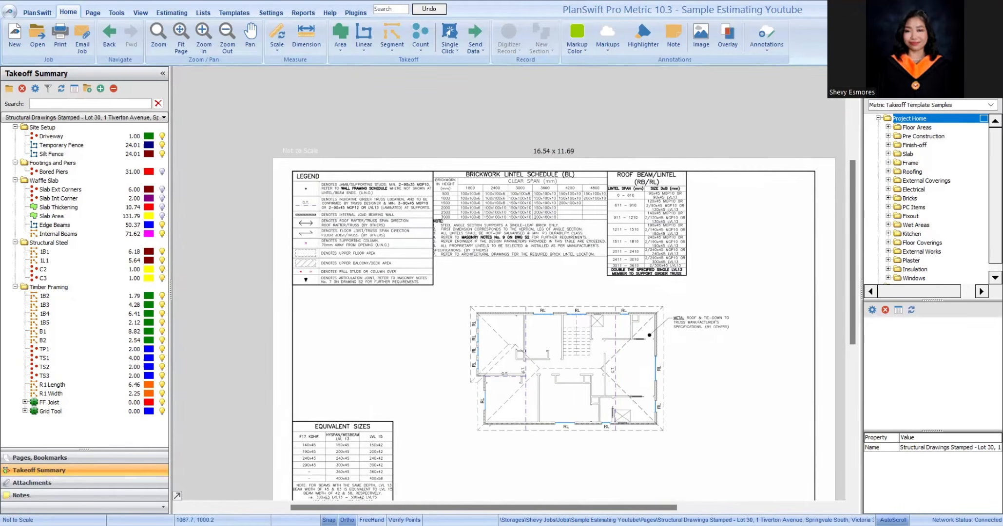
left_click_drag(558, 441, 557, 392)
scroll(557, 392, "up", 2)
scroll(499, 346, "down", 2)
key("Page_Down")
key("Page_Up")
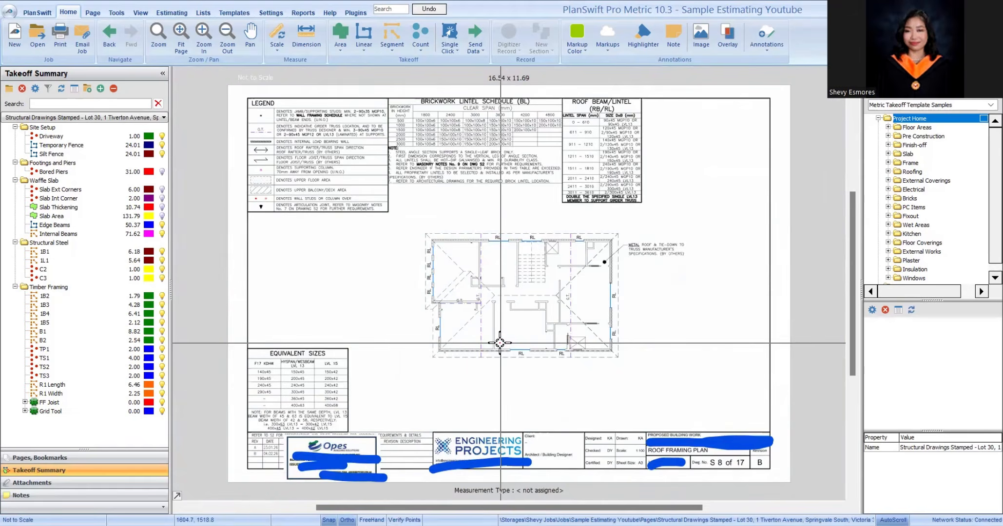
key("Page_Up")
scroll(516, 239, "up", 2)
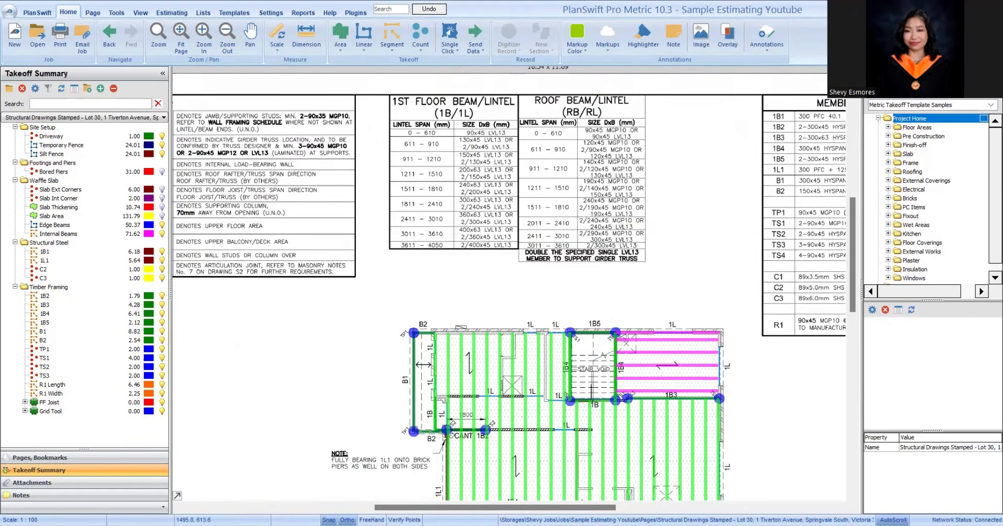
scroll(410, 190, "up", 3)
scroll(475, 271, "down", 4)
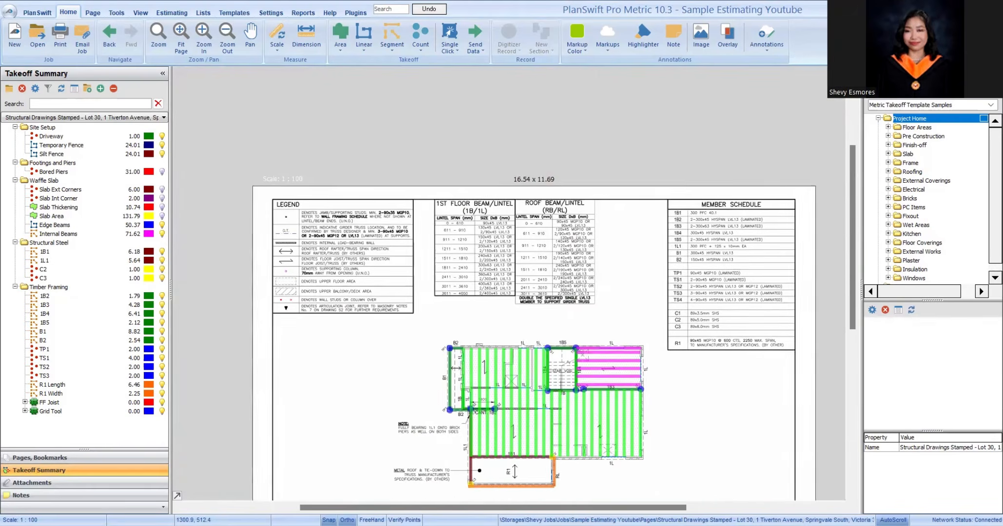
Step: Hide the 1B2, 1B3, 1B4, 1B5, B1 and B2 timber beam takeoffs on the first floor framing plan
scroll(544, 397, "up", 3)
left_click(163, 297)
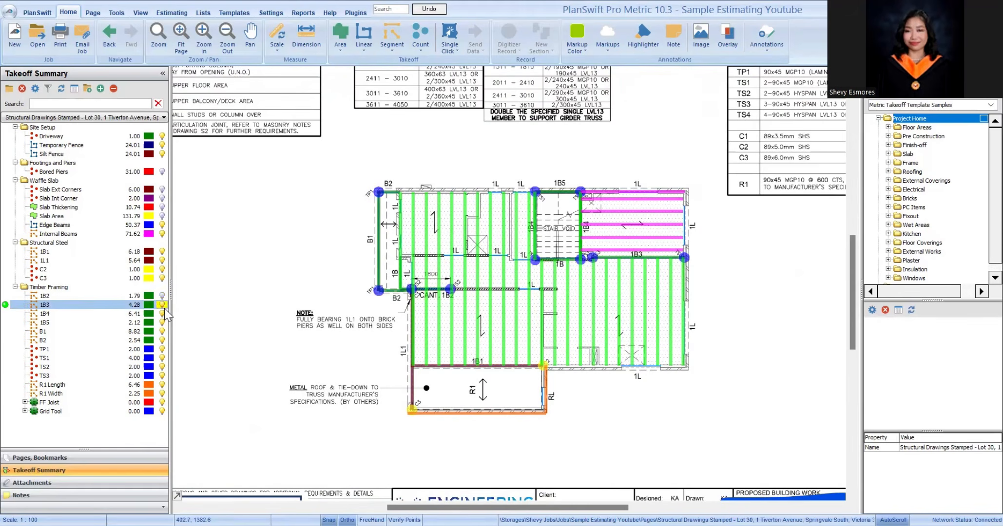
left_click(163, 306)
left_click(162, 322)
left_click(163, 331)
left_click(163, 340)
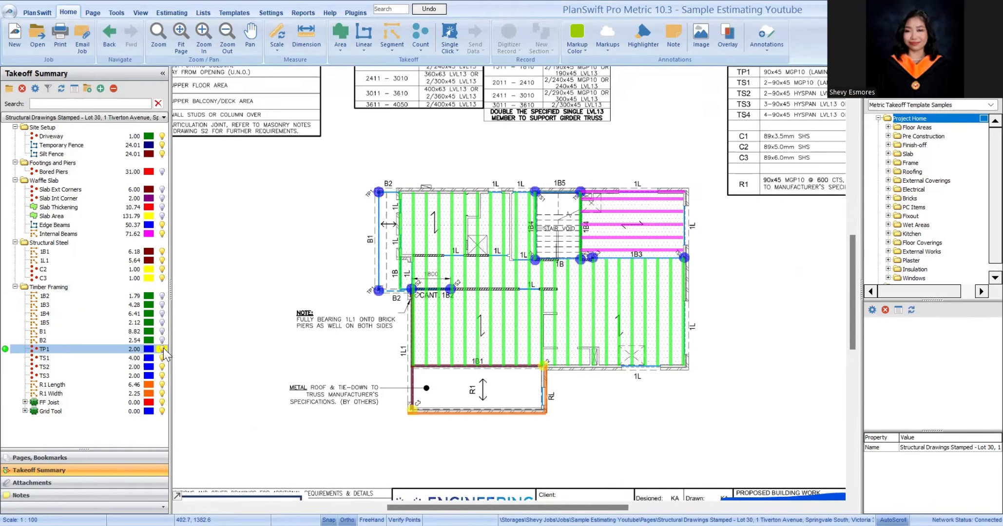
Step: Hide the post, stud, R1, FF Joist, Grid Tool and structural steel takeoffs so only the bare plan shows
left_click(162, 349)
left_click(163, 358)
left_click(163, 366)
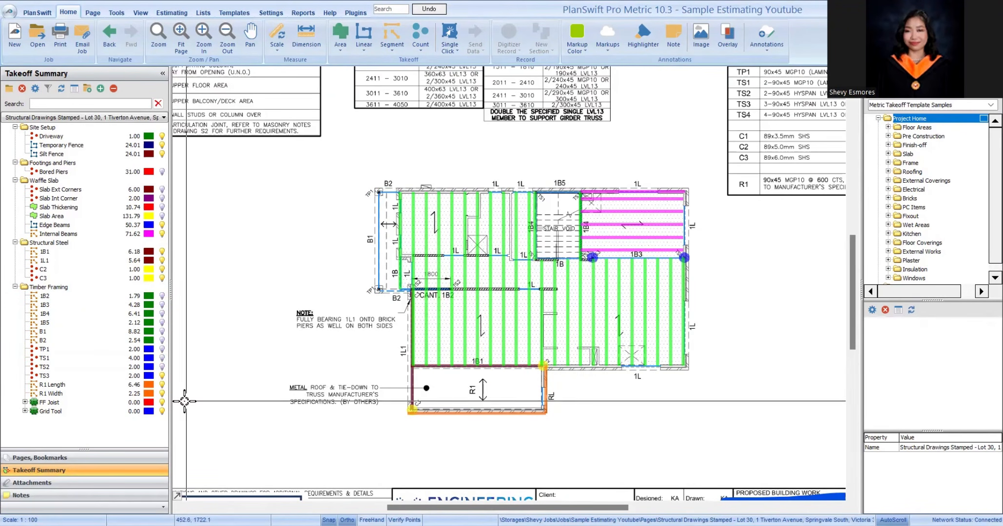
left_click(162, 402)
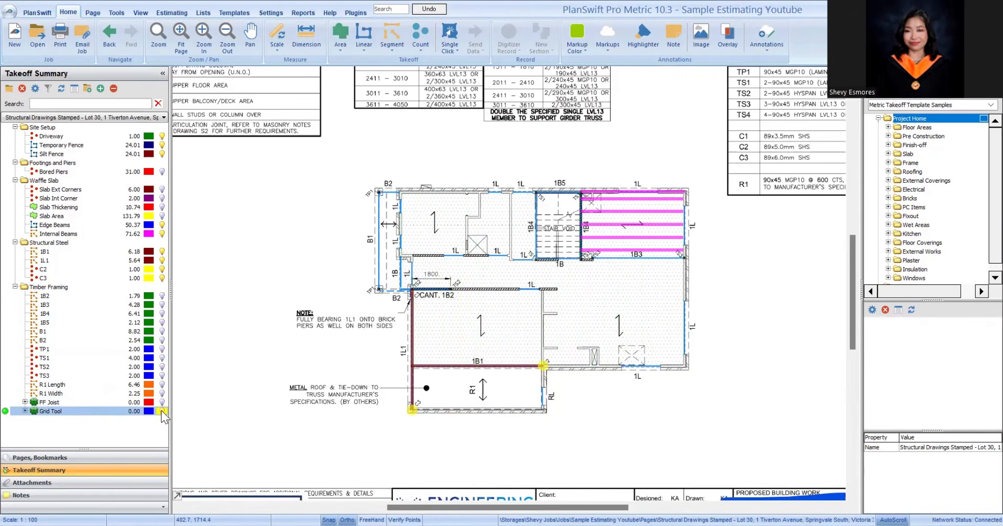
left_click(162, 261)
left_click(163, 252)
Step: Check the 1st floor beam/lintel spans and measure the 1L openings in the outer wall beside 1B5
scroll(475, 287, "up", 3)
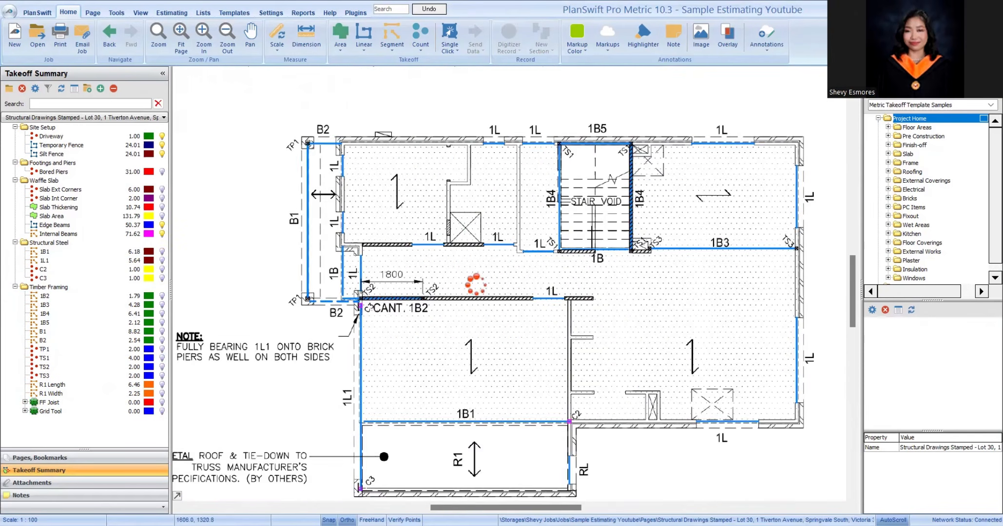
left_click_drag(319, 297, 328, 395)
scroll(399, 222, "down", 2)
scroll(360, 104, "up", 2)
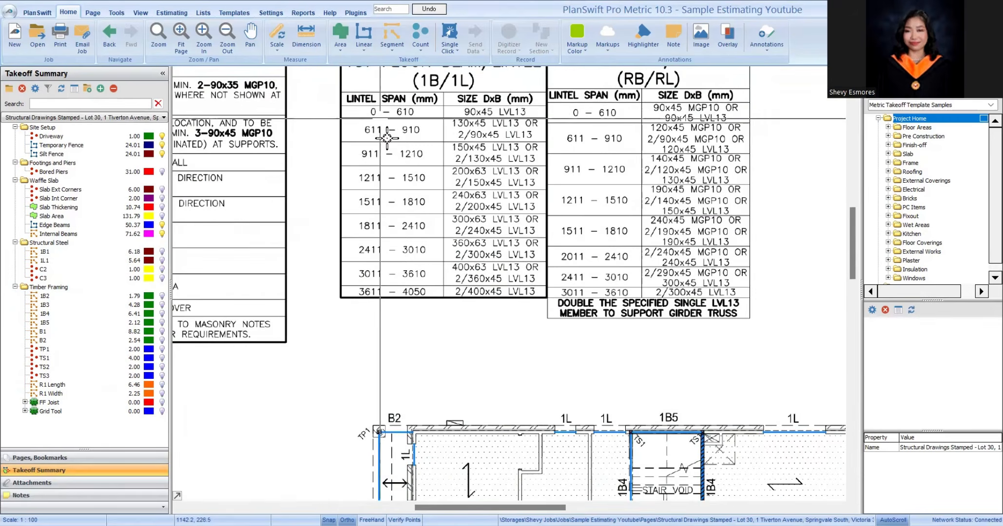
scroll(361, 155, "down", 2)
left_click(297, 42)
scroll(437, 264, "up", 5)
left_click(524, 247)
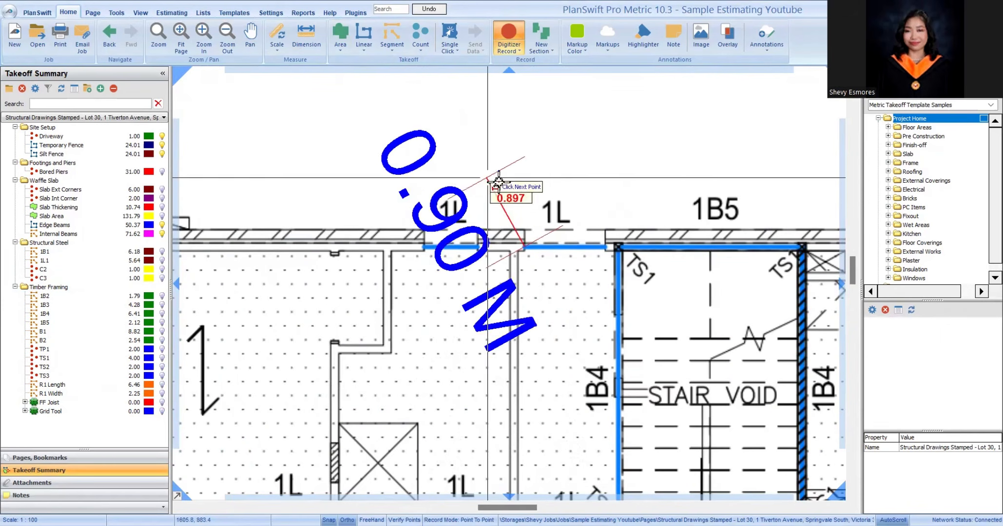
scroll(560, 254, "down", 3)
scroll(552, 260, "up", 1)
scroll(552, 260, "down", 1)
scroll(464, 227, "up", 2)
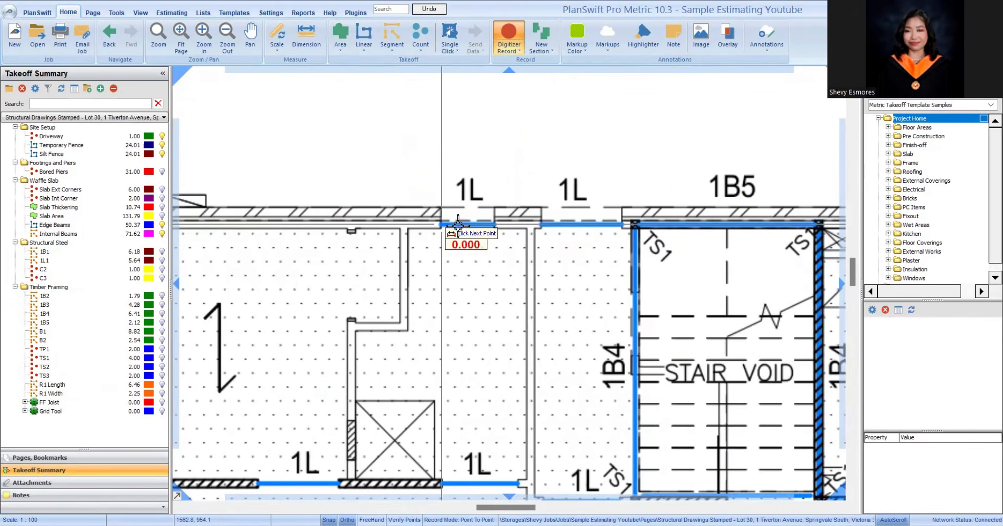
scroll(535, 214, "down", 4)
key("Escape")
Step: Measure the 1L openings in the wall alongside beam B1
scroll(431, 227, "up", 6)
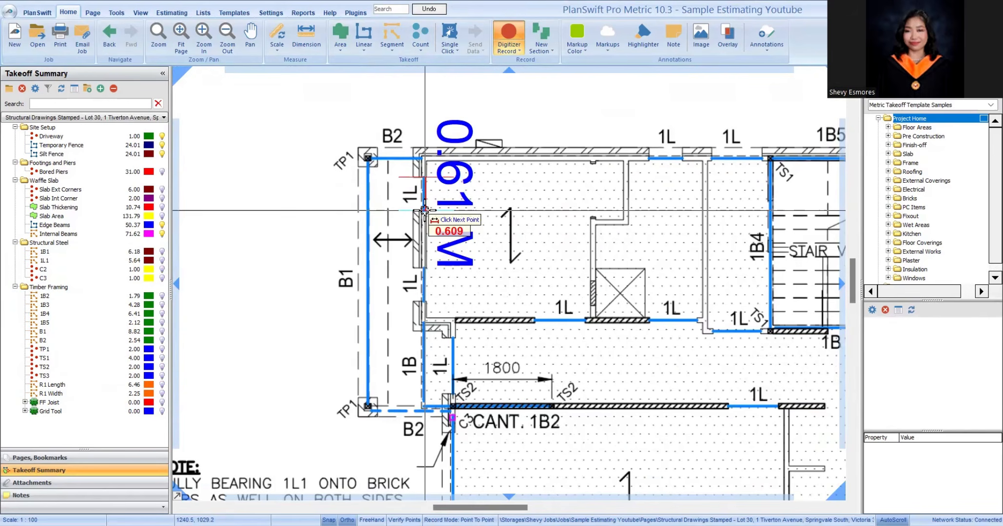
scroll(444, 173, "down", 2)
left_click(449, 179)
scroll(446, 320, "up", 2)
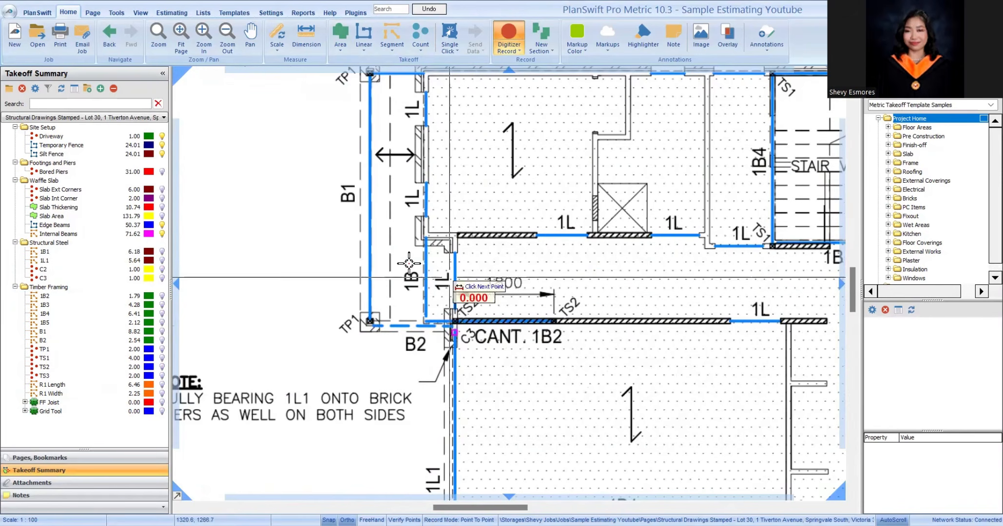
Step: Measure the RL opening beside the R1 roof and check its span against the roof beam/lintel table
scroll(409, 263, "down", 2)
scroll(735, 260, "up", 2)
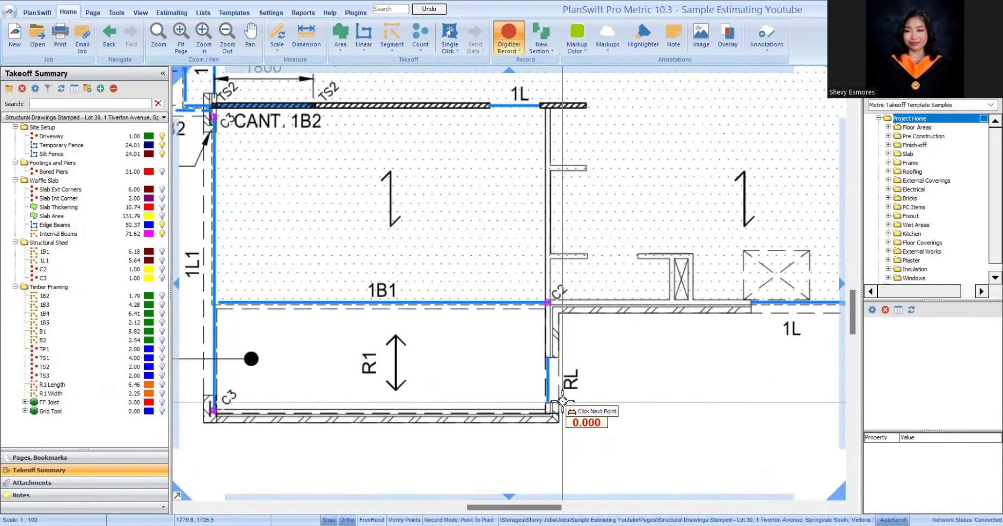
scroll(561, 402, "up", 1)
scroll(524, 348, "down", 3)
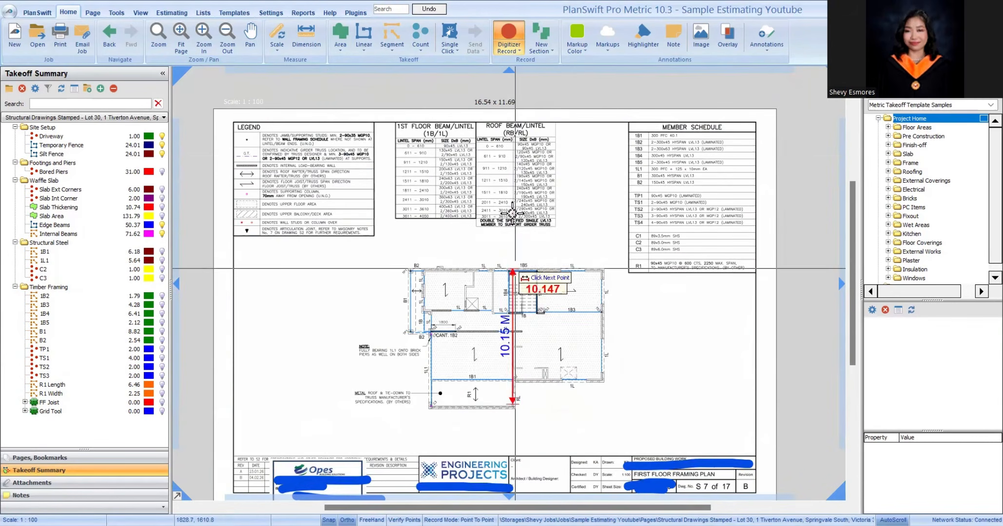
scroll(512, 212, "up", 2)
scroll(587, 170, "up", 2)
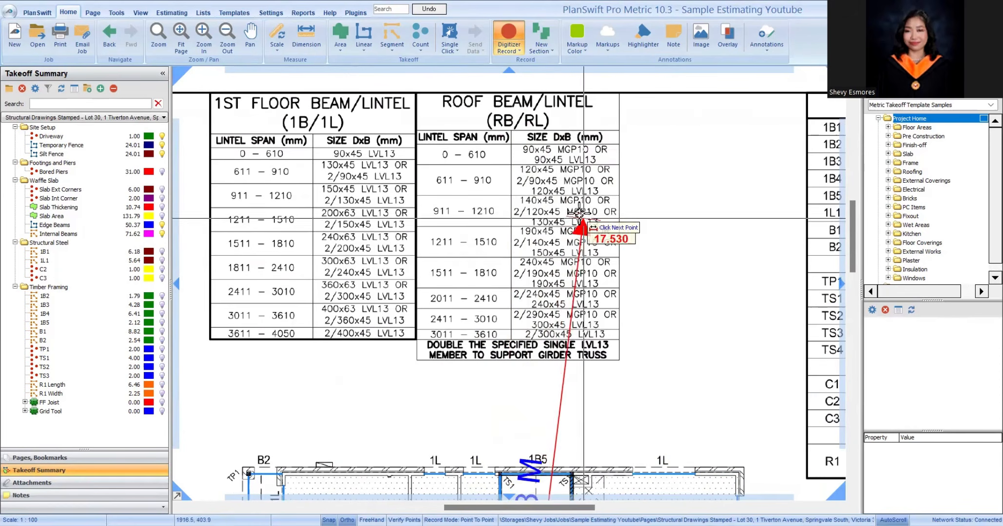
scroll(569, 204, "down", 3)
left_click(521, 370)
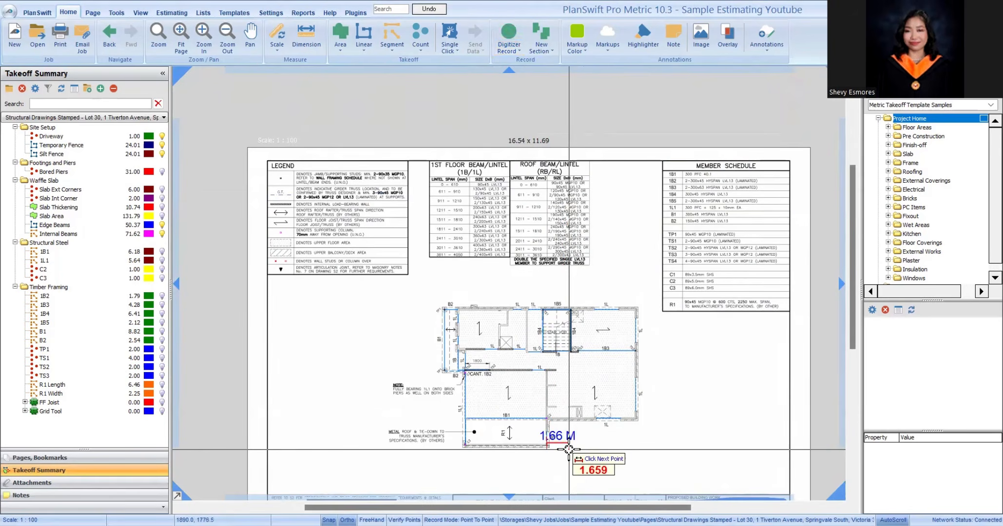
scroll(457, 165, "up", 3)
scroll(444, 161, "down", 3)
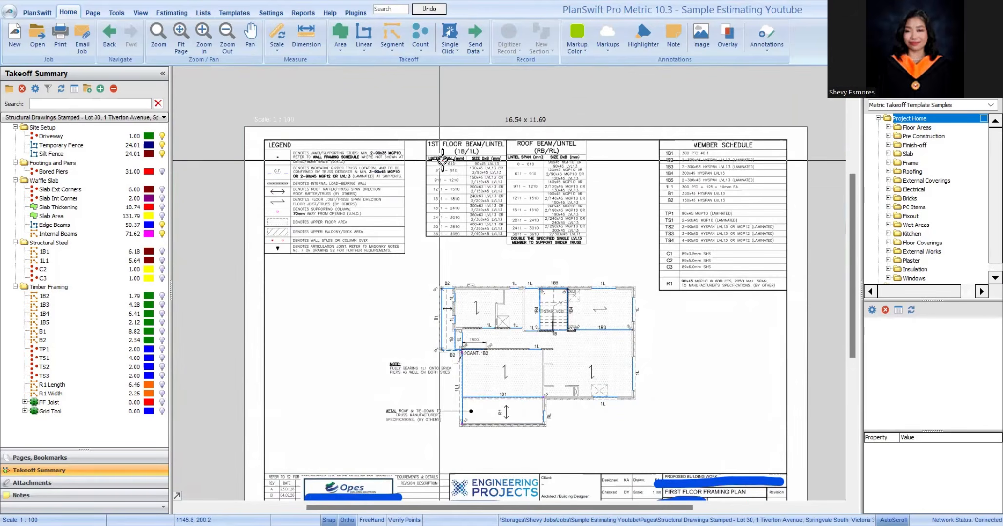
Step: Create a segment takeoff item named 610 mm Lintel in the Timber Framing folder, based on the 0 – 610 span row
scroll(493, 160, "up", 2)
scroll(523, 142, "up", 3)
scroll(487, 161, "down", 2)
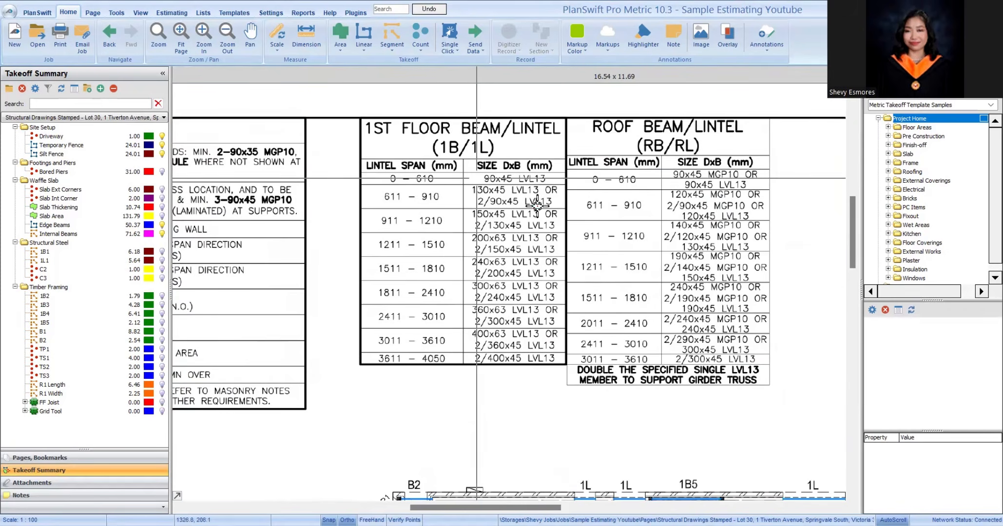
scroll(564, 190, "up", 2)
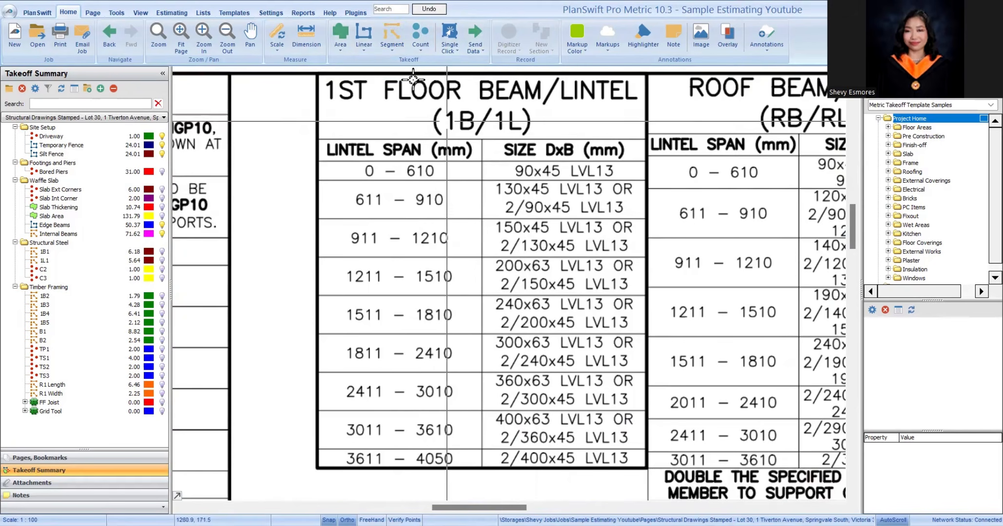
left_click(390, 33)
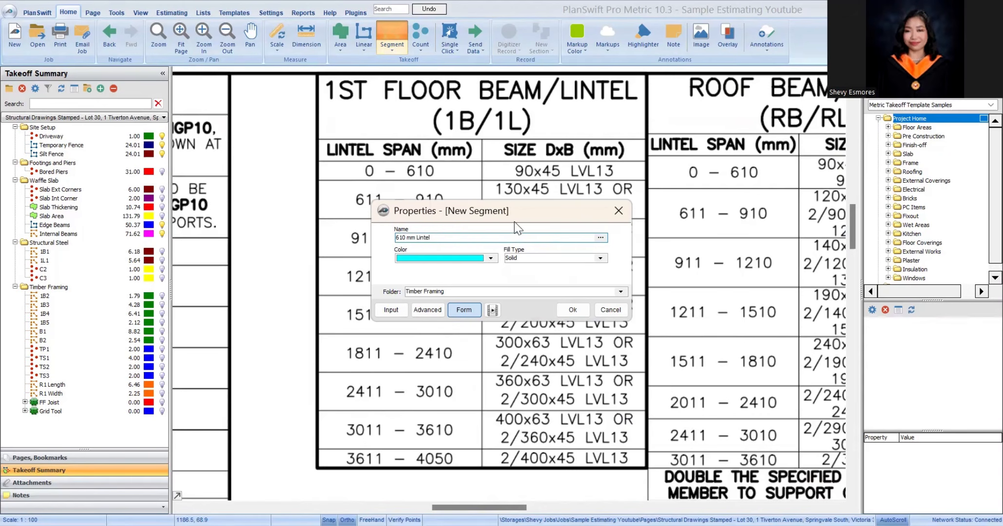
left_click(572, 311)
Step: Trace the narrower 1L opening near 1B5 as a 610 mm Lintel about 0.60 m long and color the item purple
scroll(530, 217, "down", 3)
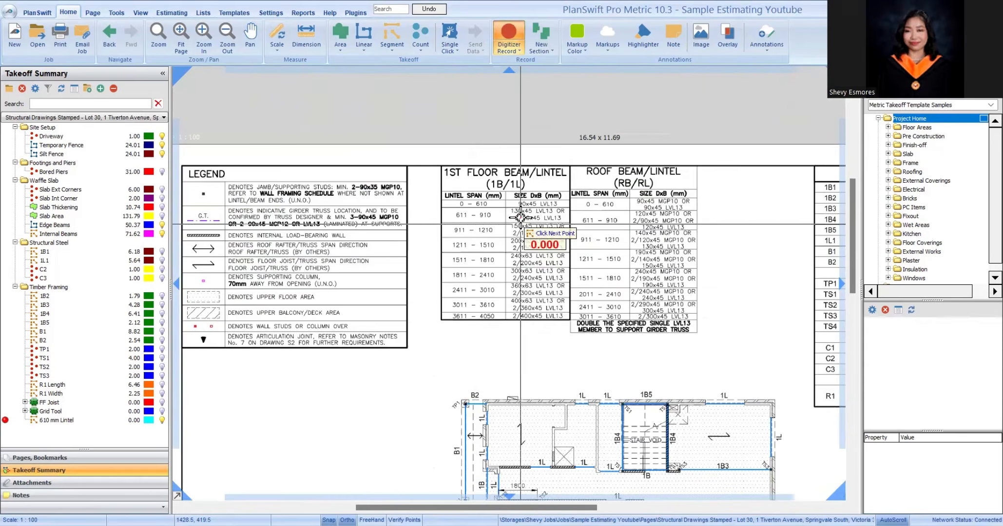
scroll(530, 216, "up", 5)
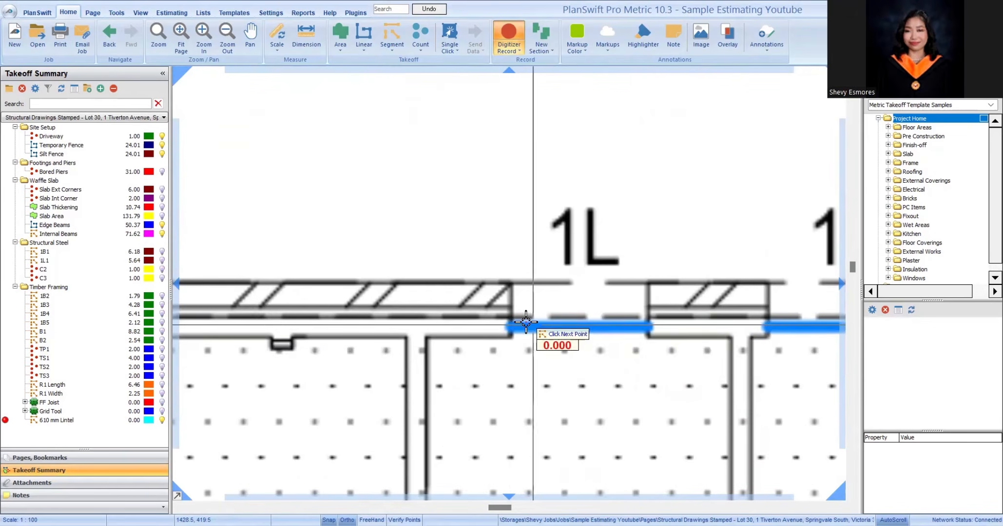
double_click(645, 320)
scroll(633, 320, "down", 2)
left_click(145, 420)
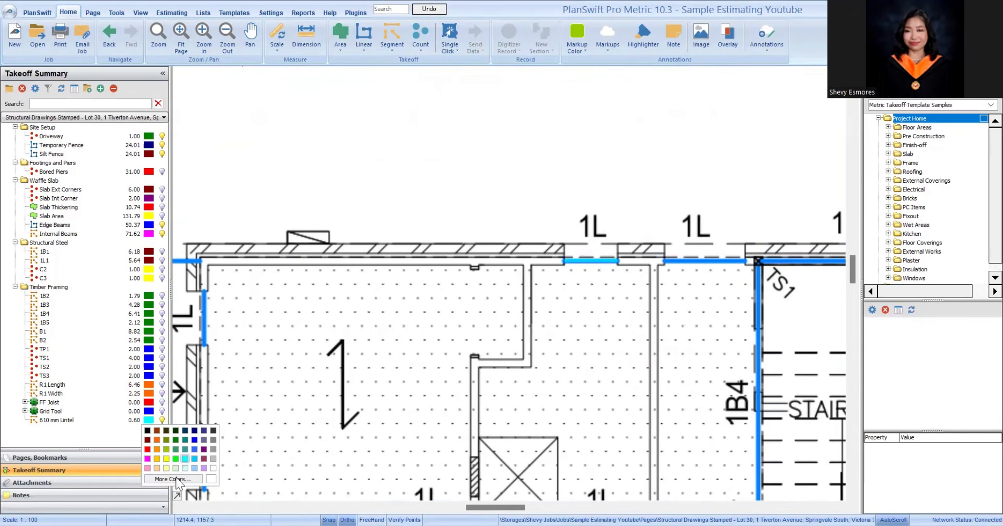
left_click(204, 449)
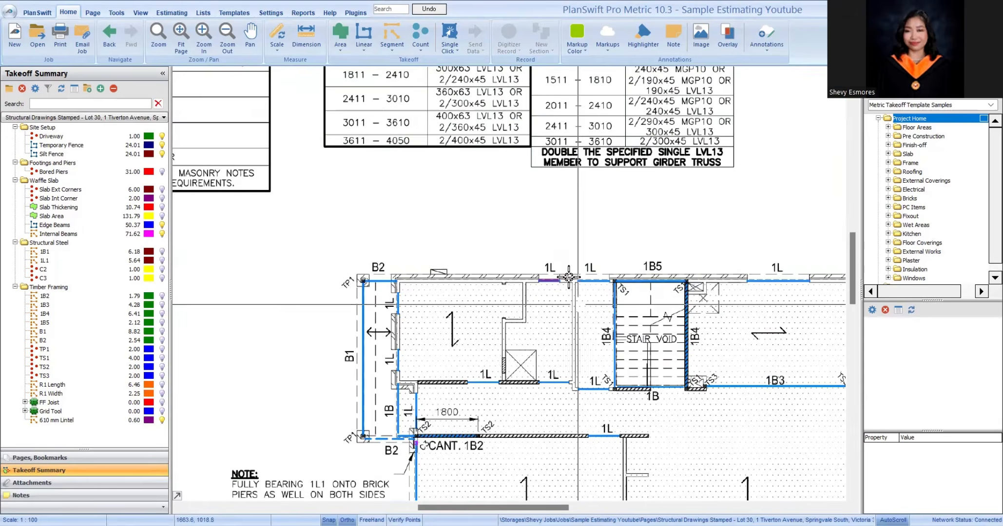
Step: Resume the 610 mm Lintel item and trace the two 1L openings in the wall facing B1, each about 0.6 m long
scroll(565, 262, "down", 3)
scroll(565, 262, "up", 6)
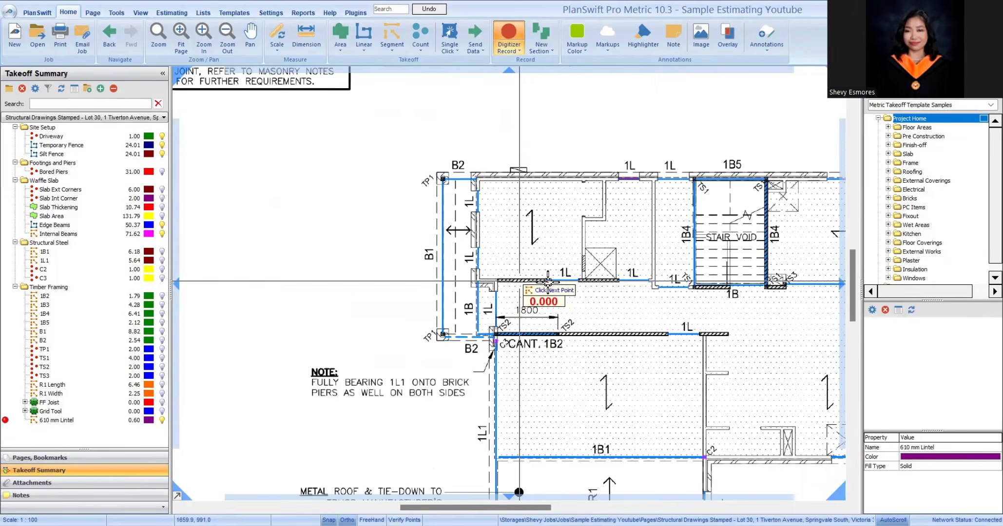
left_click(414, 229)
left_click(422, 314)
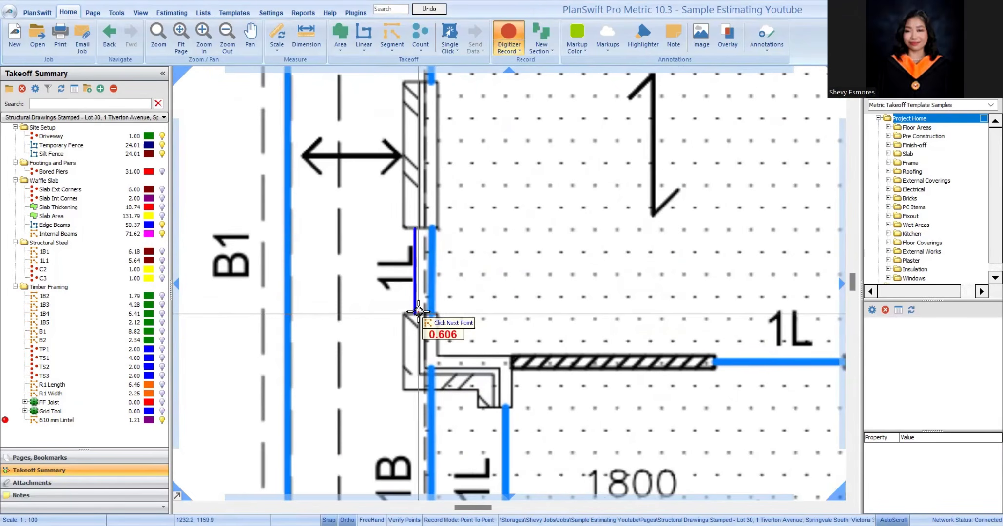
scroll(476, 330, "down", 3)
scroll(477, 197, "up", 4)
left_click(439, 192)
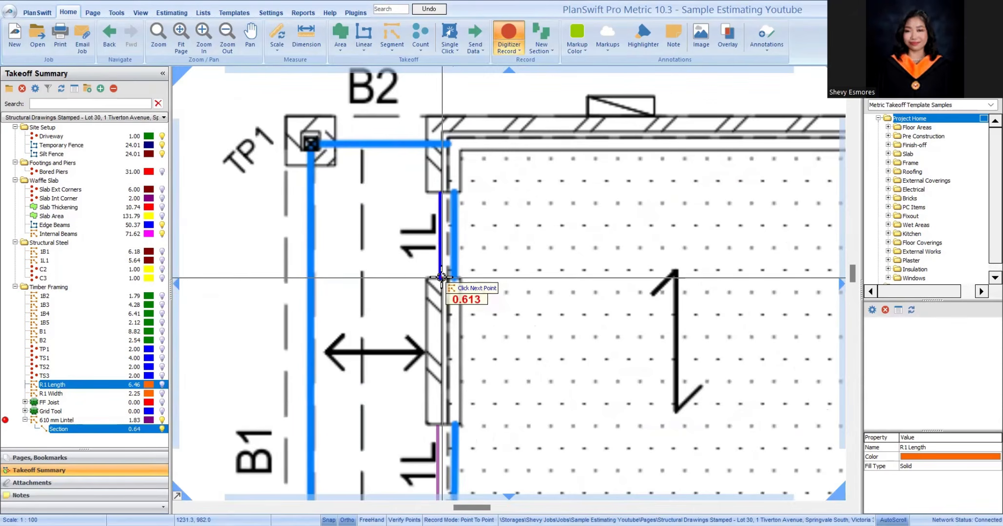
left_click(441, 322)
Step: Check the span ranges in the 1st floor beam/lintel table against the remaining 1L openings on the plan
scroll(441, 322, "down", 3)
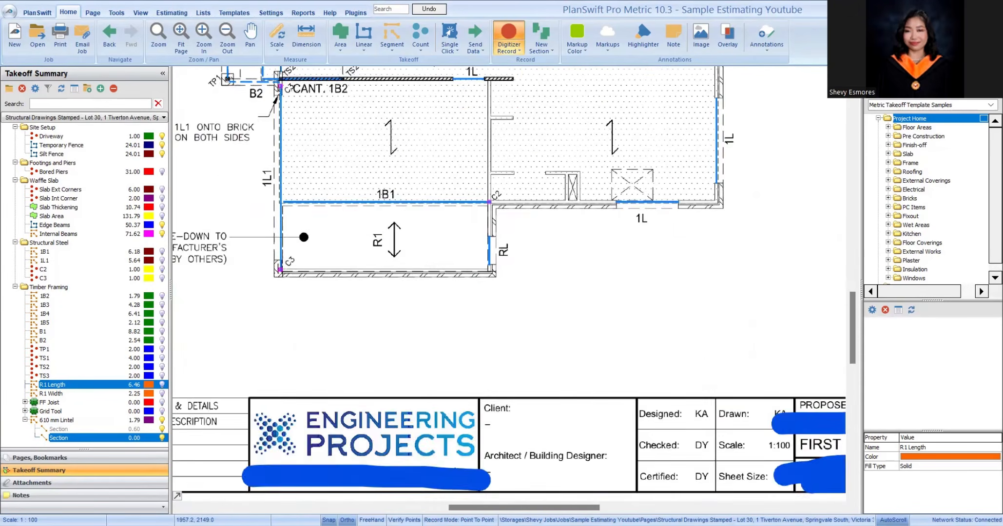
scroll(402, 142, "down", 4)
scroll(402, 142, "up", 6)
scroll(384, 151, "up", 3)
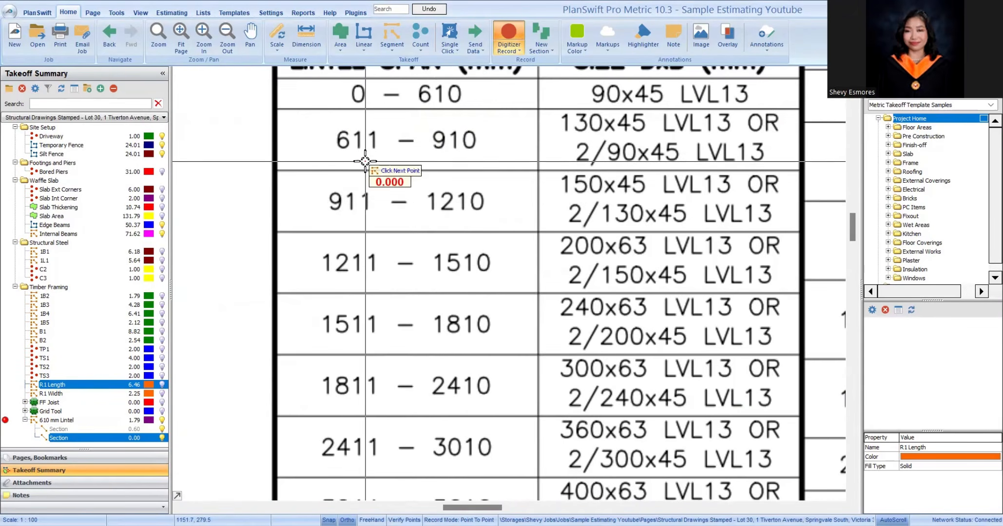
scroll(463, 196, "down", 3)
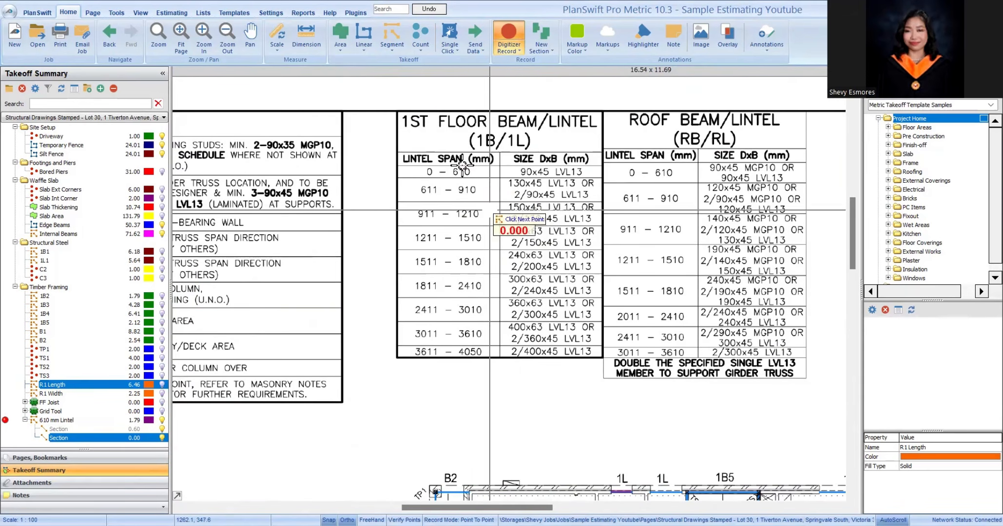
scroll(465, 273, "down", 3)
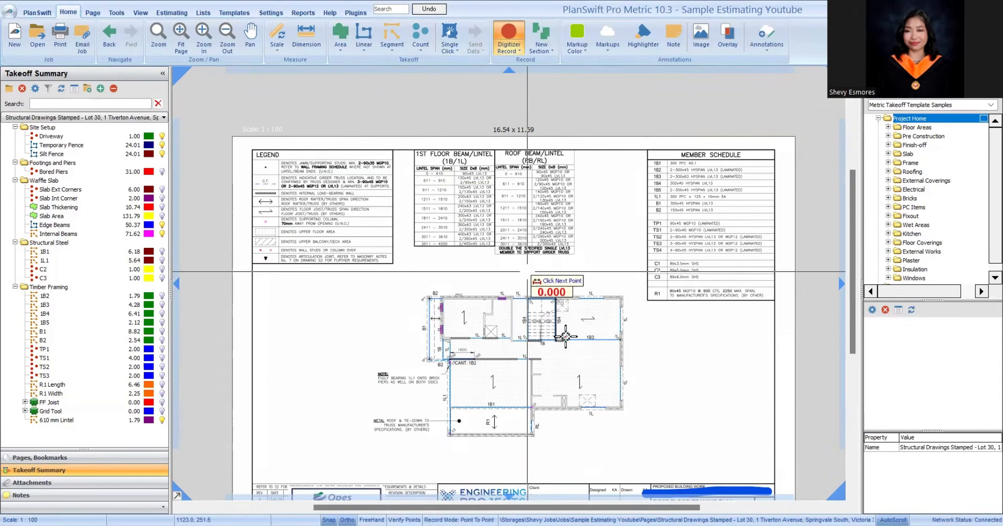
Step: Measure the width of the wider 1L opening beside 1B5
scroll(472, 291, "up", 5)
left_click(471, 292)
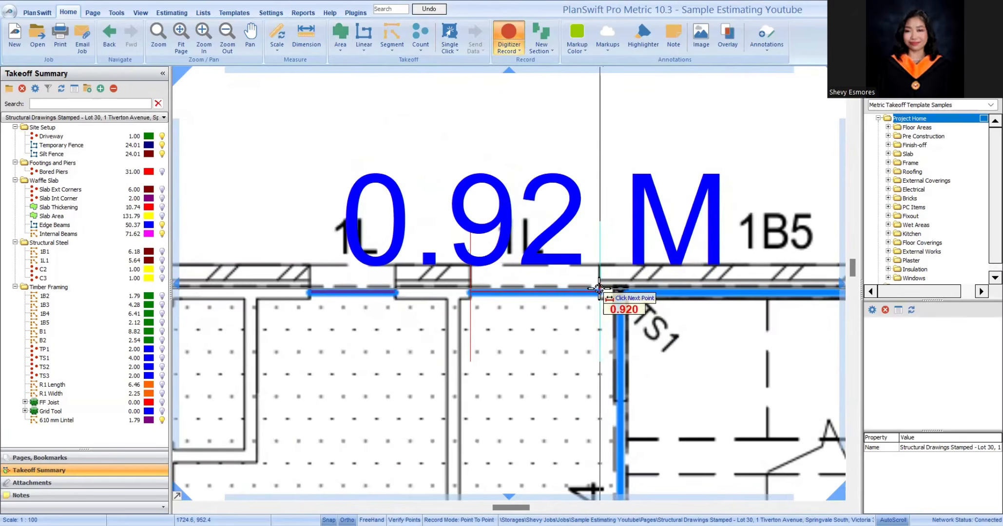
left_click(597, 291)
scroll(596, 291, "down", 5)
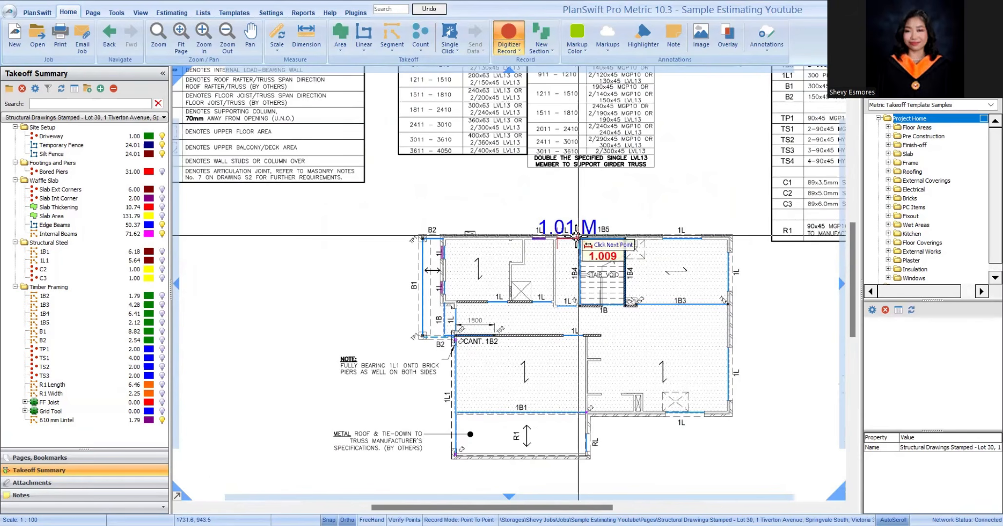
Step: Measure the widths of the remaining 1L openings in the internal walls near the stair void and the 1B2 beam
scroll(480, 372, "up", 4)
scroll(480, 372, "up", 4)
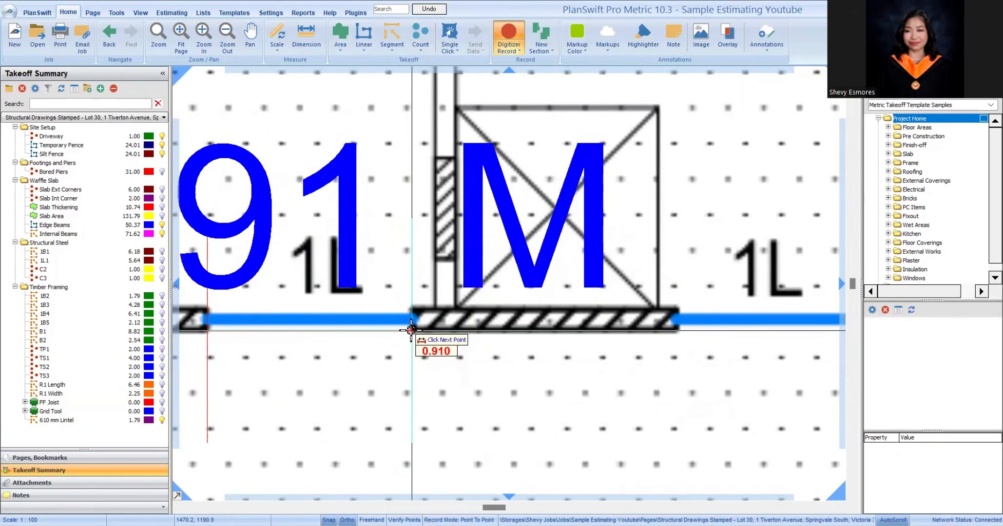
scroll(609, 348, "down", 4)
scroll(485, 296, "down", 4)
scroll(520, 320, "up", 4)
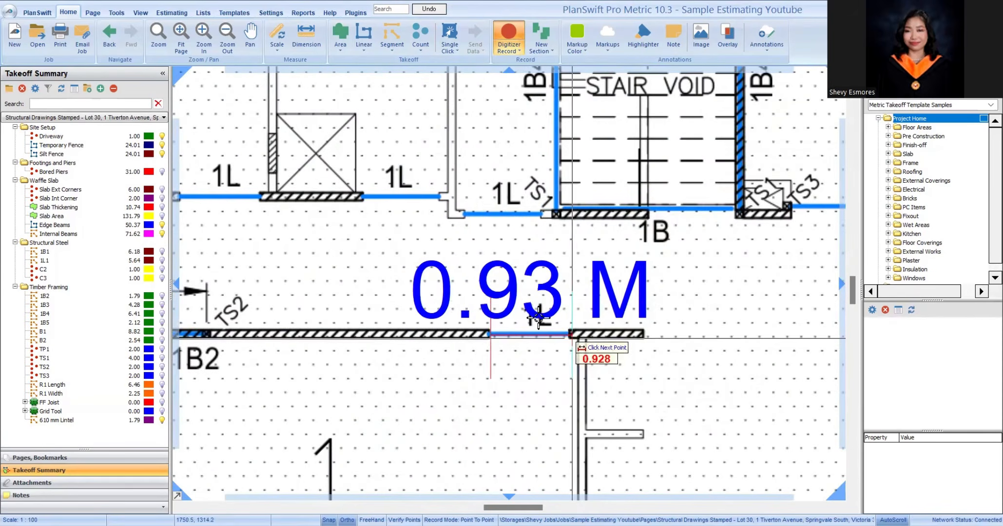
scroll(488, 380, "down", 4)
scroll(372, 309, "up", 5)
scroll(372, 309, "down", 6)
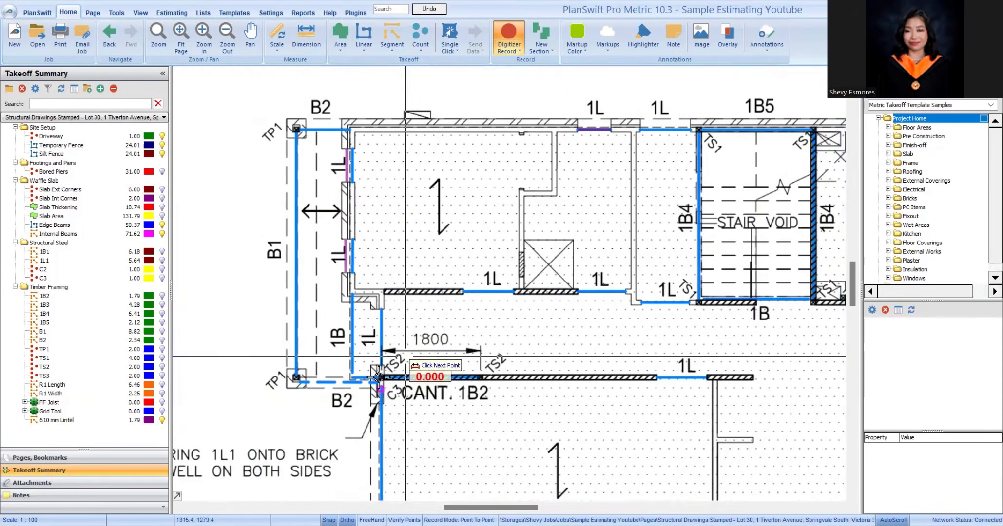
scroll(593, 399, "up", 3)
Step: Create purple segment items named 910 mm Lintel and 1210 mm in Timber Framing, and trace the matching 1L openings
left_click(392, 36)
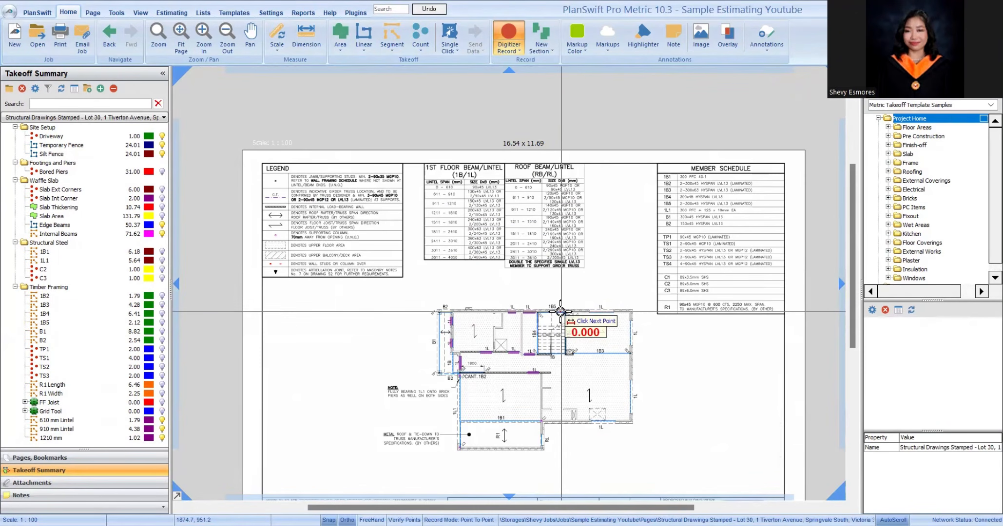
key("Escape")
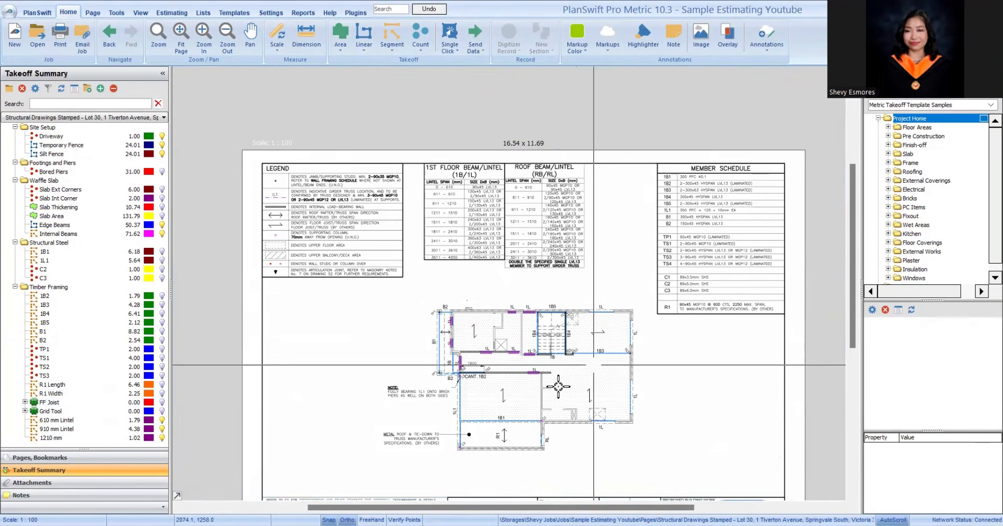
Step: Create a magenta segment item named RL1 in the Timber Framing folder for the RL opening beside the R1 roof
scroll(375, 204, "up", 2)
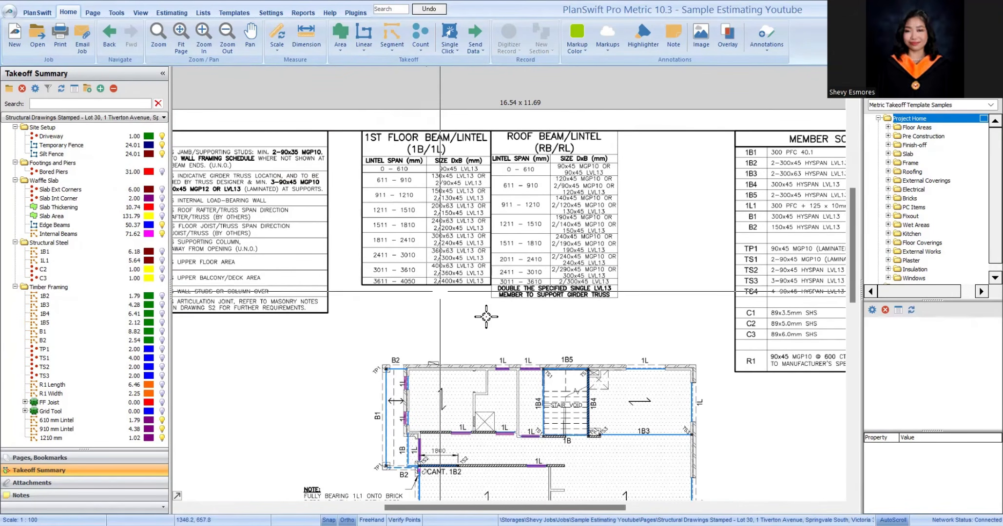
scroll(497, 215, "down", 5)
scroll(497, 214, "up", 4)
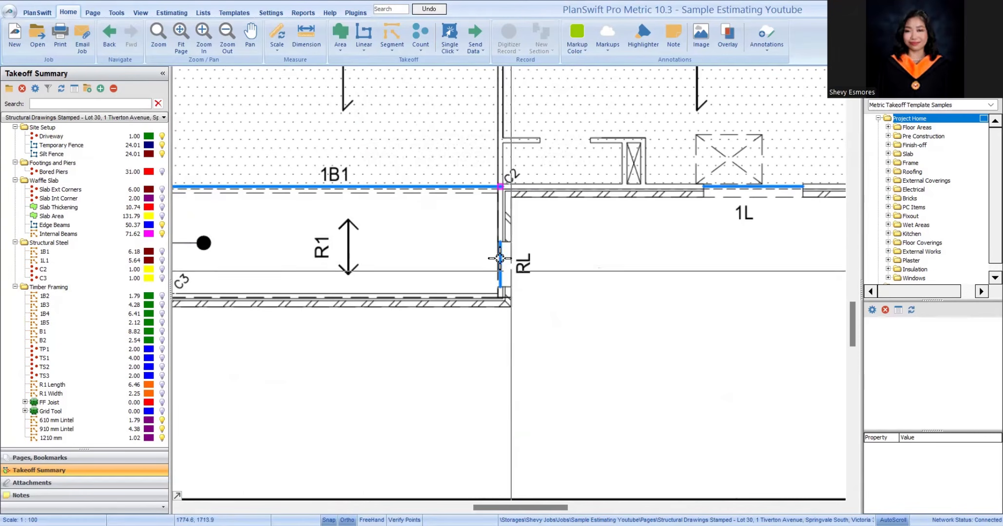
scroll(550, 312, "down", 4)
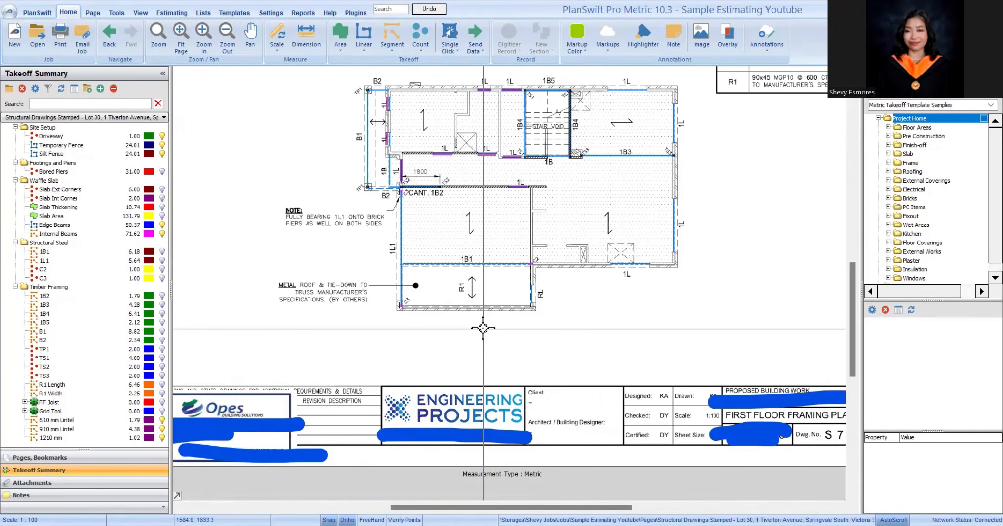
scroll(554, 174, "up", 4)
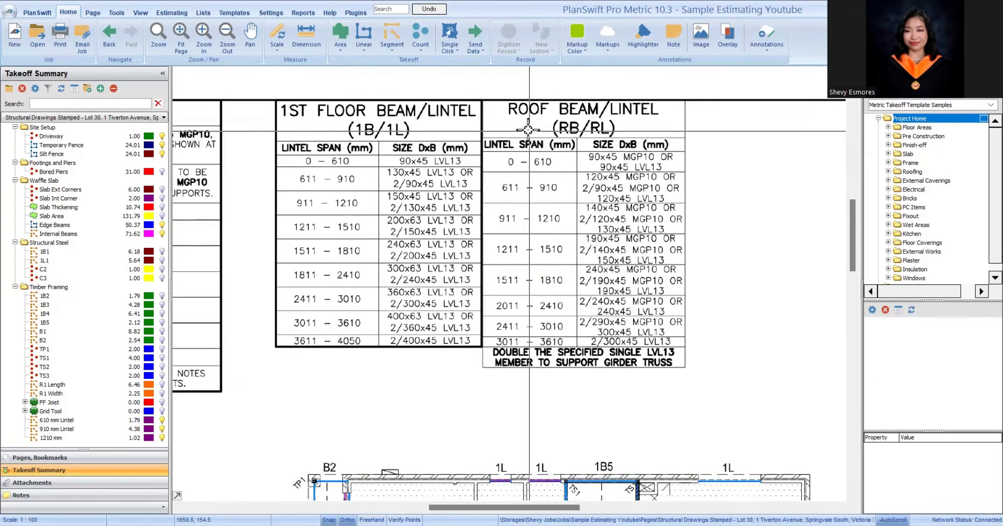
scroll(528, 129, "down", 4)
scroll(535, 355, "up", 3)
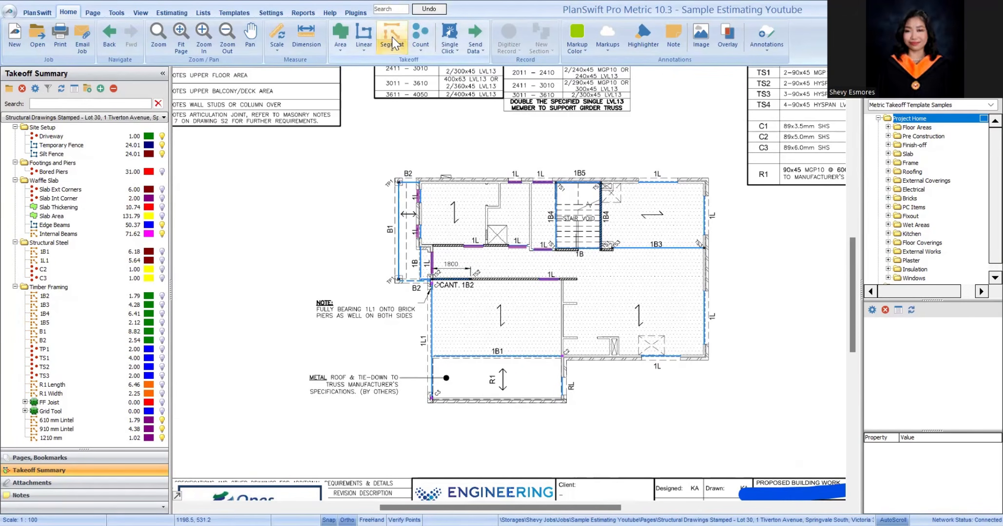
key("BackSpace")
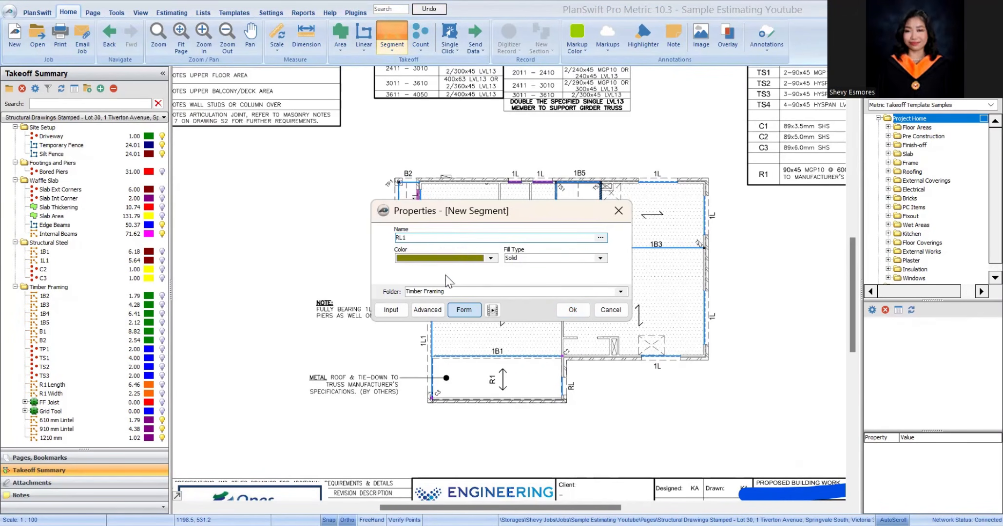
left_click(432, 259)
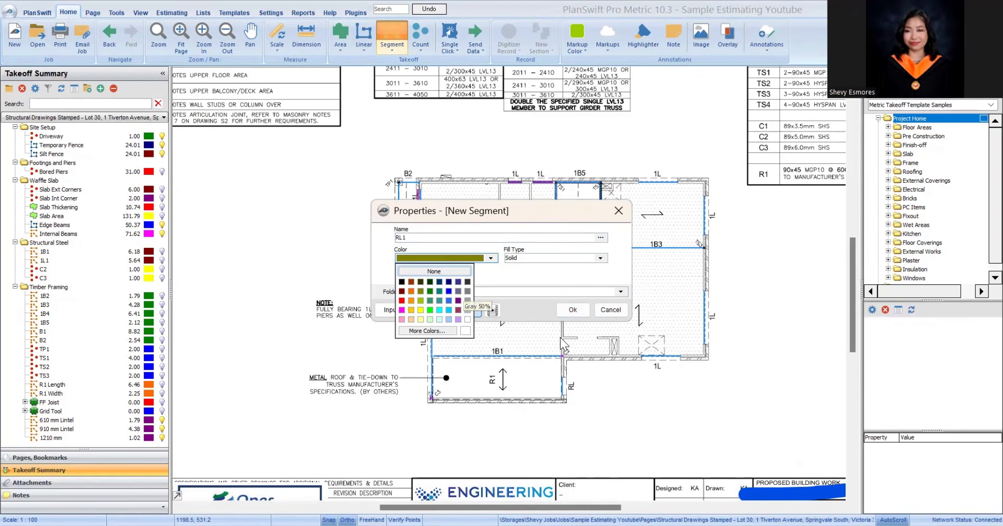
left_click(572, 311)
Step: Trace the RL opening beside the R1 roof as an RL1 segment about 0.82 m long and stop recording
scroll(569, 396, "up", 6)
left_click(533, 393)
left_click(534, 275)
scroll(563, 333, "down", 5)
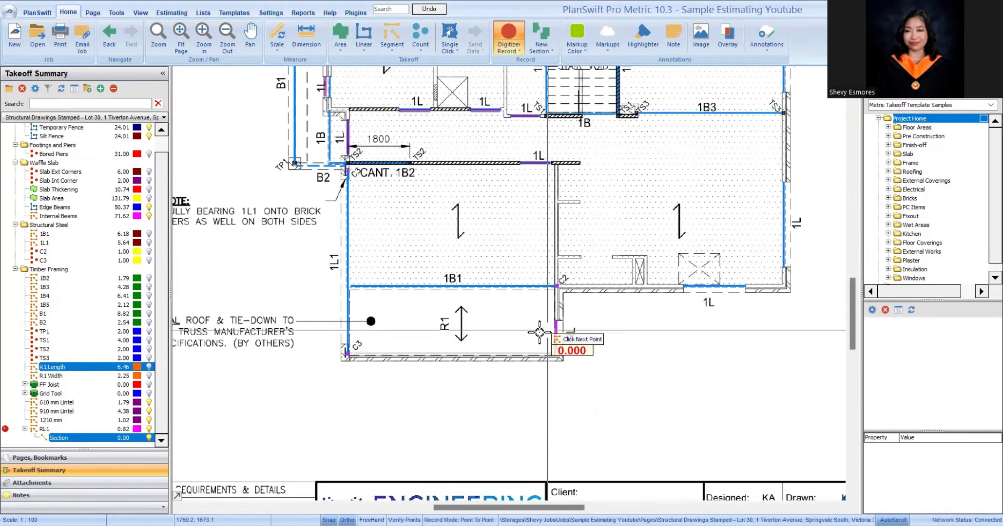
scroll(539, 332, "down", 4)
key("Escape")
left_click_drag(439, 190, 452, 201)
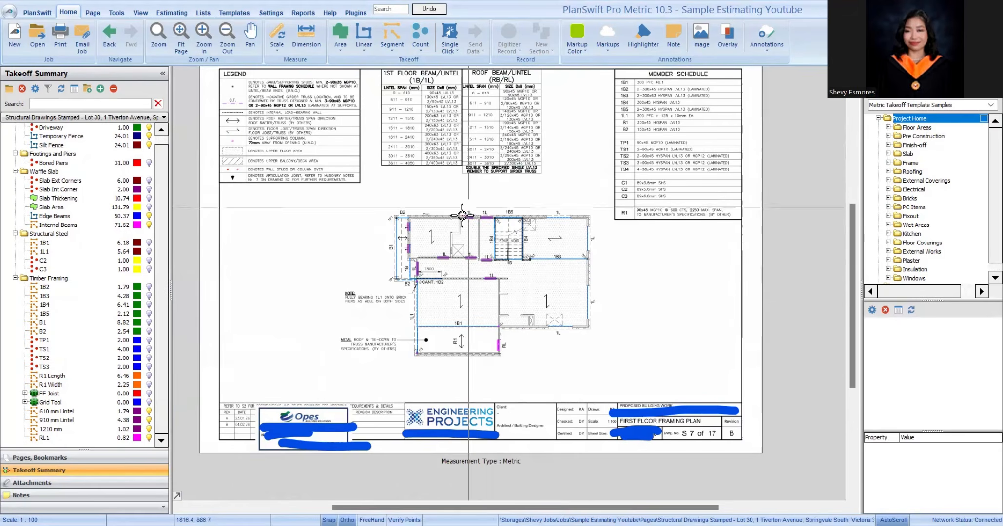
Step: Review the first floor framing plan's takeoff against its roof beam/lintel table and legend
scroll(462, 214, "up", 2)
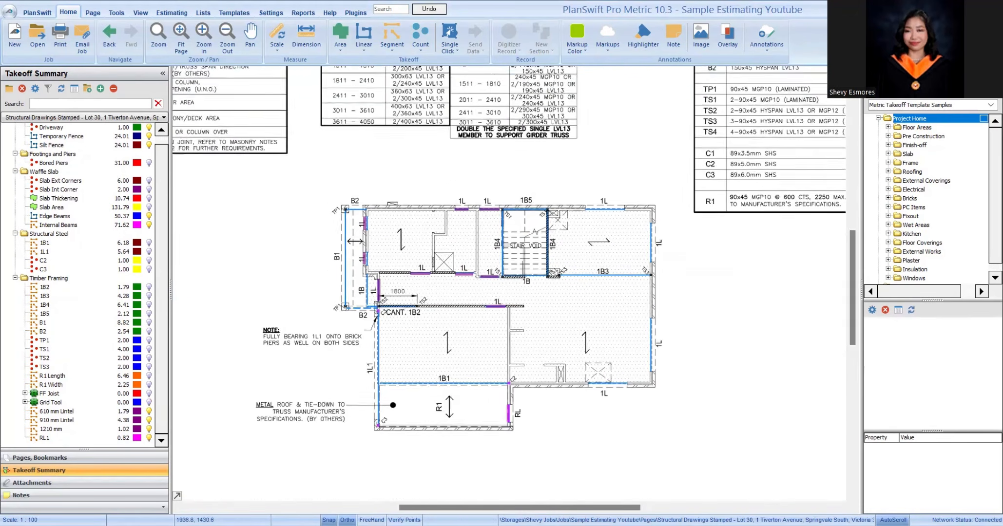
scroll(555, 320, "down", 2)
scroll(526, 251, "up", 4)
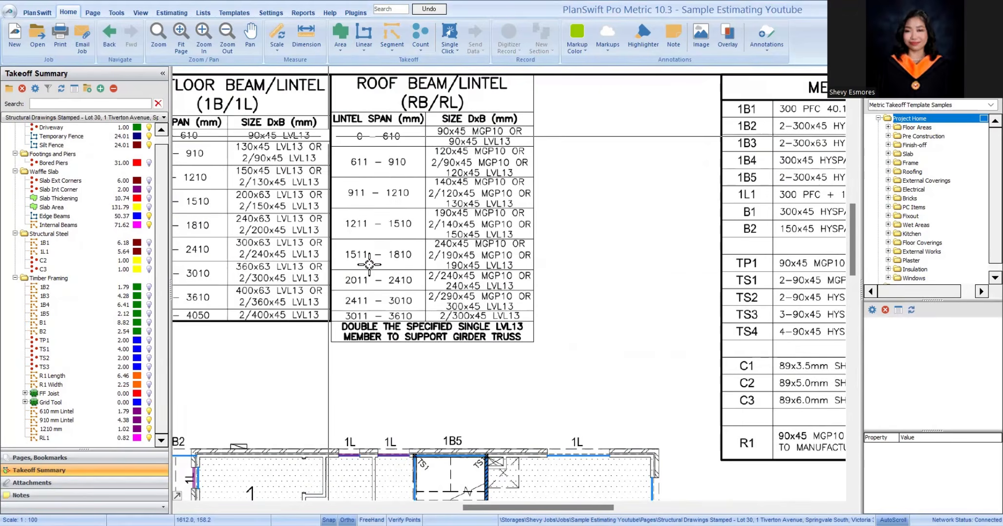
scroll(369, 265, "down", 3)
scroll(197, 257, "up", 4)
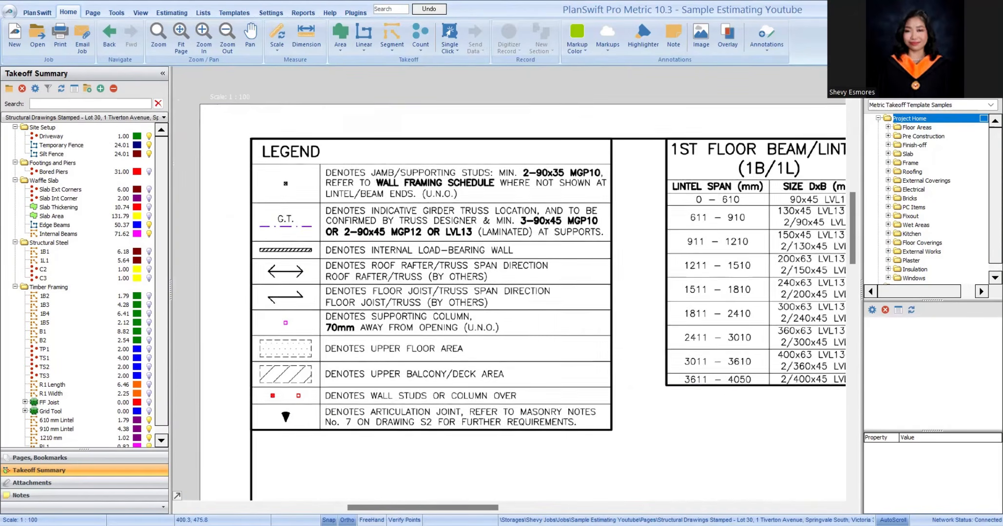
scroll(438, 263, "down", 3)
scroll(439, 219, "up", 2)
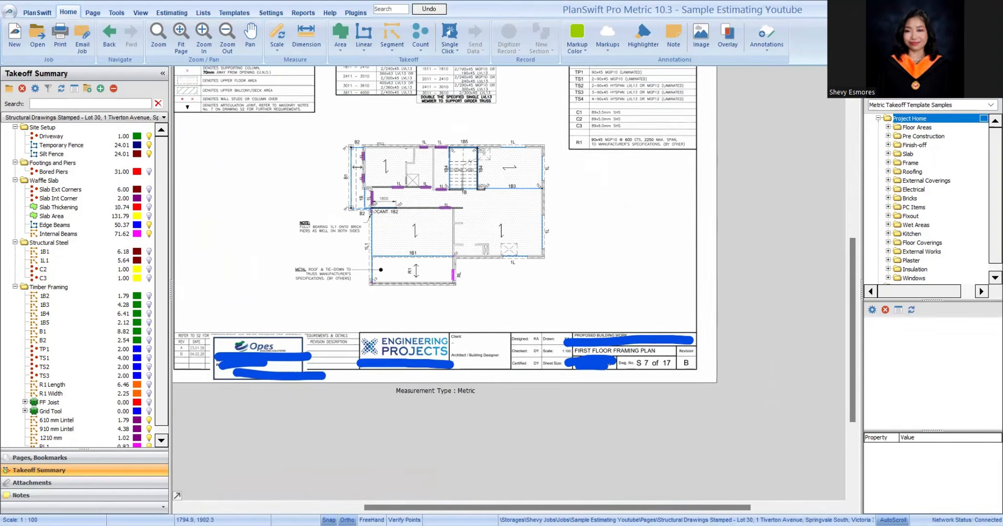
Step: Go to the Roof Framing Plan page, S 8 of 17, and look over its schedules and plan
key("Page_Down")
scroll(459, 253, "up", 1)
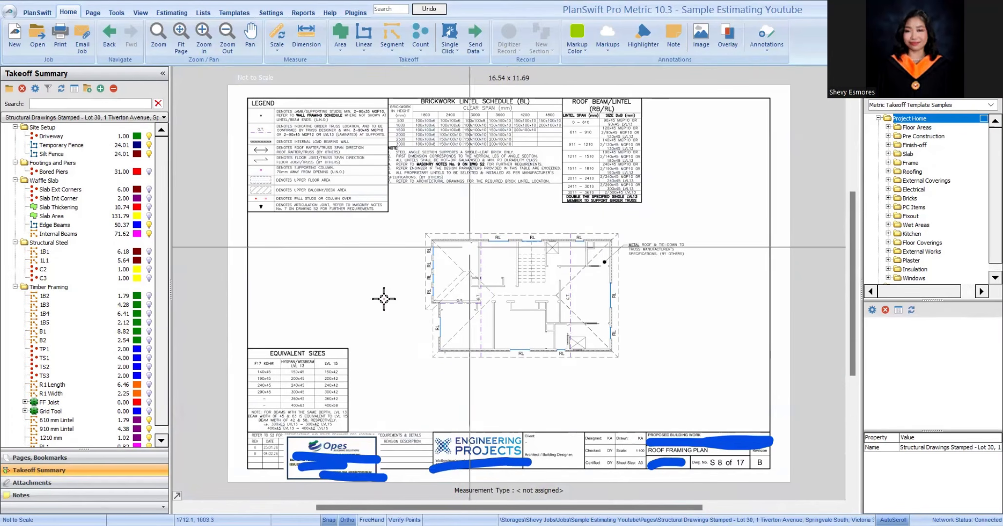
scroll(498, 289, "up", 1)
scroll(497, 289, "down", 2)
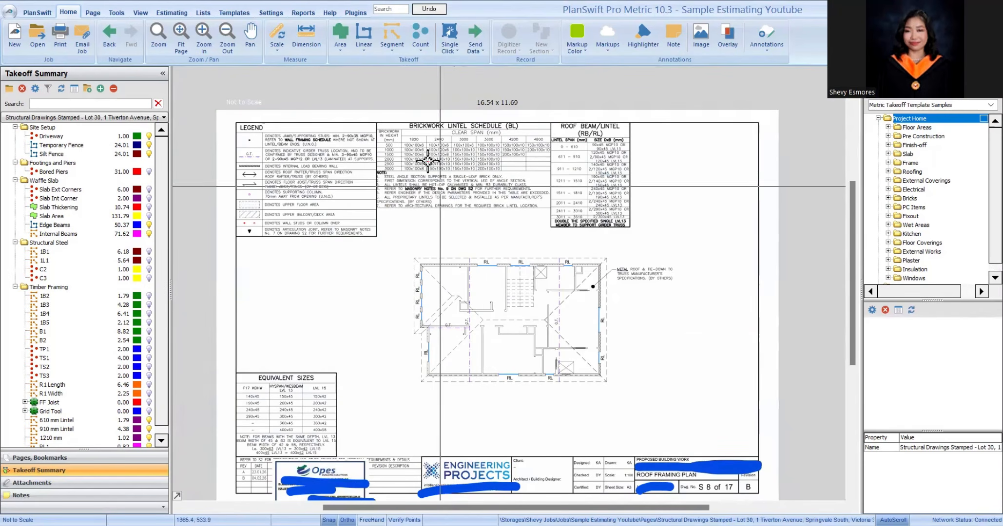
scroll(487, 336, "up", 2)
scroll(472, 327, "down", 2)
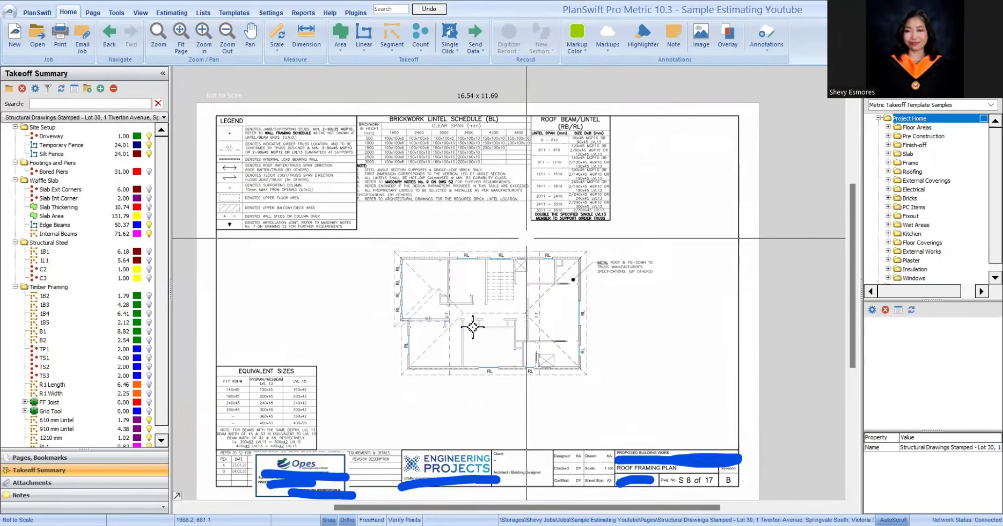
scroll(472, 327, "up", 3)
scroll(531, 391, "down", 3)
Step: Read the legend's girder truss note and locate the G.T. lines on the roof framing plan
scroll(234, 172, "up", 2)
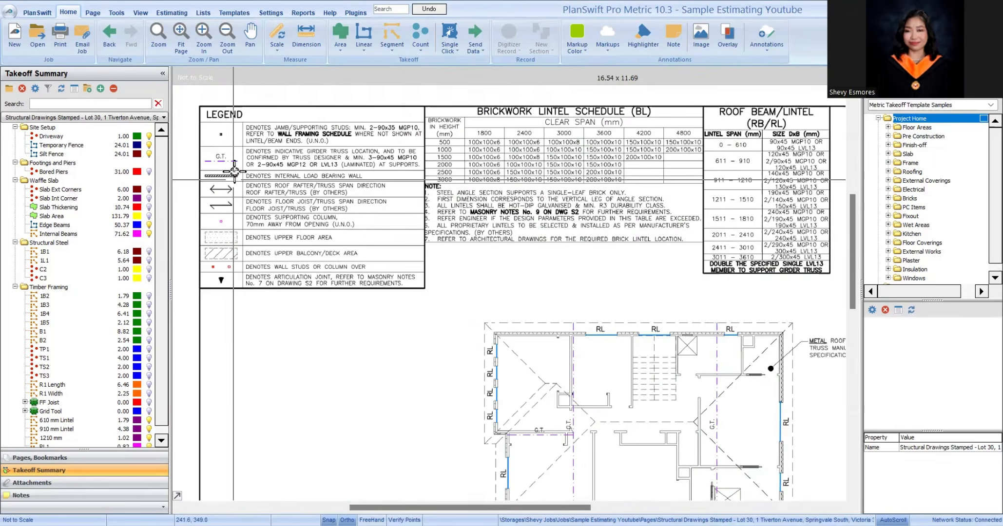
scroll(234, 171, "up", 3)
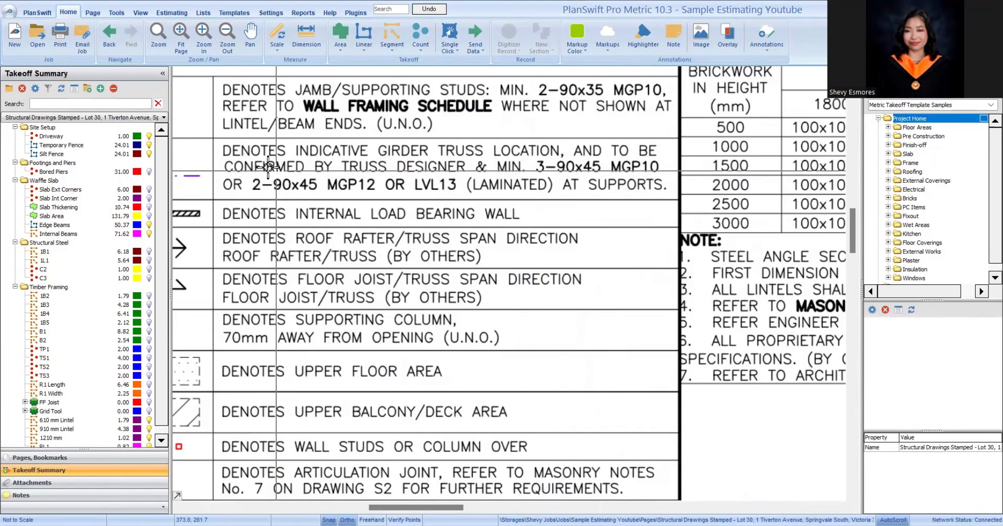
scroll(267, 167, "down", 3)
scroll(550, 247, "up", 3)
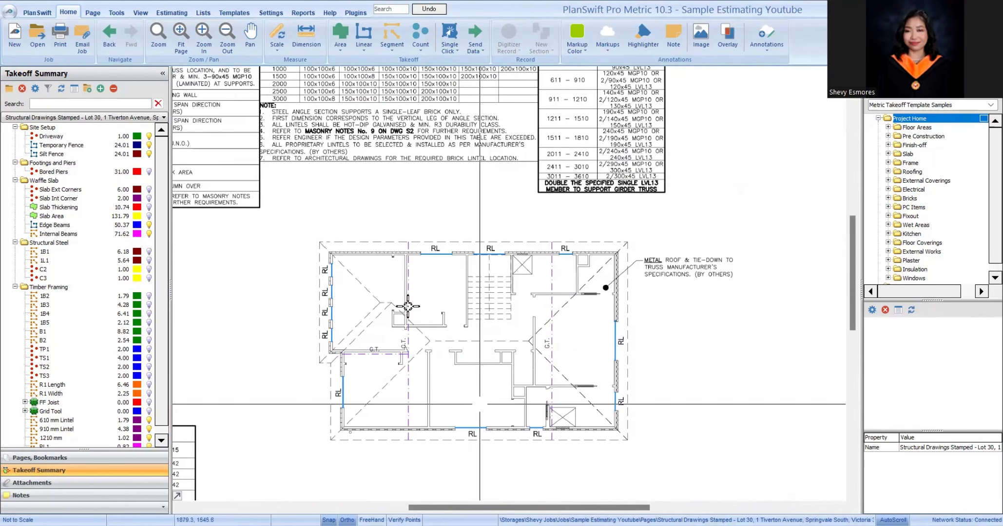
scroll(319, 355, "up", 3)
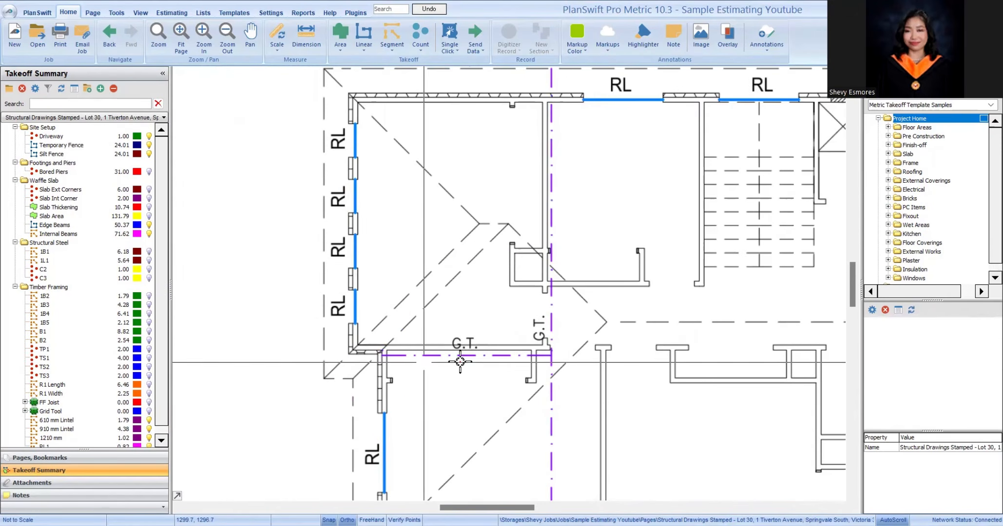
scroll(526, 353, "down", 3)
Step: Examine the RL openings around the roof framing plan together with the span ranges in the roof beam/lintel table
scroll(515, 283, "up", 3)
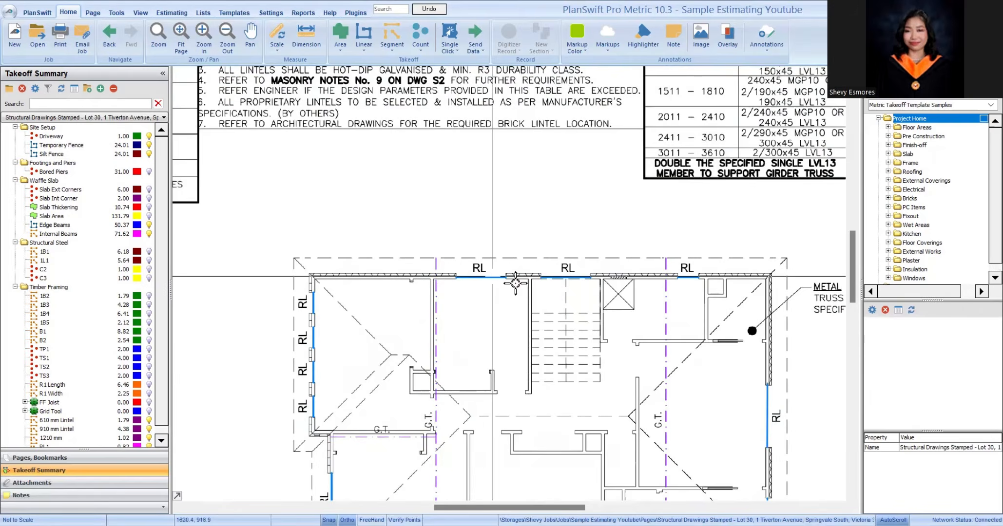
scroll(516, 283, "down", 3)
scroll(595, 205, "up", 3)
scroll(540, 198, "down", 2)
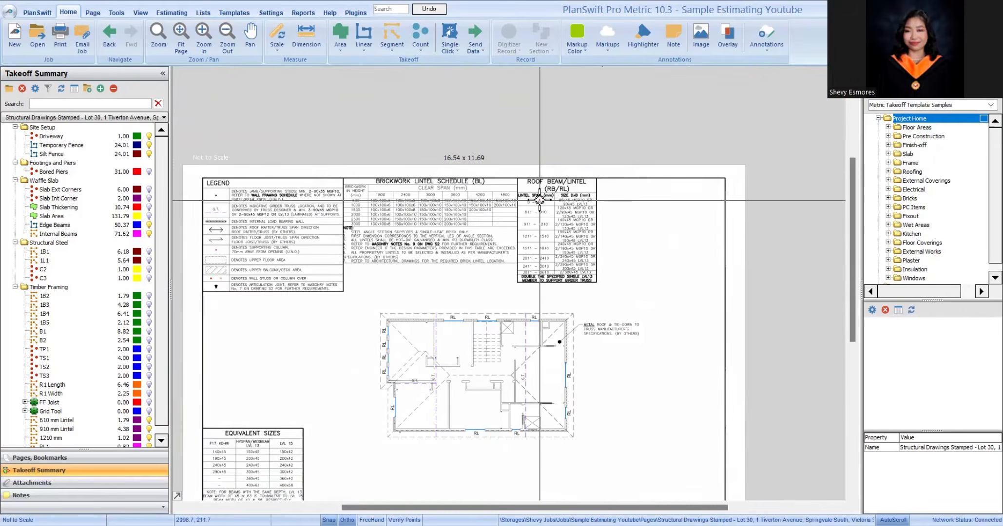
scroll(539, 199, "up", 3)
scroll(539, 204, "down", 3)
scroll(488, 297, "up", 2)
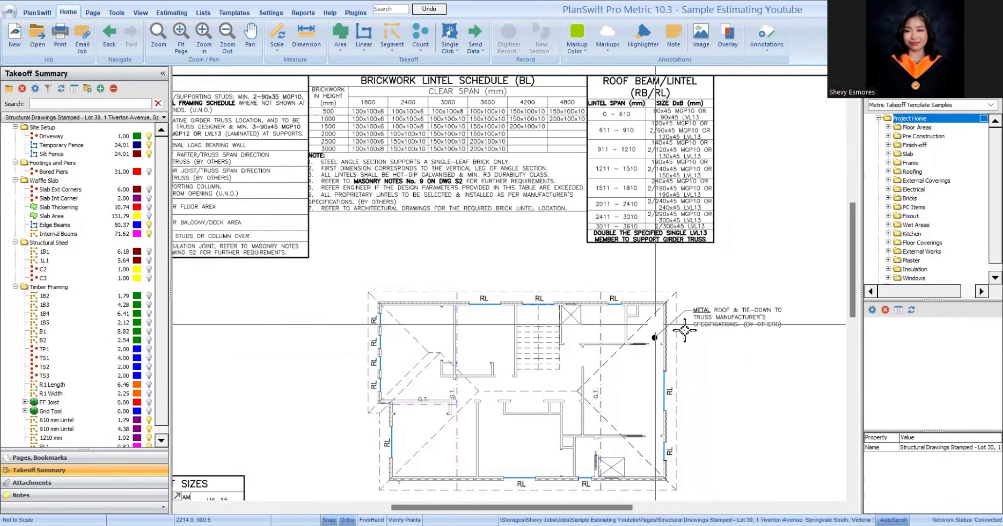
scroll(547, 218, "down", 2)
scroll(546, 217, "up", 2)
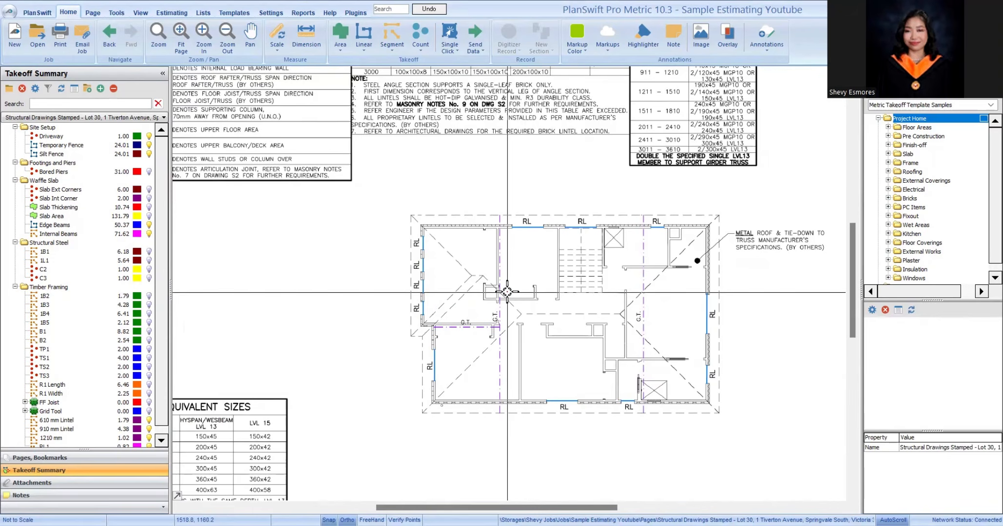
Step: Read the Equivalent Sizes table and examine the RL and G.T. members on the roof framing plan
scroll(536, 312, "down", 2)
scroll(328, 455, "up", 3)
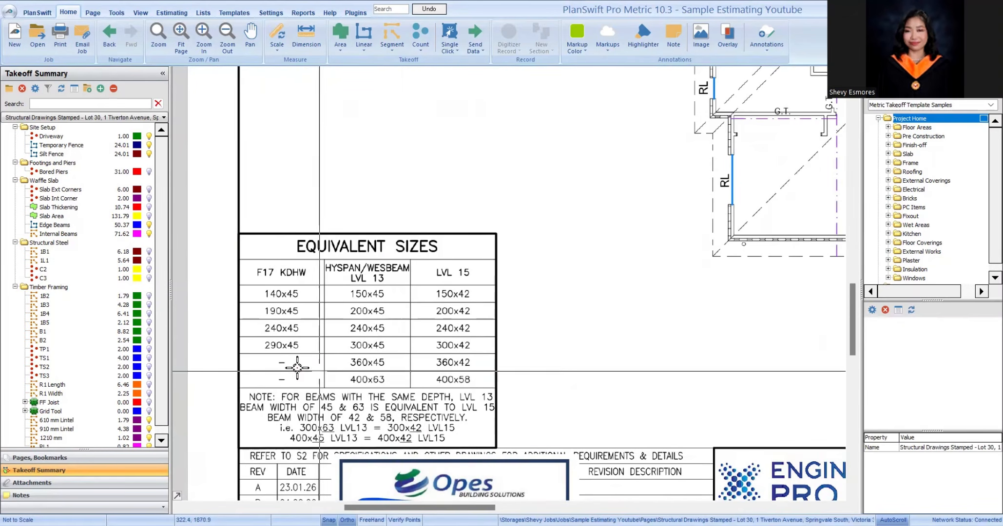
scroll(382, 348, "down", 2)
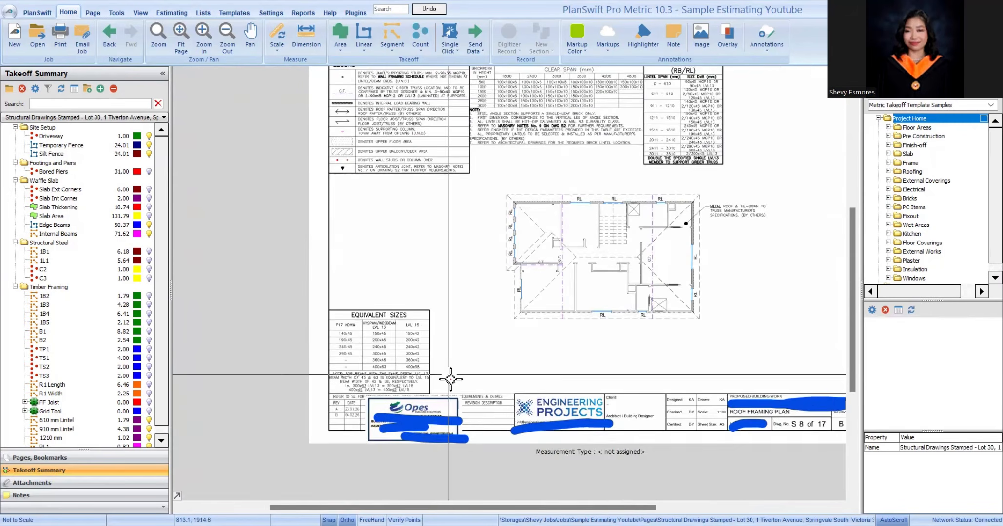
left_click_drag(450, 379, 474, 438)
scroll(678, 236, "up", 2)
scroll(526, 338, "down", 2)
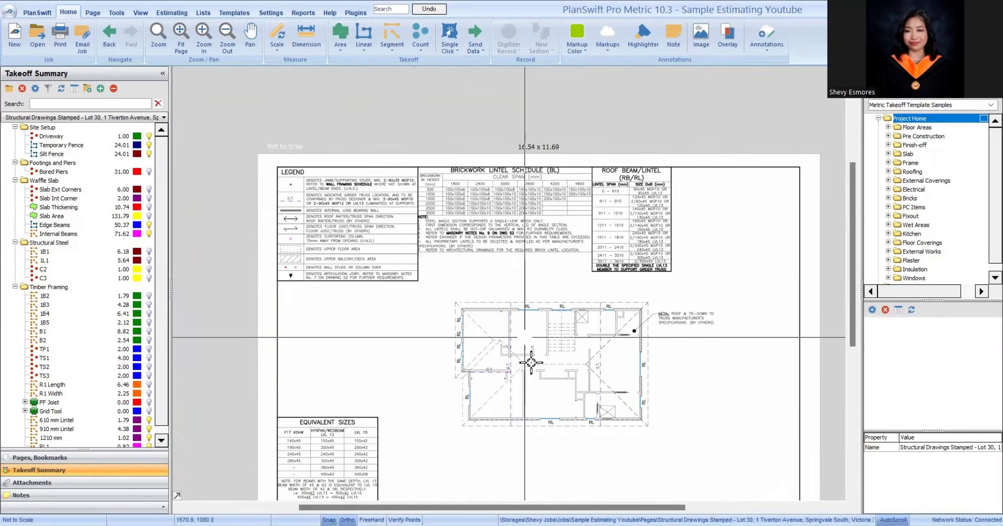
scroll(531, 363, "up", 3)
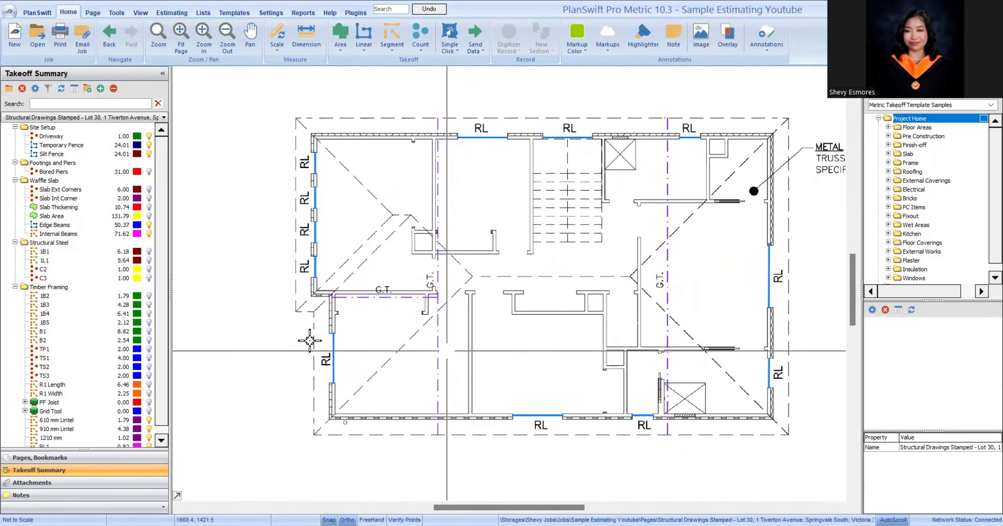
Step: Examine the roof framing plan's RL and G.T. layout together with the legend's truss and stud notes
scroll(425, 335, "down", 3)
scroll(242, 188, "up", 4)
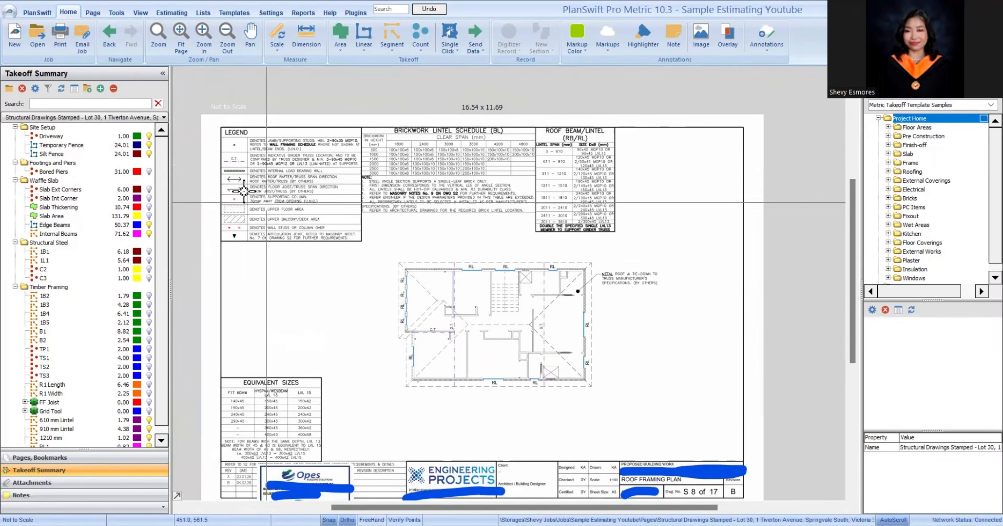
scroll(308, 257, "down", 4)
scroll(550, 335, "up", 3)
mouse_move(422, 352)
left_mouse_down()
mouse_move(420, 344)
mouse_move(858, 444)
mouse_move(224, 213)
mouse_move(236, 347)
left_mouse_up()
scroll(352, 267, "up", 2)
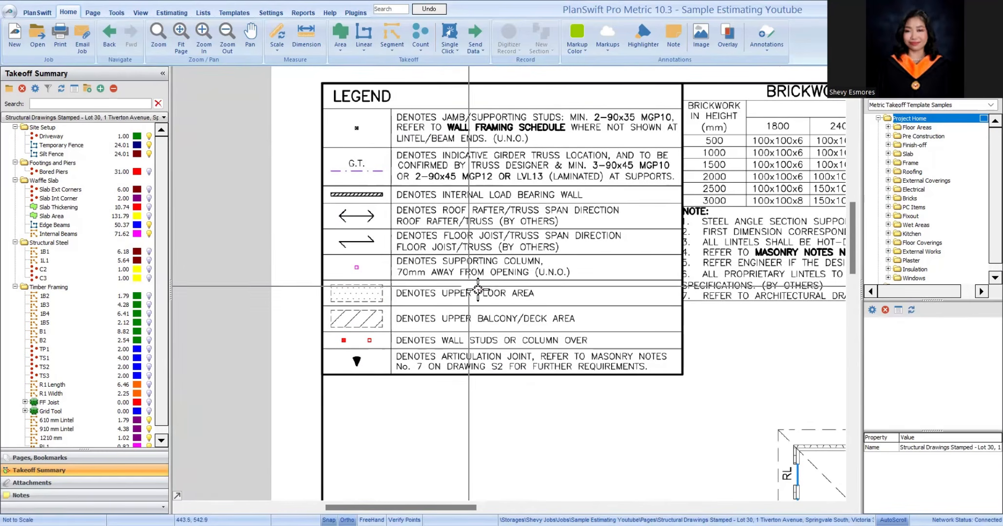
scroll(347, 280, "down", 3)
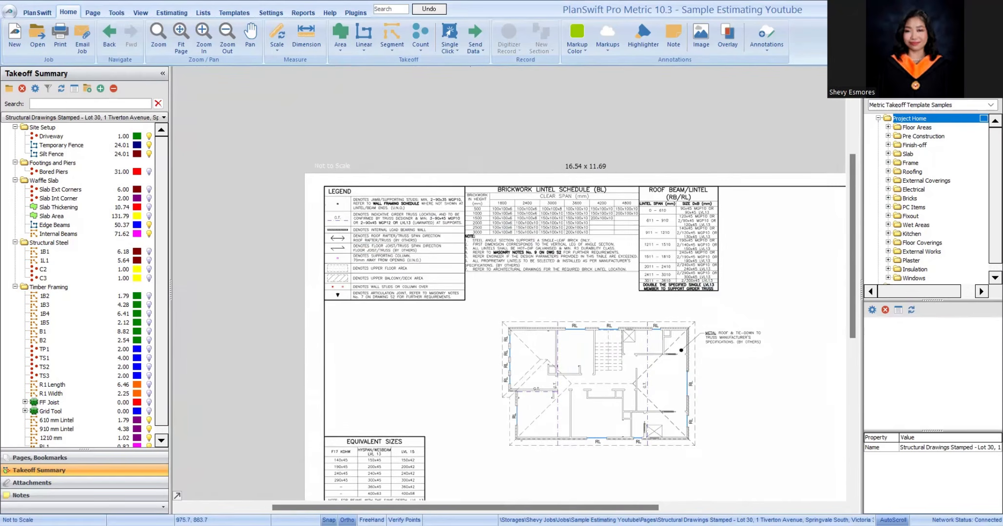
scroll(468, 316, "up", 3)
Step: Return to the First Floor Framing Plan, S 7 of 17, and create a solid orange Sub Floor Area takeoff in the Timber Framing folder
key("Page_Up")
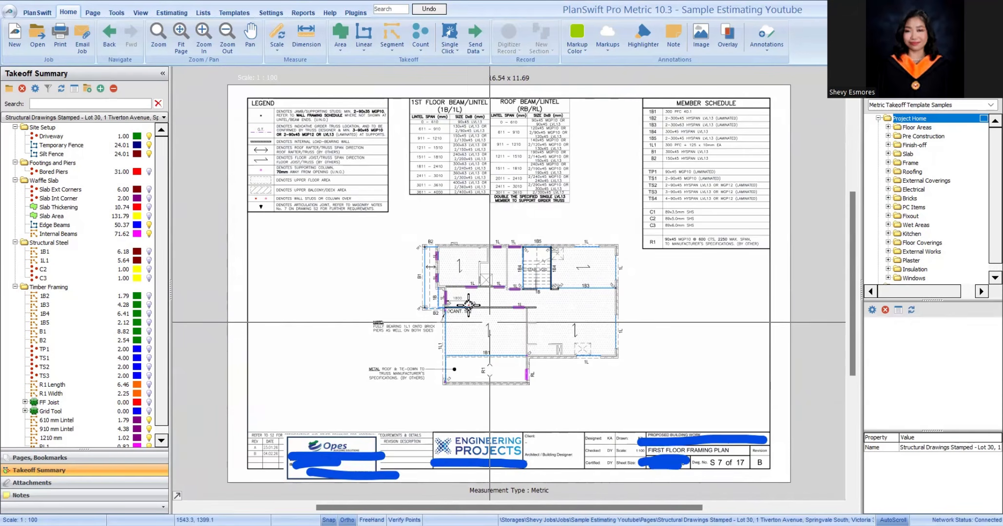
left_click(340, 35)
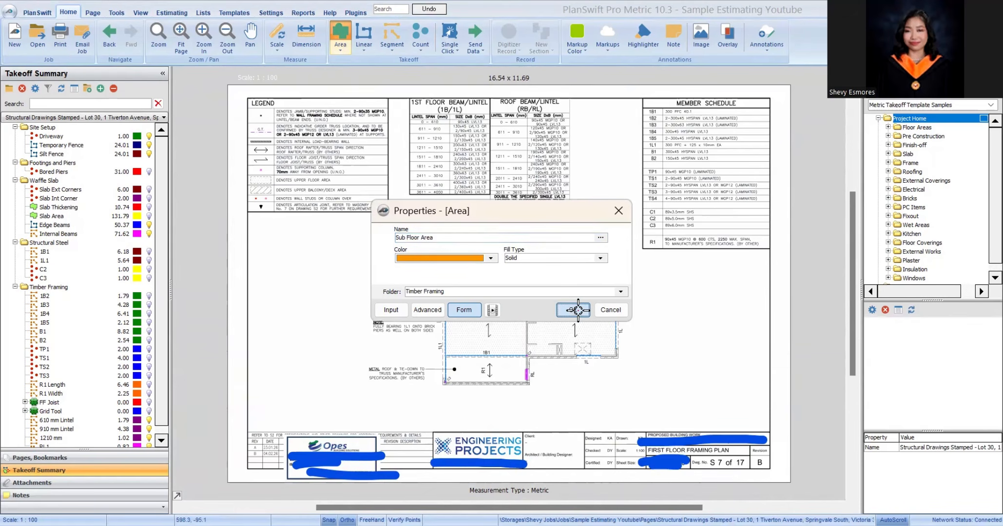
left_click(572, 310)
Step: Trace the sub floor area around the dotted upper floor outline, leaving out the B1/B2 porch and the R1 roof
scroll(444, 358, "up", 5)
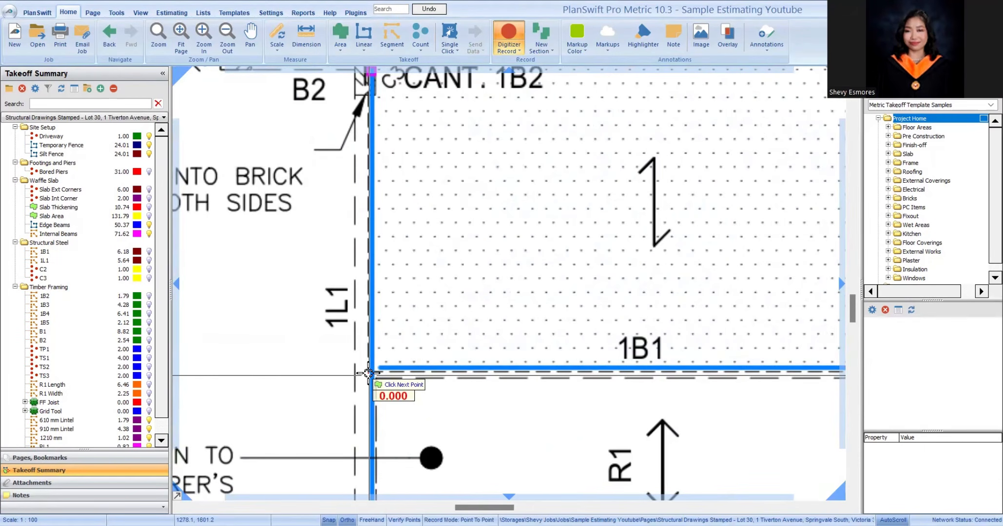
scroll(368, 375, "down", 5)
scroll(645, 399, "up", 3)
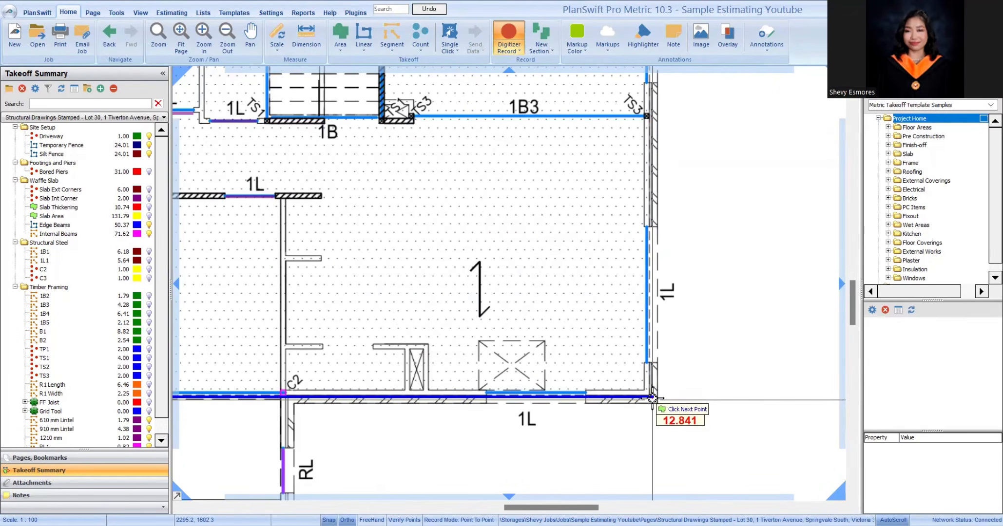
left_click(646, 399)
scroll(645, 399, "down", 3)
left_click(644, 188)
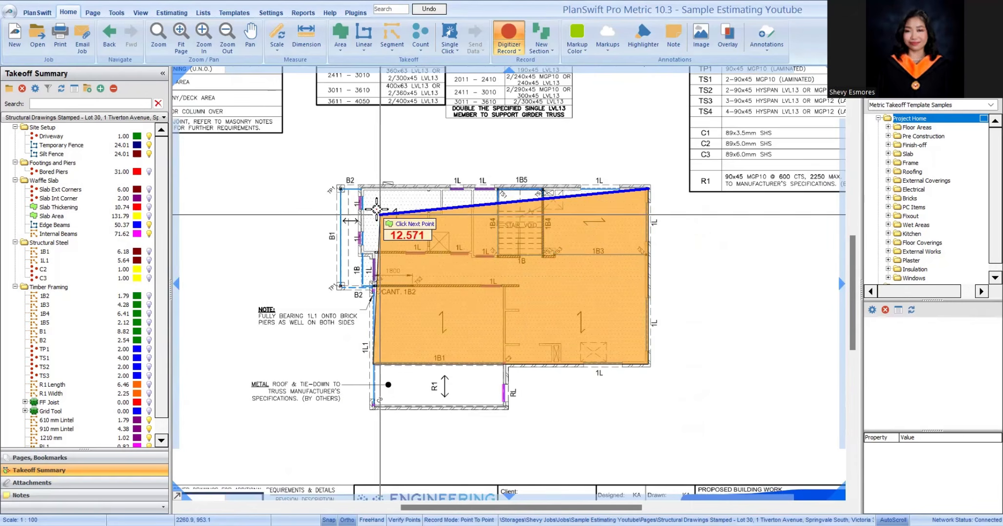
scroll(359, 271, "up", 4)
left_click(359, 272)
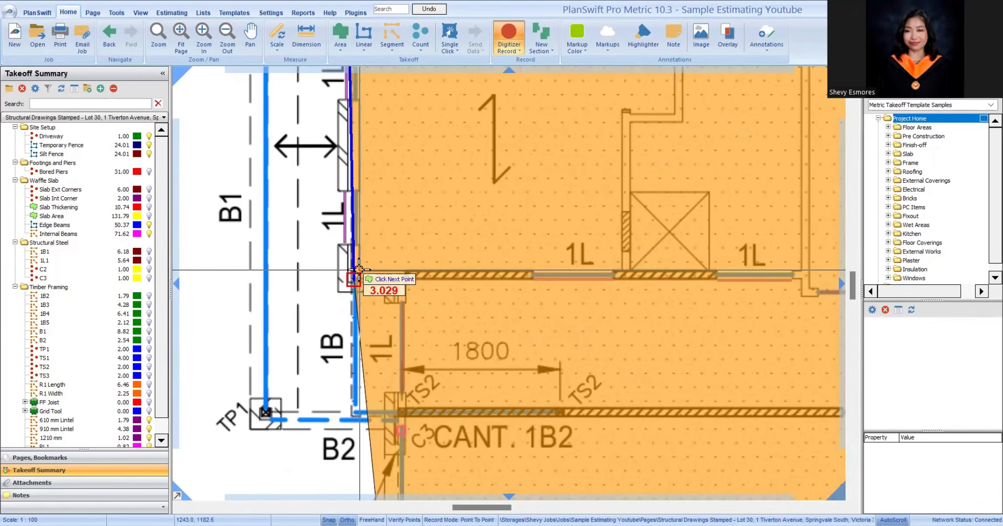
scroll(379, 287, "down", 4)
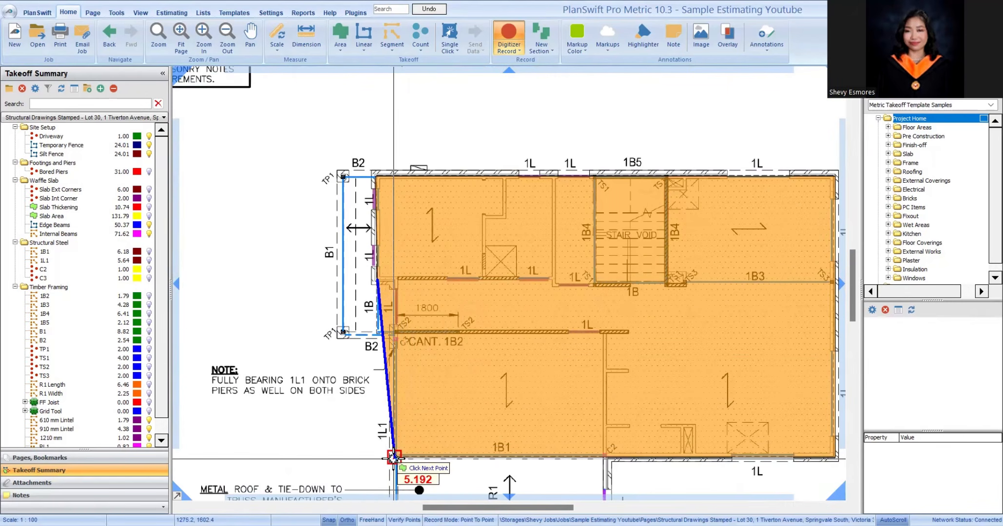
scroll(402, 339, "up", 3)
left_click(387, 188)
scroll(394, 267, "down", 6)
double_click(393, 267)
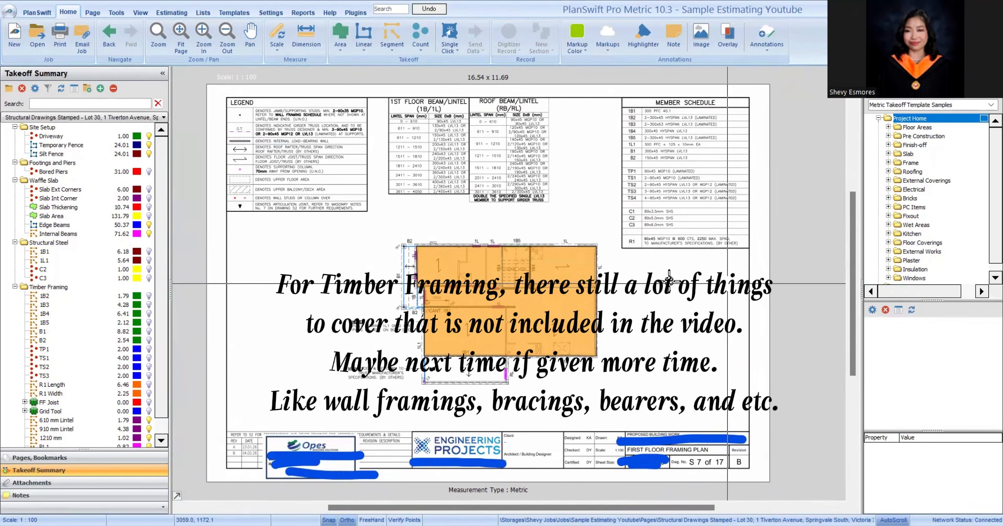
Step: Look over the traced sub floor area and compare the first floor framing plan with the roof framing plan
scroll(476, 203, "up", 3)
scroll(506, 226, "down", 3)
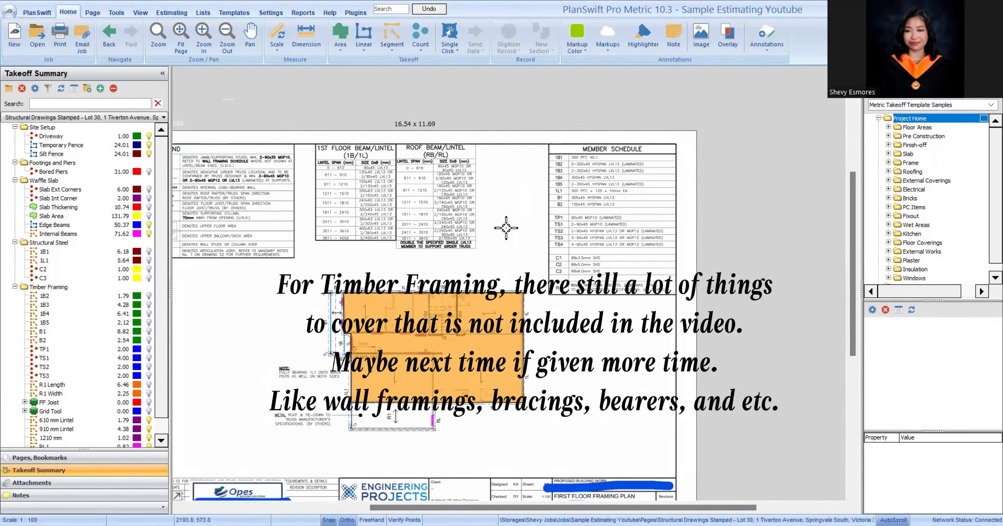
key("Page_Down")
left_click_drag(449, 287, 483, 347)
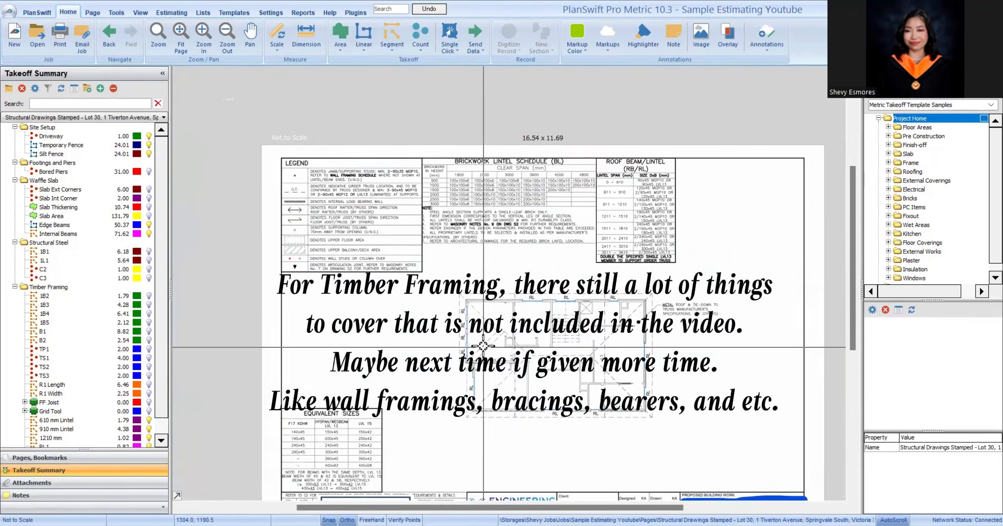
scroll(484, 346, "up", 3)
scroll(533, 322, "down", 3)
key("Page_Up")
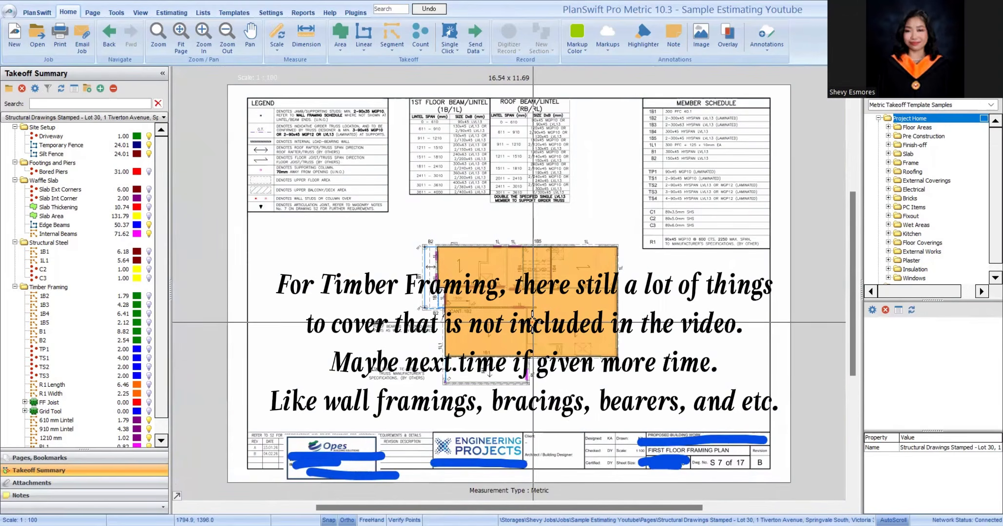
Step: Browse the takeoff summary items from C3 up to Slab Area
left_click(68, 277)
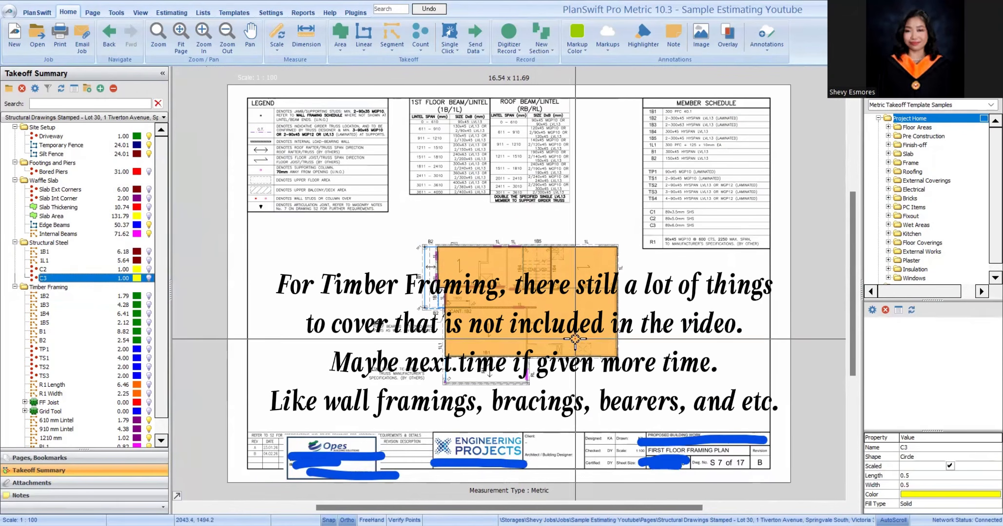
key("Up")
key("Up")
key("Up")
key("Up")
key("Up")
key("Up")
key("Up")
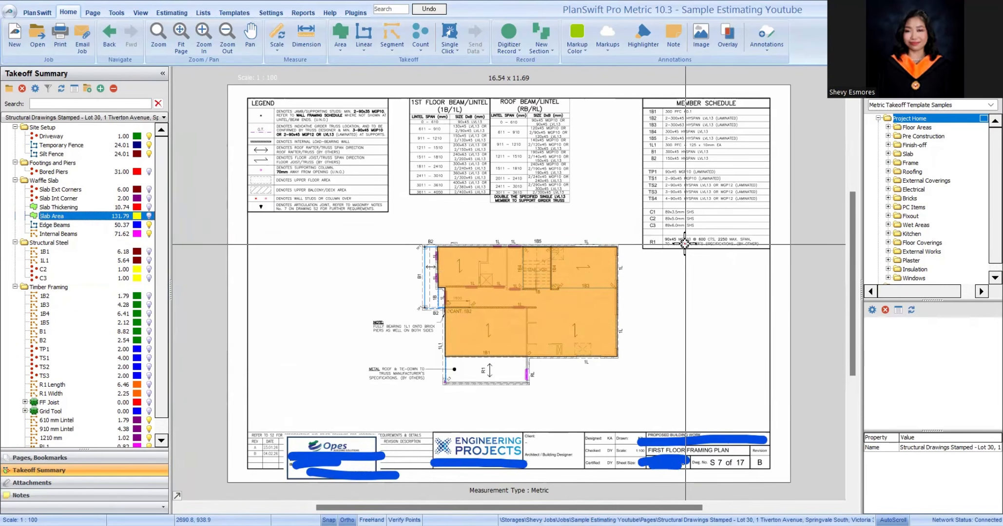
Step: Open the Site Plan page, move on to the ground floor plan and bring its rooms into view
left_click(125, 458)
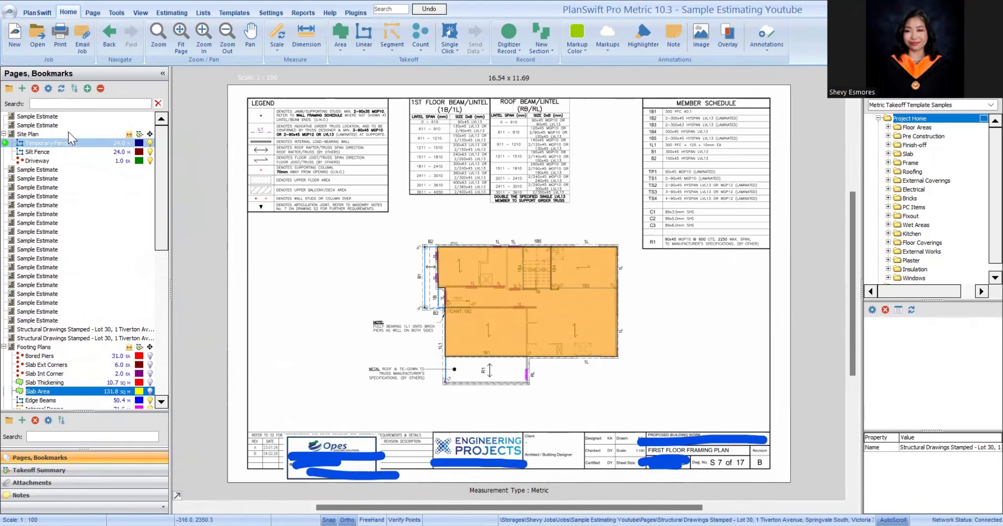
left_click(68, 134)
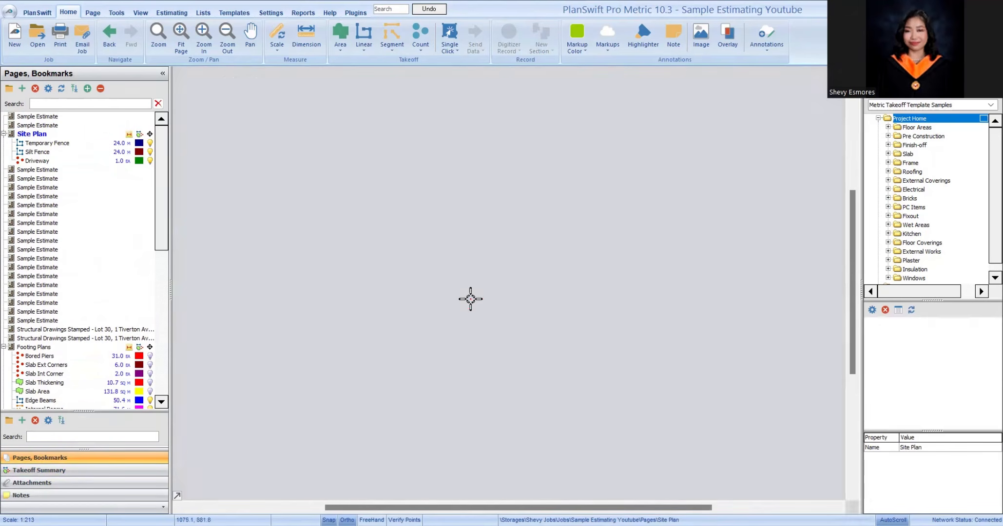
key("Page_Down")
scroll(470, 299, "up", 3)
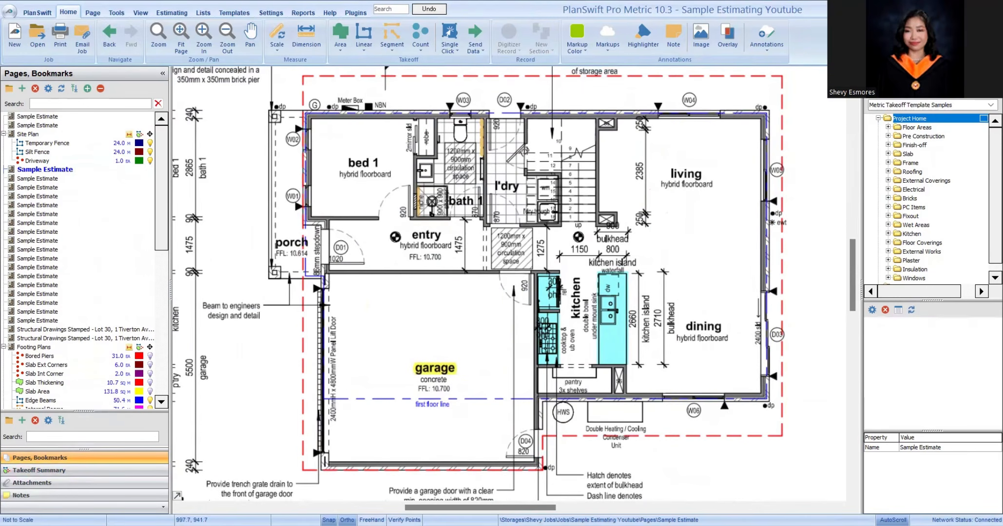
scroll(509, 282, "up", 2)
scroll(509, 282, "down", 2)
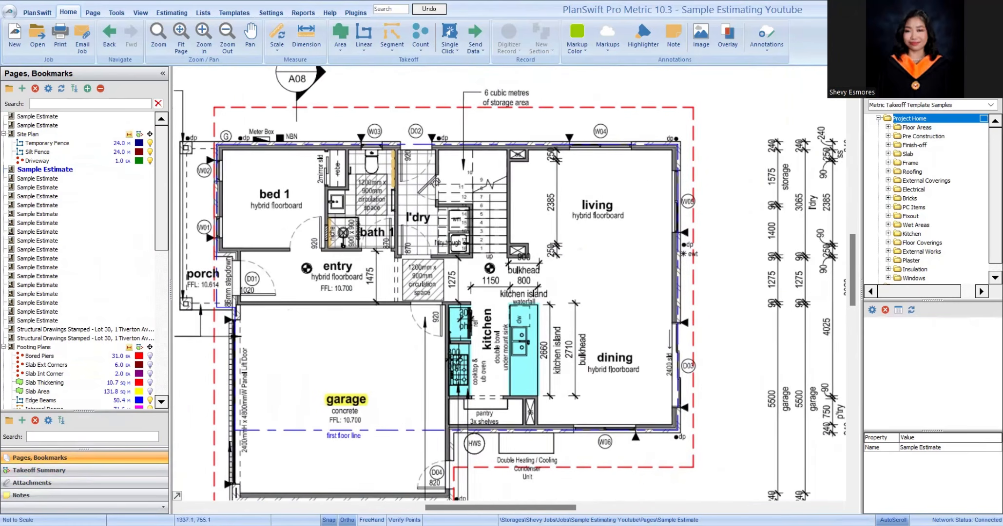
scroll(564, 344, "left", 2)
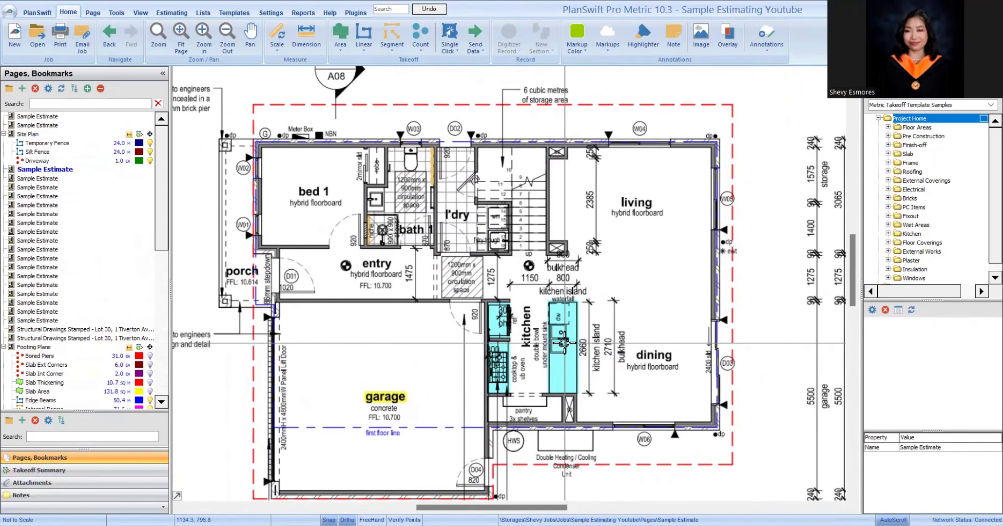
Step: Create a takeoff folder named Floor Finishes and place it between Structural Steel and Timber Framing
left_click(117, 470)
left_click(8, 89)
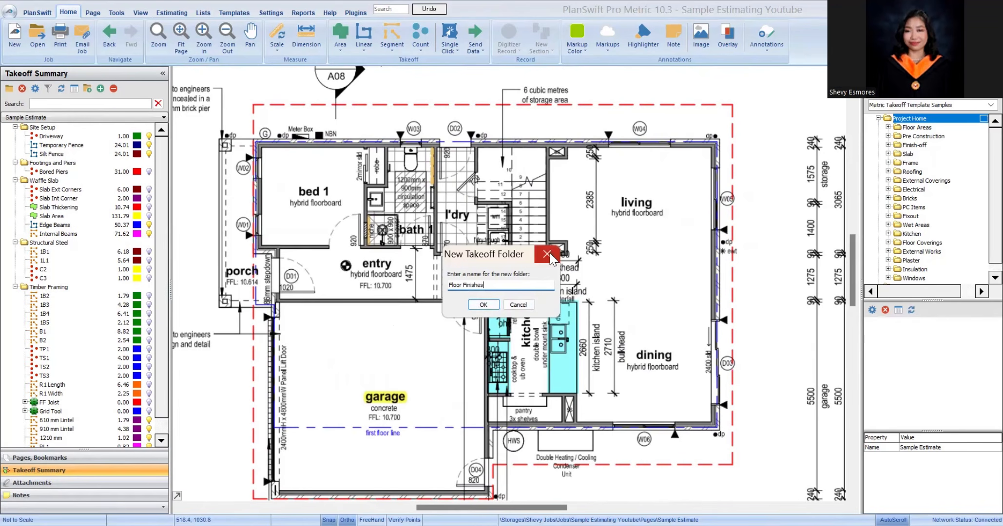
left_click(484, 305)
left_click(75, 243)
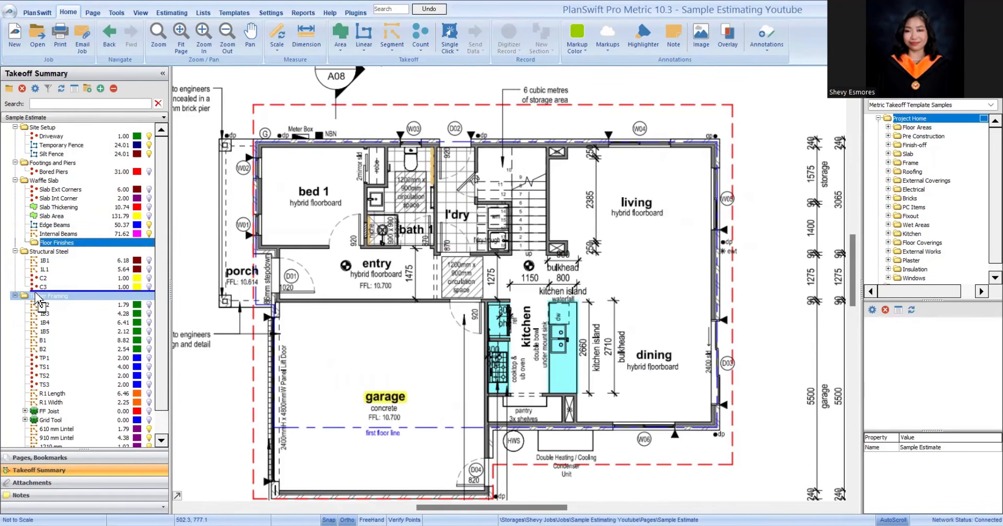
left_click_drag(37, 300, 36, 299)
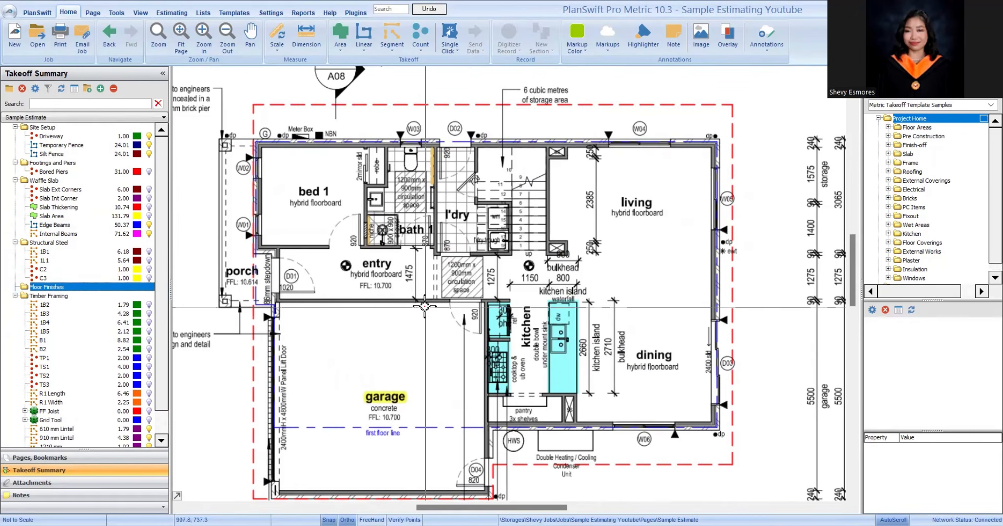
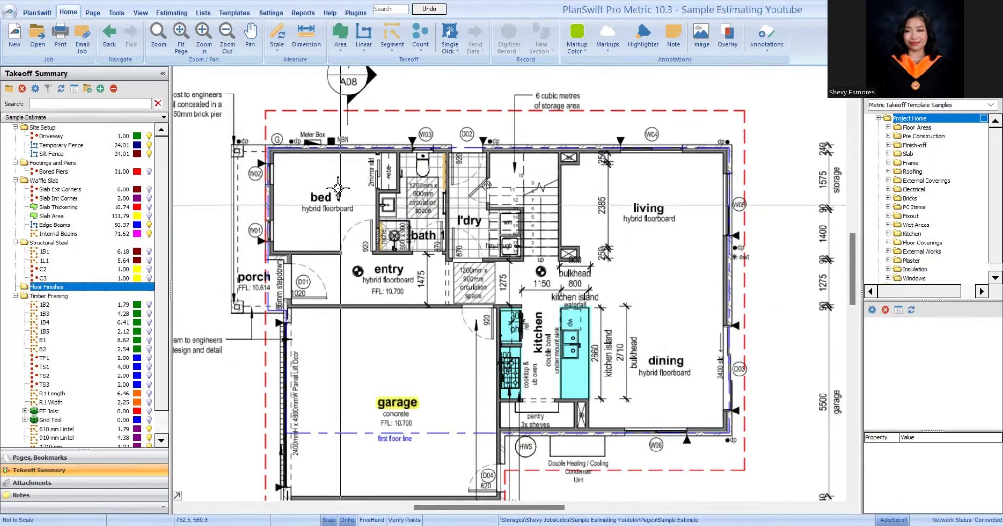
Step: Examine the floor finish labels of the bedroom, entry, wet areas, living, dining and garage on the ground floor plan
left_click_drag(394, 359, 397, 349)
left_click_drag(536, 292, 573, 287)
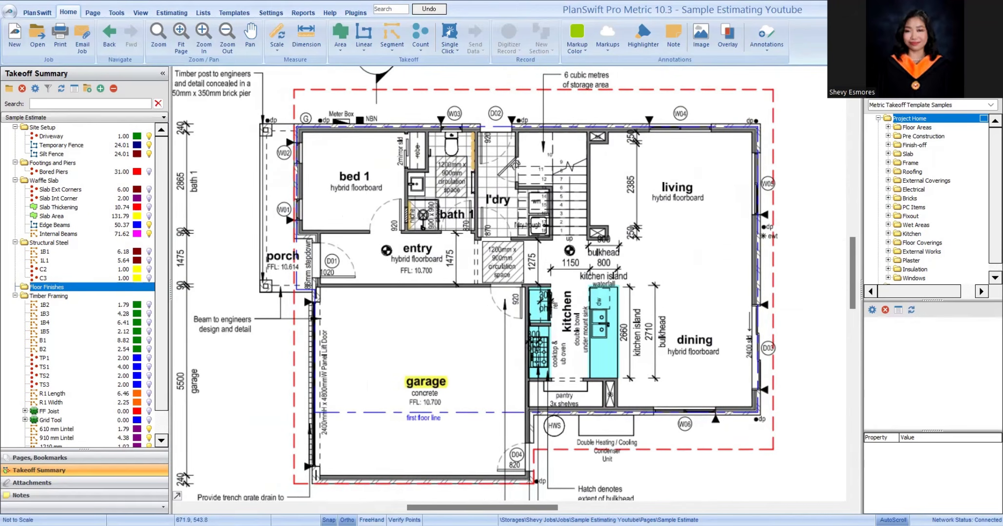
scroll(589, 291, "up", 2)
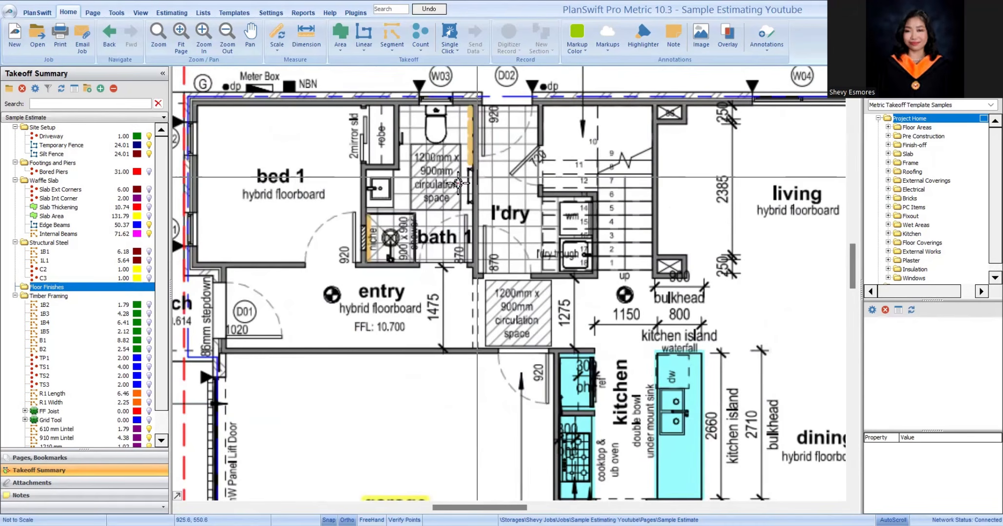
scroll(403, 288, "up", 1)
scroll(453, 273, "down", 2)
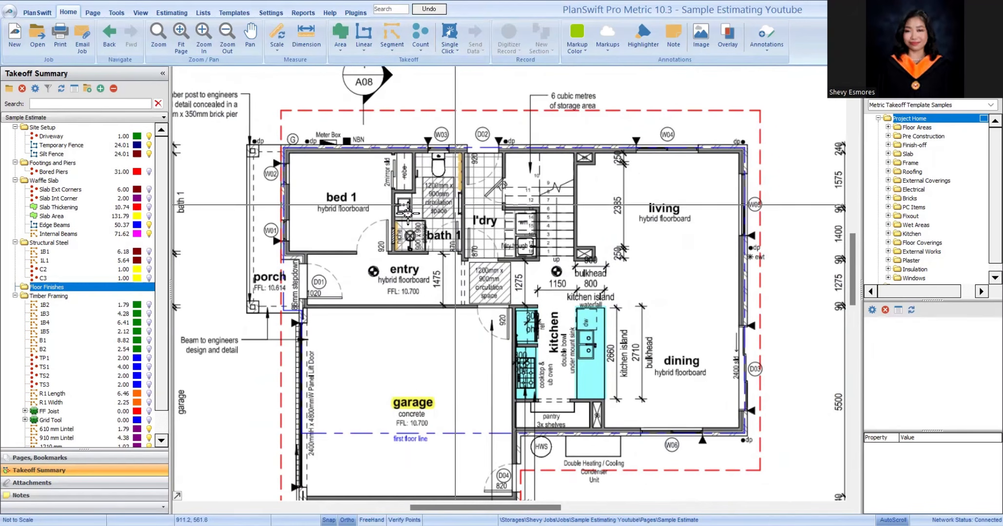
Step: Check the ground floor plan's title block and set the page scale to 1:100 metric
left_click(335, 28)
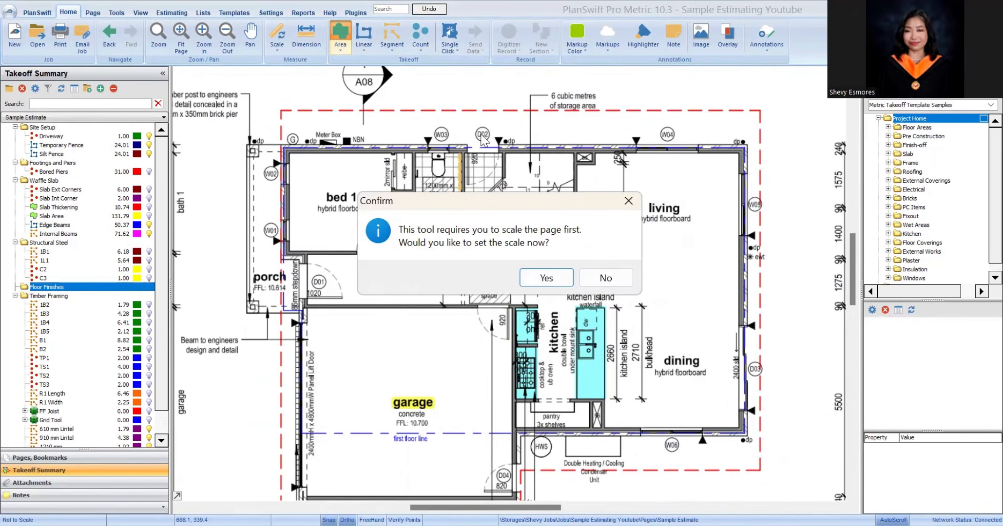
left_click(628, 201)
scroll(509, 282, "down", 5)
scroll(439, 317, "up", 5)
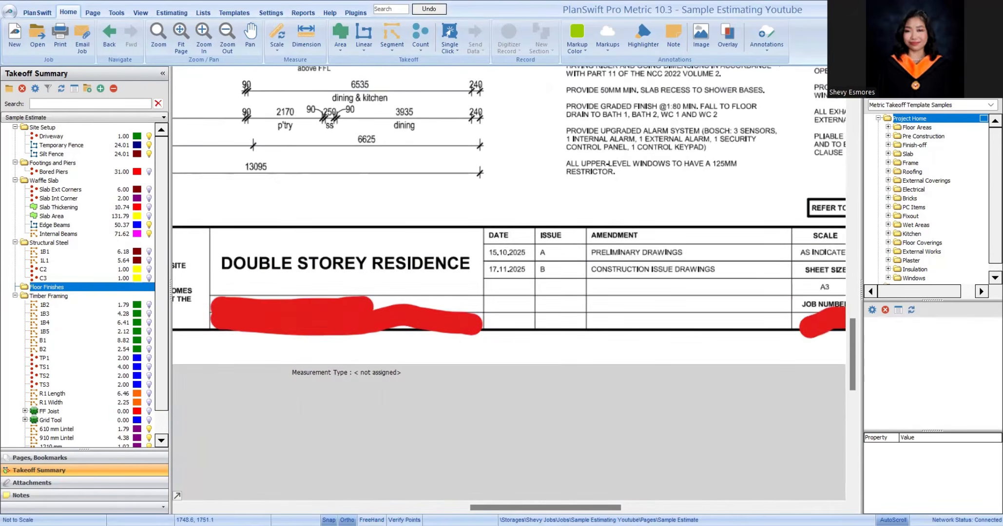
scroll(674, 263, "down", 3)
scroll(677, 259, "down", 3)
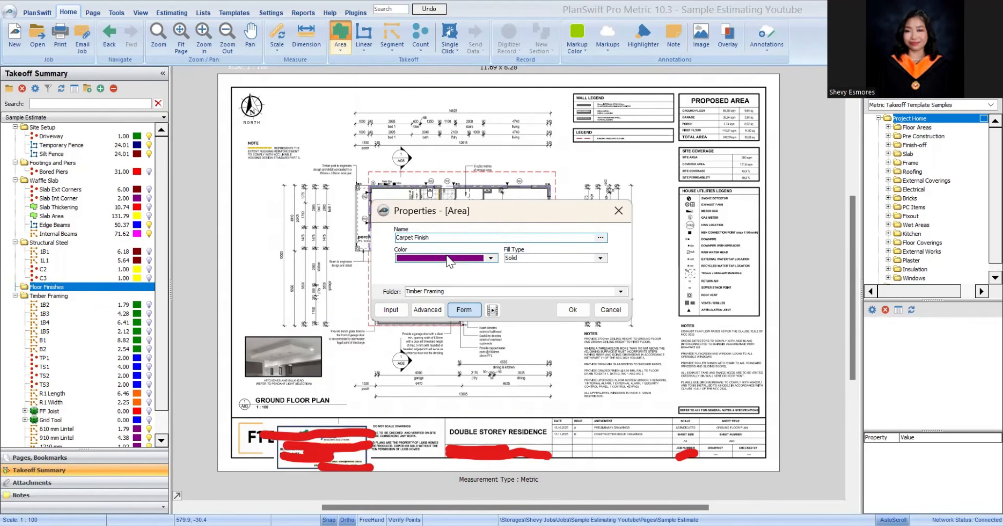
Step: Name a new area takeoff Carpet Finish and open its colour choices
left_click(490, 258)
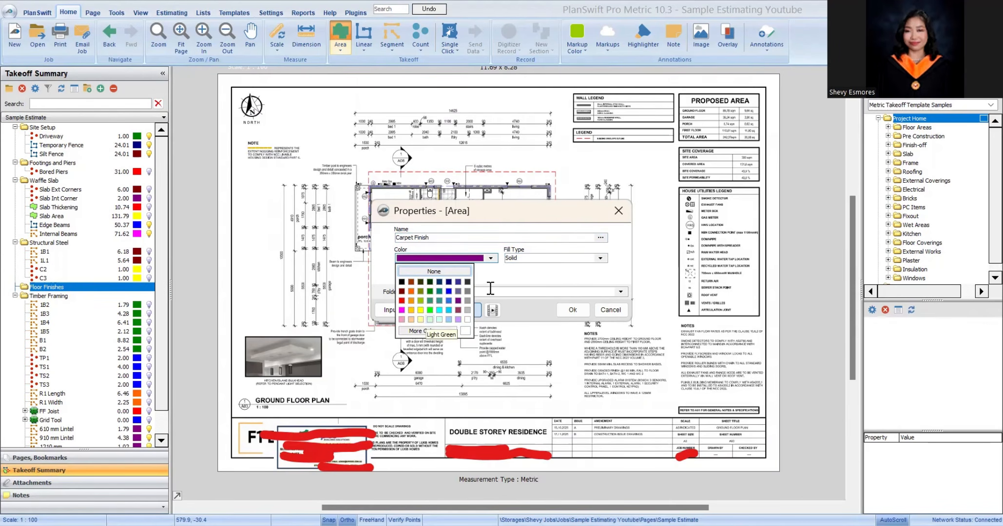
Step: Set the Carpet Finish area's color to magenta, assign it to the Floor Finishes folder, and create it
left_click(402, 310)
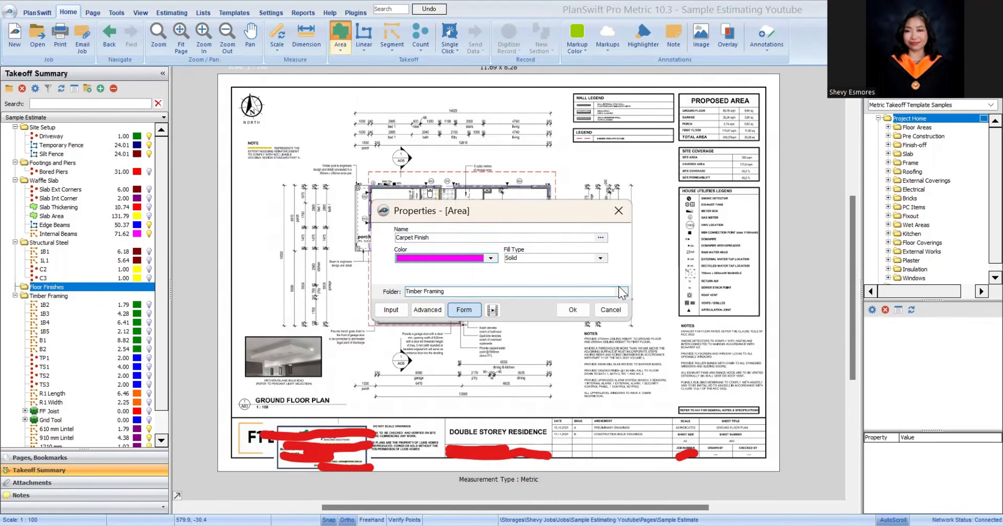
left_click(620, 292)
left_click(576, 325)
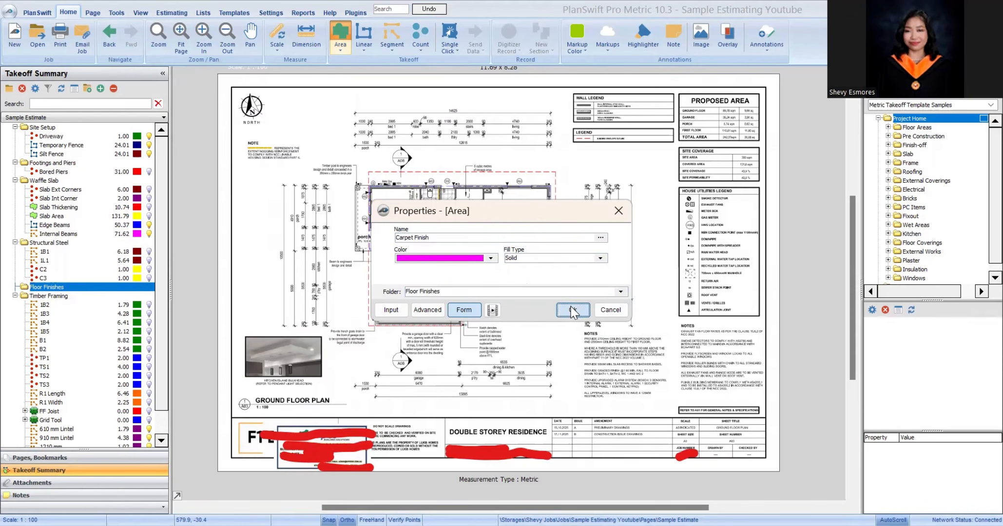
left_click(573, 311)
Step: Measure the bed 1 floor on the ground floor plan as a rectangular Carpet Finish area
scroll(402, 212, "up", 5)
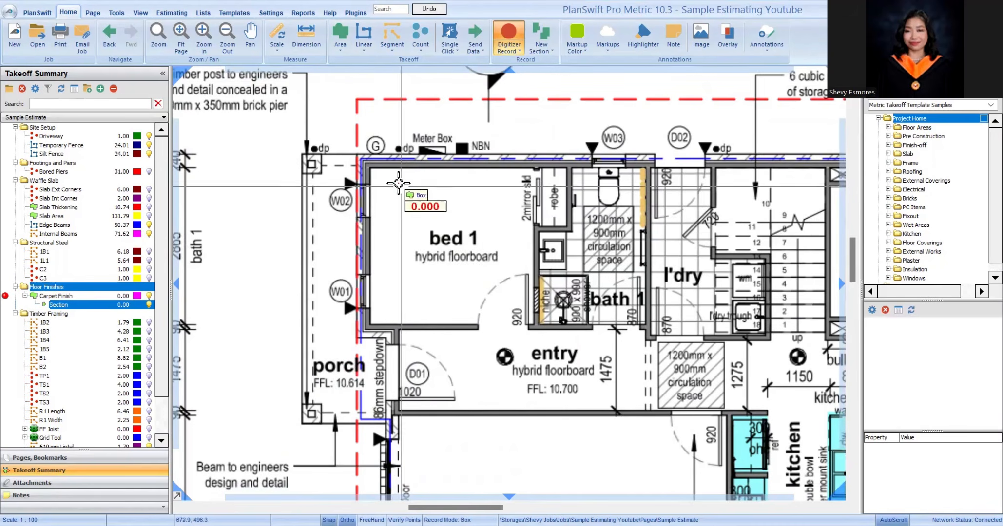
scroll(370, 170, "up", 2)
scroll(414, 224, "down", 1)
key("Escape")
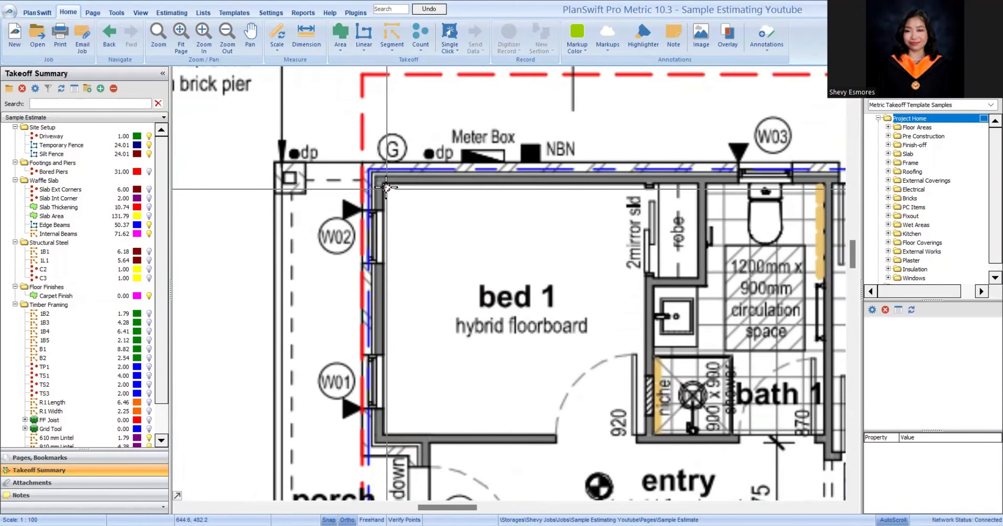
key("r")
left_click_drag(383, 184, 646, 435)
Step: Create a new area takeoff item named laminated floor with a teal solid fill in the Floor Finishes folder
scroll(530, 313, "down", 5)
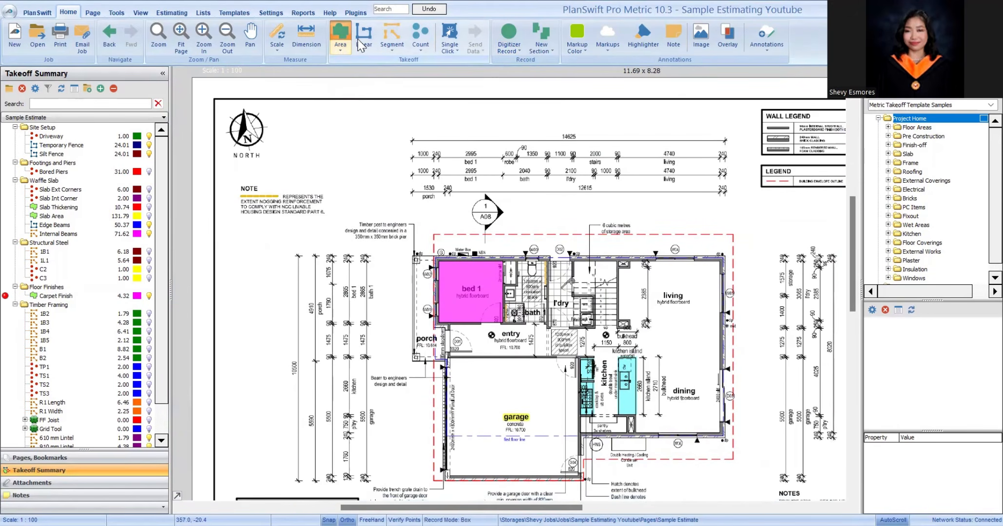
left_click(340, 39)
type("lami")
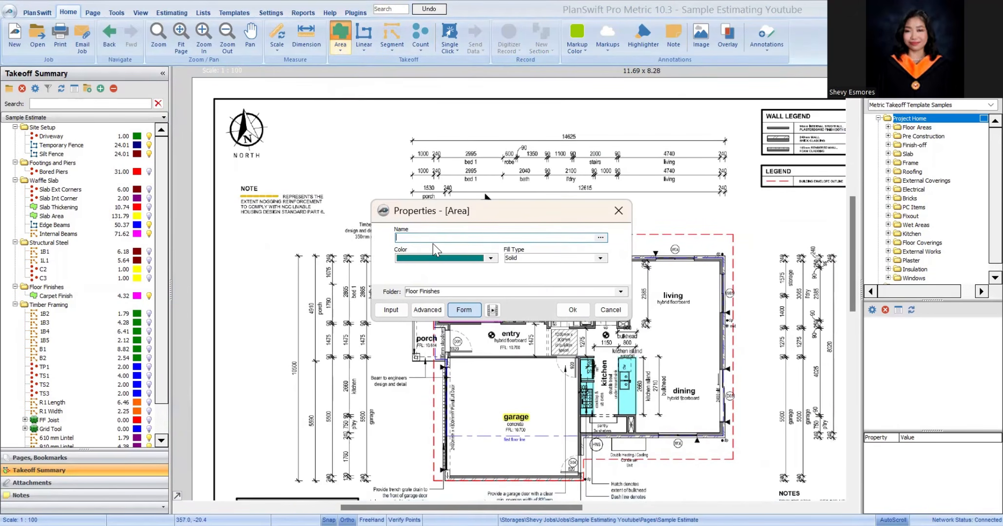
type("nate")
left_click(569, 313)
Step: Trace the laminated floor area point to point around the ground floor entry, kitchen, dining and living rooms
scroll(573, 467, "up", 3)
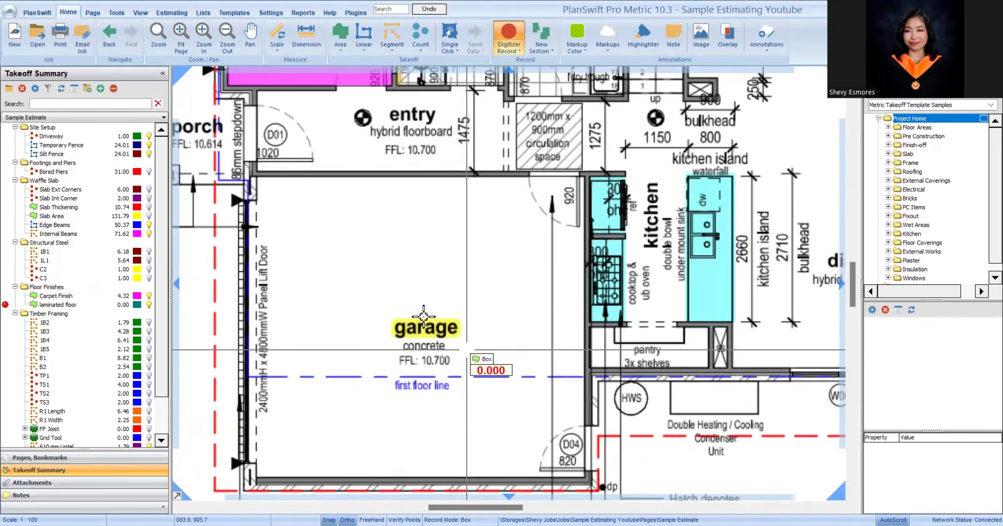
left_click(380, 287)
scroll(692, 282, "up", 3)
left_click(522, 326)
left_click(574, 326)
scroll(573, 321, "down", 3)
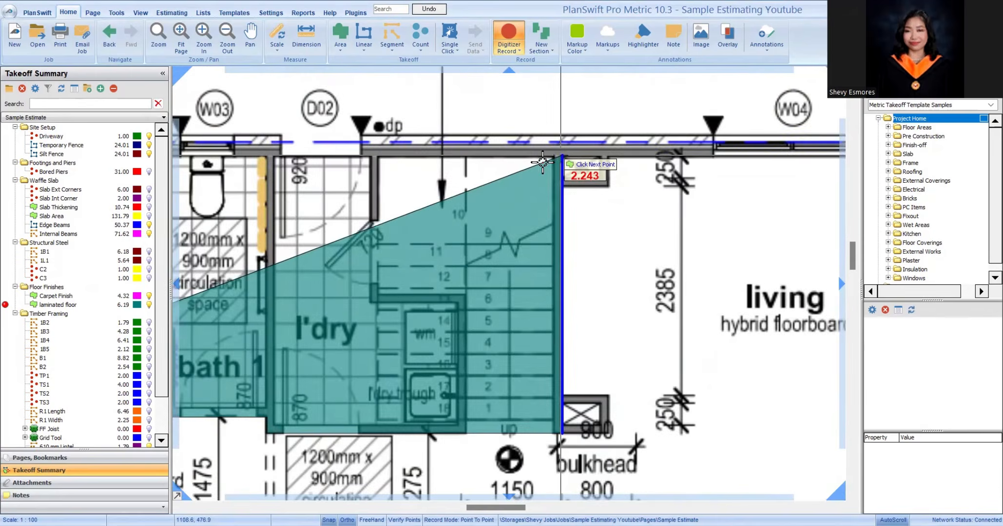
left_click(562, 154)
left_click(638, 271)
left_click(274, 271)
scroll(533, 163, "down", 3)
left_click(340, 210)
key("Escape")
key("Escape")
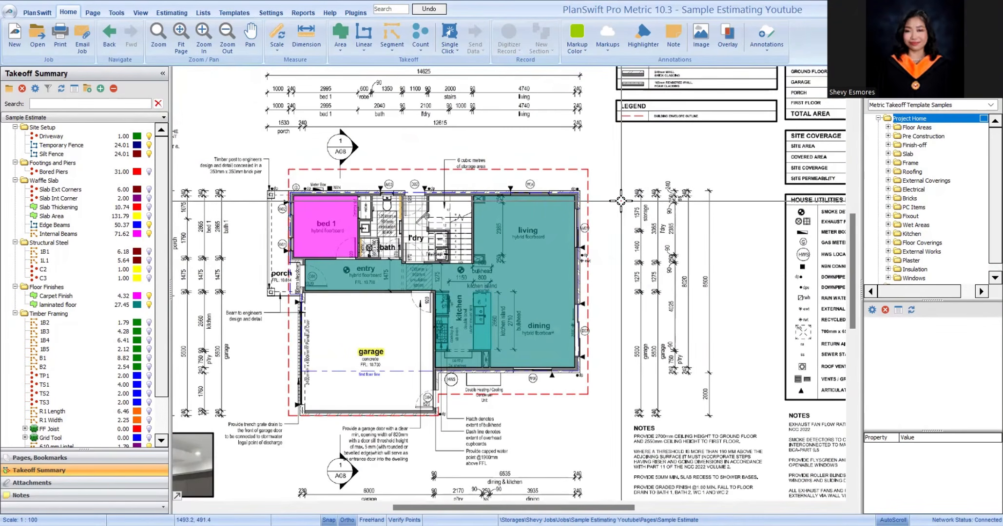
Step: On the upper floor plan, resume the laminated floor item and trace the hallway between the bedrooms
key("Page_Down")
scroll(419, 253, "up", 4)
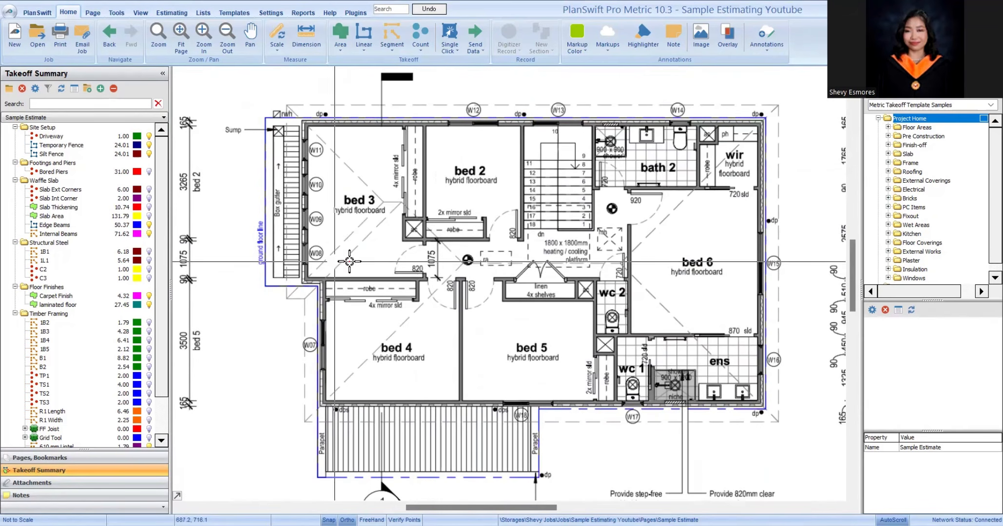
scroll(451, 254, "up", 2)
scroll(386, 264, "down", 3)
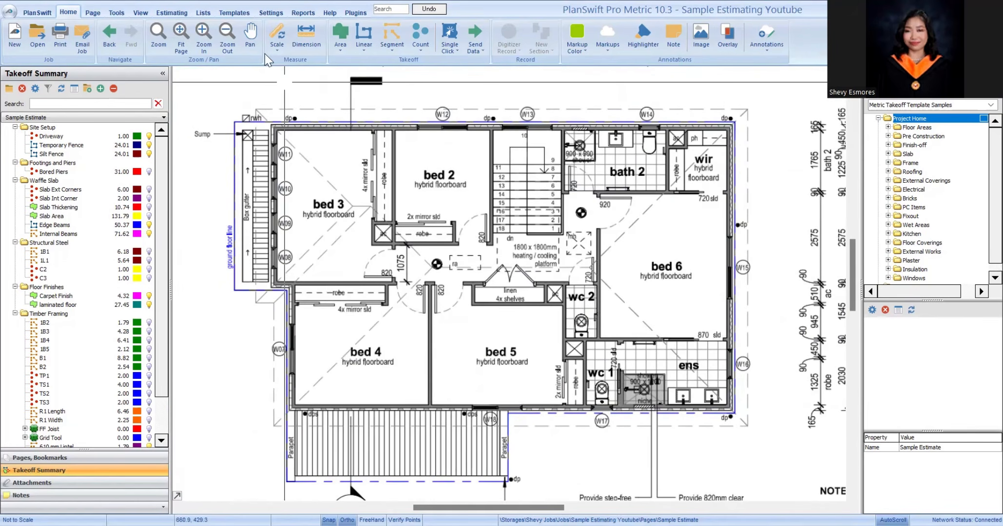
double_click(58, 304)
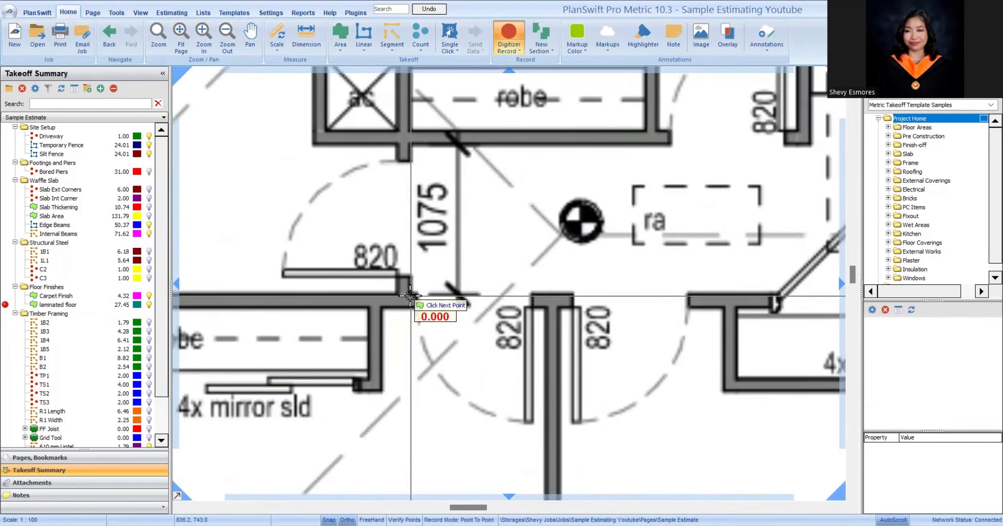
scroll(392, 305, "down", 2)
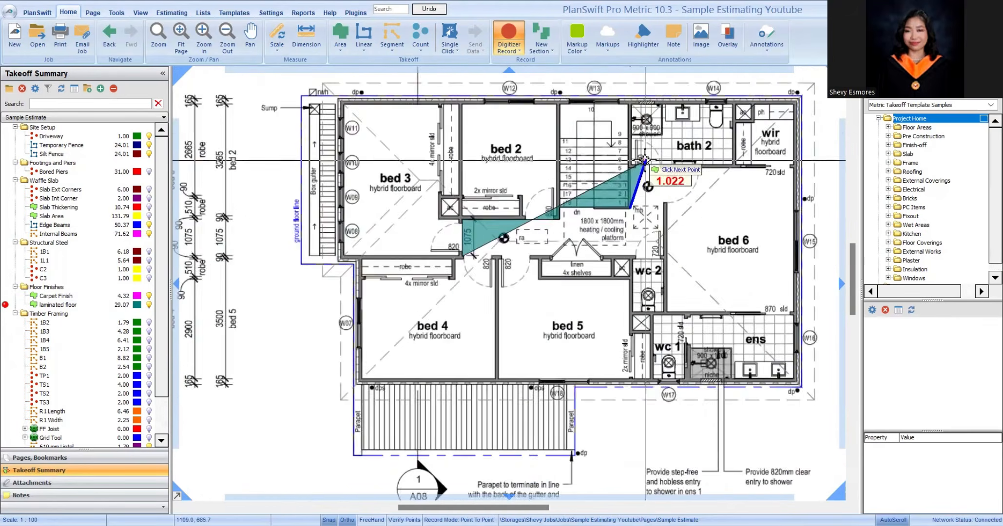
left_click(631, 166)
left_click(667, 166)
scroll(627, 231, "up", 2)
left_click(687, 272)
scroll(448, 309, "down", 2)
Step: Resume the Carpet Finish item and measure bed 3 on the upper floor as a rectangular area
double_click(56, 295)
scroll(362, 191, "up", 2)
key("b")
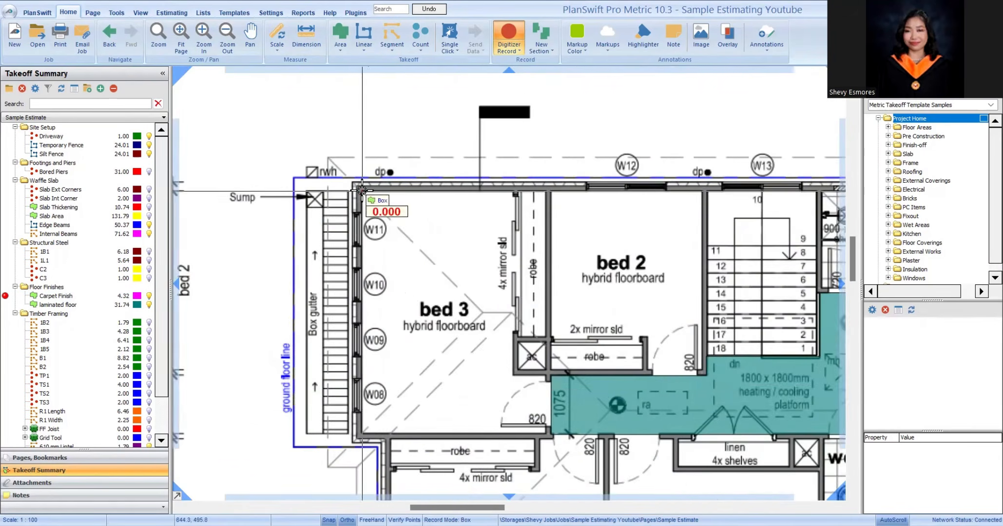
left_click(362, 191)
left_click(551, 434)
Step: Add rectangular Carpet Finish areas over bed 2, bed 4 and bed 5 on the upper floor
left_click(448, 267)
left_click(600, 446)
scroll(663, 280, "up", 3)
left_click(194, 146)
left_click(746, 419)
scroll(701, 347, "down", 2)
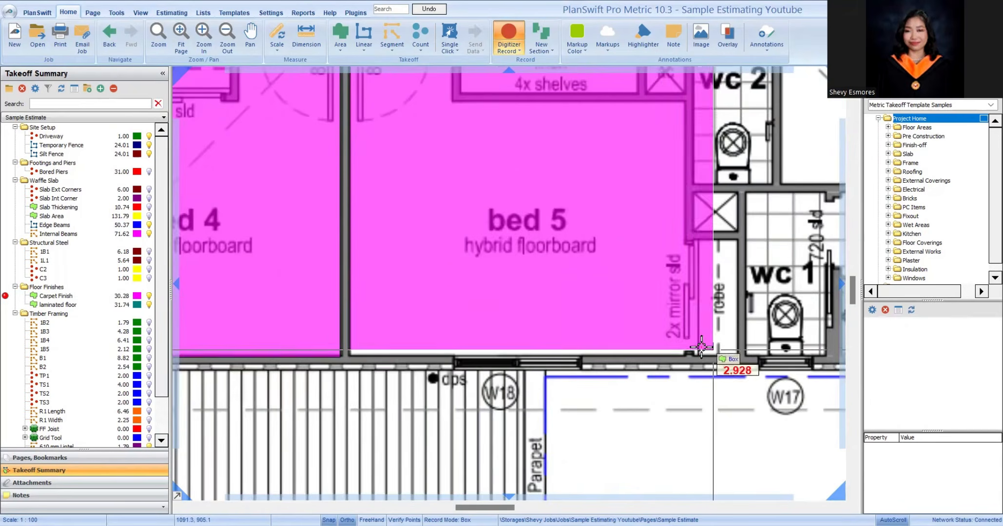
left_click(686, 354)
key("Escape")
Step: Reshape the bed 5 carpet area so that it covers the robe beside wc 1
scroll(701, 347, "down", 3)
scroll(629, 251, "up", 5)
left_click_drag(672, 206, 784, 202)
scroll(779, 162, "down", 2)
left_click_drag(701, 174, 692, 275)
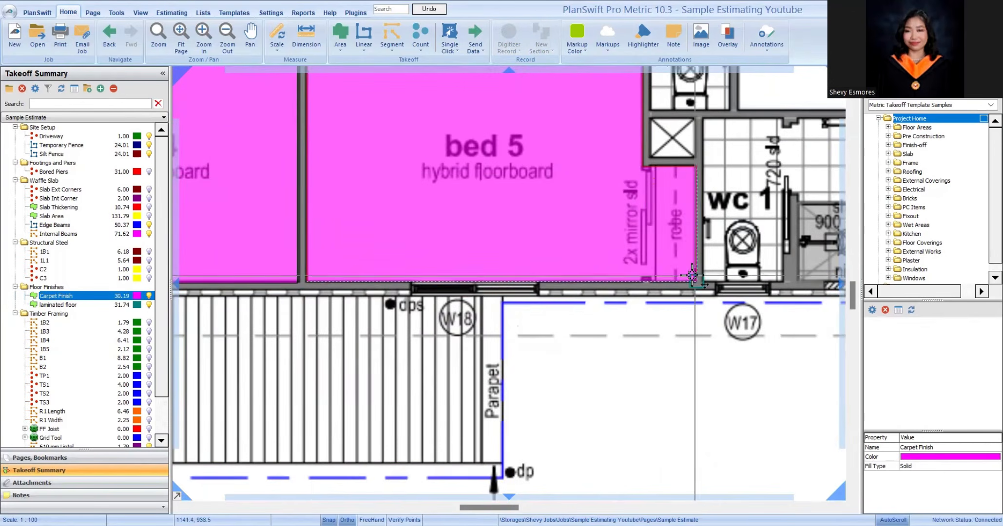
Step: Resume the Carpet Finish item and cover bed 6 and the walk-in robe on the upper floor
scroll(692, 275, "down", 2)
double_click(56, 296)
left_click(563, 293)
left_click(433, 277)
left_click(609, 278)
left_click(609, 116)
left_click(761, 117)
left_click(752, 205)
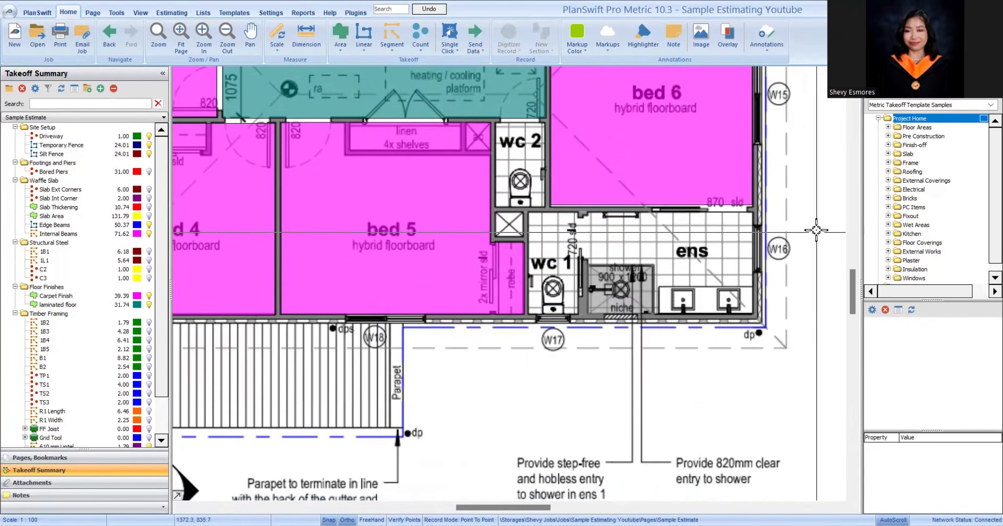
key("Escape")
Step: Adjust the edge of the bed 6 carpet area along the ensuite wall
left_click(731, 205)
key("Down")
type("35")
key("Return")
scroll(580, 282, "down", 4)
left_click_drag(581, 258, 568, 309)
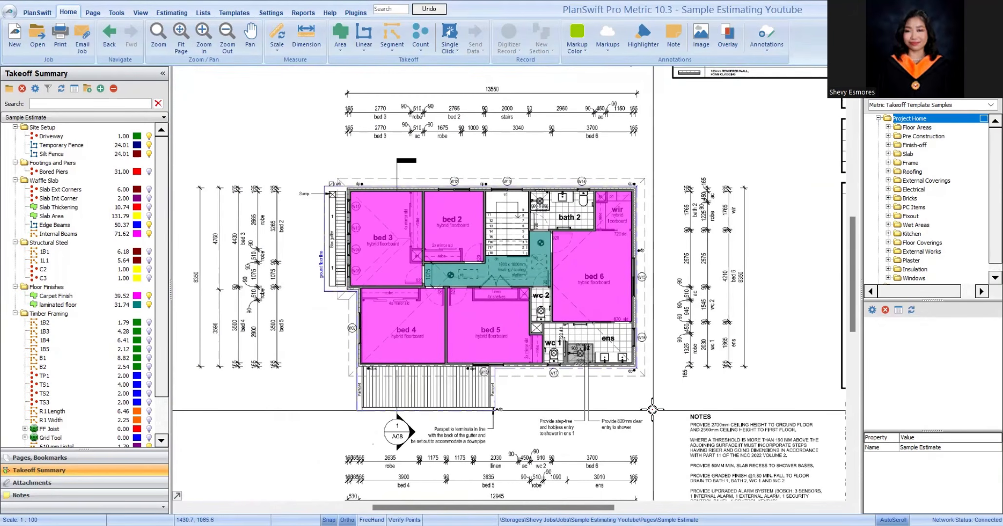
Step: On the ground floor plan, extend the bed 1 carpet area into the robe by adding and moving boundary points
left_click_drag(369, 144, 628, 398)
scroll(445, 258, "up", 5)
left_click(414, 234)
scroll(449, 214, "up", 4)
left_click(437, 258, "ctrl")
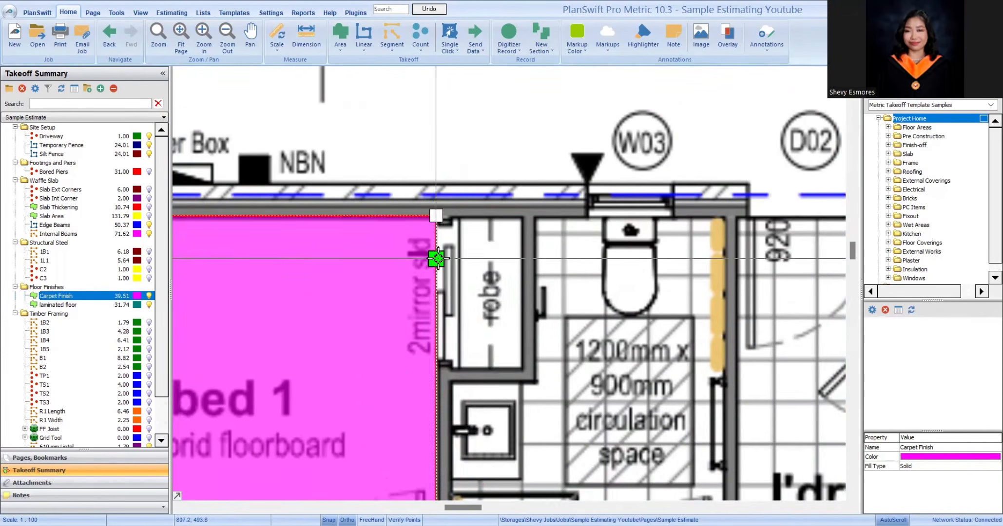
left_click_drag(437, 258, 522, 216)
left_click(500, 320, "ctrl")
left_click_drag(499, 320, 522, 368)
left_click(505, 418, "ctrl")
left_click_drag(504, 418, 437, 368)
scroll(517, 268, "down", 6)
left_click(571, 322)
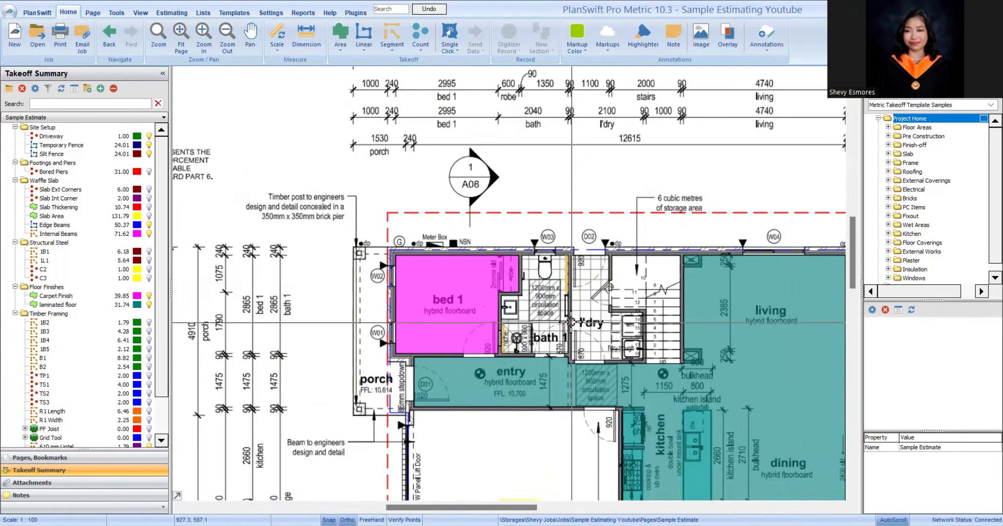
scroll(583, 335, "up", 4)
scroll(465, 246, "down", 4)
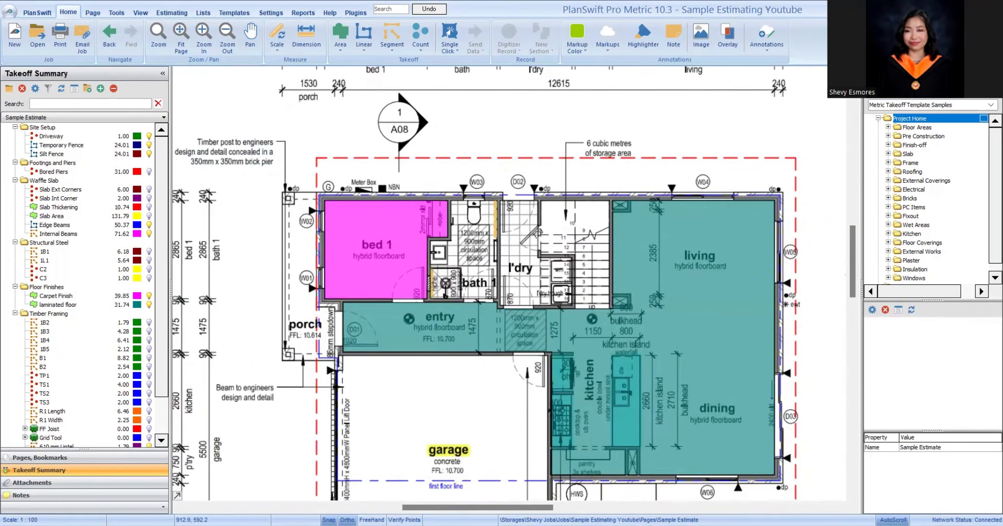
left_click_drag(467, 258, 511, 228)
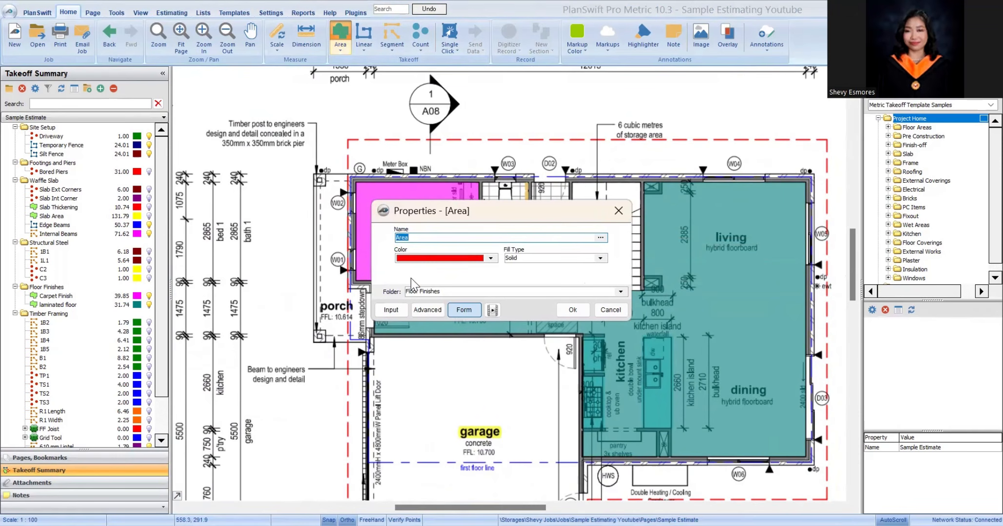
type("Fil")
key("Escape")
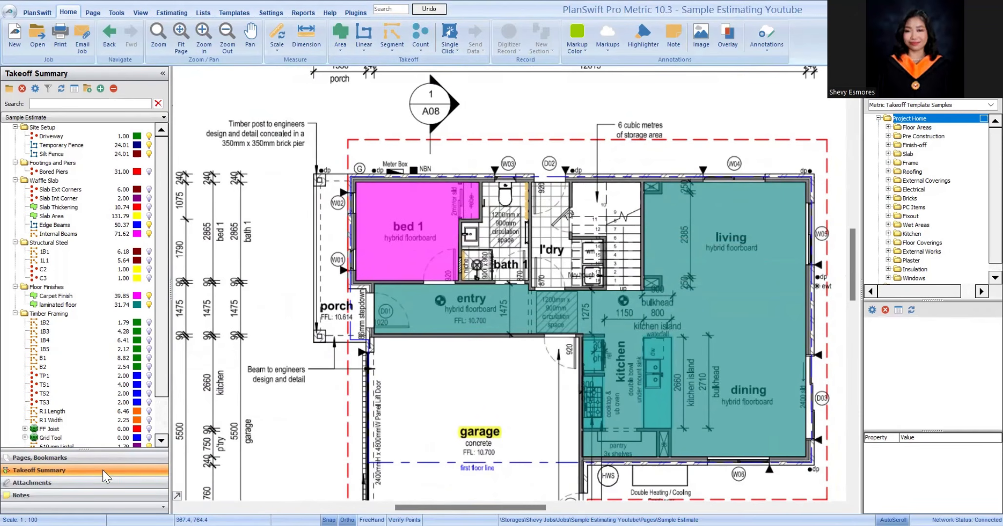
left_click(104, 460)
scroll(95, 308, "up", 4)
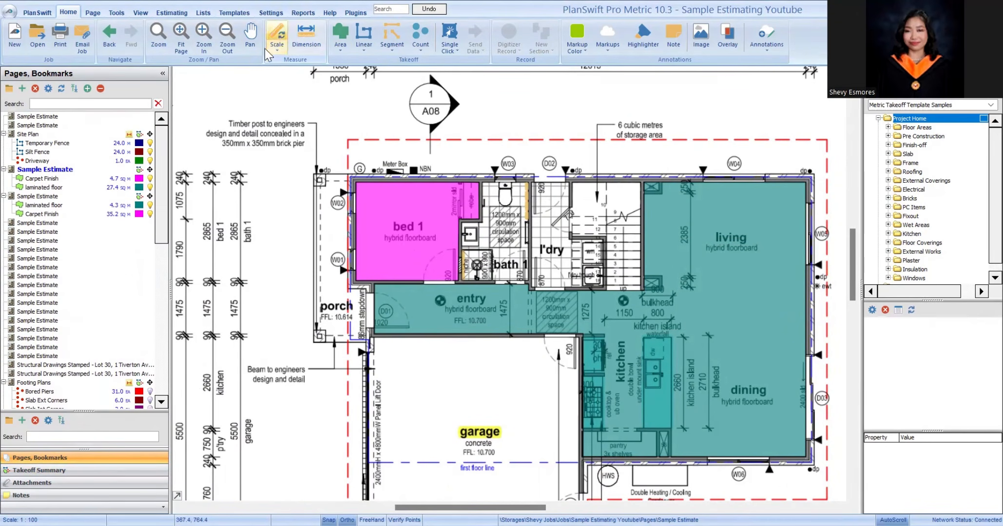
left_click(39, 470)
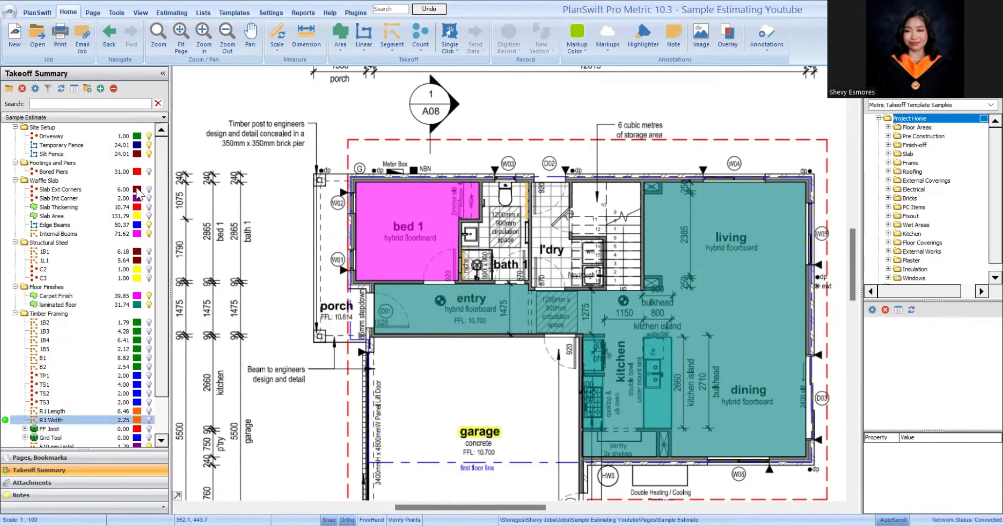
Step: Create a takeoff folder named Tile Supply/Labour and move it out of Floor Finishes to the top level
left_click(9, 89)
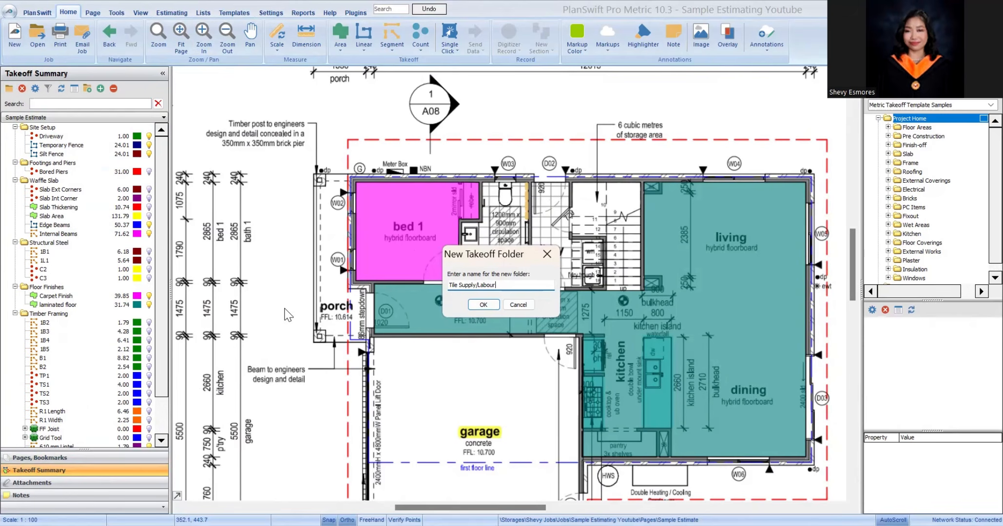
left_click(482, 305)
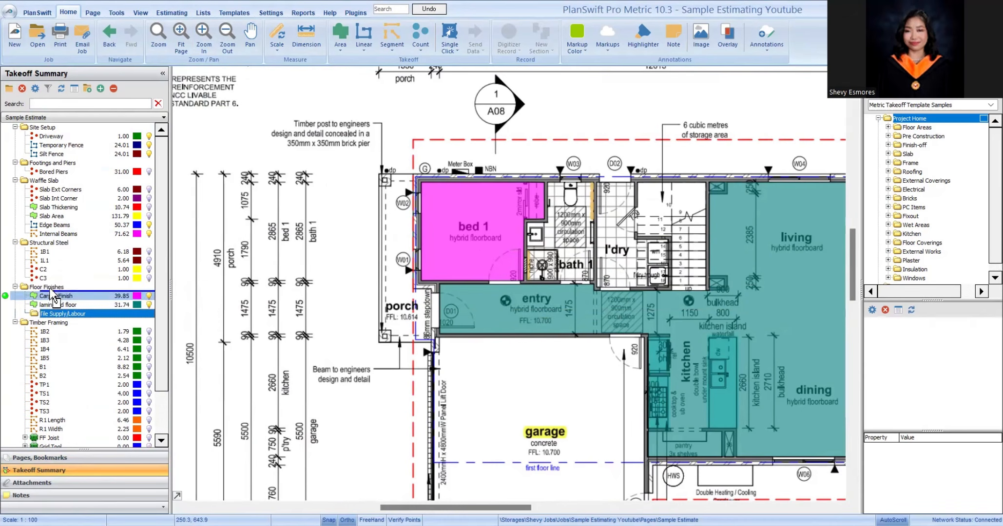
mouse_move(43, 287)
left_mouse_down()
mouse_move(62, 301)
mouse_move(46, 281)
left_mouse_up()
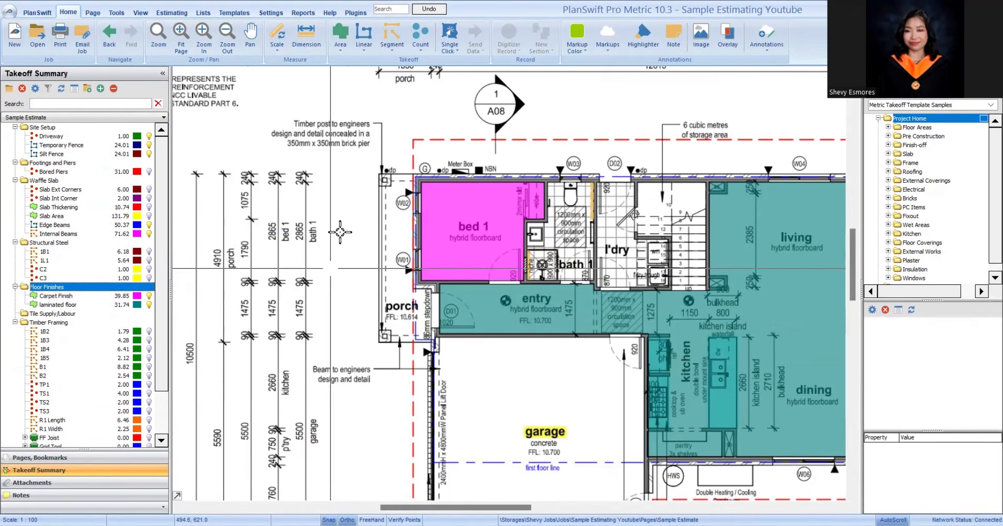
Step: Create a green area takeoff item named Floor Tiles in the Floor Finishes folder
left_click(341, 52)
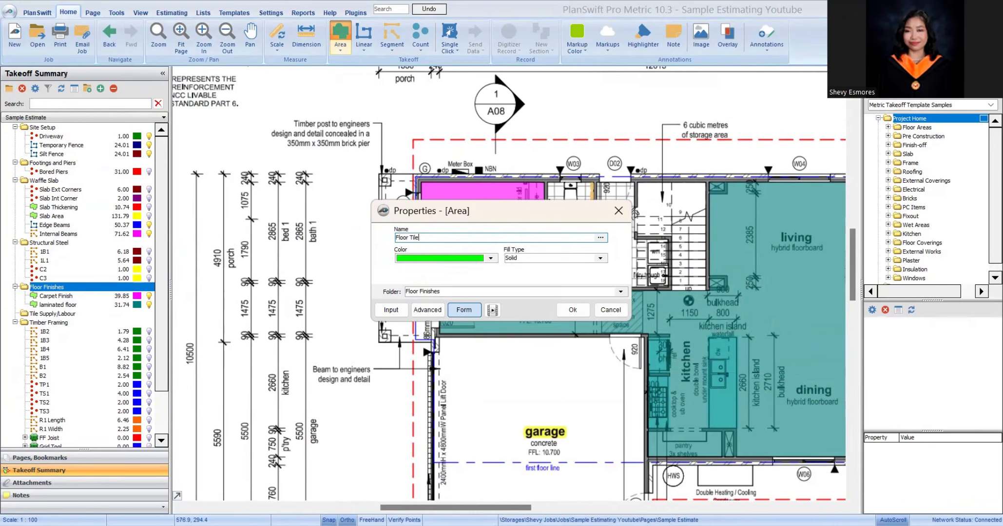
left_click(572, 310)
Step: Trace the bath 1 floor point to point as a Floor Tiles area, following the recess beside the bed 1 robe
scroll(404, 341, "up", 10)
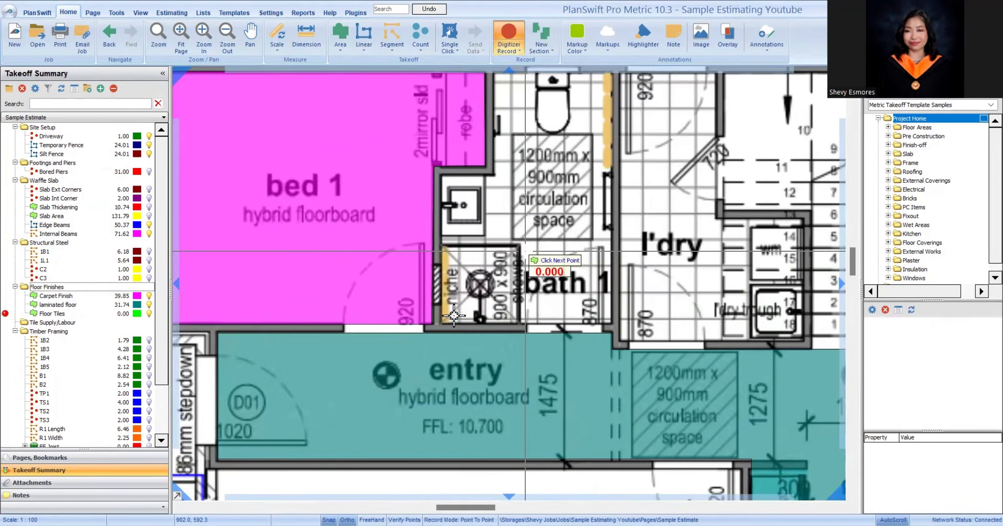
scroll(497, 376, "down", 2)
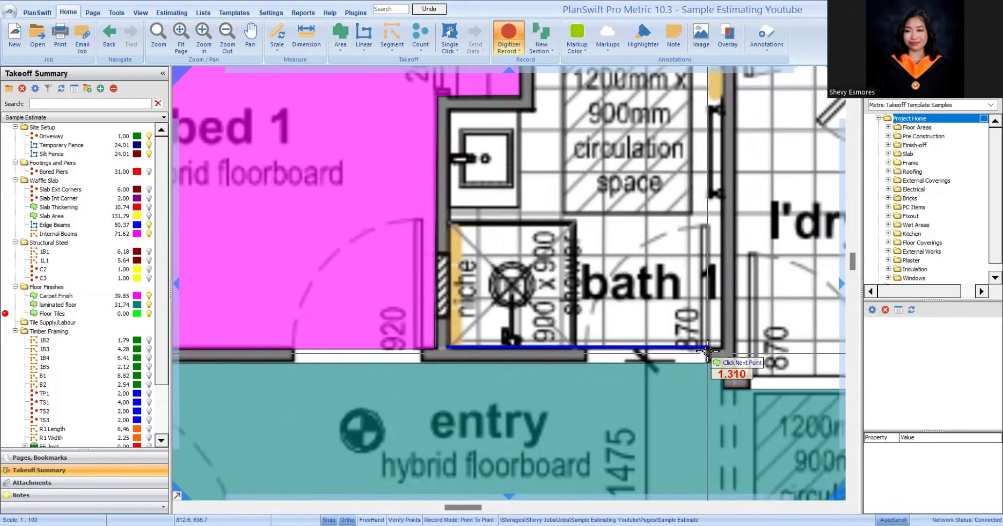
left_click(723, 347)
scroll(705, 378, "down", 3)
scroll(706, 304, "up", 3)
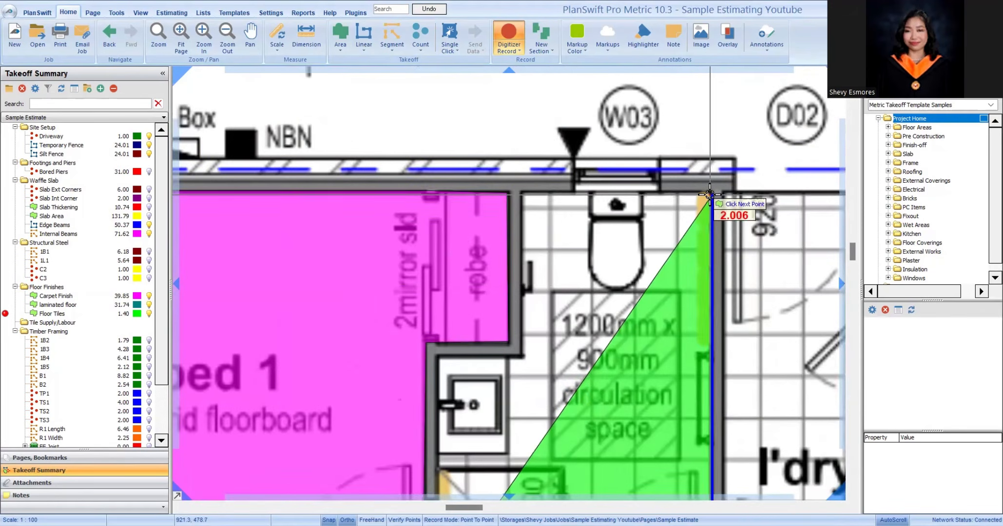
left_click(712, 194)
left_click(526, 196)
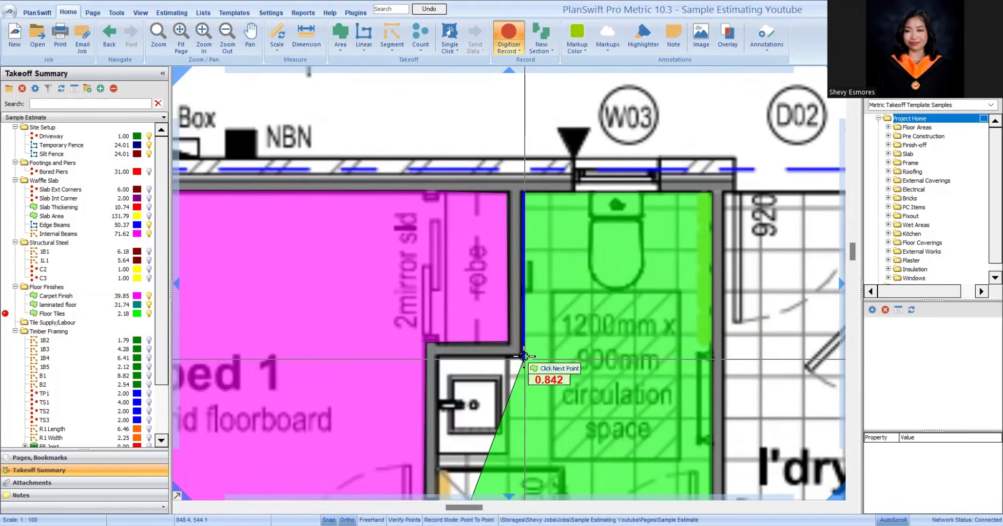
left_click(527, 348)
scroll(455, 395, "down", 5)
scroll(463, 402, "up", 4)
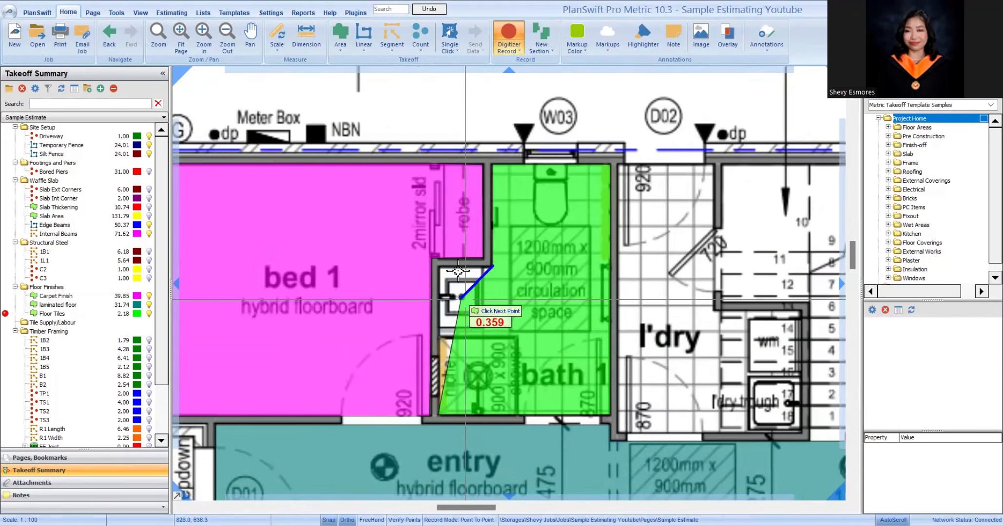
left_click(436, 270)
scroll(436, 271, "down", 4)
left_click(506, 351)
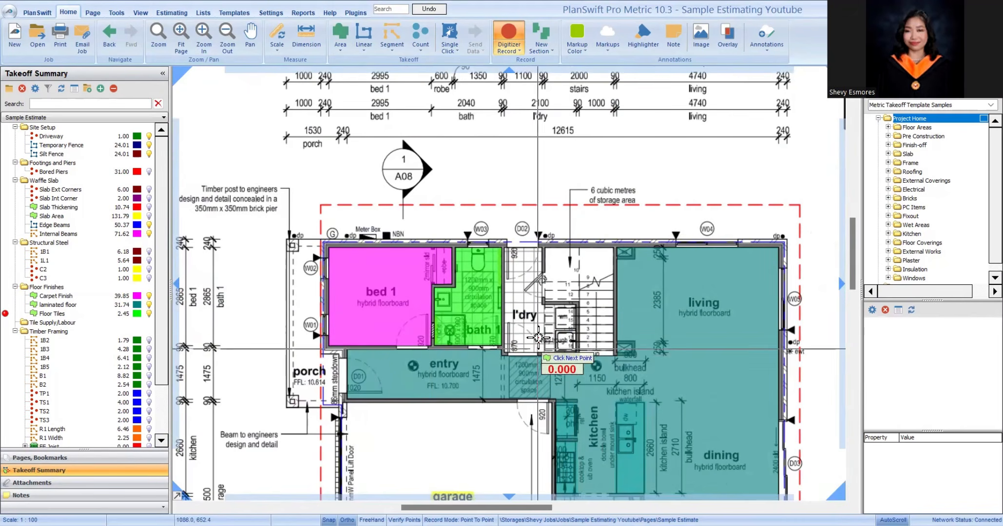
Step: Trace the l'dry floor on the ground floor point to point as a Floor Tiles area, including the washing machine and trough recess
scroll(506, 351, "up", 5)
scroll(515, 298, "down", 5)
scroll(497, 117, "up", 3)
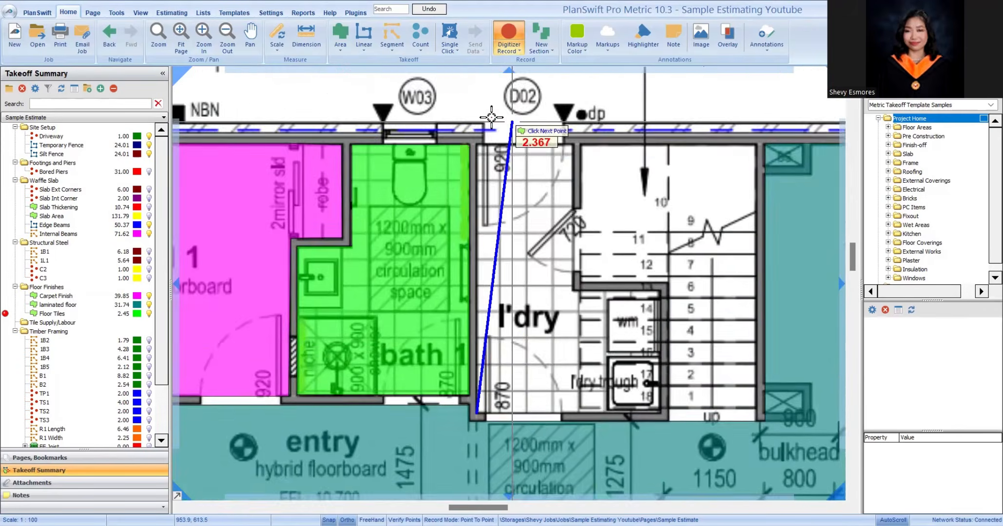
left_click(456, 157)
left_click(610, 158)
left_click(610, 391)
left_click(751, 391)
scroll(751, 391, "down", 2)
scroll(432, 404, "down", 4)
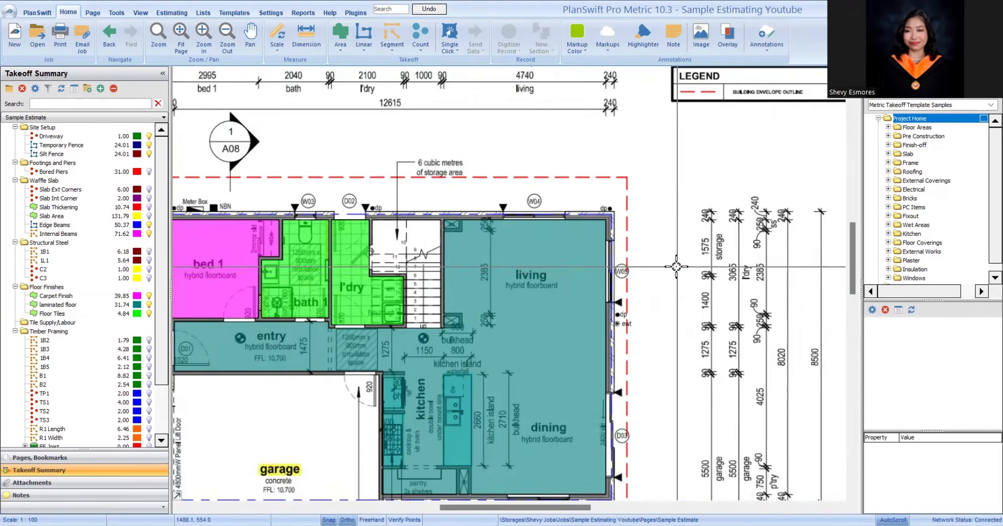
Step: Move the Floor Tiles item into the Tile Supply/Labour folder and trace the first floor wc 2 as a Floor Tiles area
left_click_drag(52, 314, 52, 323)
left_click(5, 323)
scroll(524, 287, "up", 10)
left_click(420, 179)
scroll(424, 190, "down", 5)
scroll(487, 293, "up", 3)
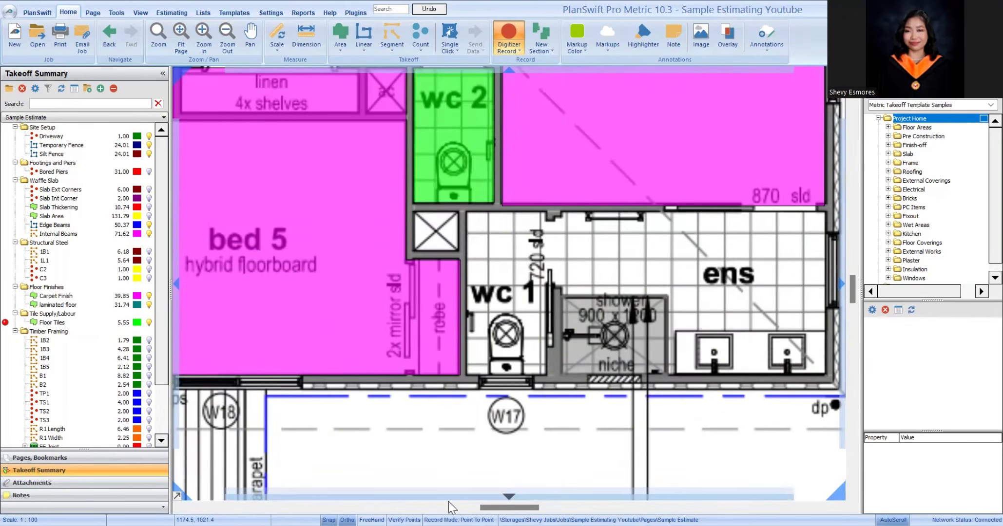
Step: Trace the combined wc 1 and ens floor and the bath 2 floor on the first floor as Floor Tiles areas
left_click(779, 391)
scroll(633, 316, "up", 3)
left_click(519, 236)
key("Escape")
Step: Check the floor finish areas on both floor plans for coverage and examine the wet areas around wc 1 and ens
scroll(779, 391, "down", 5)
scroll(463, 247, "up", 5)
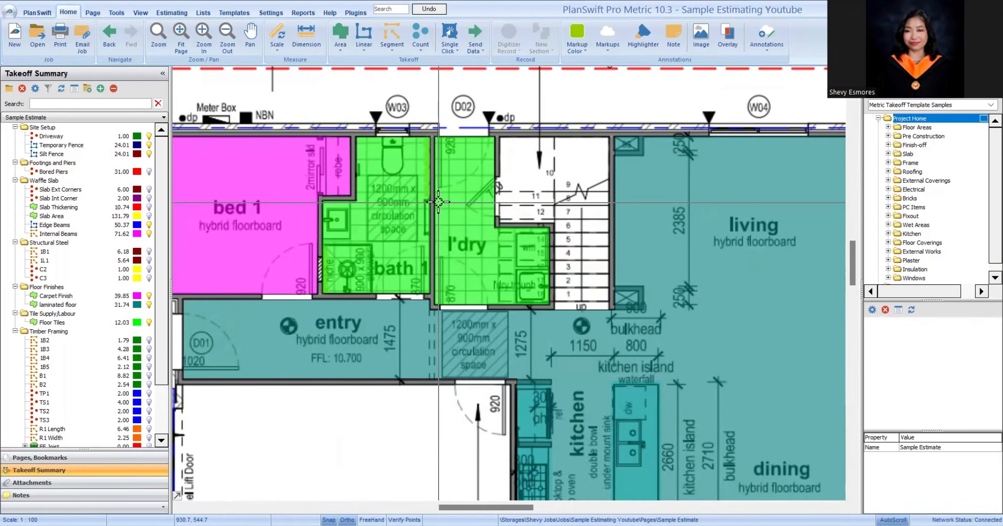
scroll(463, 248, "down", 4)
scroll(536, 268, "up", 4)
scroll(536, 268, "down", 5)
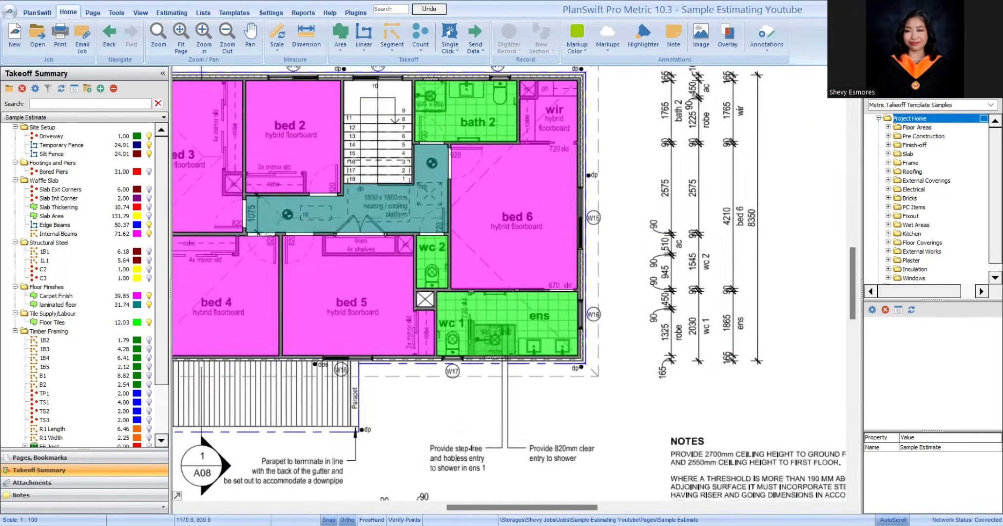
scroll(470, 123, "up", 5)
scroll(508, 297, "down", 4)
scroll(508, 297, "up", 4)
scroll(507, 296, "down", 5)
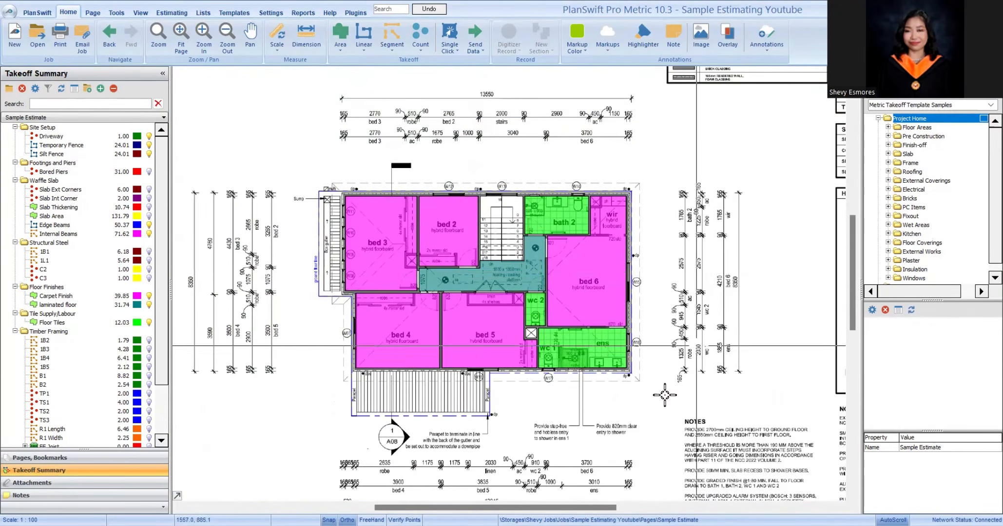
left_click_drag(662, 76, 763, 86)
scroll(764, 85, "down", 3)
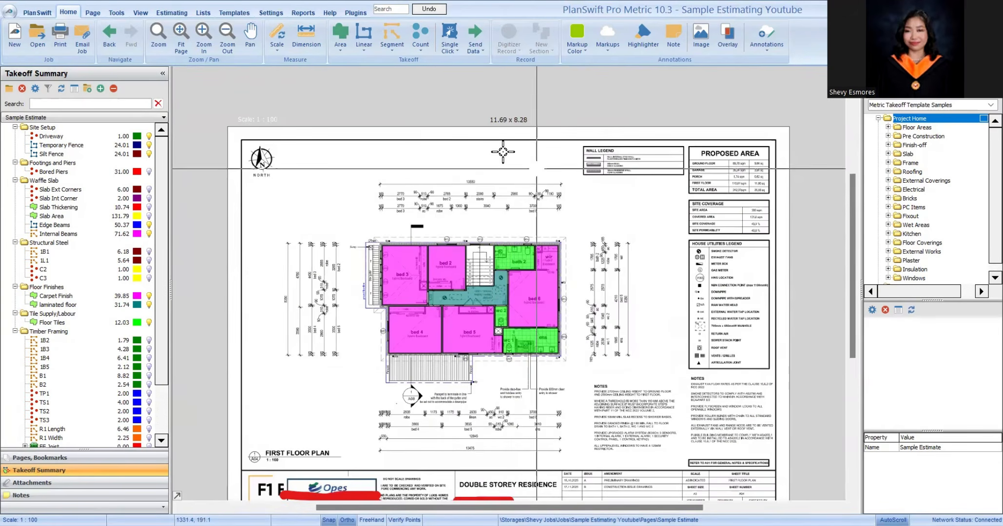
scroll(548, 313, "up", 5)
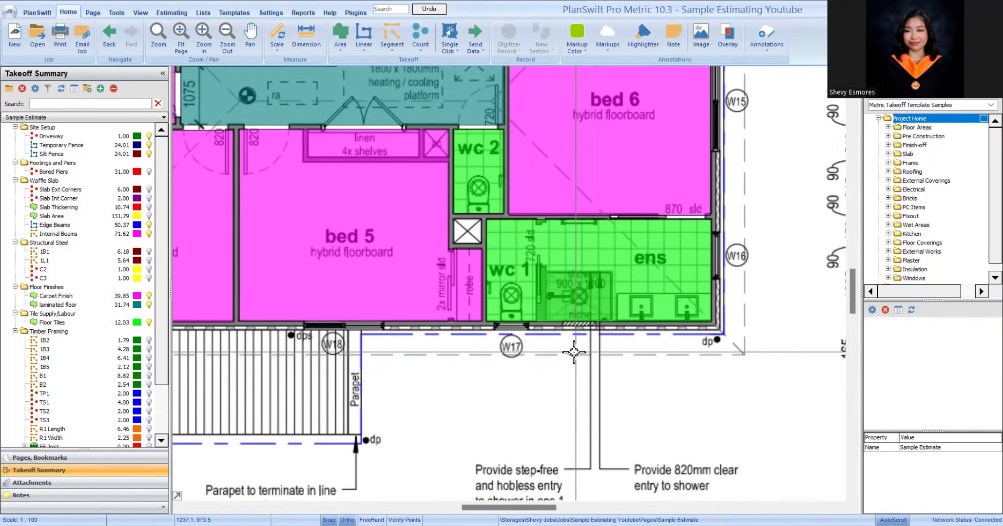
scroll(594, 370, "down", 2)
scroll(564, 317, "up", 2)
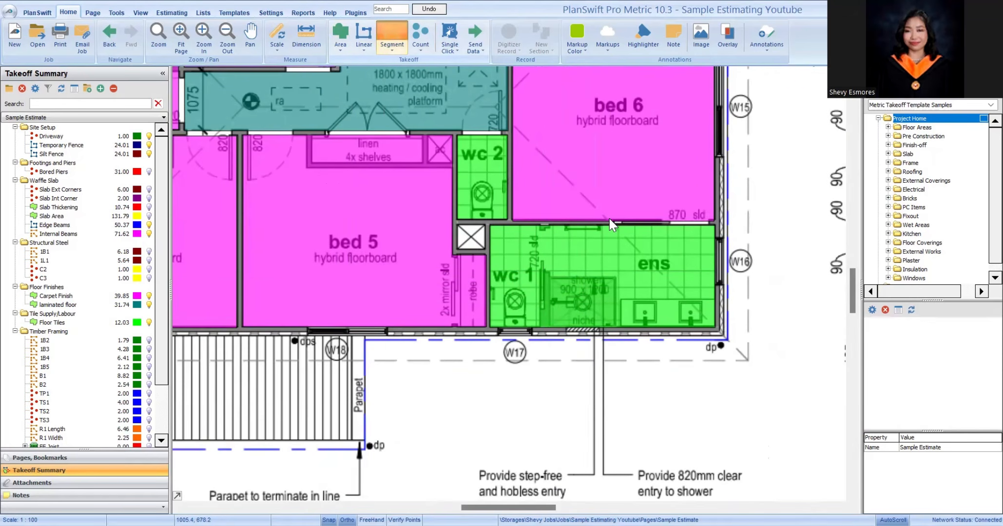
Step: Create a blue linear takeoff item named Wet Wall Length in the Tile Supply/Labour folder
left_click(487, 291)
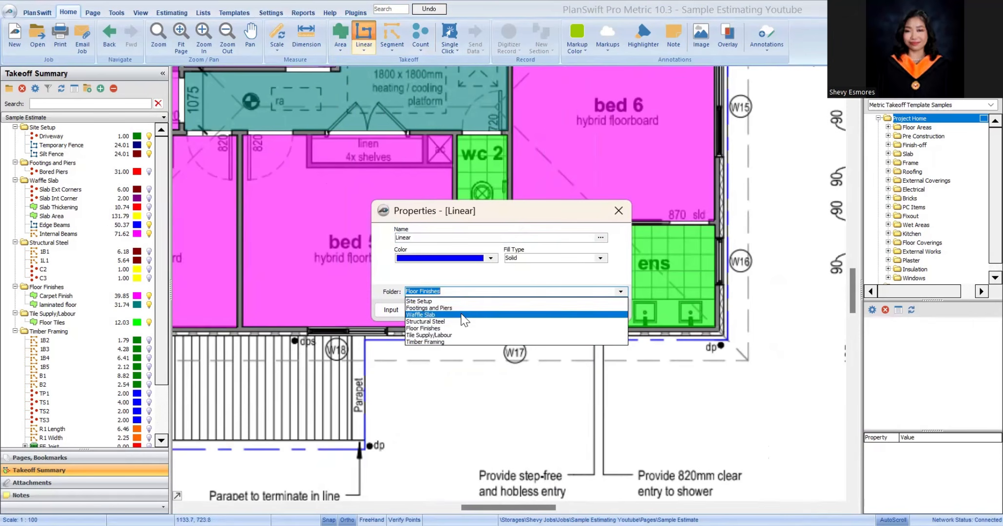
left_click(463, 320)
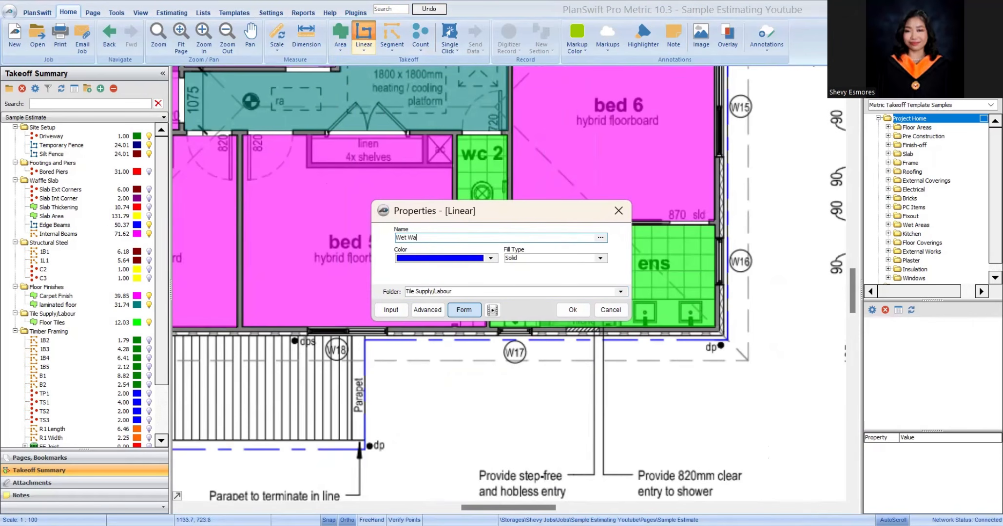
left_click(565, 310)
Step: Trace the niche wall and the adjoining wc 1 side wall of the ens shower as Wet Wall Length, about 1.51 m
scroll(560, 315, "up", 5)
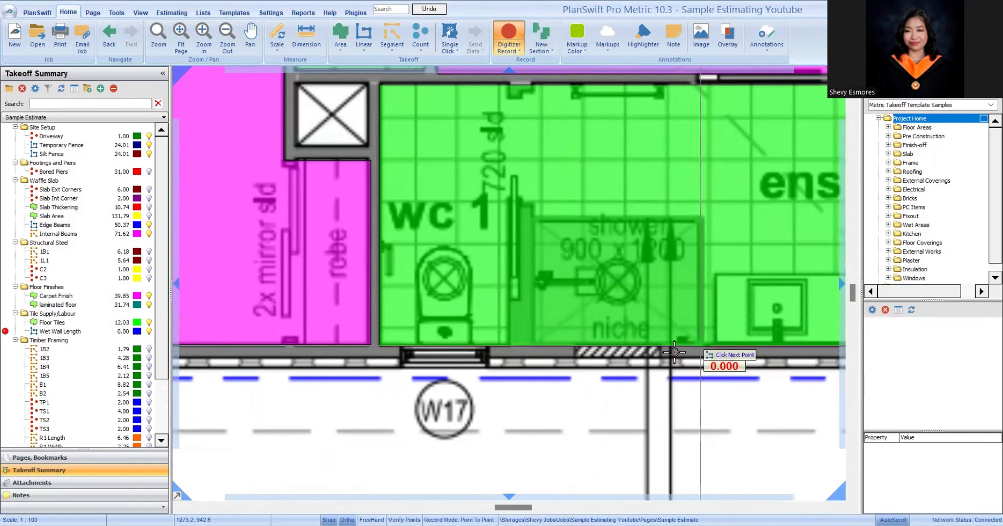
left_click(530, 345)
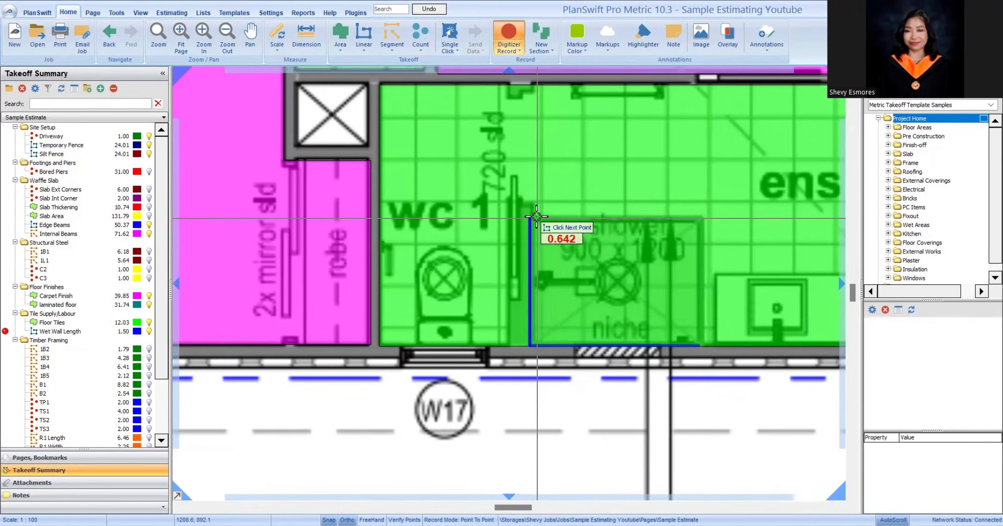
left_click(535, 217)
scroll(528, 277, "down", 5)
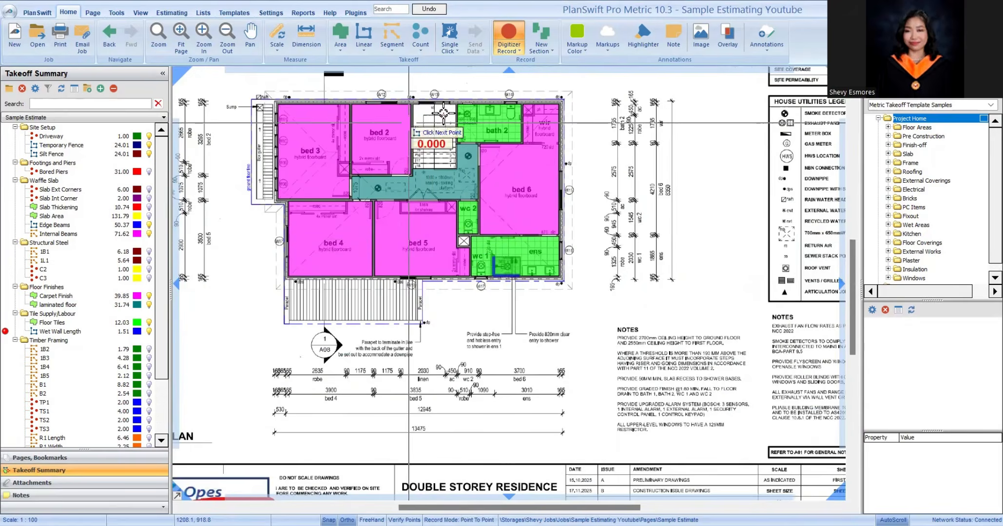
Step: Trace the niche wall and the stair-side wall of the bath 2 shower as Wet Wall Length
scroll(443, 113, "up", 6)
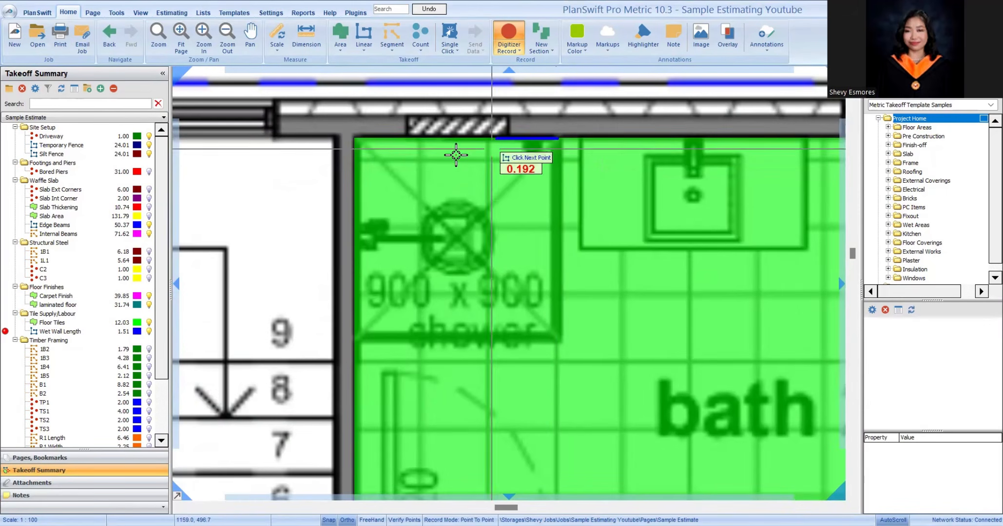
left_click(355, 139)
left_click(355, 341)
scroll(418, 292, "down", 3)
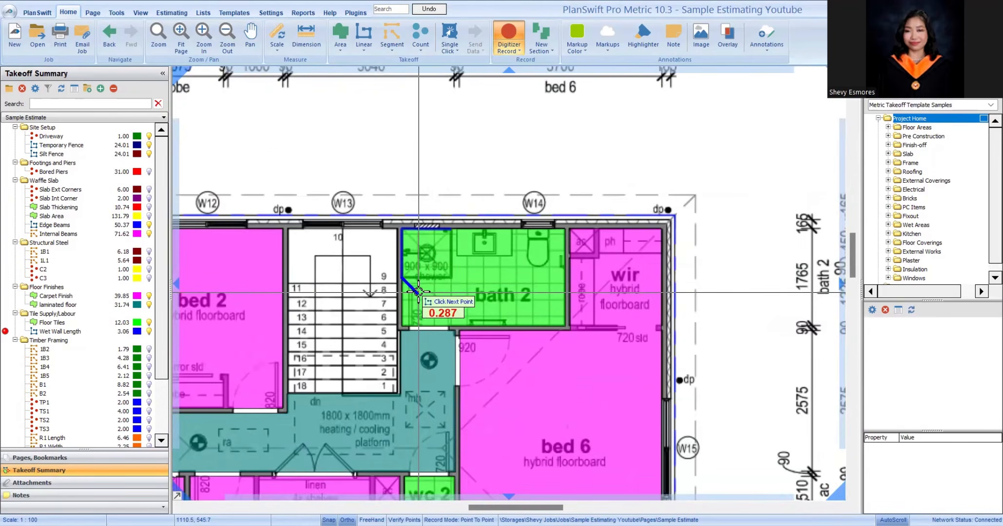
key("Escape")
scroll(418, 293, "down", 4)
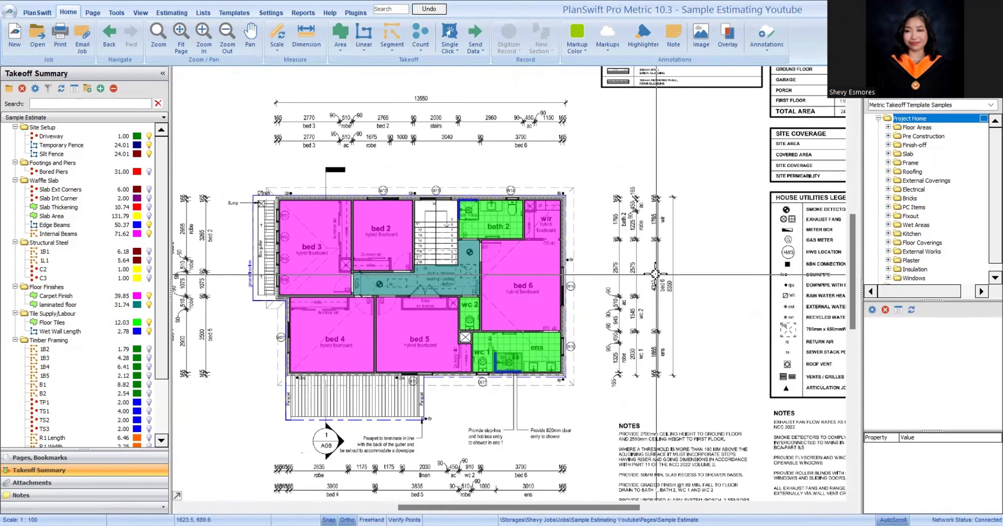
Step: Create a red segment item named Vanity Splashback in Tile Supply/Labour and draw it along the bath 2 vanity wall, about 0.71 m
scroll(515, 196, "up", 2)
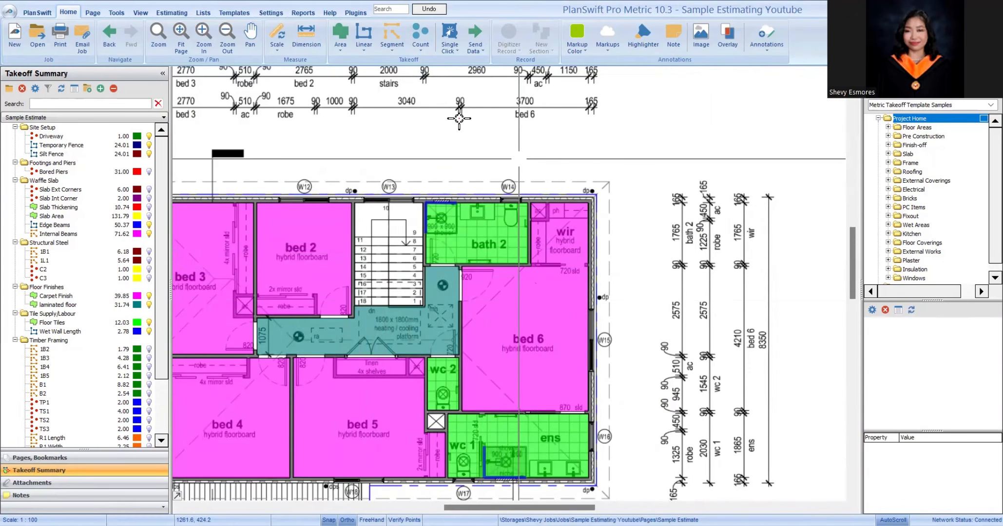
left_click(392, 41)
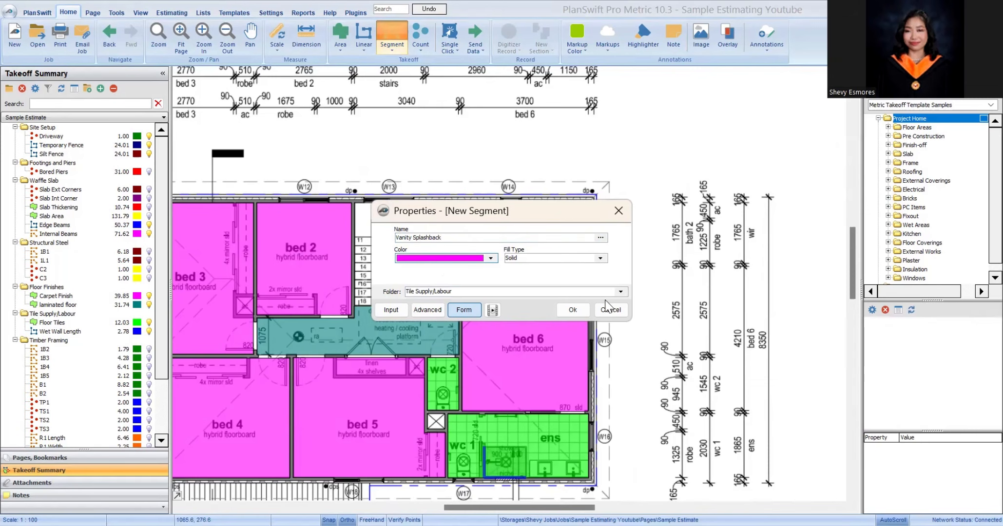
scroll(491, 210, "up", 5)
left_click(364, 204)
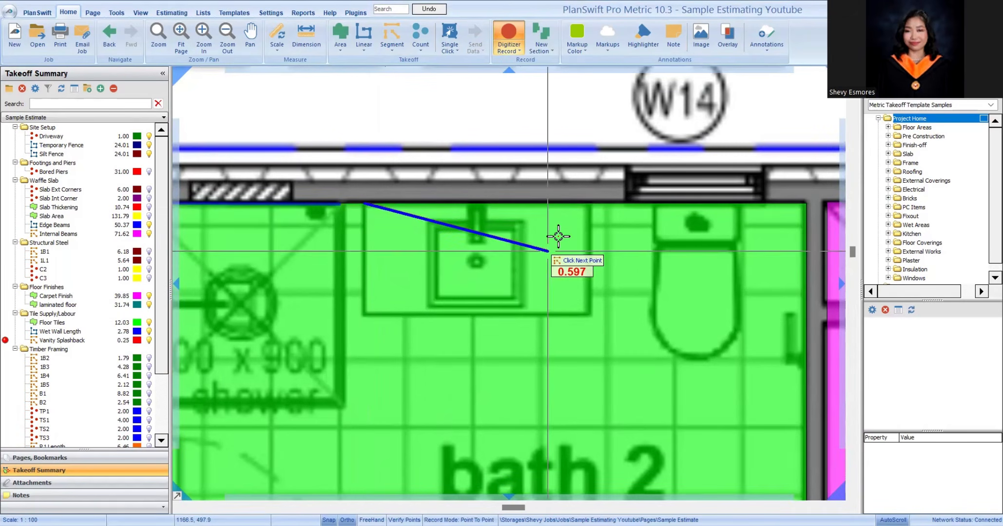
left_click(587, 216)
scroll(587, 216, "down", 4)
scroll(519, 224, "up", 4)
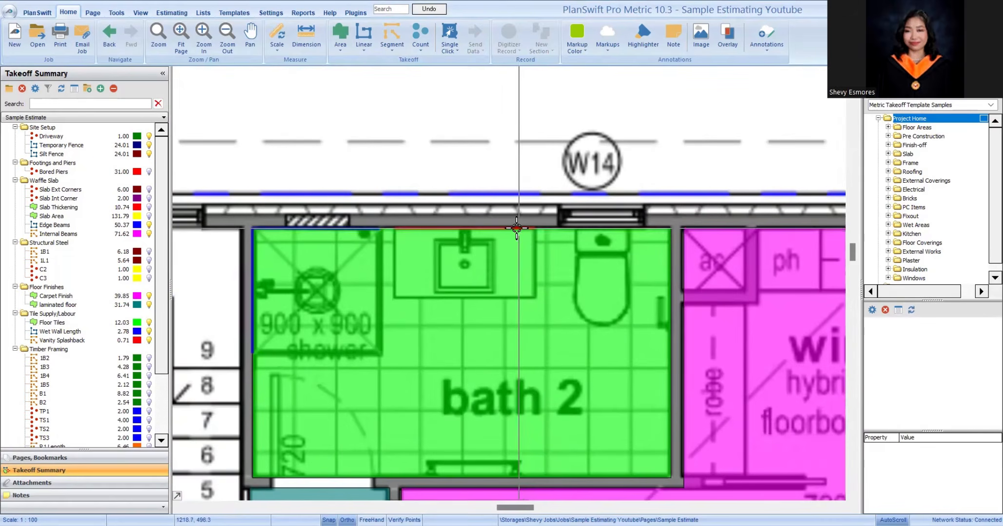
key("Escape")
Step: Draw a Vanity Splashback segment along the external wall behind the double vanity in ens
scroll(515, 226, "down", 4)
left_click(492, 302)
scroll(492, 302, "up", 4)
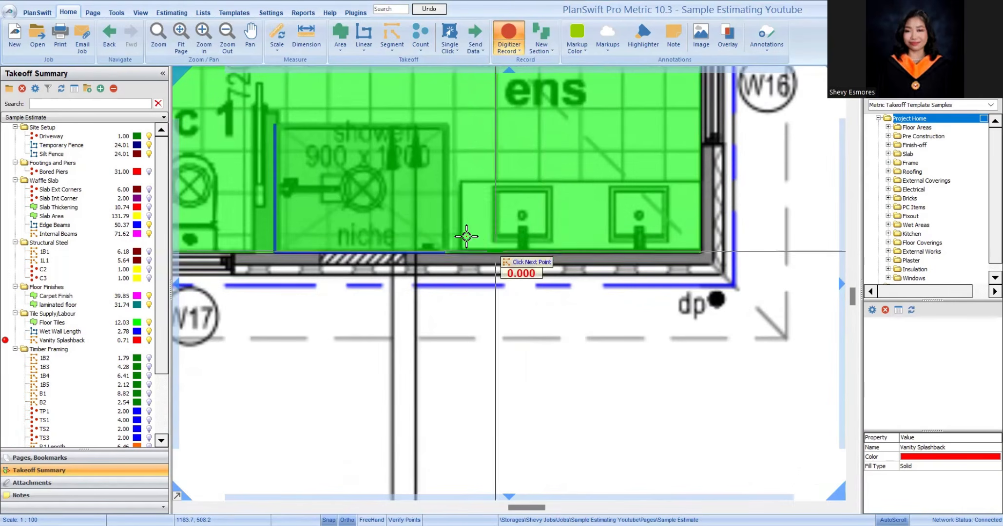
left_click(700, 246)
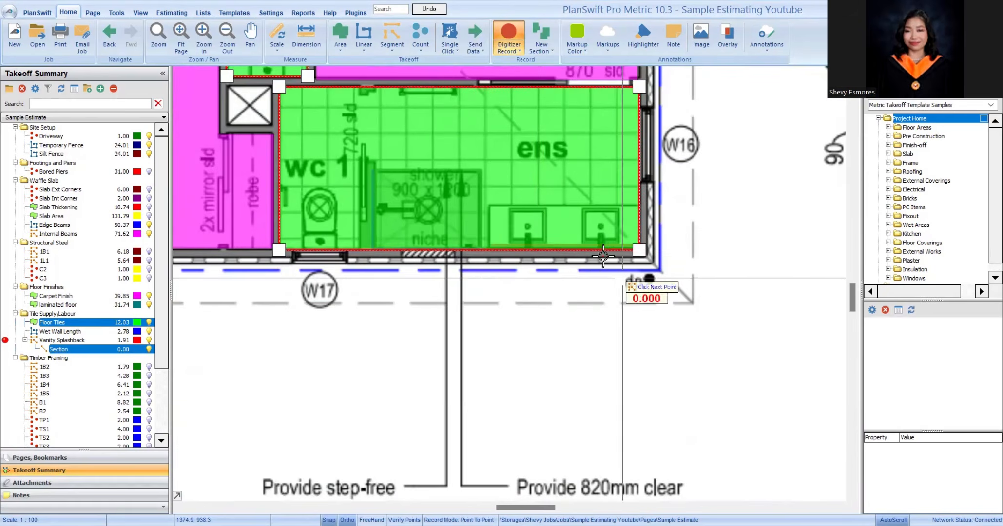
scroll(696, 246, "down", 2)
key("Escape")
scroll(617, 269, "up", 2)
scroll(599, 295, "down", 5)
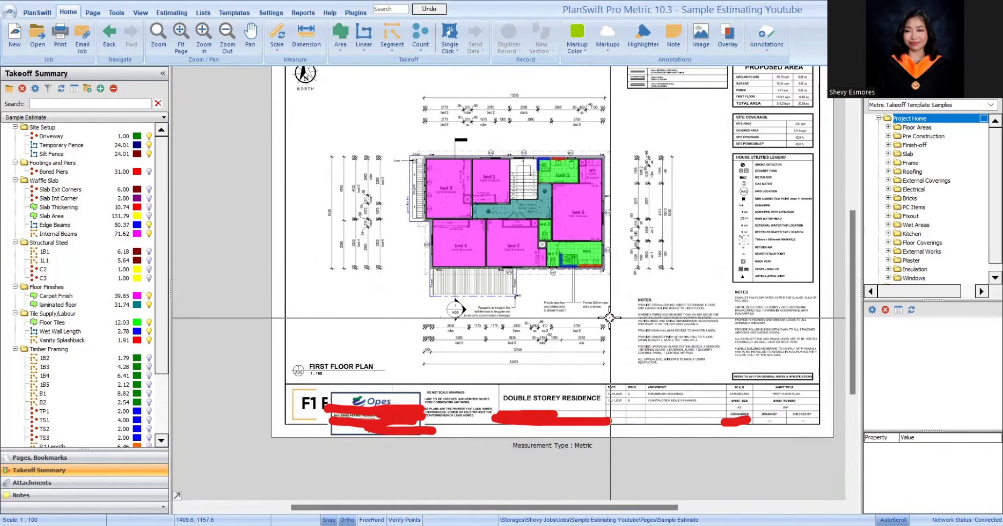
scroll(604, 317, "up", 3)
scroll(618, 319, "down", 4)
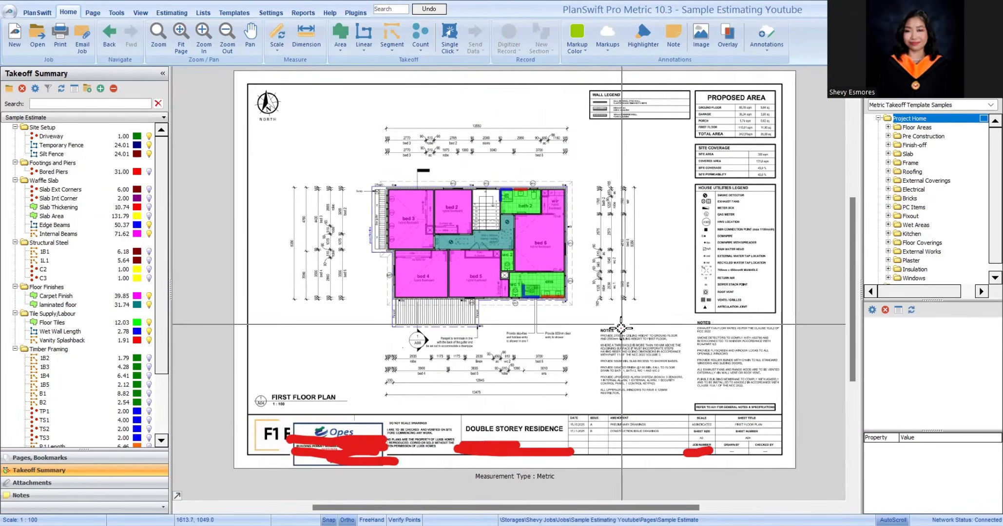
Step: Draw a Vanity Splashback segment along the bath 1 vanity on the ground floor plan
key("Page_Up")
scroll(573, 304, "up", 3)
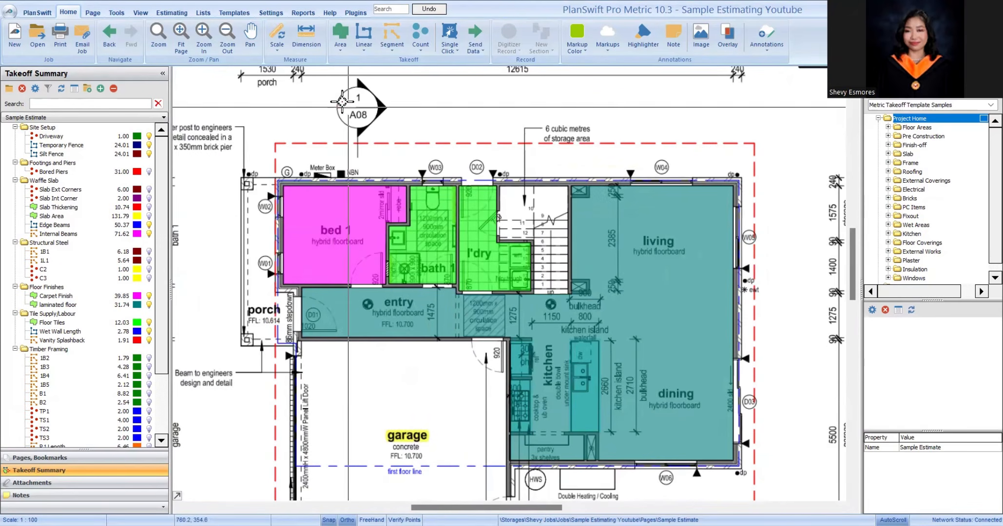
left_click(11, 332)
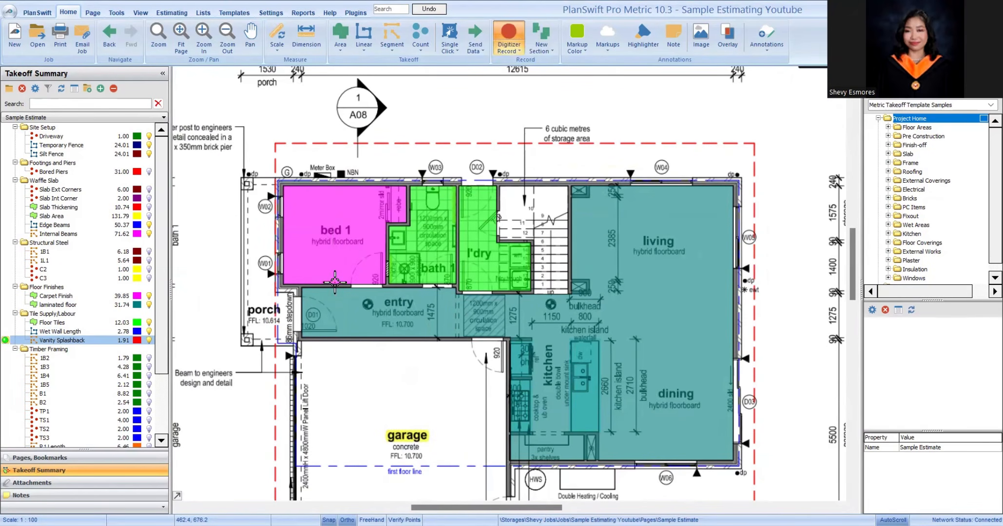
scroll(407, 225, "up", 4)
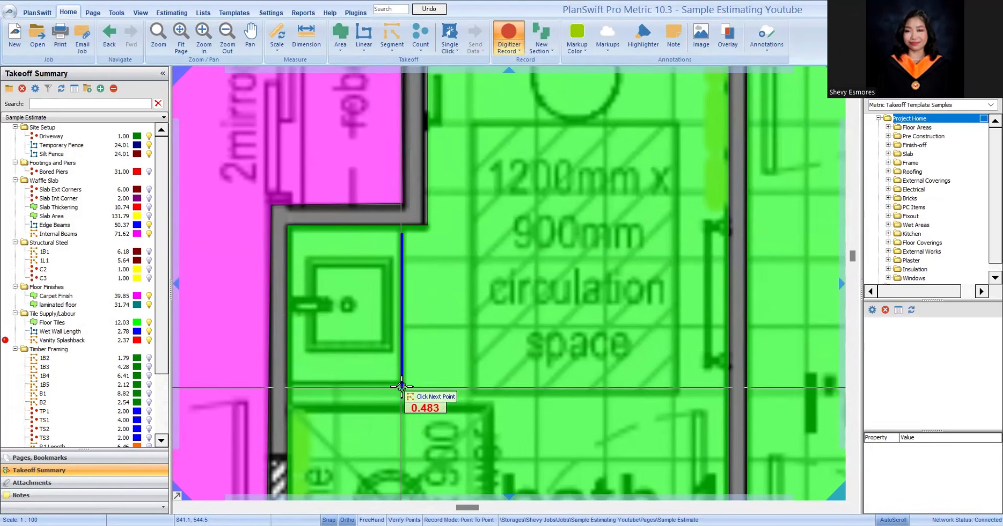
left_click(402, 381)
scroll(463, 289, "down", 2)
key("Escape")
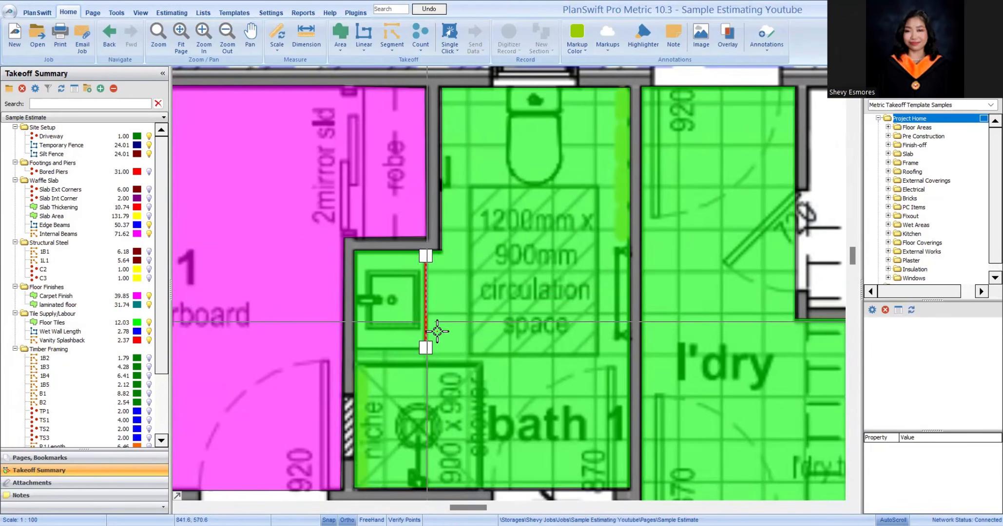
Step: Move the bath 1 splashback segment from the vanity's front edge onto the wall behind the basin
scroll(439, 338, "down", 4)
left_click_drag(397, 188, 452, 319)
scroll(451, 319, "up", 6)
left_click_drag(425, 372, 251, 372)
scroll(341, 292, "down", 8)
key("Escape")
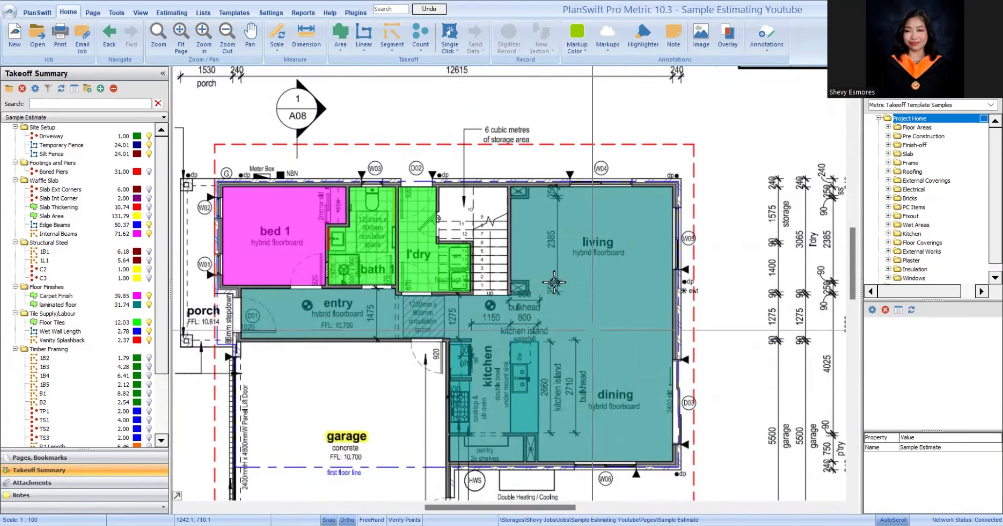
Step: Trace the entry-side wall and the niche wall of the bath 1 shower as Wet Wall Length
scroll(471, 283, "down", 1)
scroll(472, 282, "up", 5)
scroll(512, 229, "down", 1)
scroll(392, 195, "up", 4)
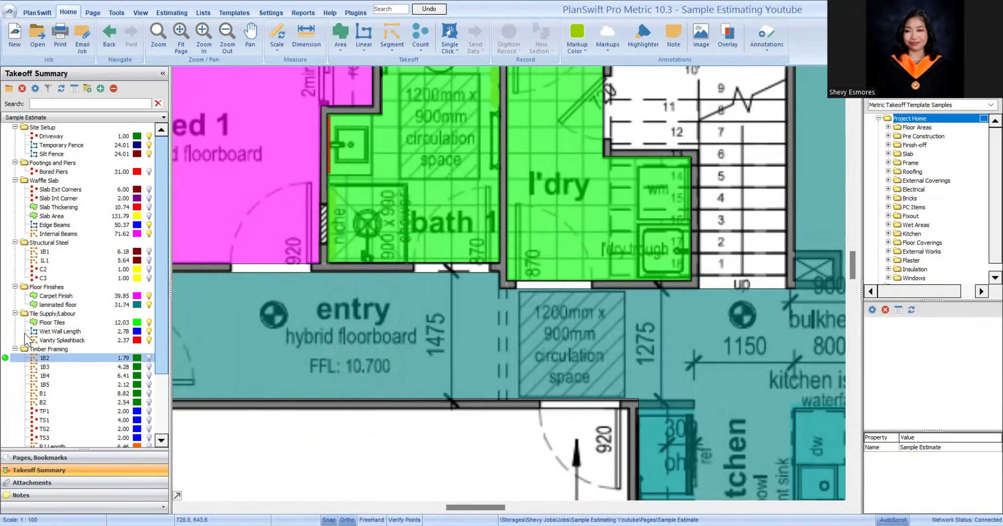
left_click(24, 333)
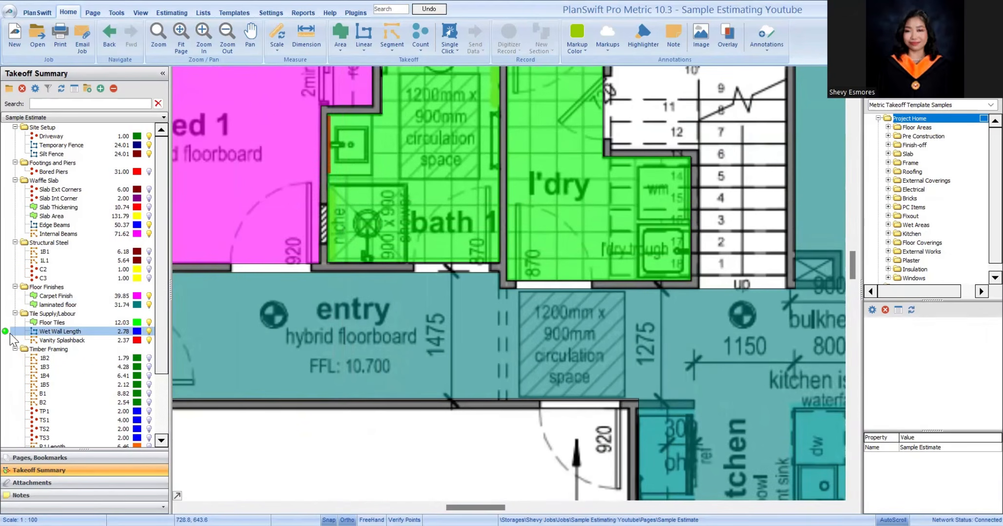
scroll(320, 190, "up", 3)
left_click(542, 360)
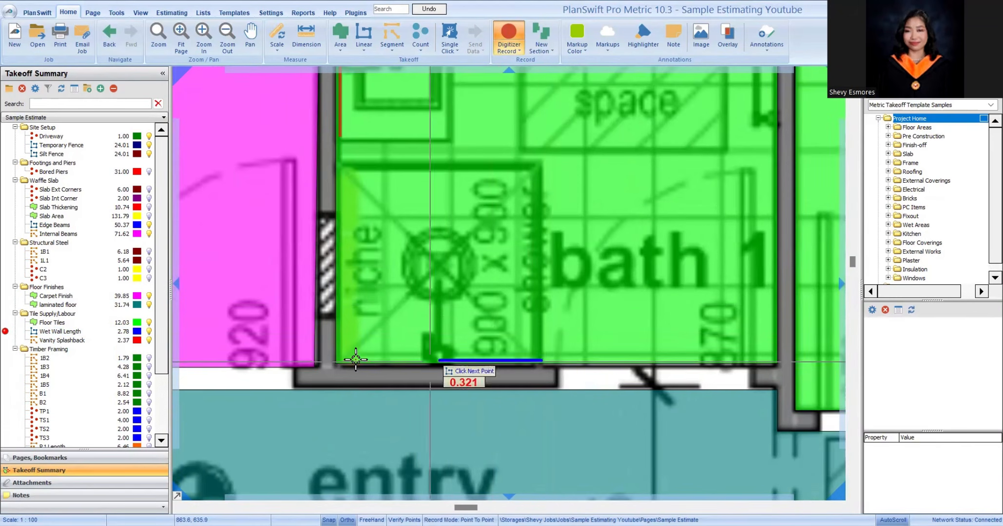
left_click(338, 356)
left_click(339, 164)
scroll(383, 238, "down", 3)
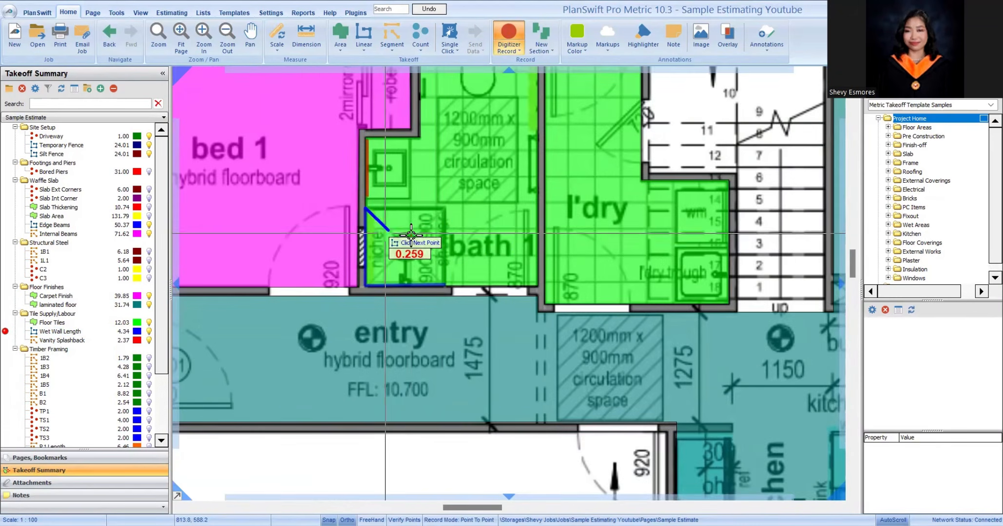
key("Escape")
scroll(496, 250, "down", 2)
scroll(566, 378, "up", 1)
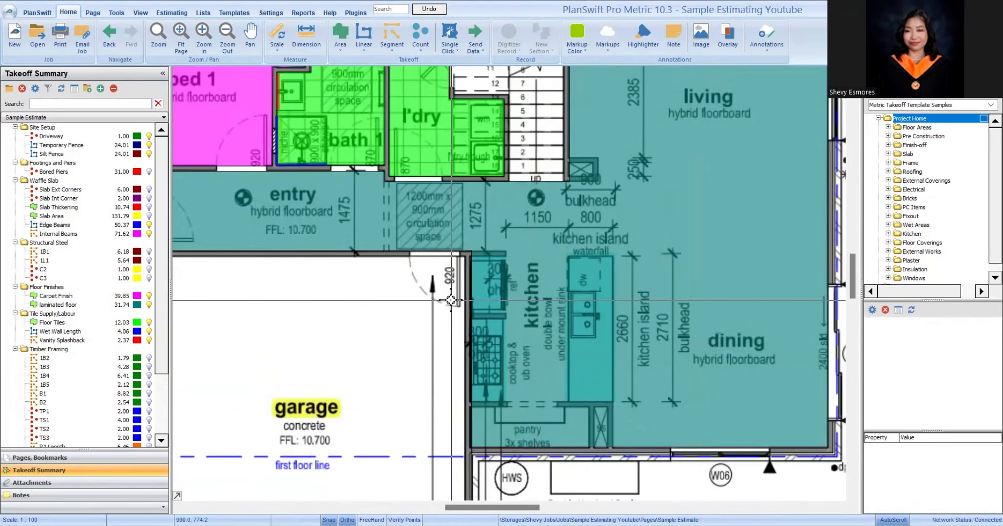
Step: Create a segment takeoff named "Kitchen Spashback" in the Tile Supply/Labour folder
scroll(566, 378, "down", 1)
left_click_drag(485, 208, 470, 384)
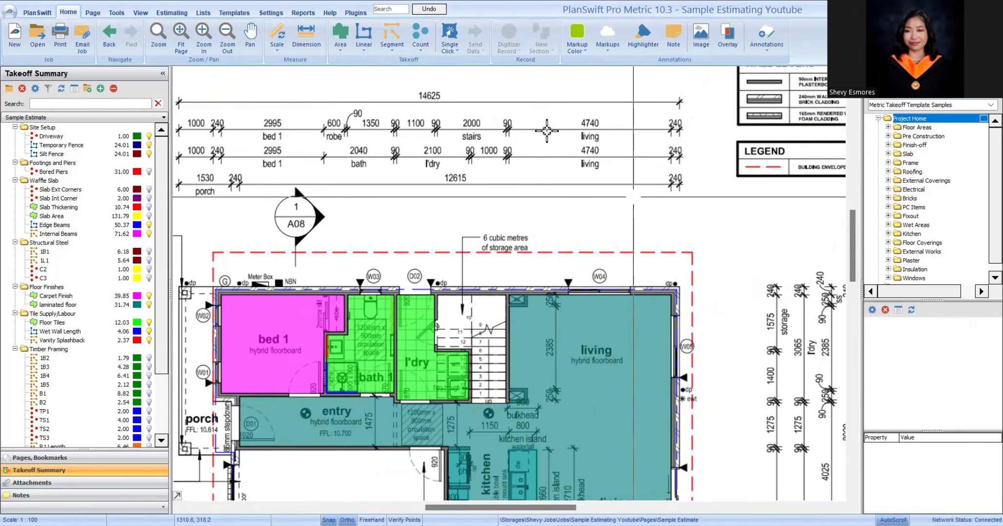
type("Kitchen Spashback")
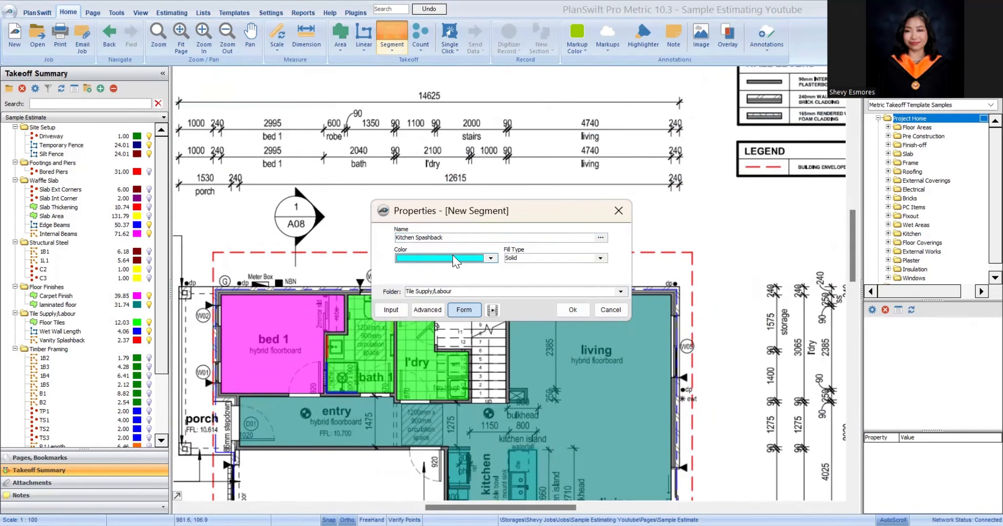
key("Return")
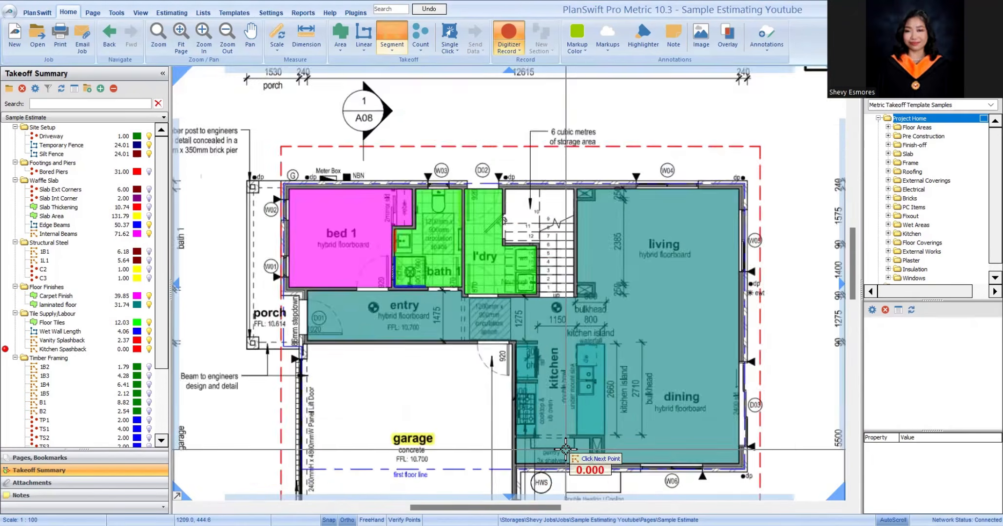
Step: Trace a Kitchen Spashback segment about 1.14 m long on the wall behind the cooktop, from the pantry wall to the fridge recess
scroll(544, 365, "up", 5)
scroll(490, 208, "down", 3)
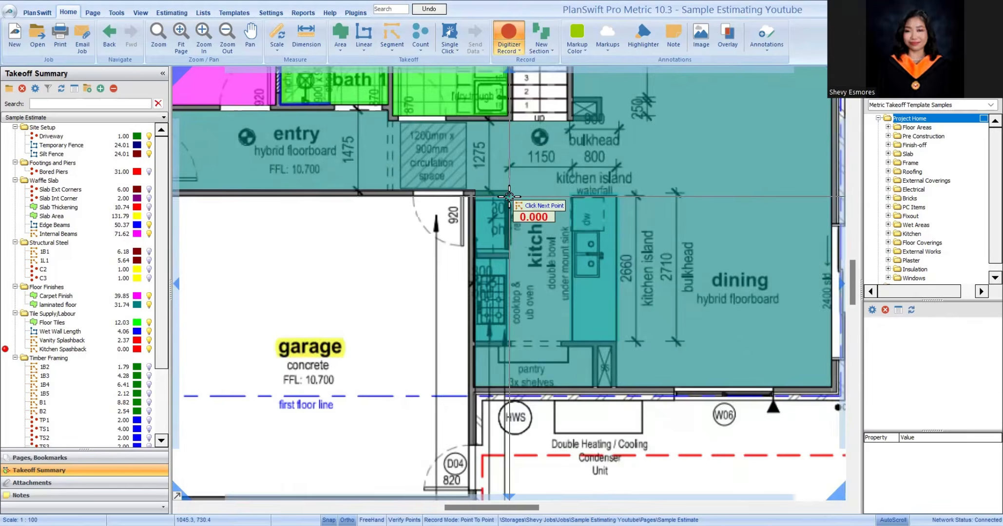
scroll(566, 433, "up", 3)
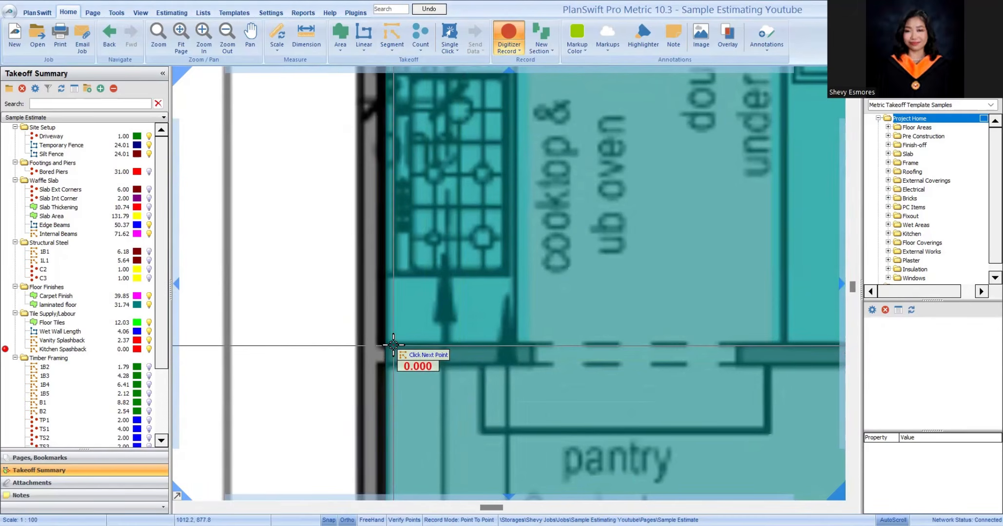
left_click(433, 358)
scroll(488, 375, "down", 3)
scroll(482, 225, "up", 3)
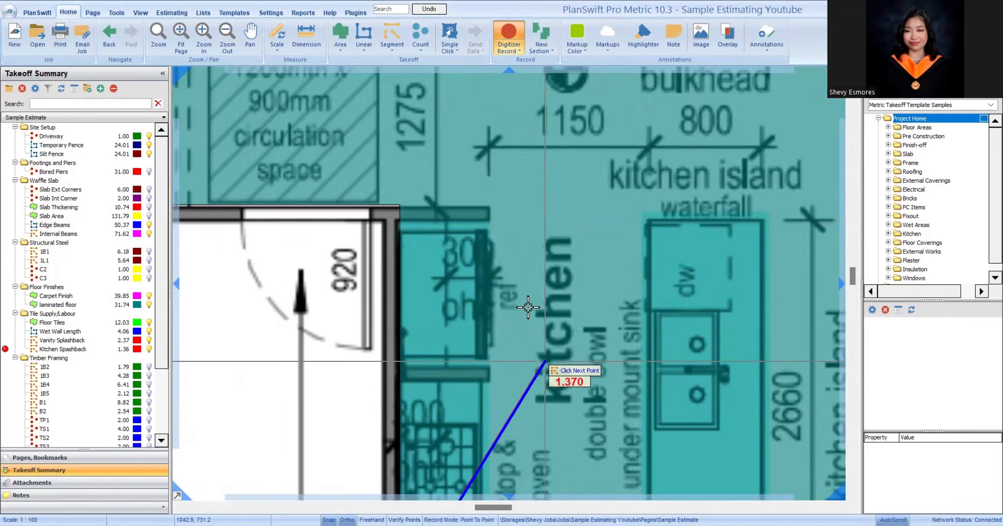
left_click(409, 366)
scroll(410, 367, "down", 3)
key("Escape")
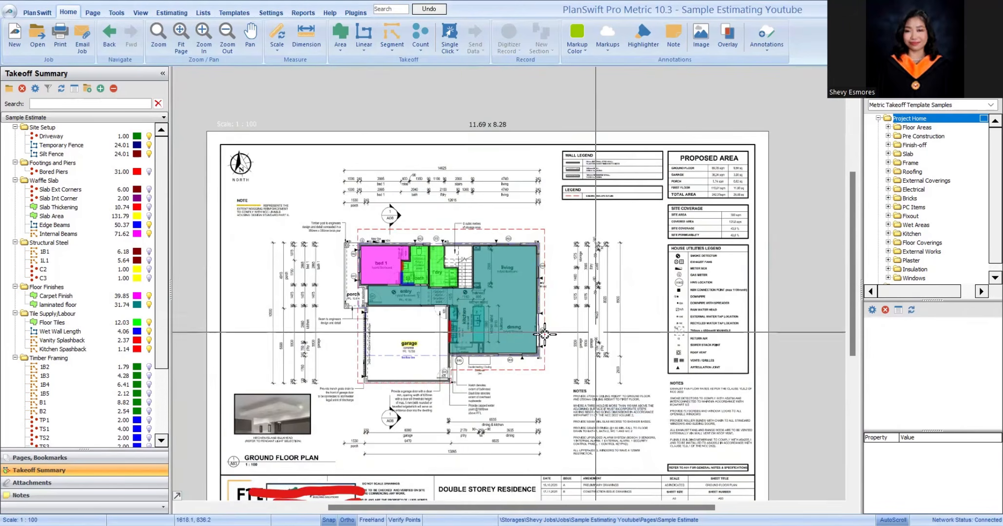
Step: Create a takeoff folder named Cabinetries and place it between the Floor Finishes and Tile Supply/Labour folders
scroll(441, 311, "up", 3)
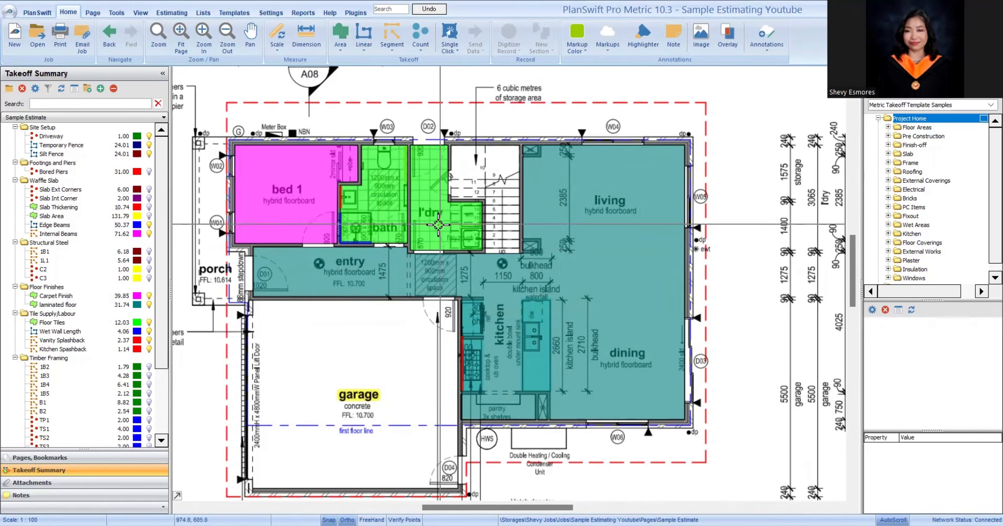
scroll(442, 224, "down", 2)
left_click_drag(331, 253, 313, 269)
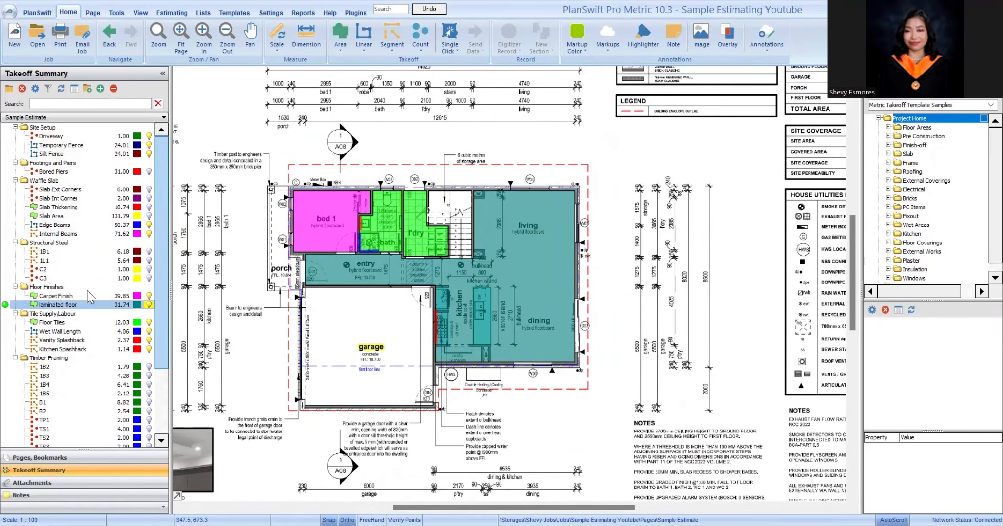
left_click(118, 459)
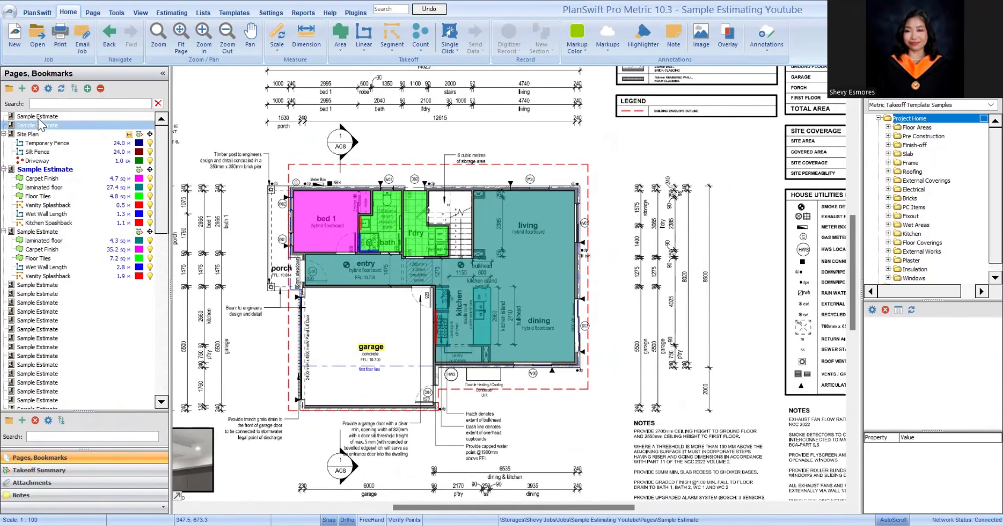
left_click(91, 471)
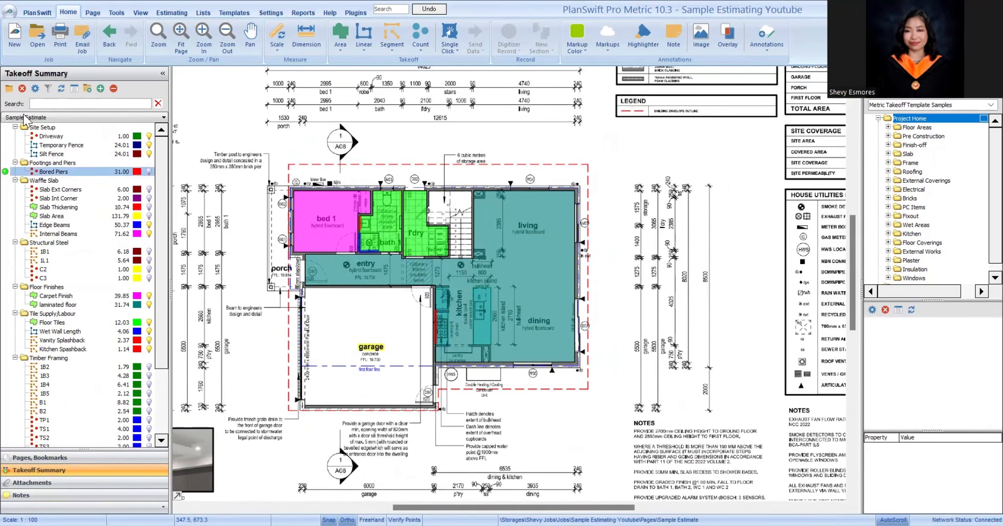
left_click(11, 89)
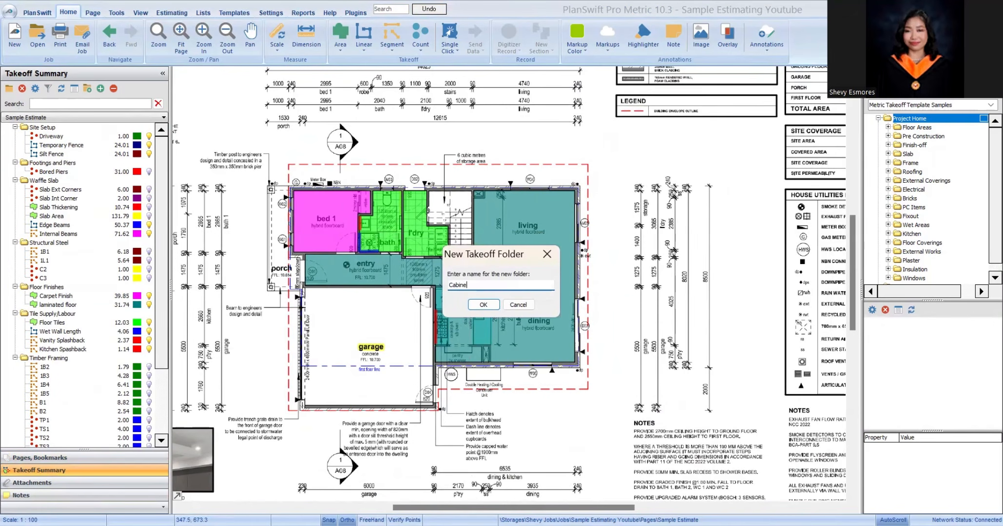
left_click(483, 304)
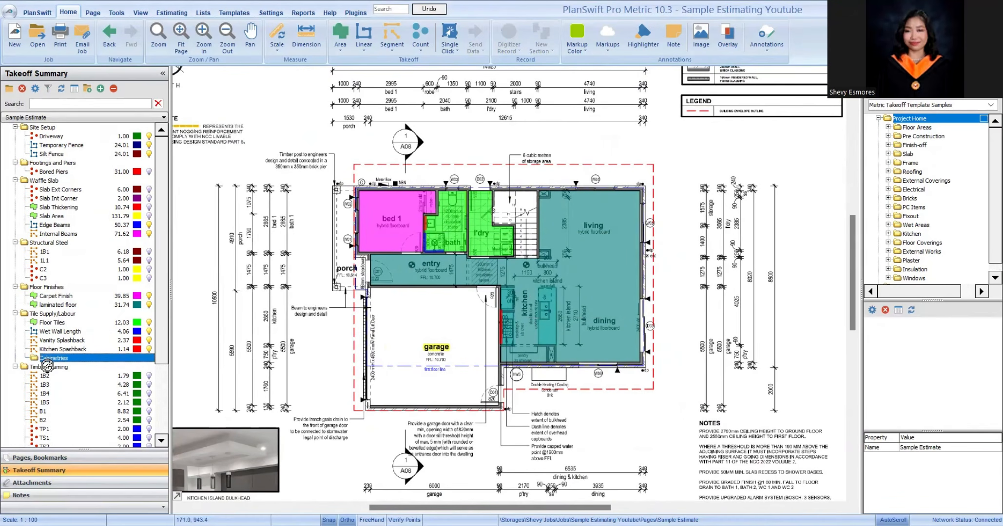
left_click_drag(47, 366, 55, 315)
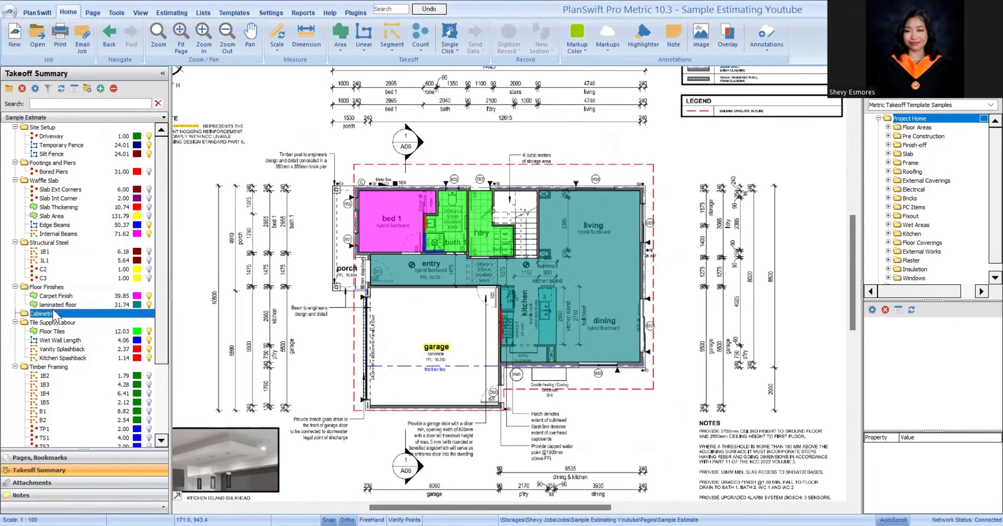
Step: Create a segment takeoff named "Kitchen LM" in the Cabinetries folder
scroll(512, 228, "up", 2)
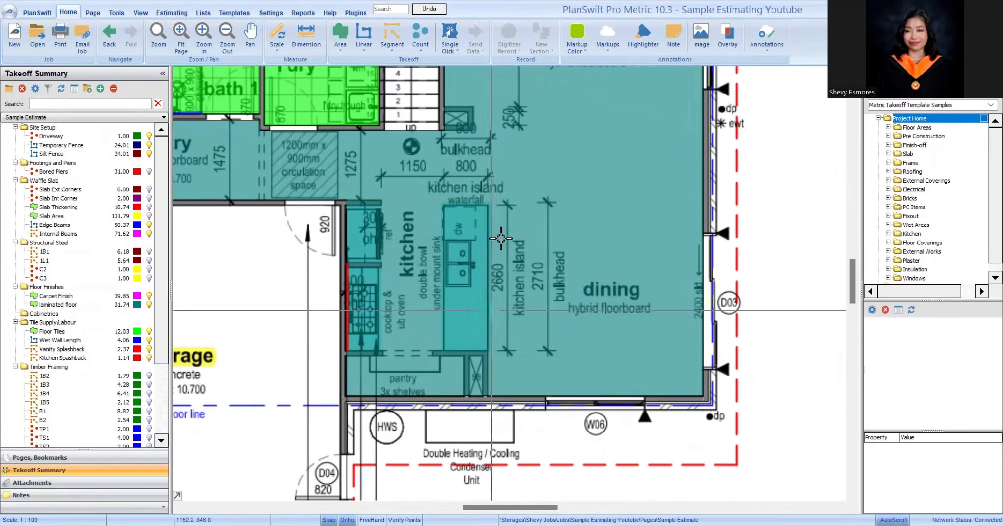
scroll(512, 227, "down", 1)
scroll(512, 228, "down", 2)
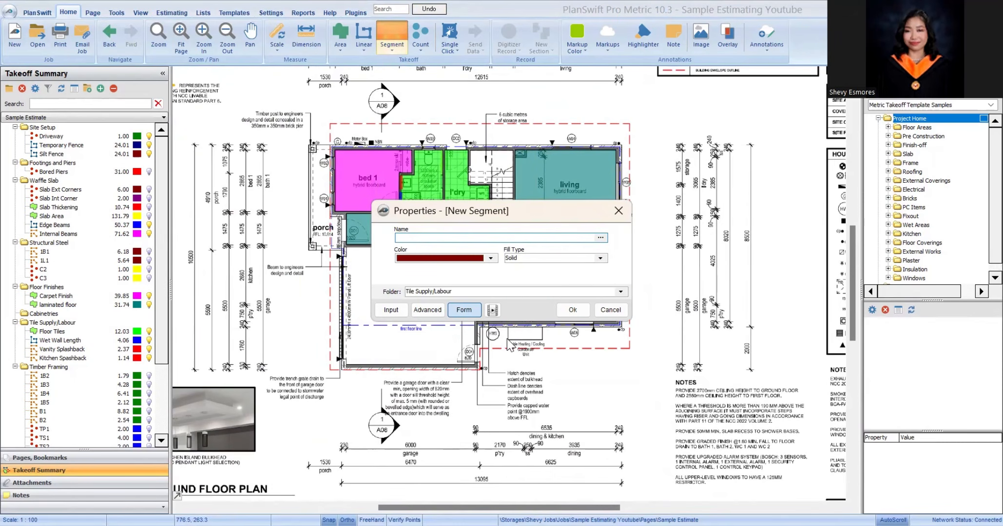
left_click(621, 292)
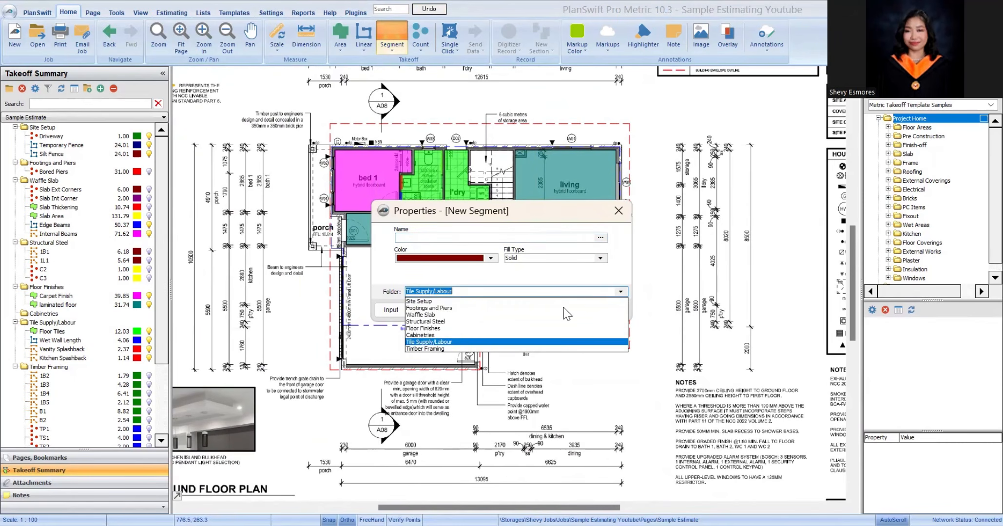
left_click(439, 336)
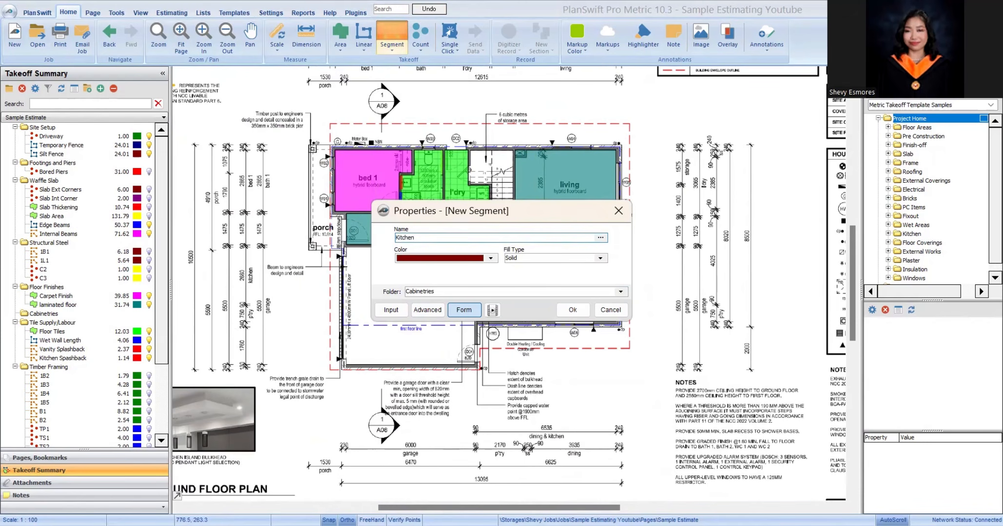
left_click(572, 310)
Step: Draw Kitchen LM segments along the island's dining-side edge, about 1.89 m, and the cooktop bench front, about 1.07 m
scroll(547, 358, "up", 6)
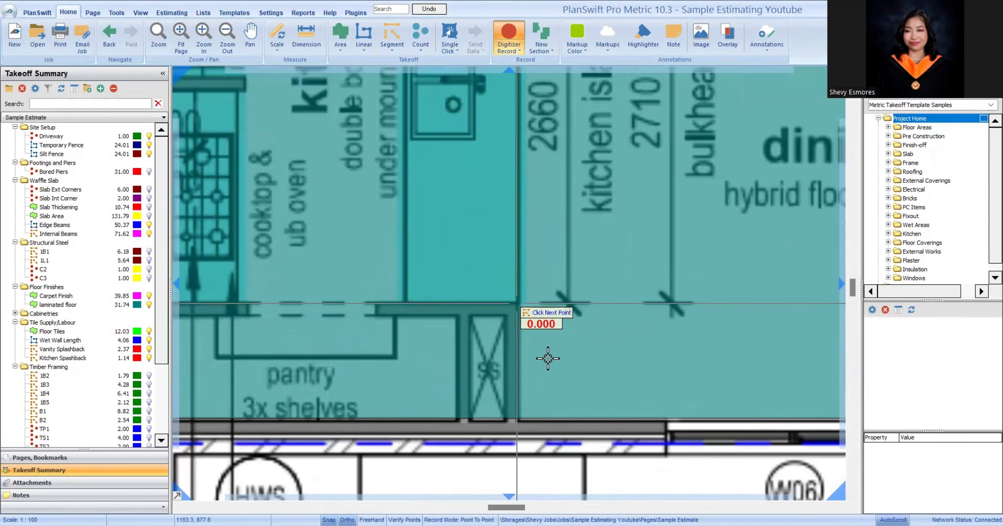
scroll(548, 359, "down", 5)
scroll(560, 266, "up", 4)
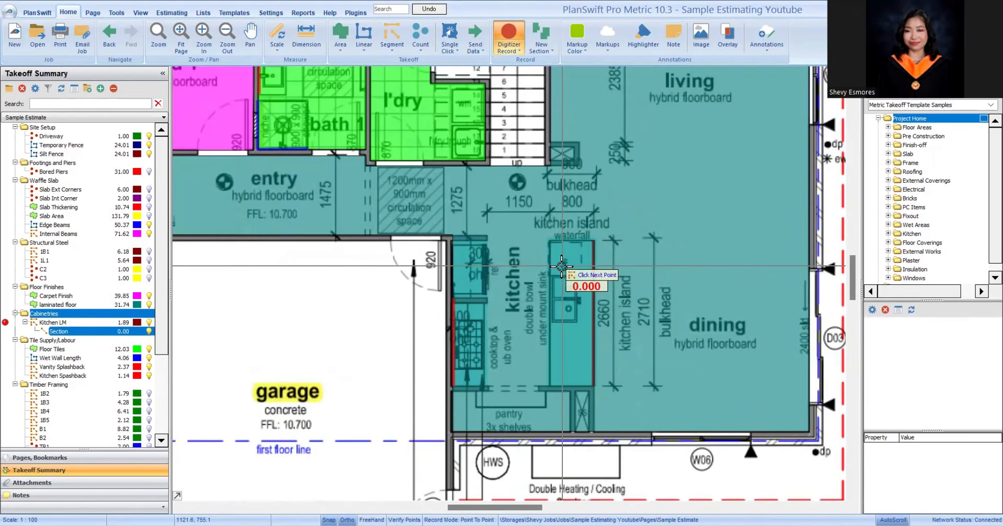
left_click(483, 386)
scroll(483, 387, "up", 2)
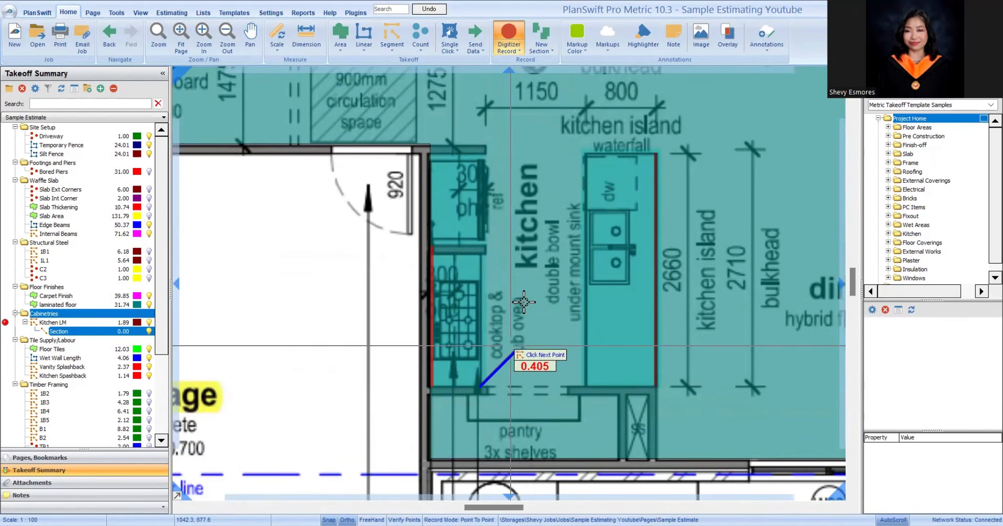
double_click(482, 254)
scroll(579, 351, "down", 3)
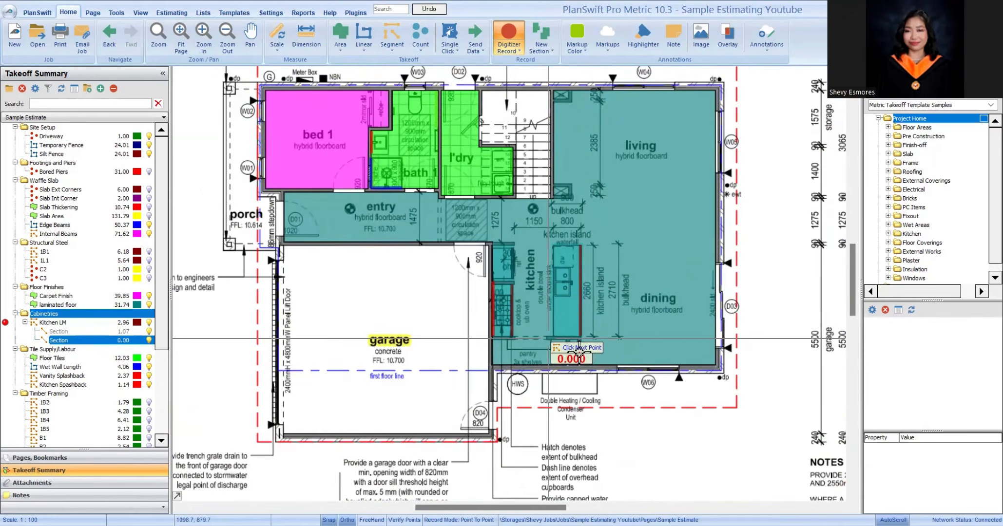
left_click_drag(584, 258, 595, 292)
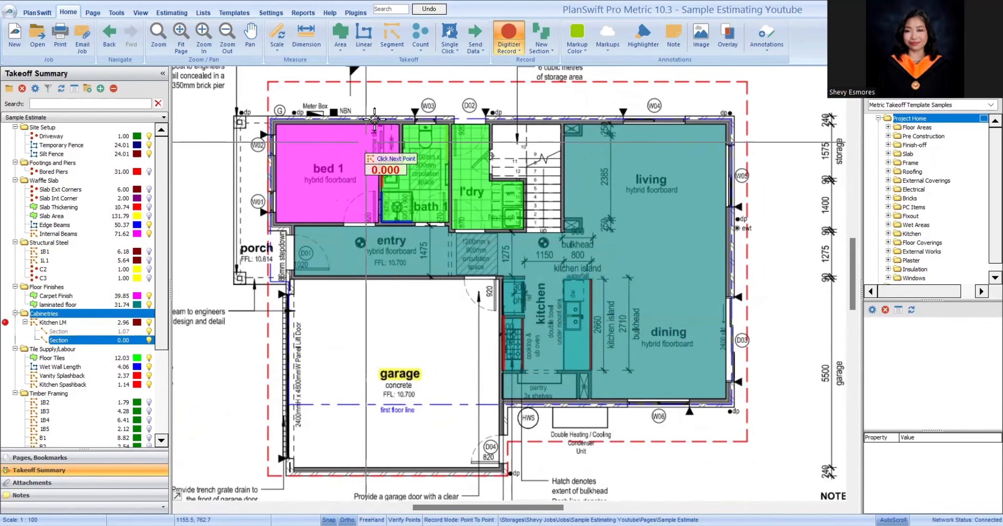
left_click(392, 41)
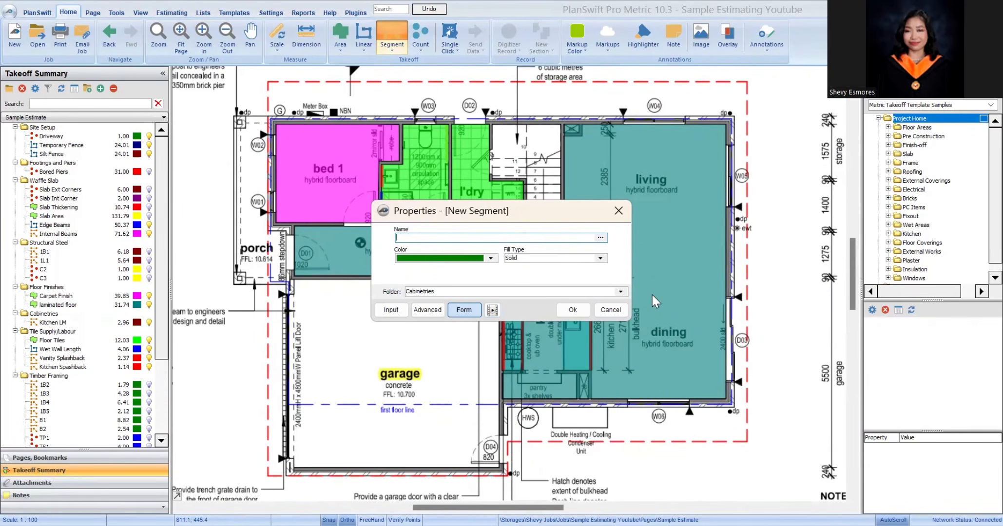
left_click(627, 216)
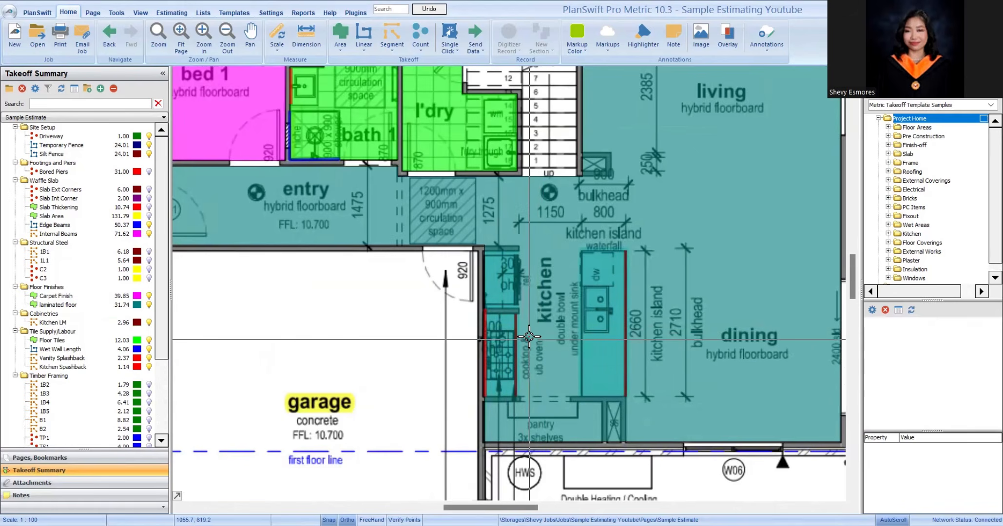
scroll(492, 171, "up", 3)
scroll(541, 288, "down", 3)
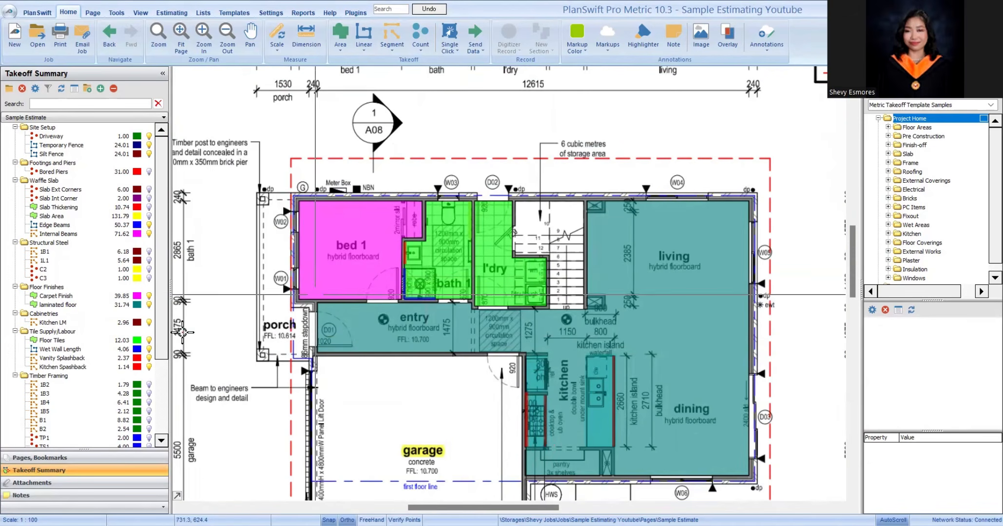
Step: Hide the splashback, Wet Wall Length, Floor Tiles, laminated floor and Carpet Finish takeoffs on the ground floor plan
left_click(148, 368)
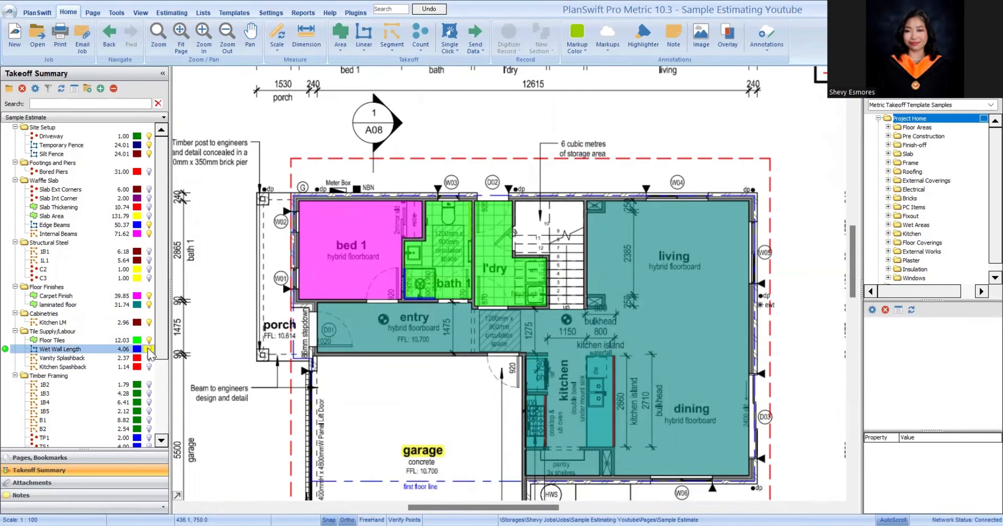
left_click(149, 340)
left_click(149, 306)
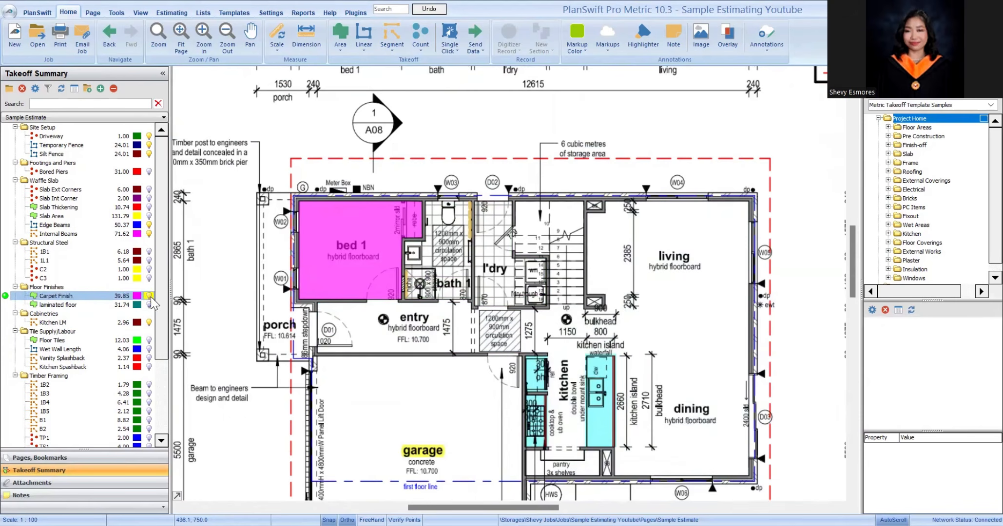
left_click(148, 296)
Step: Examine the kitchen benches on the ground floor plan and the cabinetry dimensions in Elevation 1-A on the kitchen elevations sheet
scroll(545, 350, "up", 2)
scroll(546, 350, "down", 2)
scroll(555, 352, "up", 1)
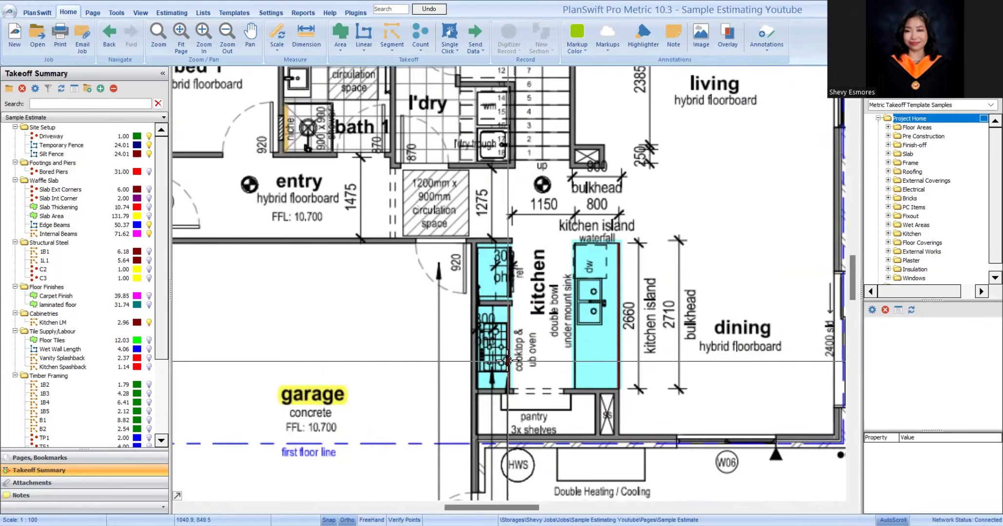
left_click(509, 362)
scroll(544, 341, "down", 2)
left_click(557, 322)
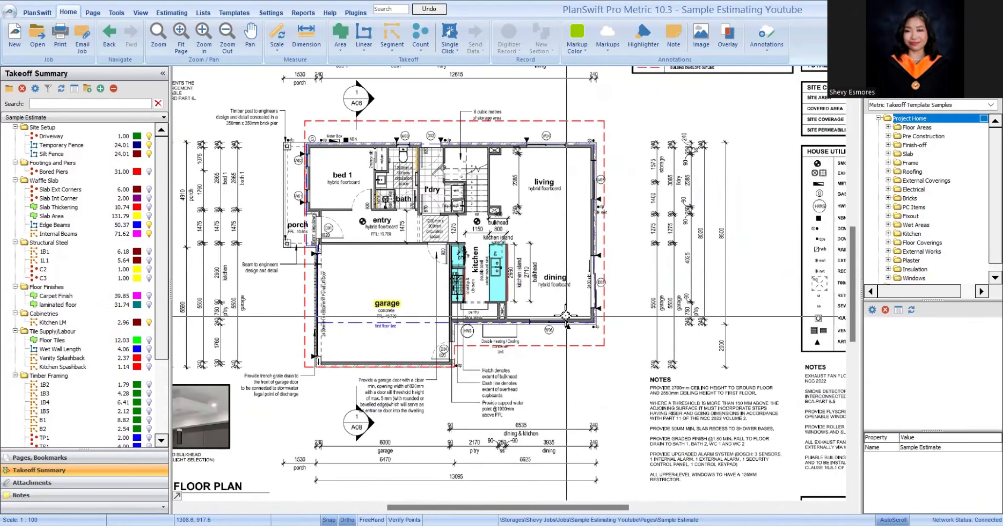
scroll(565, 316, "down", 2)
key("Page_Up")
key("Page_Up")
key("Page_Up")
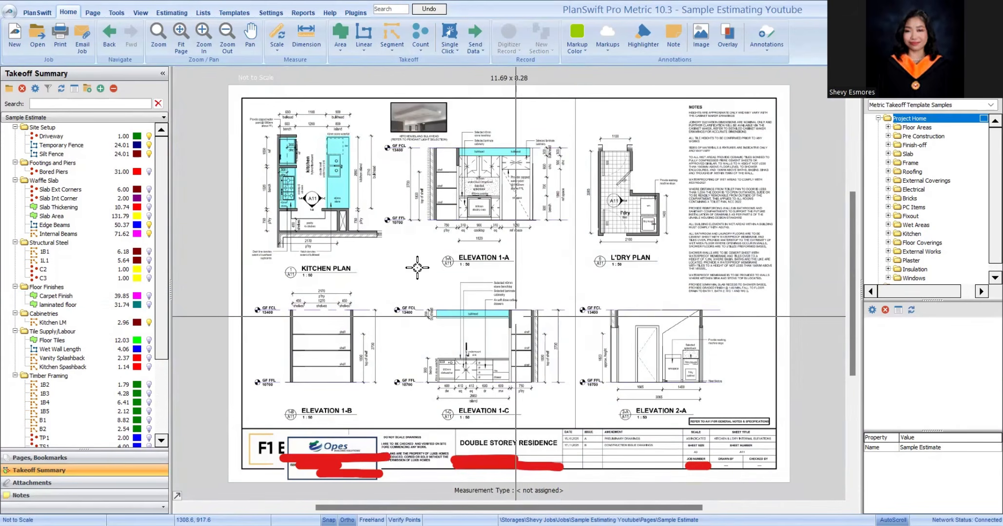
scroll(487, 219, "up", 3)
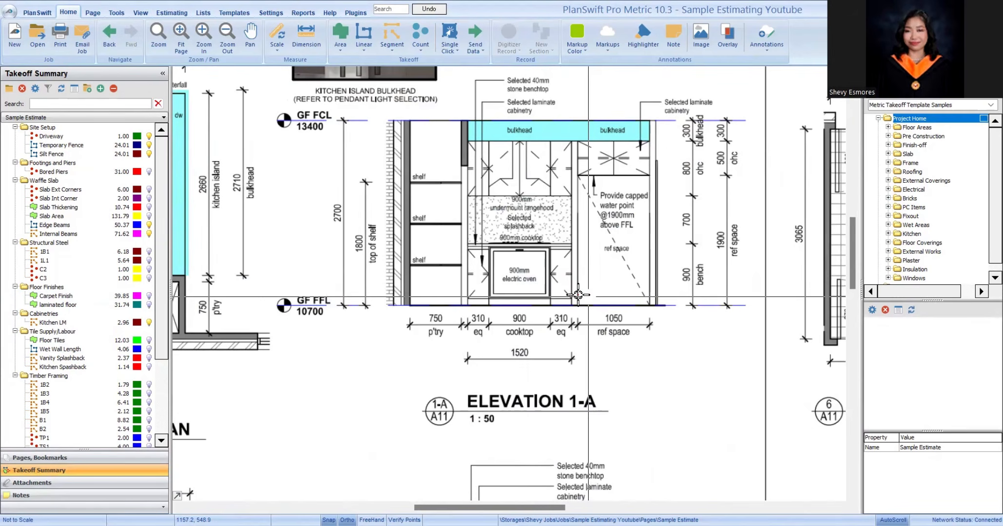
scroll(558, 151, "down", 3)
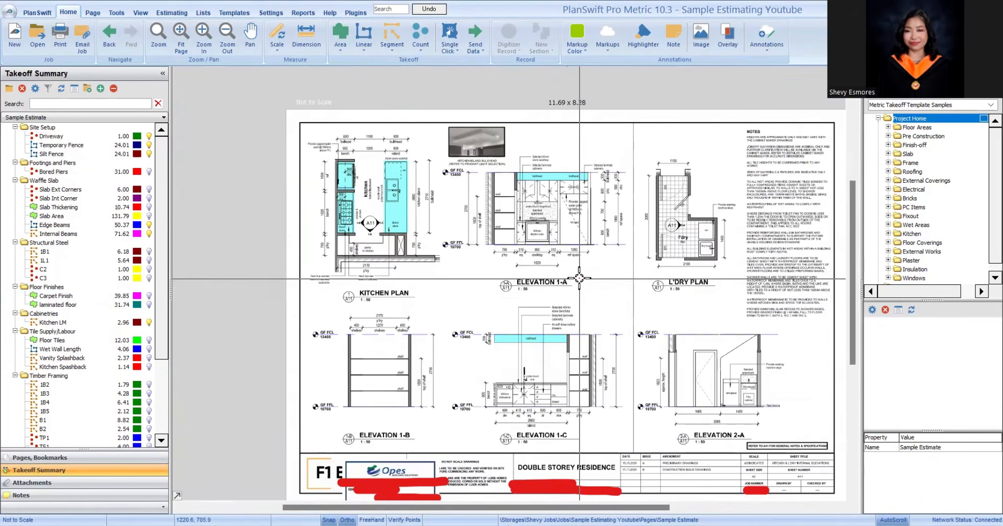
Step: Delete both Kitchen LM segments from the kitchen area of the ground floor plan
key("Page_Down")
key("Page_Down")
key("Page_Down")
key("Page_Down")
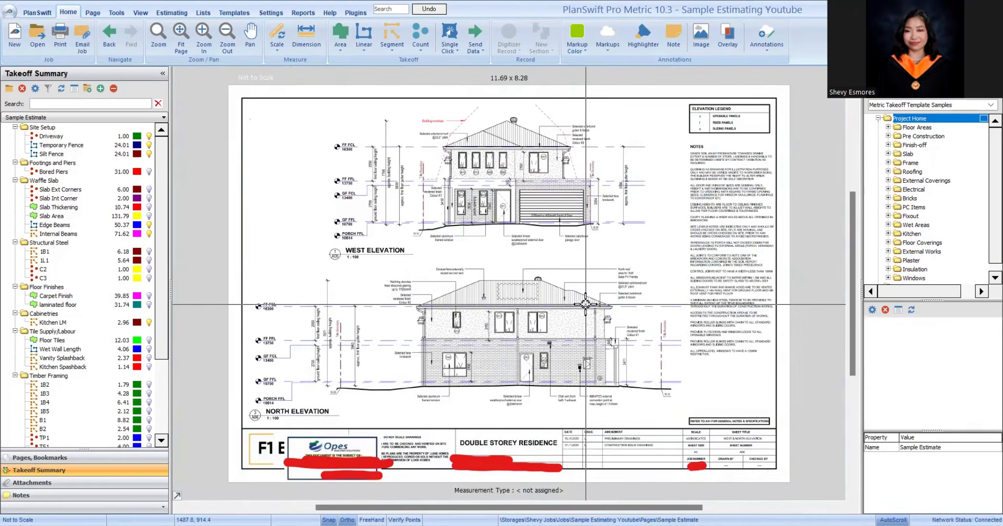
key("Page_Up")
key("Page_Up")
scroll(504, 285, "up", 2)
left_click_drag(457, 201, 586, 371)
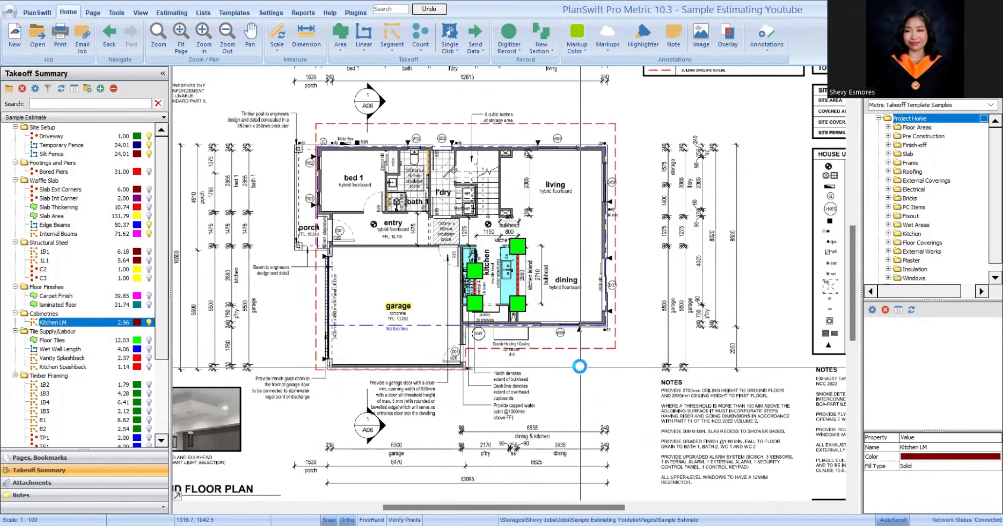
key("Delete")
left_click(565, 329)
key("Delete")
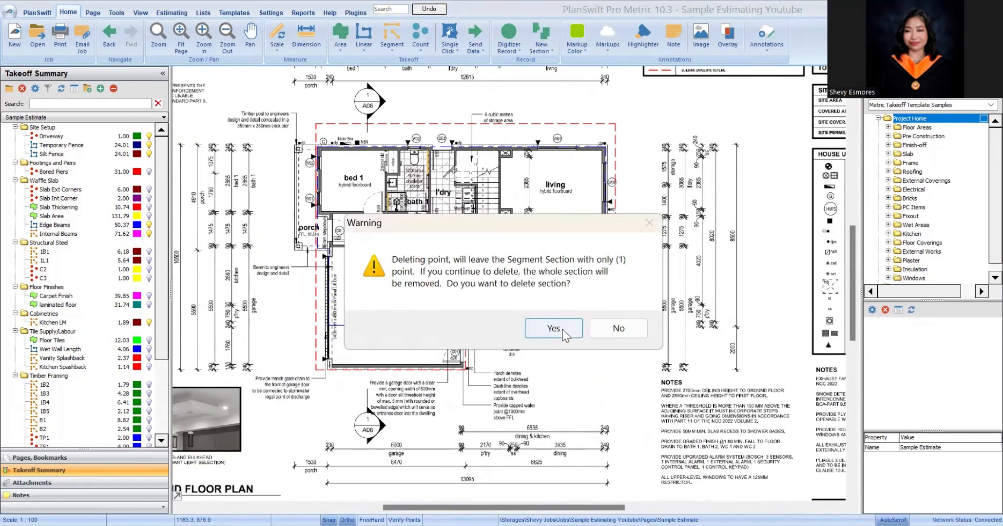
left_click(553, 328)
Step: Set the scale of the kitchen and laundry elevations sheet to 1:50
scroll(531, 342, "down", 2)
key("Page_Down")
key("Page_Down")
key("Page_Down")
key("Page_Down")
key("Page_Down")
key("Page_Down")
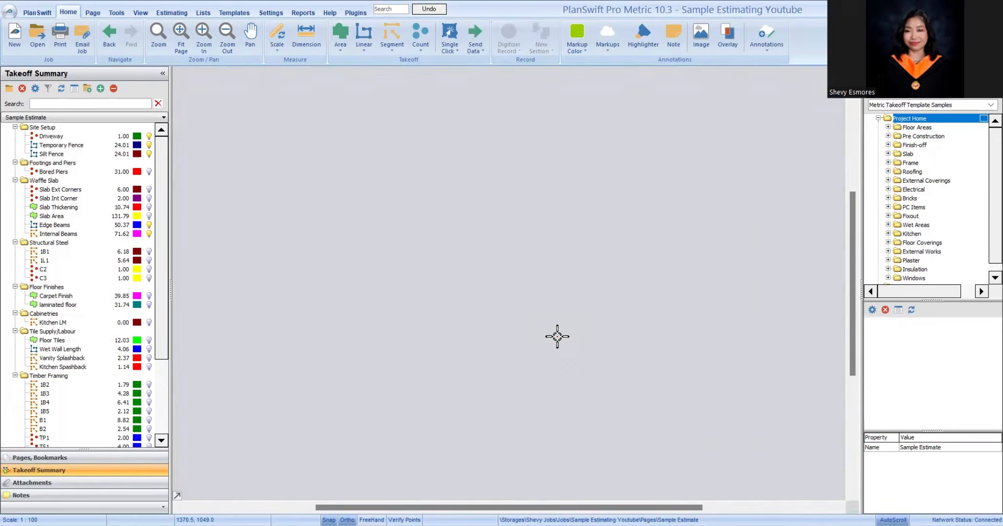
key("Page_Down")
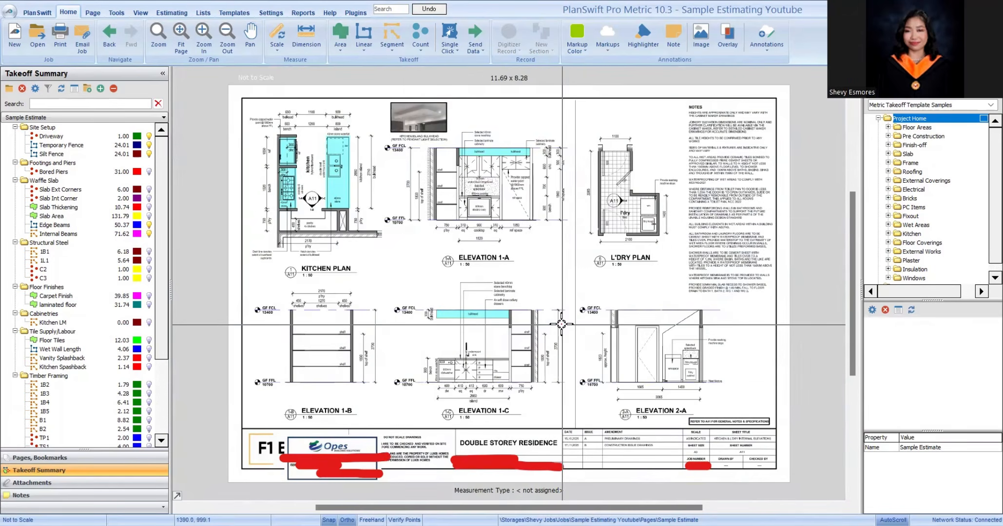
scroll(604, 244, "up", 3)
scroll(511, 331, "up", 4)
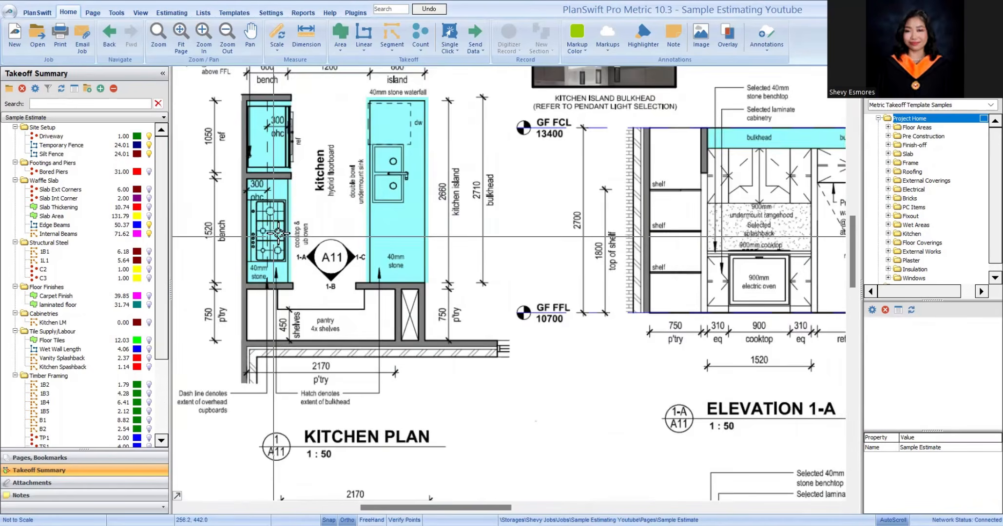
scroll(530, 325, "down", 4)
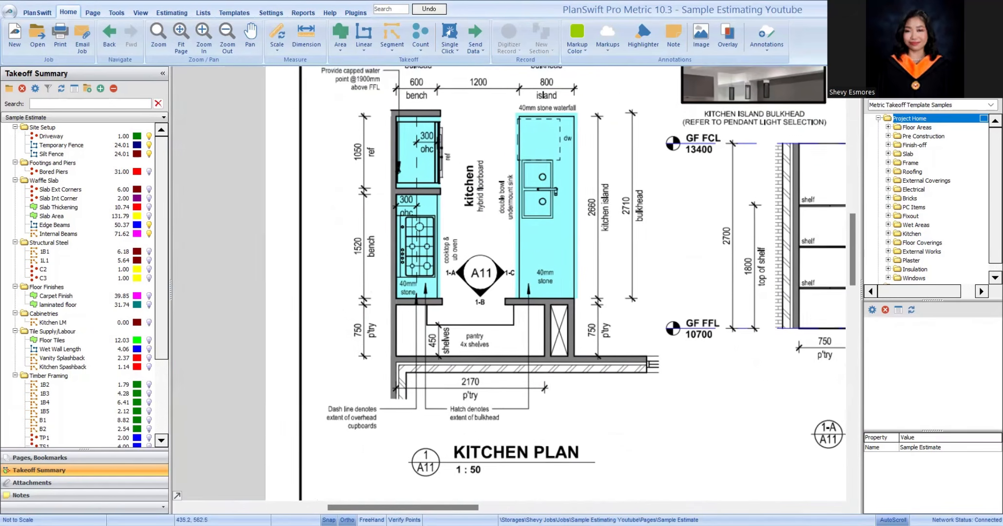
scroll(585, 341, "down", 2)
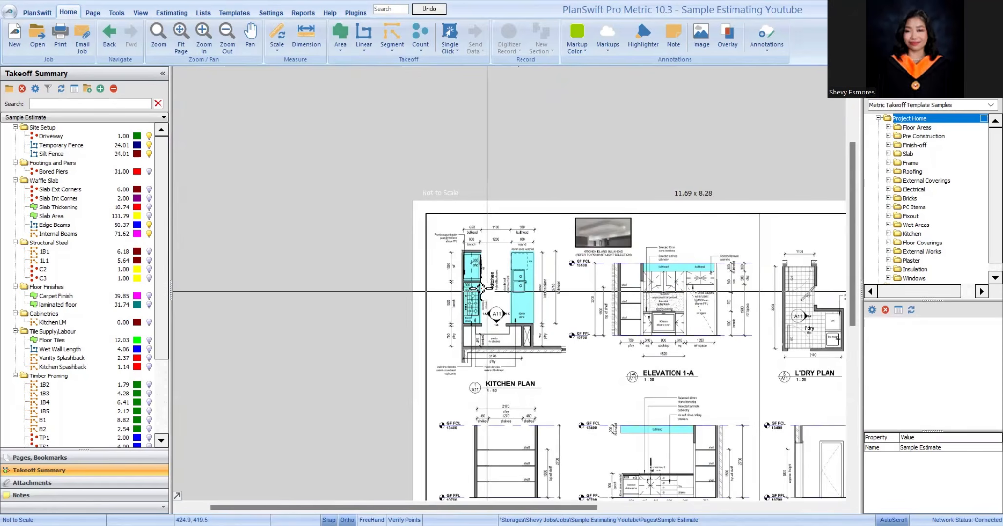
left_click(281, 50)
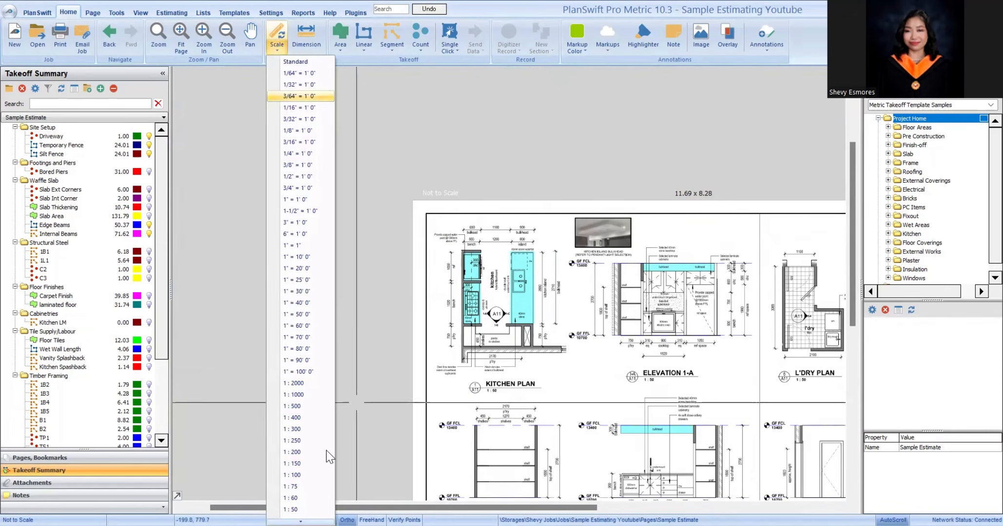
left_click(301, 503)
Step: Draw Kitchen LM segments on the Kitchen Plan along the cooktop bench and fridge front and the island's dining-side edge, each about 1.88 m
left_click(6, 322)
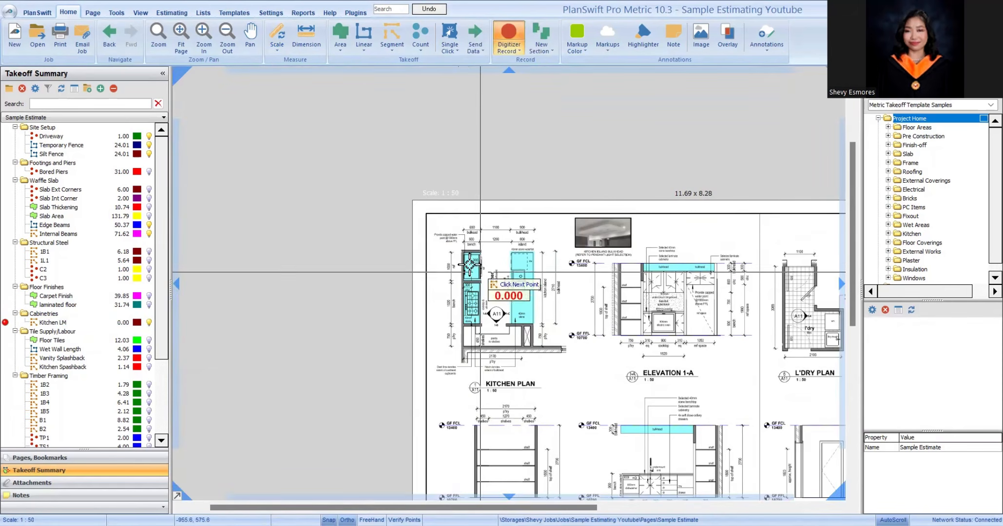
scroll(487, 312, "up", 5)
scroll(452, 341, "down", 3)
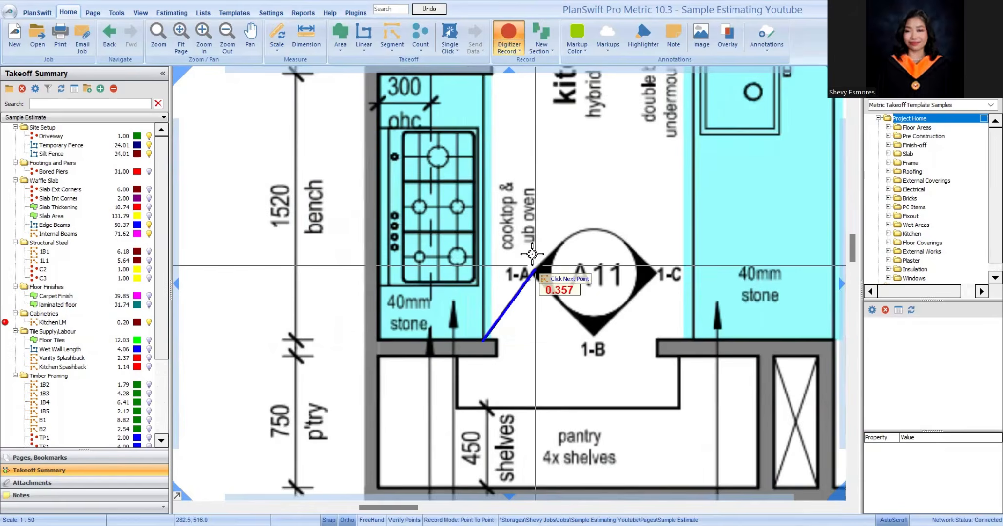
scroll(548, 129, "up", 3)
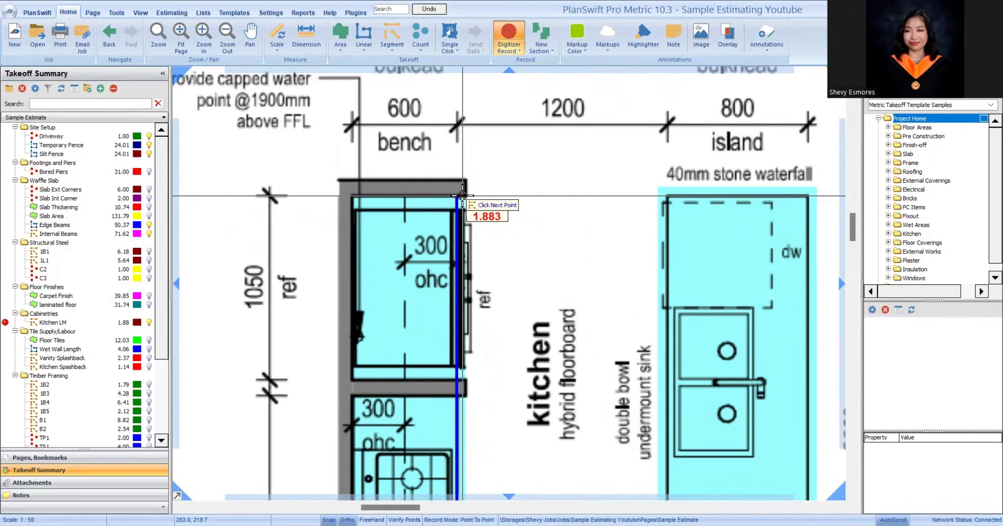
left_click(481, 209)
scroll(502, 263, "down", 3)
scroll(516, 298, "up", 3)
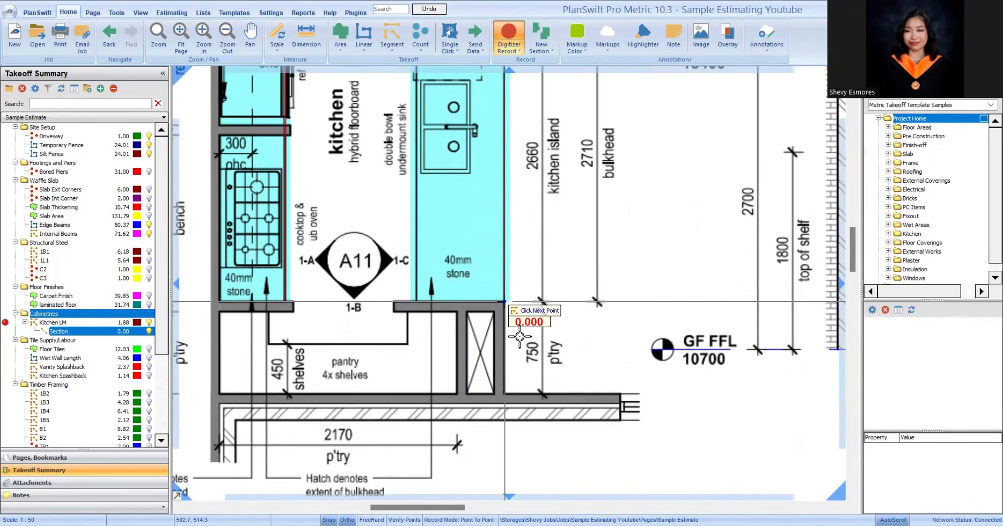
scroll(487, 316, "down", 3)
scroll(535, 232, "up", 3)
double_click(537, 235)
scroll(538, 235, "down", 3)
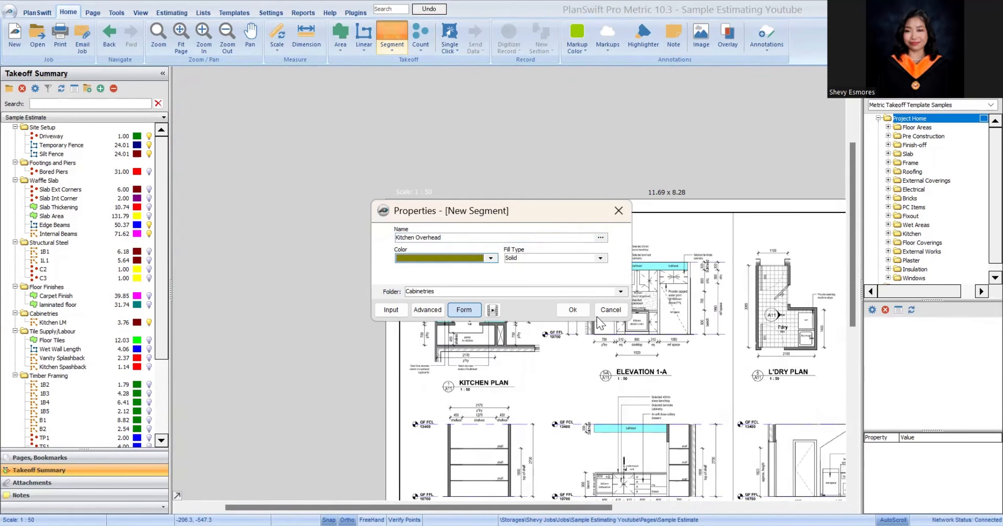
Step: Create a "Kitchen Overhead" segment takeoff in the Cabinetries folder and draw it along the dashed overhead cupboard line, about 1.88 m
left_click(573, 310)
scroll(574, 310, "up", 3)
scroll(559, 152, "up", 2)
left_click(559, 152)
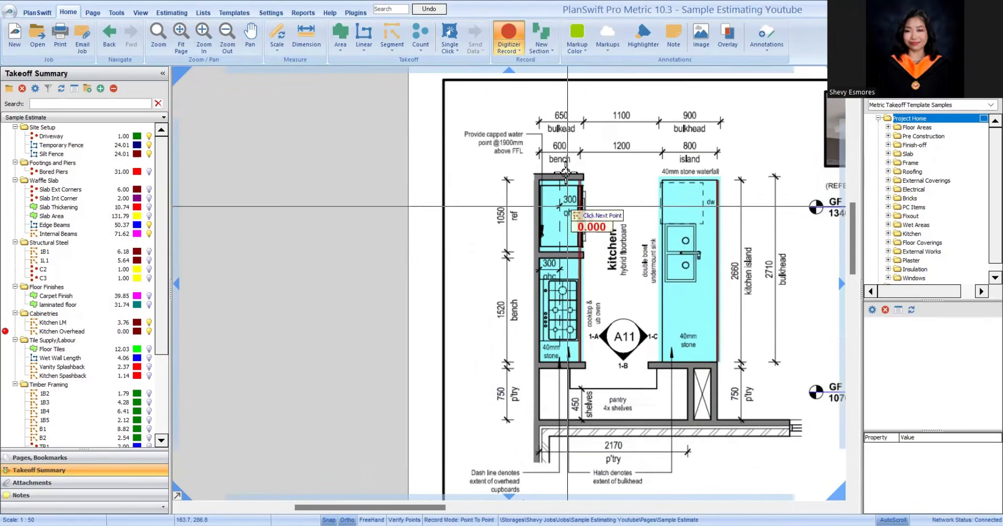
scroll(497, 196, "up", 2)
scroll(571, 275, "down", 3)
scroll(533, 272, "up", 4)
double_click(533, 273)
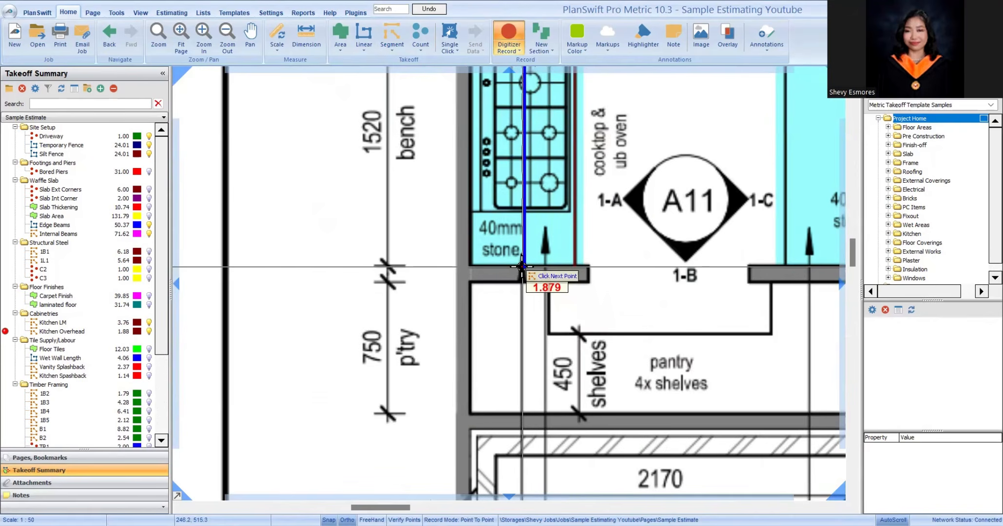
Step: Check the laundry cabinet on the L'dry Plan and Elevation 2-A and create a "Laundry LM" segment takeoff in the Cabinetries folder
scroll(533, 273, "down", 5)
scroll(668, 292, "up", 4)
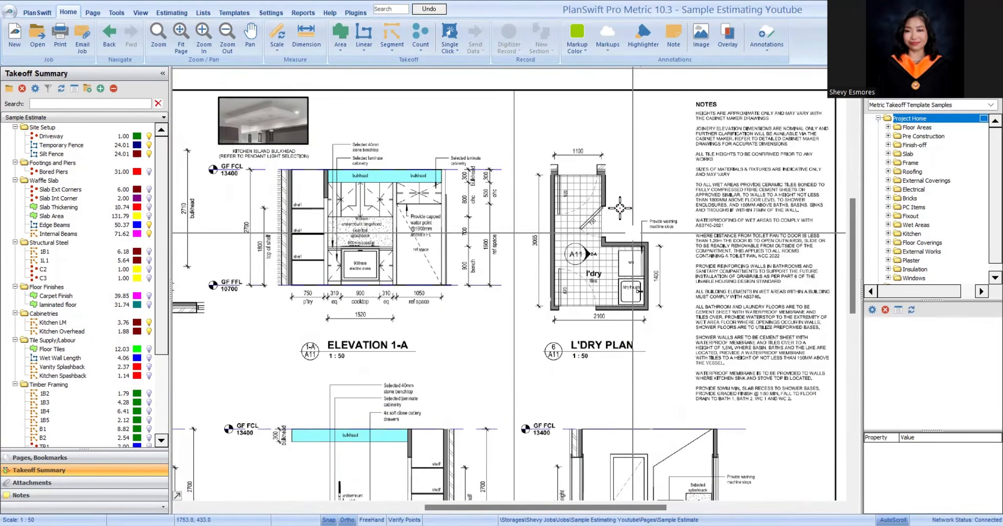
scroll(604, 202, "up", 3)
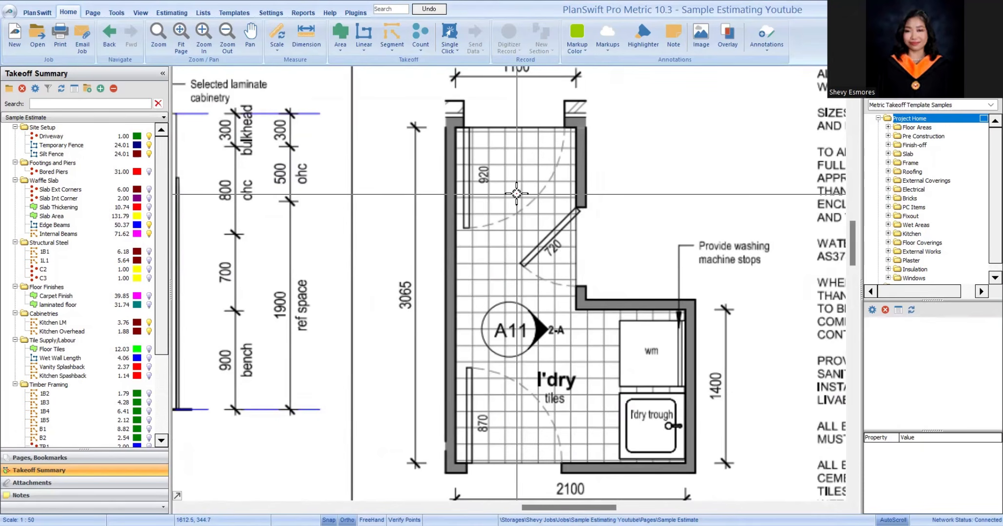
scroll(600, 199, "down", 2)
scroll(719, 432, "down", 3)
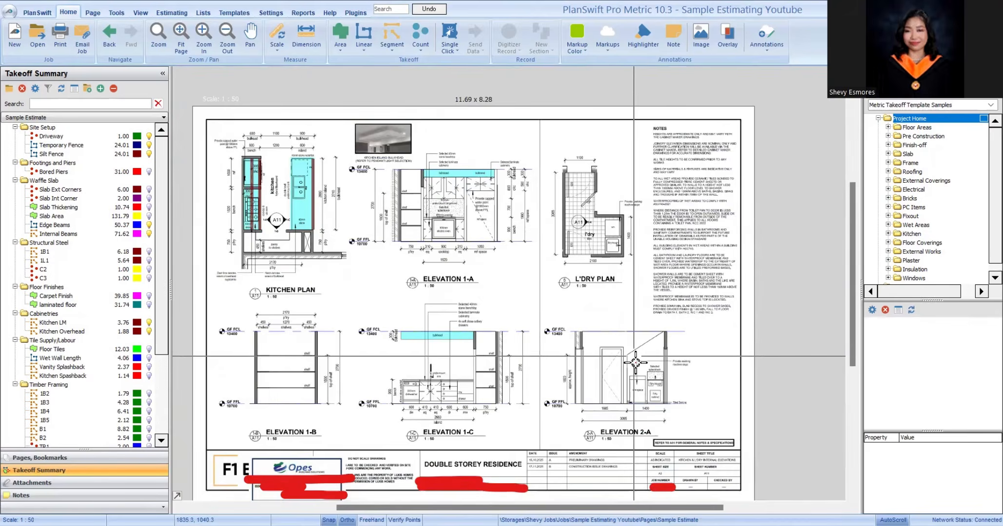
scroll(718, 432, "up", 5)
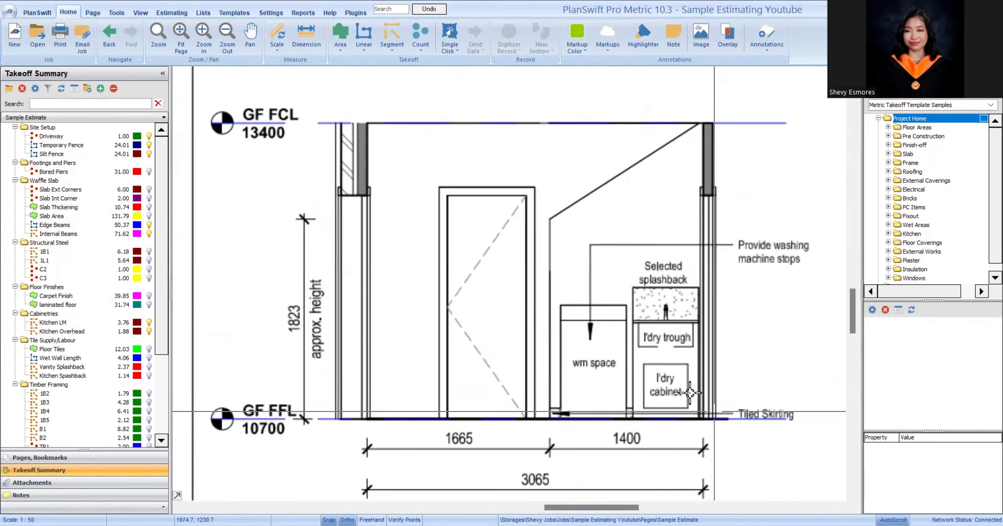
scroll(633, 351, "down", 3)
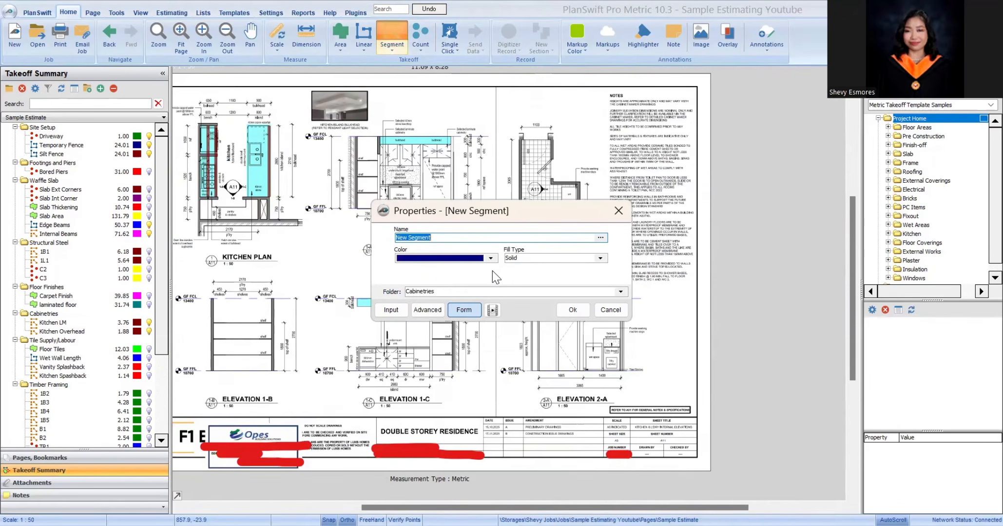
key("BackSpace")
type("Laundry LM")
left_click(573, 310)
Step: Draw the Laundry LM segment along the laundry trough's front, about 0.46 m, and change its colour to dark red
scroll(604, 400, "up", 2)
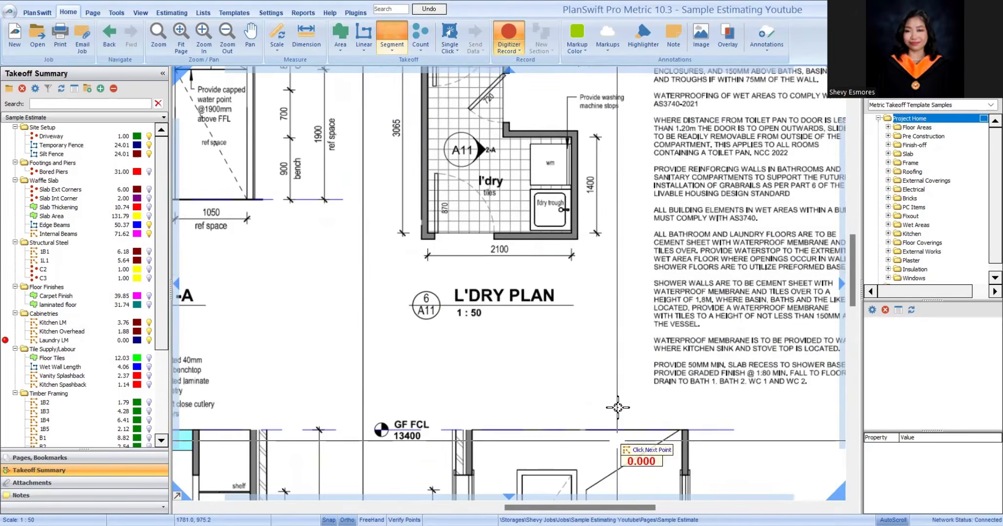
scroll(604, 400, "down", 2)
scroll(604, 400, "up", 3)
scroll(604, 401, "down", 3)
scroll(576, 237, "up", 3)
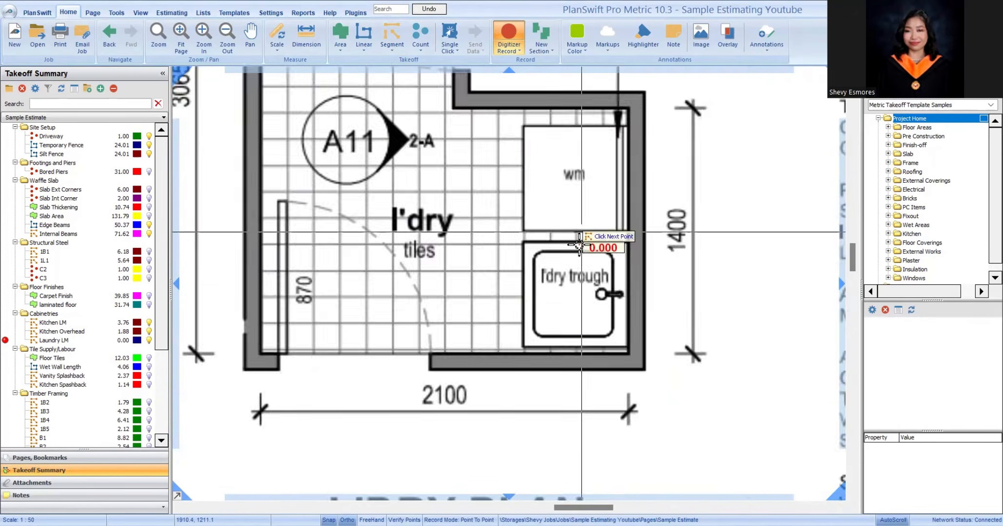
scroll(491, 238, "up", 1)
double_click(491, 420)
scroll(589, 265, "down", 3)
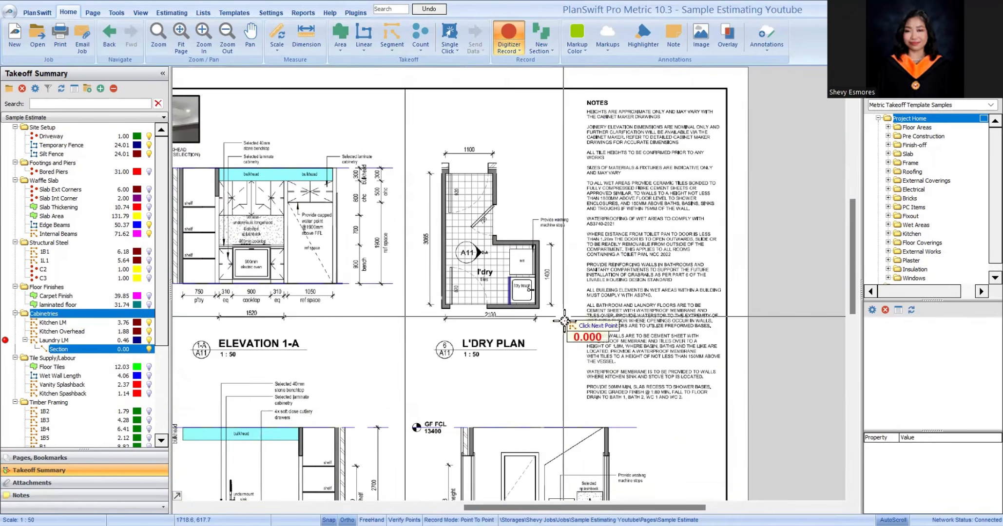
scroll(593, 258, "down", 3)
left_click(138, 349)
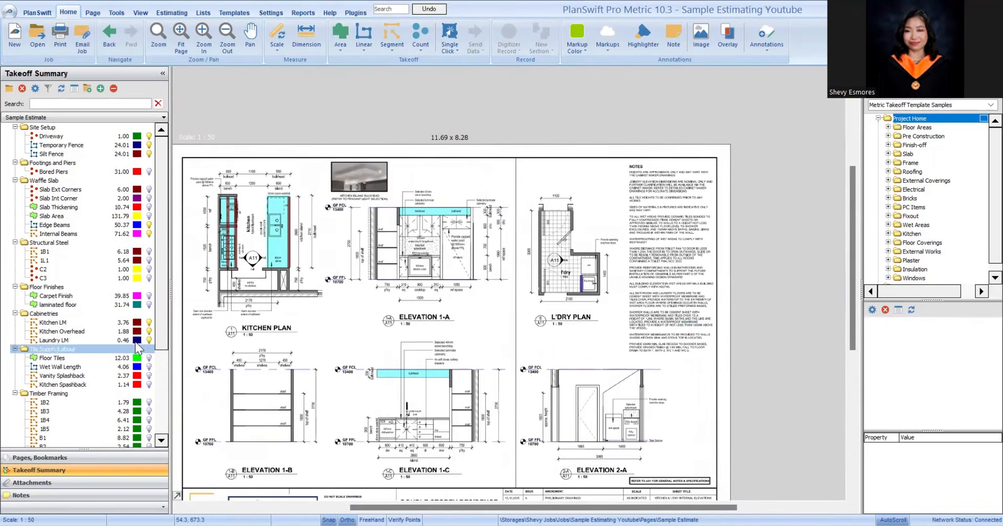
left_click(447, 357)
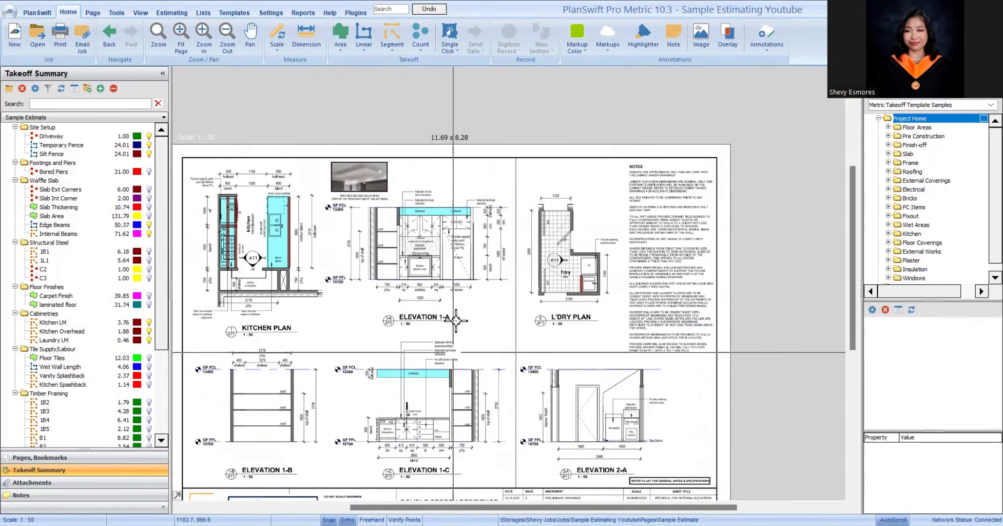
Step: Examine the vanity on the Bath 1 Plan and its cabinetry in Elevation 3-A on the bathroom sheet
scroll(343, 290, "up", 5)
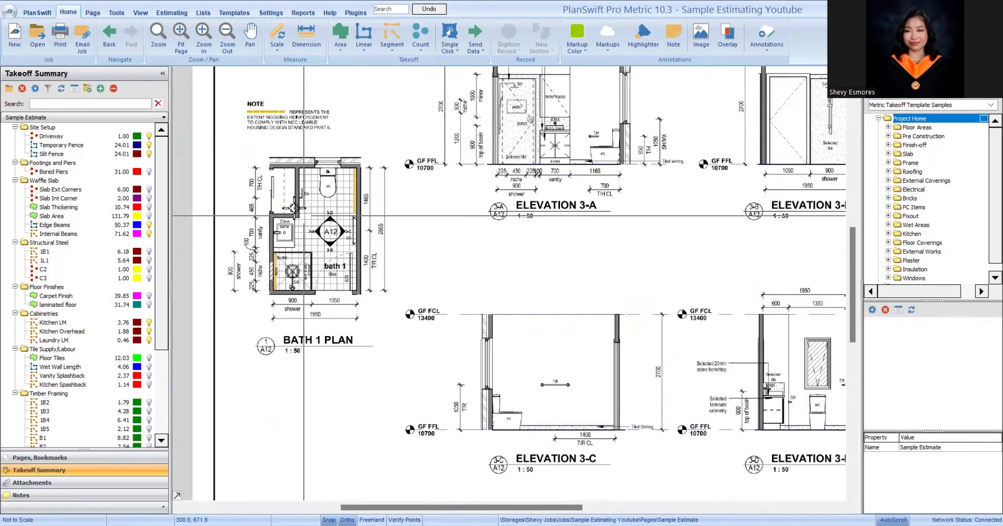
scroll(341, 301, "down", 3)
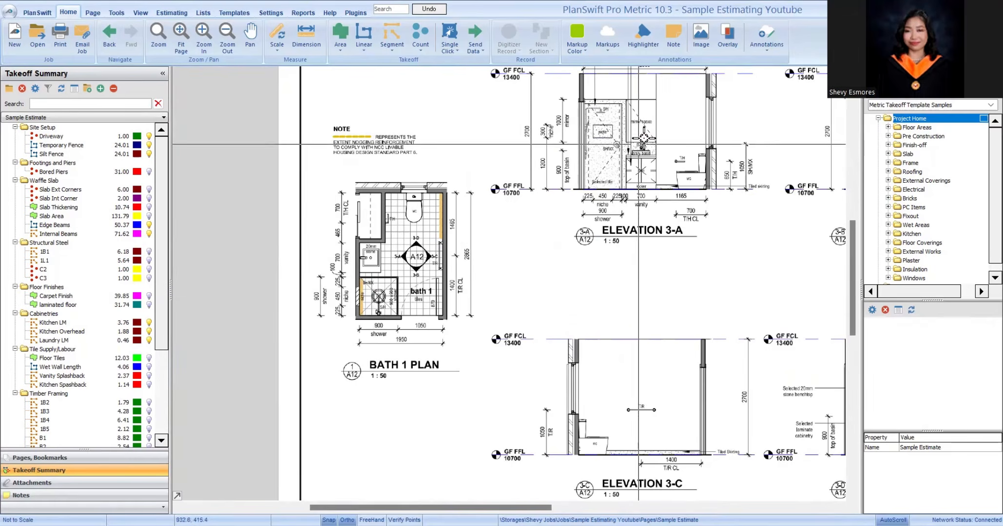
scroll(681, 239, "up", 5)
scroll(681, 239, "down", 5)
scroll(648, 176, "up", 3)
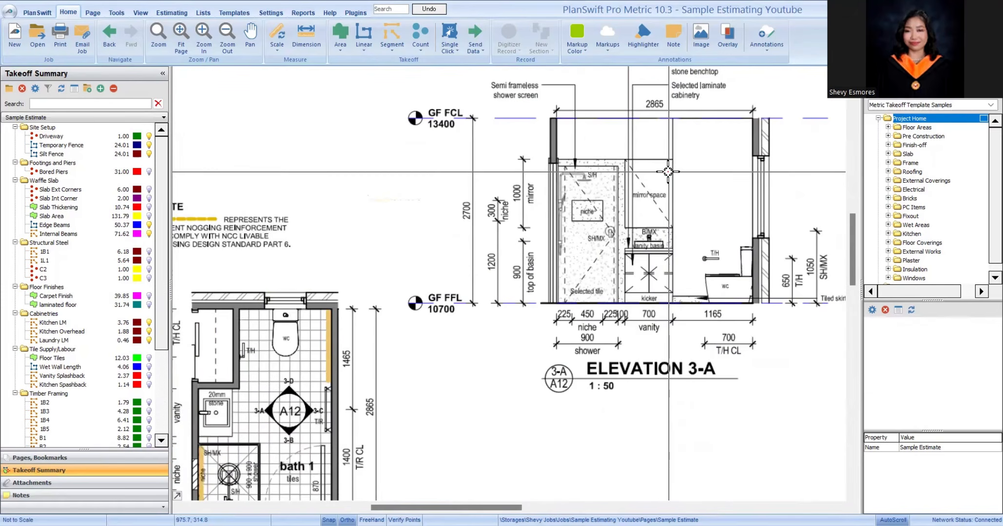
scroll(646, 173, "down", 5)
scroll(536, 268, "up", 4)
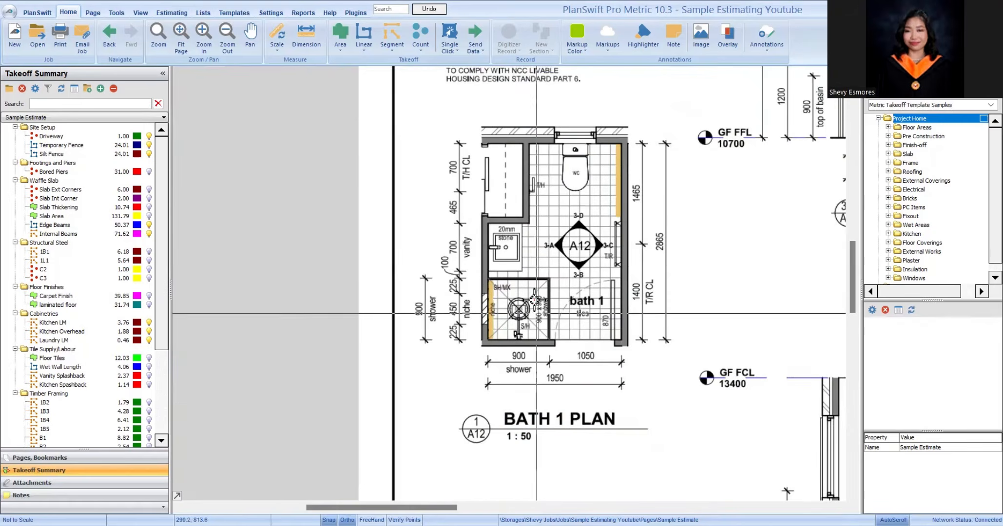
scroll(631, 305, "down", 3)
left_click_drag(631, 305, 551, 277)
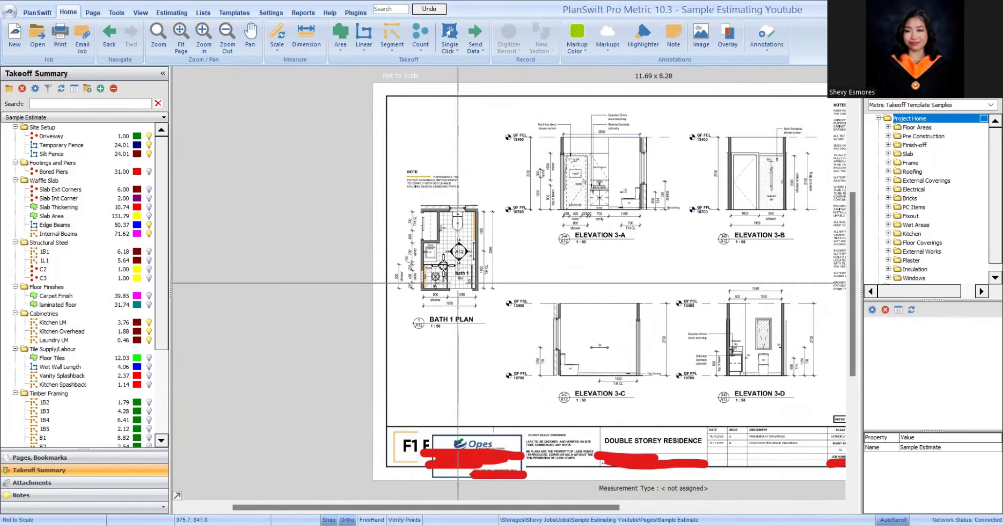
Step: Set the scale of the Bath 1 plan and elevations sheet to 1:50
scroll(445, 261, "up", 4)
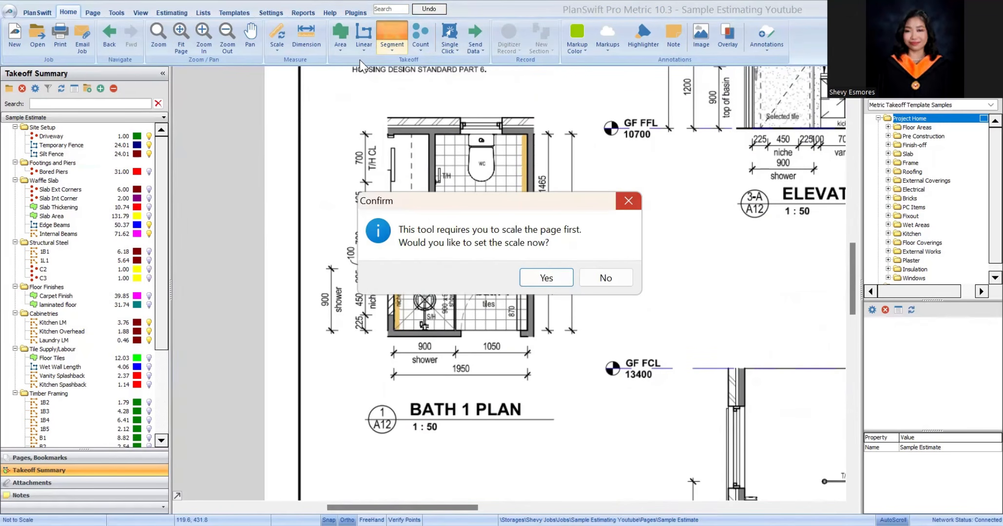
key("Return")
left_click(289, 474)
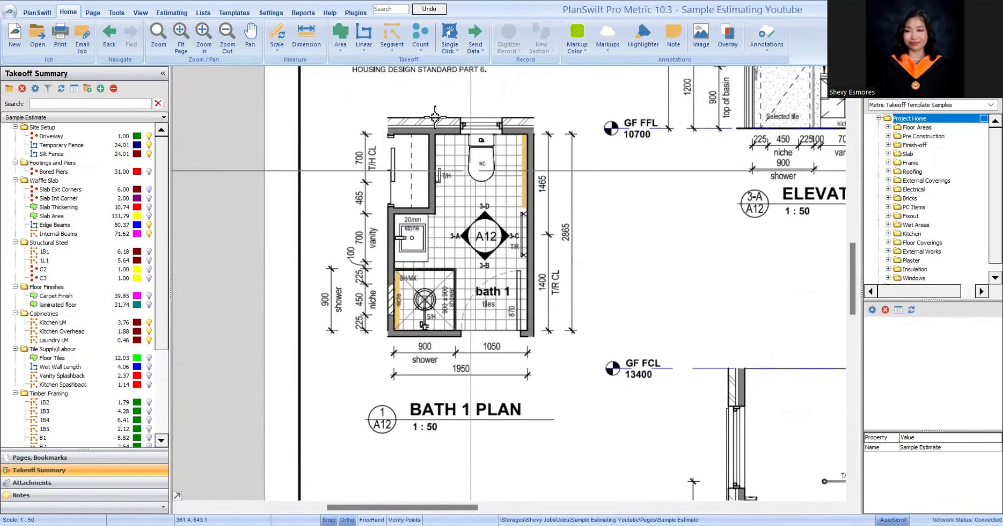
Step: Create a segment takeoff named "BATH LM" in the Cabinetries folder for the Bath 1 vanity
left_click(392, 39)
type("BATH LM")
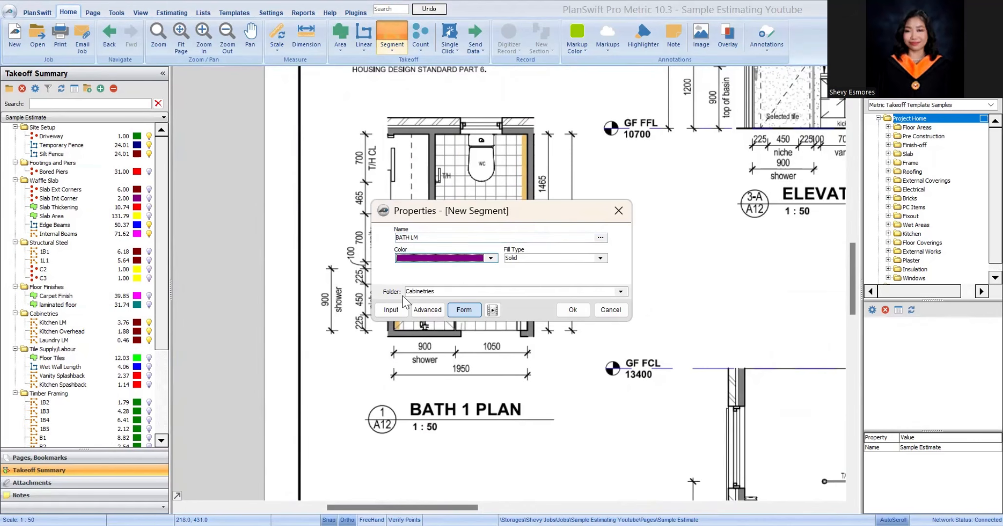
left_click(573, 305)
scroll(425, 212, "up", 3)
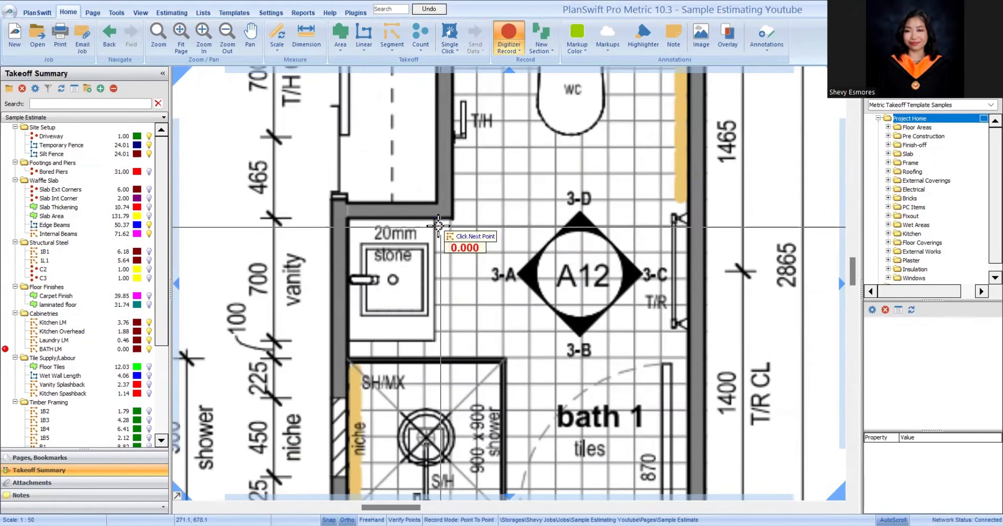
Step: Draw the BATH LM segment along the front of the Bath 1 vanity, about 0.50 m
left_click(434, 342)
scroll(441, 281, "down", 5)
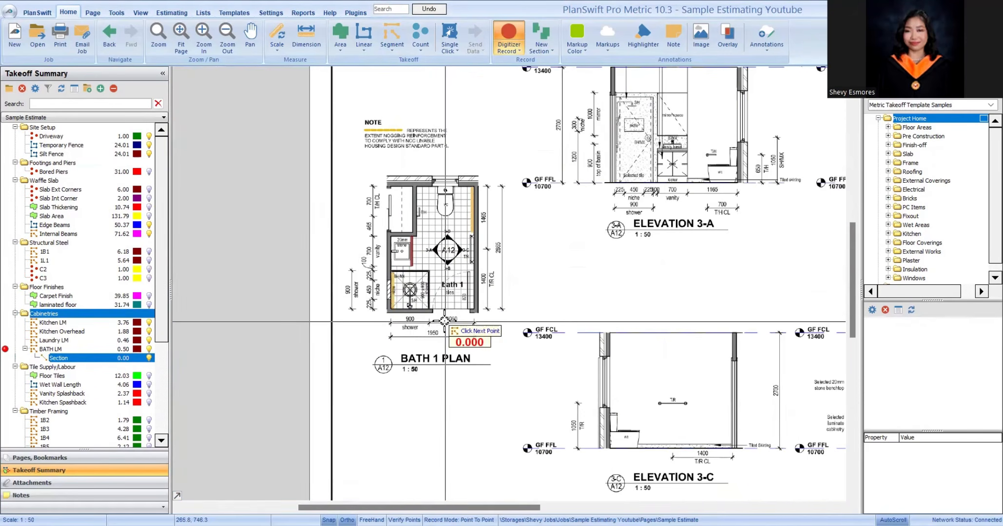
key("Escape")
scroll(423, 337, "down", 2)
left_click_drag(569, 327, 532, 335)
Step: Open the Bath 2 plan and elevations sheet and set its scale to 1:50
key("Page_Down")
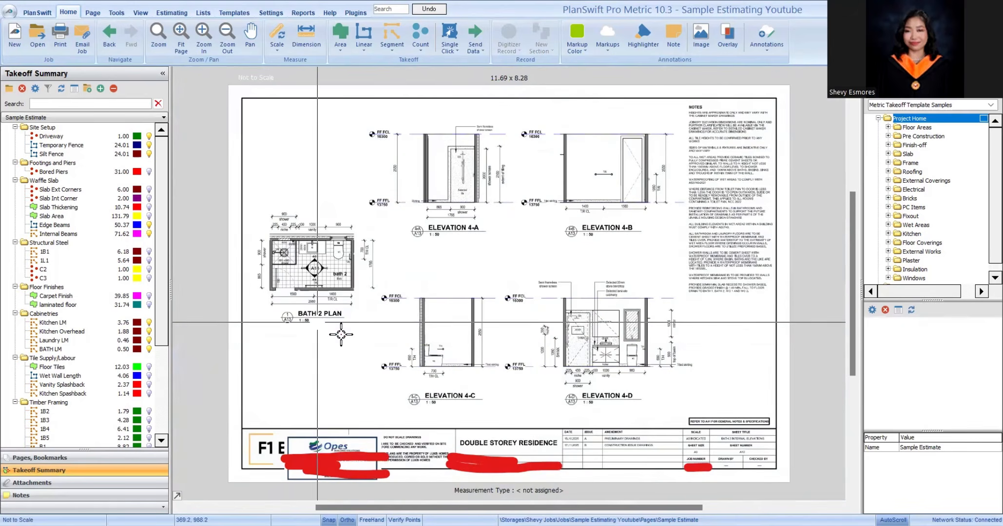
scroll(294, 268, "up", 4)
scroll(398, 248, "down", 4)
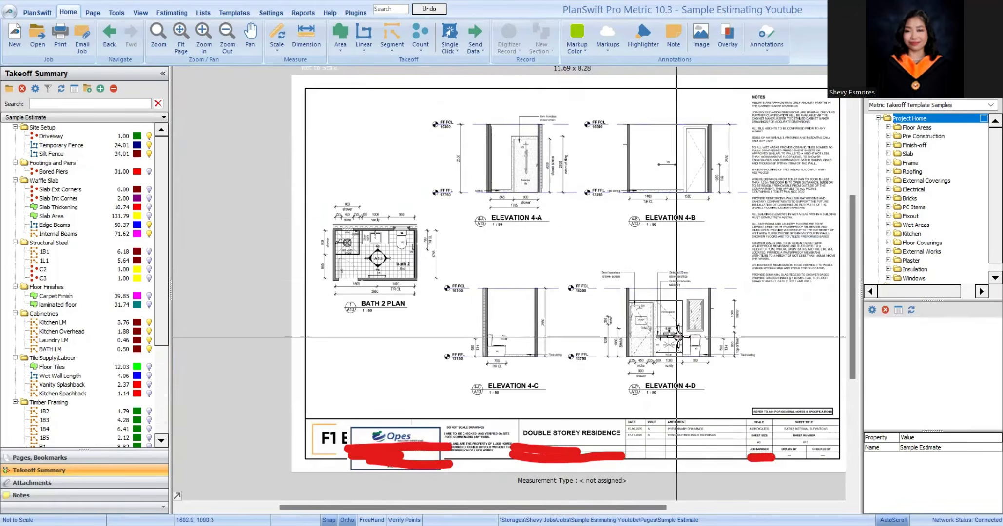
scroll(668, 326, "up", 4)
scroll(624, 336, "down", 4)
scroll(330, 245, "up", 4)
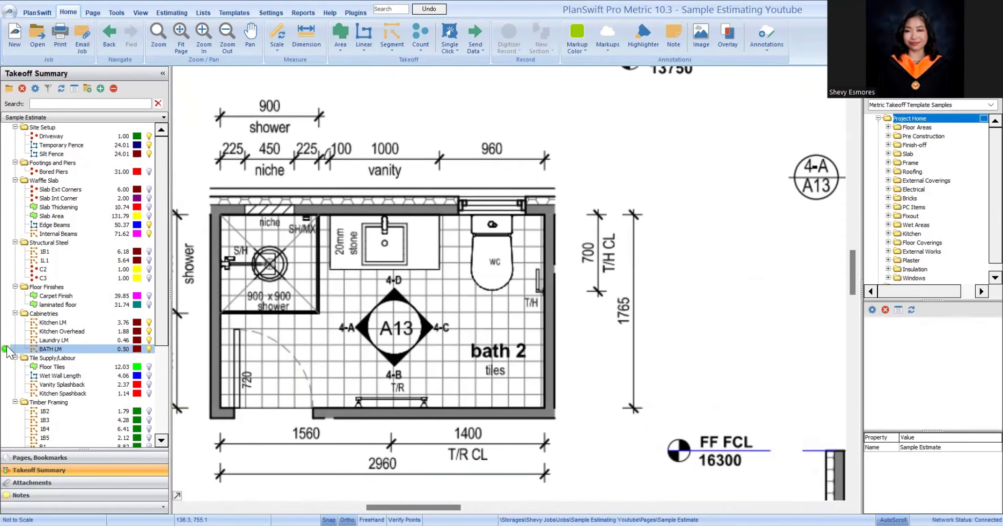
left_click(544, 277)
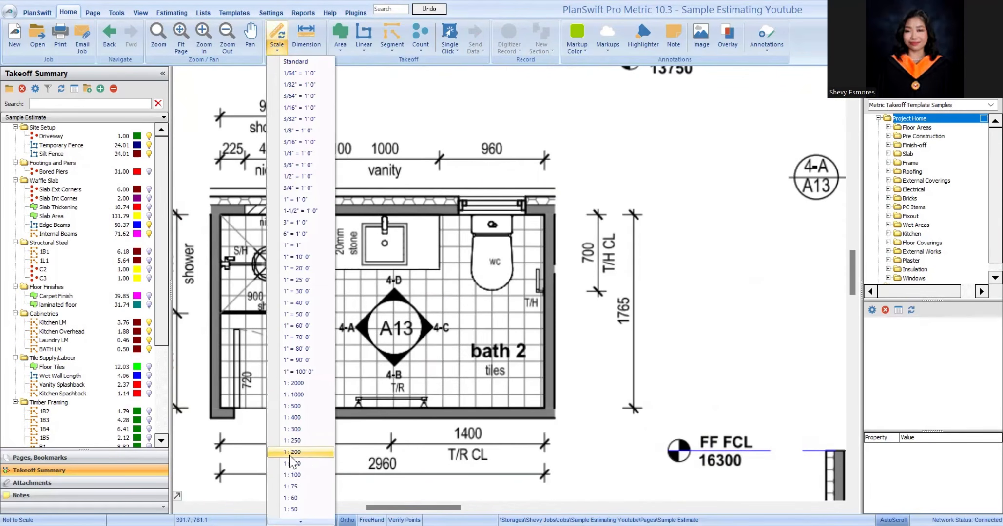
left_click(299, 509)
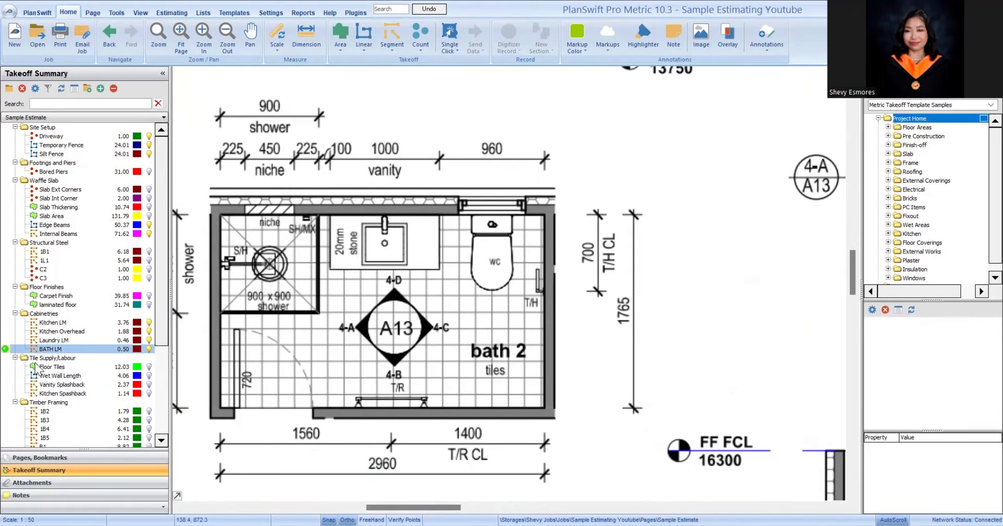
Step: Add a BATH LM segment along the front of the Bath 2 vanity, about 0.70 m
scroll(384, 277, "up", 4)
left_click(245, 259)
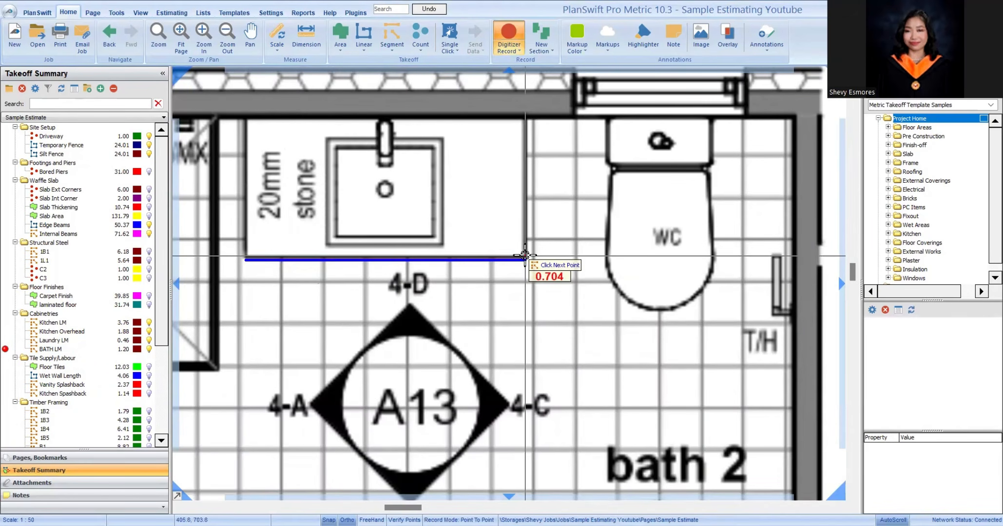
left_click(524, 256)
scroll(408, 261, "down", 4)
key("Escape")
scroll(417, 259, "down", 3)
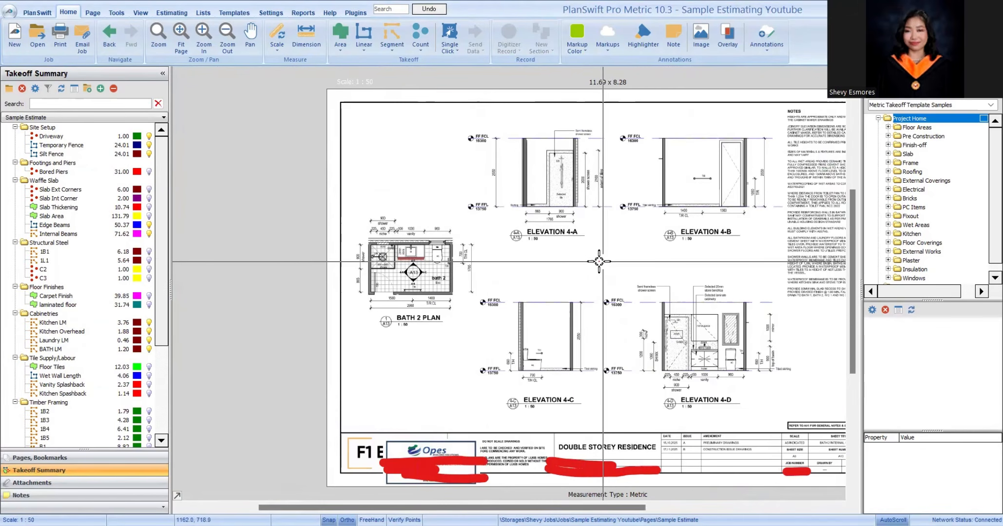
Step: Examine the double-basin vanity on the ENS Plan and its cabinetry in Elevation 5-D on the ensuite sheet
key("Page_Down")
scroll(311, 278, "up", 3)
scroll(341, 292, "down", 3)
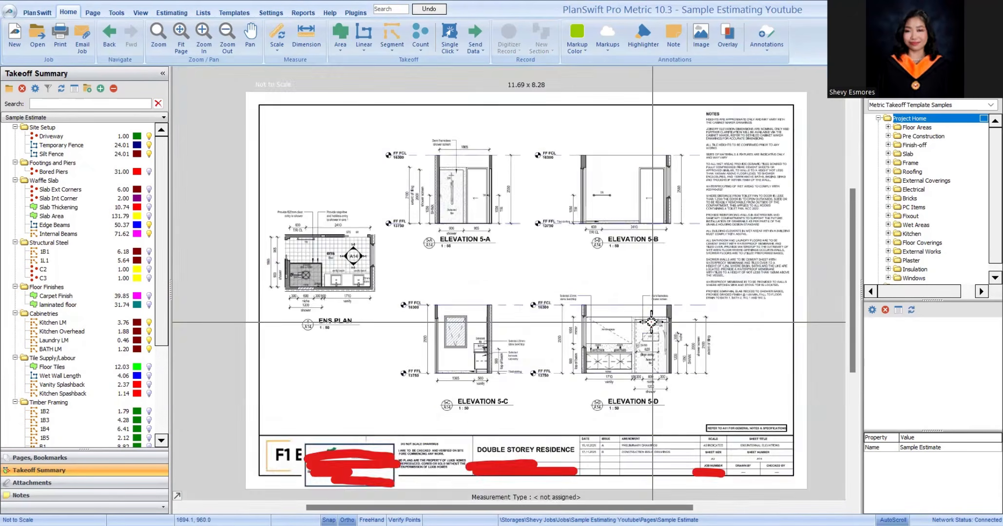
scroll(621, 332, "up", 4)
scroll(592, 441, "down", 5)
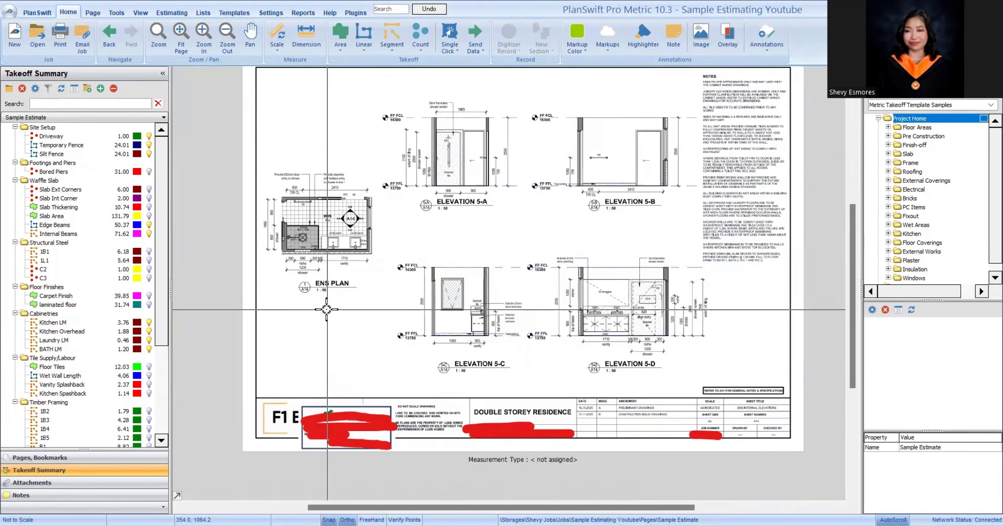
scroll(712, 285, "up", 4)
scroll(713, 285, "down", 4)
scroll(667, 287, "up", 4)
scroll(560, 263, "up", 2)
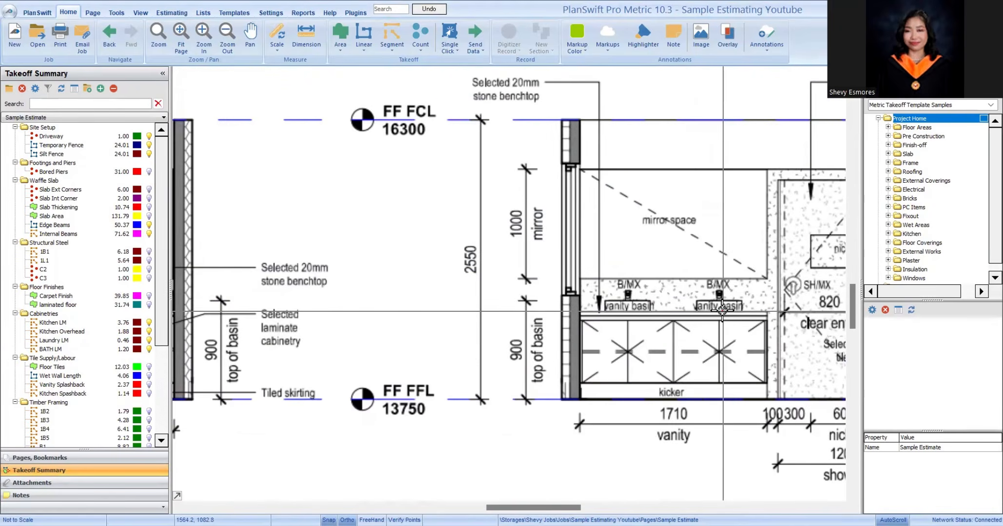
scroll(468, 230, "down", 5)
scroll(429, 227, "up", 5)
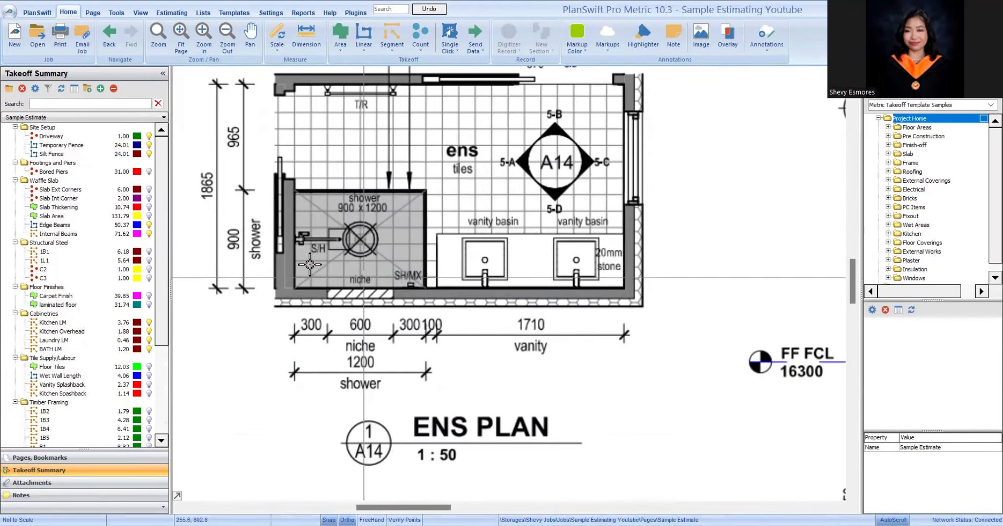
Step: Set the scale of the ensuite plan and elevations sheet to 1:50
left_click(12, 344)
key("Return")
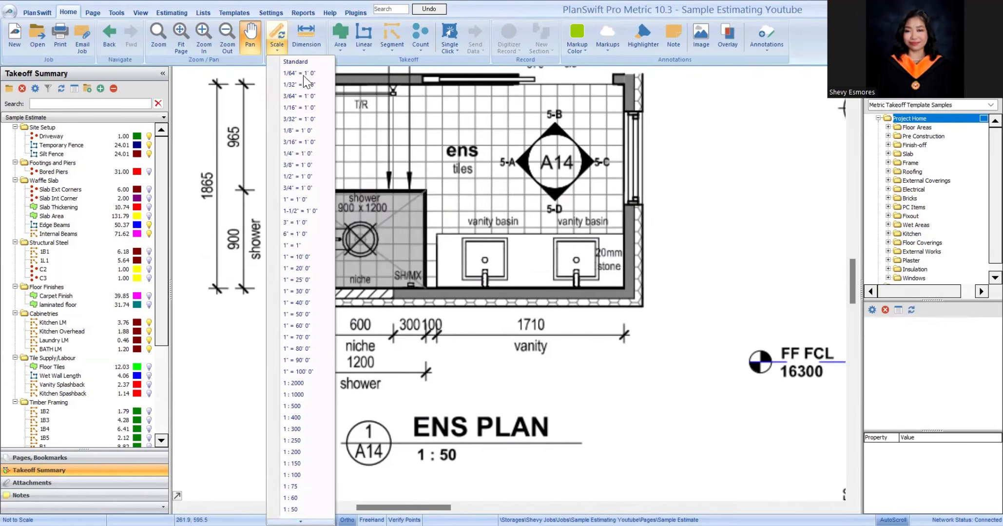
left_click(300, 500)
left_click(277, 50)
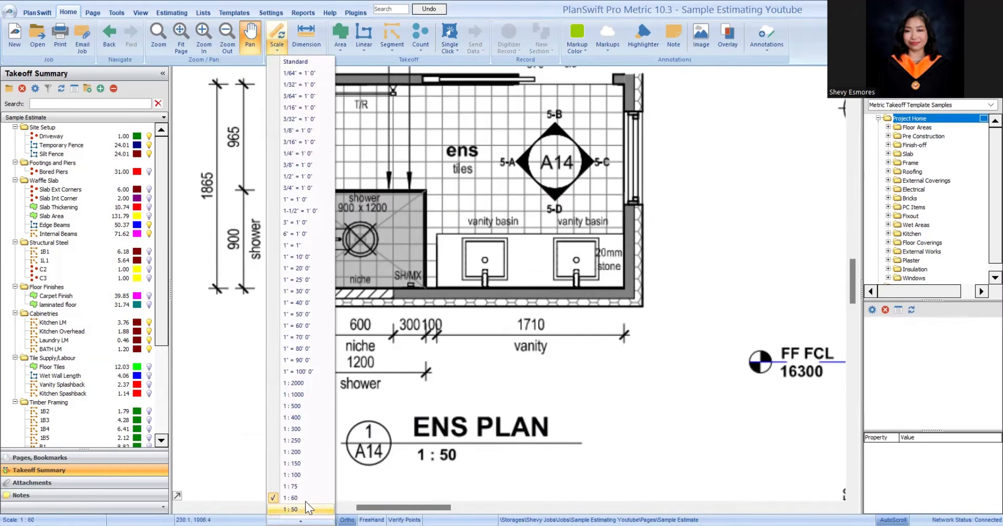
left_click(300, 491)
scroll(379, 286, "down", 2)
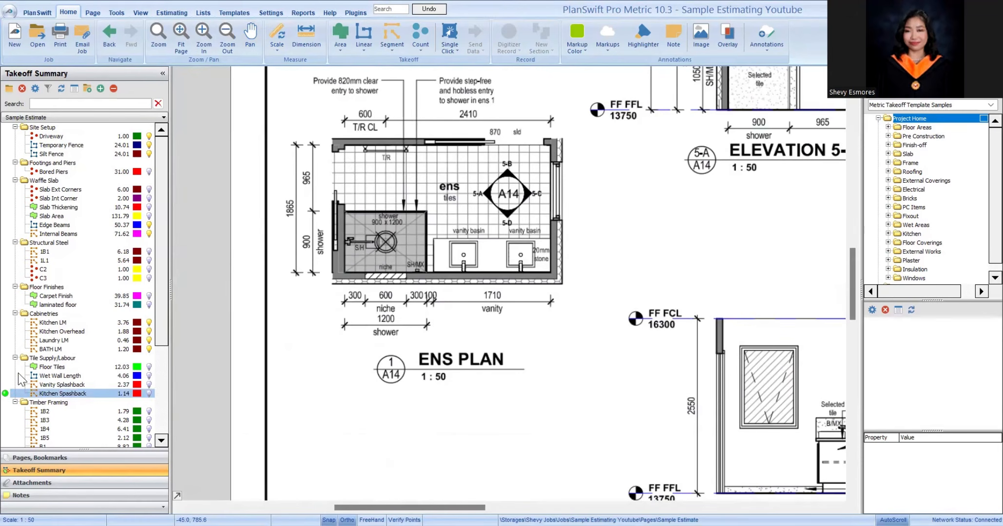
Step: Add a BATH LM segment along the front of the ensuite's double-basin vanity, about 1.20 m
left_click(6, 349)
scroll(431, 239, "up", 5)
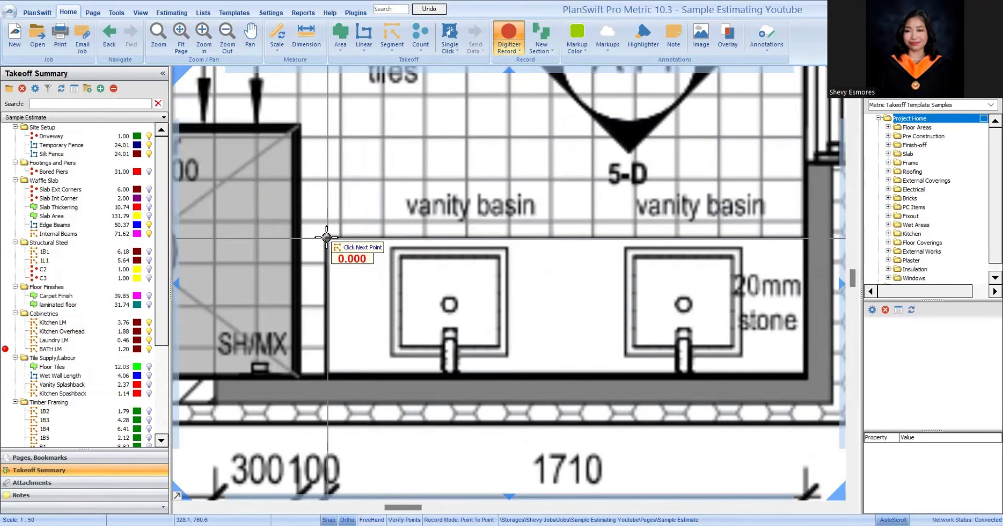
left_click(803, 237)
scroll(499, 316, "down", 6)
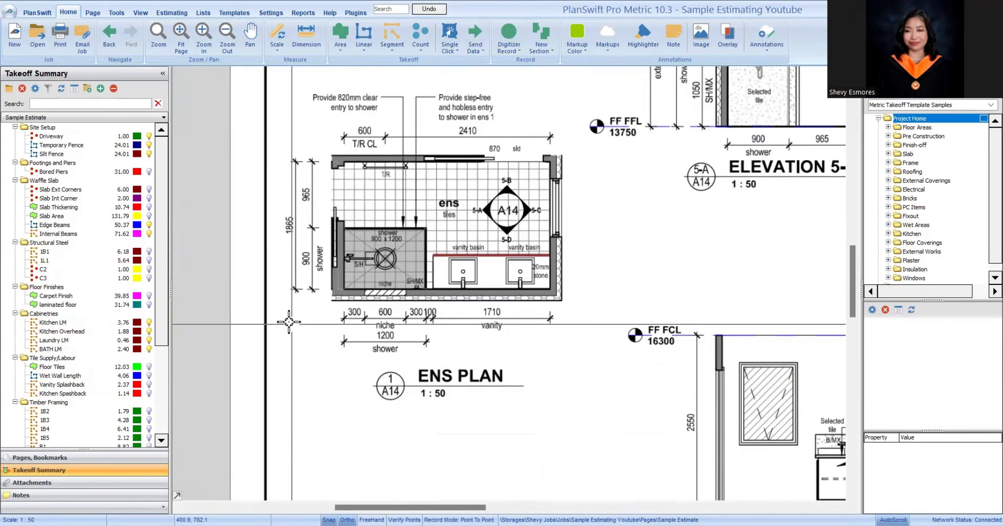
left_click_drag(500, 317, 466, 311)
Step: Examine the WC 1, WC 2 and WIR plans with their elevations for further cabinetry to measure
key("Page_Down")
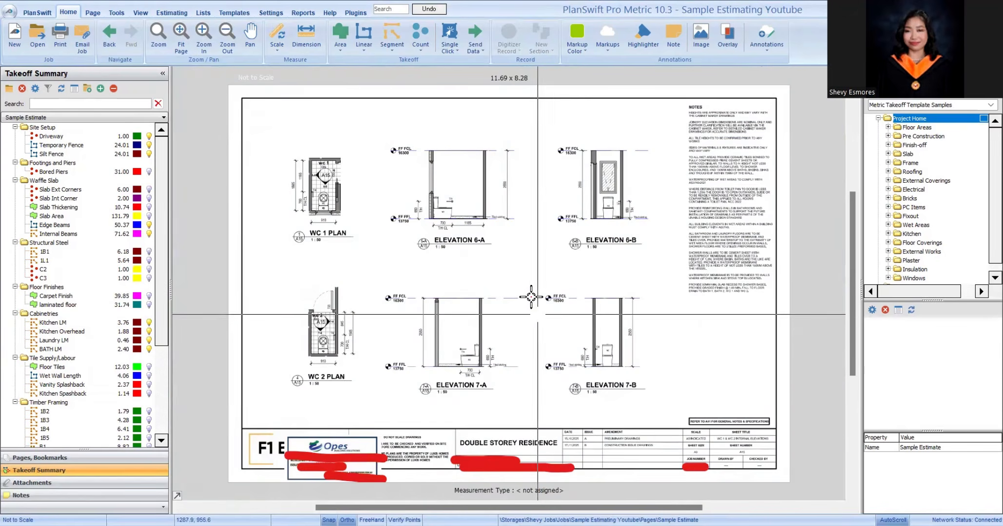
scroll(361, 185, "up", 4)
scroll(359, 202, "down", 4)
scroll(552, 419, "up", 4)
key("Page_Down")
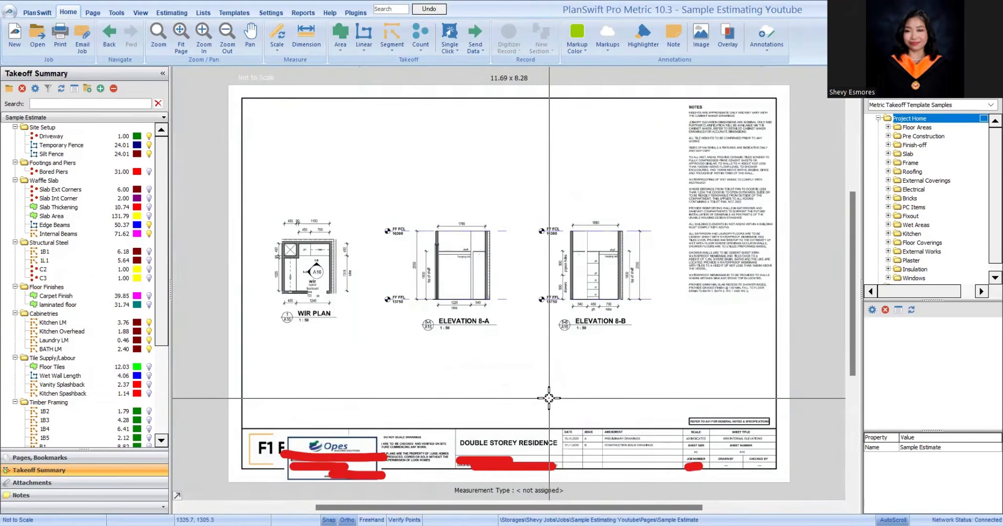
key("Page_Down")
key("Page_Up")
scroll(433, 347, "up", 4)
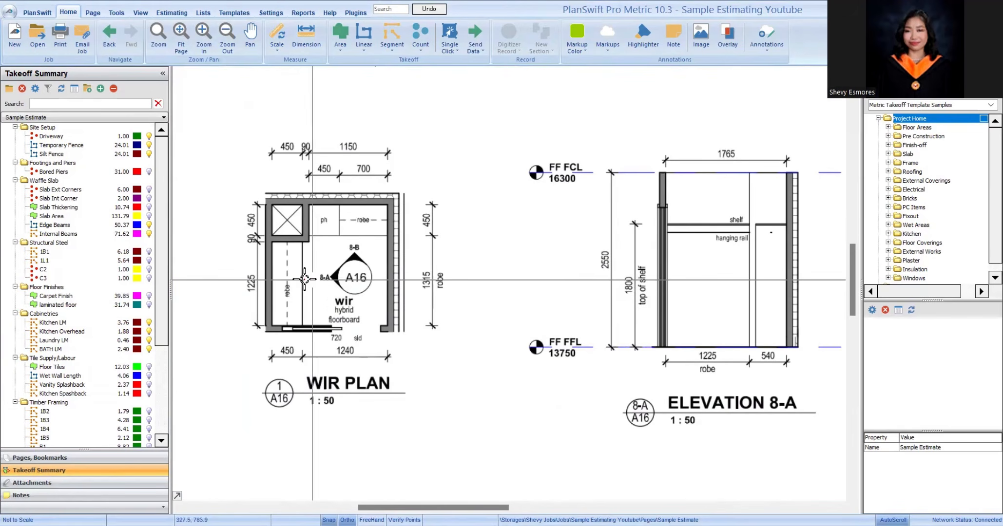
scroll(323, 251, "down", 3)
mouse_move(430, 318)
left_mouse_down()
mouse_move(345, 316)
mouse_move(489, 315)
left_mouse_up()
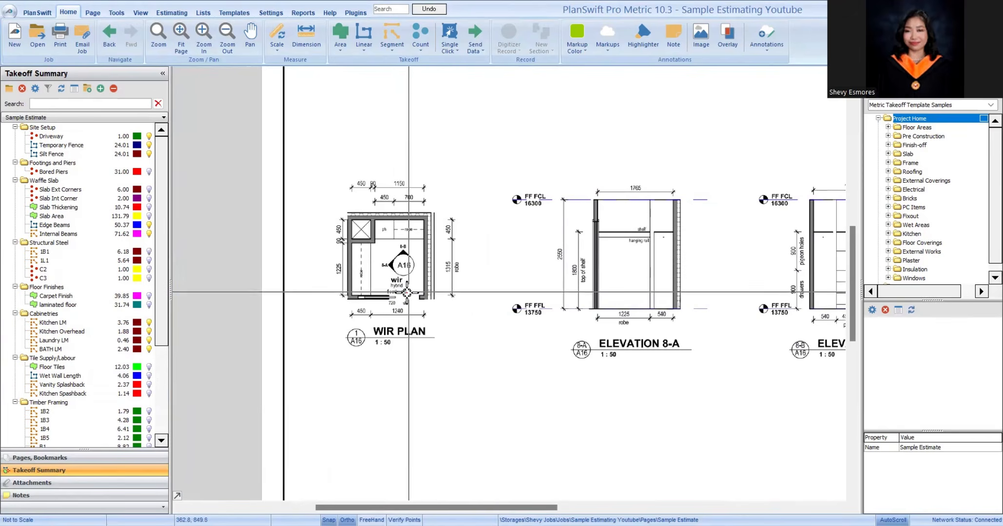
key("Page_Down")
key("Page_Up")
key("Page_Up")
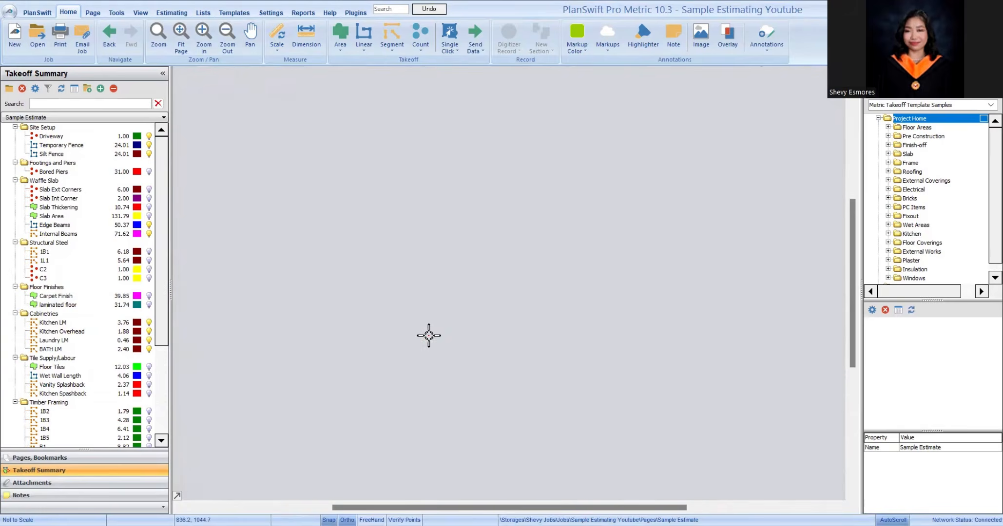
Step: Return to the ground floor plan and create a dark red segment takeoff named "Robe LM" in the Cabinetries folder
key("Page_Up")
key("Page_Up")
key("Page_Up")
scroll(414, 221, "up", 5)
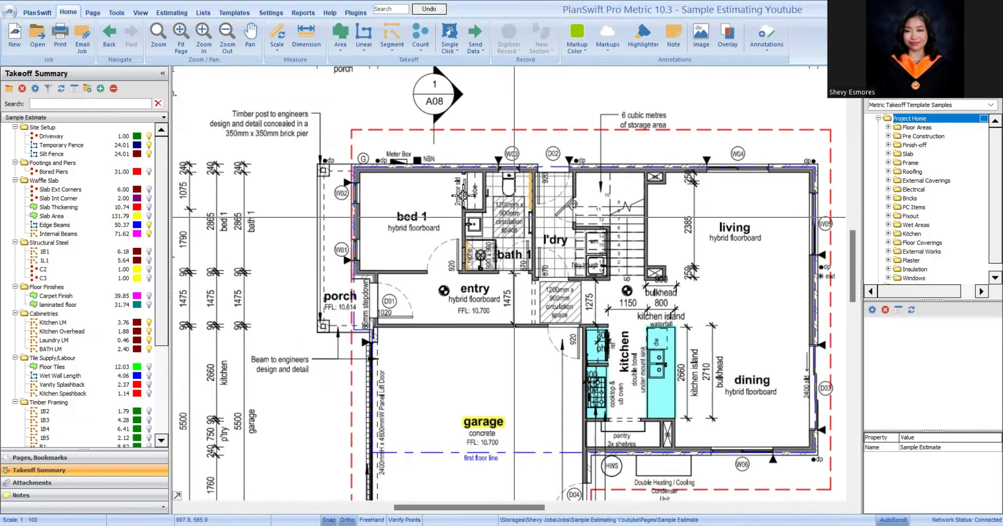
scroll(451, 204, "up", 5)
scroll(371, 194, "down", 2)
scroll(437, 191, "up", 2)
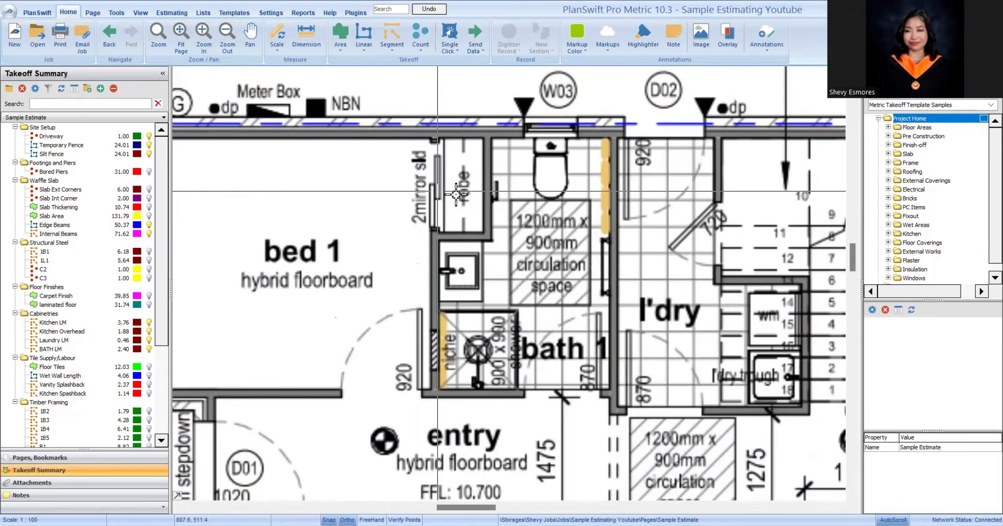
left_click(402, 43)
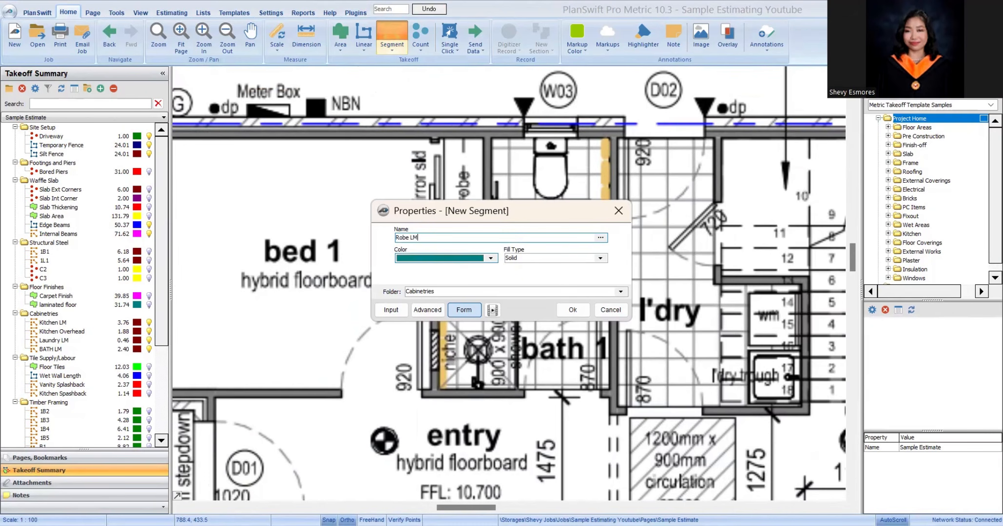
left_click(460, 261)
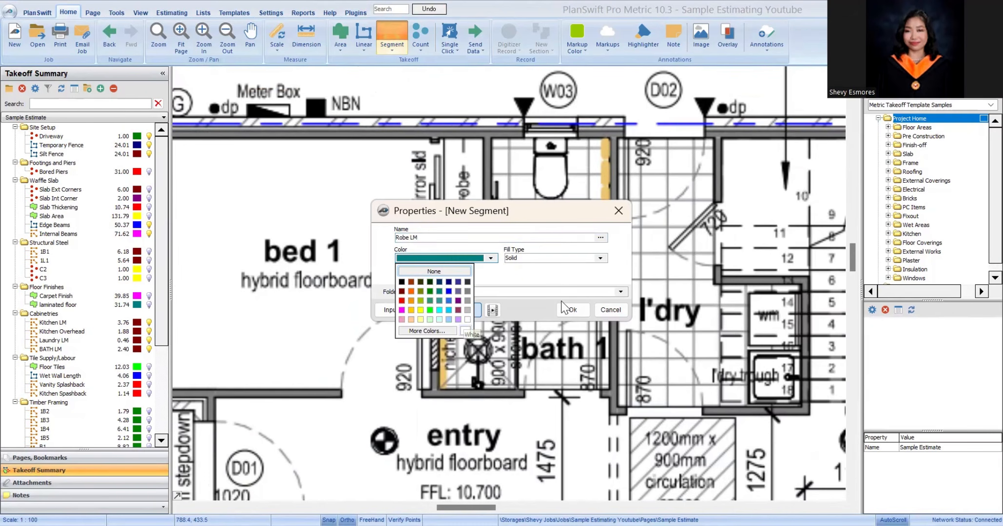
left_click(573, 310)
Step: Draw the Robe LM segment along the front of the bed 1 robe, about 0.76 m
scroll(447, 142, "up", 2)
left_click(436, 130)
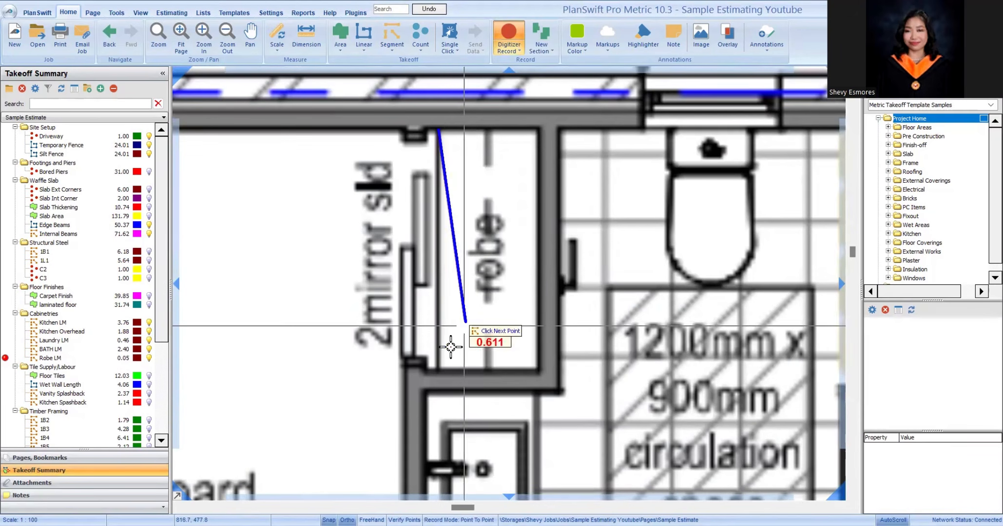
left_click(436, 370)
Step: Trace the front edges of the U-shaped pantry shelves with Robe LM segments of about 0.21, 0.90 and 0.20 m
scroll(341, 258, "down", 3)
scroll(463, 329, "down", 3)
scroll(553, 325, "up", 3)
left_click_drag(472, 332, 554, 140)
scroll(460, 455, "up", 2)
scroll(420, 368, "up", 3)
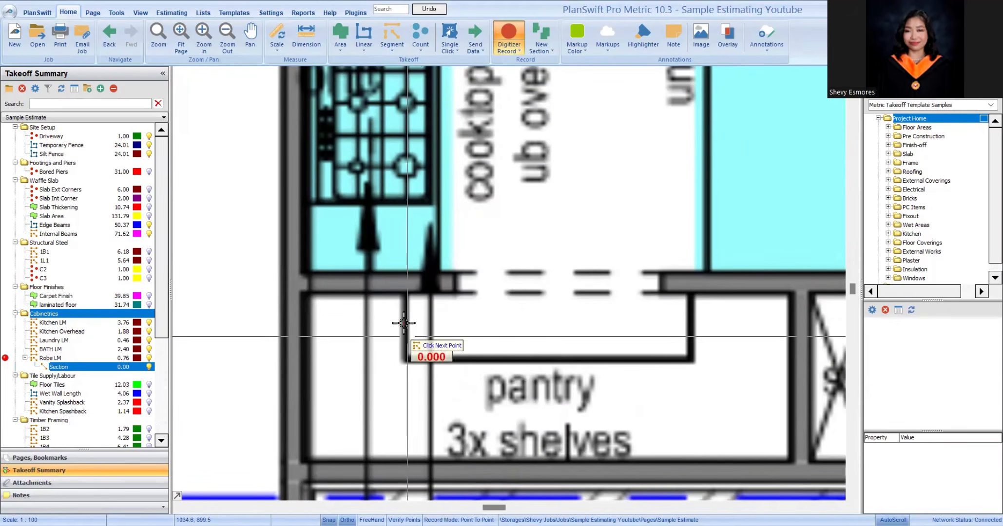
left_click(404, 358)
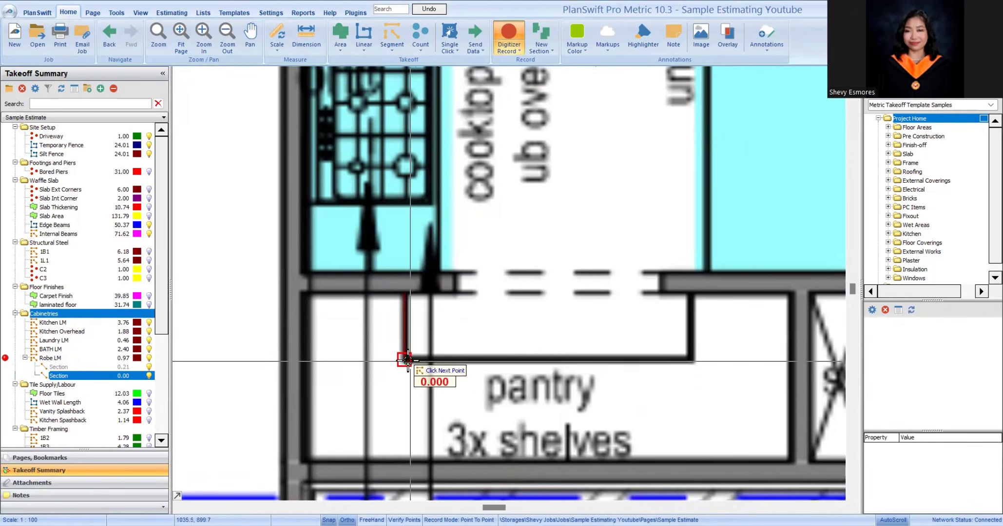
left_click(691, 357)
left_click(690, 295)
scroll(690, 295, "down", 4)
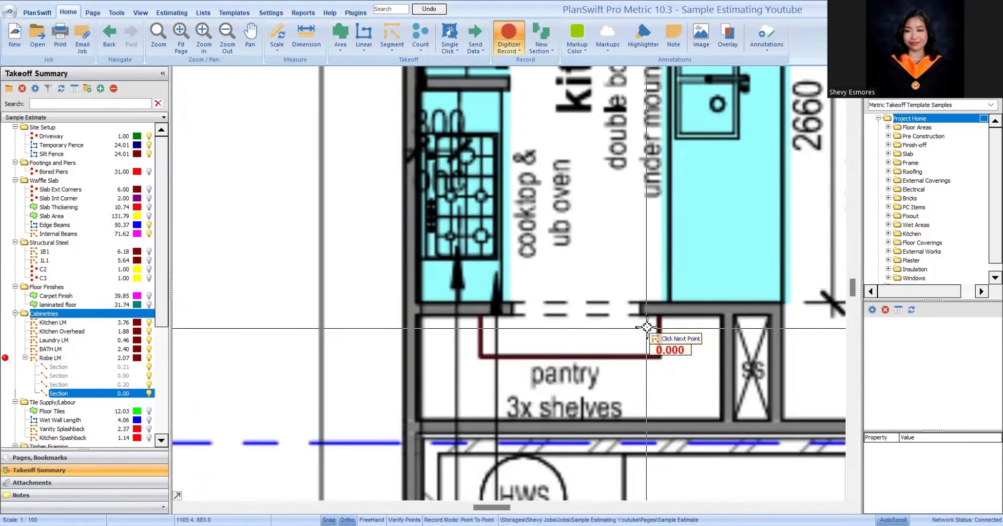
scroll(609, 243, "up", 3)
Step: Add a Robe LM segment along the front of the bed 3 robe on the first floor plan, about 1.84 m
scroll(609, 263, "down", 5)
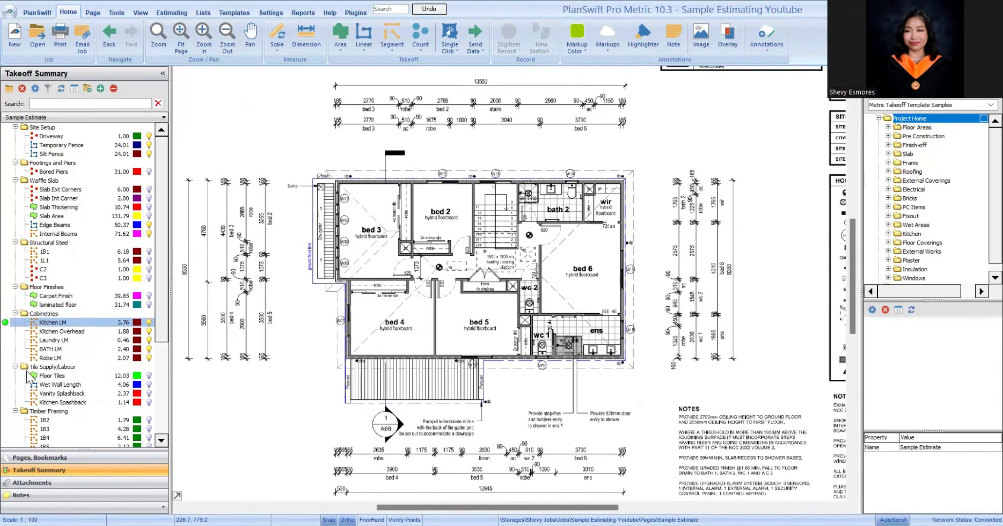
scroll(402, 193, "up", 4)
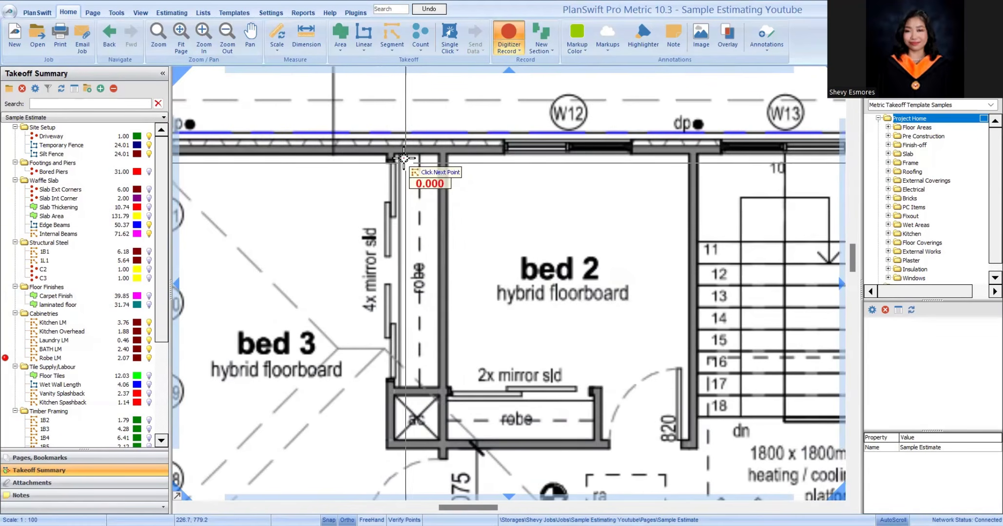
left_click(400, 155)
left_click(402, 384)
scroll(400, 214, "down", 2)
Step: Add Robe LM segments along the wir's robe front, about 0.86 m, and along its ph and shelf front, about 0.82 m
scroll(636, 233, "up", 1)
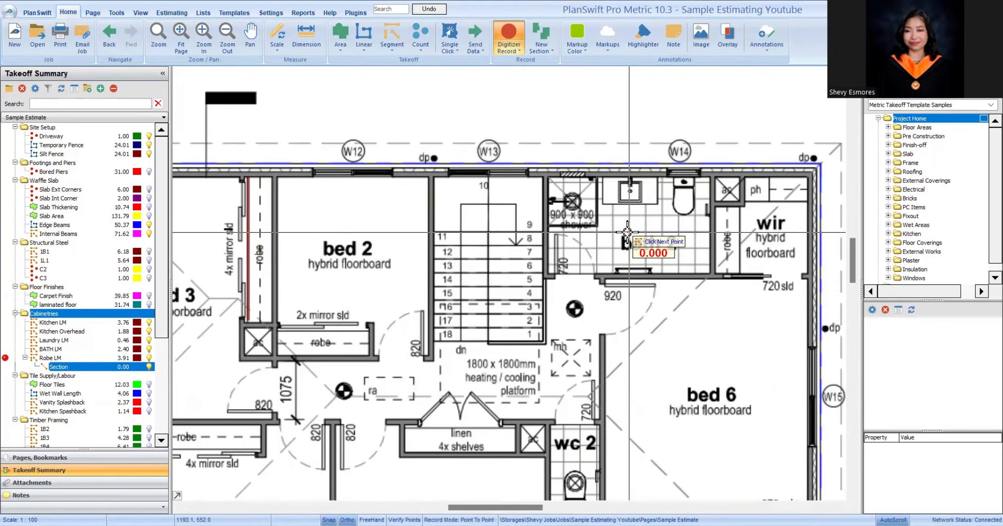
scroll(502, 248, "down", 1)
scroll(661, 239, "up", 2)
scroll(661, 302, "up", 2)
left_click(625, 321)
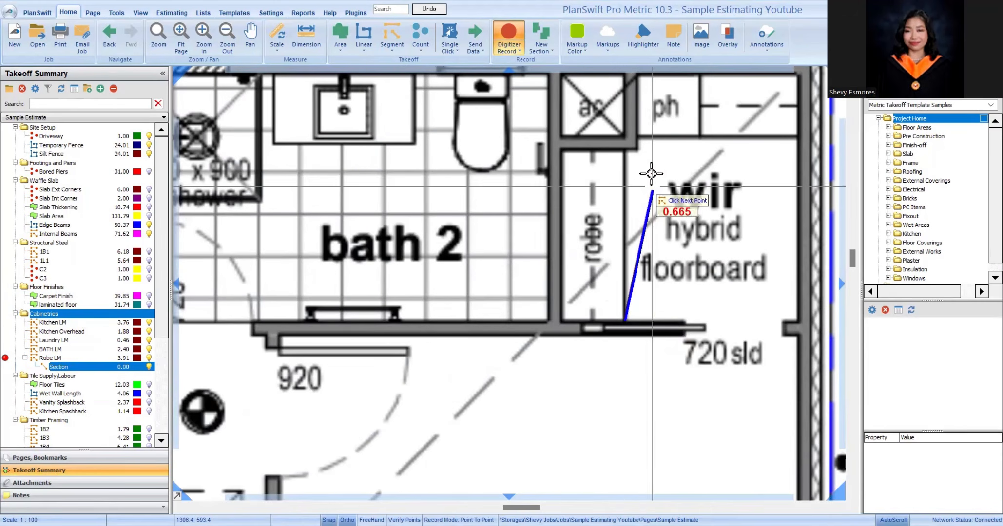
left_click(625, 150)
left_click(637, 137)
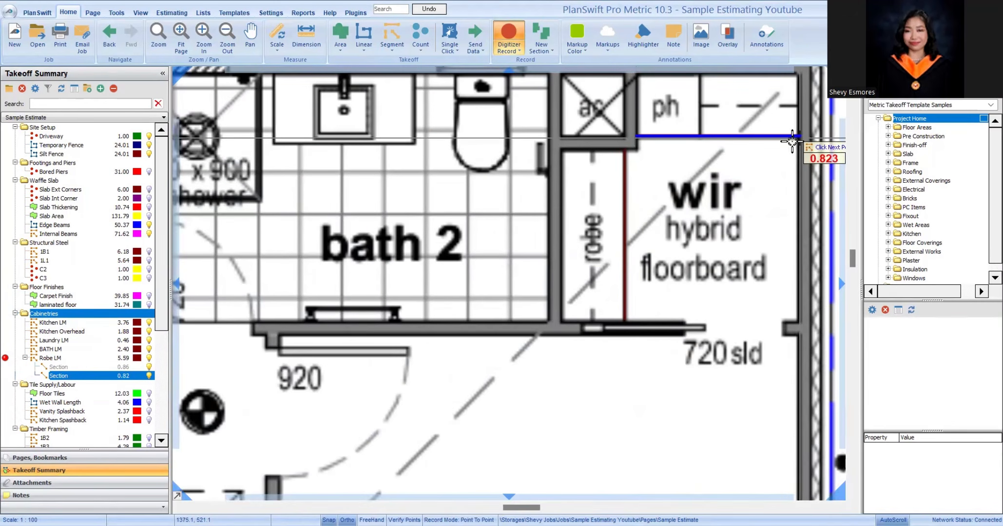
left_click(798, 138)
Step: Add a Robe LM segment along the front of the bed 4 robe, about 1.86 m, and finish recording
scroll(706, 195, "down", 2)
scroll(682, 235, "up", 2)
scroll(611, 123, "down", 3)
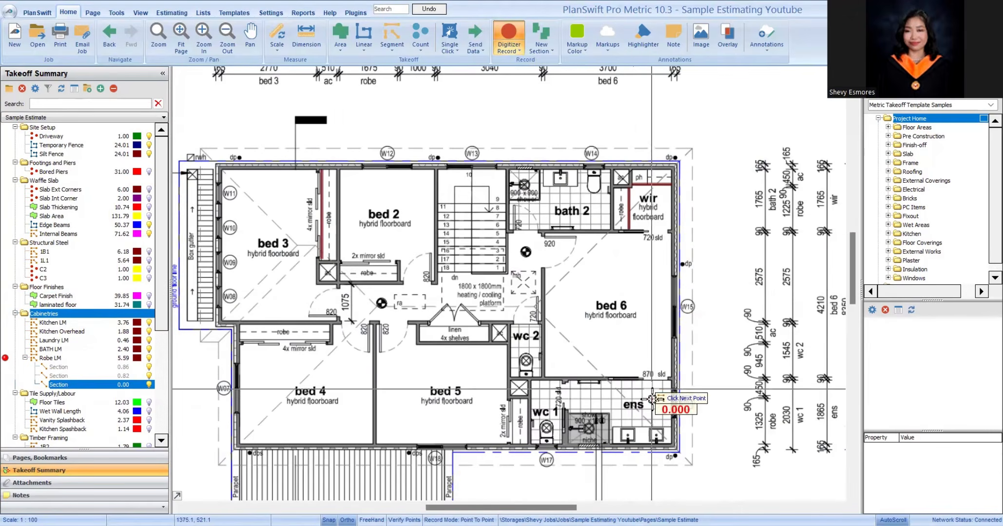
scroll(571, 453, "down", 1)
scroll(571, 447, "up", 1)
scroll(509, 360, "up", 3)
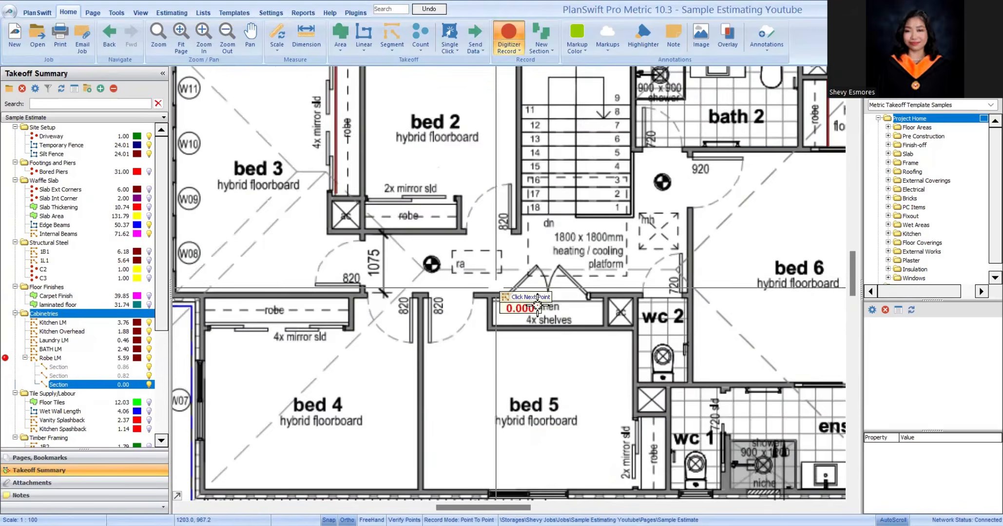
scroll(560, 336, "down", 3)
scroll(285, 291, "up", 4)
left_click(261, 281)
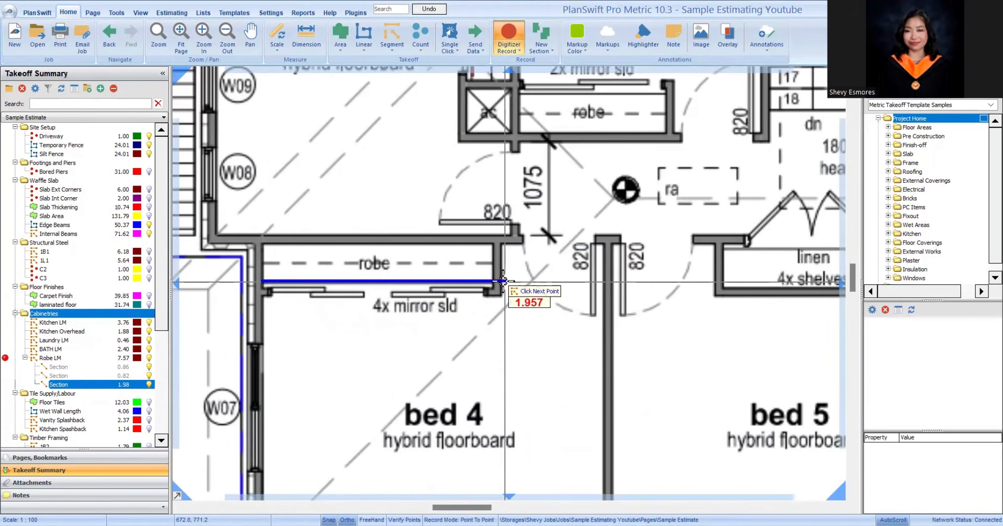
left_click(493, 282)
scroll(441, 319, "down", 3)
key("Escape")
scroll(432, 314, "up", 1)
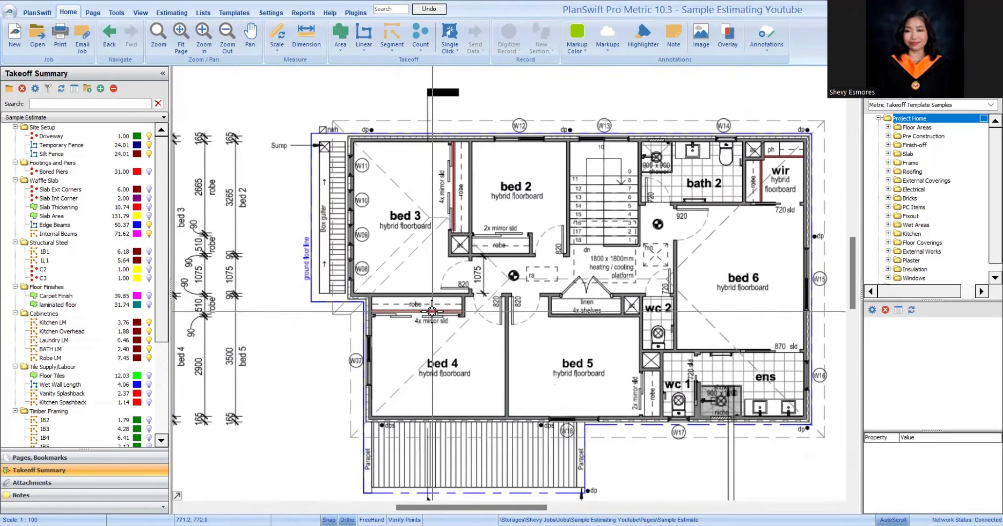
Step: Resume the Robe LM takeoff and add a segment of about 1.20 m along the front of the bed 2 robe
left_click(433, 311)
key("r")
scroll(501, 238, "up", 3)
left_click(385, 234)
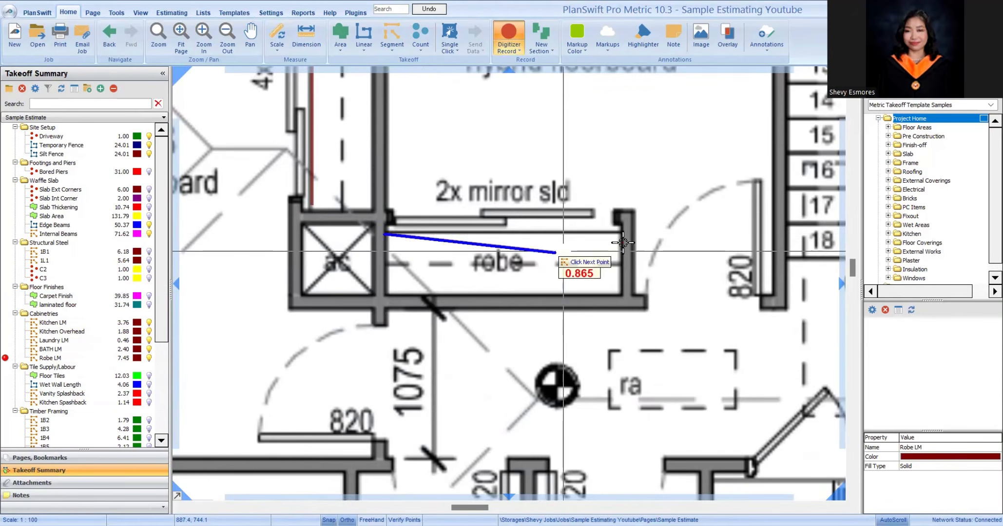
left_click(623, 235)
scroll(603, 237, "down", 3)
scroll(487, 243, "up", 2)
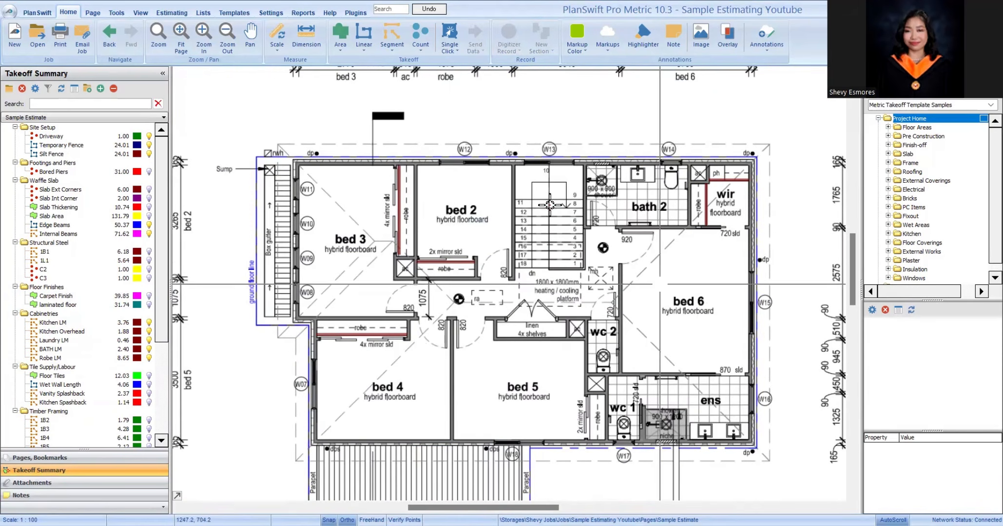
key("Escape")
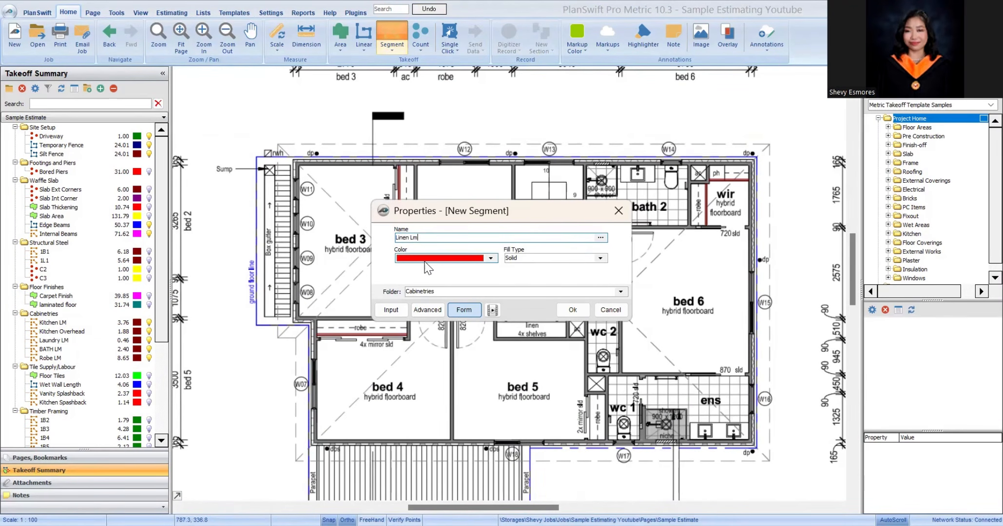
Step: Create a dark red segment takeoff named "Linen Lm" in the Cabinetries folder and draw it along the linen cupboard front, about 1.44 m
left_click(560, 305)
scroll(521, 331, "up", 2)
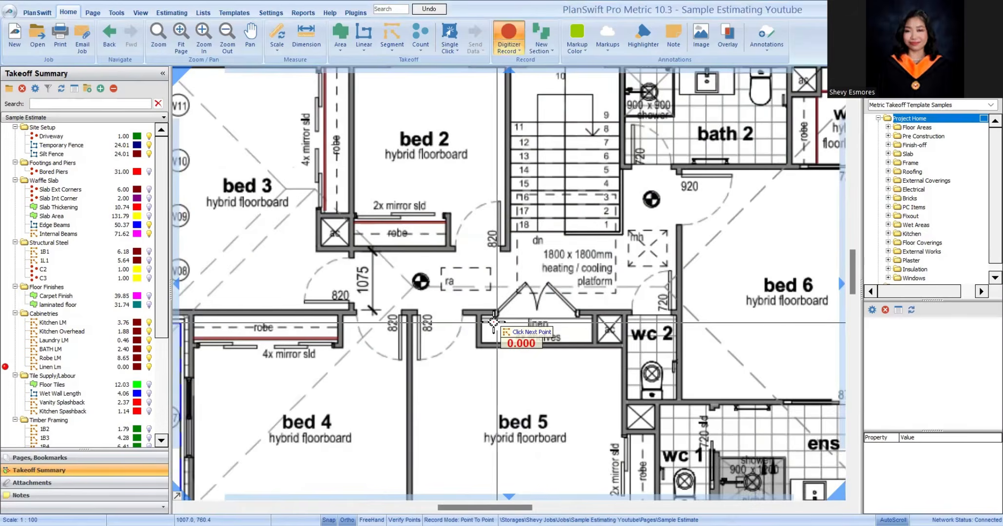
left_click(473, 316)
left_click(652, 321)
scroll(609, 324, "down", 1)
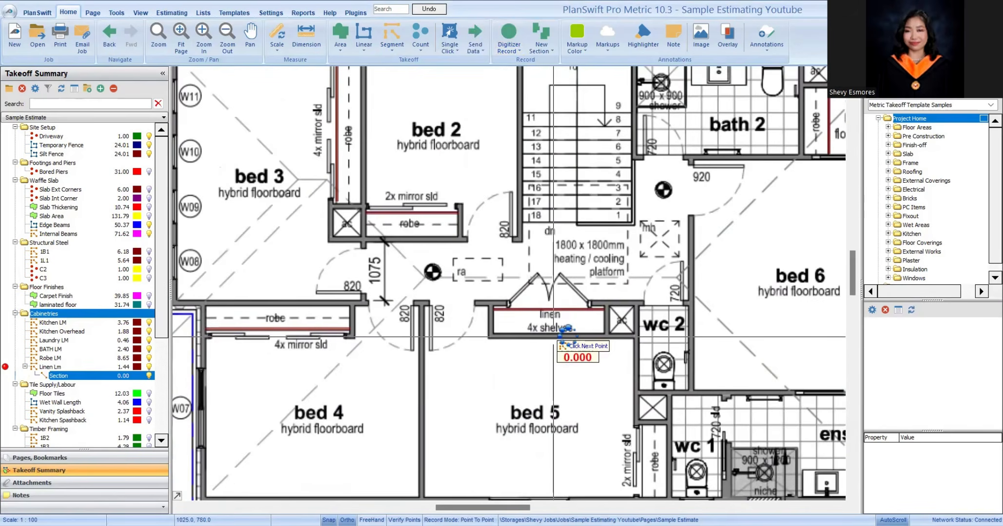
key("Escape")
scroll(553, 336, "down", 1)
left_click_drag(684, 325, 653, 325)
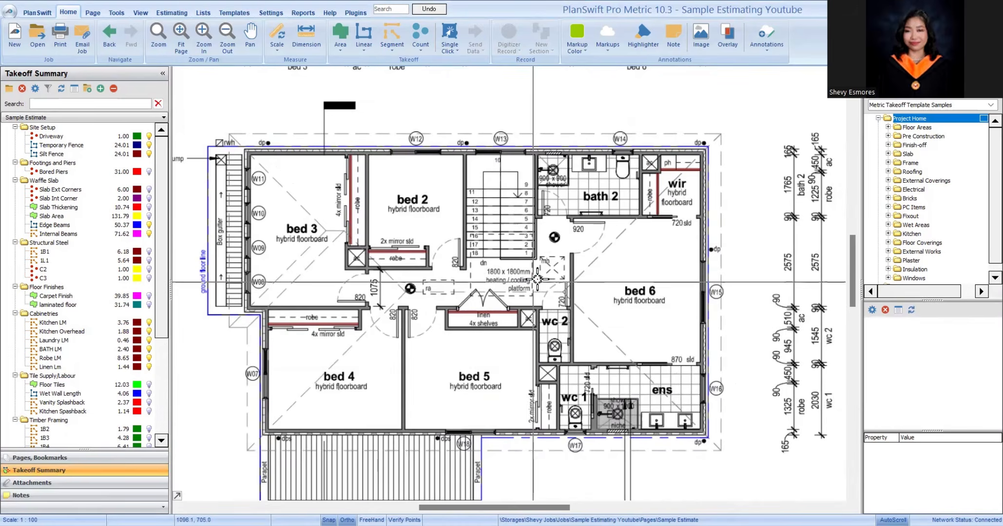
Step: Go through the plan set to the roof plan and examine its roofing material note and pitches
scroll(556, 275, "down", 2)
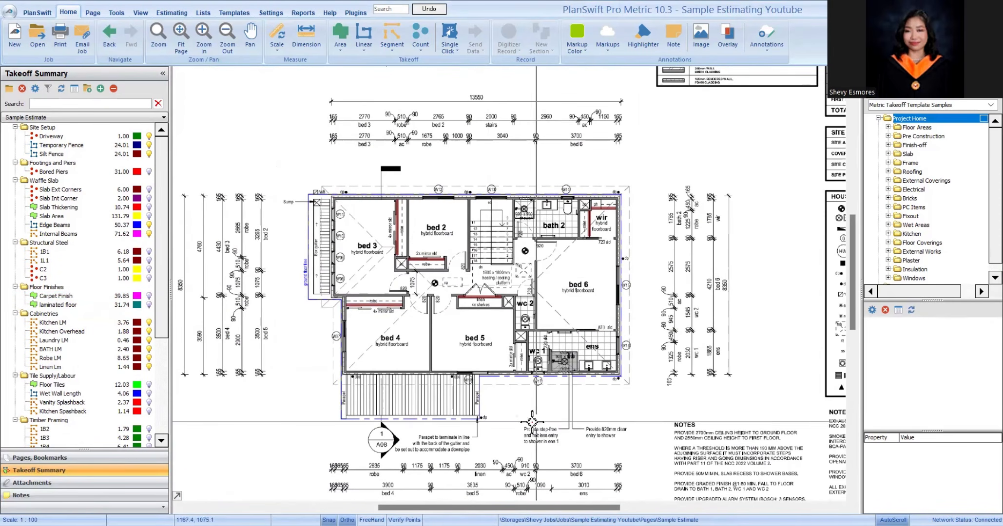
key("Page_Up")
scroll(466, 193, "up", 2)
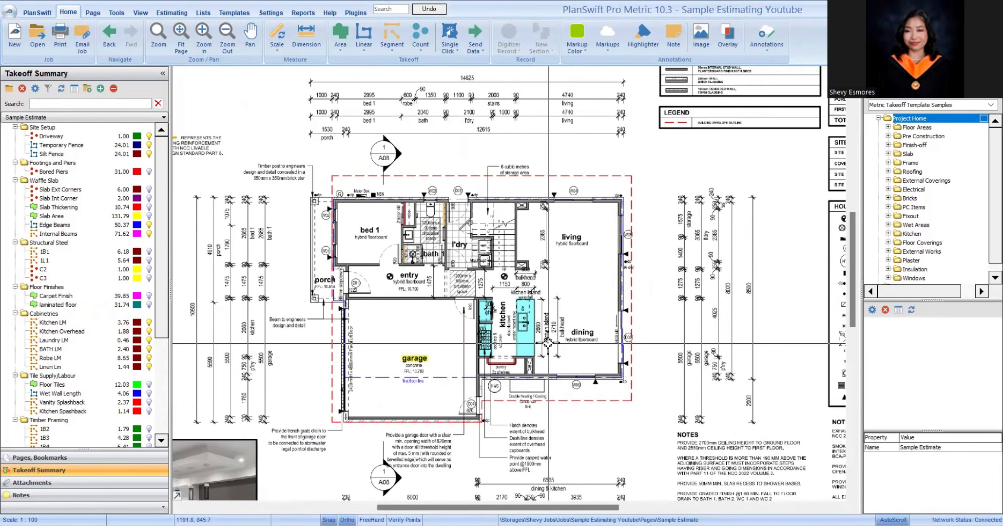
key("Page_Up")
key("Page_Up")
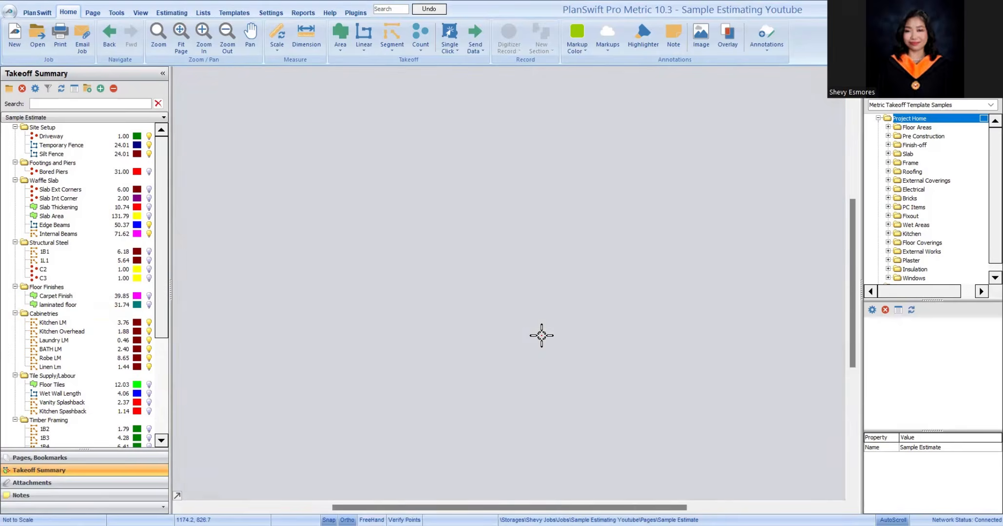
key("Page_Down")
key("Page_Down")
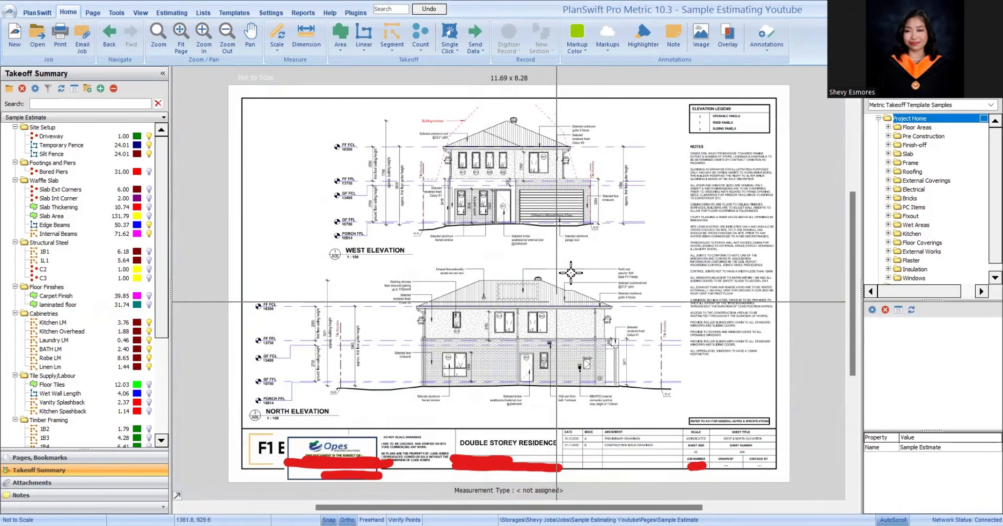
key("Page_Down")
key("Page_Down")
key("Page_Up")
key("Page_Down")
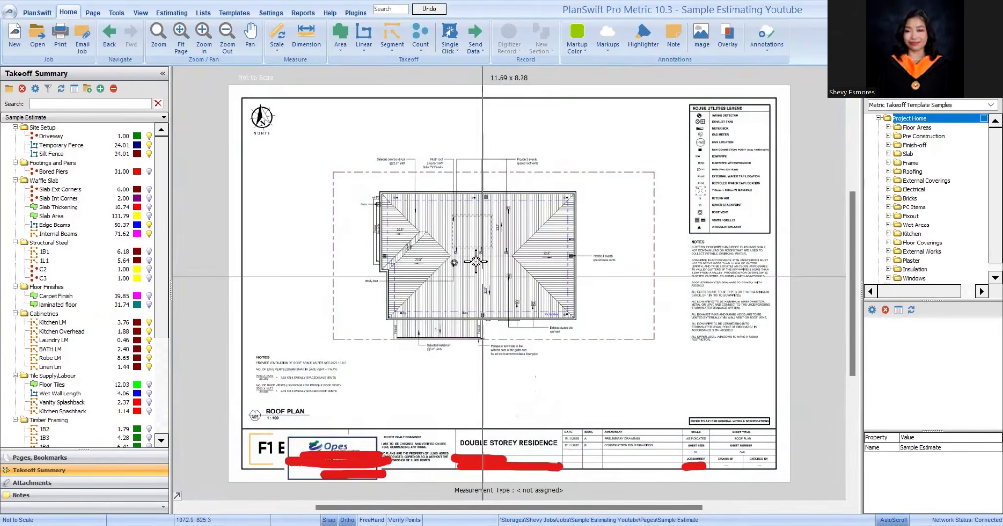
scroll(476, 262, "up", 5)
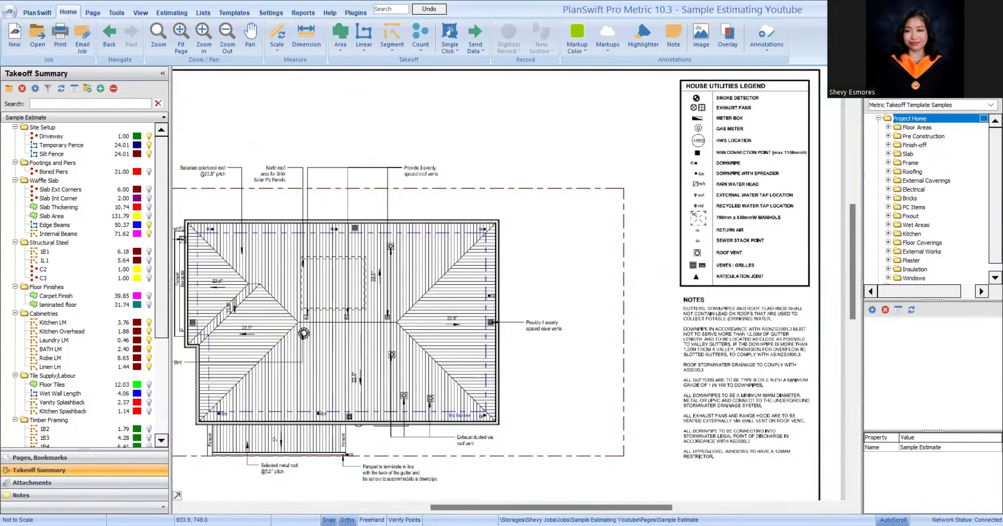
scroll(292, 234, "down", 1)
scroll(313, 256, "up", 5)
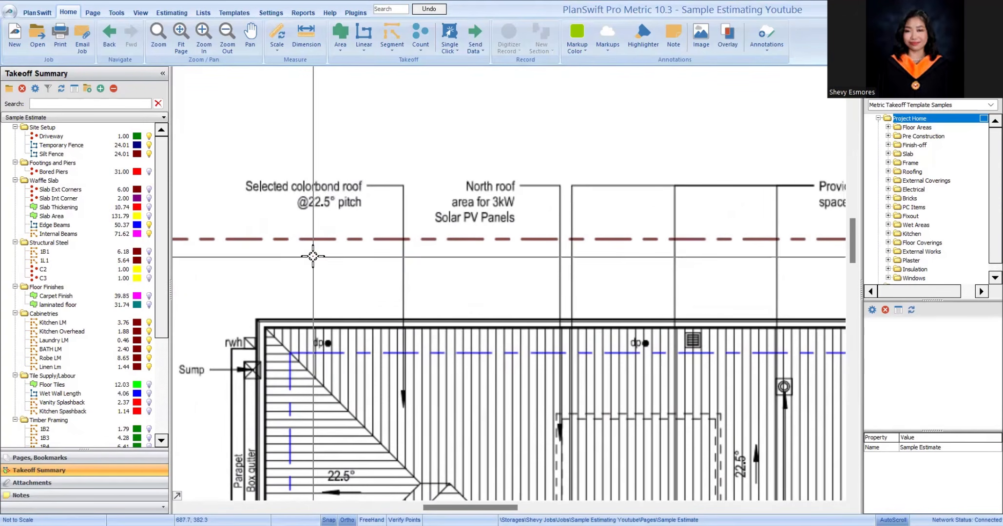
scroll(313, 256, "down", 4)
scroll(389, 382, "up", 4)
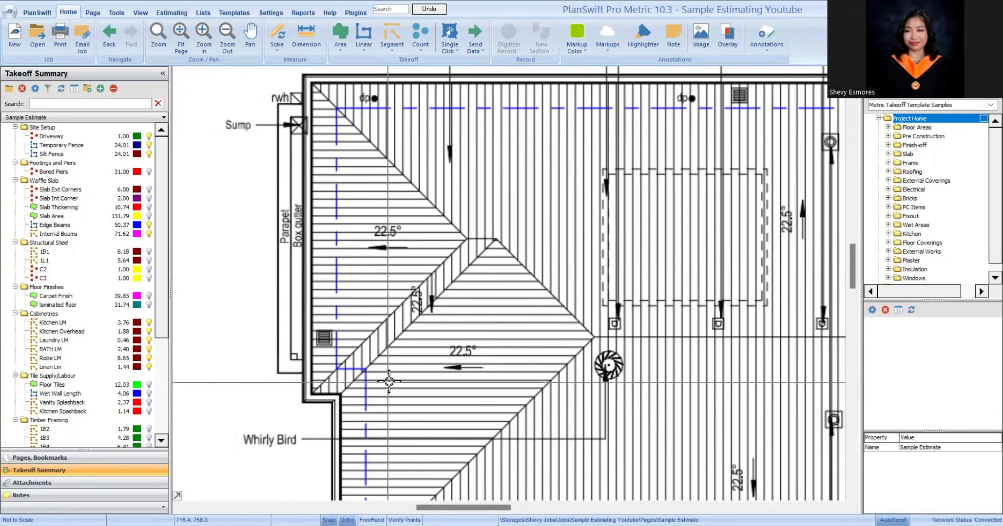
scroll(331, 306, "down", 4)
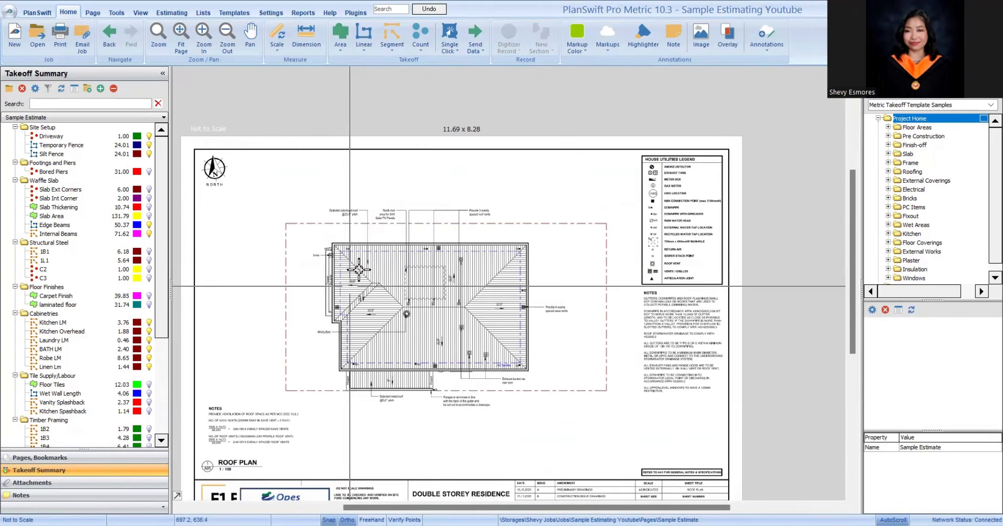
left_click(340, 50)
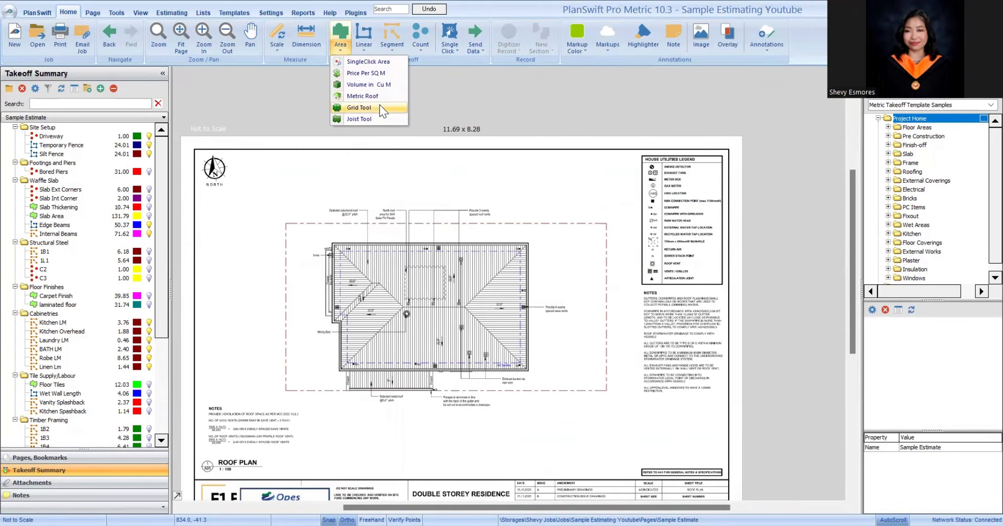
left_click(382, 96)
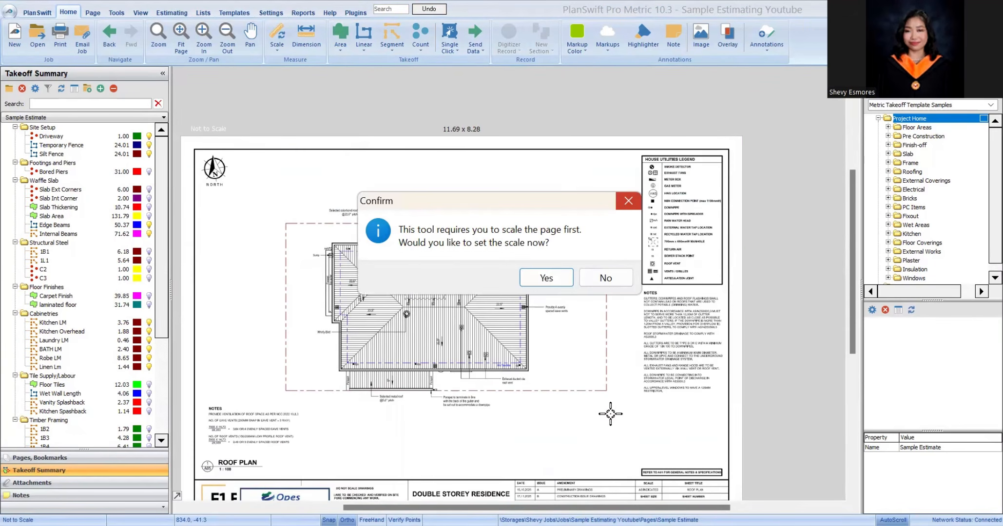
key("Escape")
scroll(628, 405, "up", 4)
scroll(487, 341, "down", 4)
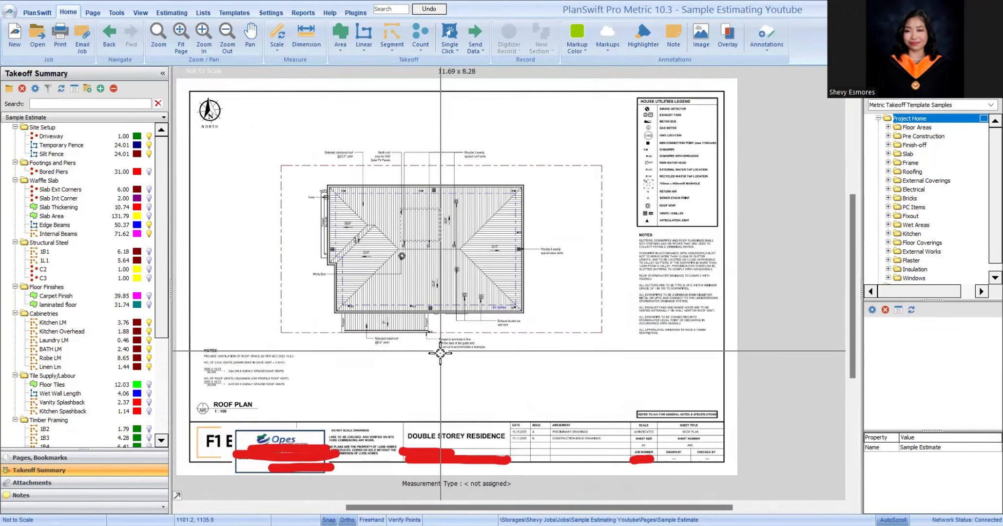
Step: Set the roof plan's scale to 1 : 100
left_click(276, 39)
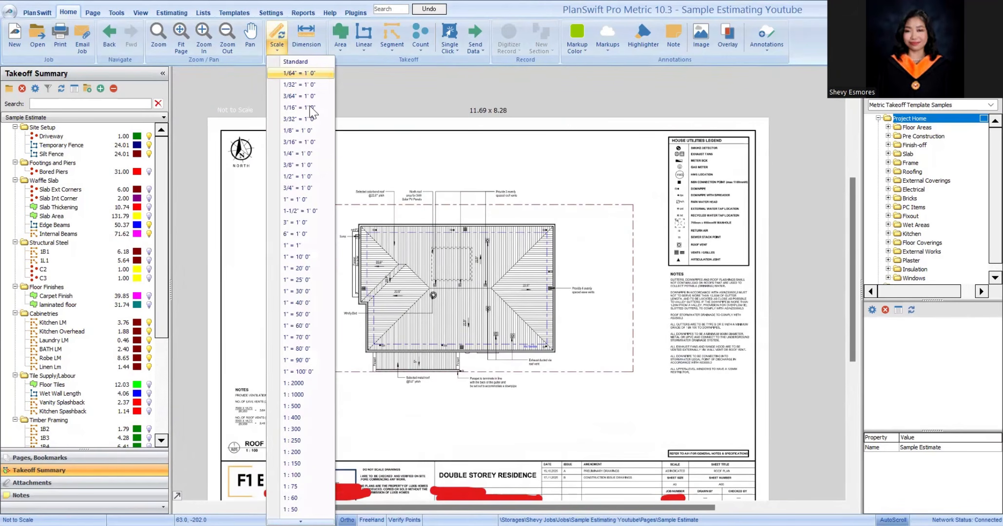
left_click(294, 475)
left_click(340, 48)
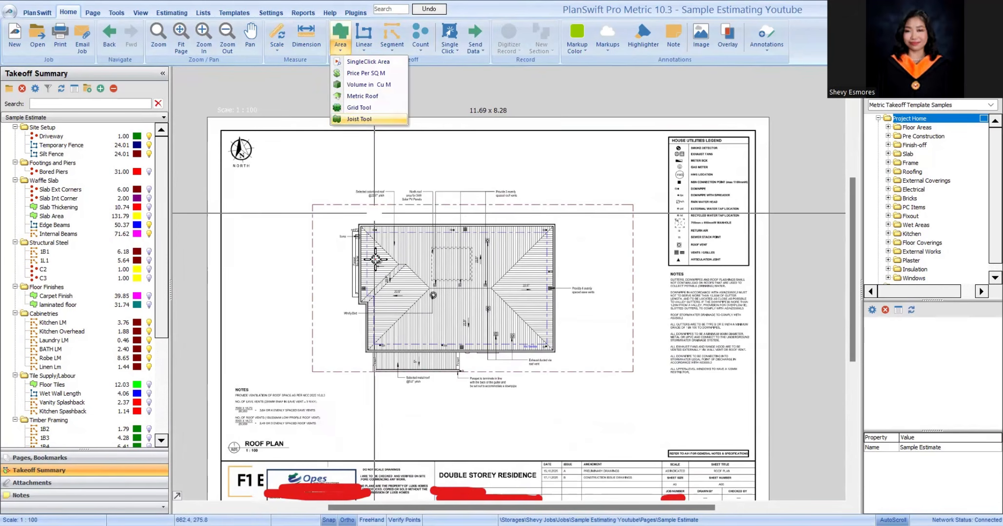
left_click(365, 96)
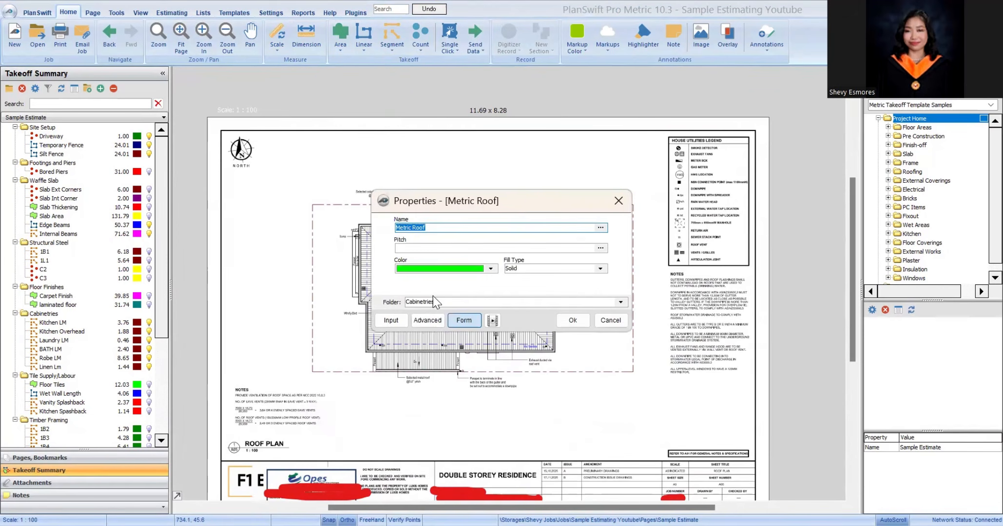
left_click(616, 199)
left_click(140, 460)
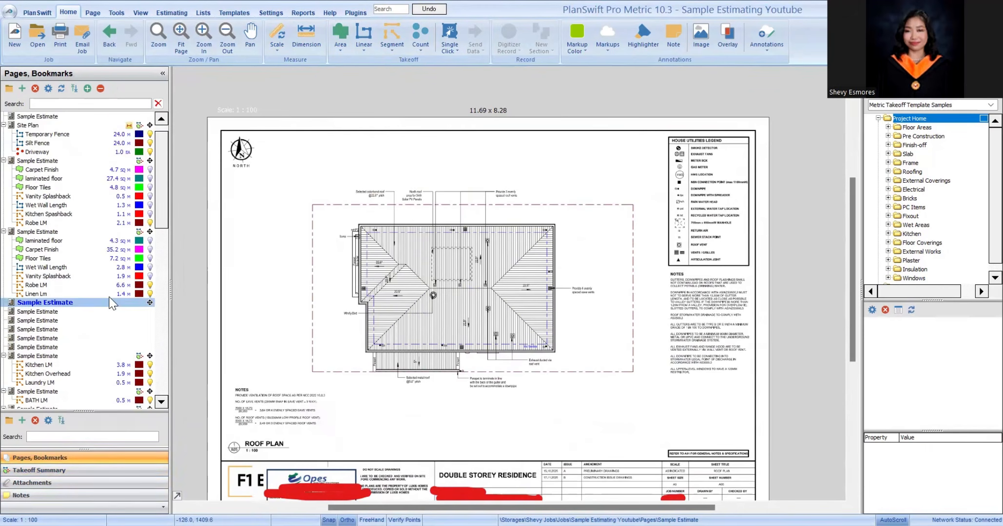
left_click(83, 472)
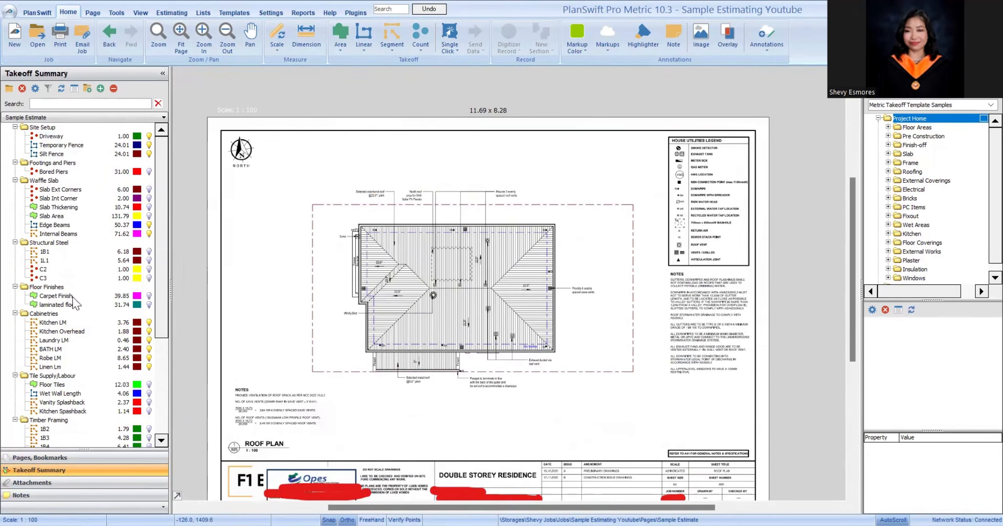
Step: Create a new takeoff folder named "Metal Roofing"
left_click(10, 90)
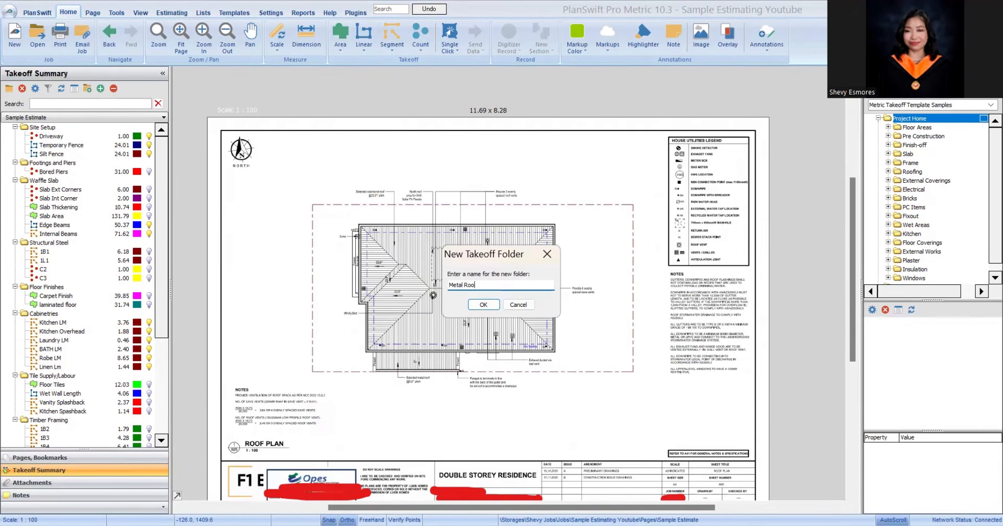
left_click(471, 304)
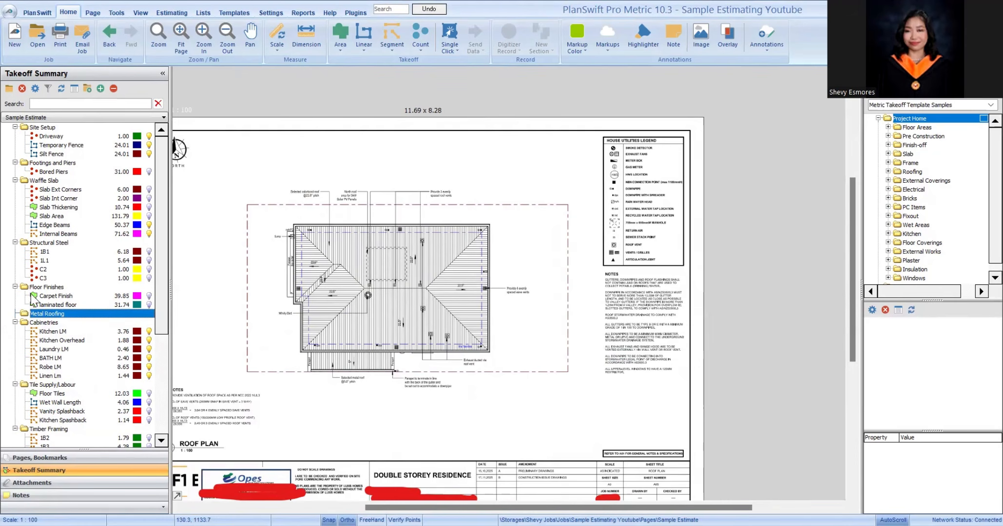
Step: Set up a yellow, solid-filled Metric Roof takeoff with a pitch of 22.5 in the Metal Roofing folder
scroll(294, 417, "up", 2)
scroll(290, 275, "down", 2)
scroll(291, 275, "up", 2)
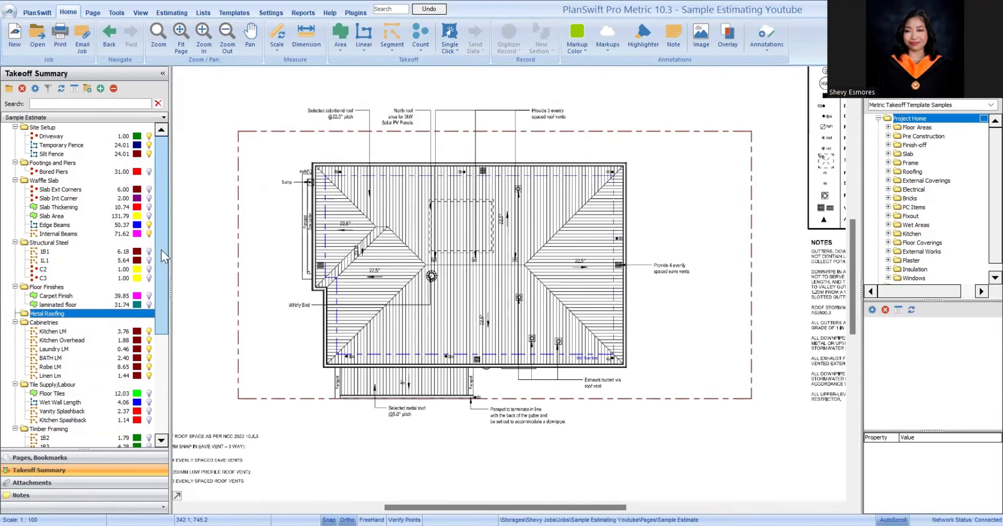
left_click(342, 48)
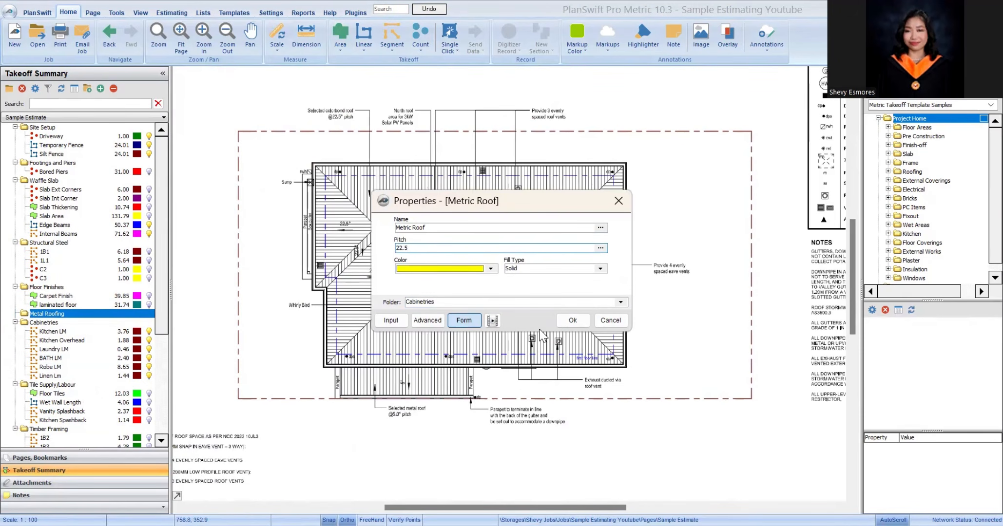
left_click(620, 302)
left_click(477, 347)
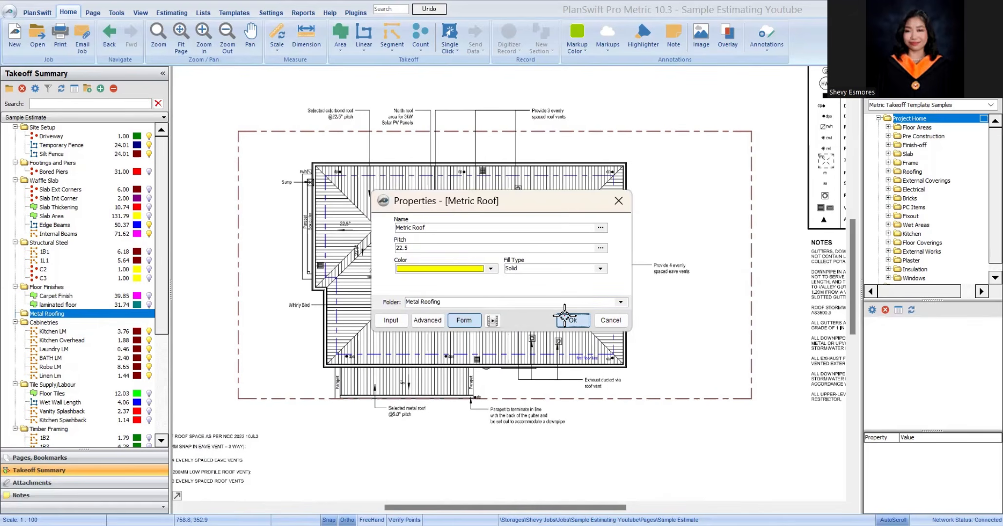
Step: Trace the main 22.5° roof point to point around its outer gutter line, including the stepped west side, as the Metric Roof area
left_click(564, 317)
scroll(325, 361, "up", 5)
left_click(291, 306)
scroll(439, 297, "down", 5)
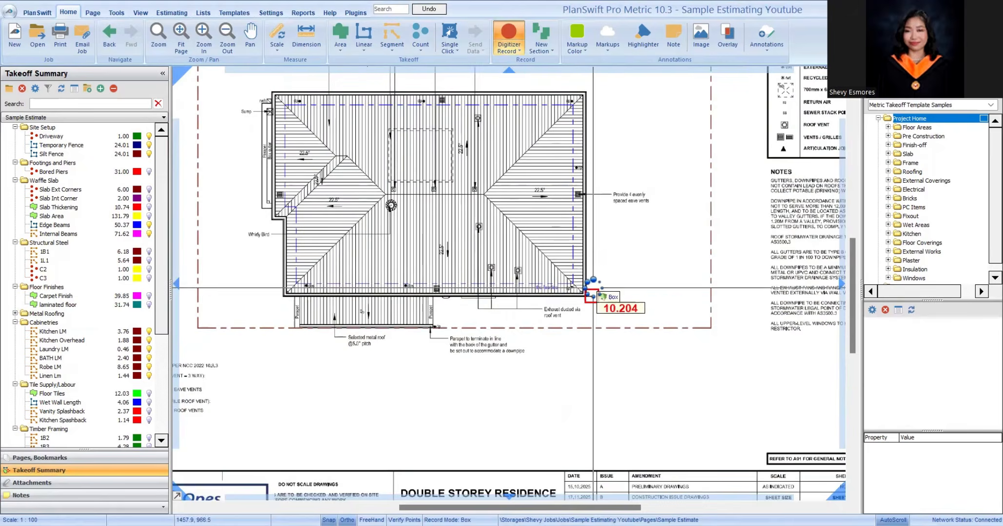
key("b")
scroll(573, 307, "up", 4)
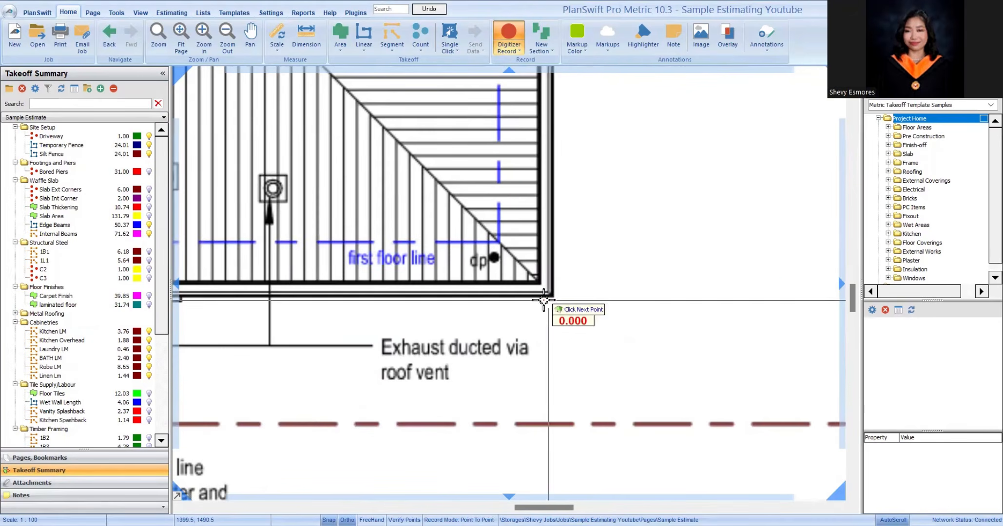
scroll(555, 298, "down", 5)
scroll(658, 180, "up", 4)
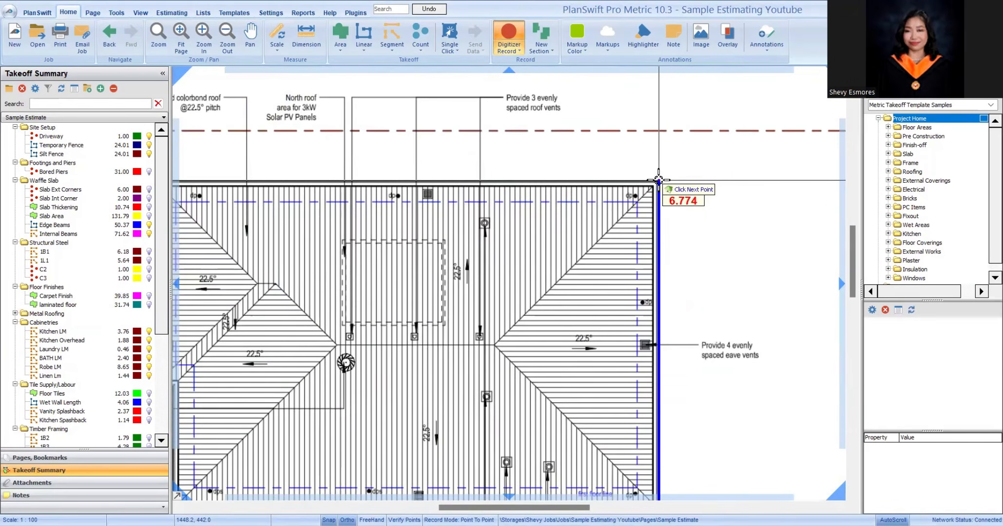
left_click(658, 180)
scroll(658, 180, "down", 3)
scroll(526, 181, "up", 3)
left_click(476, 165)
scroll(477, 363, "up", 4)
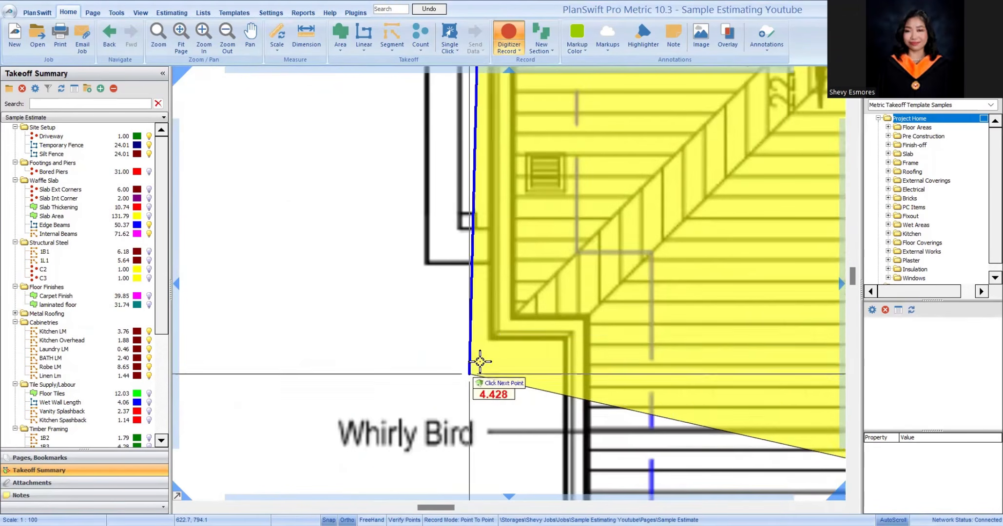
left_click(480, 362)
scroll(521, 276, "down", 4)
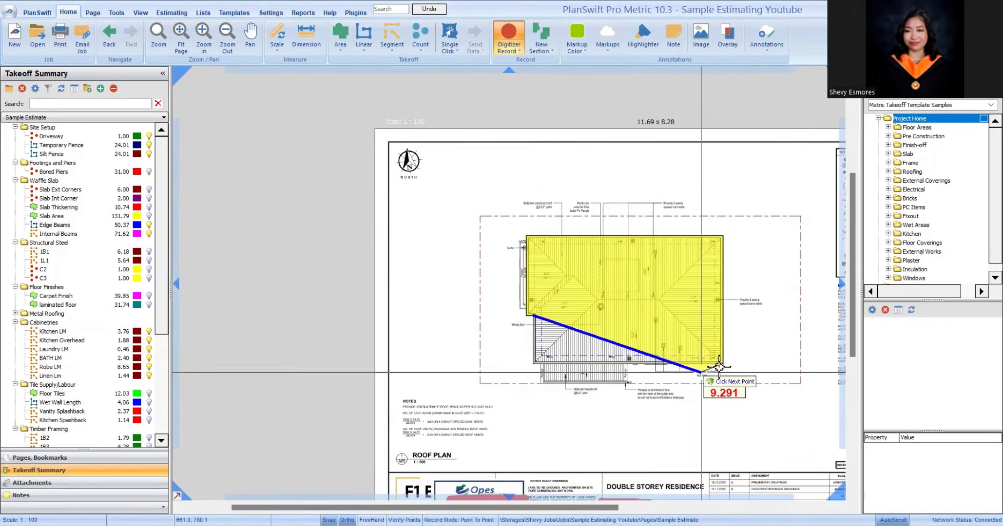
scroll(682, 380, "up", 3)
scroll(385, 334, "up", 2)
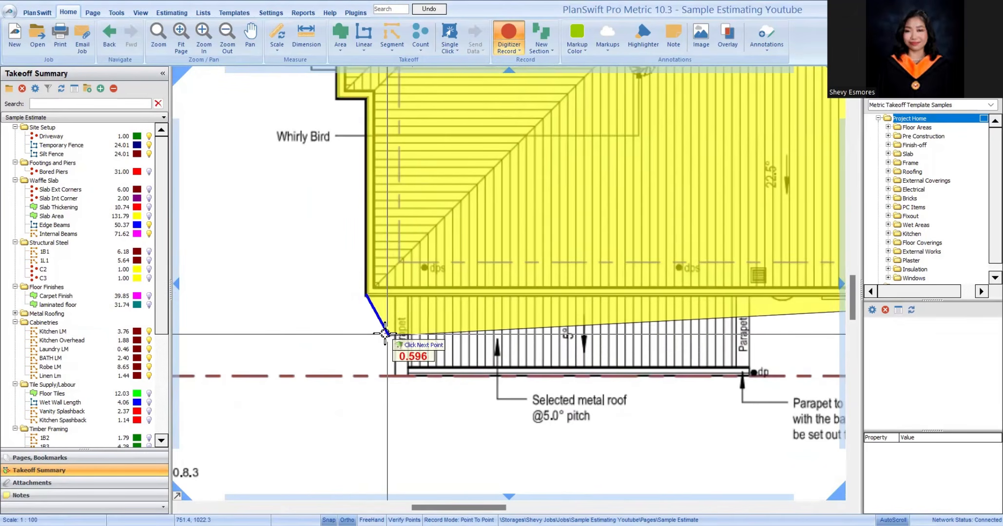
key("Escape")
Step: Set up a second Metric Roof takeoff named "Metal Roof (5 Degree)" with a pitch of 5 in the Metal Roofing folder
scroll(385, 333, "down", 5)
scroll(494, 323, "up", 5)
scroll(488, 312, "down", 5)
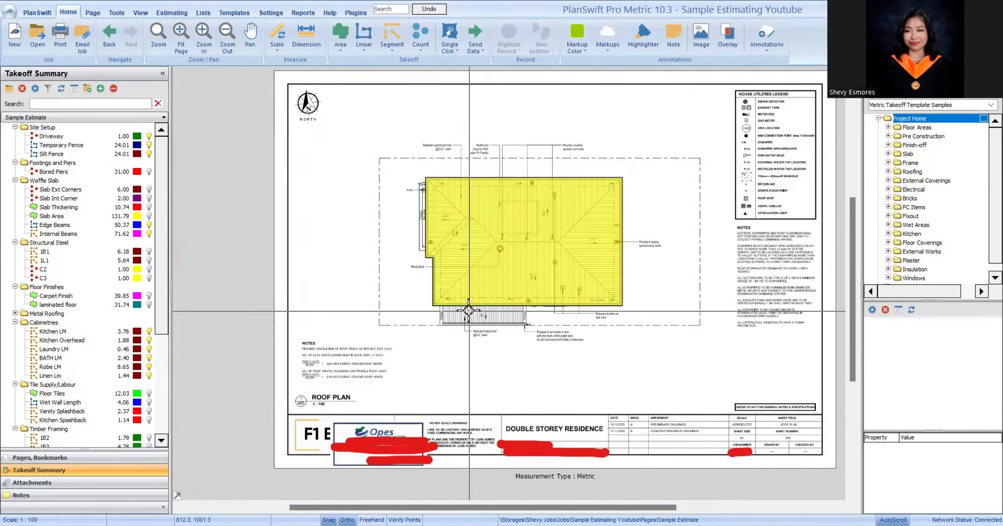
scroll(494, 316, "up", 6)
scroll(497, 319, "down", 4)
scroll(575, 351, "down", 1)
scroll(528, 313, "up", 1)
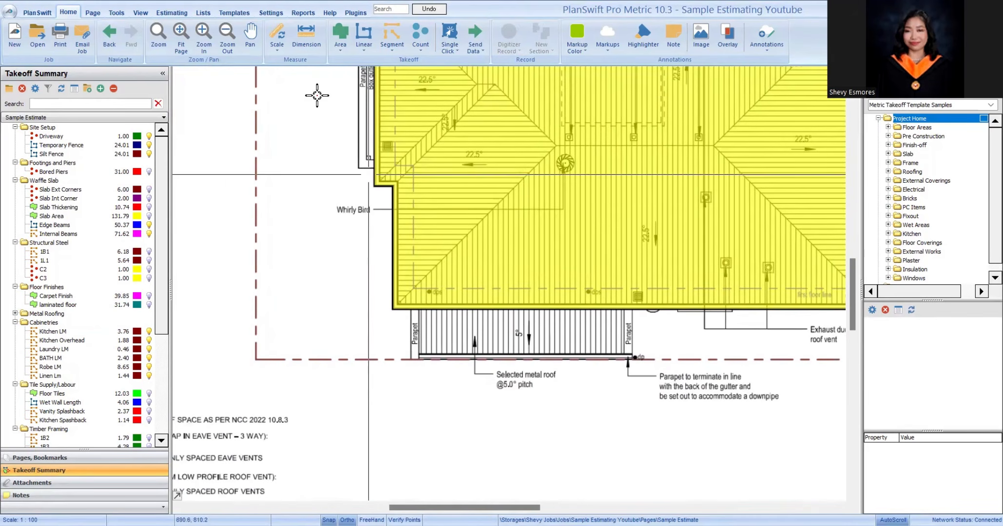
left_click(340, 49)
left_click(369, 108)
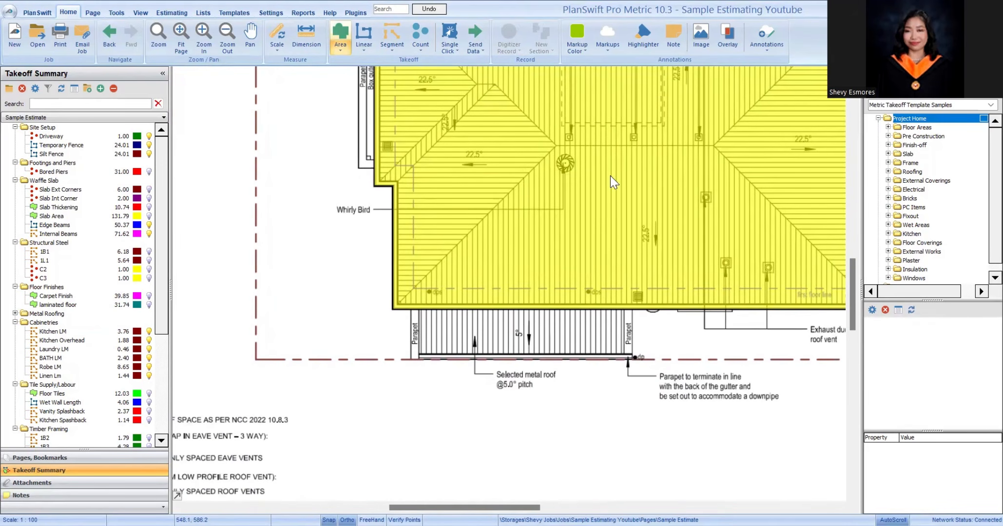
key("Return")
left_click(408, 248)
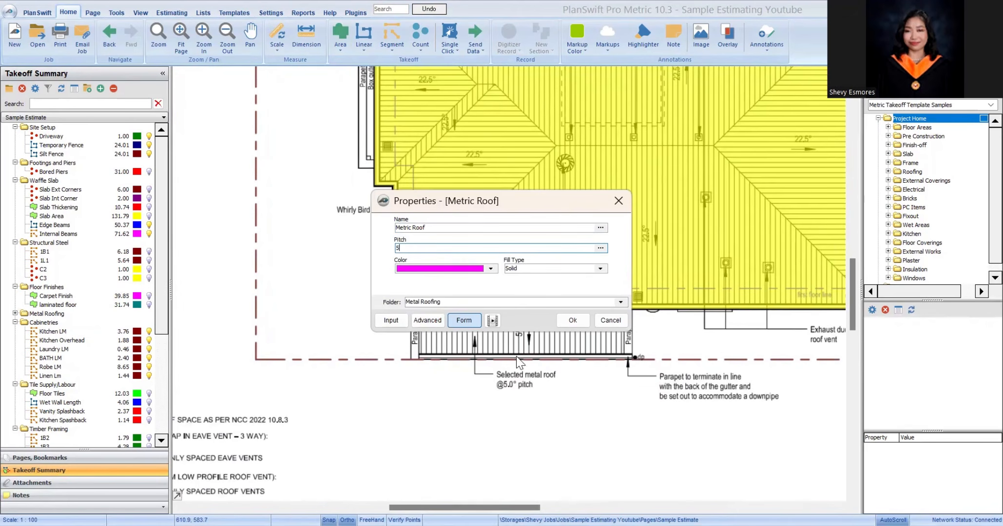
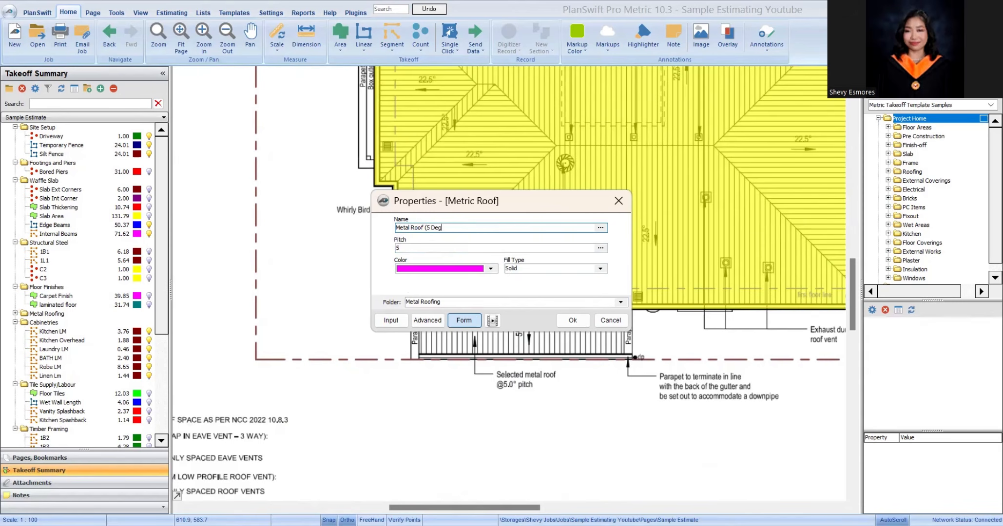
left_click(565, 323)
Step: Measure the rectangular 5° metal roof between the two parapets as a box area and end the recording
scroll(452, 300, "up", 2)
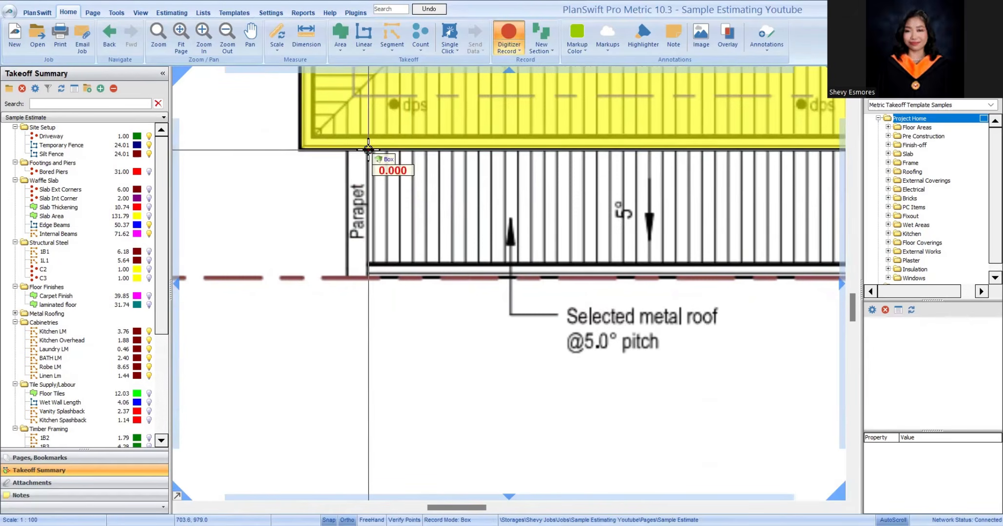
scroll(363, 236, "down", 2)
scroll(391, 236, "up", 2)
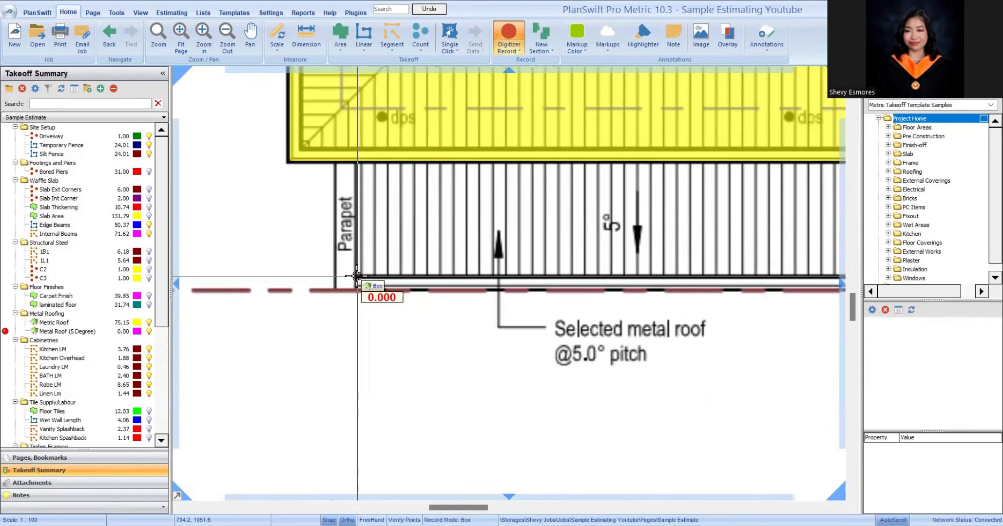
left_click(358, 278)
scroll(358, 296, "down", 1)
left_click(679, 212)
key("Escape")
scroll(580, 283, "down", 5)
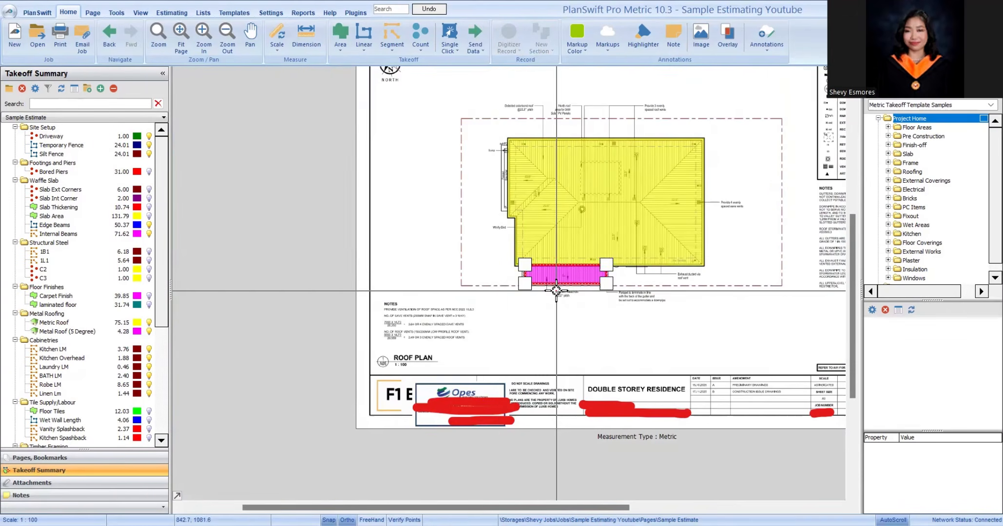
Step: Examine the two measured roof areas, the main roof's edges and the surrounding notes on the roof plan
scroll(562, 290, "up", 5)
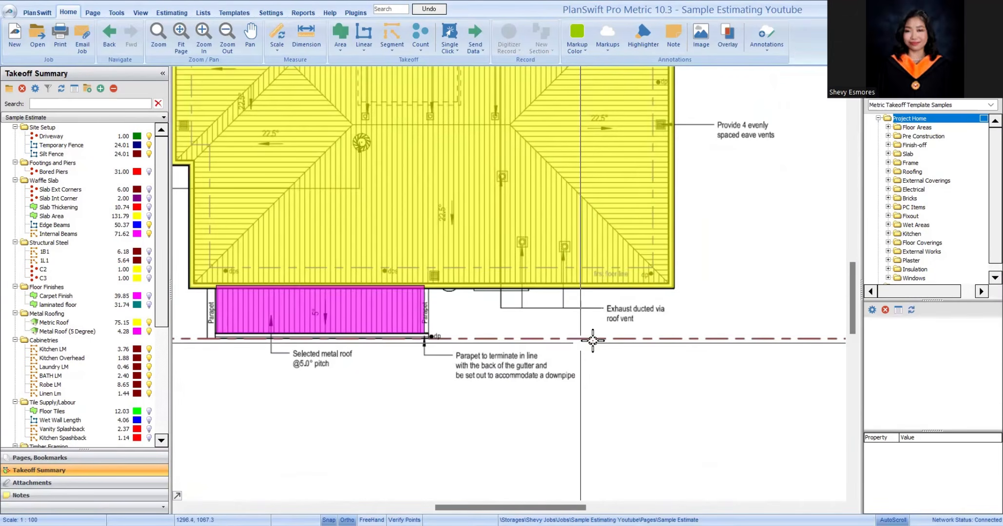
scroll(645, 282, "up", 2)
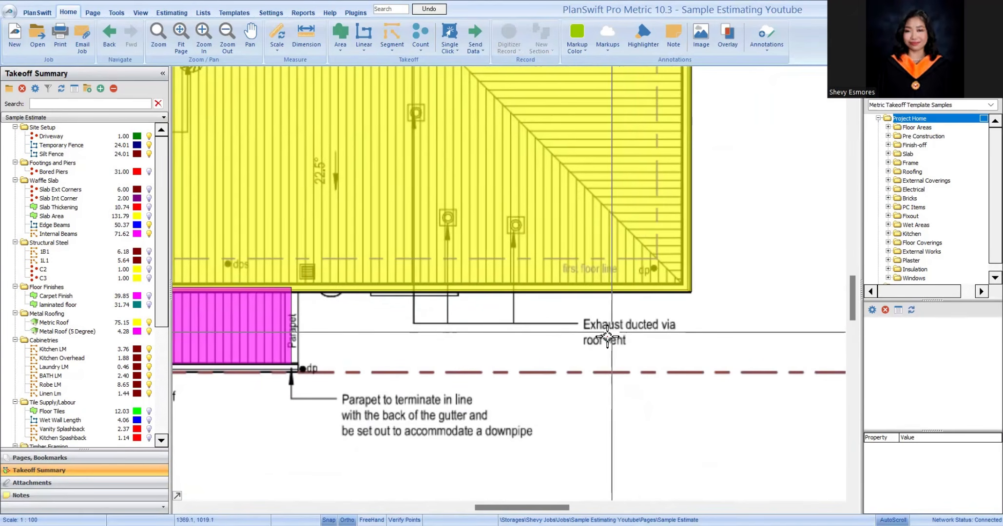
scroll(620, 337, "down", 4)
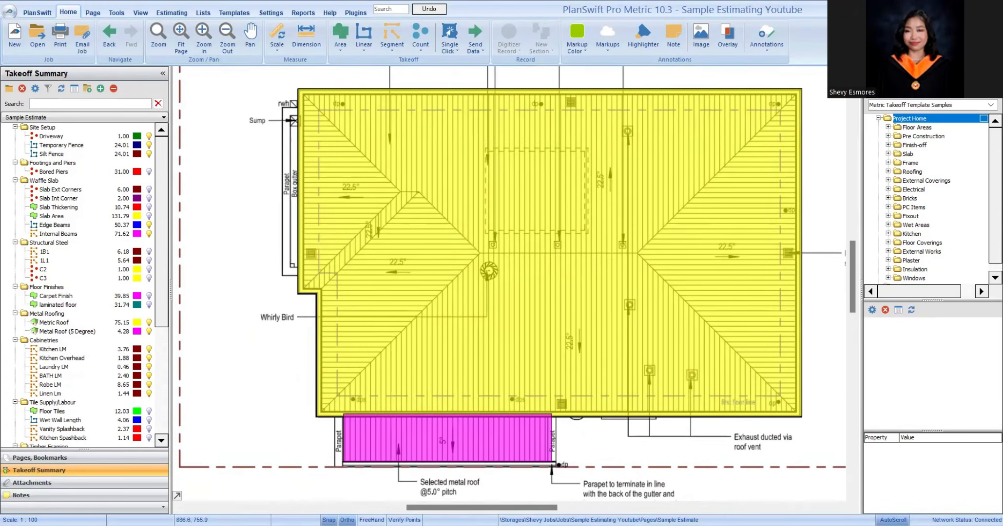
scroll(300, 273, "up", 2)
scroll(316, 264, "down", 4)
scroll(487, 234, "up", 3)
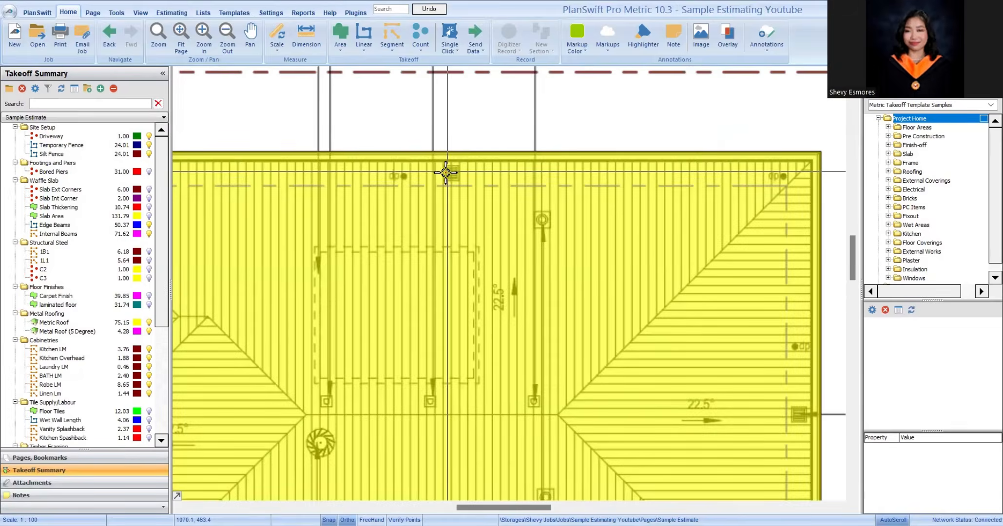
scroll(538, 218, "down", 3)
scroll(451, 261, "up", 2)
mouse_move(505, 279)
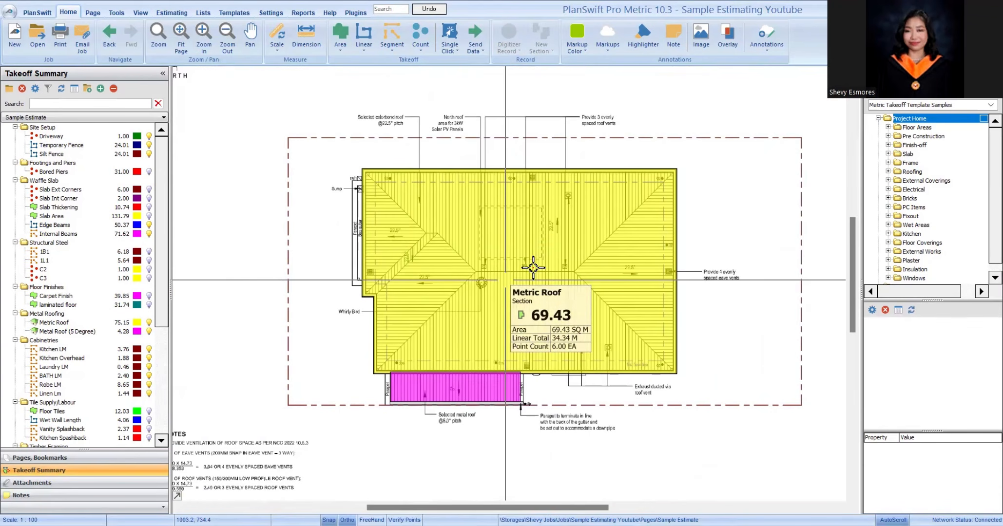
scroll(533, 268, "down", 3)
scroll(447, 273, "up", 3)
scroll(532, 354, "down", 3)
scroll(546, 383, "up", 3)
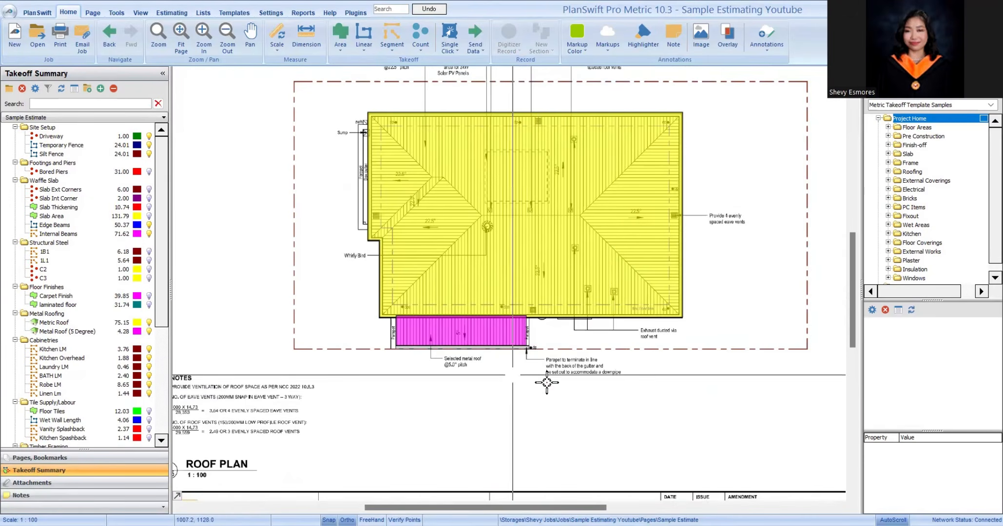
scroll(649, 333, "up", 4)
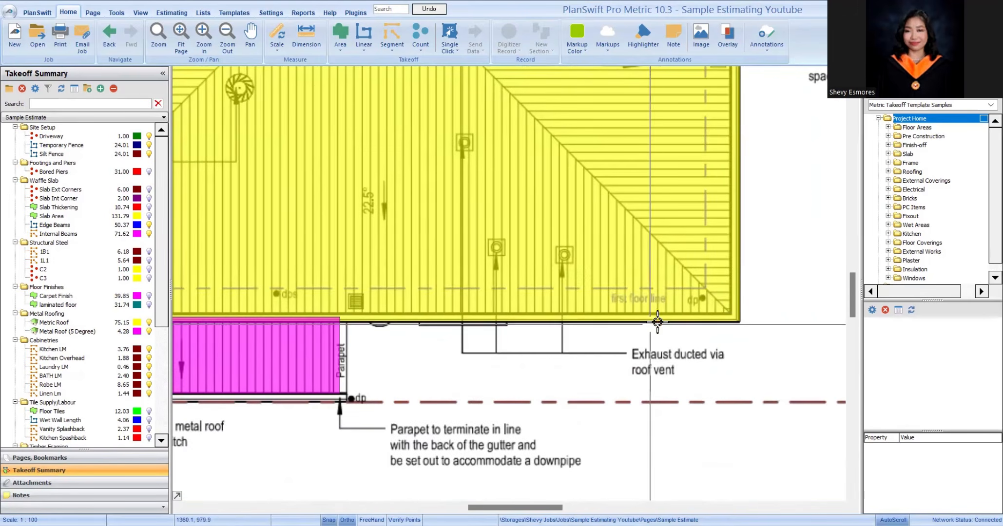
scroll(661, 296, "down", 5)
Step: Go past the elevations to the section drawing and examine the eave width
key("Page_Down")
key("Page_Down")
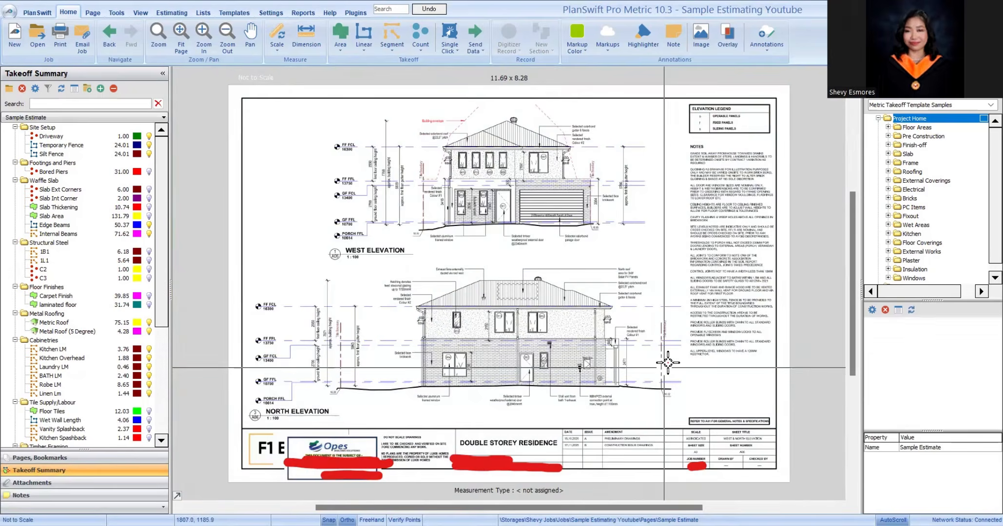
scroll(591, 292, "up", 8)
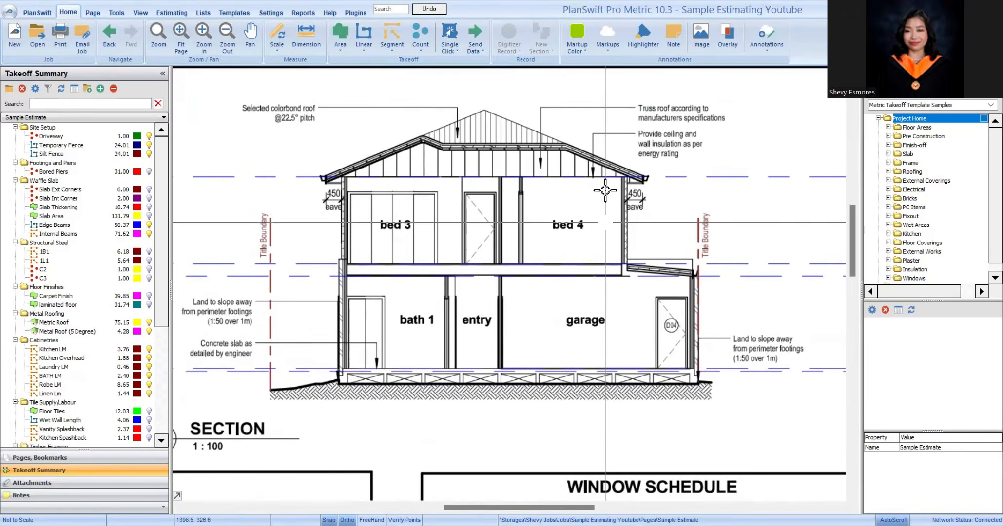
scroll(628, 227, "down", 5)
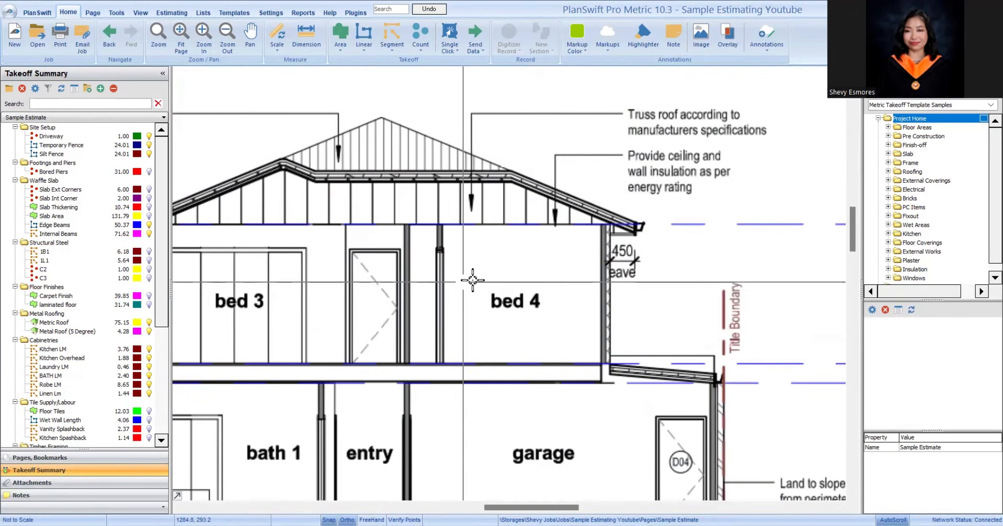
scroll(404, 254, "up", 5)
scroll(411, 267, "down", 5)
Step: Return to the roof plan and set up a cyan, solid-filled Area takeoff named "eaves (450)" in the Metal Roofing folder
key("Page_Up")
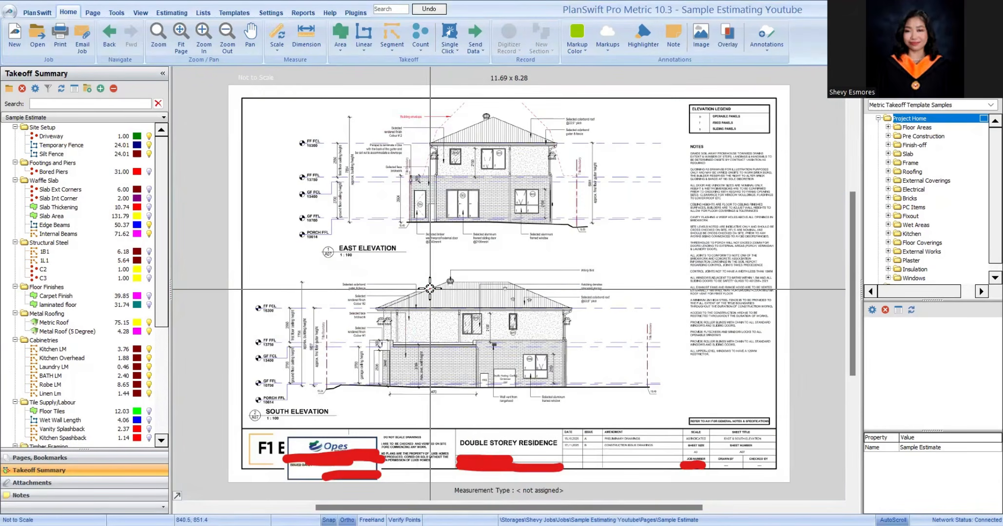
key("Page_Up")
scroll(489, 291, "up", 3)
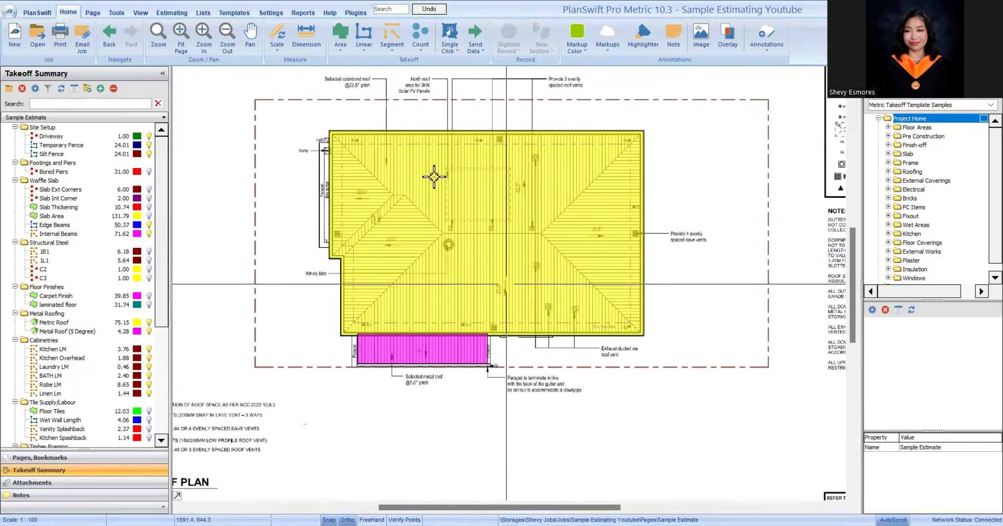
left_click(333, 41)
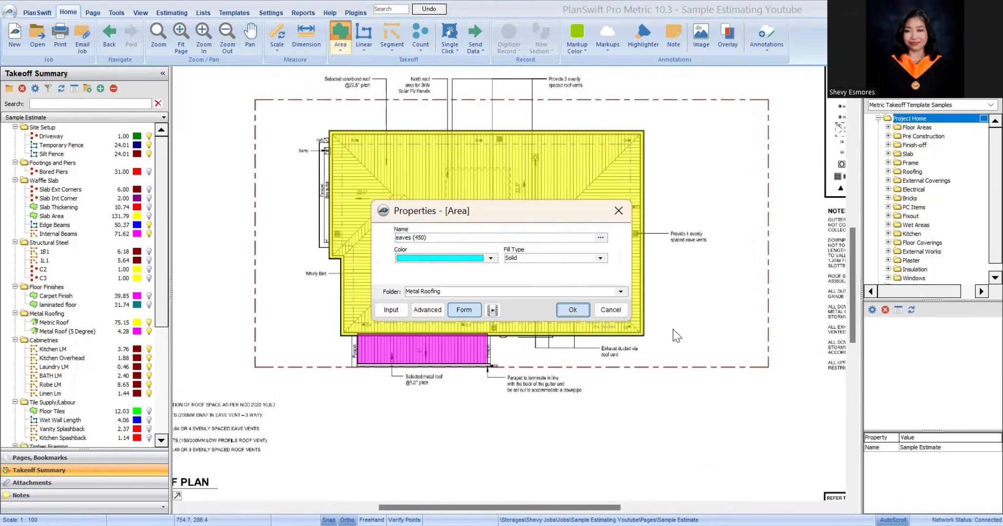
key("Return")
Step: Trace the full outer outline of the main roof point to point as the eaves (450) area
scroll(676, 336, "up", 3)
scroll(753, 345, "down", 2)
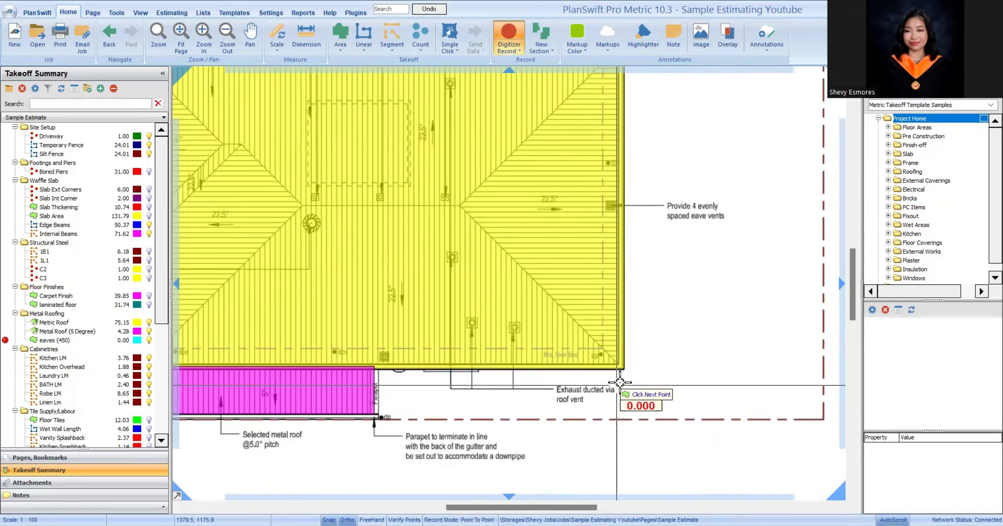
scroll(619, 383, "up", 2)
scroll(647, 410, "down", 4)
scroll(660, 217, "up", 5)
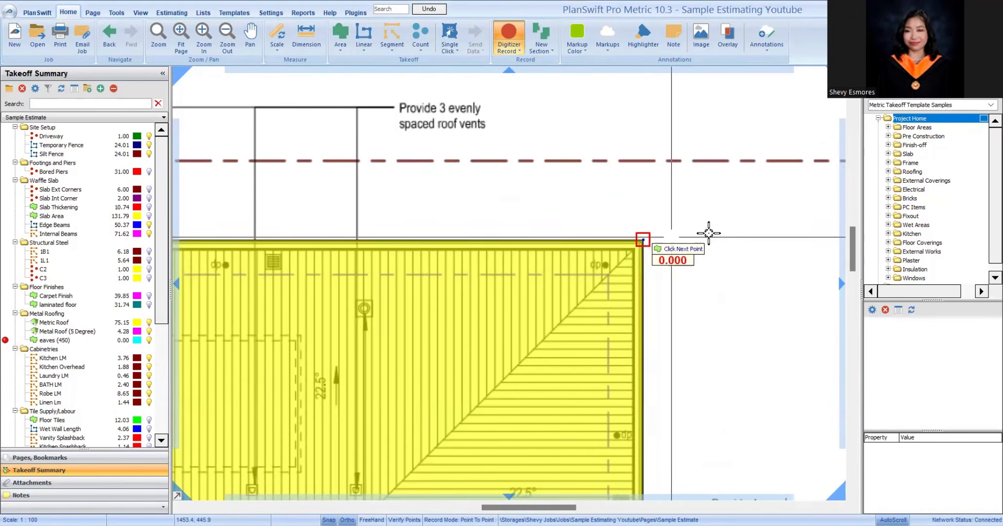
scroll(735, 226, "down", 3)
scroll(528, 236, "up", 2)
scroll(559, 229, "down", 2)
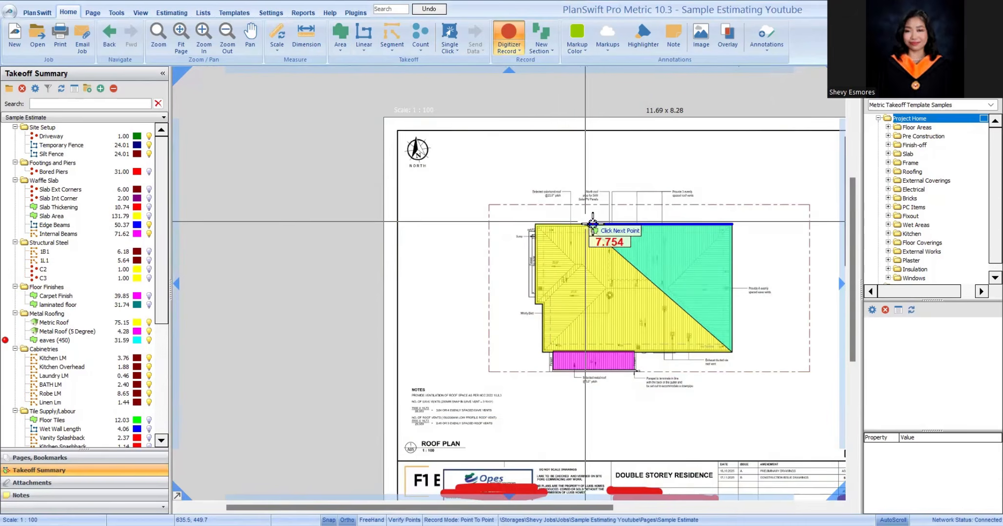
left_click(532, 227)
scroll(555, 318, "up", 2)
scroll(546, 360, "down", 2)
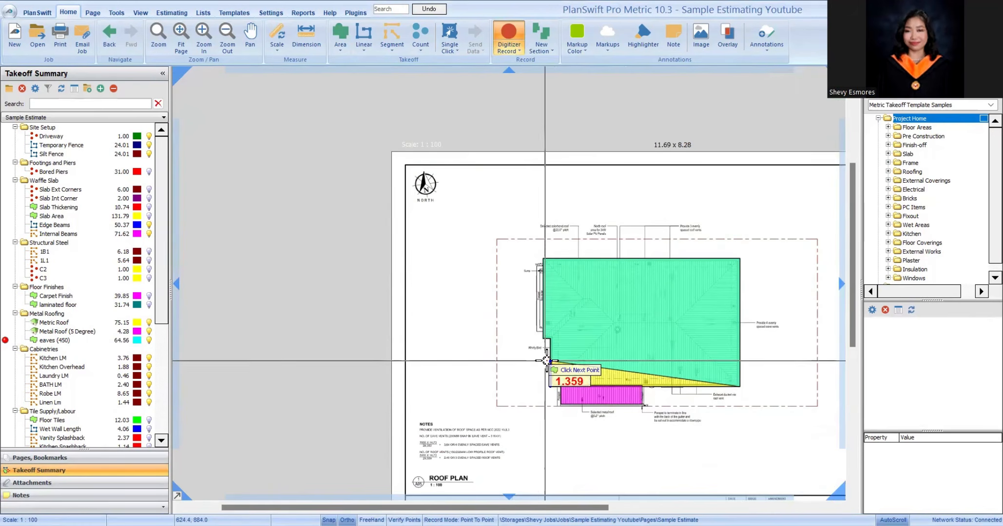
double_click(545, 360)
Step: Start a point-to-point subtraction from the eaves (450) section, placing inner eave corners along the main roof's north and east sides
left_click(610, 309)
right_click(610, 309)
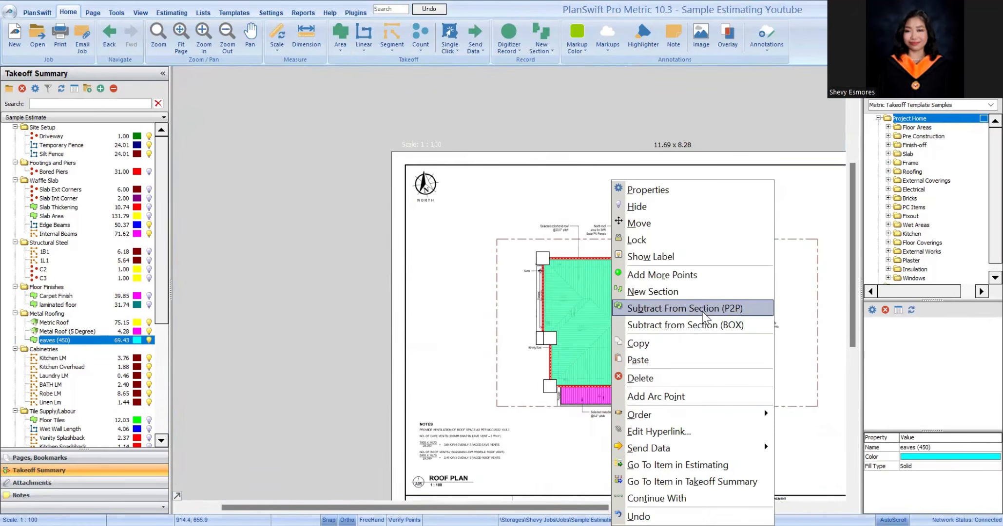
left_click(703, 314)
scroll(550, 266, "up", 3)
left_click(550, 266)
scroll(550, 266, "down", 3)
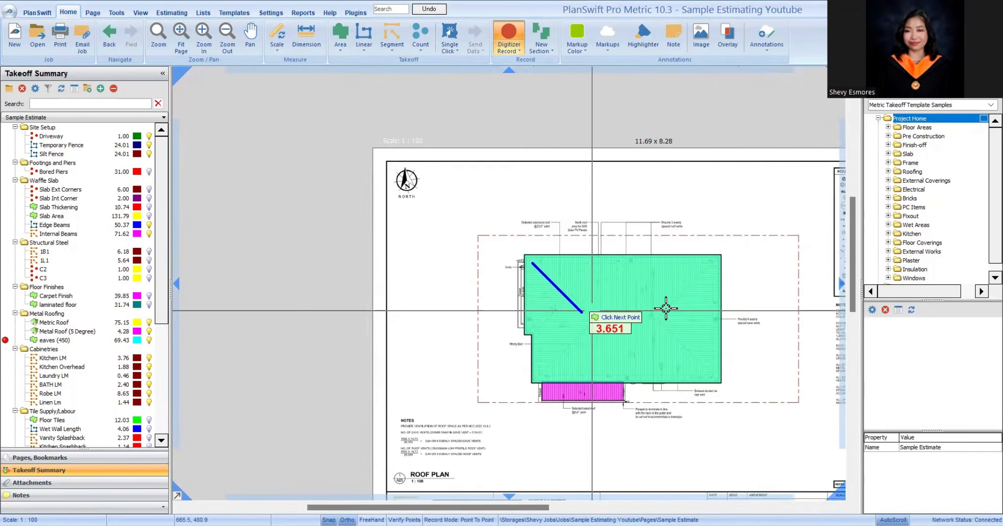
scroll(714, 274, "up", 2)
left_click(708, 256)
scroll(706, 256, "down", 2)
scroll(692, 366, "up", 1)
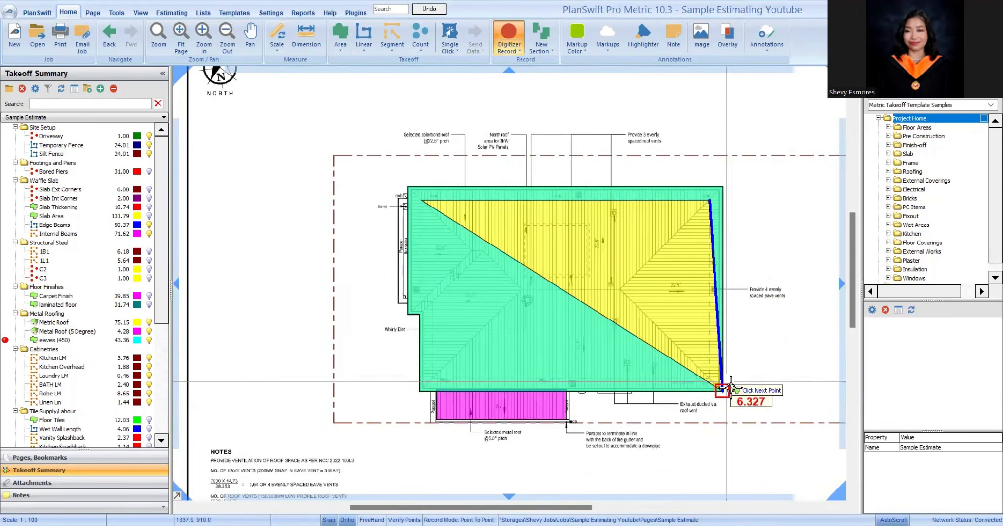
scroll(726, 390, "up", 3)
left_click(665, 333)
scroll(678, 327, "down", 2)
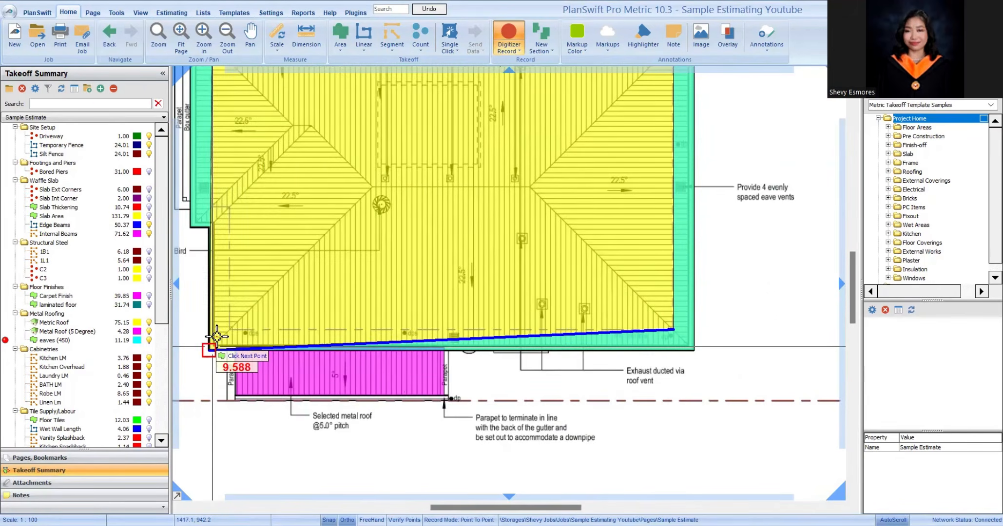
Step: Continue the subtraction outline along the south side and around the west notch, then finish it so only the eaves strip is measured
scroll(217, 336, "up", 1)
left_click(236, 321)
scroll(377, 326, "down", 2)
scroll(345, 250, "up", 2)
left_click(303, 230)
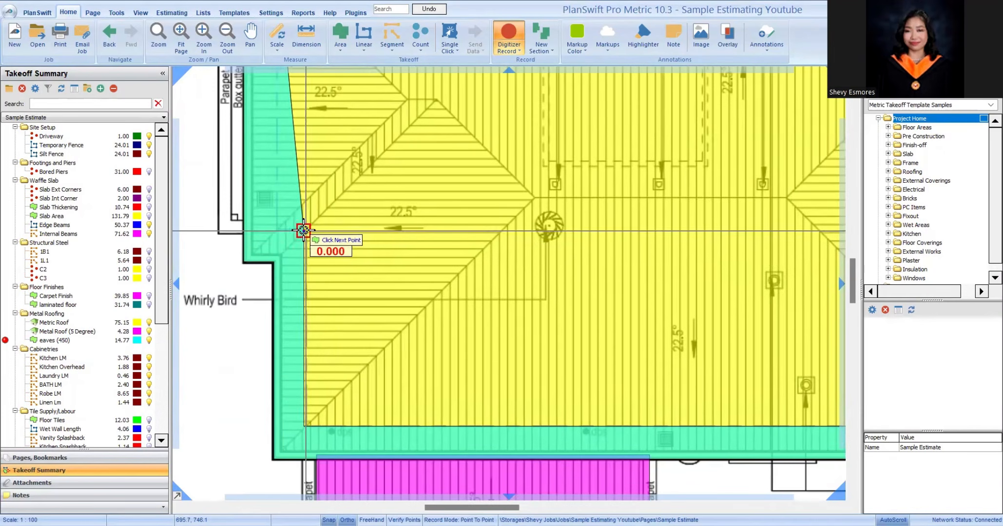
scroll(303, 232, "down", 2)
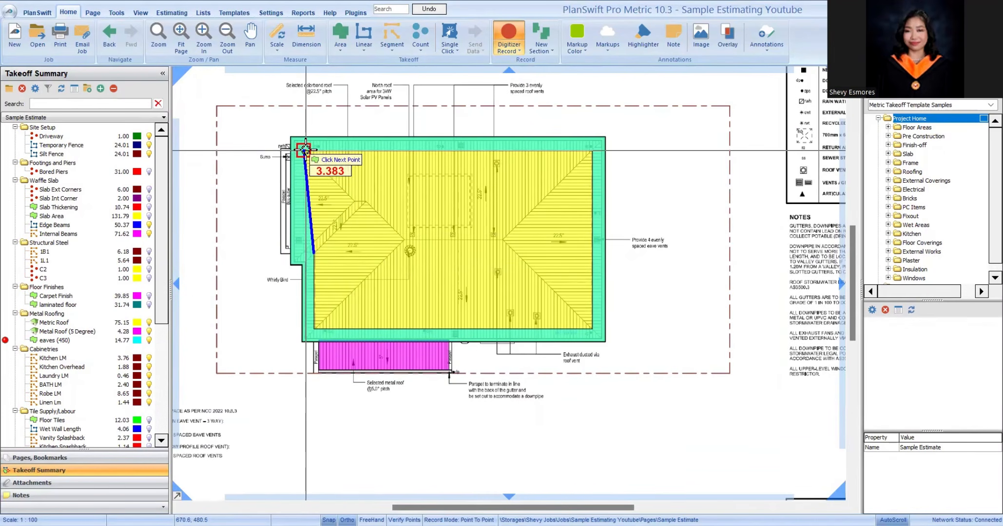
scroll(316, 252, "up", 2)
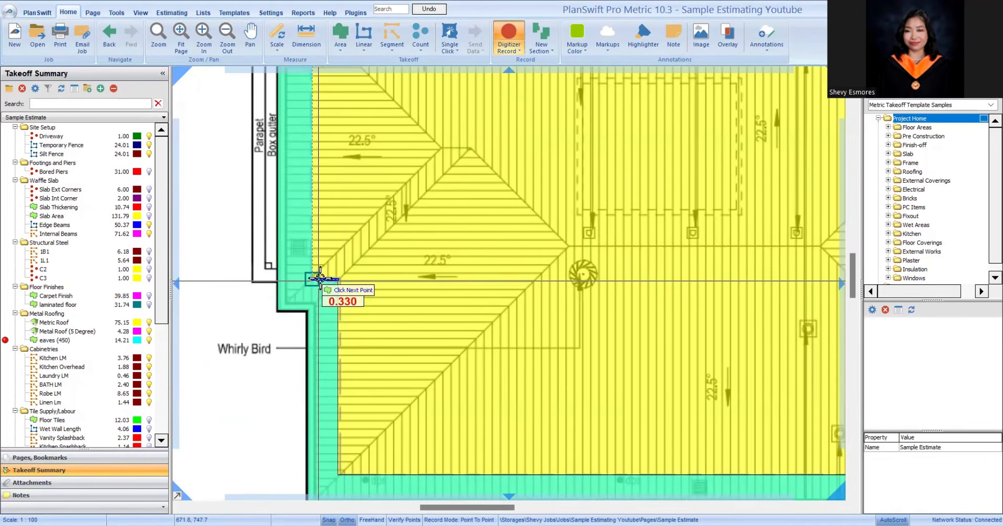
left_click(313, 280)
scroll(313, 281, "down", 3)
key("Escape")
scroll(554, 301, "down", 1)
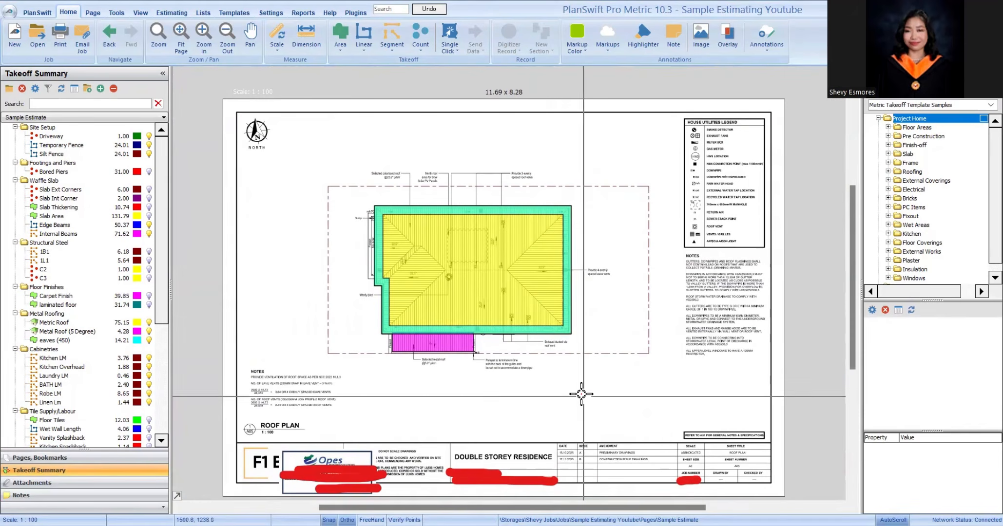
Step: Go to the west and north elevations sheet and create a takeoff folder named "Cladding" at the top level above Metal Roofing
key("Page_Down")
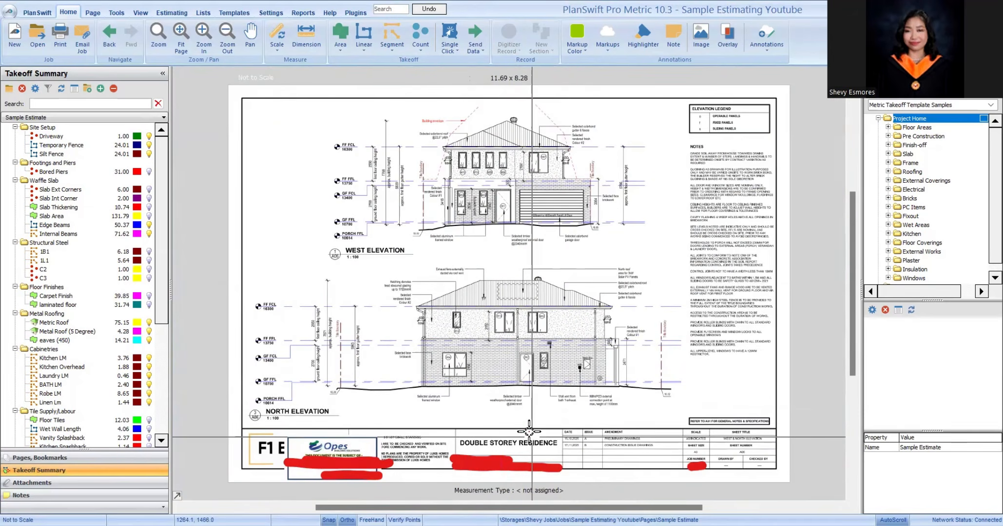
left_click(7, 89)
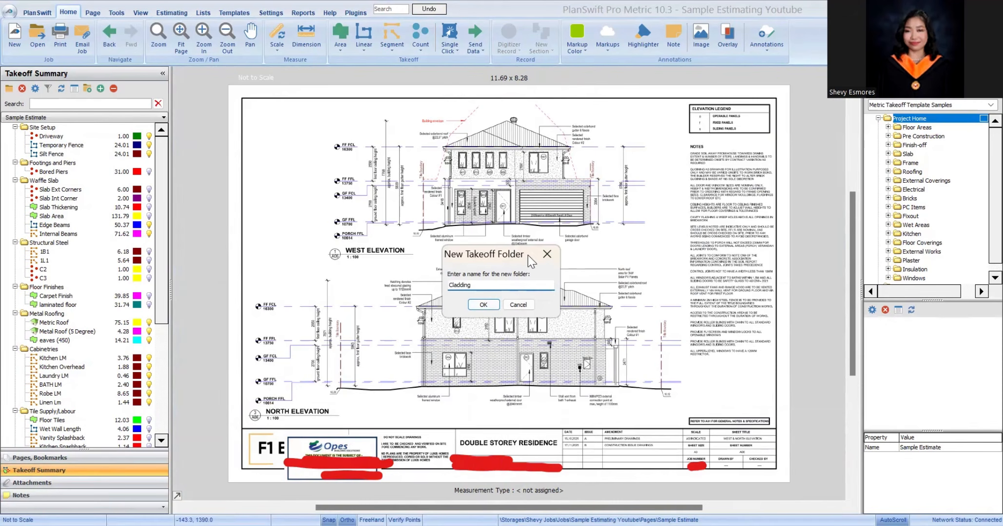
left_click(489, 305)
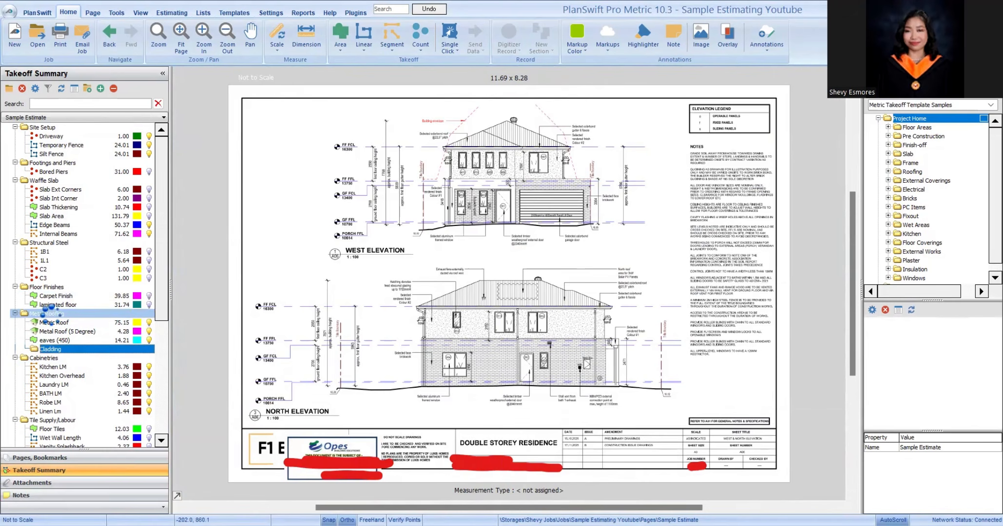
left_click_drag(50, 308, 48, 313)
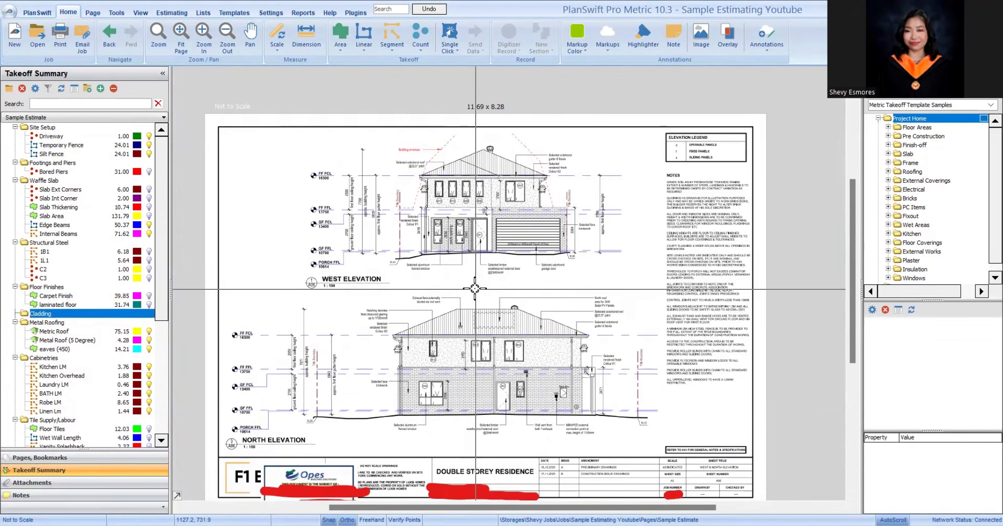
Step: Examine the west elevation's garage wall and its face brickwork note
key("Page_Up")
key("Page_Down")
scroll(470, 148, "up", 3)
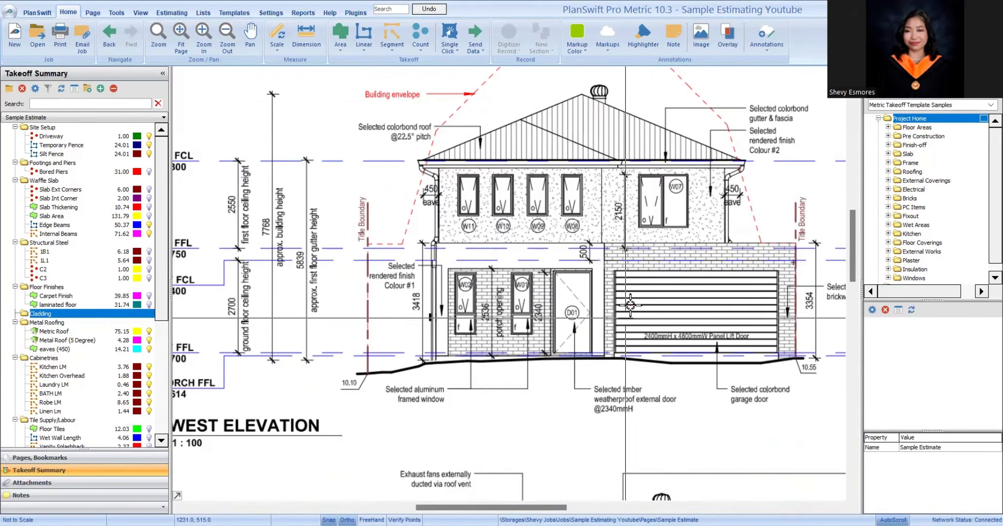
scroll(528, 179, "up", 2)
scroll(436, 258, "down", 2)
left_click_drag(669, 309, 490, 268)
scroll(546, 283, "up", 1)
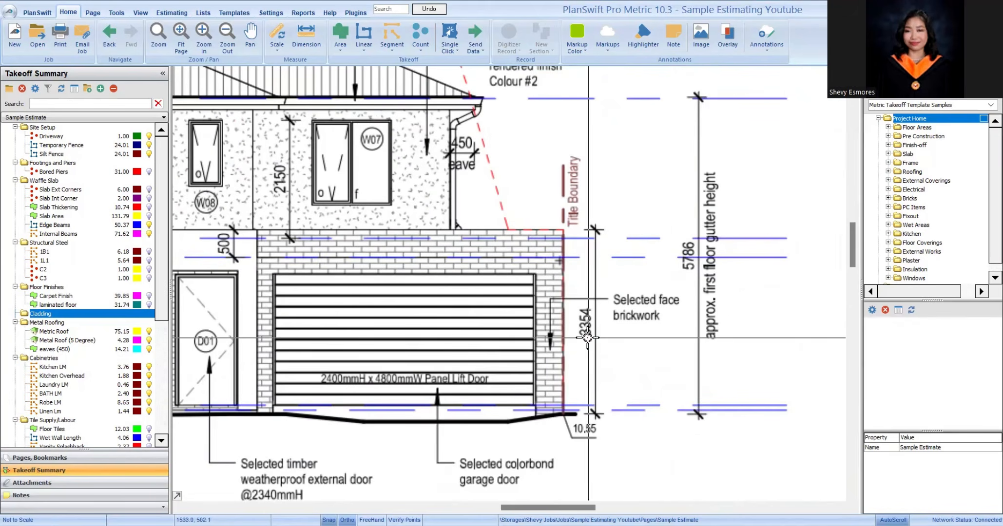
scroll(587, 337, "down", 2)
Step: Compare the rendered finishes and brickwork around the porch and upper floor on the west elevation, glancing at the east and south elevations
scroll(336, 347, "up", 2)
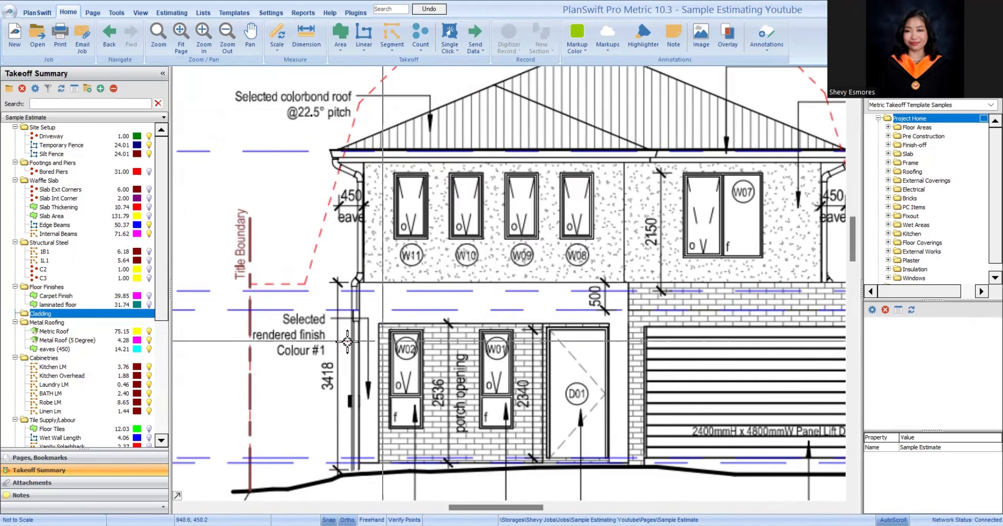
scroll(389, 353, "down", 2)
scroll(602, 336, "up", 2)
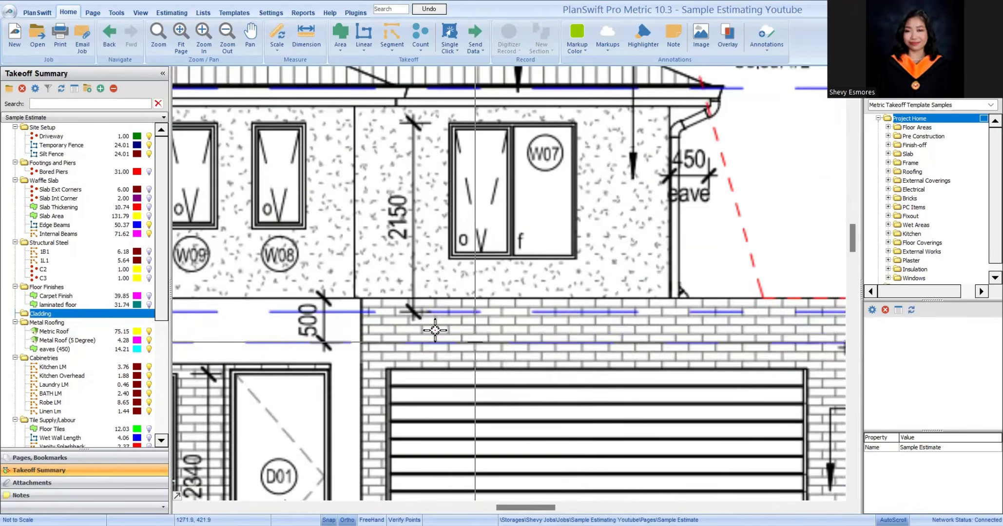
scroll(407, 324, "down", 2)
scroll(307, 335, "up", 2)
scroll(413, 309, "down", 2)
scroll(396, 308, "up", 2)
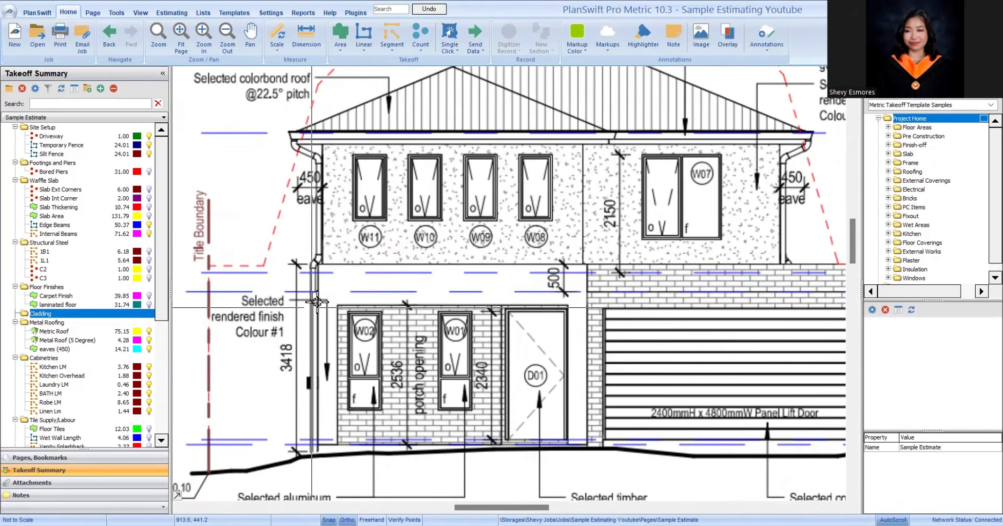
scroll(520, 275, "down", 2)
scroll(520, 274, "up", 2)
scroll(521, 275, "down", 2)
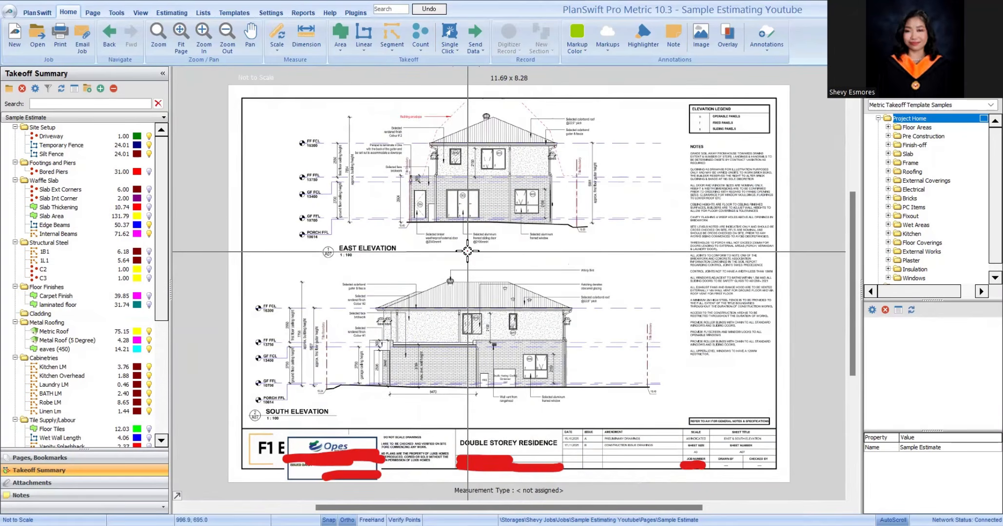
key("Page_Up")
scroll(569, 169, "up", 3)
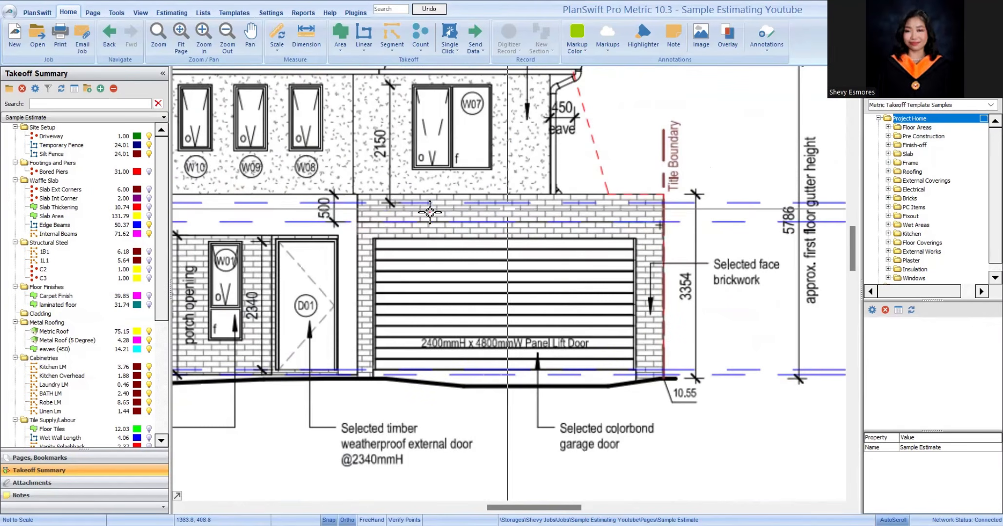
scroll(622, 294, "down", 2)
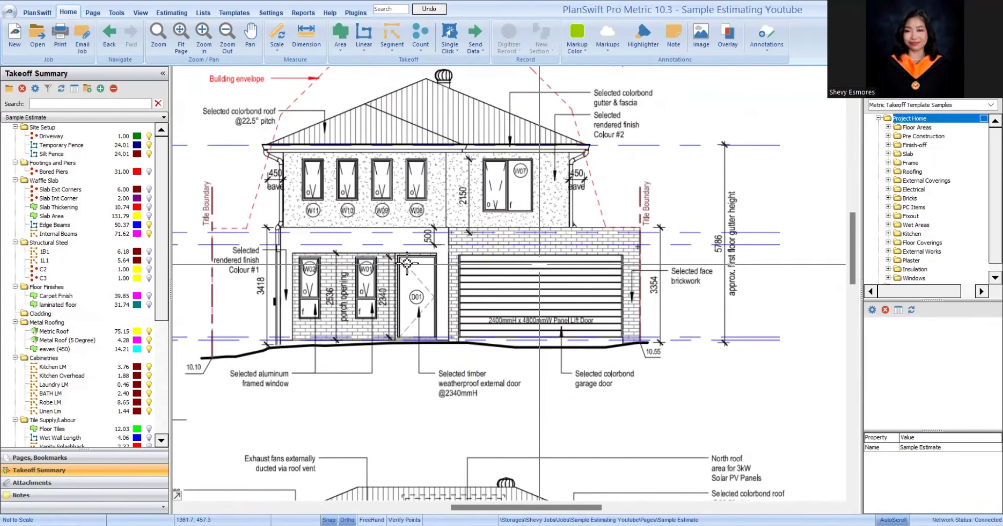
Step: Create a takeoff folder named "Brickwork" and move it to the top level above Cladding
left_click(9, 89)
type("Brickwork")
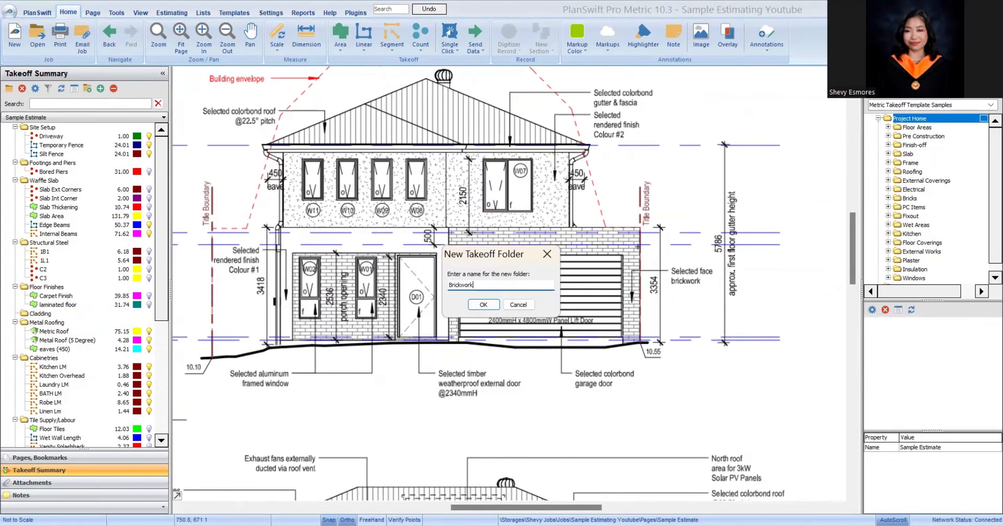
left_click(487, 303)
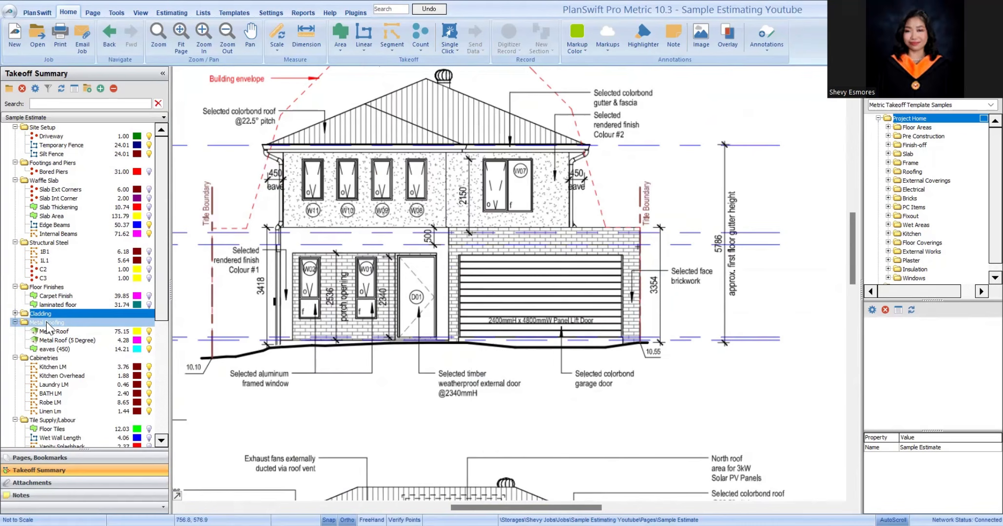
left_click(15, 314)
left_click_drag(38, 317, 44, 313)
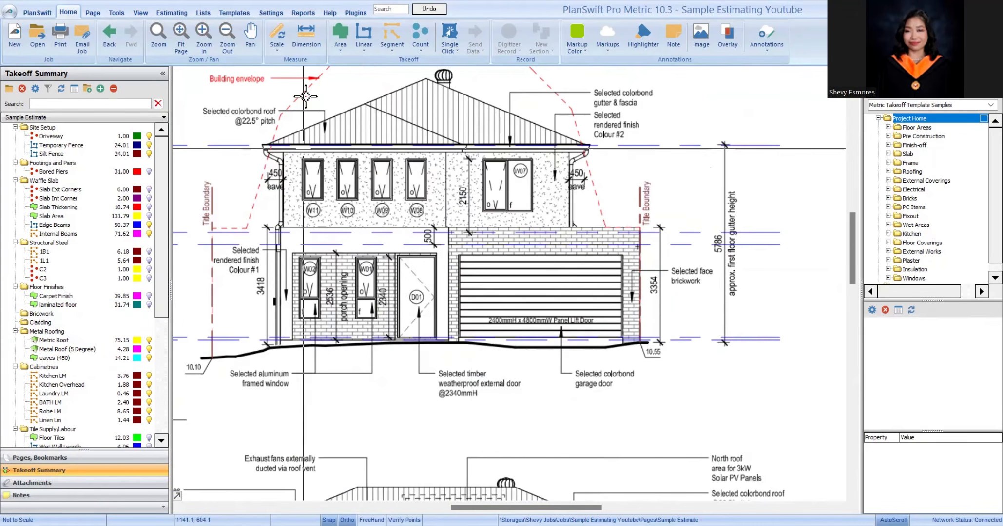
Step: Set the elevation sheet's scale to 1 : 100 and create a dark red, solid-filled Area takeoff named "Face Bricks" in the Metal Roofing folder
left_click(340, 50)
left_click(481, 277)
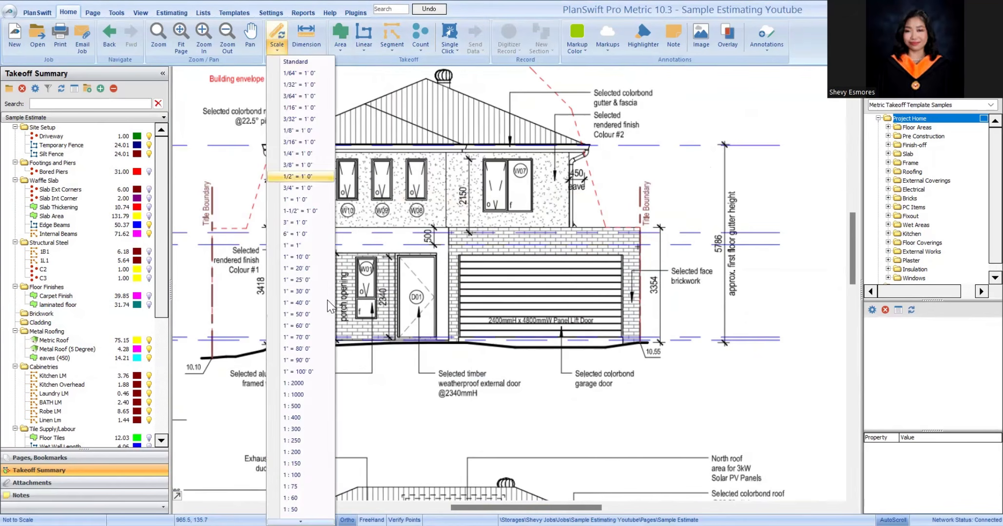
left_click(308, 473)
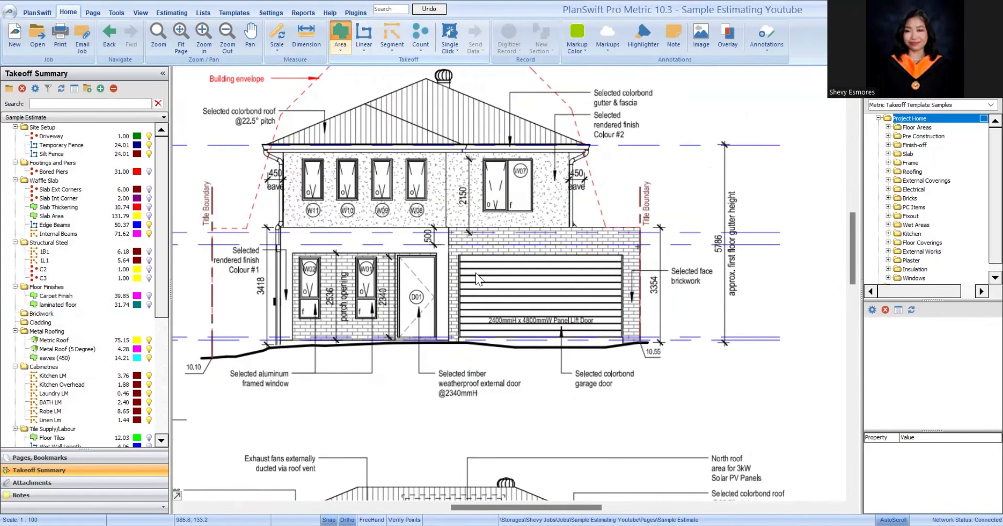
type("Facer")
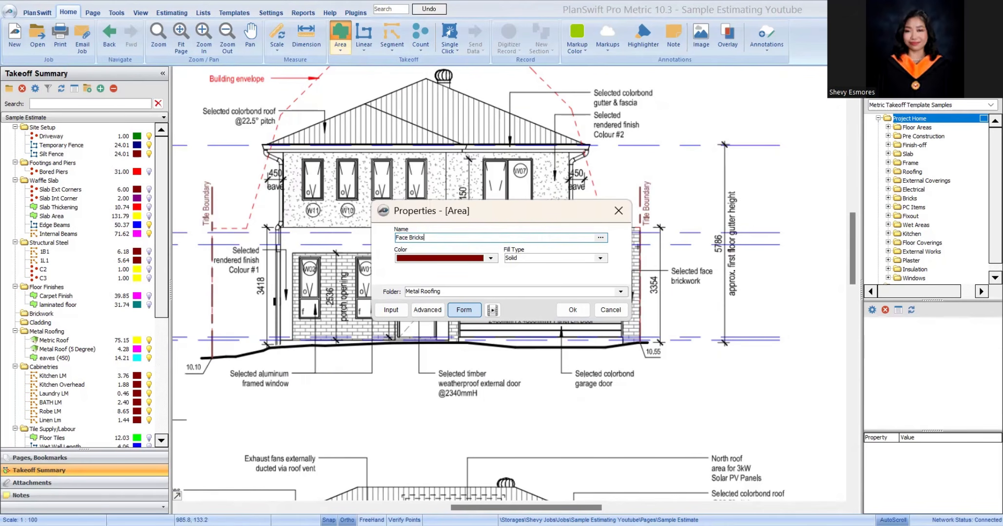
left_click(572, 309)
Step: Begin the Face Bricks area on the west elevation, tracing up the title-boundary edge and along the top of the garage wall
scroll(639, 342, "up", 3)
left_click(640, 342)
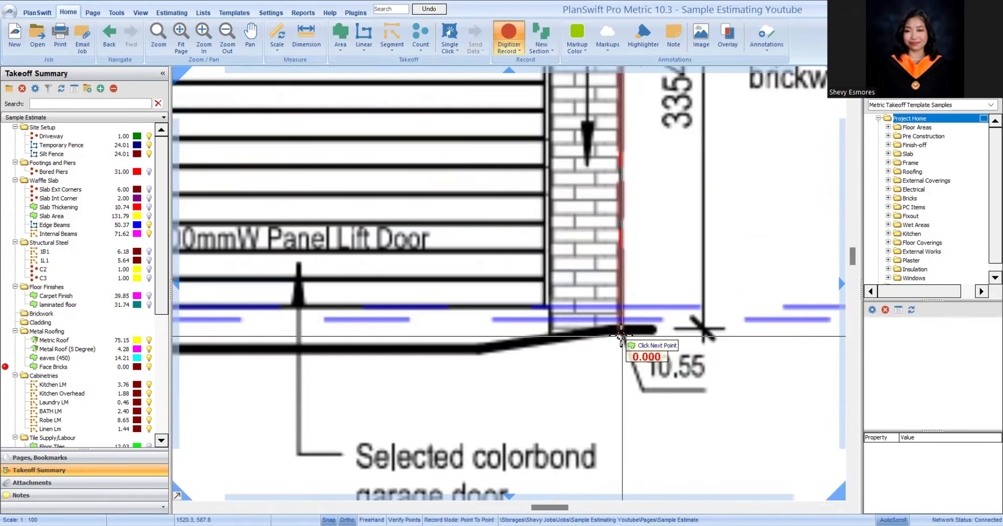
scroll(639, 342, "down", 3)
scroll(665, 236, "up", 2)
left_click(666, 235)
scroll(665, 236, "down", 2)
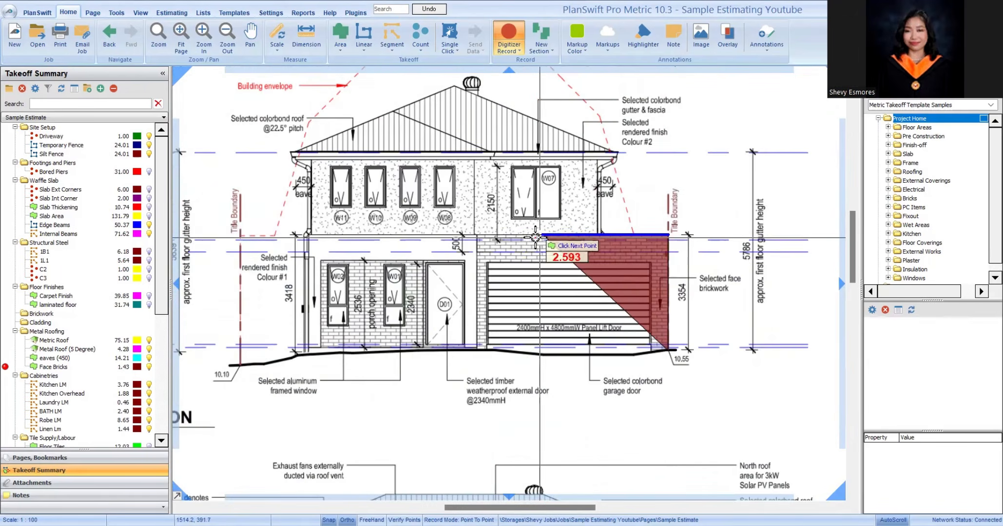
scroll(449, 220, "up", 3)
scroll(449, 220, "down", 1)
left_click(449, 220)
Step: Complete the Face Bricks outline down the pier beside the front door and around the garage door opening, leaving the opening out
scroll(449, 220, "down", 3)
scroll(441, 343, "up", 3)
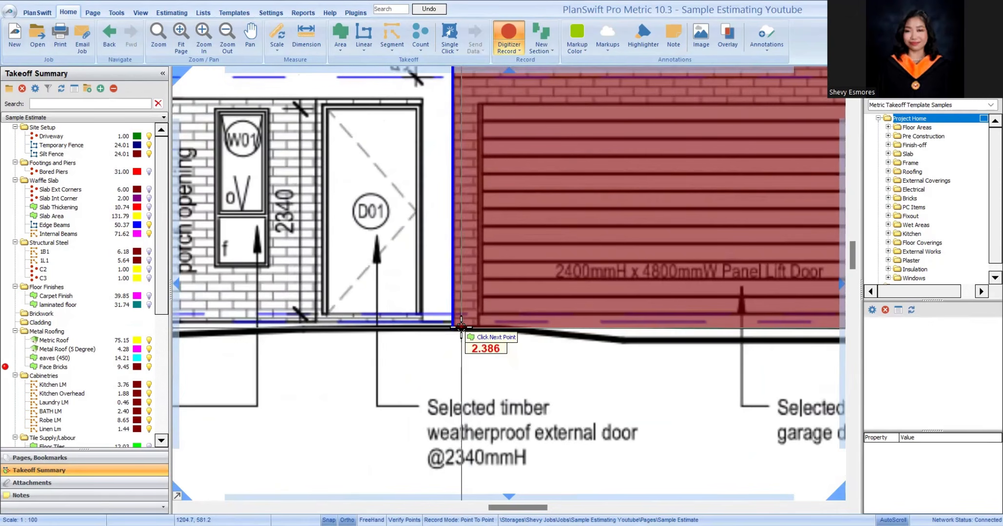
left_click(479, 326)
scroll(479, 326, "down", 3)
scroll(441, 264, "up", 3)
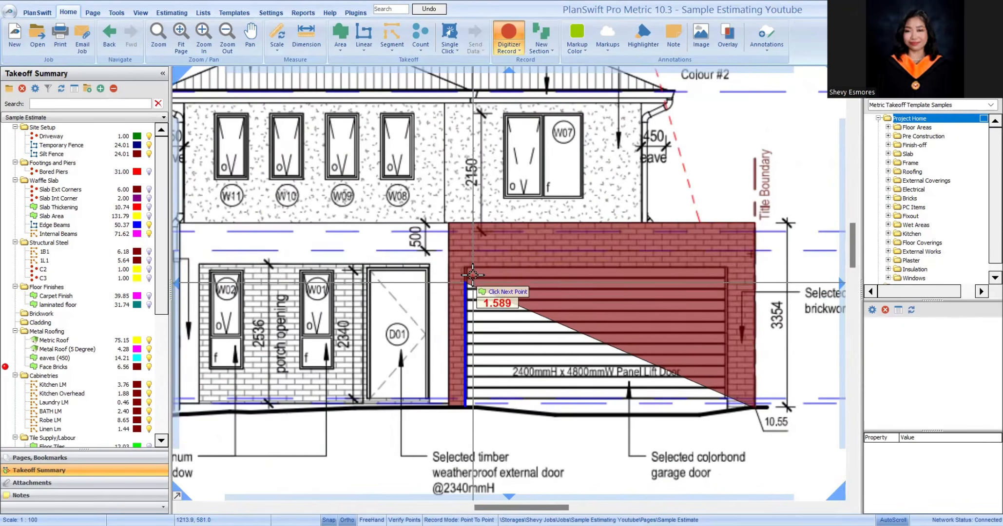
left_click(465, 265)
left_click(726, 266)
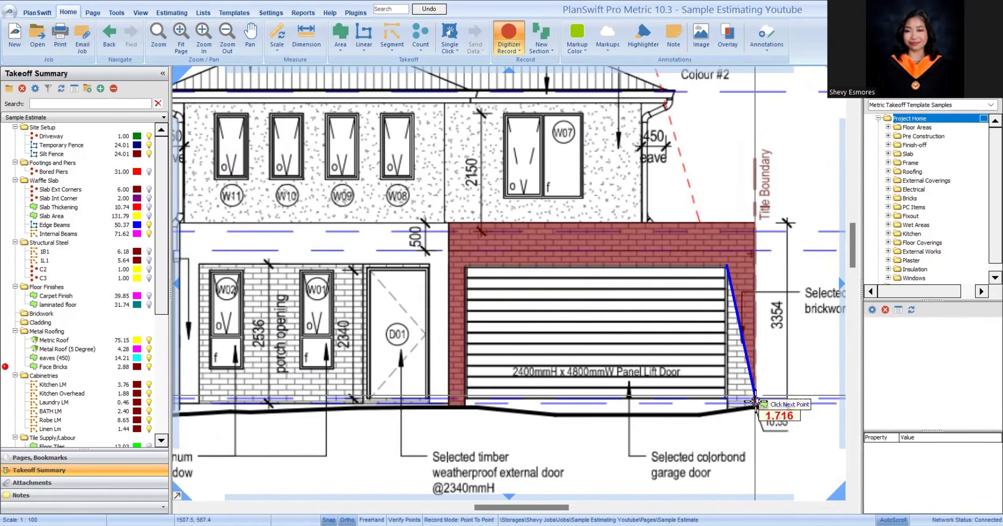
left_click(724, 396)
key("Escape")
Step: Go from the west elevation to the ground floor plan and examine the walls around the porch and garage front
scroll(619, 351, "down", 3)
scroll(544, 333, "up", 3)
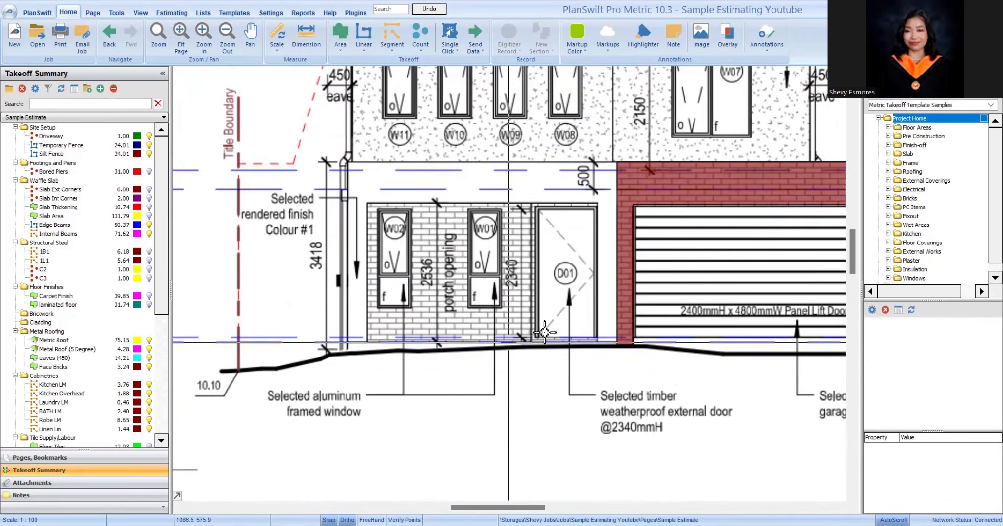
scroll(628, 253, "down", 3)
scroll(424, 385, "down", 1)
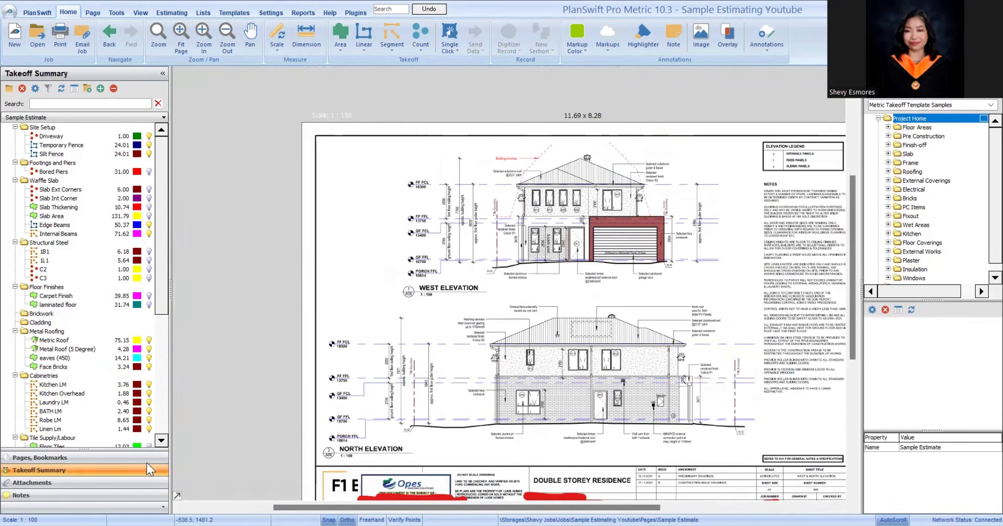
left_click(73, 232)
left_click(72, 125)
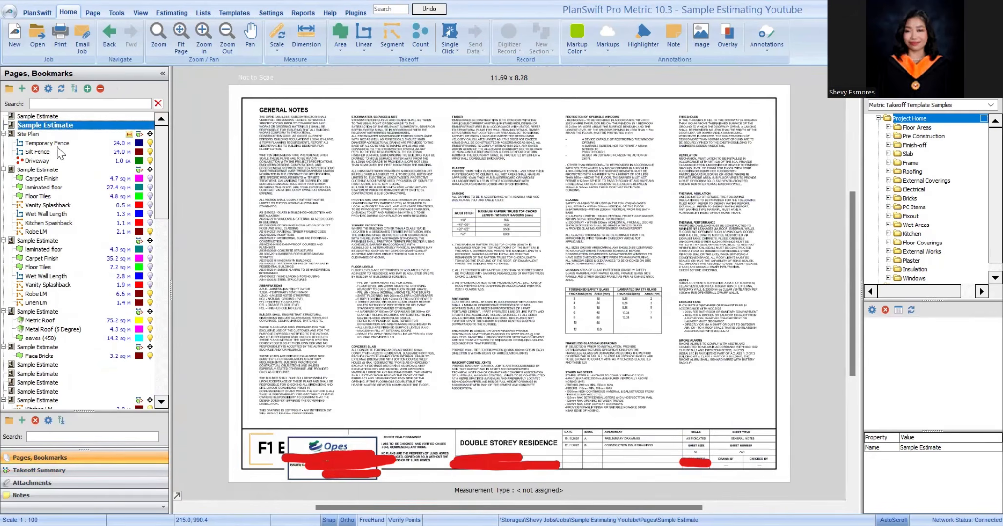
left_click(48, 134)
left_click(39, 196)
scroll(444, 192, "up", 5)
scroll(444, 192, "up", 3)
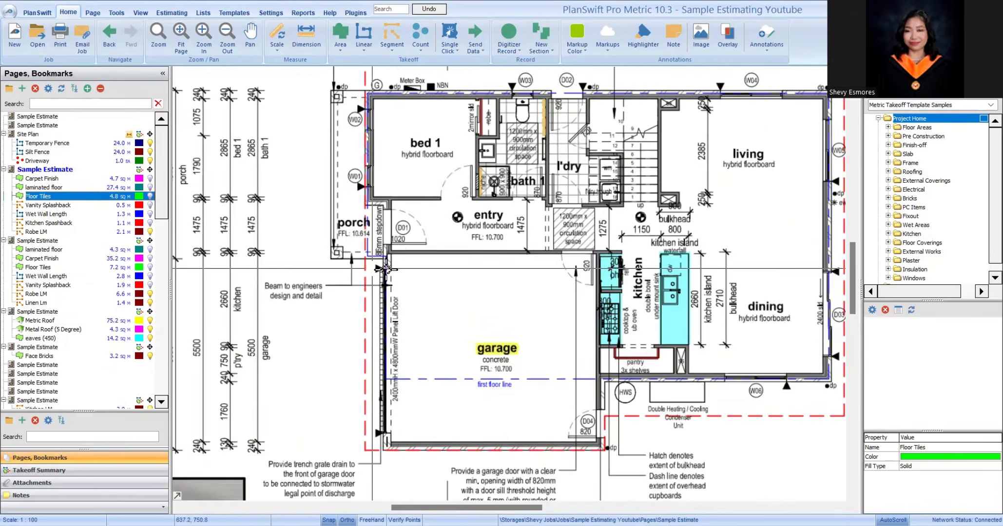
Step: Compare the porch and garage front on the ground floor plan with the west elevation, checking the first floor plan as well
scroll(475, 243, "down", 1)
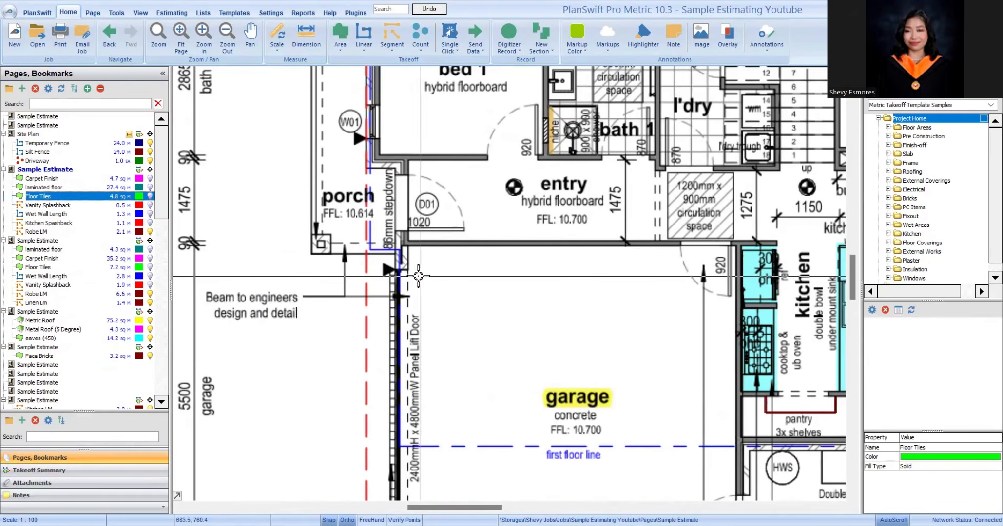
scroll(418, 276, "down", 2)
scroll(444, 404, "up", 4)
scroll(368, 186, "down", 5)
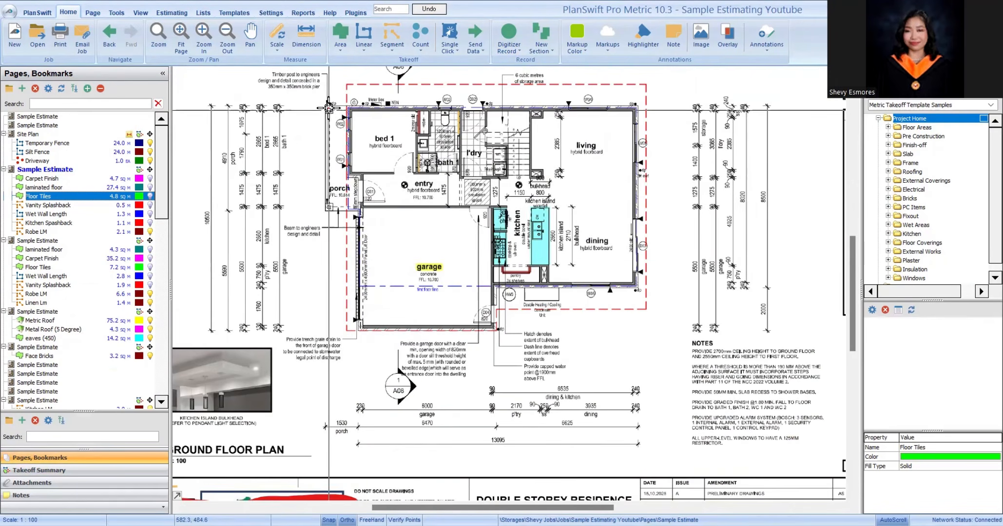
scroll(329, 108, "down", 2)
left_click(467, 298)
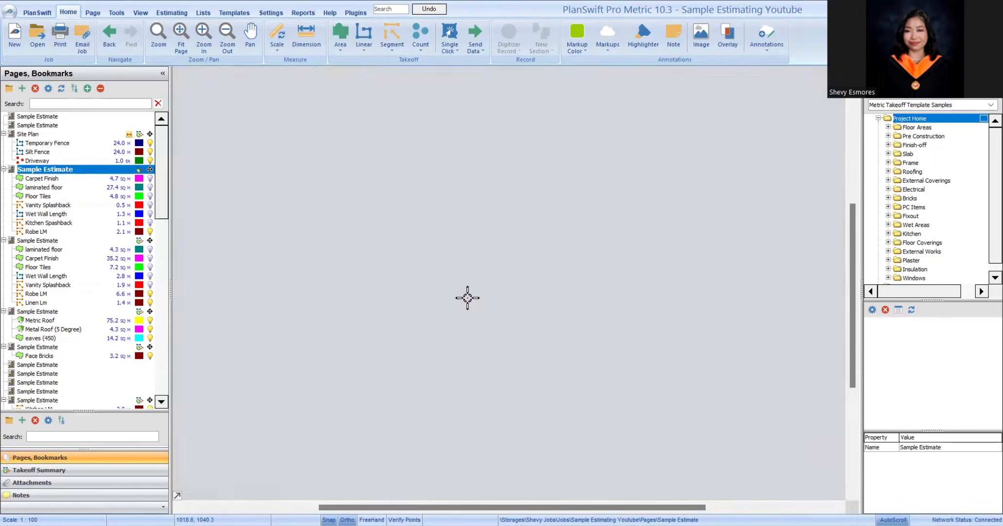
scroll(532, 226, "up", 4)
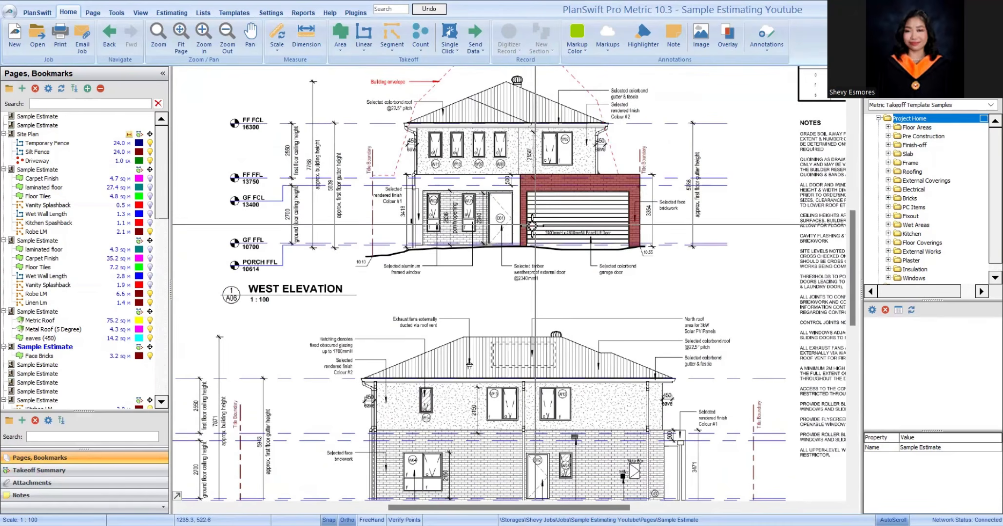
left_click(39, 356)
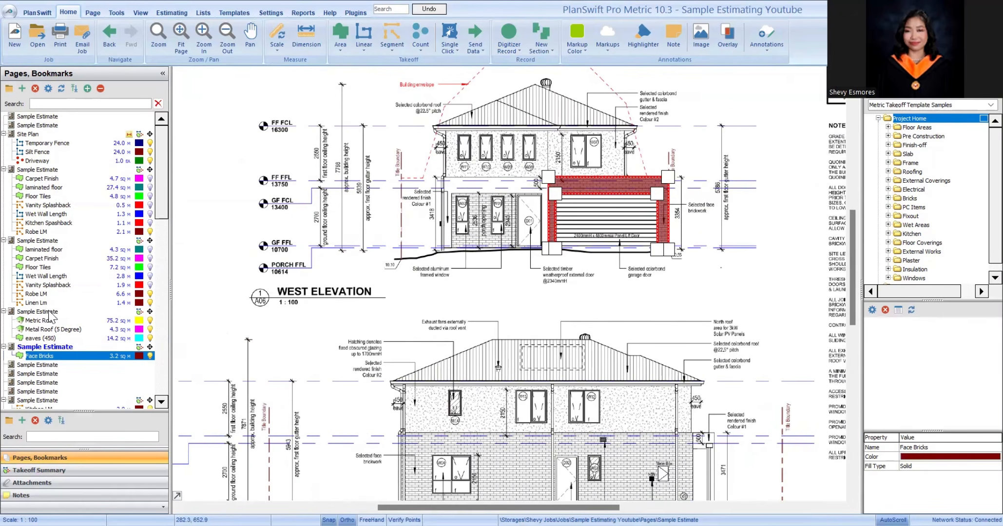
left_click(53, 194)
scroll(430, 256, "up", 4)
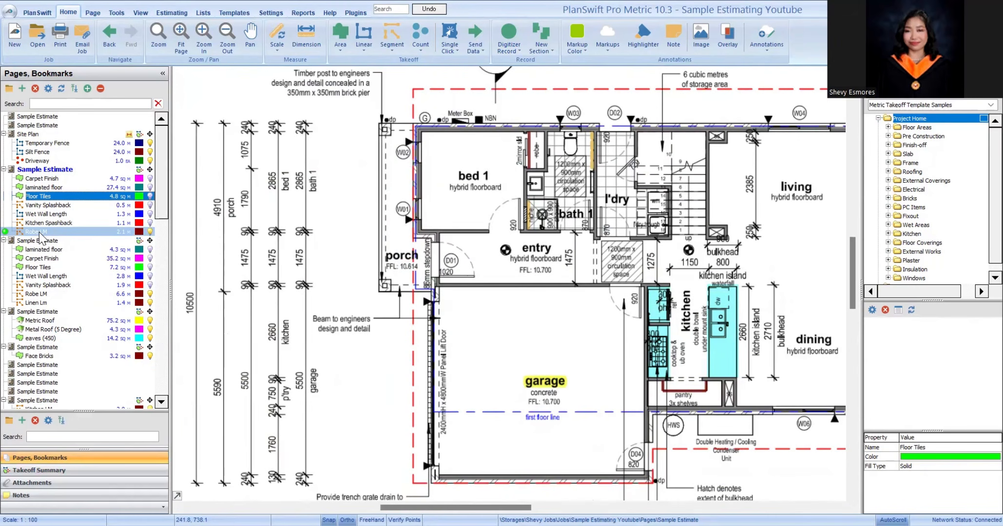
left_click(60, 285)
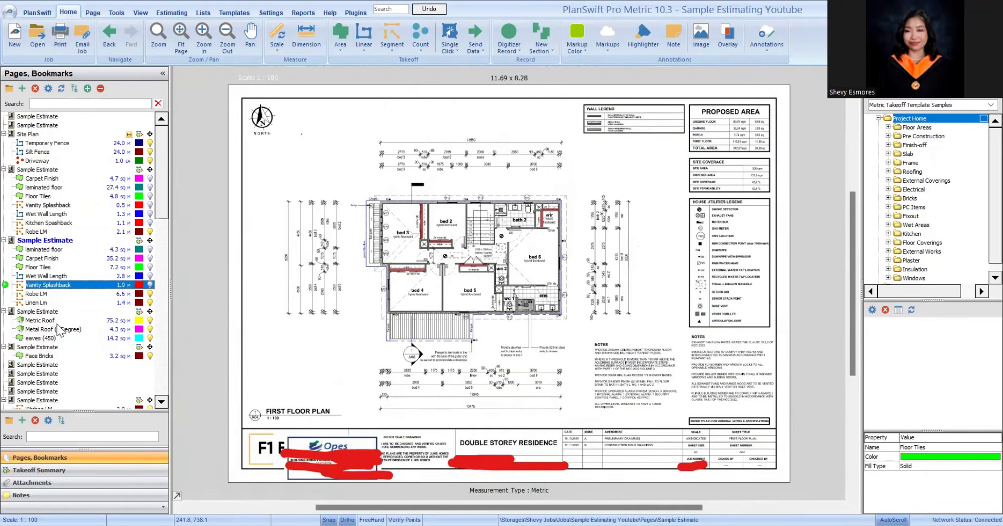
left_click(40, 320)
left_click(45, 346)
Step: Extend the Face Bricks outline on the west elevation from the garage pier across front door D01 by moving its pier corner points
scroll(513, 193, "up", 5)
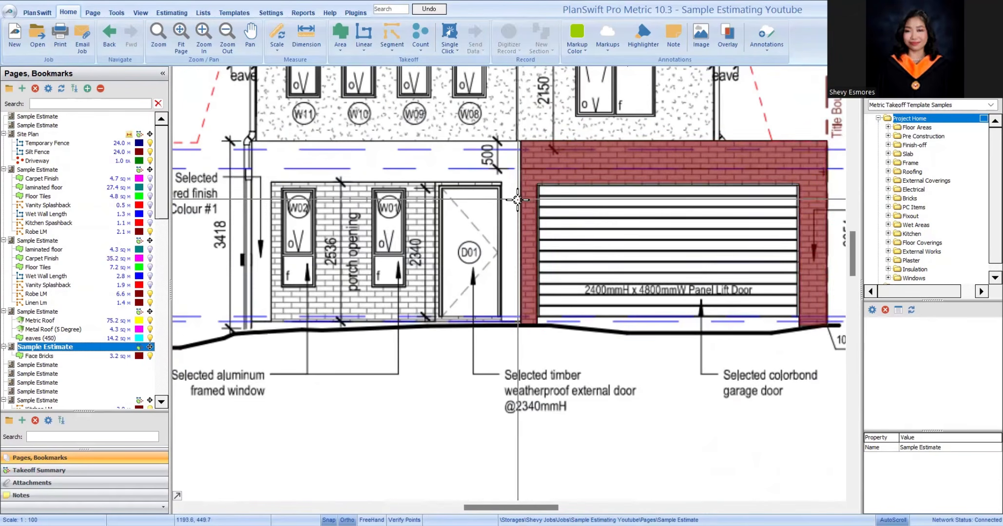
left_click(527, 209)
left_click_drag(522, 325, 425, 324)
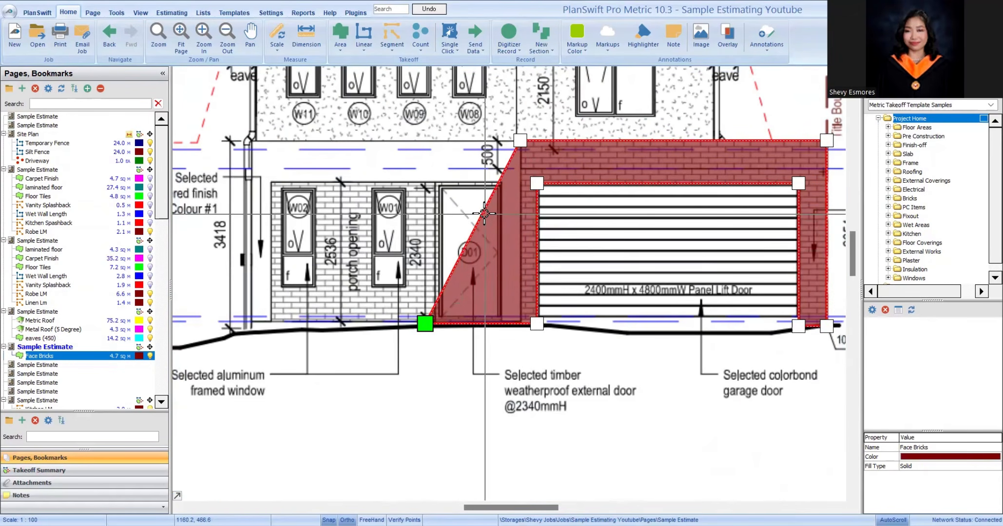
left_click_drag(482, 213, 425, 184)
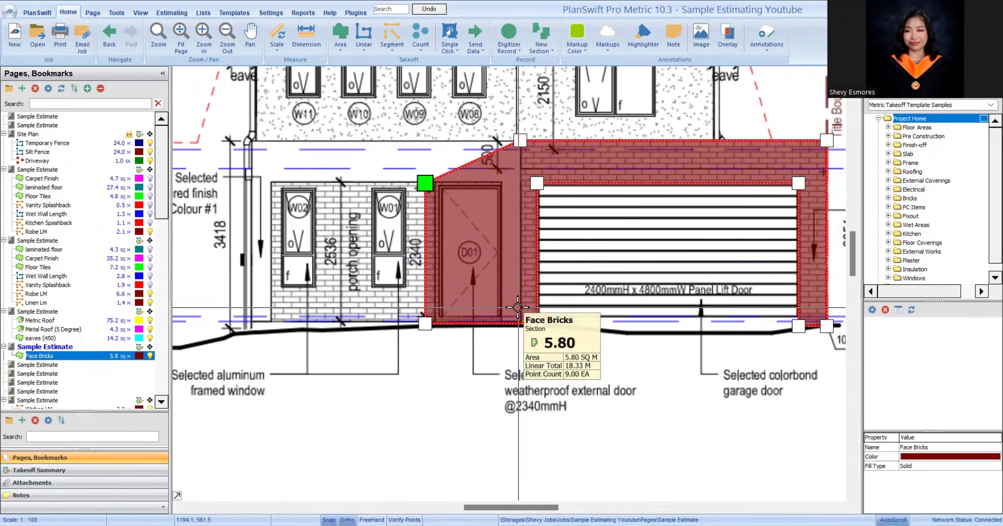
Step: Shape the Face Bricks outline with a corner where the door wall meets the garage pier, and move its upper door-side corner up 0.05
scroll(490, 157, "up", 3)
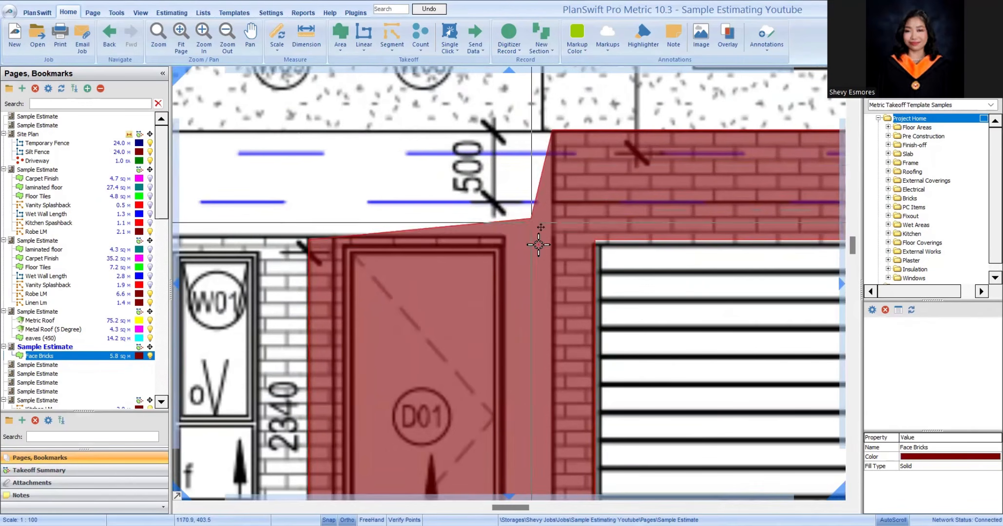
left_click(305, 239)
left_click_drag(323, 252, 545, 239)
scroll(545, 239, "down", 3)
left_click_drag(413, 180, 536, 226)
key("Up")
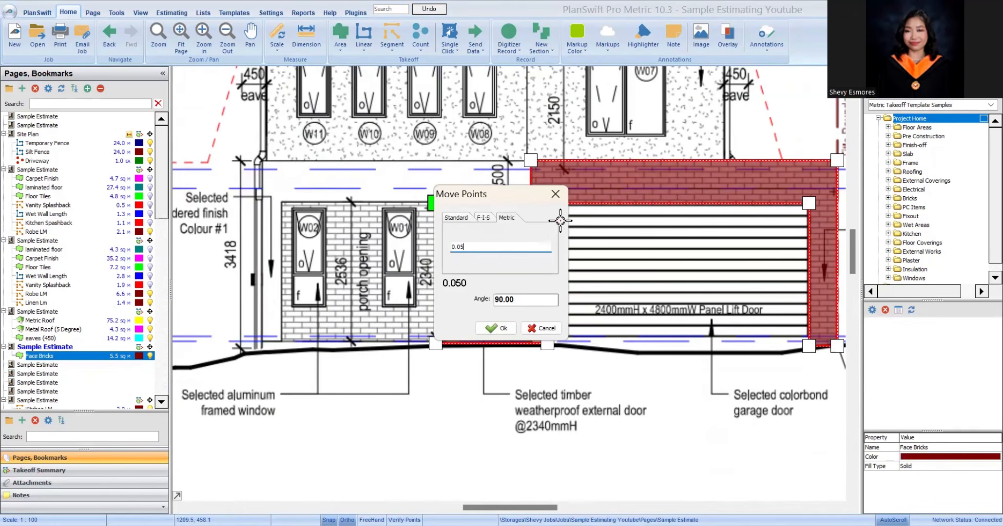
key("Return")
key("Escape")
Step: Examine the east and south elevations and the section sheet with the window and door schedules, and return to the west elevation
scroll(499, 376, "down", 3)
scroll(67, 348, "down", 1)
left_click(47, 330)
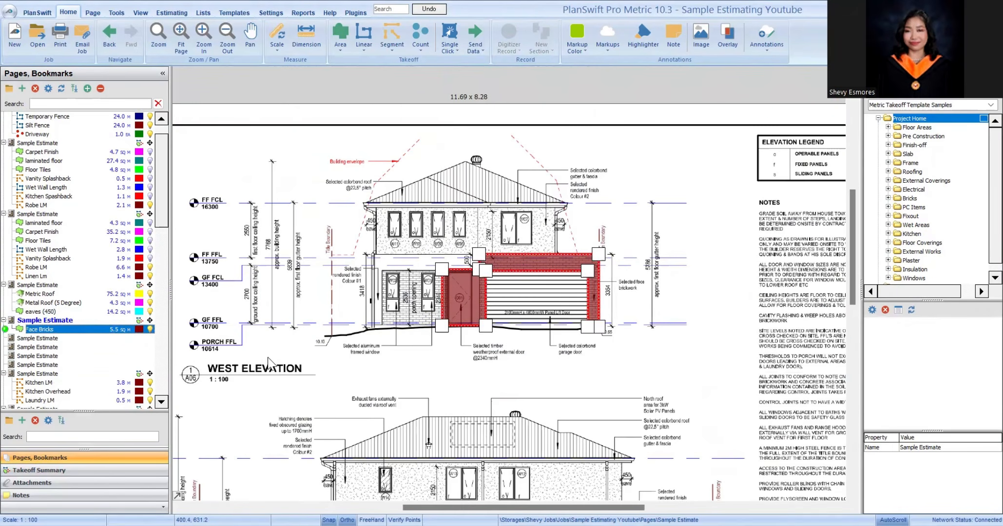
left_click(402, 350)
key("Page_Down")
key("Page_Down")
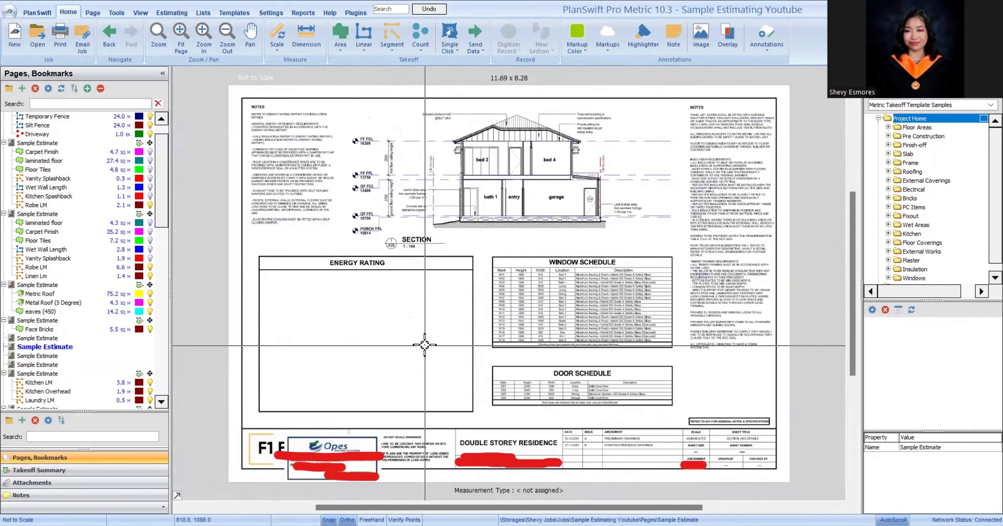
key("Page_Up")
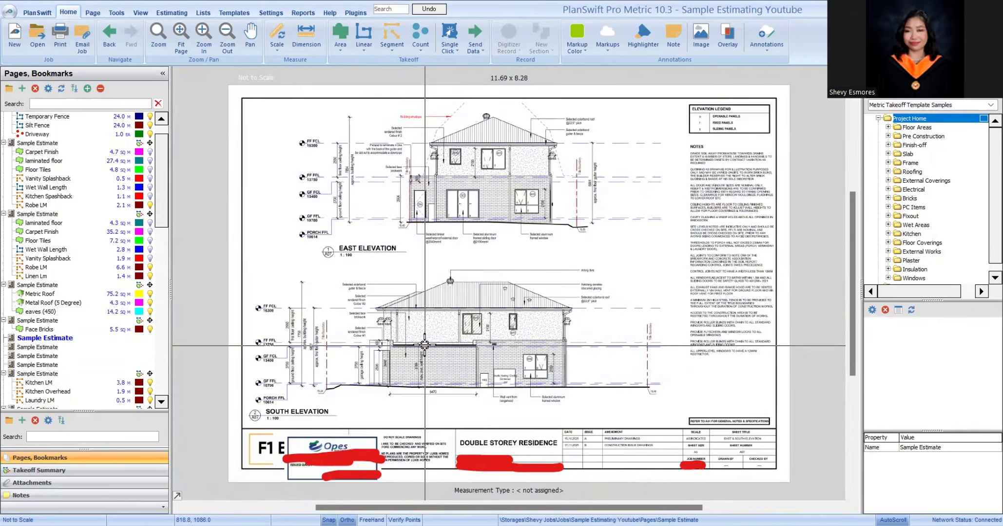
key("Page_Down")
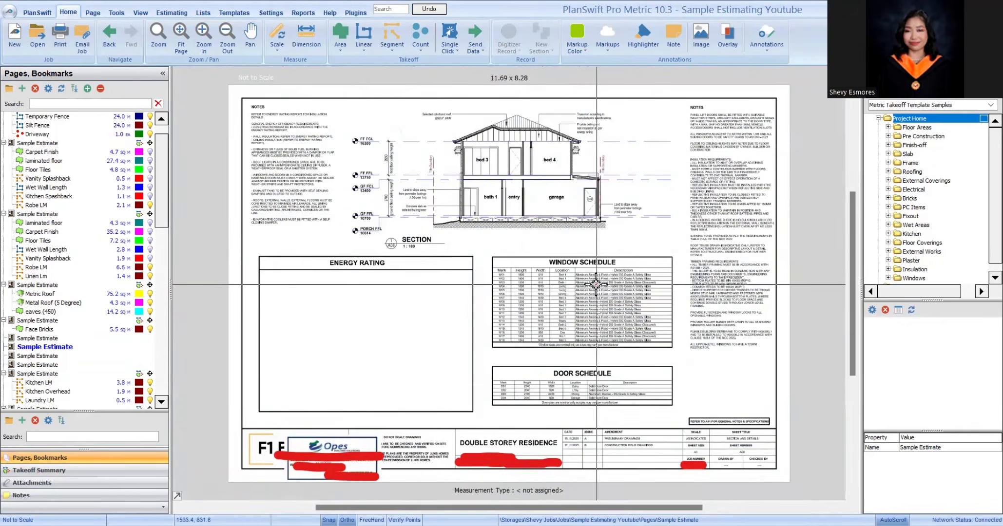
key("Page_Down")
key("Page_Up")
key("Page_Up")
key("Page_Up")
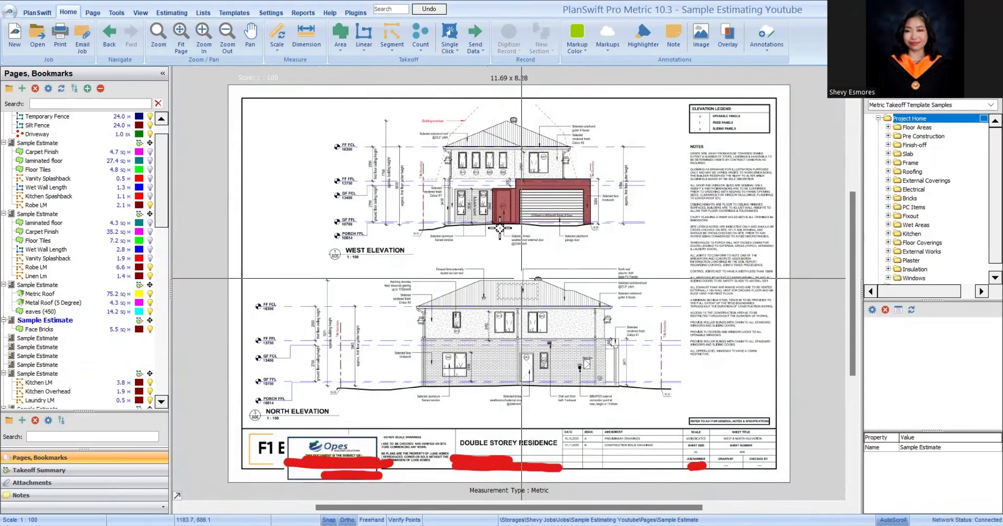
Step: Add a Face Bricks section over the brick wall around windows W02 and W01, from the front door wall to the porch's outer edge
scroll(561, 195, "up", 5)
left_click(531, 292)
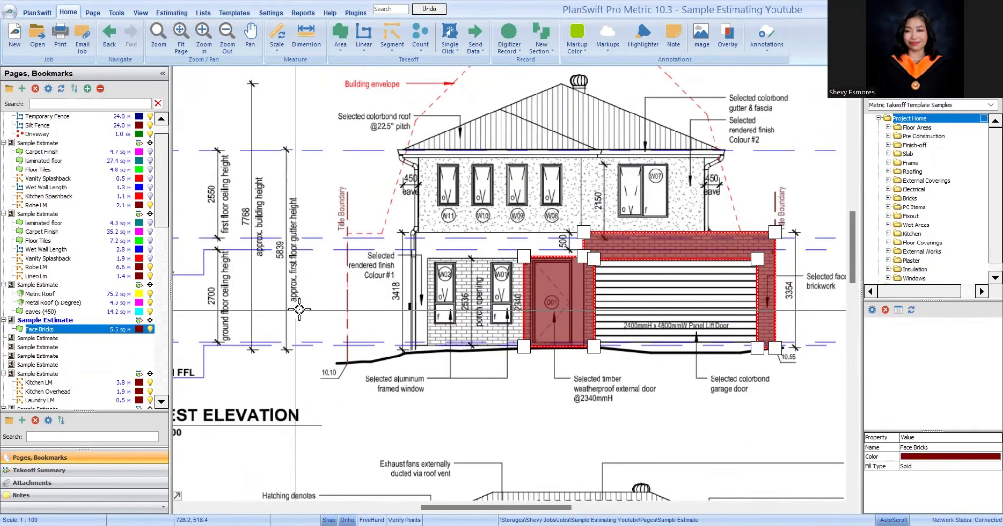
scroll(300, 306, "up", 3)
scroll(350, 309, "down", 3)
key("Escape")
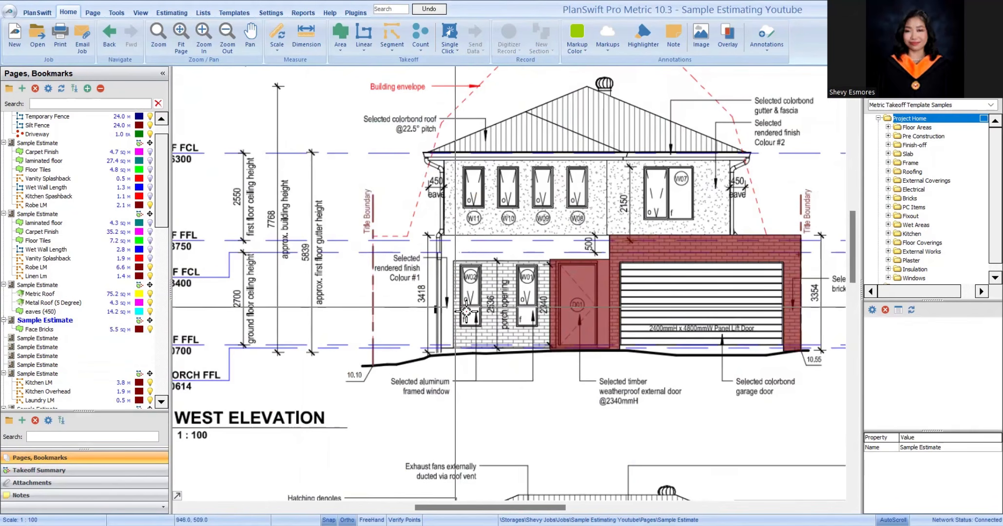
left_click(569, 283)
key("r")
scroll(526, 273, "up", 2)
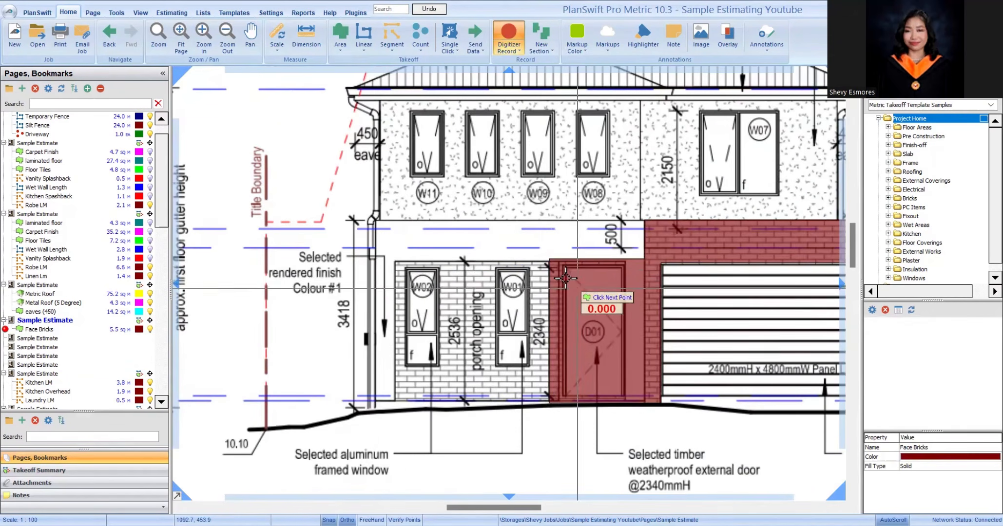
left_click(549, 261)
scroll(377, 275, "up", 2)
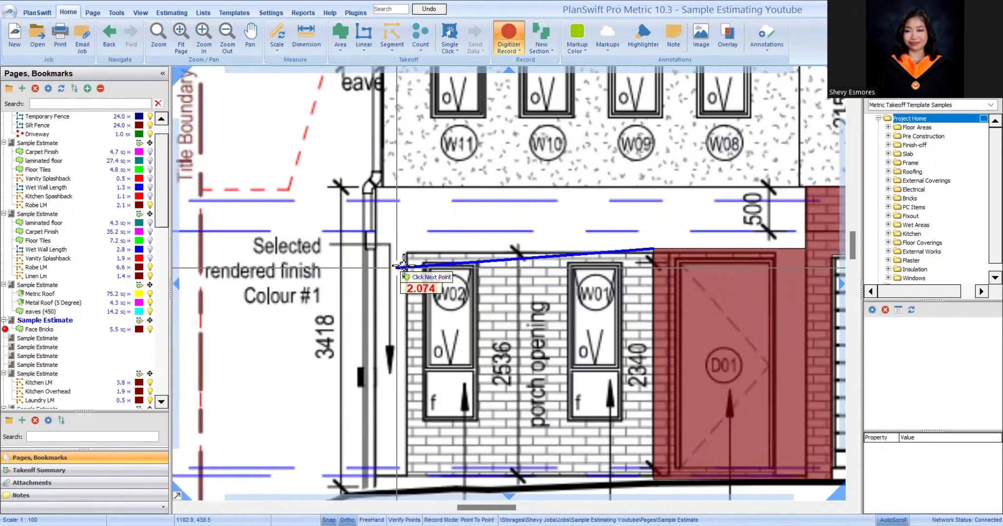
left_click(373, 248)
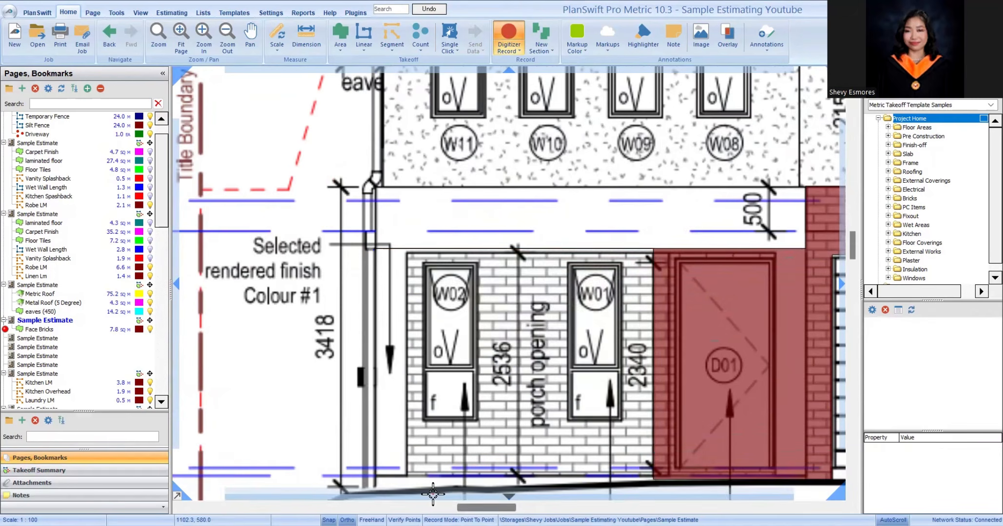
left_click(373, 470)
left_click(653, 471)
scroll(555, 289, "down", 3)
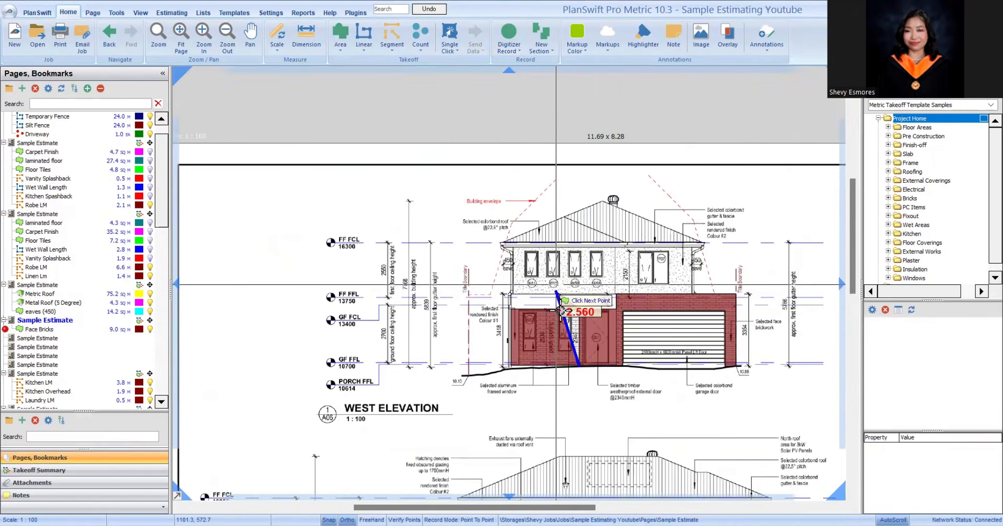
key("Escape")
Step: Subtract the front door D01 opening from the Face Bricks area with a box
scroll(597, 292, "up", 2)
left_click(615, 275)
right_click(615, 274)
left_click(626, 322)
scroll(575, 255, "up", 3)
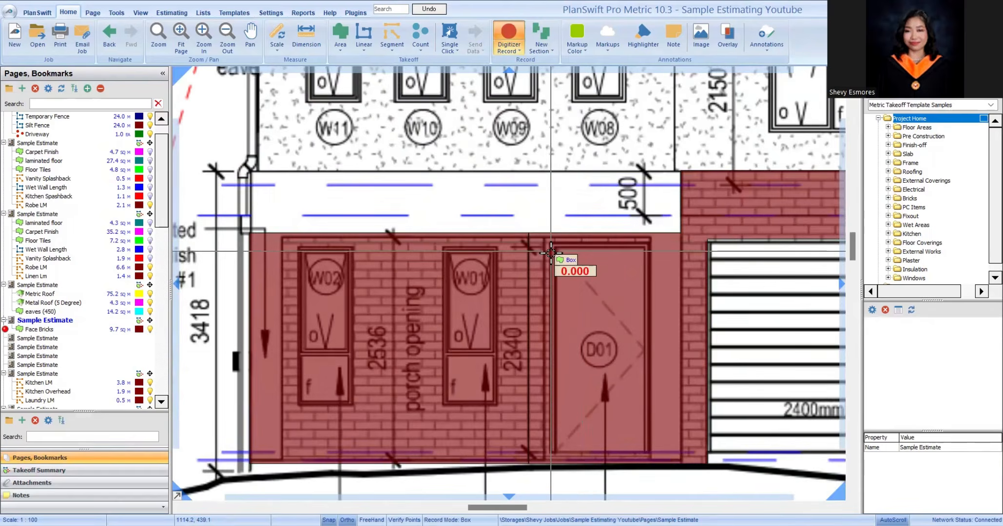
scroll(548, 227, "down", 3)
scroll(662, 336, "up", 2)
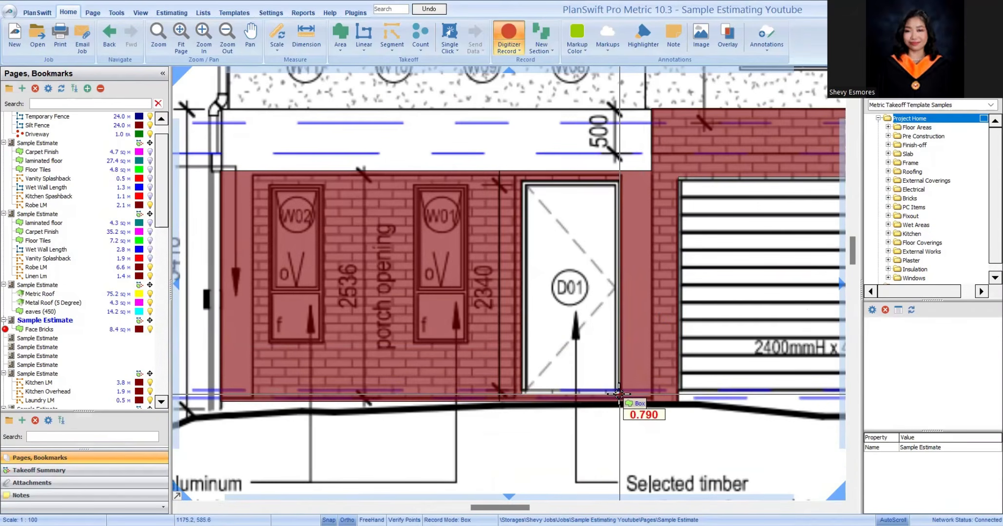
left_click(619, 392)
Step: Subtract the W02 and W01 window openings from the new Face Bricks section with boxes
scroll(646, 334, "down", 3)
left_click(482, 275)
right_click(483, 276)
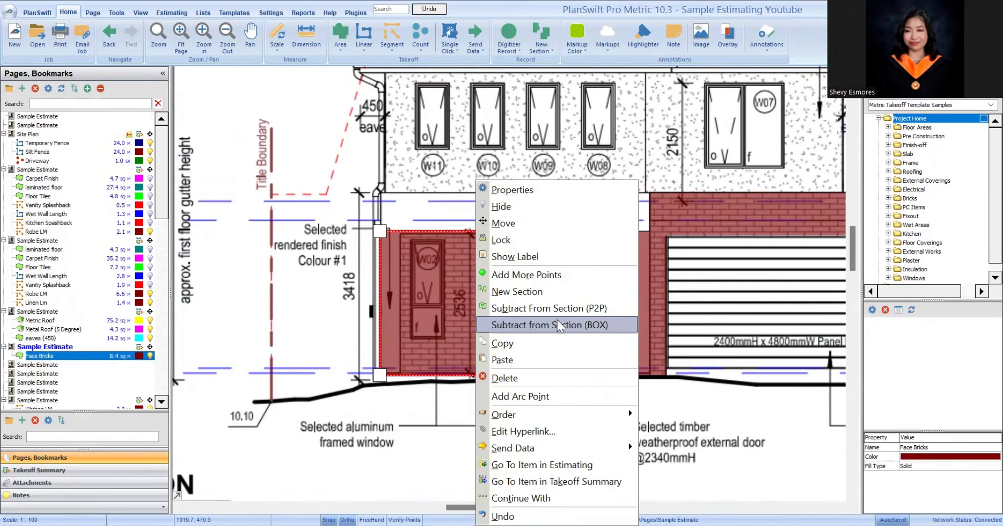
left_click(560, 197)
scroll(416, 242, "up", 3)
scroll(417, 242, "up", 2)
left_click(406, 241)
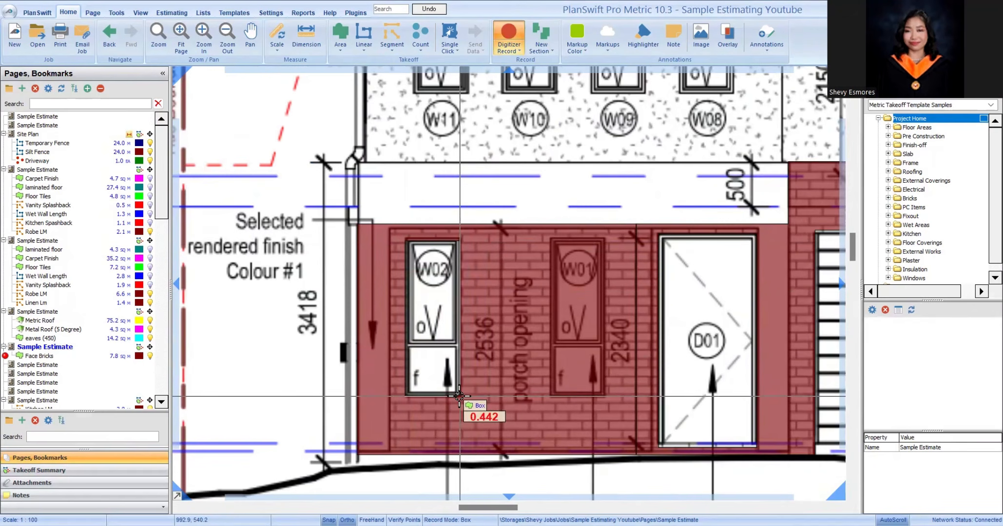
left_click(459, 395)
left_click(552, 239)
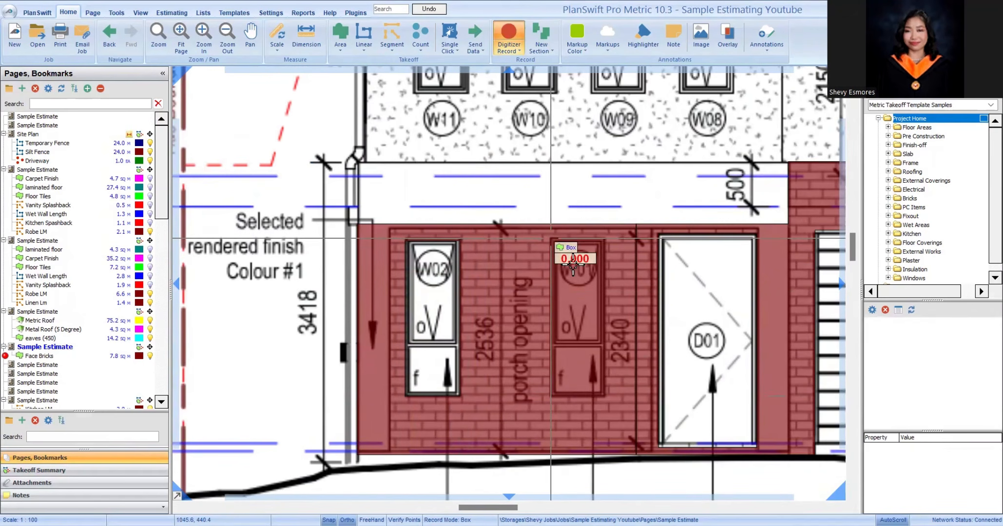
left_click(604, 395)
scroll(539, 344, "down", 1)
key("Escape")
scroll(468, 261, "down", 3)
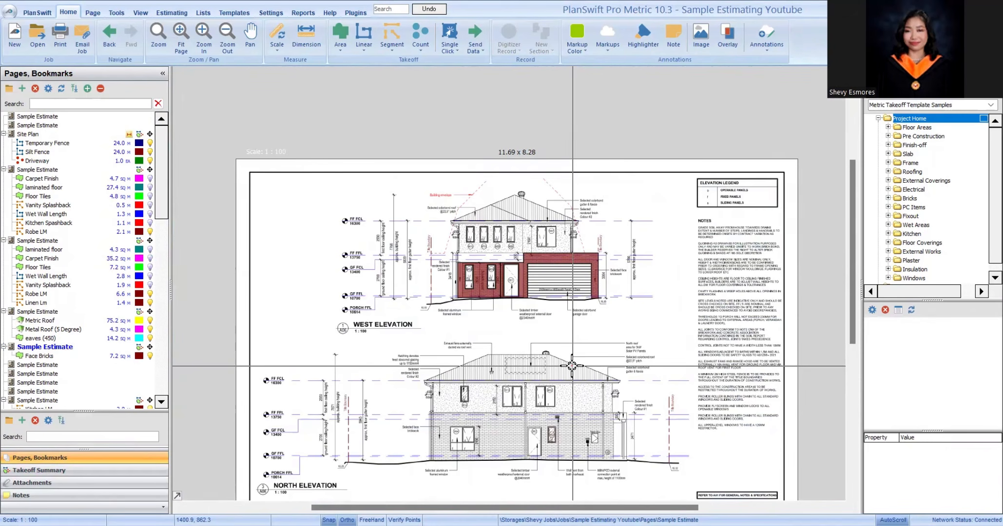
Step: Show the takeoff summary and examine the rendered walls and the band above the porch on the west elevation
left_click(120, 470)
scroll(468, 276, "up", 3)
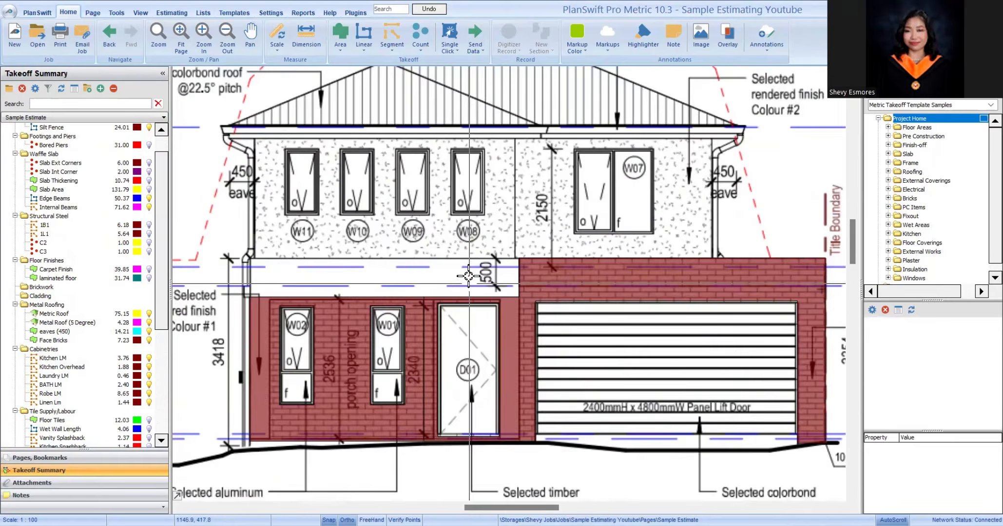
scroll(468, 276, "down", 3)
scroll(348, 378, "up", 3)
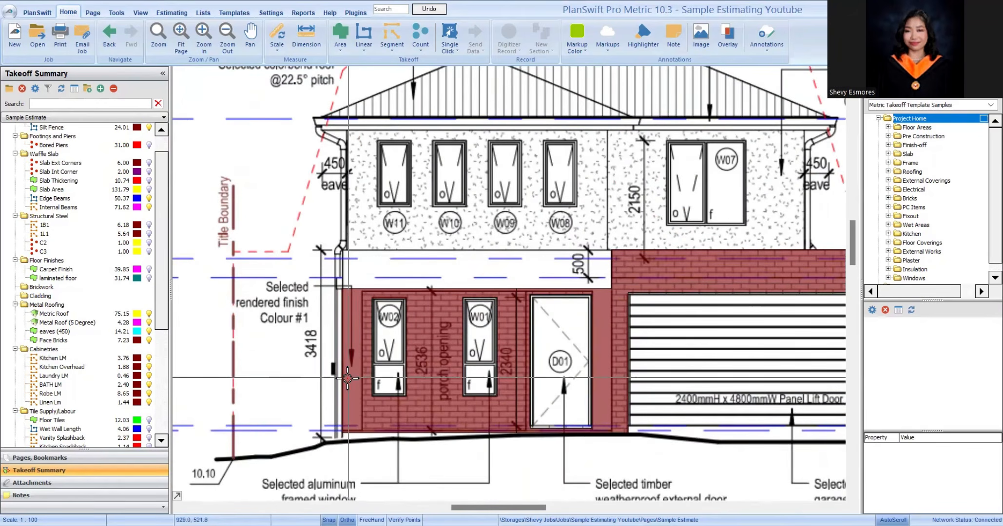
scroll(347, 378, "down", 1)
scroll(424, 321, "up", 2)
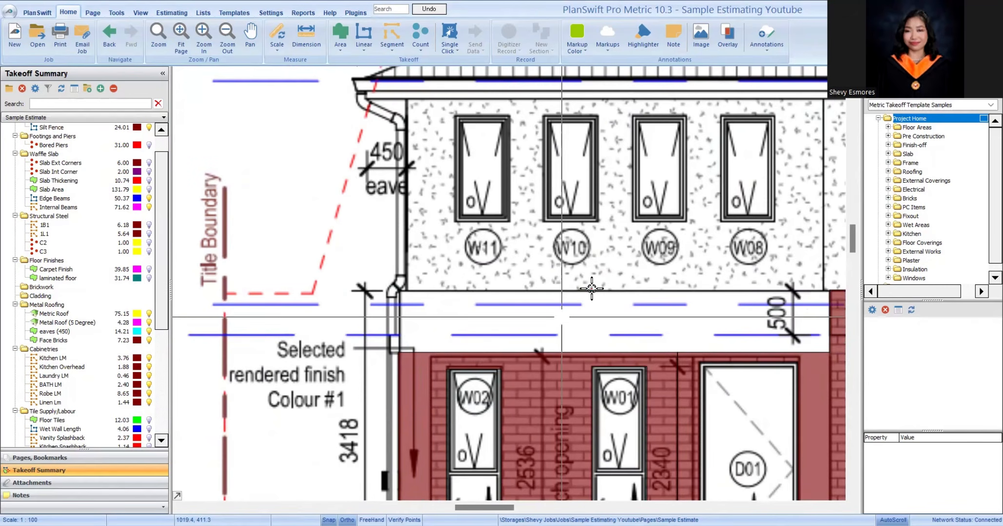
scroll(537, 249, "down", 5)
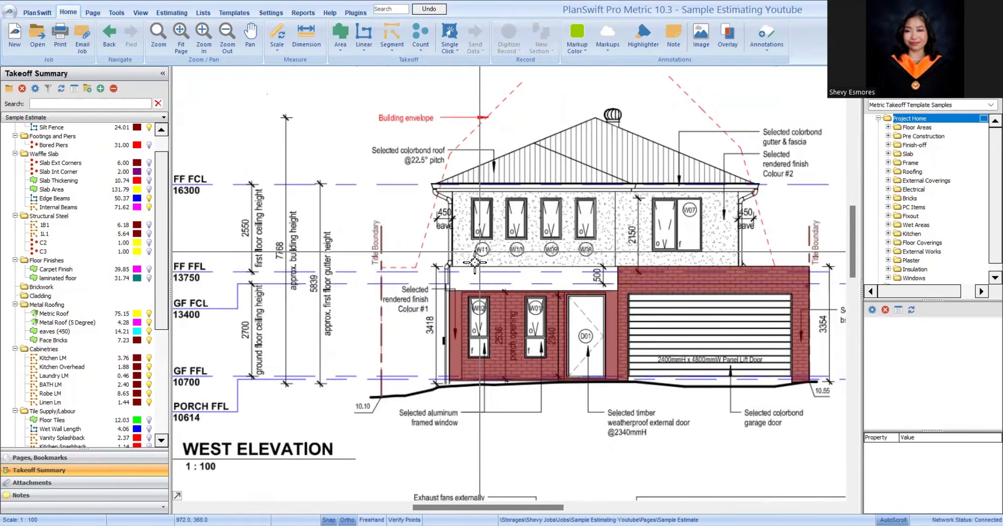
scroll(601, 273, "up", 5)
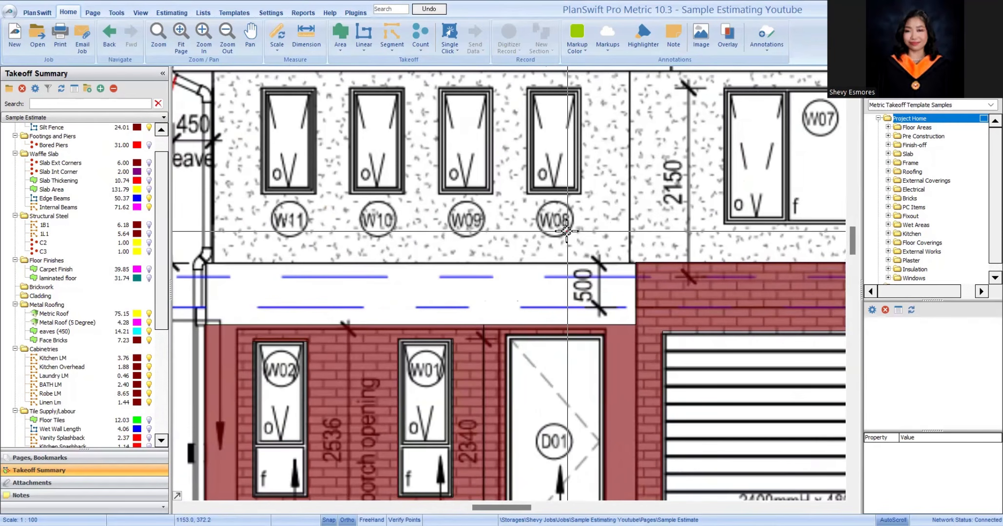
scroll(543, 232, "down", 5)
left_click(84, 431)
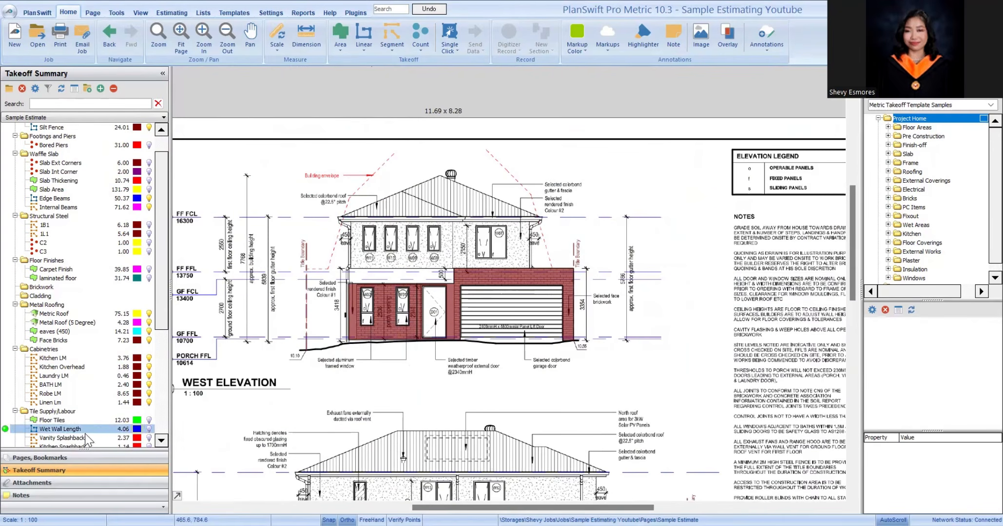
Step: Create a Foam Board Cladding area item with solid green fill in the Cladding folder
left_click(84, 457)
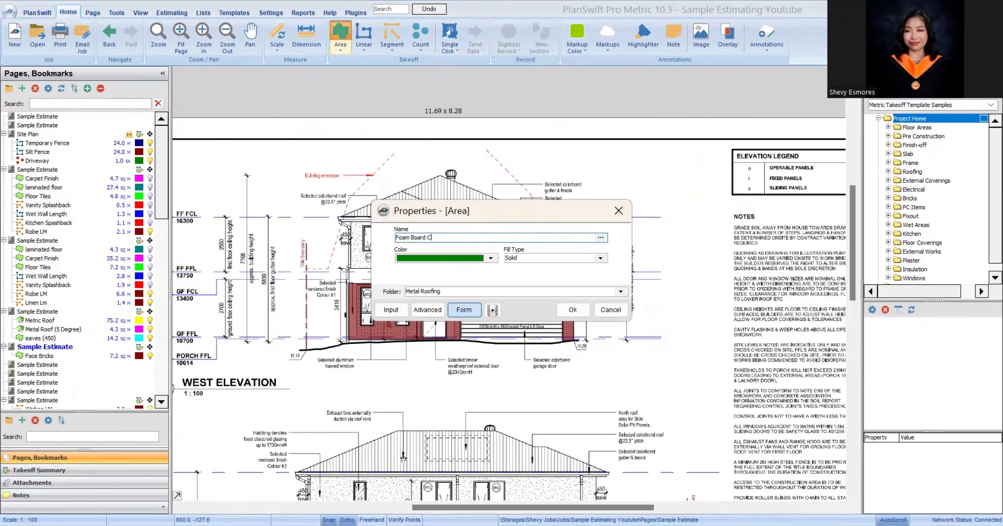
left_click(620, 291)
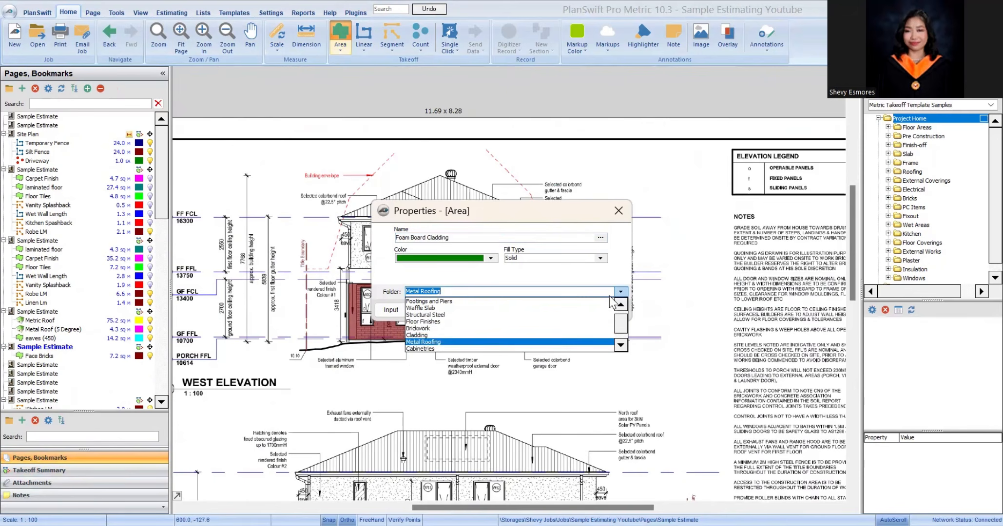
left_click(419, 336)
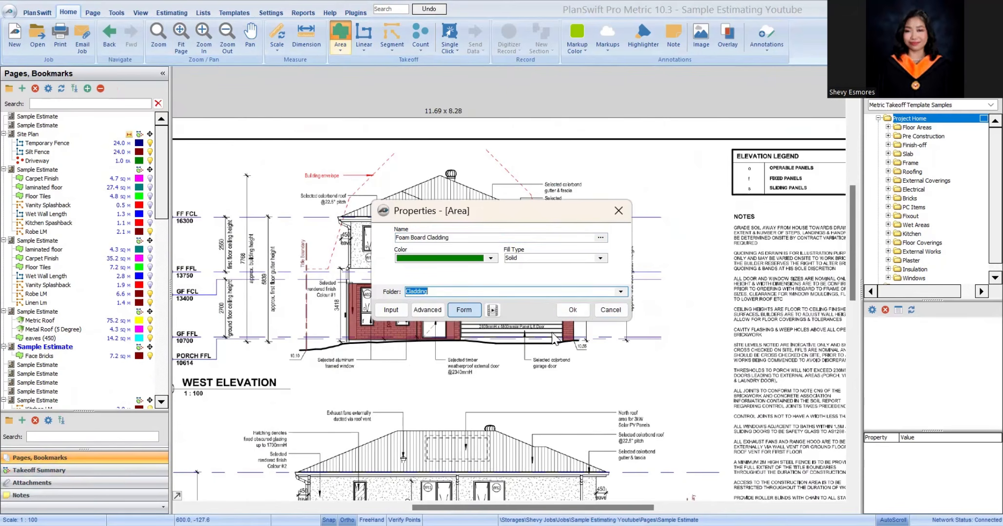
left_click(570, 310)
Step: Trace the Foam Board Cladding area over the rendered first-floor wall of the west elevation, from the brickwork line up to the eaves
scroll(585, 236, "up", 3)
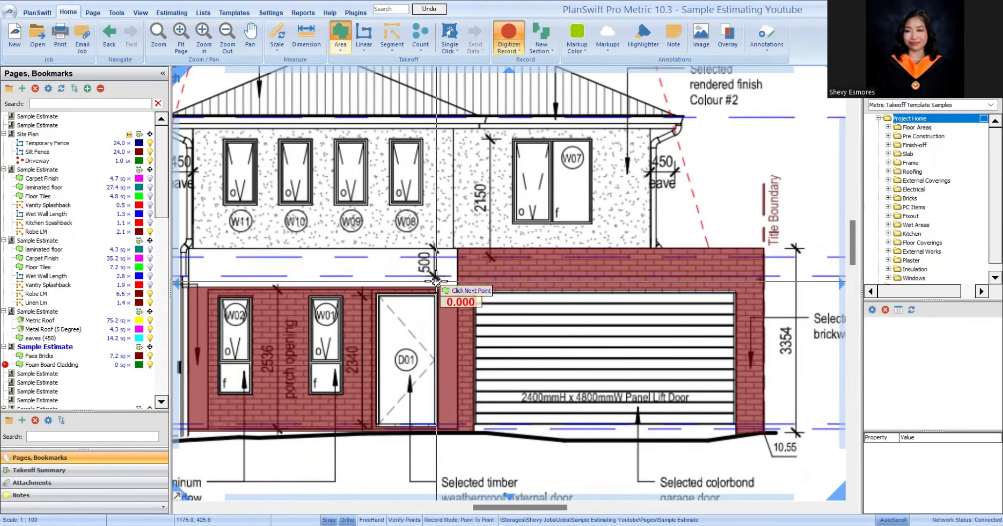
scroll(609, 201, "up", 3)
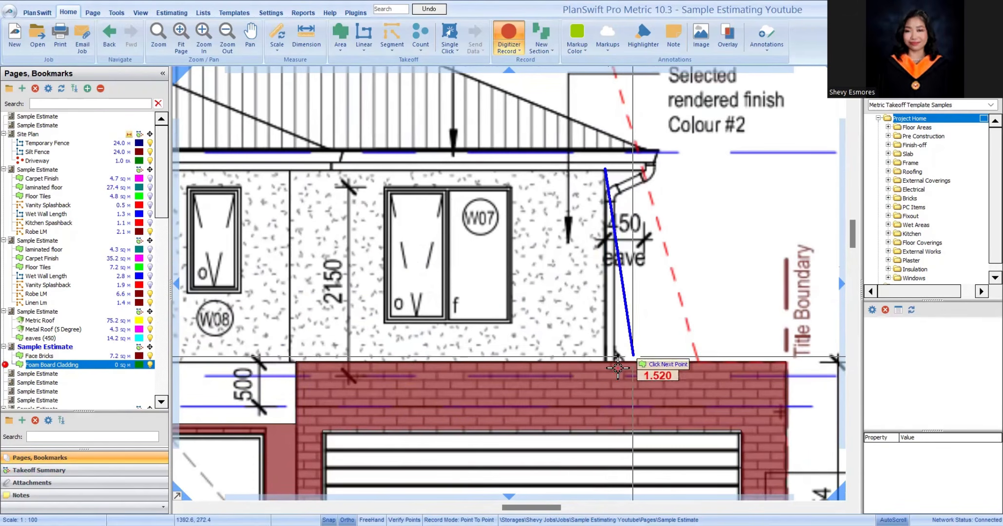
left_click(611, 374)
scroll(611, 375, "down", 3)
scroll(457, 408, "up", 3)
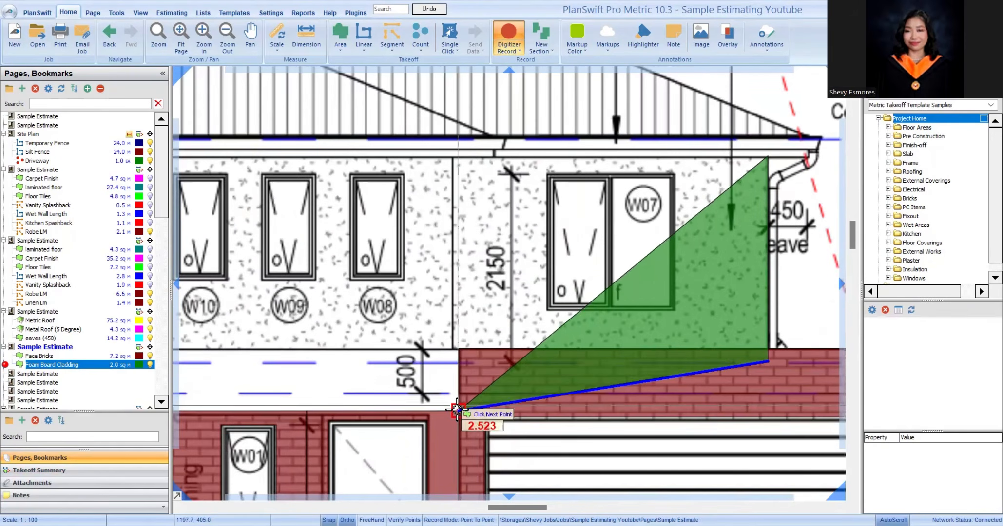
scroll(458, 349, "up", 3)
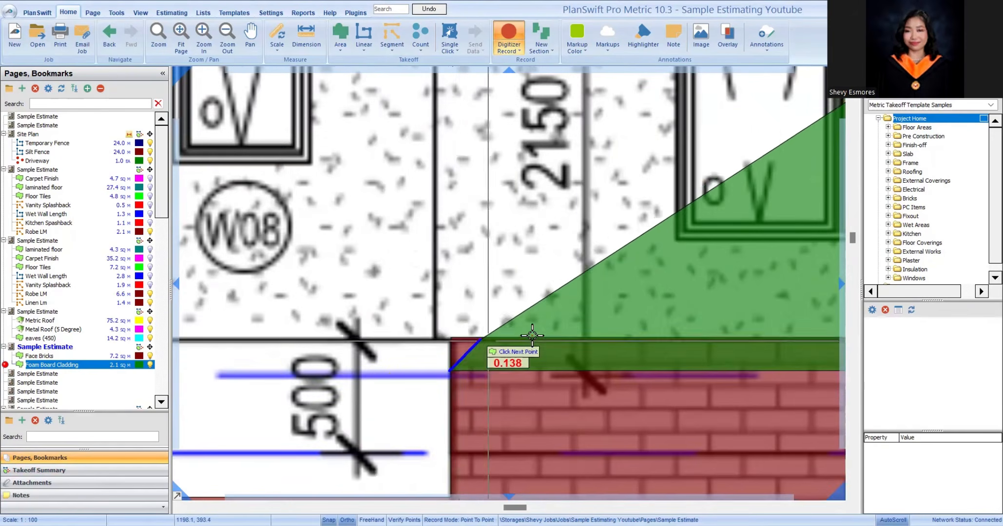
scroll(370, 336, "down", 5)
scroll(370, 336, "up", 3)
left_click(342, 338)
scroll(358, 156, "down", 3)
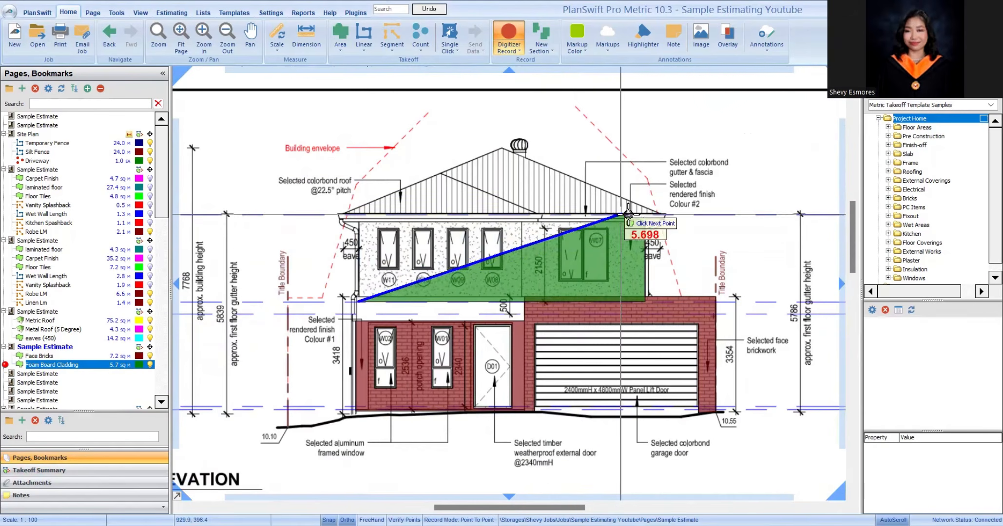
left_click(645, 222)
left_click(360, 222)
scroll(359, 222, "down", 3)
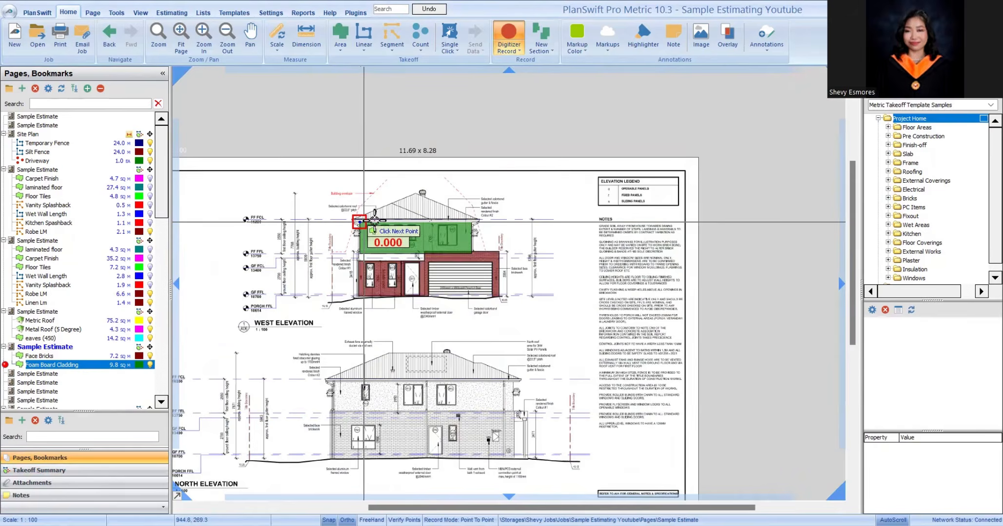
key("Escape")
Step: Subtract the W11, W10 and W09 window openings from the Foam Board Cladding area with boxes
scroll(419, 220, "up", 3)
right_click(359, 260)
left_click(390, 315)
scroll(279, 242, "up", 3)
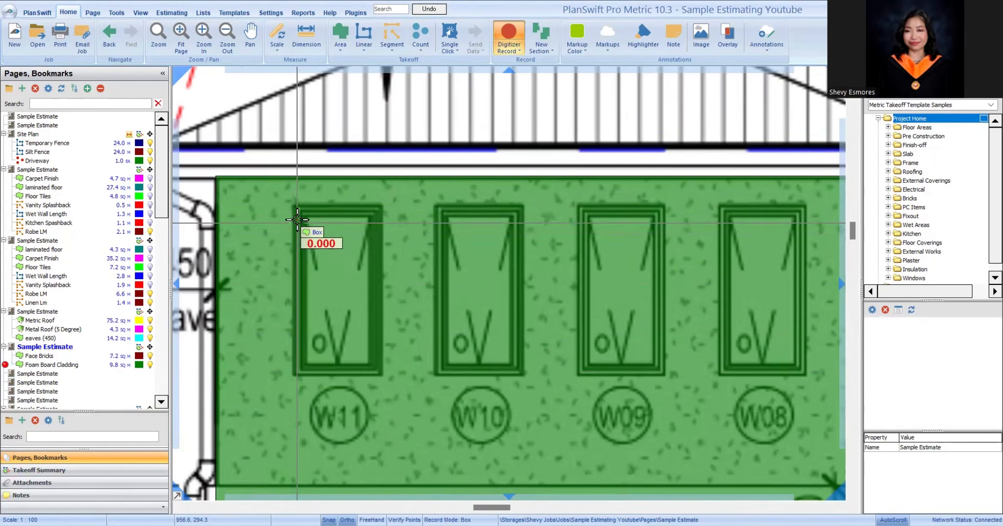
left_click(293, 205)
left_click(382, 375)
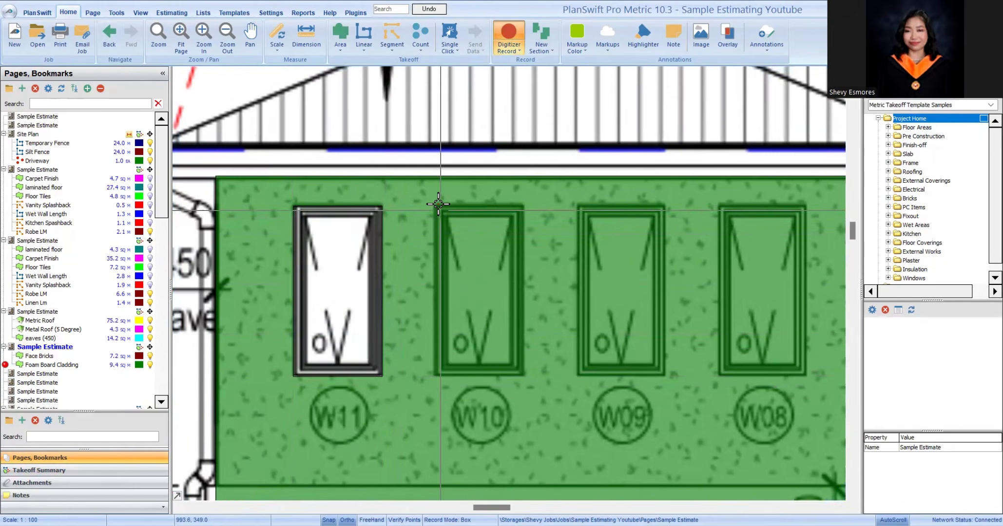
left_click(524, 374)
left_click(578, 209)
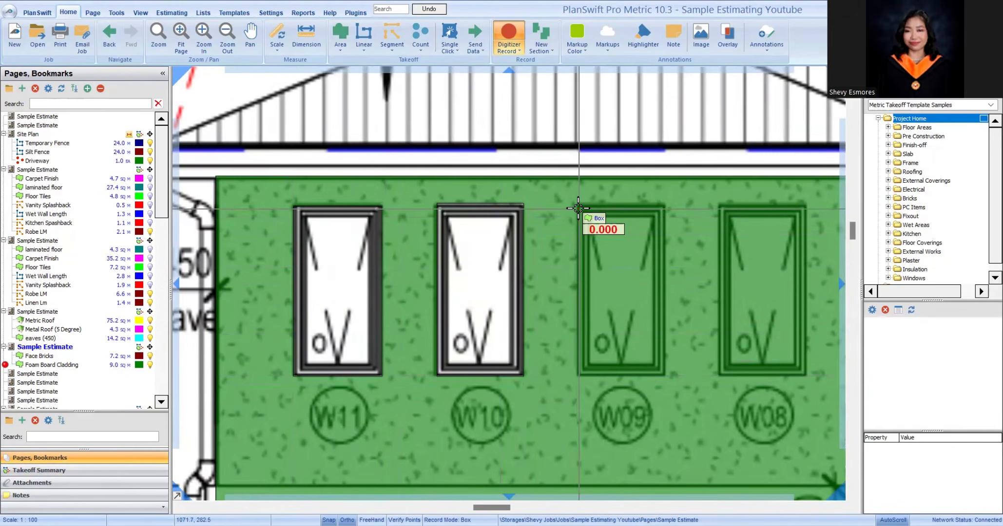
left_click(666, 370)
scroll(546, 347, "down", 4)
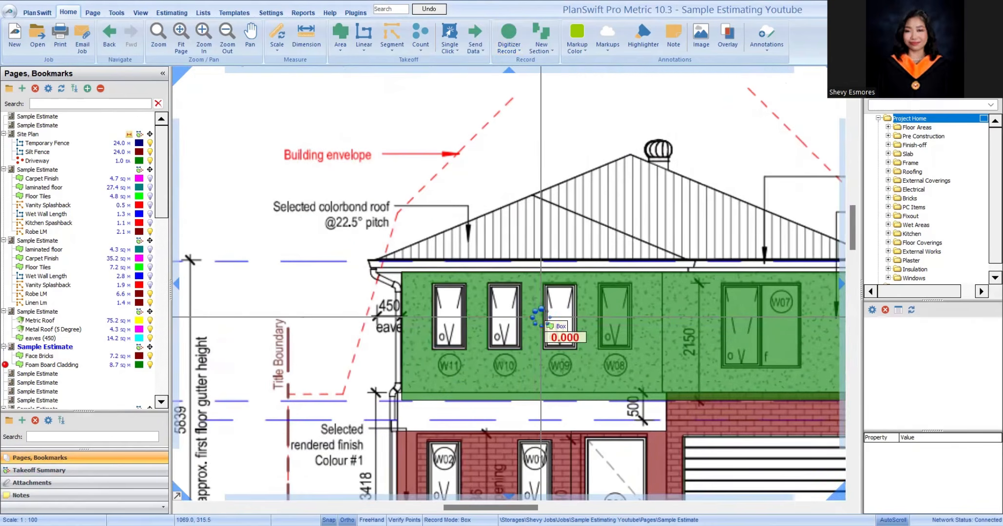
Step: Move the Face Bricks item from the Metal Roofing folder to the Brickwork folder in the takeoff summary
left_click(39, 470)
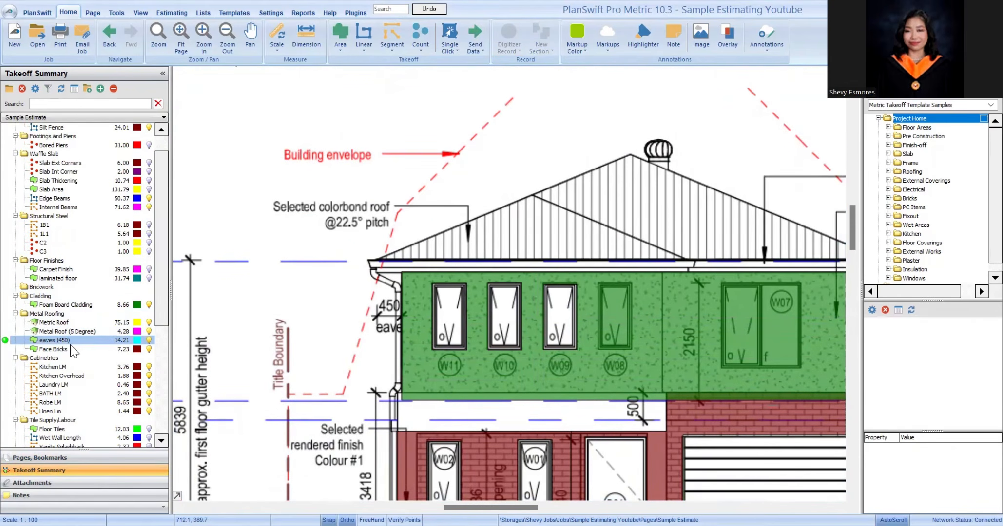
left_click(72, 349)
left_click_drag(59, 292, 60, 292)
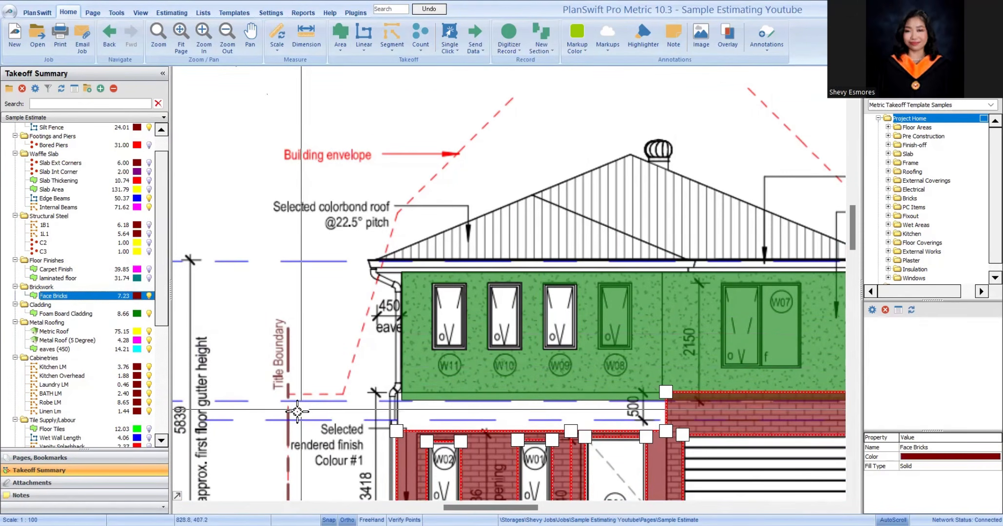
Step: Examine the marked-up west elevation and the takeoff summary's folders from Site Setup to Timber Framing
scroll(440, 287, "down", 4)
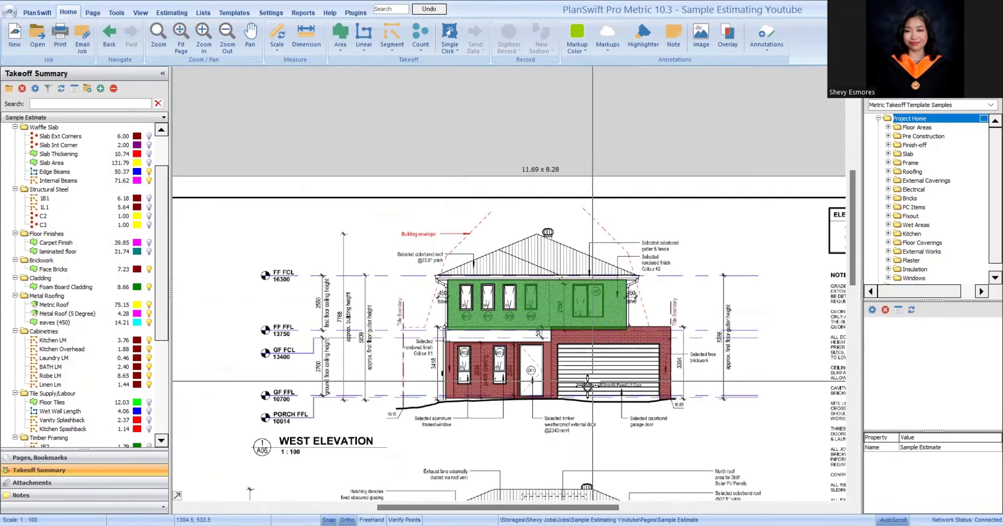
scroll(484, 397, "up", 2)
scroll(77, 338, "down", 3)
left_click(99, 321)
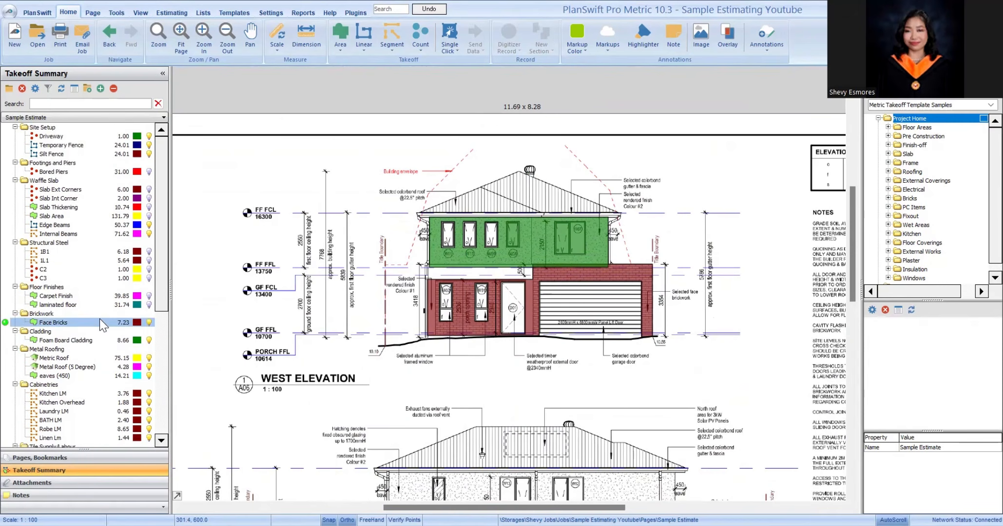
scroll(67, 389, "up", 5)
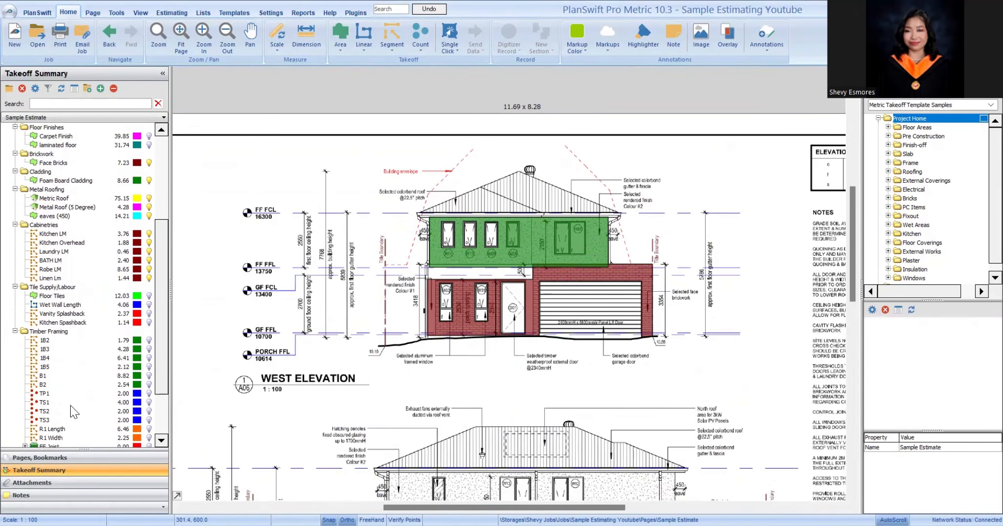
left_click(75, 329)
left_click(119, 429)
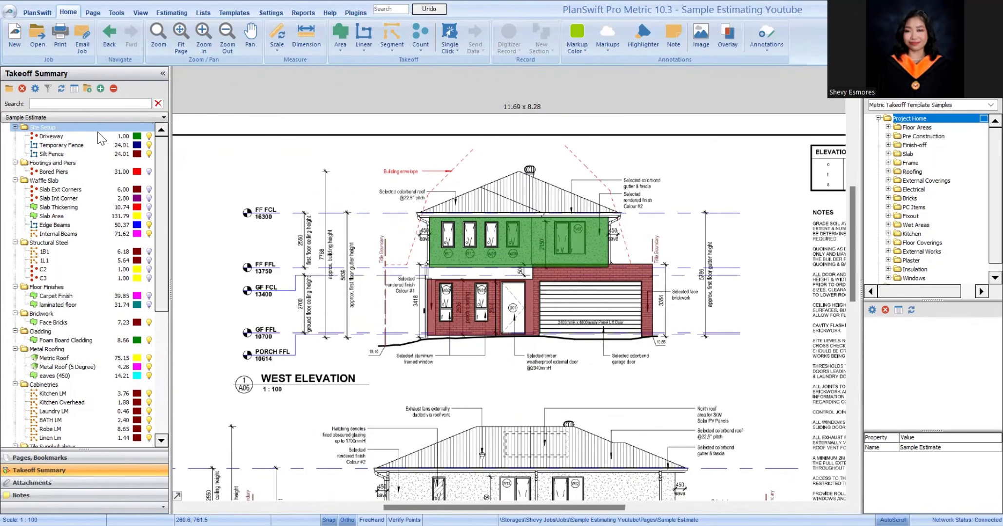
Step: Create a takeoff folder named Insulation and place it between the Floor Finishes and Brickwork folders
left_click(46, 180)
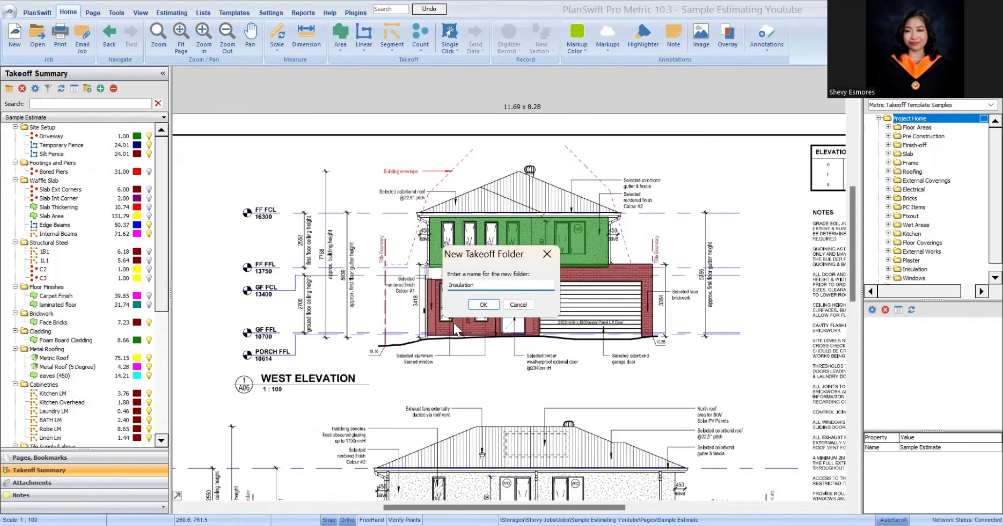
left_click(481, 304)
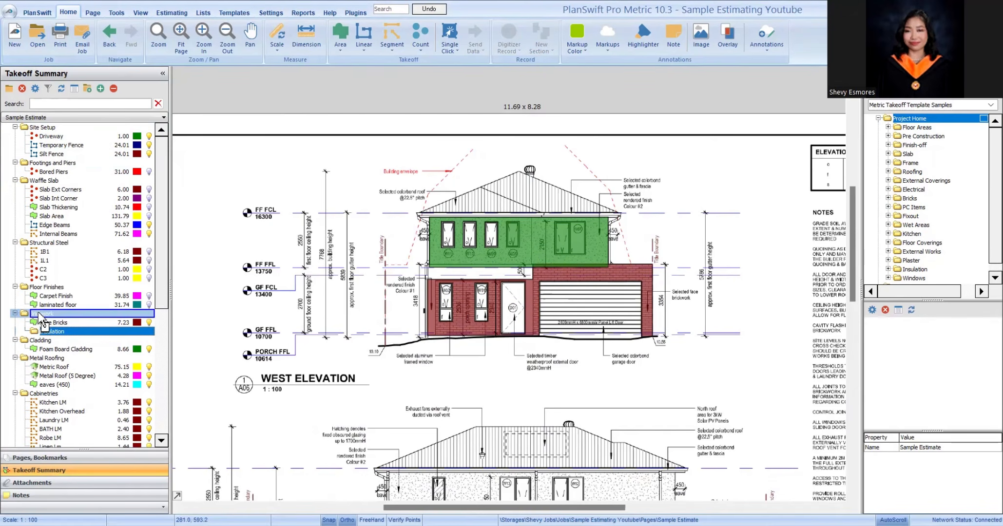
left_click_drag(38, 309, 39, 313)
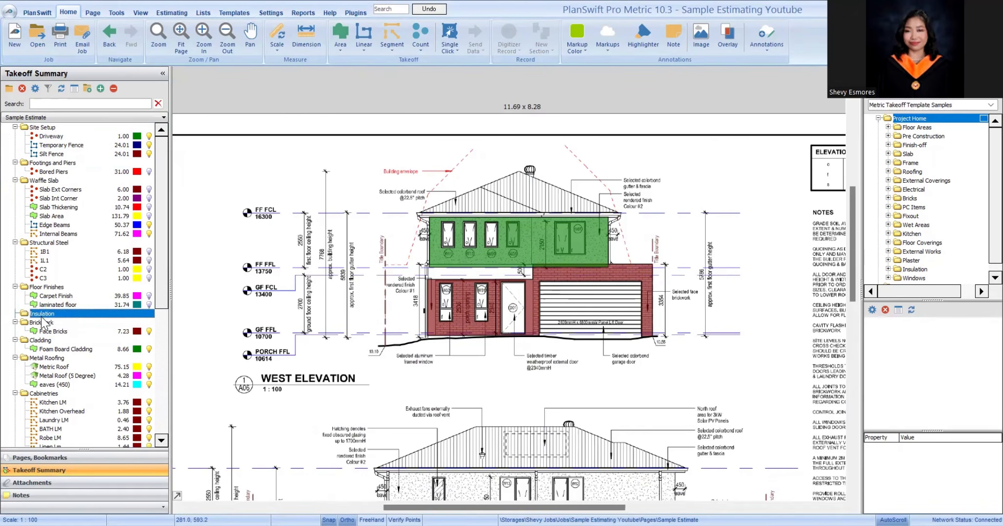
Step: Go from the elevations to the First Floor Electrical Plan page
scroll(442, 365, "down", 2)
scroll(441, 365, "down", 2)
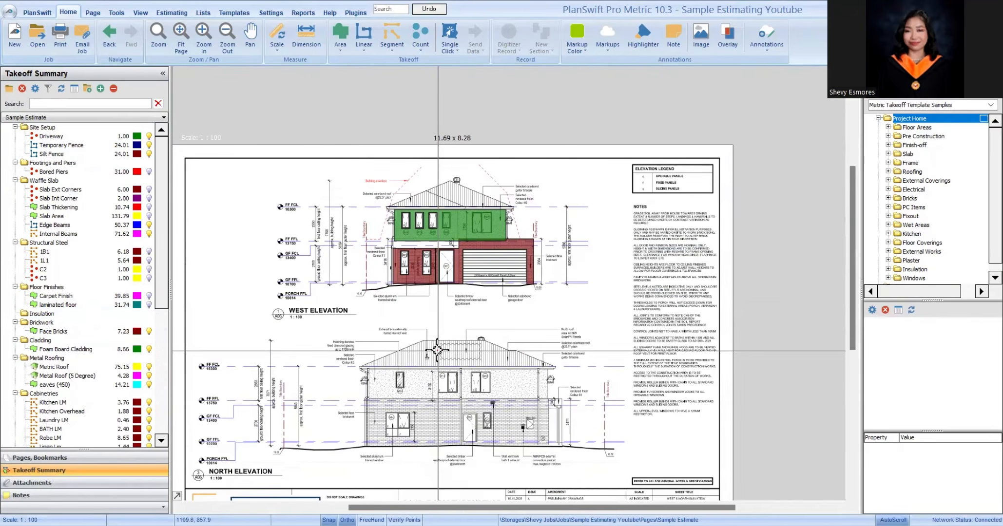
key("Page_Down")
key("Page_Down")
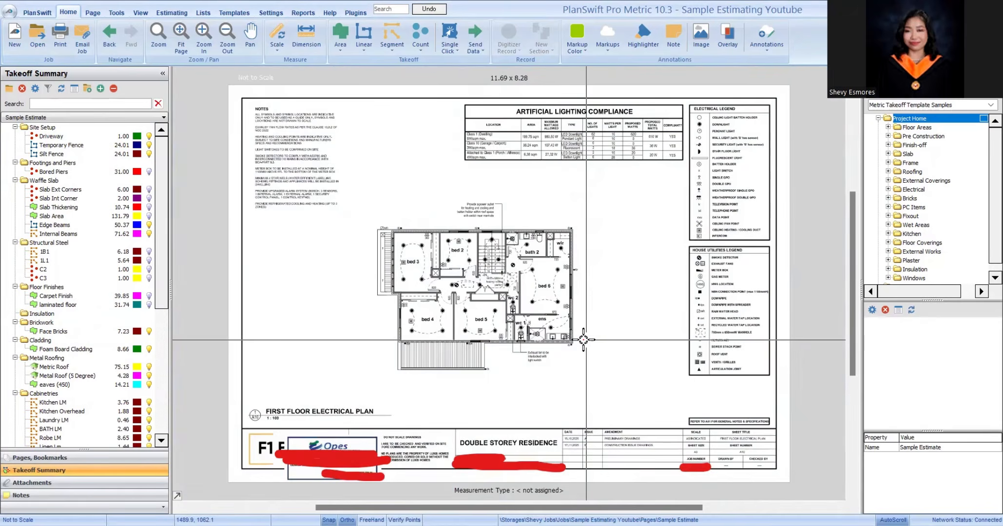
key("Page_Up")
key("Page_Down")
scroll(477, 303, "up", 2)
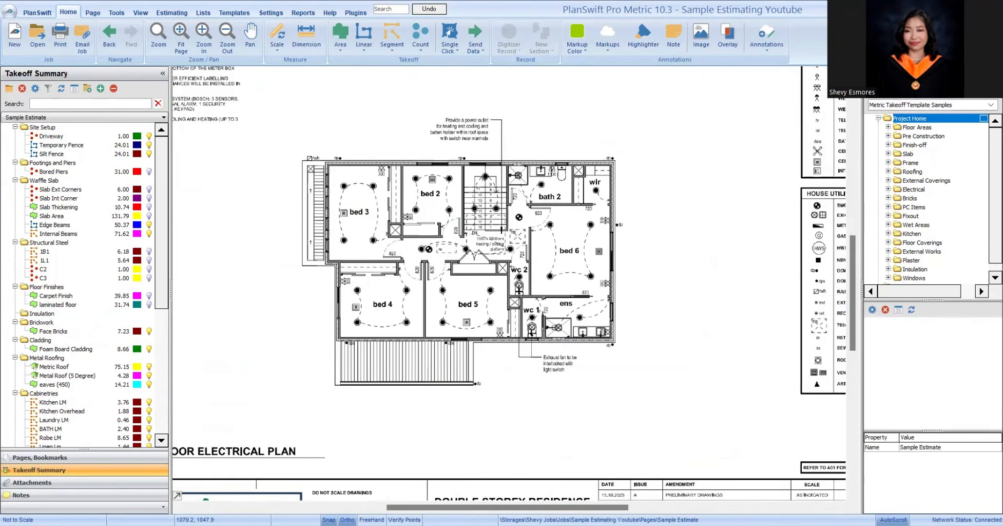
Step: Set the scale of the First Floor Electrical Plan to 1:100
left_click(338, 33)
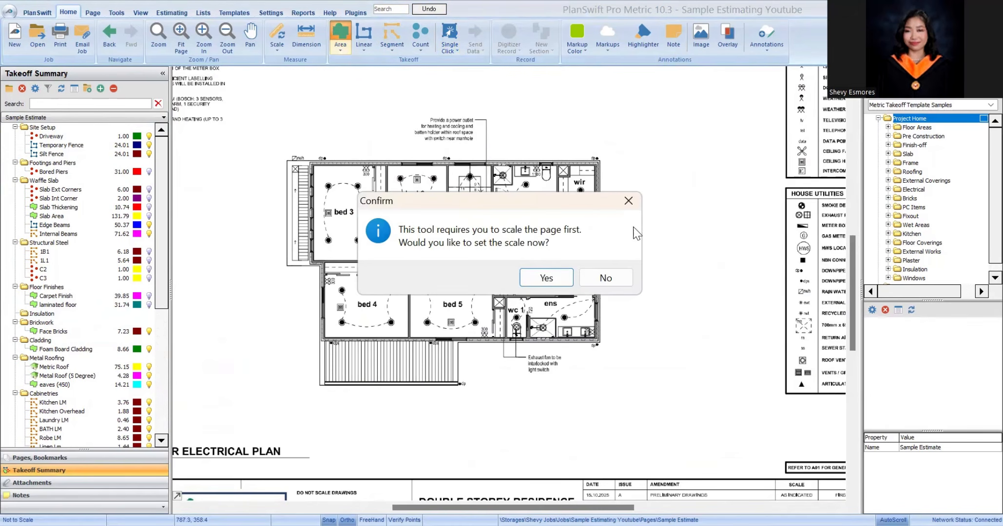
left_click(628, 201)
scroll(665, 403, "down", 2)
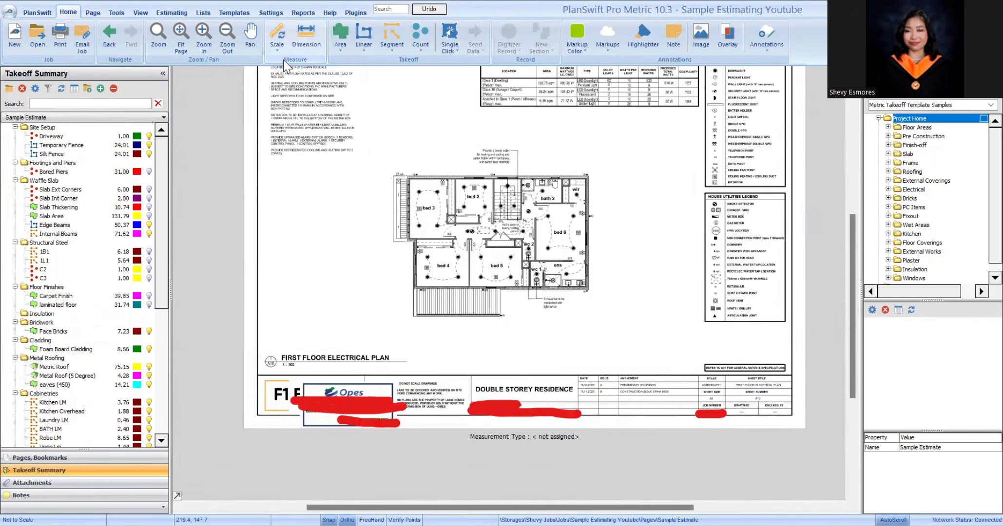
left_click(277, 37)
left_click(294, 475)
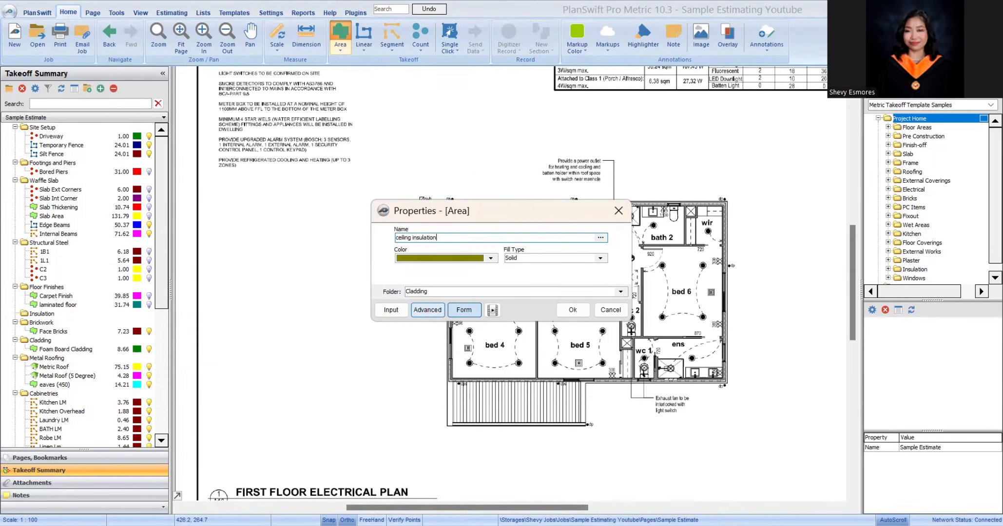
Step: Create a ceiling insulation area in the Cladding folder and trace its outline along the outer walls of bed 4 and bed 3
left_click(575, 315)
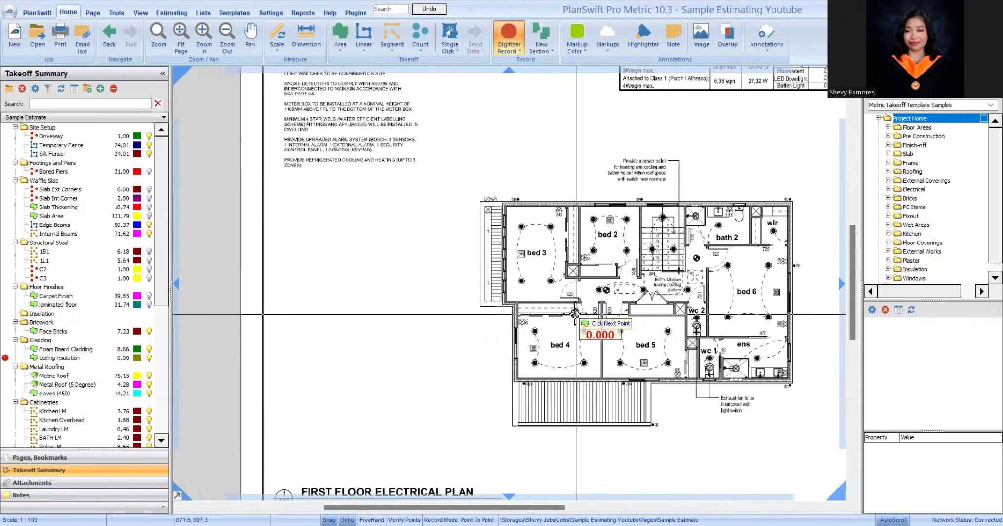
scroll(522, 379, "up", 4)
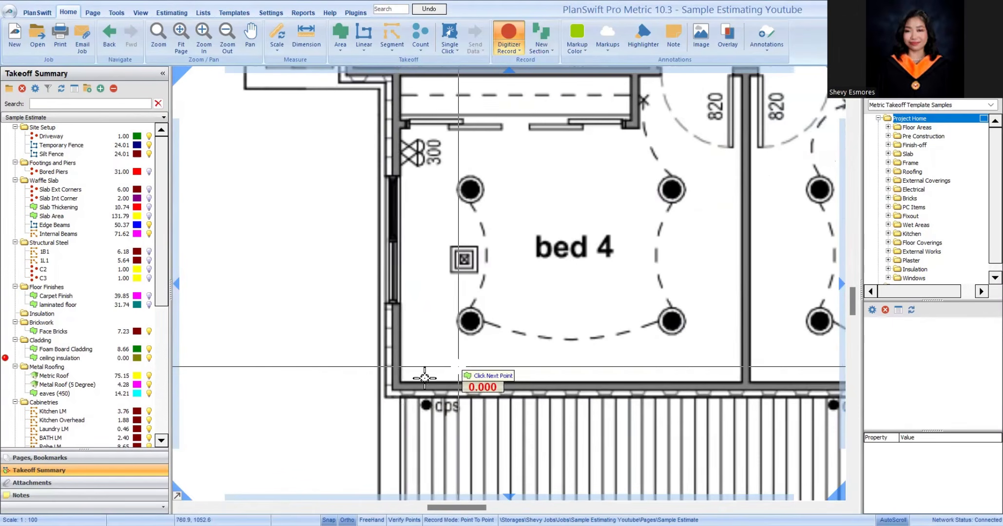
scroll(387, 395, "down", 3)
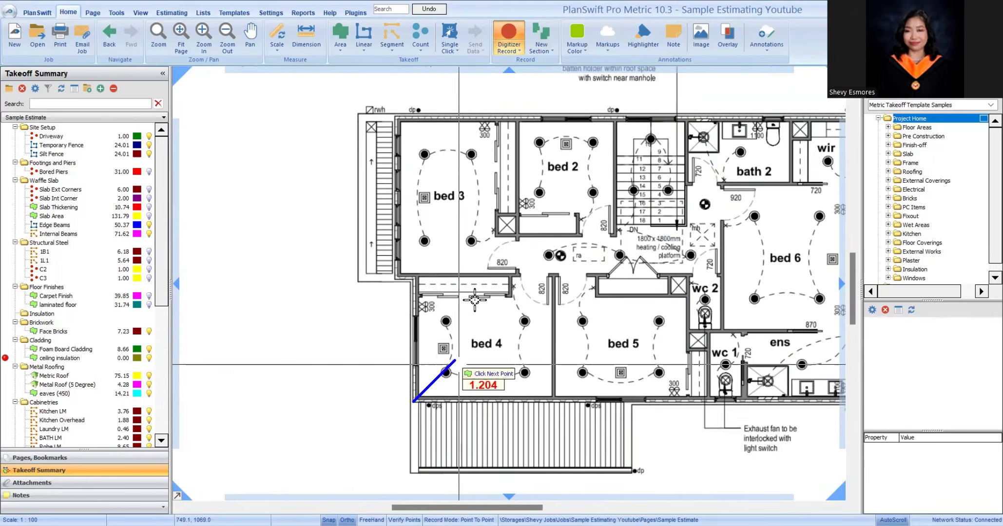
scroll(402, 372, "up", 3)
left_click(385, 285)
scroll(336, 285, "down", 3)
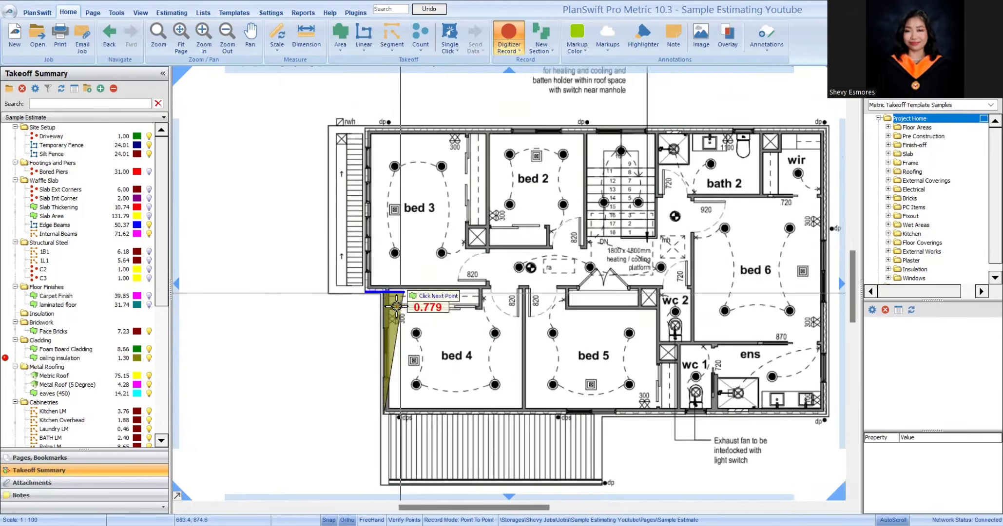
scroll(395, 273, "up", 1)
left_click(374, 217)
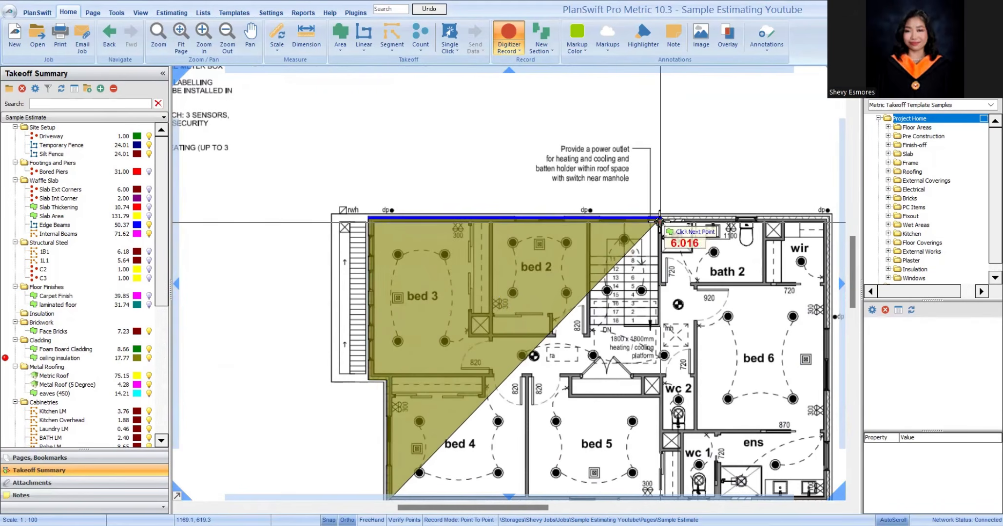
Step: Continue the ceiling insulation outline past the stairs, around bath 2 and along the outer wall to the wir corner
scroll(570, 217, "up", 2)
left_click(583, 214)
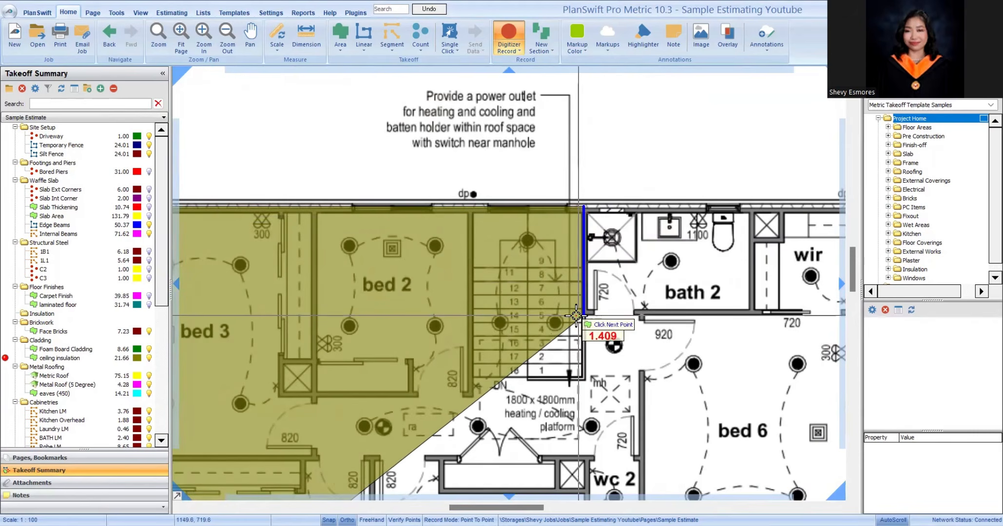
left_click(583, 314)
scroll(599, 314, "down", 3)
scroll(622, 311, "up", 4)
left_click(616, 309)
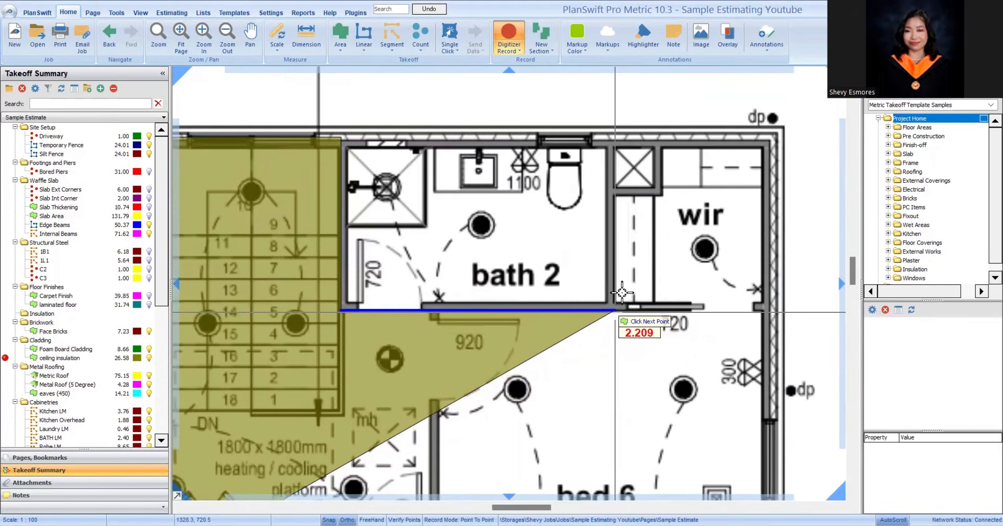
left_click(615, 146)
left_click(760, 149)
scroll(760, 148, "down", 3)
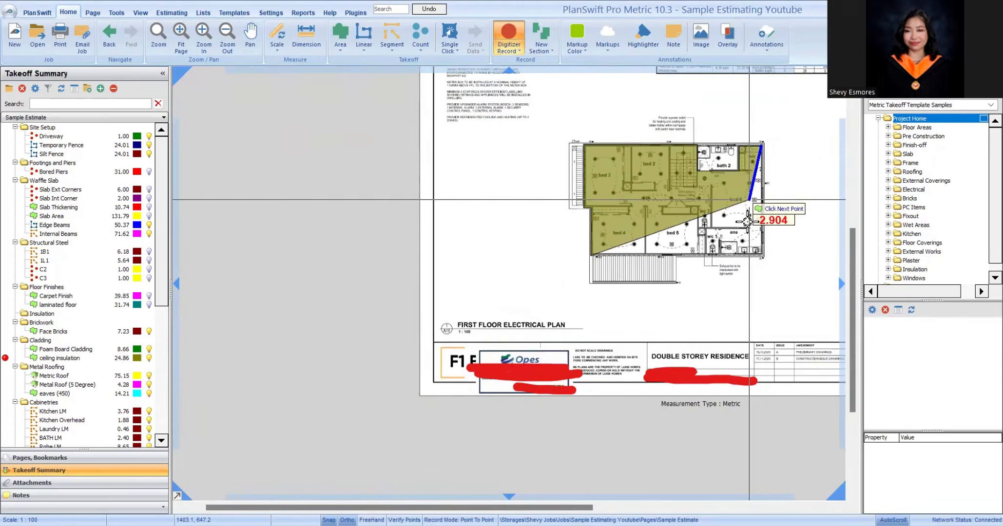
Step: Carry the ceiling insulation outline around bed 6 along the ens wall and around wc 2, leaving both wet rooms out
scroll(799, 209, "up", 5)
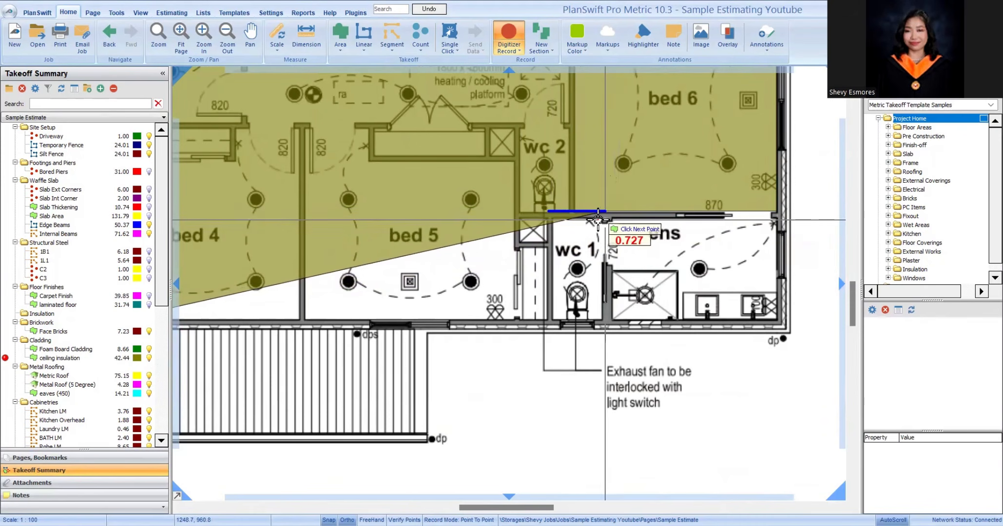
scroll(580, 215, "up", 3)
left_click(557, 205)
scroll(560, 214, "down", 3)
left_click(592, 214)
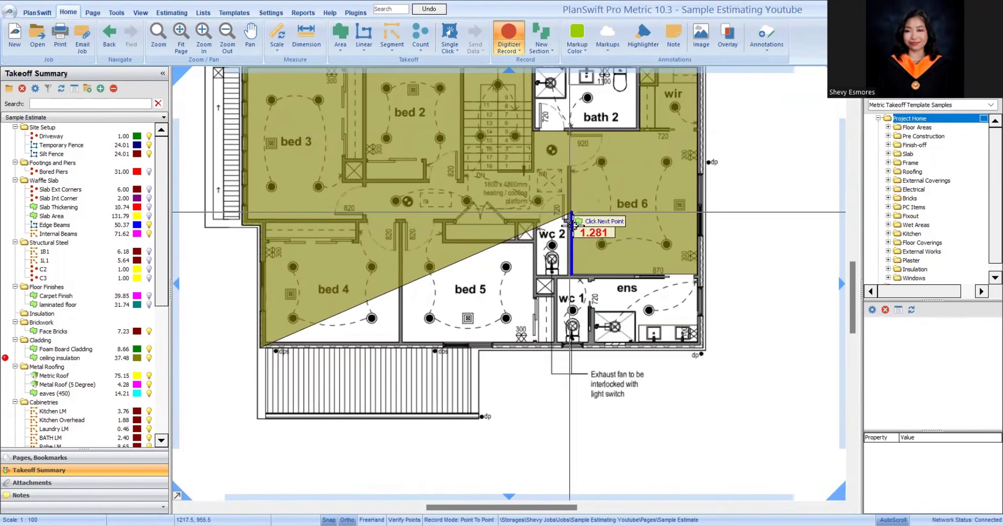
left_click(537, 220)
left_click(538, 311)
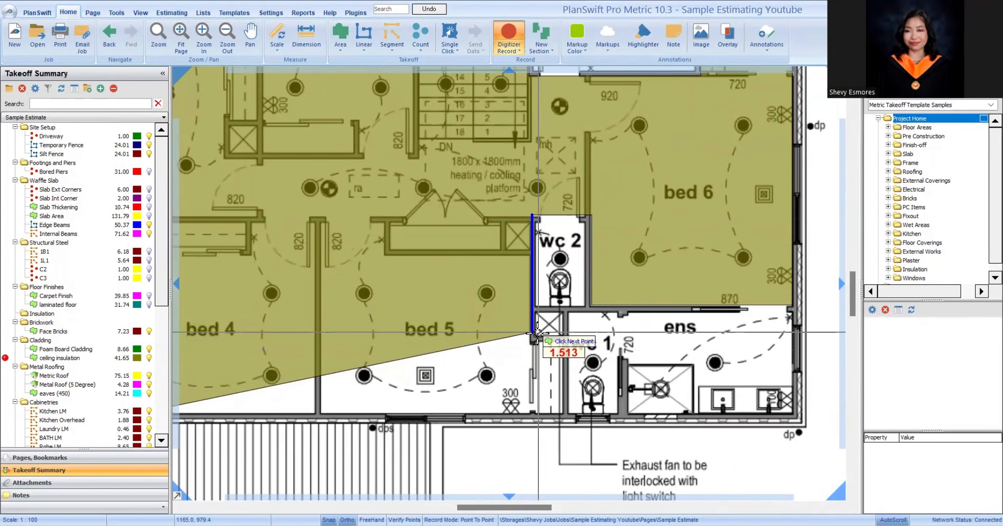
Step: Run the ceiling insulation outline along the wall between bed 5 and wc 1 to the outer wall and finish the area
scroll(565, 315, "up", 3)
left_click(591, 301)
scroll(591, 302, "down", 2)
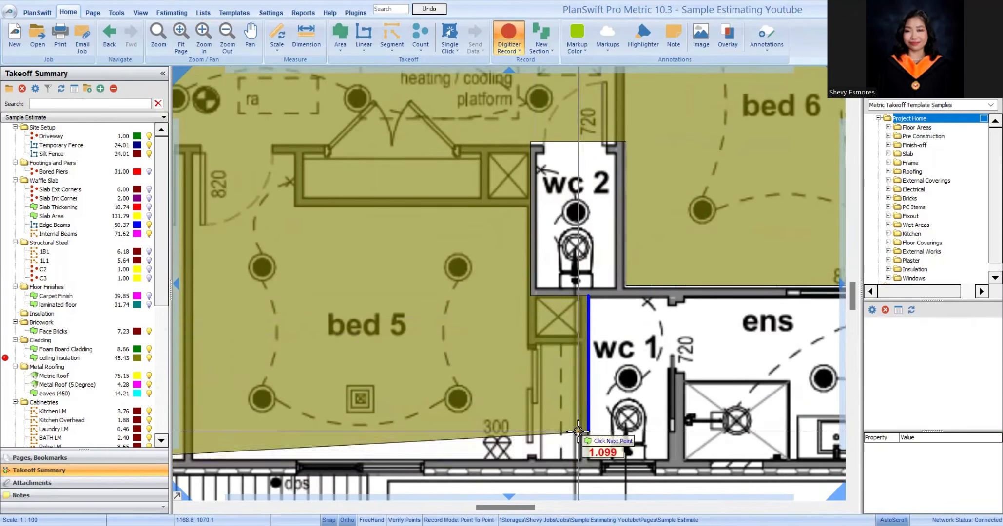
scroll(571, 437, "down", 3)
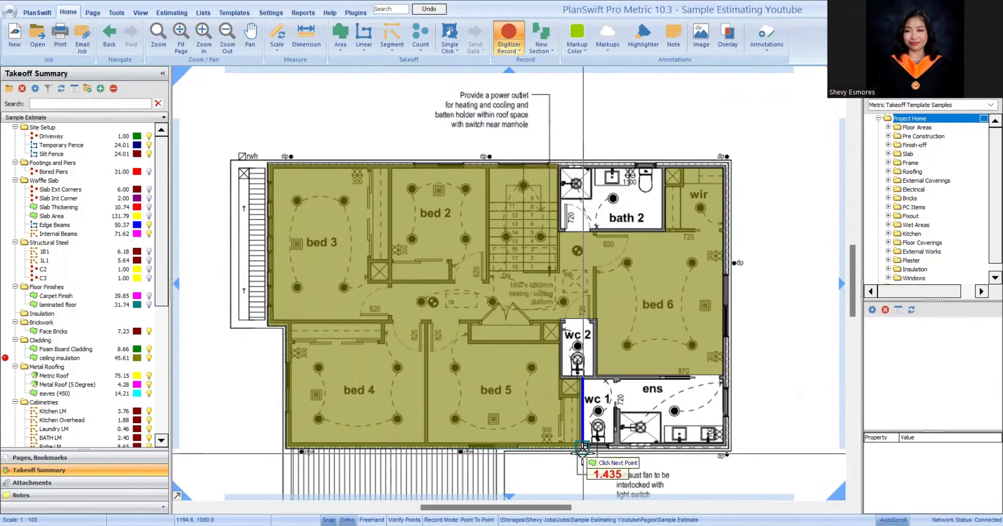
left_click(584, 448)
scroll(541, 350, "down", 2)
key("Escape")
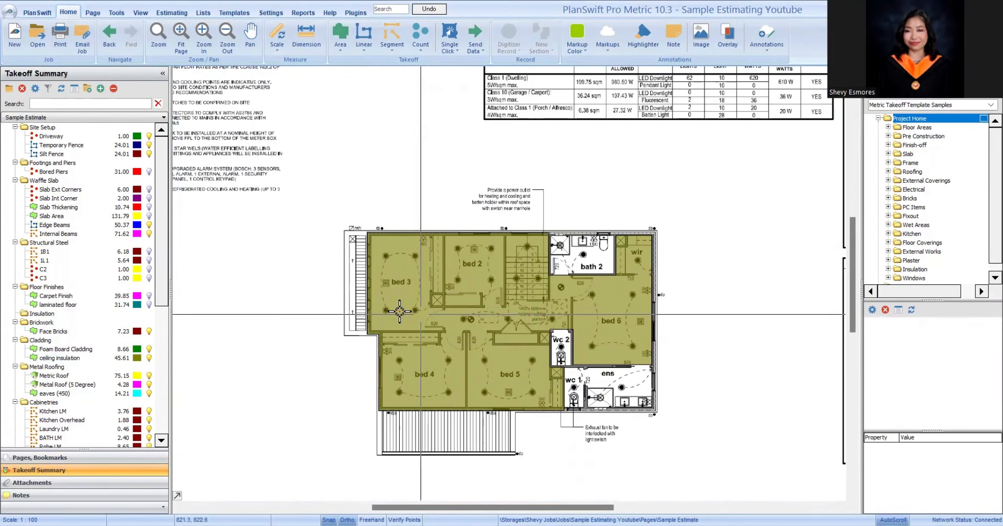
Step: Move the ceiling insulation item into the Insulation folder and rename it ceiling insulation (plasterboard)
left_click(66, 358)
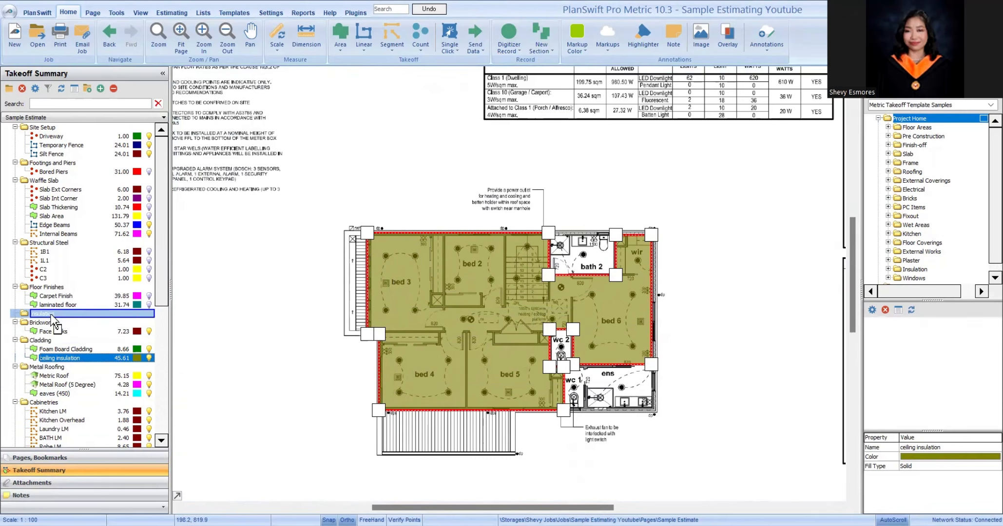
left_click_drag(51, 315, 52, 317)
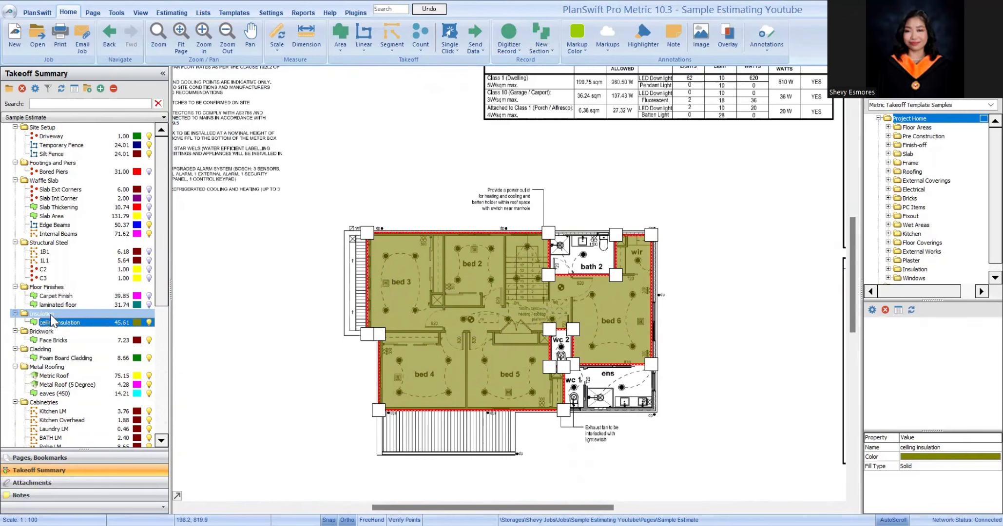
double_click(110, 322)
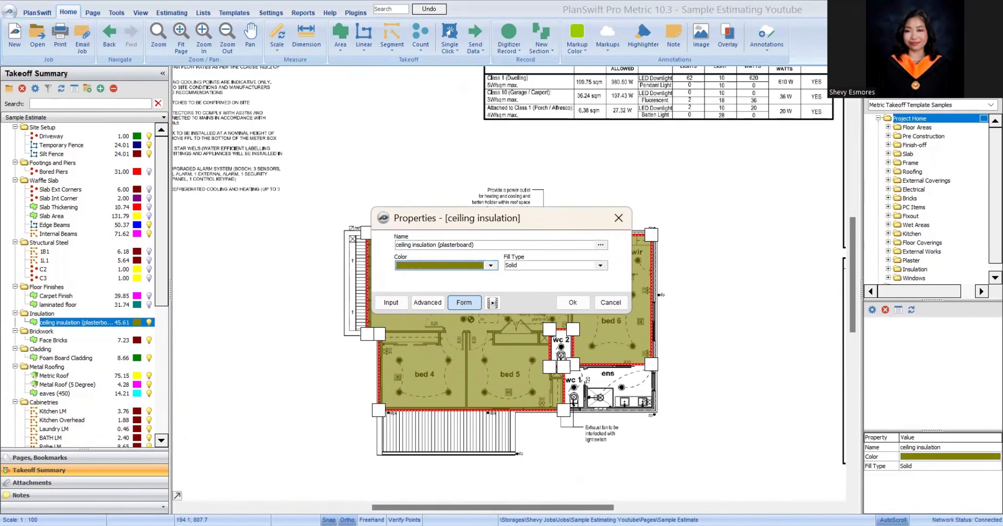
left_click(569, 303)
Step: Create a dark blue area named ceiling insulation (aquacheck) in the Cladding folder and box in wc 2
scroll(469, 195, "down", 2)
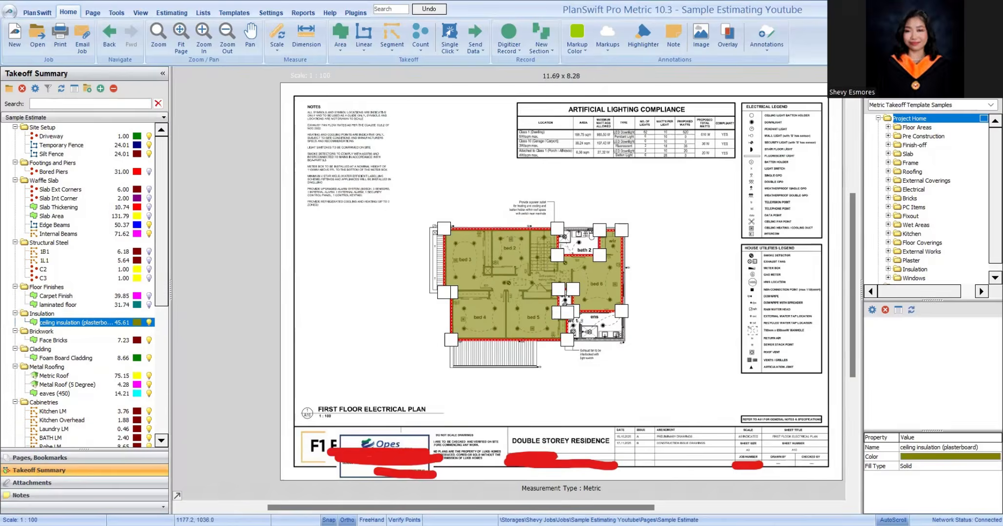
scroll(470, 113, "up", 4)
key("a")
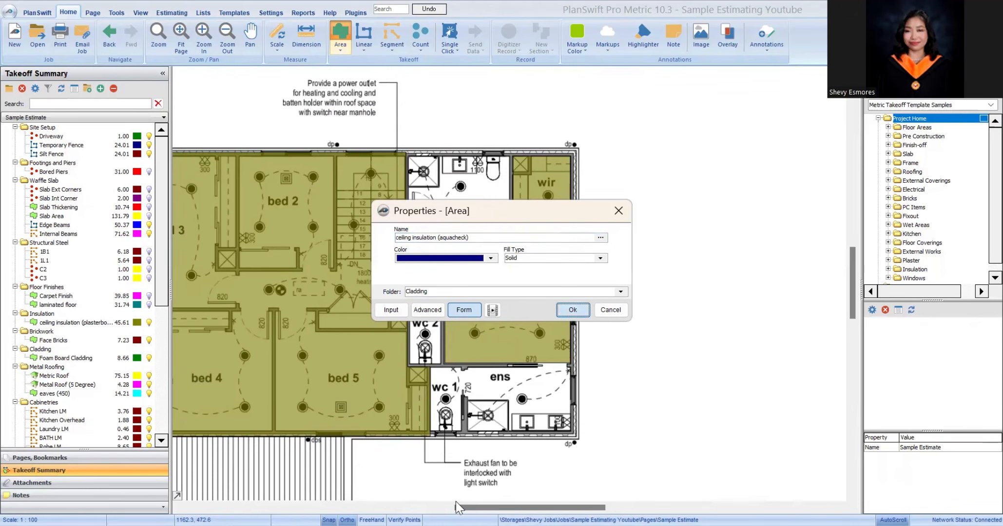
key("Return")
scroll(408, 274, "up", 6)
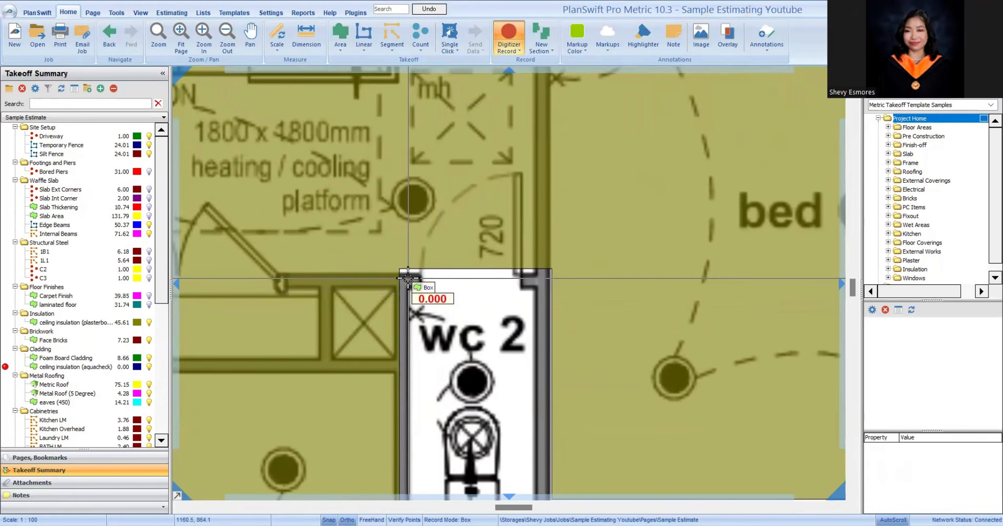
left_click(407, 278)
scroll(406, 279, "down", 5)
scroll(447, 298, "up", 6)
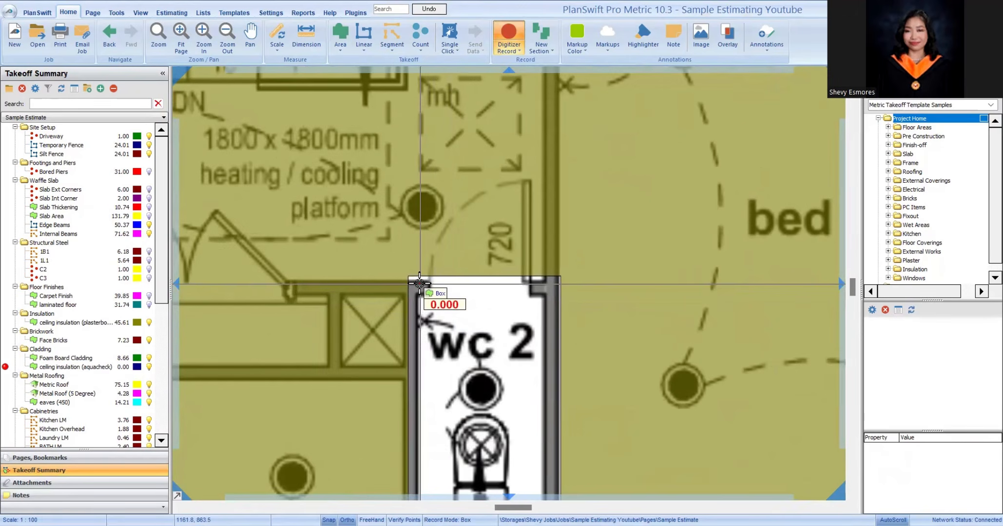
scroll(487, 390, "down", 4)
scroll(487, 394, "up", 4)
left_click(494, 402)
scroll(494, 403, "down", 5)
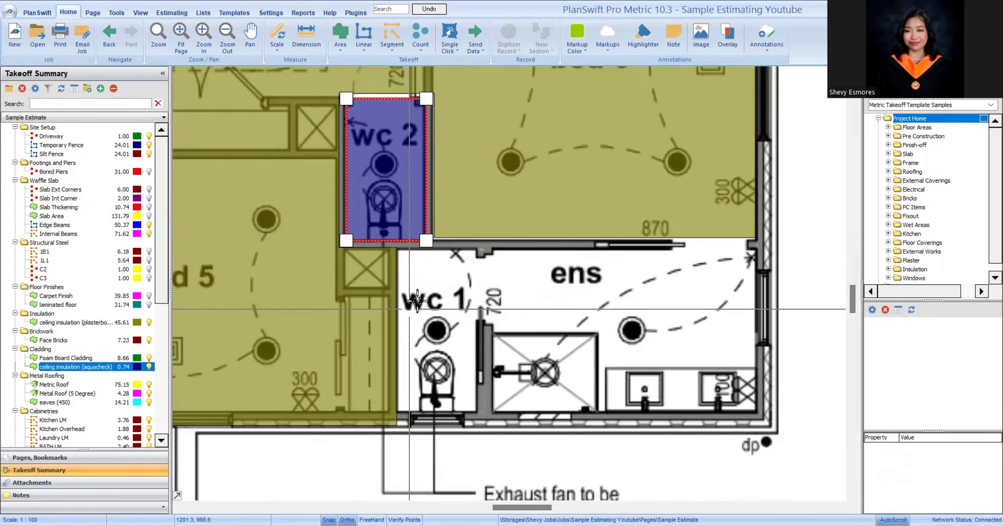
Step: Add boxed ceiling insulation (aquacheck) sections over wc 1 with the ens and over bath 2
scroll(426, 246, "up", 3)
left_click(782, 443)
scroll(782, 443, "down", 5)
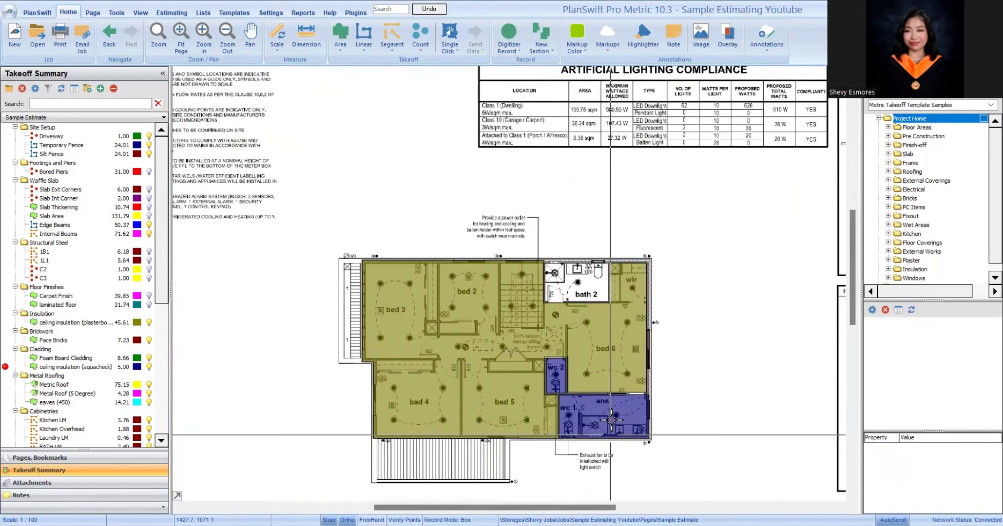
scroll(529, 251, "up", 5)
left_click(510, 220)
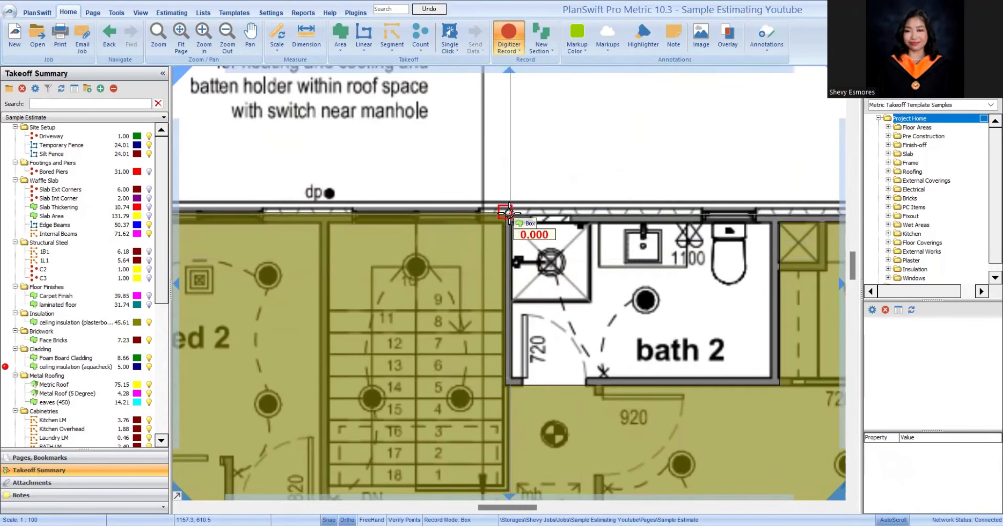
scroll(783, 384, "up", 5)
left_click(781, 385)
scroll(781, 384, "down", 5)
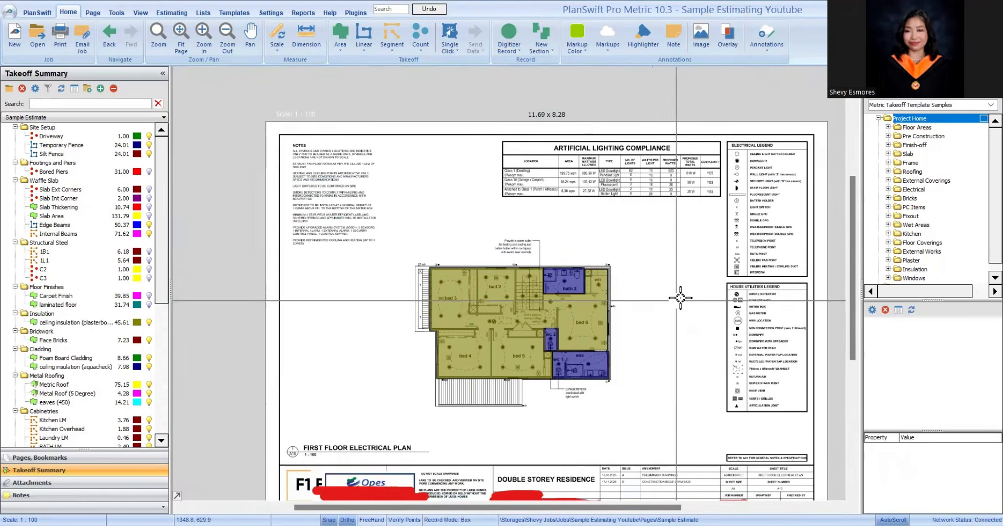
Step: Check the Ground Floor Electrical Plan around the laundry, bath 1 and garage, then return to the First Floor Electrical Plan
key("Page_Down")
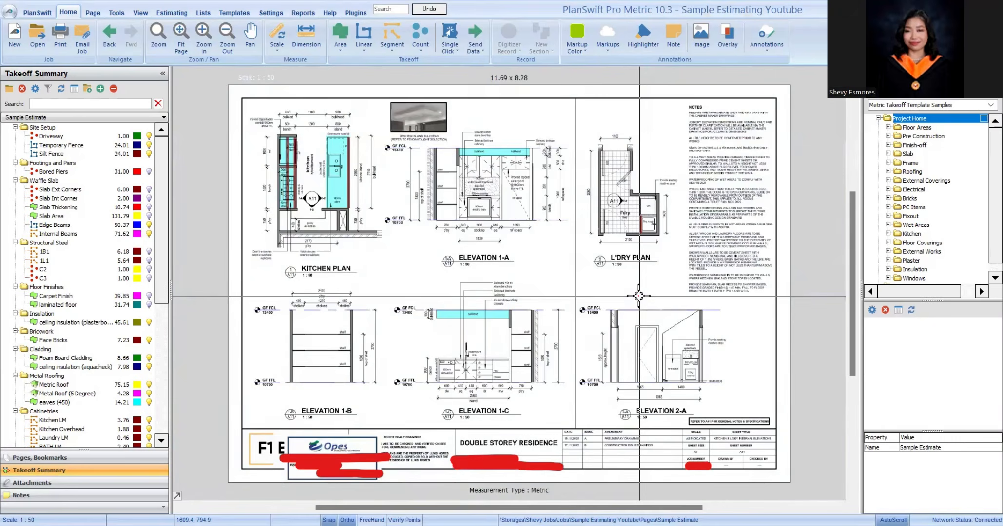
key("Page_Up")
key("Page_Up")
scroll(456, 296, "up", 5)
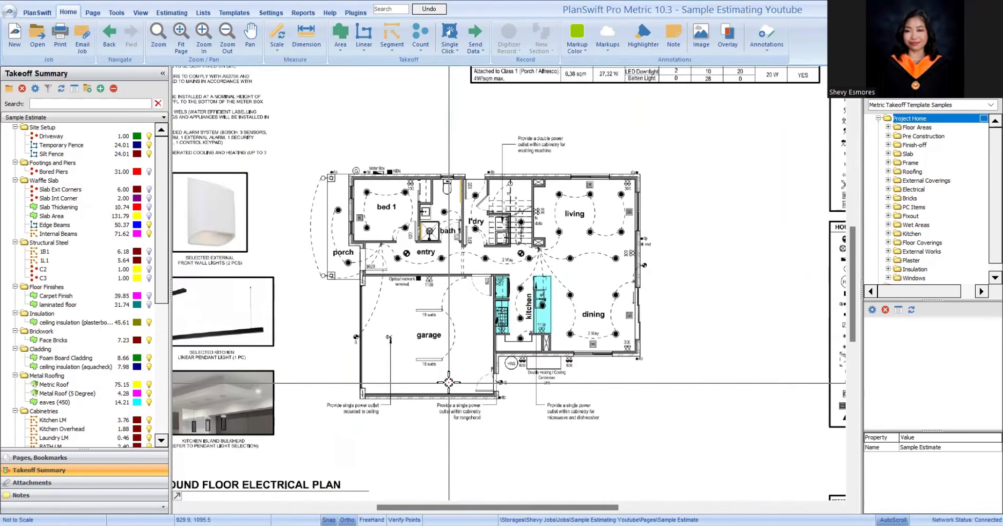
scroll(473, 210, "up", 5)
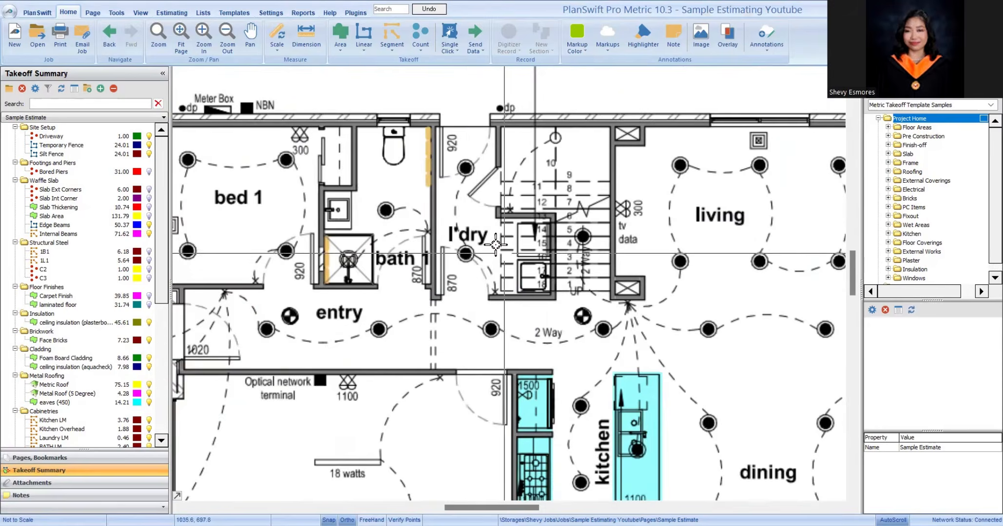
scroll(497, 241, "down", 5)
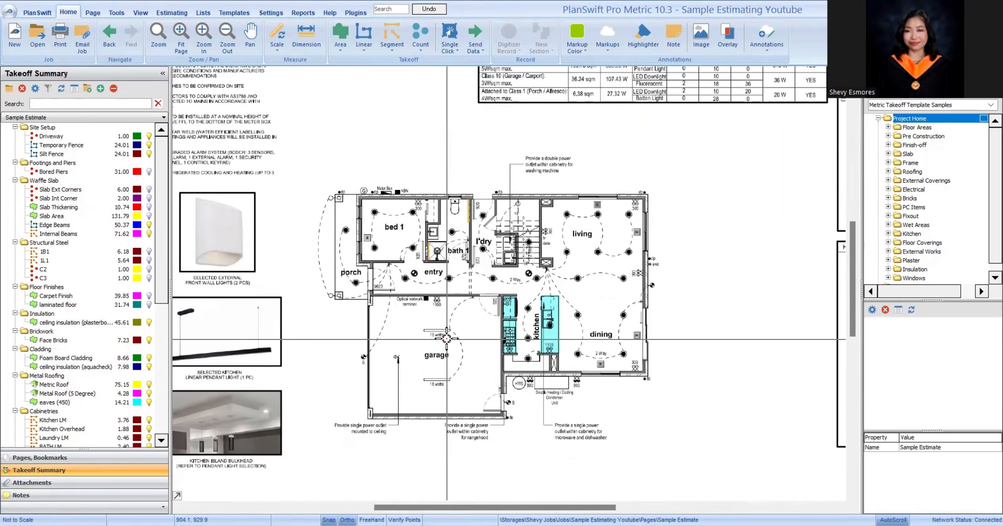
key("Page_Down")
Step: Review the plasterboard and aquacheck ceiling insulation areas across the first floor rooms for coverage and gaps
scroll(536, 292, "up", 5)
scroll(604, 433, "down", 3)
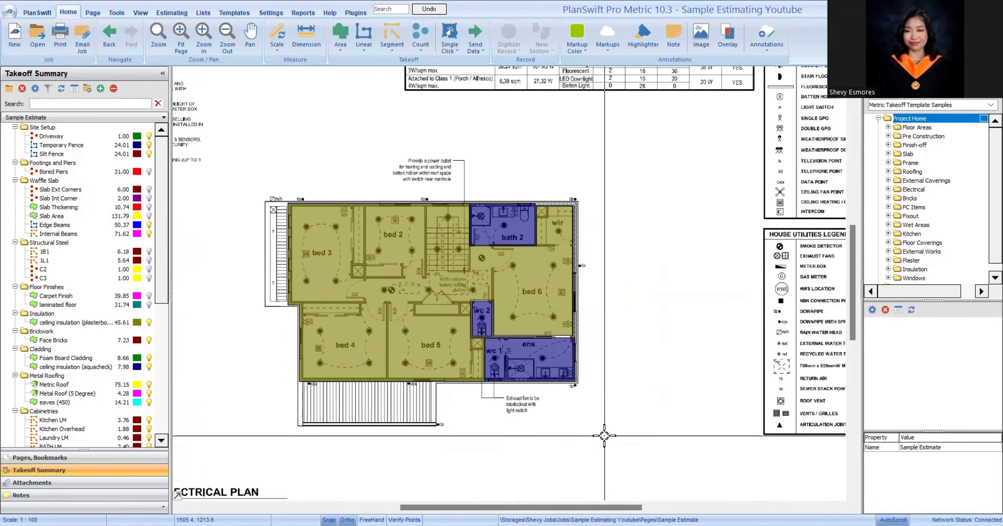
scroll(361, 412, "up", 4)
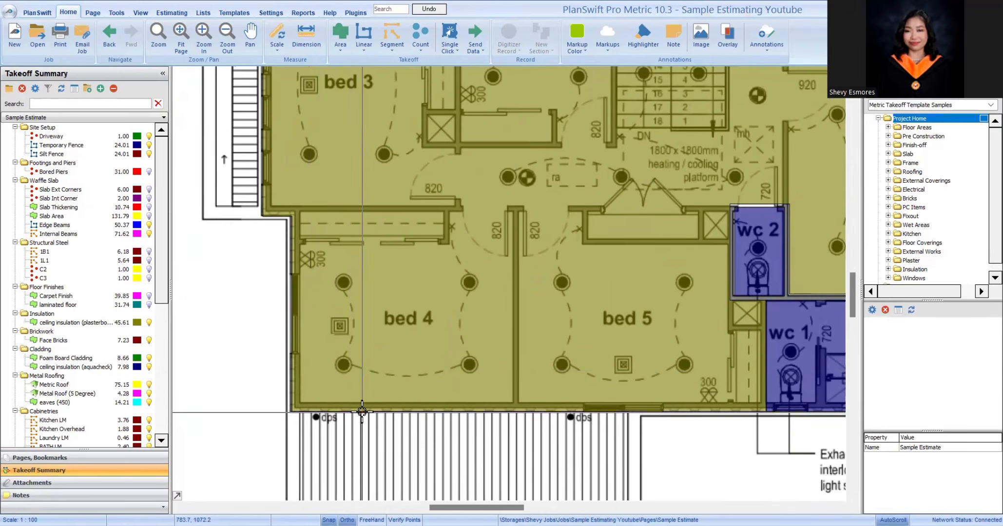
scroll(273, 393, "up", 3)
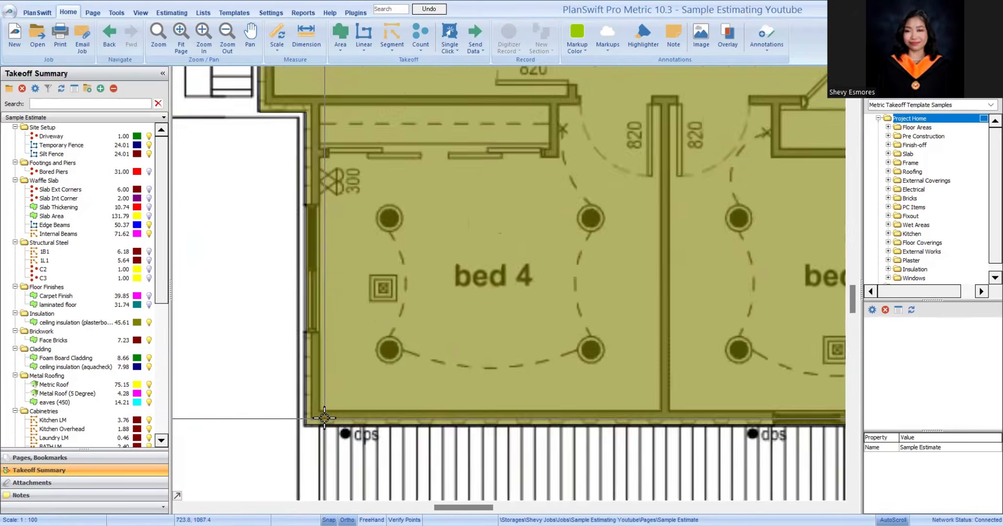
scroll(313, 413, "down", 3)
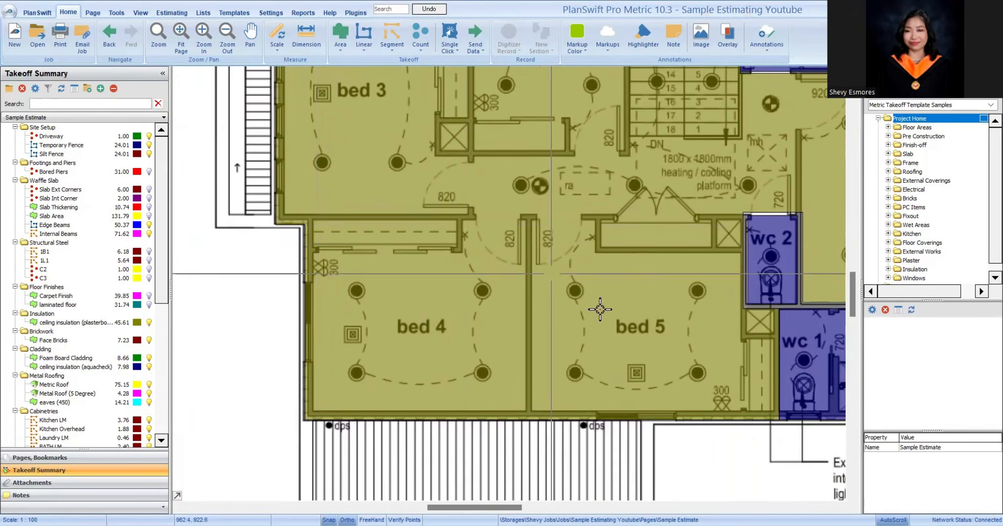
scroll(599, 309, "down", 3)
scroll(498, 269, "up", 3)
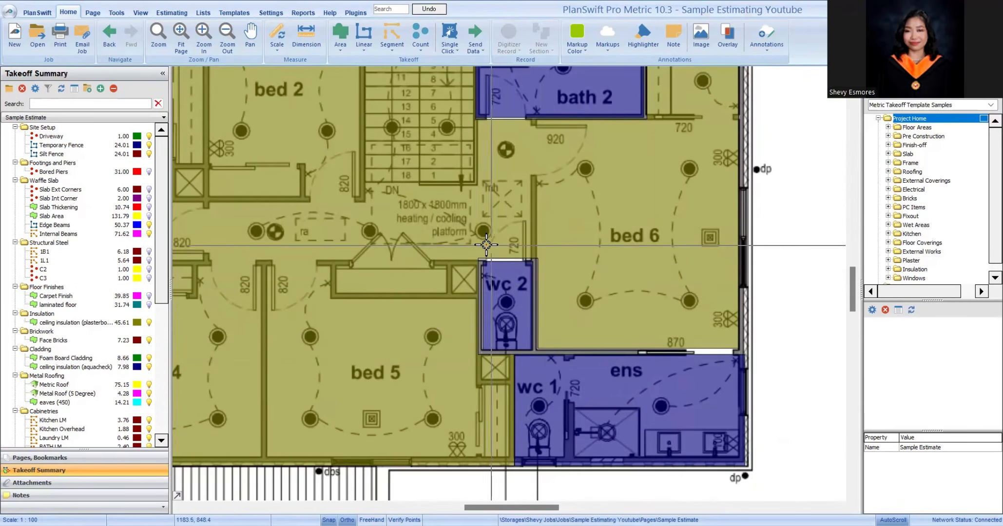
scroll(495, 273, "up", 3)
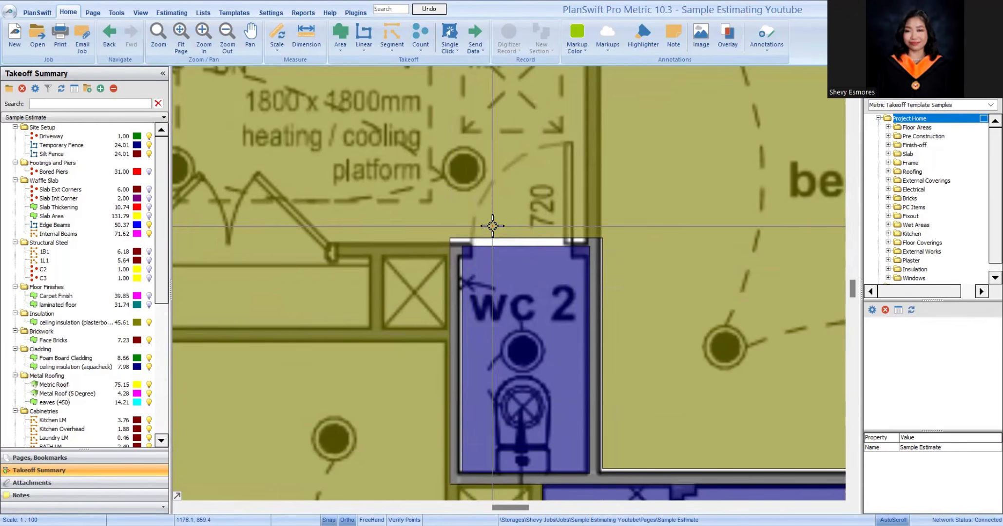
scroll(492, 226, "down", 5)
scroll(588, 311, "up", 3)
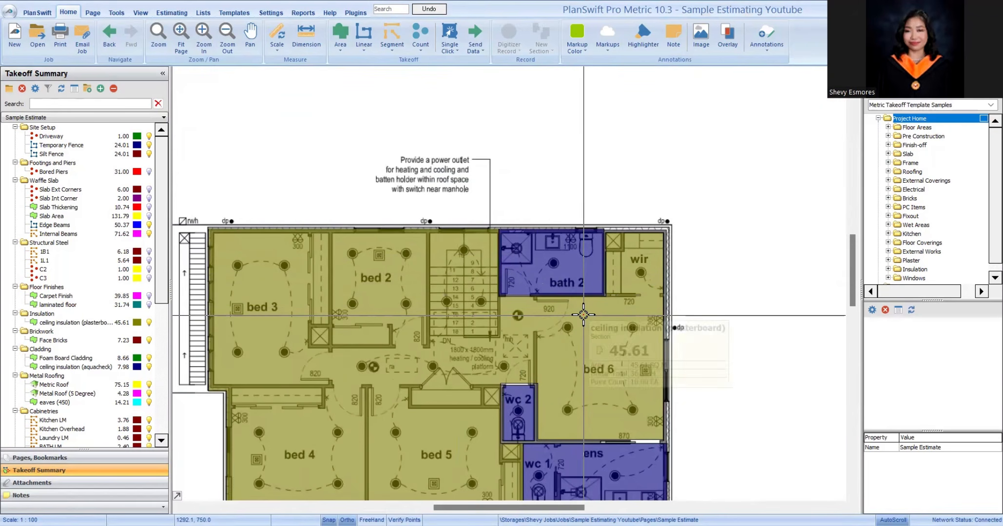
mouse_move(588, 290)
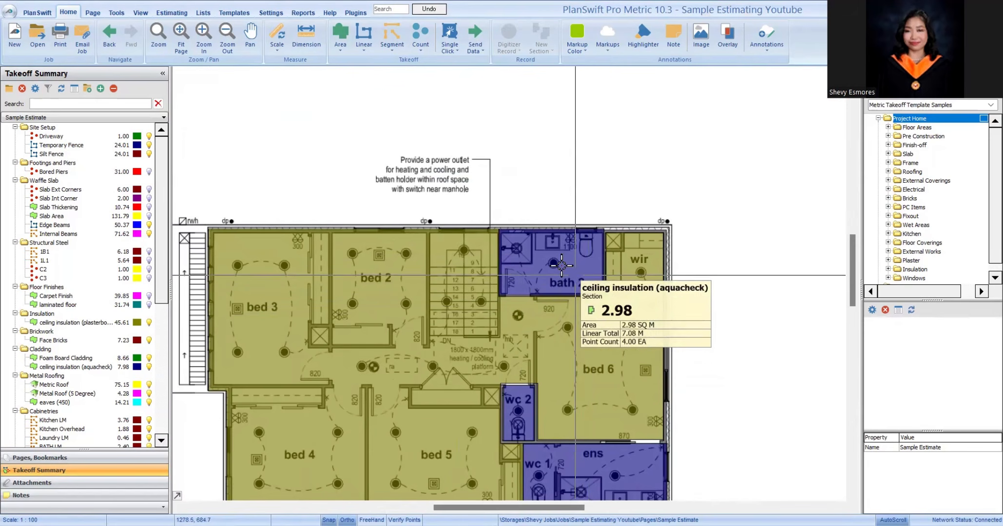
scroll(587, 290, "down", 4)
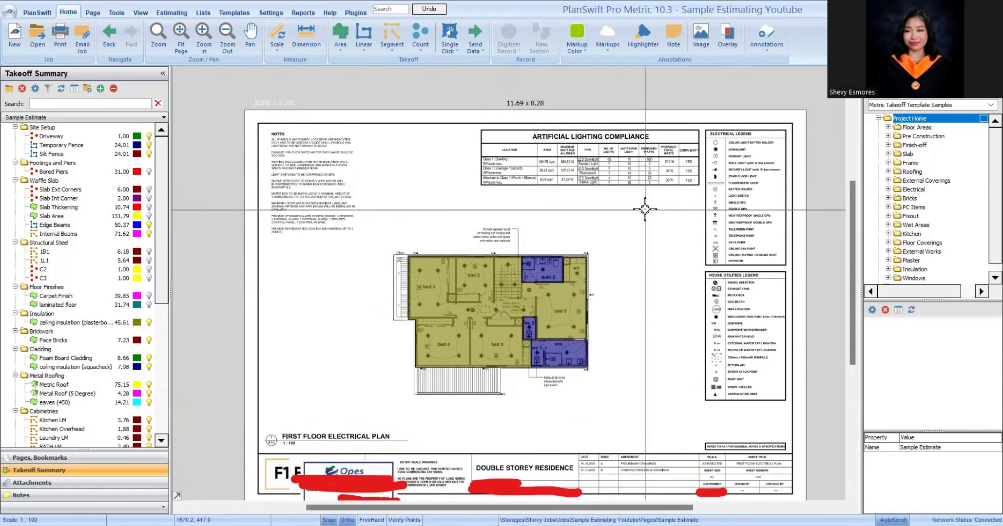
scroll(644, 209, "up", 3)
scroll(572, 203, "down", 3)
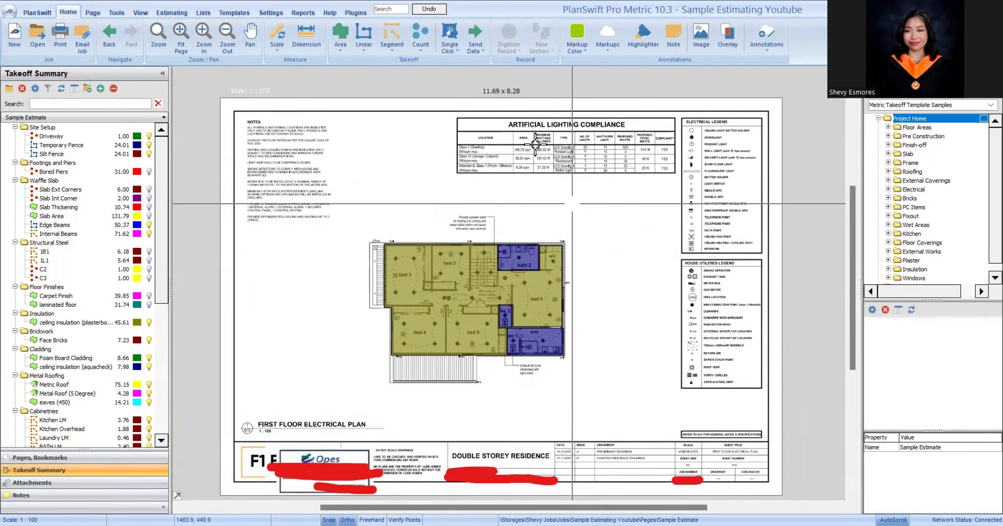